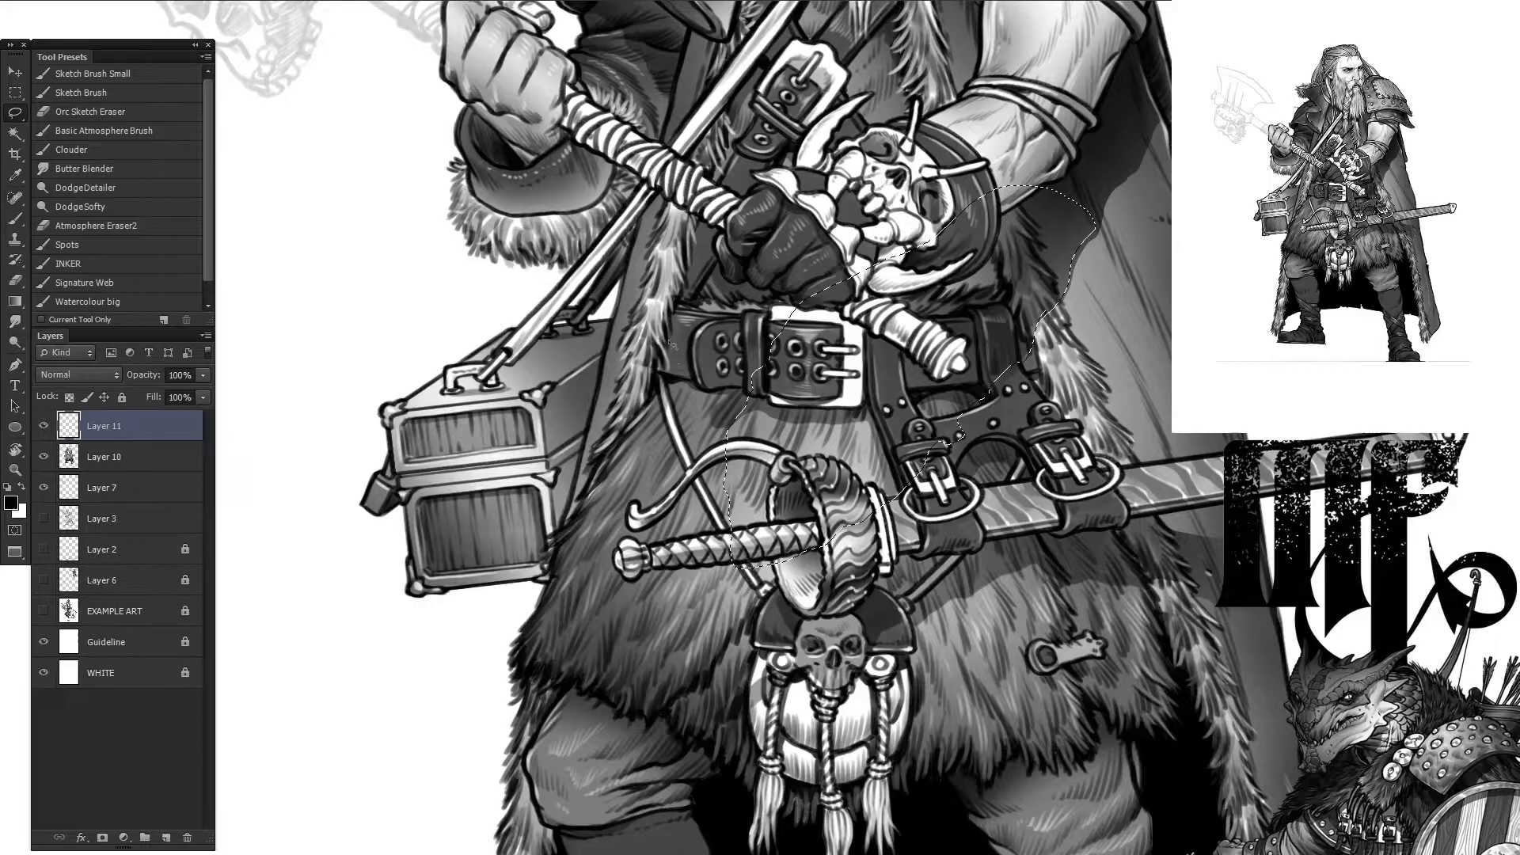
# Step: Darken the belt buckle below the gloved hand and merge Layer 11 down into the character's line-art layer
pyautogui.scroll(5, 966, 202)
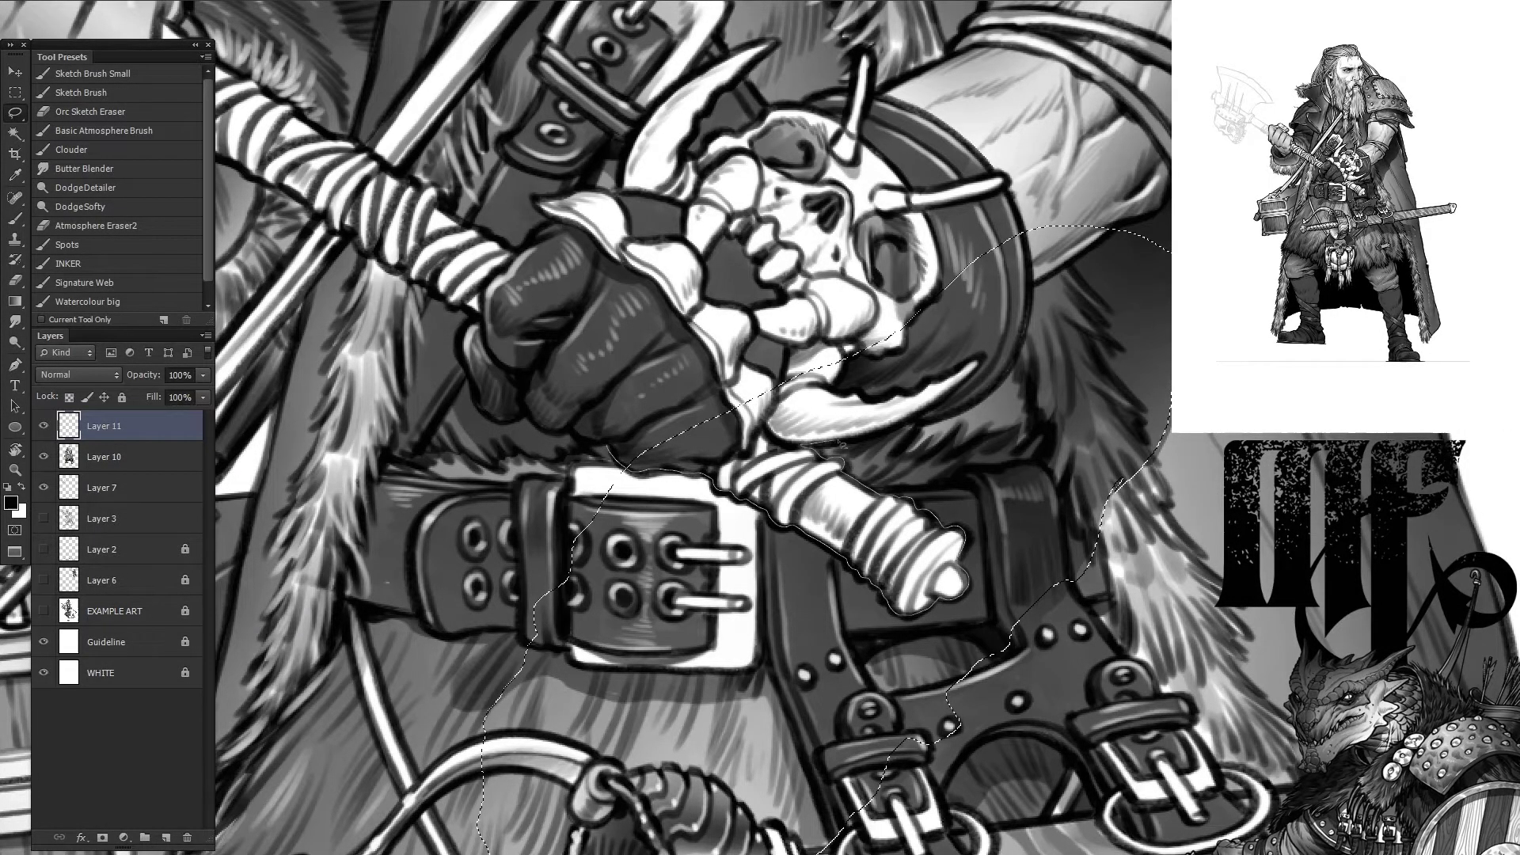
pyautogui.press('b')
pyautogui.scroll(-5, 774, 432)
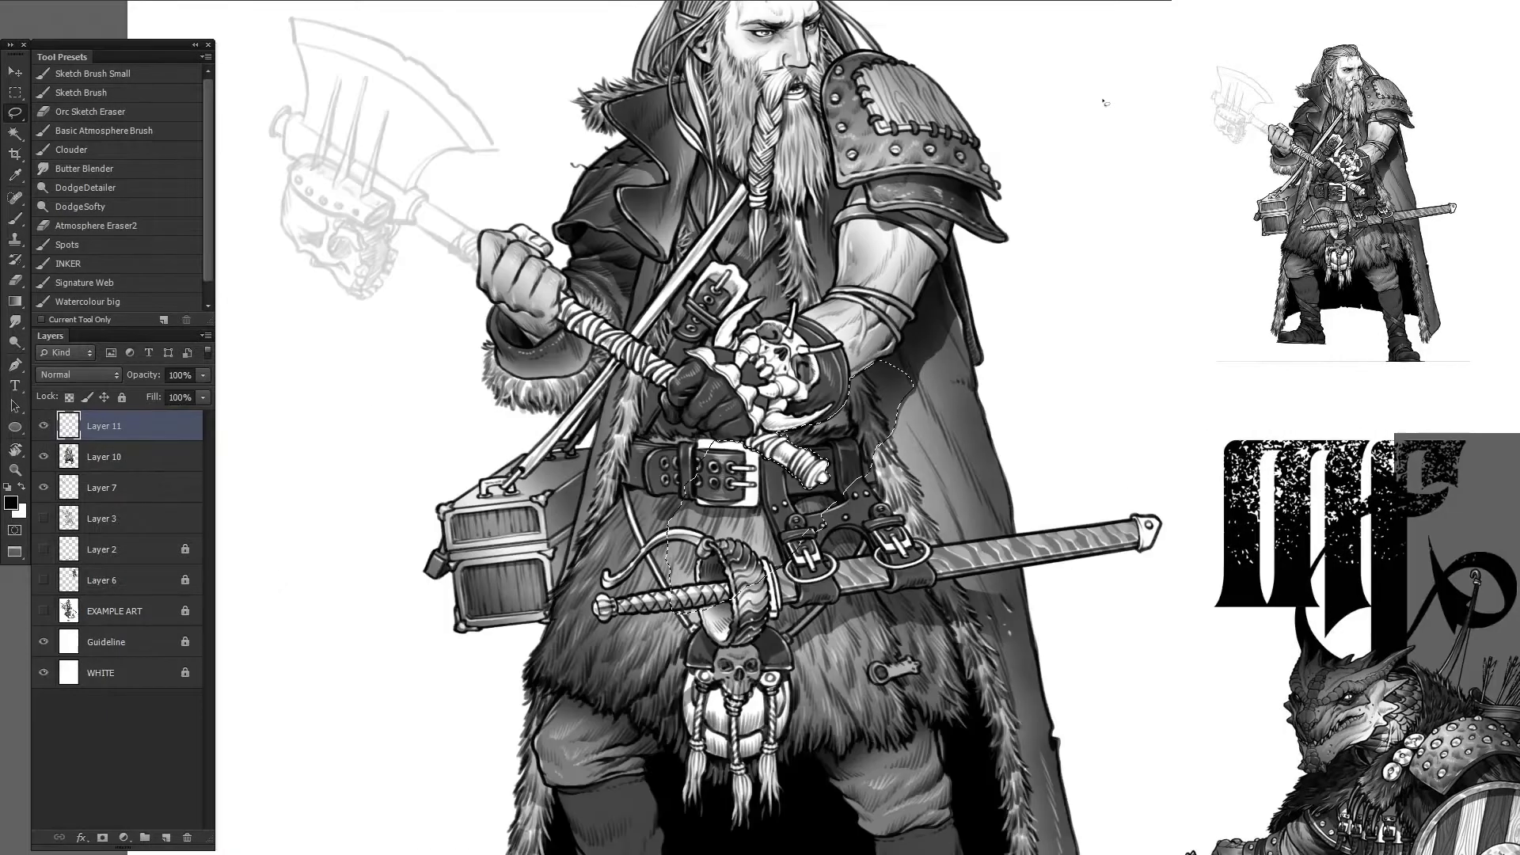
pyautogui.moveTo(863, 396)
pyautogui.mouseDown()
pyautogui.moveTo(712, 506)
pyautogui.moveTo(760, 570)
pyautogui.moveTo(847, 475)
pyautogui.moveTo(736, 491)
pyautogui.mouseUp()
pyautogui.hotkey('ctrl', '+')
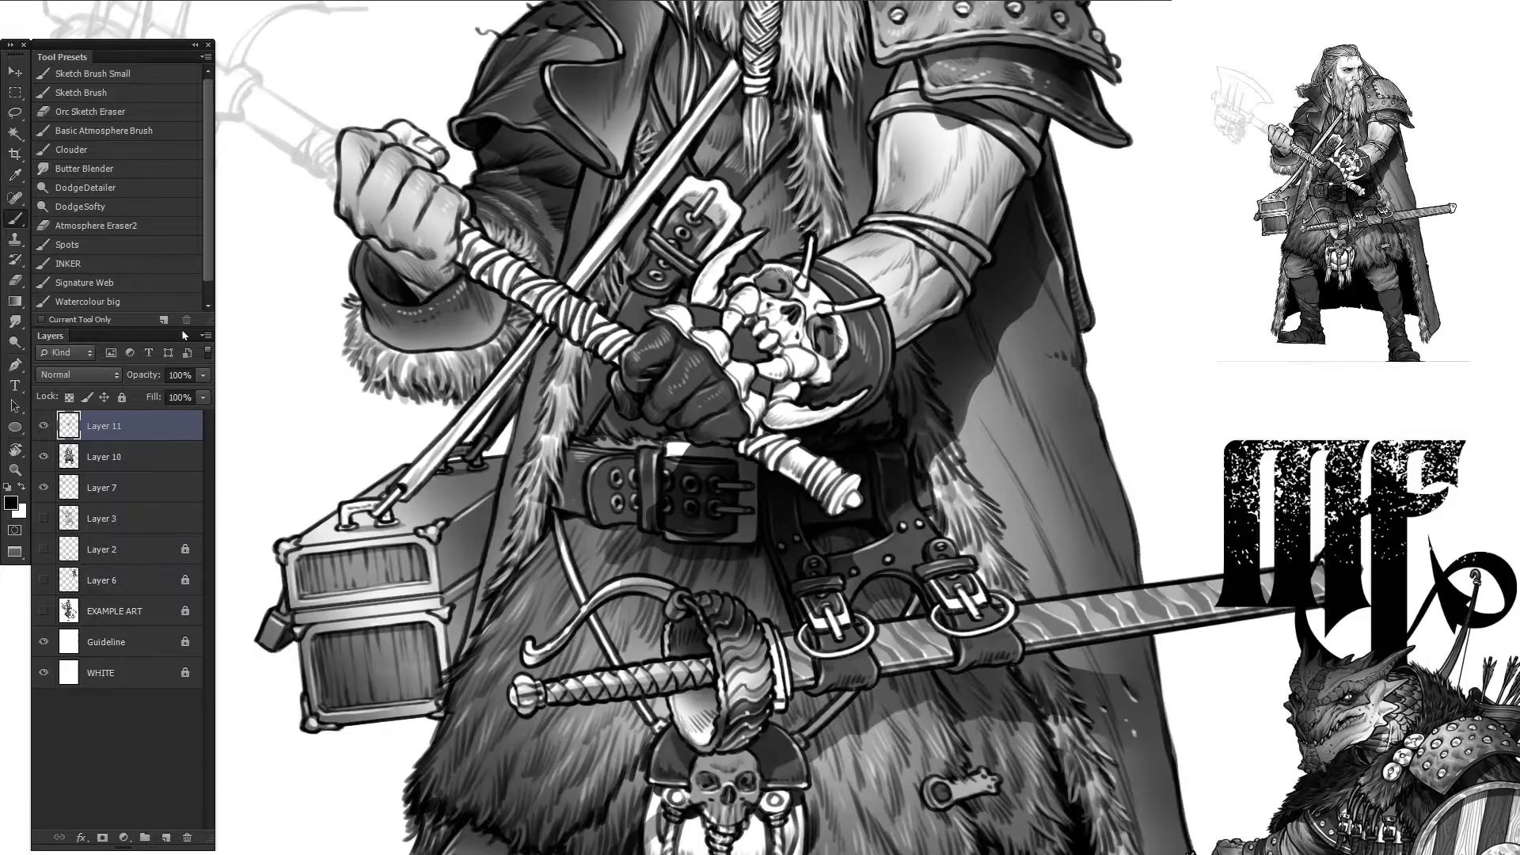
pyautogui.moveTo(203, 375); pyautogui.dragTo(80, 623)
pyautogui.hotkey('ctrl', 'e')
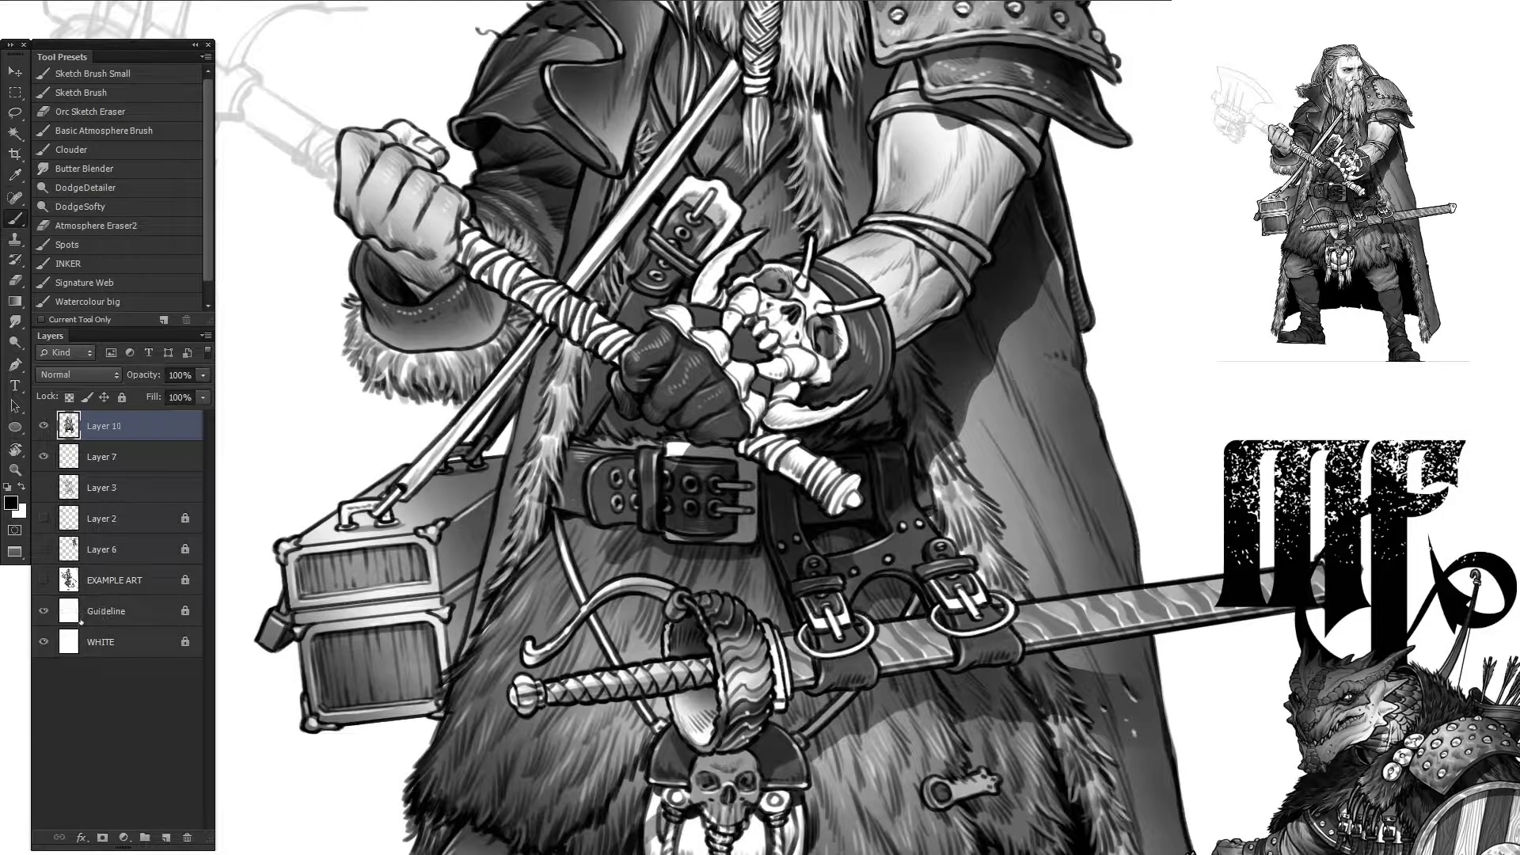
# Step: With the Sketch Brush Small preset, ink the long edge of the axe head and the curved underside of its blade
pyautogui.moveTo(411, 205)
pyautogui.mouseDown()
pyautogui.moveTo(760, 444)
pyautogui.moveTo(625, 372)
pyautogui.mouseUp()
pyautogui.scroll(5, 681, 382)
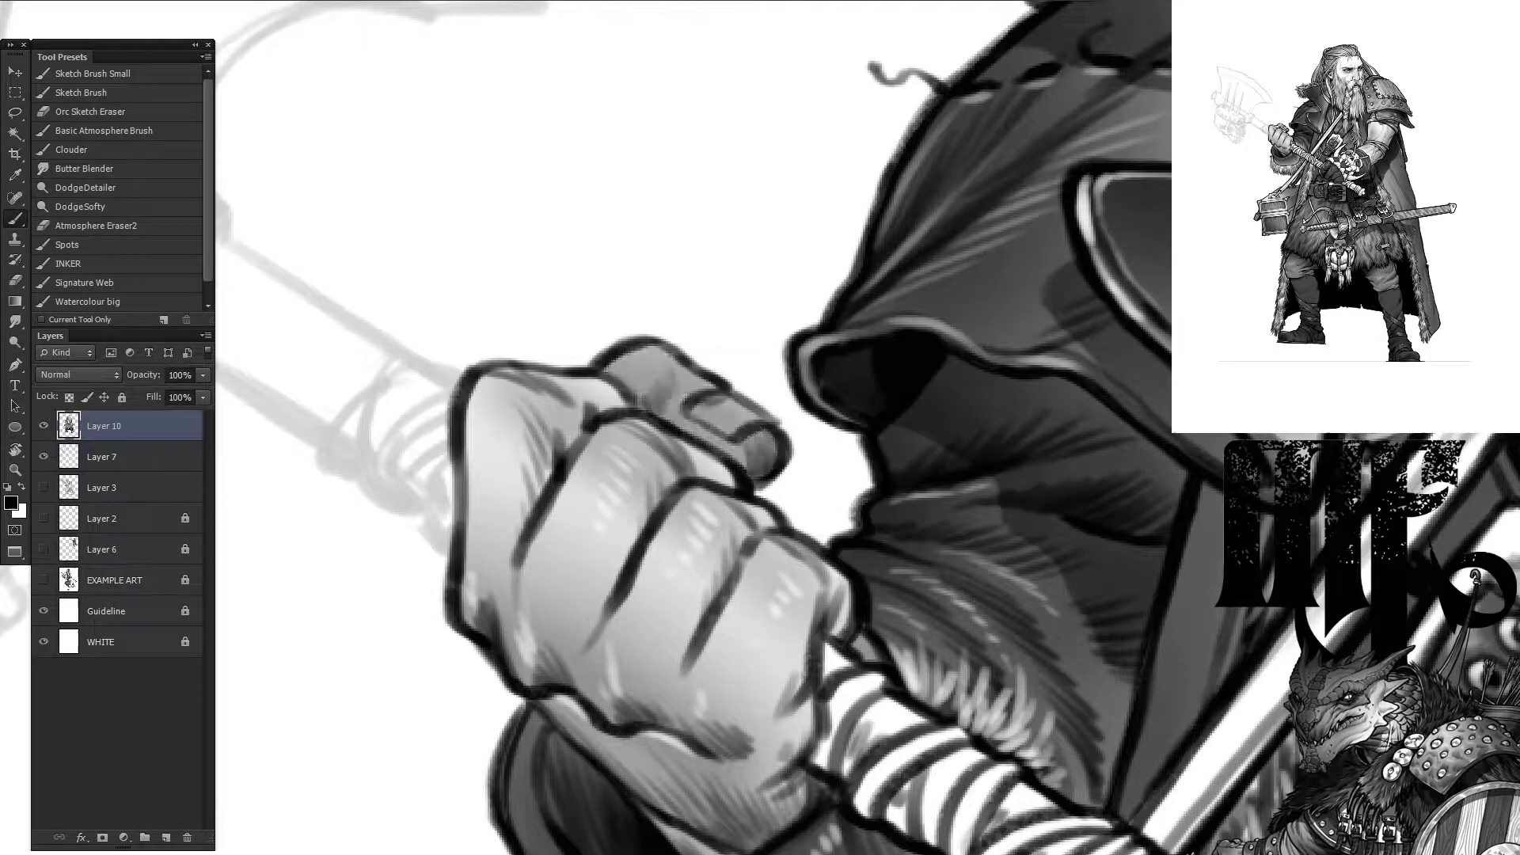
pyautogui.moveTo(617, 638); pyautogui.dragTo(522, 614)
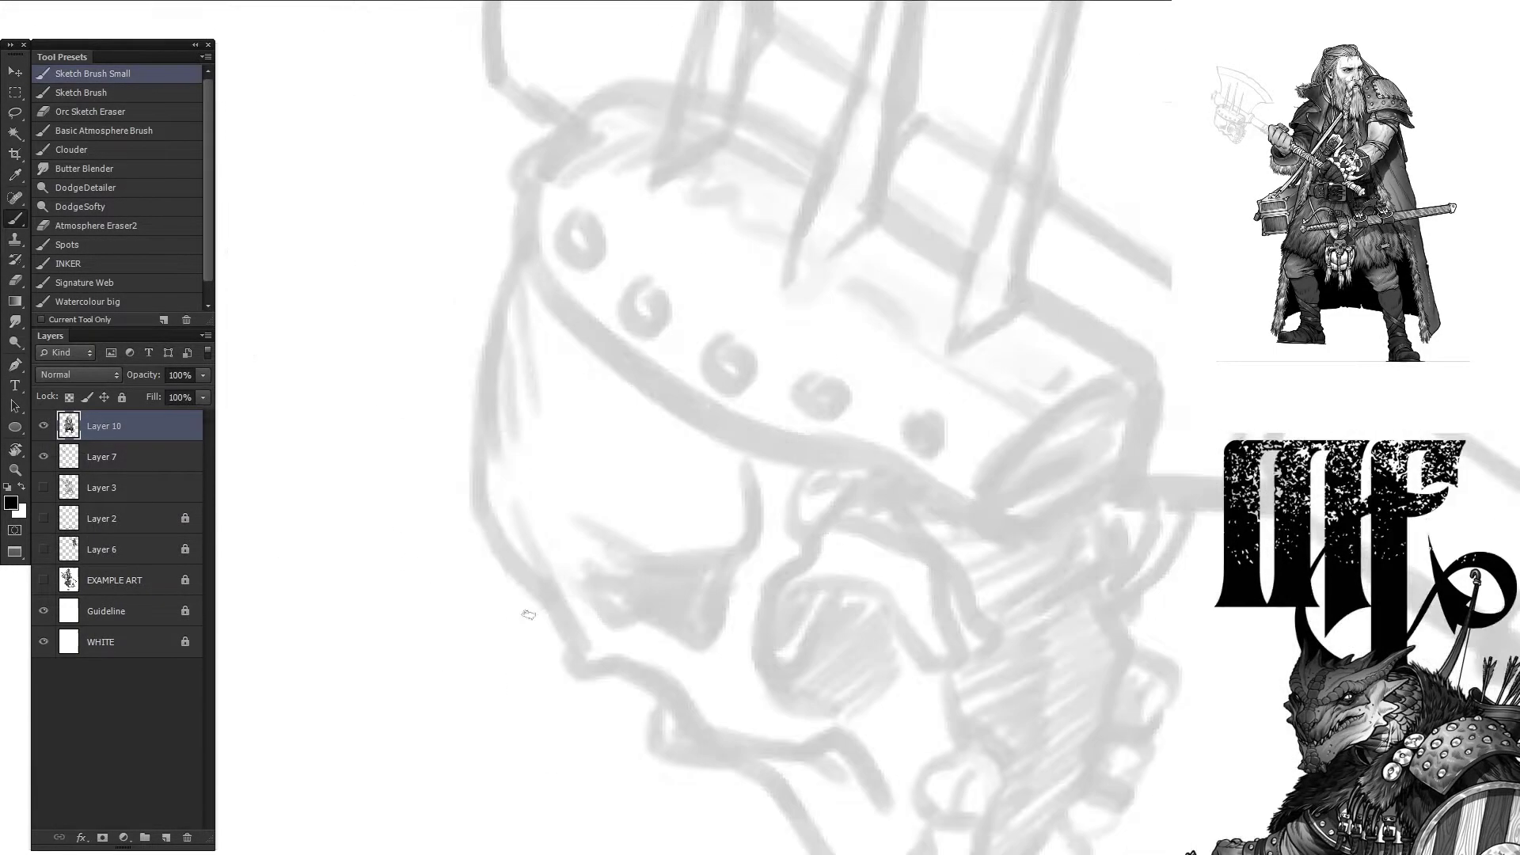
pyautogui.press('b')
pyautogui.moveTo(669, 397)
pyautogui.mouseDown()
pyautogui.moveTo(705, 470)
pyautogui.moveTo(516, 466)
pyautogui.moveTo(397, 529)
pyautogui.moveTo(419, 348)
pyautogui.moveTo(618, 414)
pyautogui.moveTo(999, 78)
pyautogui.moveTo(744, 744)
pyautogui.mouseUp()
pyautogui.moveTo(660, 664); pyautogui.dragTo(539, 400)
pyautogui.moveTo(625, 476); pyautogui.dragTo(978, 792)
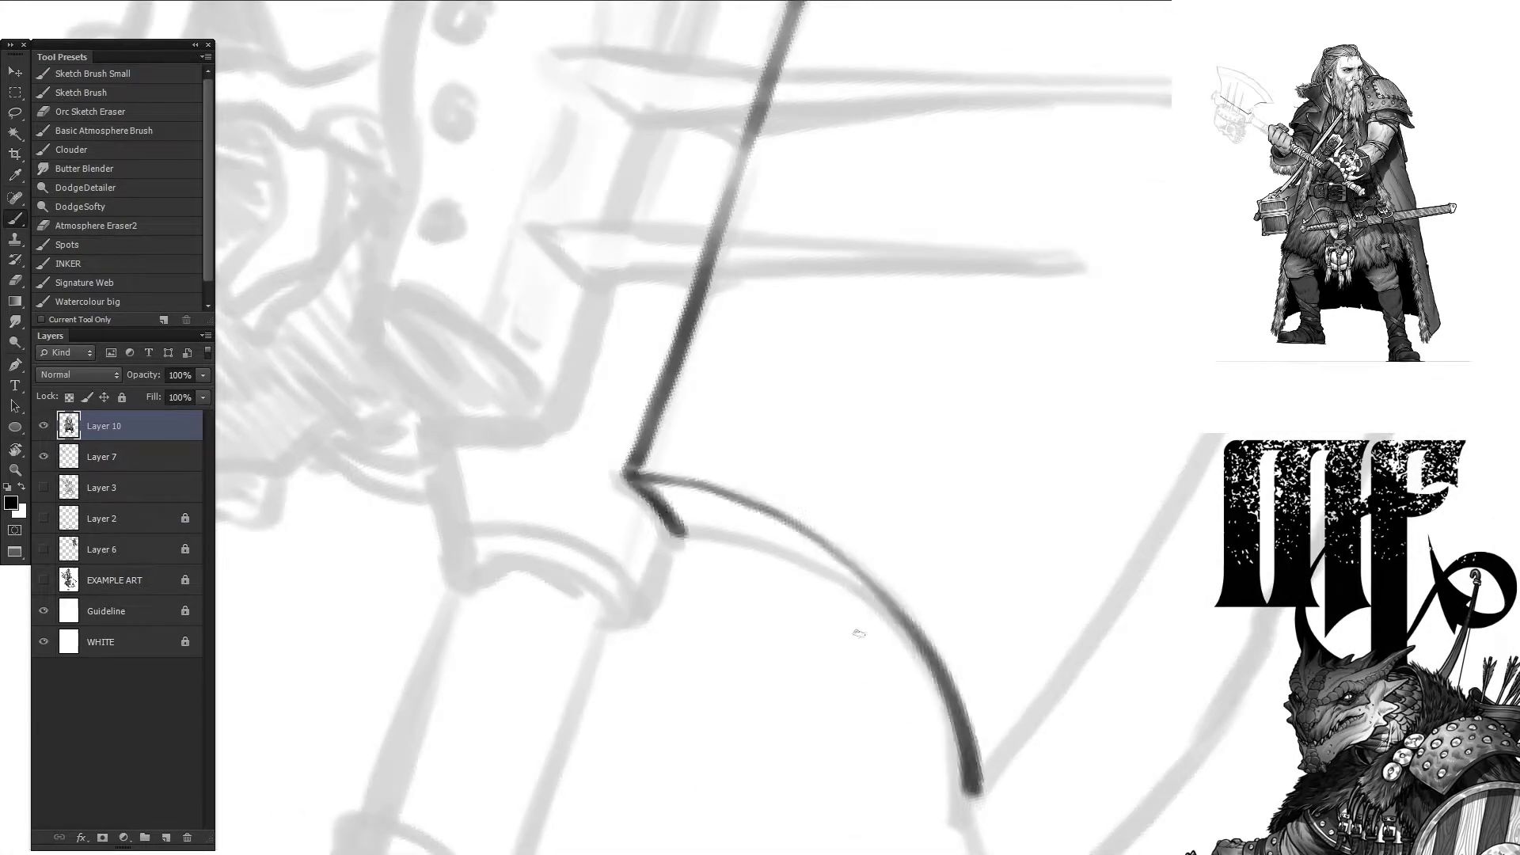
pyautogui.moveTo(681, 530); pyautogui.dragTo(871, 626)
pyautogui.moveTo(760, 542); pyautogui.dragTo(981, 792)
pyautogui.moveTo(673, 487); pyautogui.dragTo(776, 546)
pyautogui.hotkey('ctrl', 'alt', 'z')
pyautogui.hotkey('ctrl', 'alt', 'z')
# Step: Ink the open end of the band over the skull and the ringed collar joining the axe head to the shaft
pyautogui.moveTo(394, 433); pyautogui.dragTo(836, 659)
pyautogui.moveTo(942, 44)
pyautogui.mouseDown()
pyautogui.moveTo(808, 522)
pyautogui.moveTo(897, 646)
pyautogui.mouseUp()
pyautogui.moveTo(807, 522)
pyautogui.mouseDown()
pyautogui.moveTo(1002, 648)
pyautogui.moveTo(896, 388)
pyautogui.mouseUp()
pyautogui.moveTo(1029, 494); pyautogui.dragTo(1002, 578)
pyautogui.moveTo(790, 384)
pyautogui.mouseDown()
pyautogui.moveTo(824, 546)
pyautogui.moveTo(832, 535)
pyautogui.mouseUp()
pyautogui.moveTo(1017, 566); pyautogui.dragTo(966, 592)
pyautogui.moveTo(820, 547); pyautogui.dragTo(973, 594)
pyautogui.moveTo(782, 543); pyautogui.dragTo(969, 487)
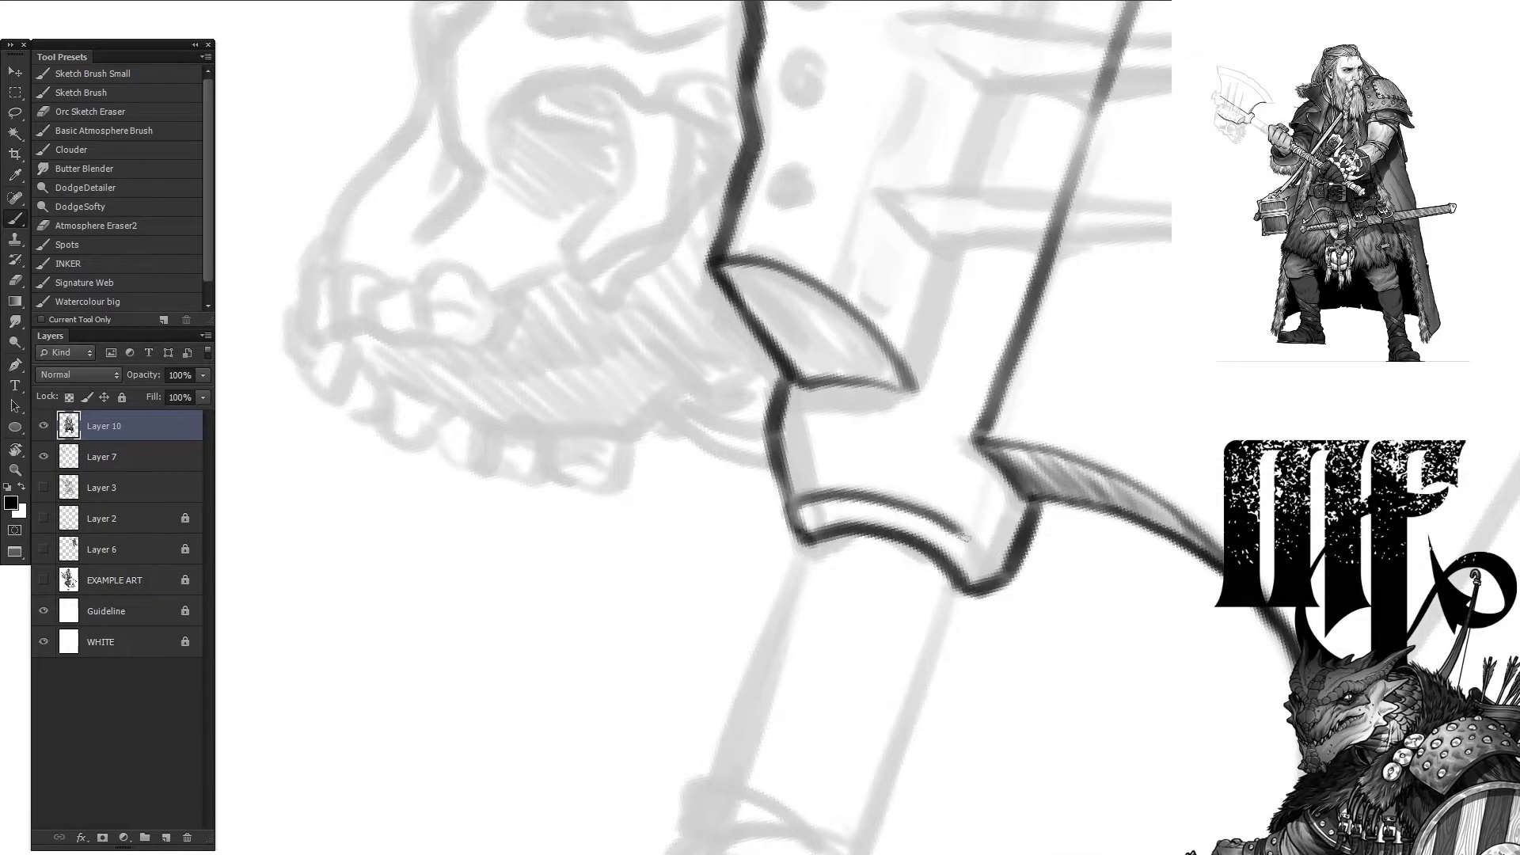
# Step: Ink both sides of the axe shaft and the coiled wrapping just above the gripping fist
pyautogui.moveTo(752, 633); pyautogui.dragTo(887, 158)
pyautogui.moveTo(1093, 135); pyautogui.dragTo(997, 392)
pyautogui.moveTo(942, 95); pyautogui.dragTo(863, 317)
pyautogui.moveTo(820, 372)
pyautogui.mouseDown()
pyautogui.moveTo(849, 323)
pyautogui.moveTo(1002, 406)
pyautogui.mouseUp()
pyautogui.moveTo(807, 388); pyautogui.dragTo(997, 435)
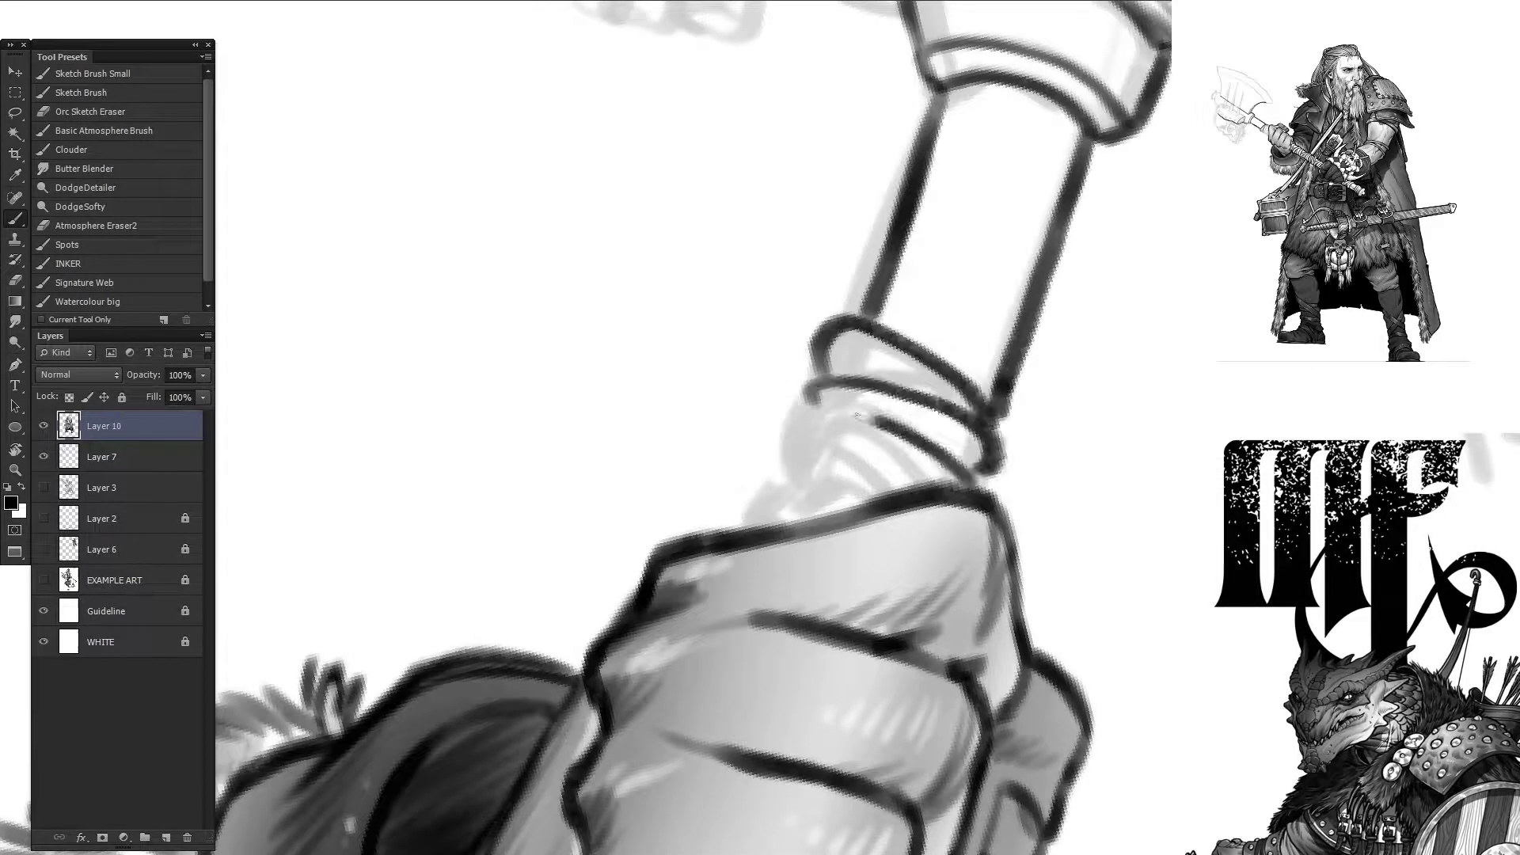
pyautogui.moveTo(792, 435); pyautogui.dragTo(938, 471)
pyautogui.moveTo(970, 467); pyautogui.dragTo(994, 491)
pyautogui.moveTo(887, 475); pyautogui.dragTo(781, 489)
pyautogui.moveTo(802, 362); pyautogui.dragTo(802, 465)
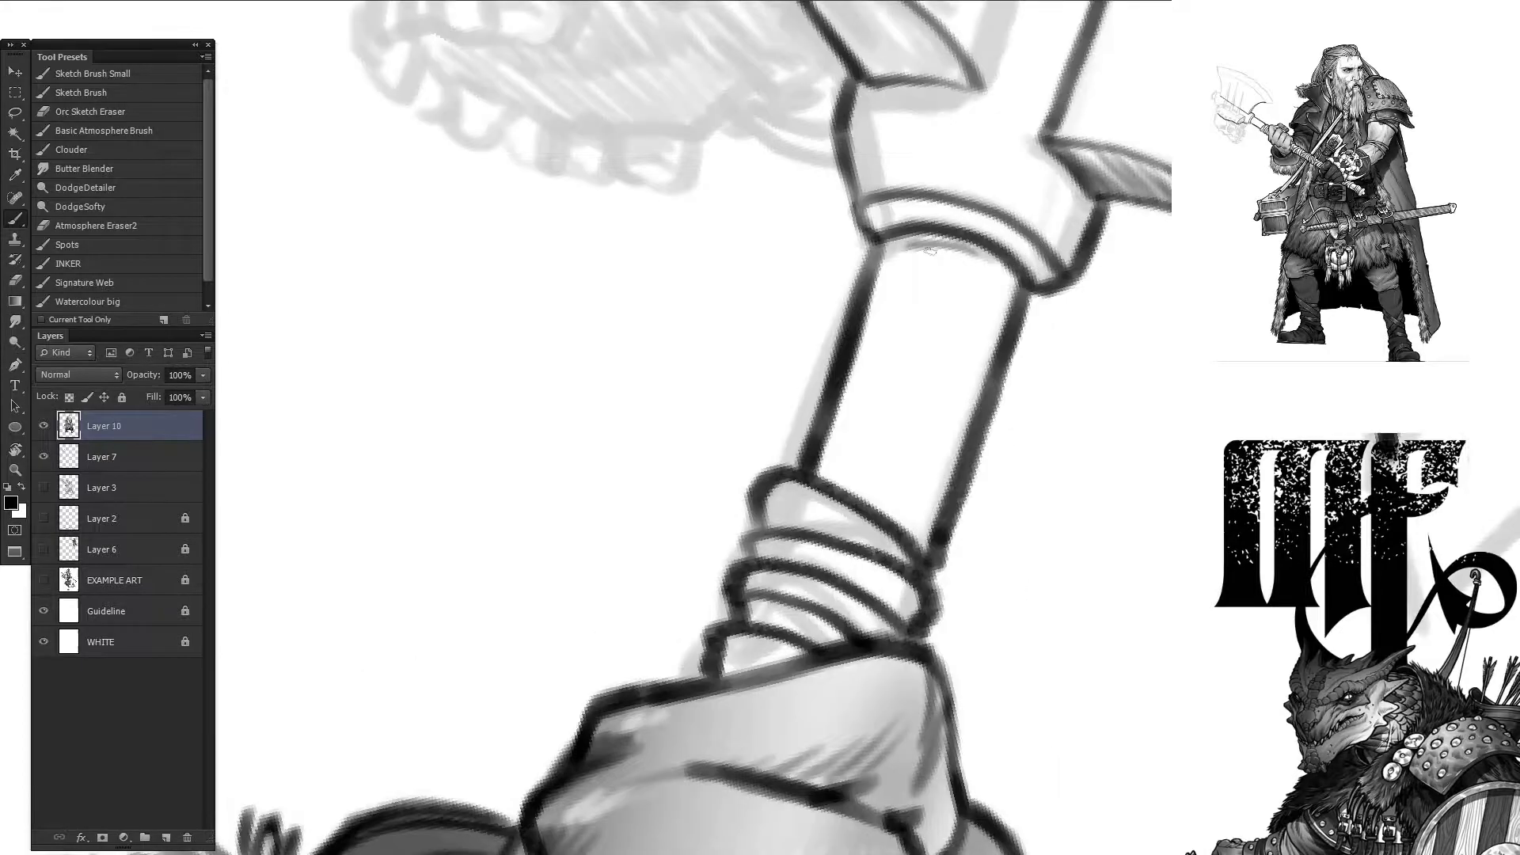
# Step: Hatch the bare shaft between collar and wrapping with short strokes and a few small marks along its far side
pyautogui.moveTo(903, 261); pyautogui.dragTo(950, 349)
pyautogui.moveTo(839, 349); pyautogui.dragTo(918, 491)
pyautogui.moveTo(974, 261)
pyautogui.mouseDown()
pyautogui.moveTo(1006, 340)
pyautogui.moveTo(768, 578)
pyautogui.mouseUp()
pyautogui.moveTo(974, 440); pyautogui.dragTo(1021, 543)
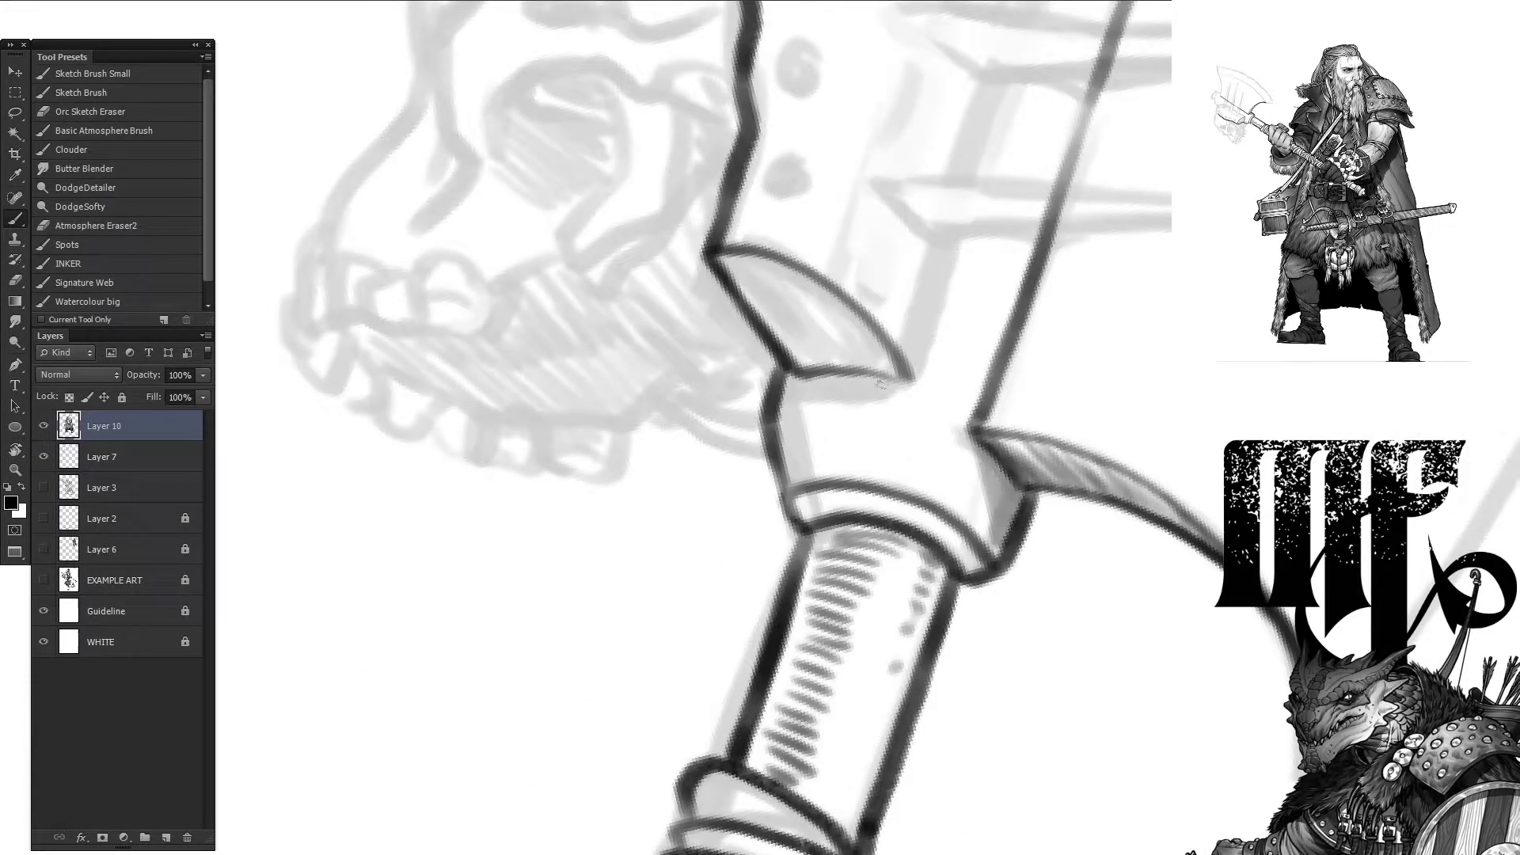
# Step: Shade the band's open end, the blade's underside and the collar beneath them in dark grey tones
pyautogui.moveTo(776, 376); pyautogui.dragTo(907, 467)
pyautogui.moveTo(732, 265); pyautogui.dragTo(871, 404)
pyautogui.moveTo(1195, 534); pyautogui.dragTo(1026, 476)
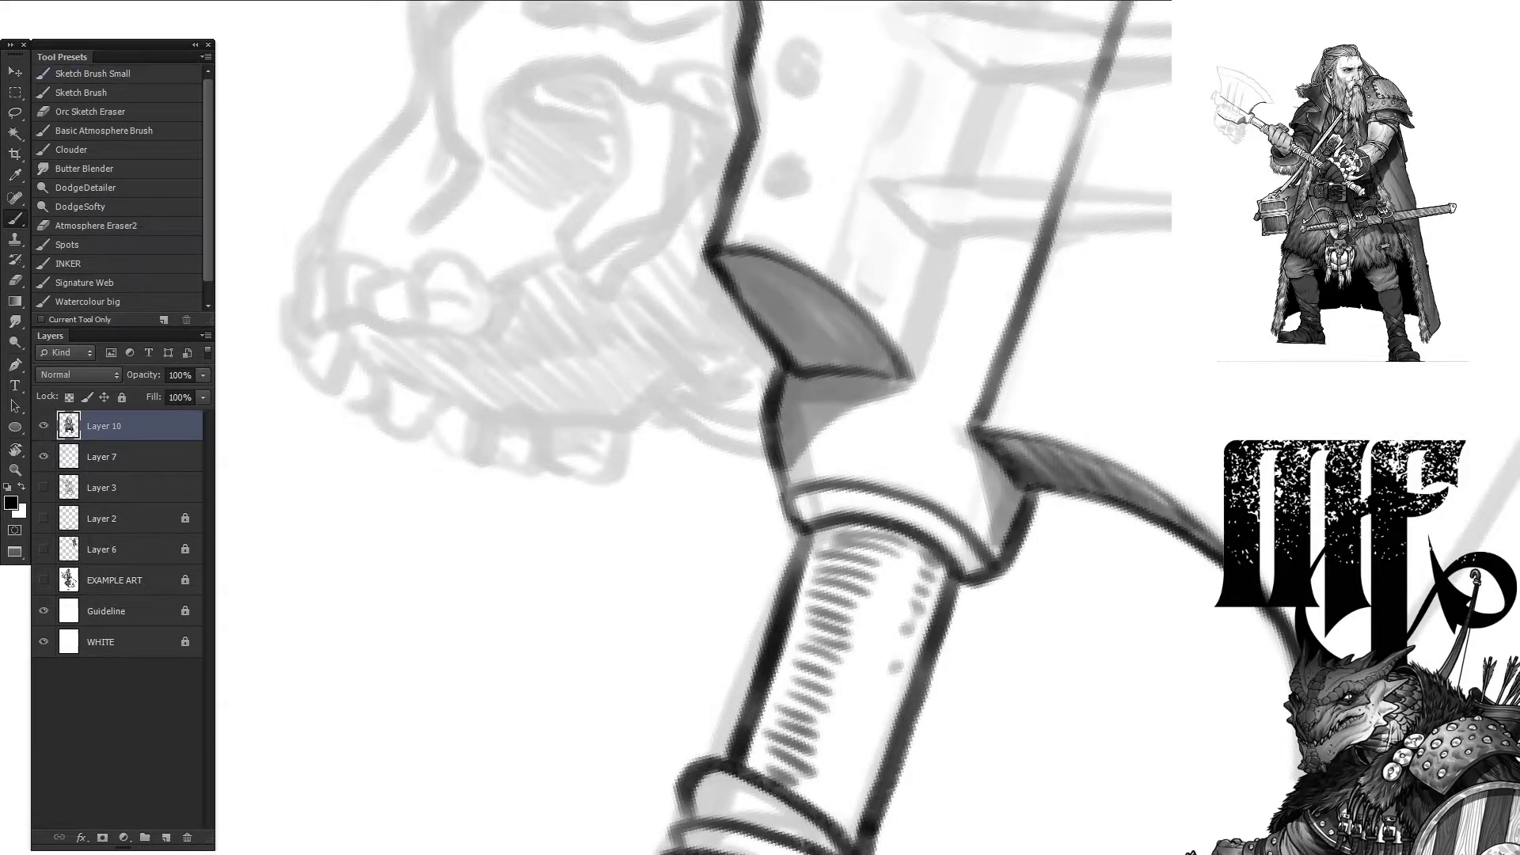
pyautogui.moveTo(887, 285); pyautogui.dragTo(808, 372)
pyautogui.moveTo(741, 261); pyautogui.dragTo(839, 376)
pyautogui.moveTo(855, 380); pyautogui.dragTo(843, 457)
# Step: Ink the wavy, round-topped outline of the band over the skull, with its uppermost rivet and the bump on top
pyautogui.moveTo(510, 327); pyautogui.dragTo(516, 746)
pyautogui.moveTo(831, 210)
pyautogui.mouseDown()
pyautogui.moveTo(974, 155)
pyautogui.moveTo(1081, 269)
pyautogui.moveTo(918, 795)
pyautogui.mouseUp()
pyautogui.moveTo(876, 220); pyautogui.dragTo(880, 201)
pyautogui.moveTo(938, 159); pyautogui.dragTo(974, 154)
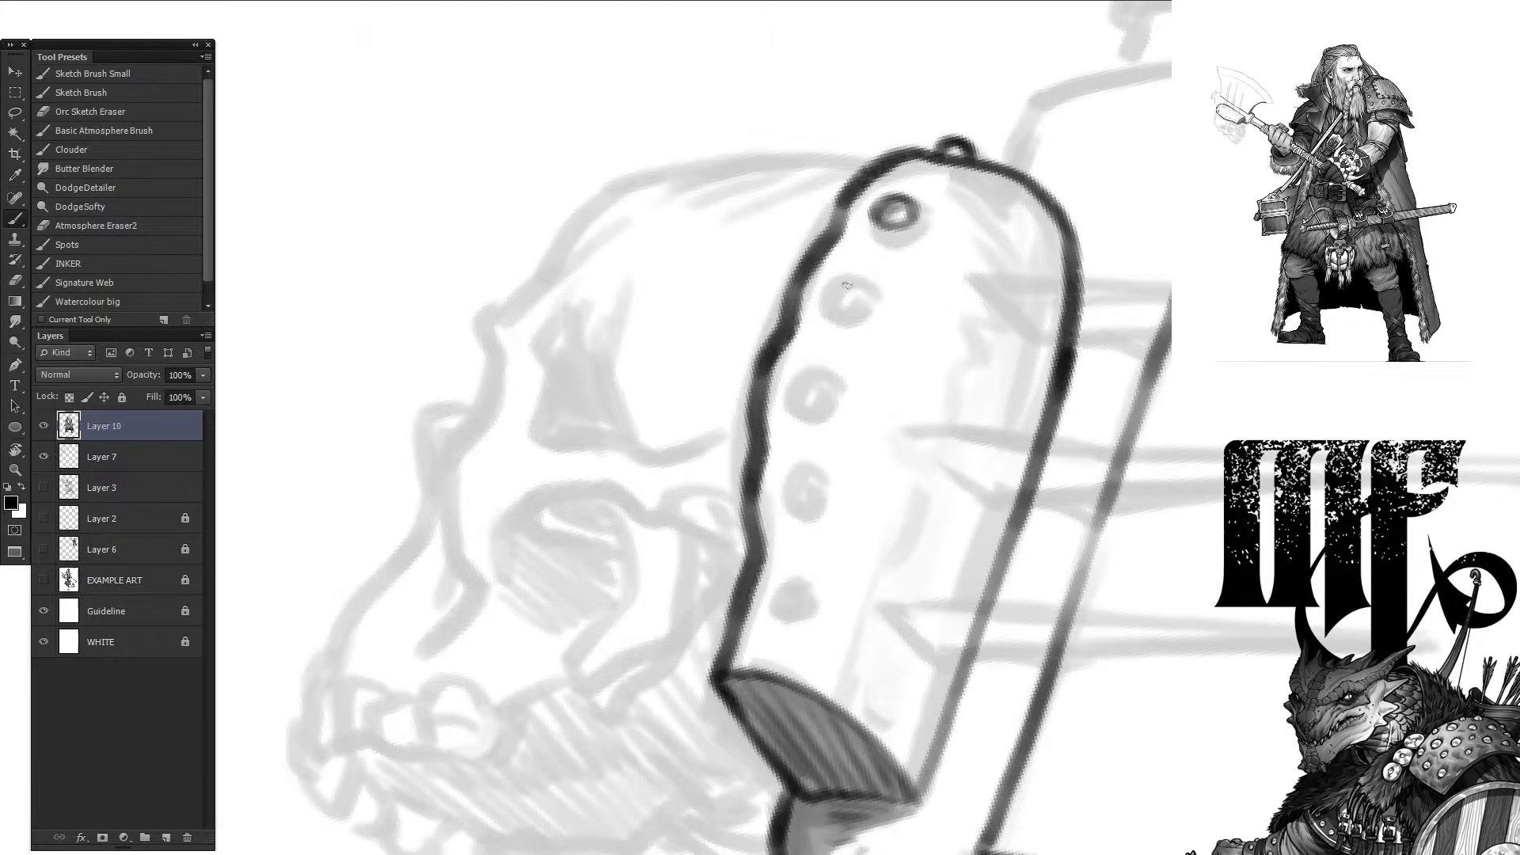
# Step: Ink the remaining rivets along the band's edge and add a strip of hatching beside them
pyautogui.moveTo(839, 285); pyautogui.dragTo(847, 282)
pyautogui.moveTo(798, 388); pyautogui.dragTo(803, 380)
pyautogui.moveTo(800, 475); pyautogui.dragTo(811, 491)
pyautogui.press('x')
pyautogui.press('x')
pyautogui.moveTo(792, 594); pyautogui.dragTo(784, 609)
pyautogui.moveTo(990, 178); pyautogui.dragTo(938, 285)
pyautogui.moveTo(902, 404)
pyautogui.mouseDown()
pyautogui.moveTo(863, 554)
pyautogui.moveTo(859, 683)
pyautogui.moveTo(1345, 839)
pyautogui.moveTo(1061, 681)
pyautogui.moveTo(1121, 690)
pyautogui.mouseUp()
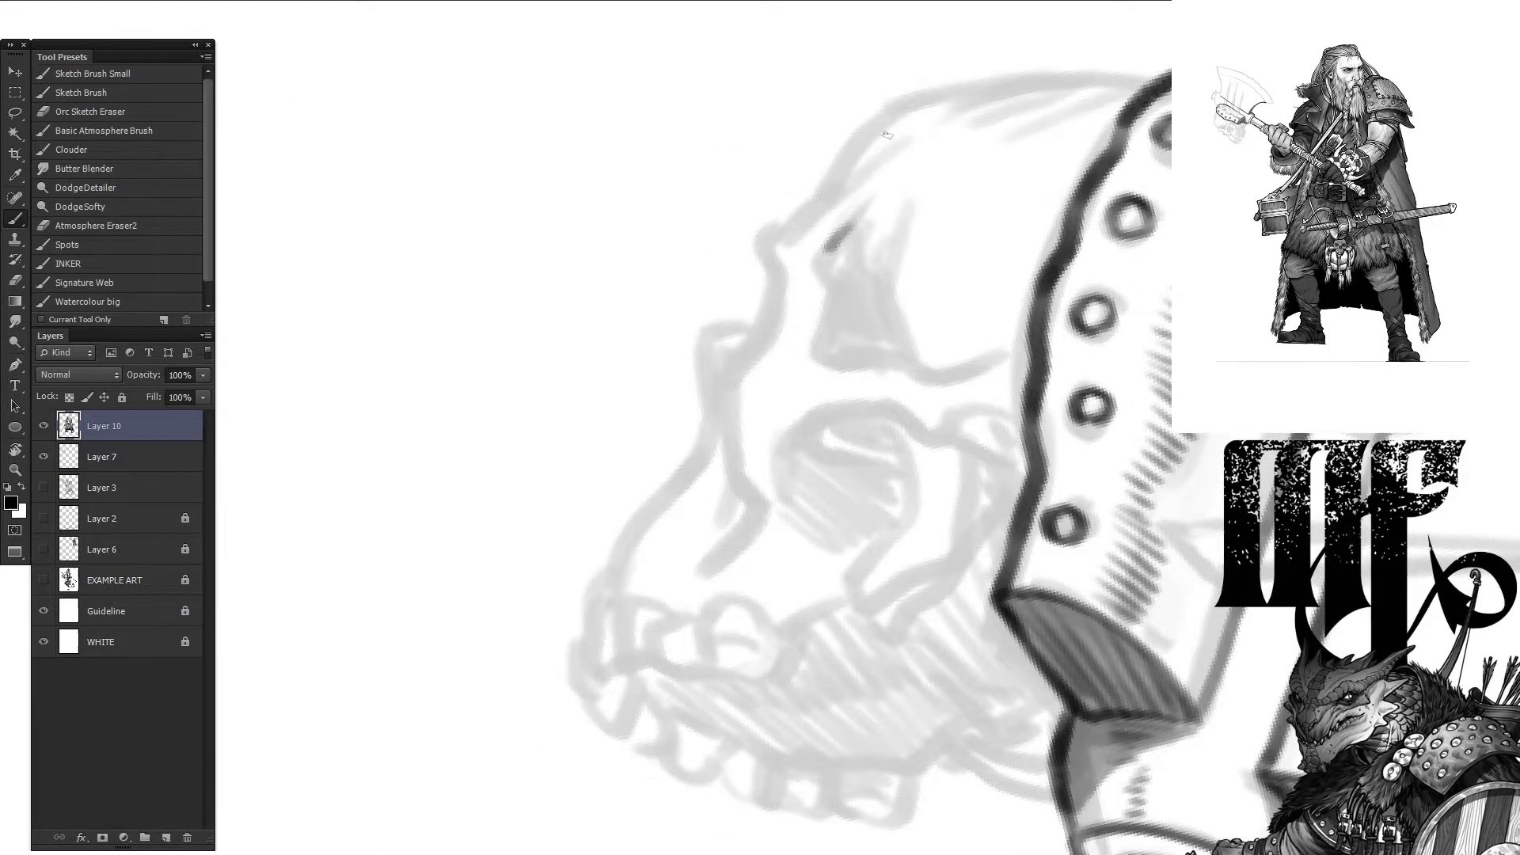
# Step: Ink and hatch the skull's upper hollow and draw the brow contour running down toward the snout
pyautogui.moveTo(871, 213); pyautogui.dragTo(827, 277)
pyautogui.moveTo(838, 291)
pyautogui.mouseDown()
pyautogui.moveTo(813, 360)
pyautogui.moveTo(1021, 349)
pyautogui.mouseUp()
pyautogui.moveTo(934, 186); pyautogui.dragTo(867, 297)
pyautogui.moveTo(855, 246); pyautogui.dragTo(828, 289)
pyautogui.moveTo(927, 242)
pyautogui.mouseDown()
pyautogui.moveTo(891, 360)
pyautogui.moveTo(863, 356)
pyautogui.mouseUp()
pyautogui.moveTo(871, 257); pyautogui.dragTo(828, 364)
pyautogui.moveTo(859, 174)
pyautogui.mouseDown()
pyautogui.moveTo(772, 237)
pyautogui.moveTo(794, 312)
pyautogui.moveTo(732, 392)
pyautogui.moveTo(760, 515)
pyautogui.moveTo(717, 574)
pyautogui.mouseUp()
# Step: Ink the bony arch over the skull's lower hollow and add shading strokes beneath it and at the brow
pyautogui.moveTo(793, 428)
pyautogui.mouseDown()
pyautogui.moveTo(911, 400)
pyautogui.moveTo(981, 443)
pyautogui.moveTo(996, 507)
pyautogui.mouseUp()
pyautogui.moveTo(969, 405); pyautogui.dragTo(962, 424)
pyautogui.moveTo(1020, 377)
pyautogui.mouseDown()
pyautogui.moveTo(1001, 499)
pyautogui.moveTo(978, 459)
pyautogui.mouseUp()
pyautogui.moveTo(808, 424)
pyautogui.mouseDown()
pyautogui.moveTo(779, 458)
pyautogui.moveTo(798, 485)
pyautogui.mouseUp()
pyautogui.moveTo(788, 449); pyautogui.dragTo(771, 471)
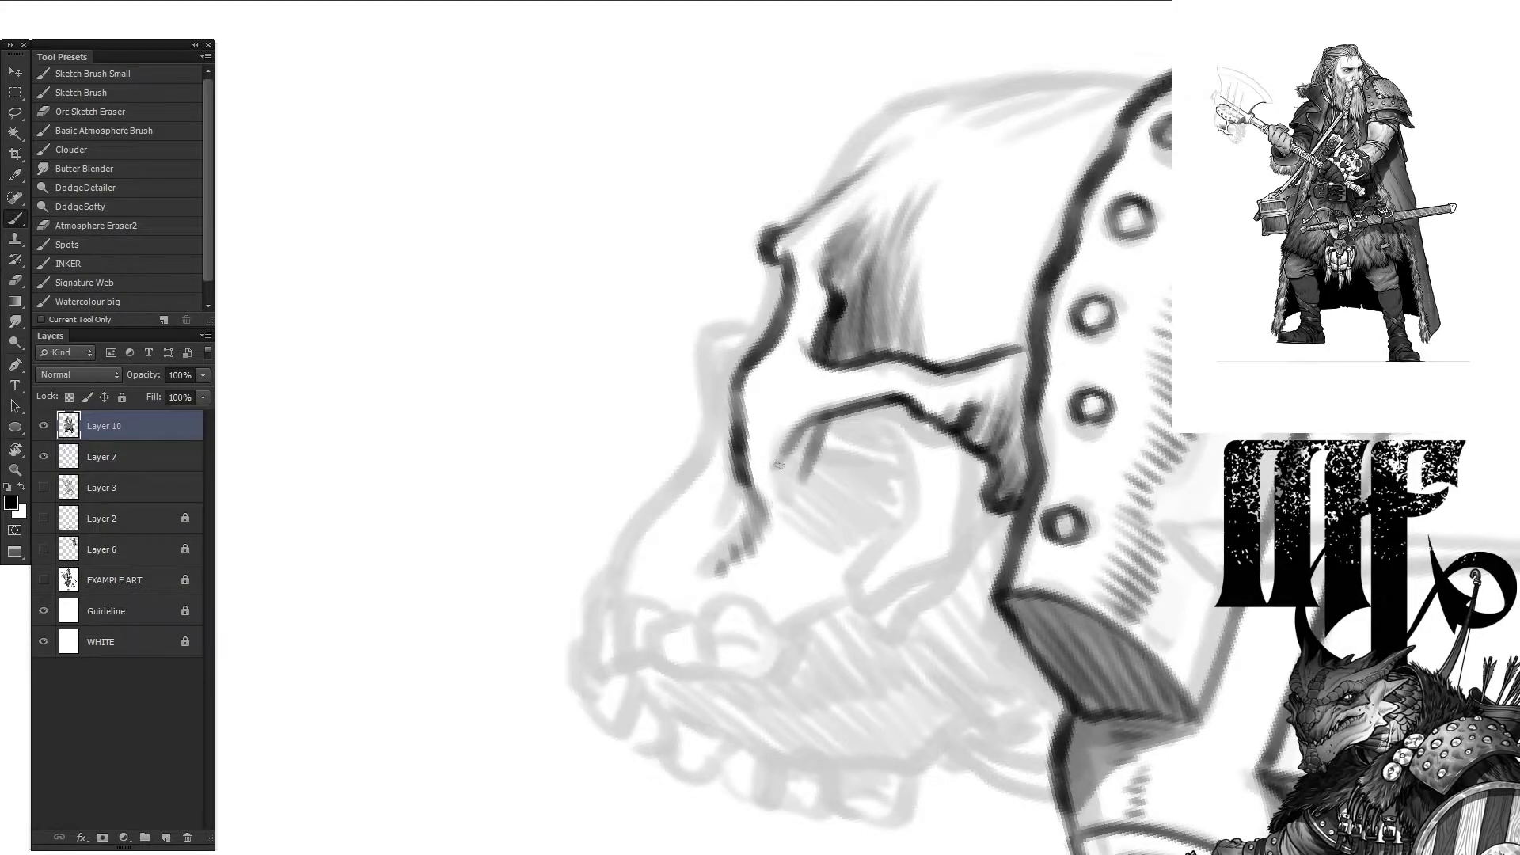
pyautogui.moveTo(835, 416); pyautogui.dragTo(803, 538)
pyautogui.moveTo(828, 418); pyautogui.dragTo(807, 515)
pyautogui.moveTo(748, 340); pyautogui.dragTo(768, 260)
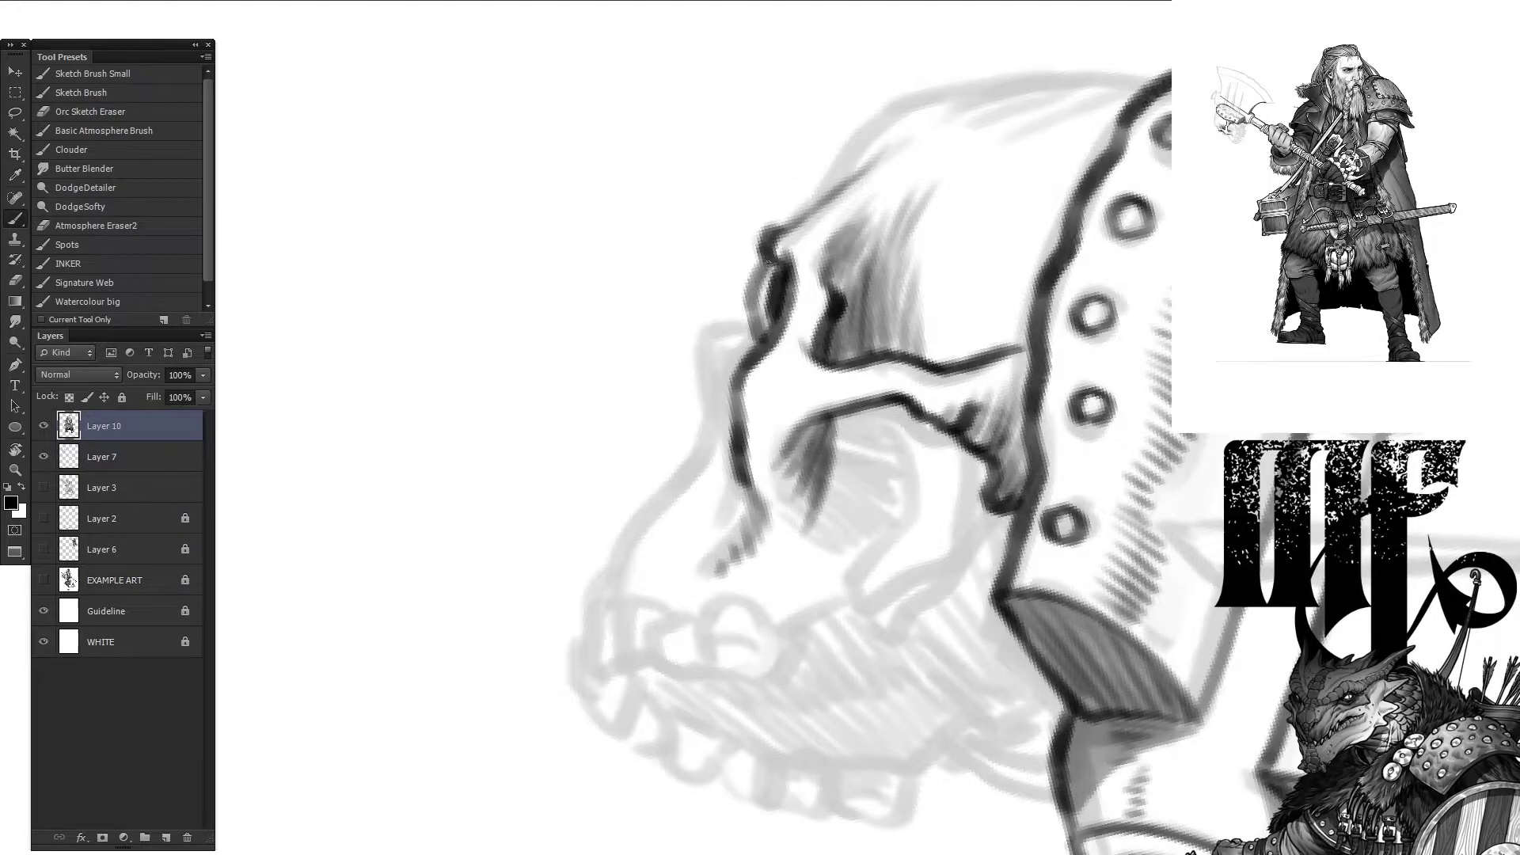
# Step: Ink the skull's nose and snout contour with hatching, and outline the bone strut behind the lower hollow
pyautogui.moveTo(695, 344)
pyautogui.mouseDown()
pyautogui.moveTo(726, 408)
pyautogui.moveTo(594, 598)
pyautogui.mouseUp()
pyautogui.moveTo(721, 479)
pyautogui.mouseDown()
pyautogui.moveTo(625, 586)
pyautogui.moveTo(683, 613)
pyautogui.mouseUp()
pyautogui.moveTo(873, 402)
pyautogui.mouseDown()
pyautogui.moveTo(912, 456)
pyautogui.moveTo(954, 453)
pyautogui.moveTo(871, 606)
pyautogui.moveTo(938, 563)
pyautogui.mouseUp()
pyautogui.moveTo(972, 451); pyautogui.dragTo(896, 603)
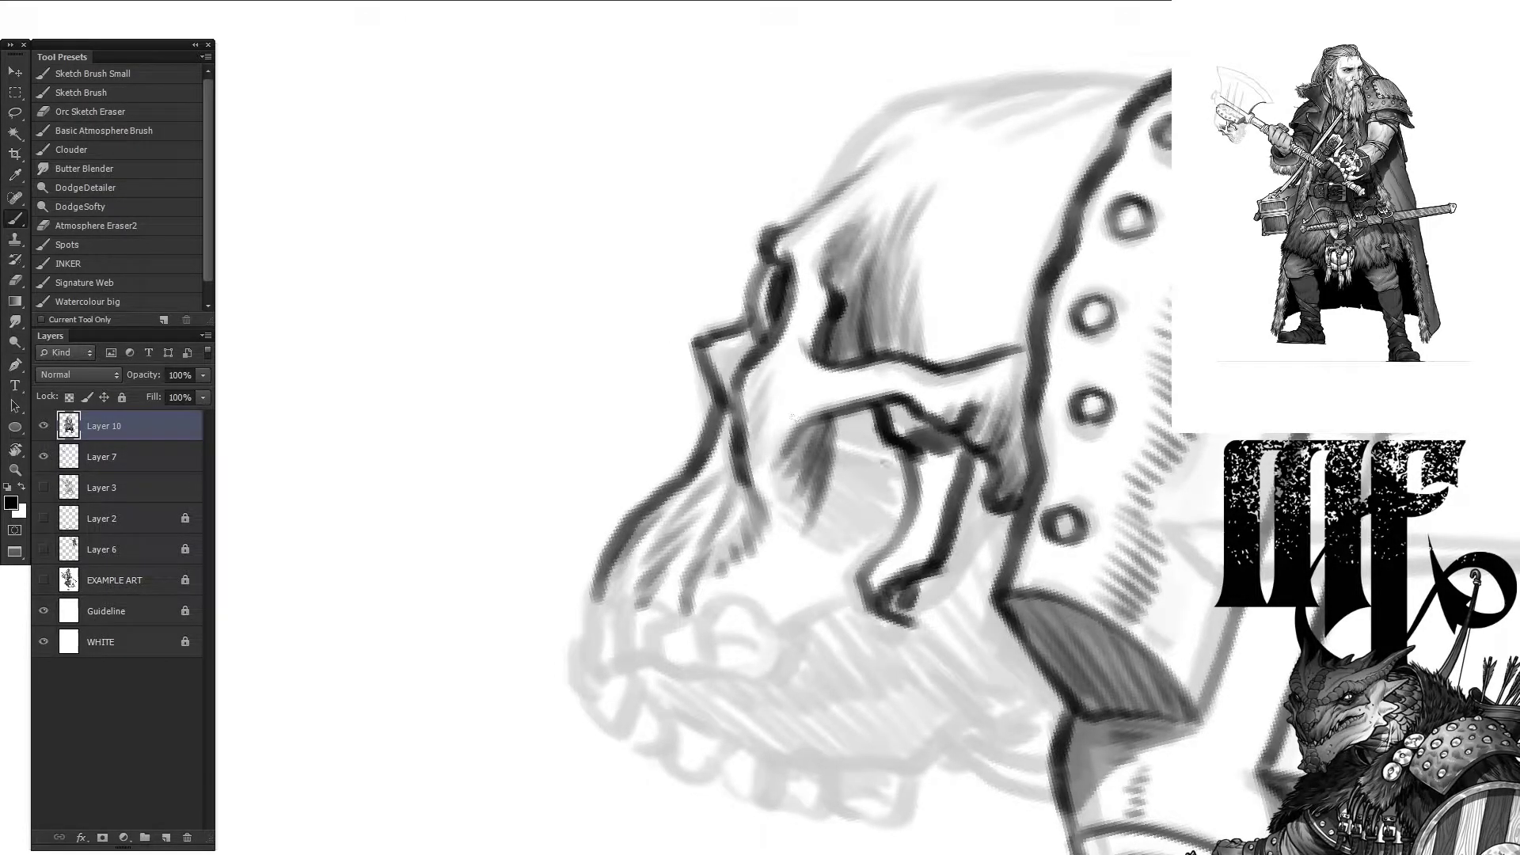
# Step: Darken the inside of the skull's lower hollow and ink the cheek line leading toward the upper teeth
pyautogui.moveTo(830, 463); pyautogui.dragTo(901, 449)
pyautogui.moveTo(869, 465); pyautogui.dragTo(909, 512)
pyautogui.moveTo(891, 408); pyautogui.dragTo(827, 431)
pyautogui.moveTo(828, 415)
pyautogui.mouseDown()
pyautogui.moveTo(823, 475)
pyautogui.moveTo(869, 582)
pyautogui.mouseUp()
pyautogui.moveTo(909, 616); pyautogui.dragTo(779, 640)
# Step: Ink the skull's brow and top cranium contour and hatch along the inside of the cranium's edge
pyautogui.moveTo(762, 271)
pyautogui.mouseDown()
pyautogui.moveTo(757, 326)
pyautogui.moveTo(694, 360)
pyautogui.mouseUp()
pyautogui.moveTo(772, 255)
pyautogui.mouseDown()
pyautogui.moveTo(717, 349)
pyautogui.moveTo(710, 413)
pyautogui.mouseUp()
pyautogui.moveTo(967, 82); pyautogui.dragTo(796, 222)
pyautogui.press('r')
pyautogui.moveTo(713, 372); pyautogui.dragTo(642, 404)
pyautogui.moveTo(886, 168)
pyautogui.mouseDown()
pyautogui.moveTo(700, 194)
pyautogui.moveTo(572, 261)
pyautogui.mouseUp()
pyautogui.moveTo(599, 258); pyautogui.dragTo(514, 329)
pyautogui.moveTo(882, 179); pyautogui.dragTo(754, 238)
pyautogui.moveTo(835, 177); pyautogui.dragTo(583, 258)
pyautogui.moveTo(559, 300); pyautogui.dragTo(486, 343)
pyautogui.press('r')
pyautogui.moveTo(540, 252); pyautogui.dragTo(601, 333)
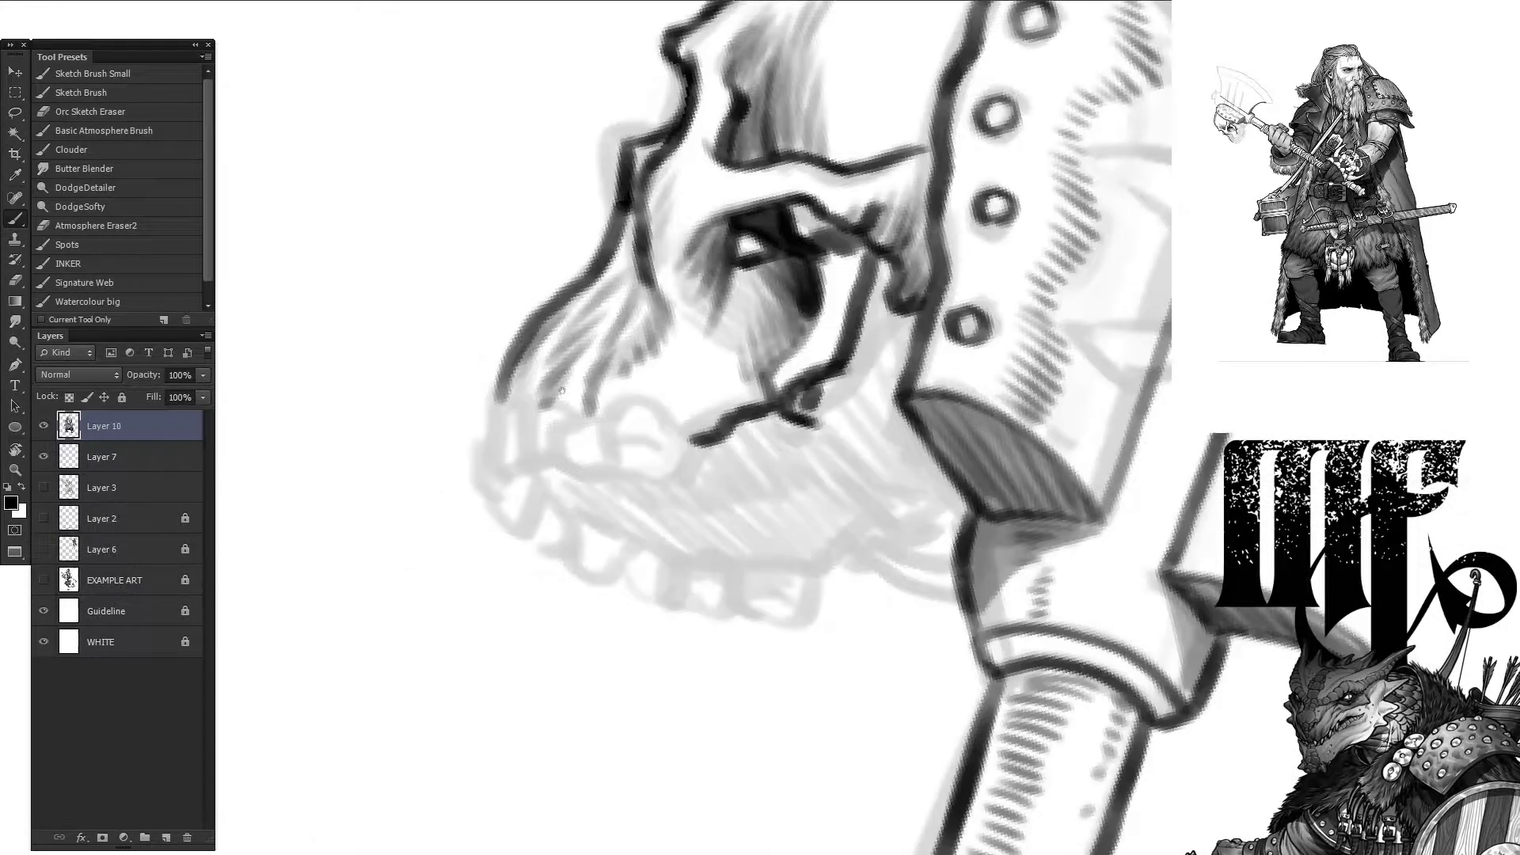
# Step: Ink the skull's upper and lower rows of teeth one tooth at a time
pyautogui.moveTo(696, 455); pyautogui.dragTo(703, 474)
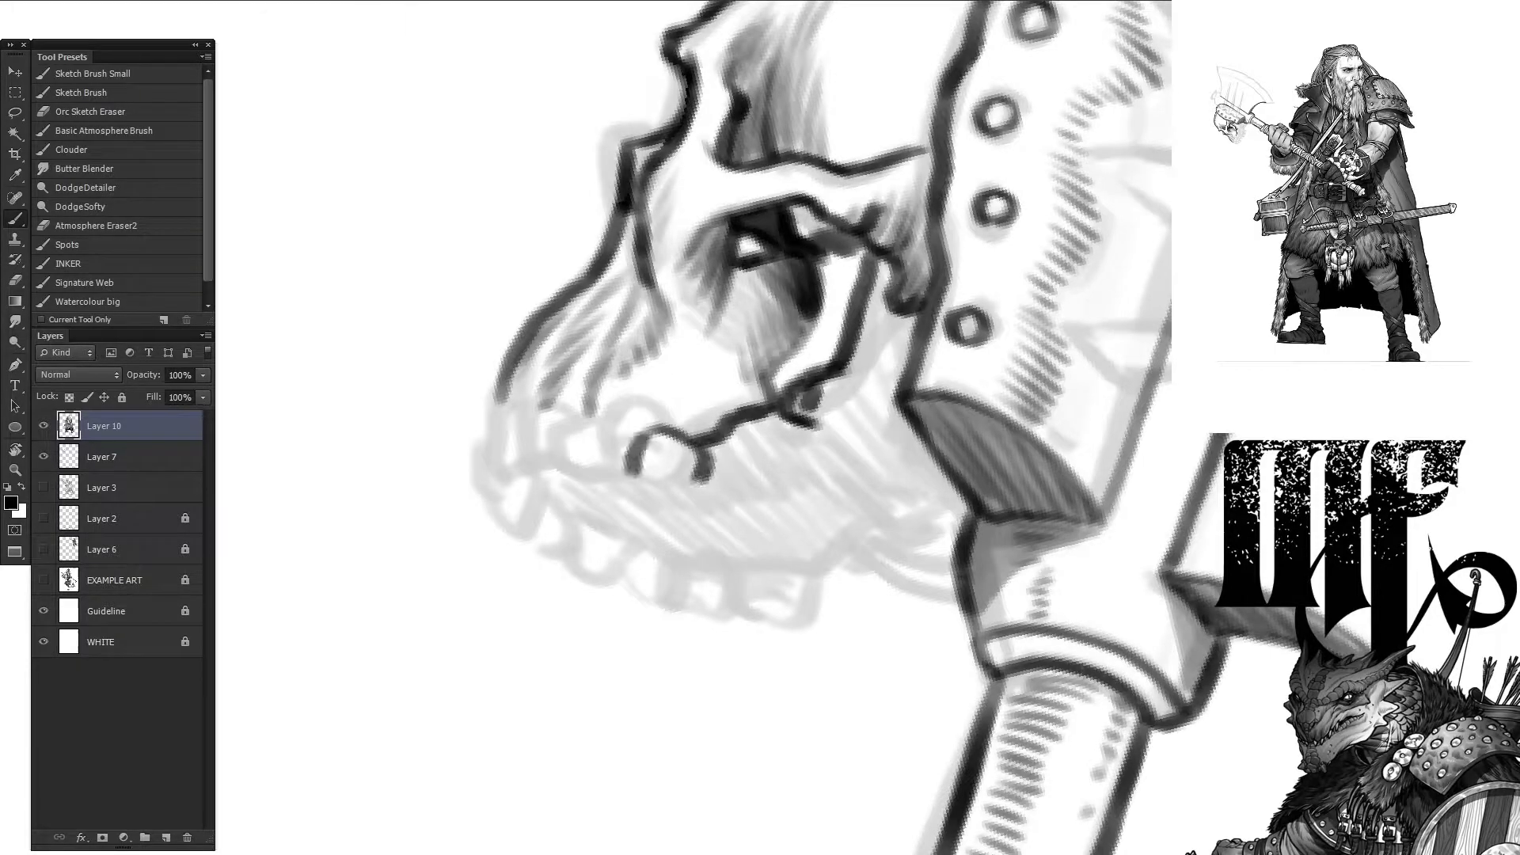
pyautogui.moveTo(643, 455); pyautogui.dragTo(690, 459)
pyautogui.moveTo(602, 434); pyautogui.dragTo(637, 487)
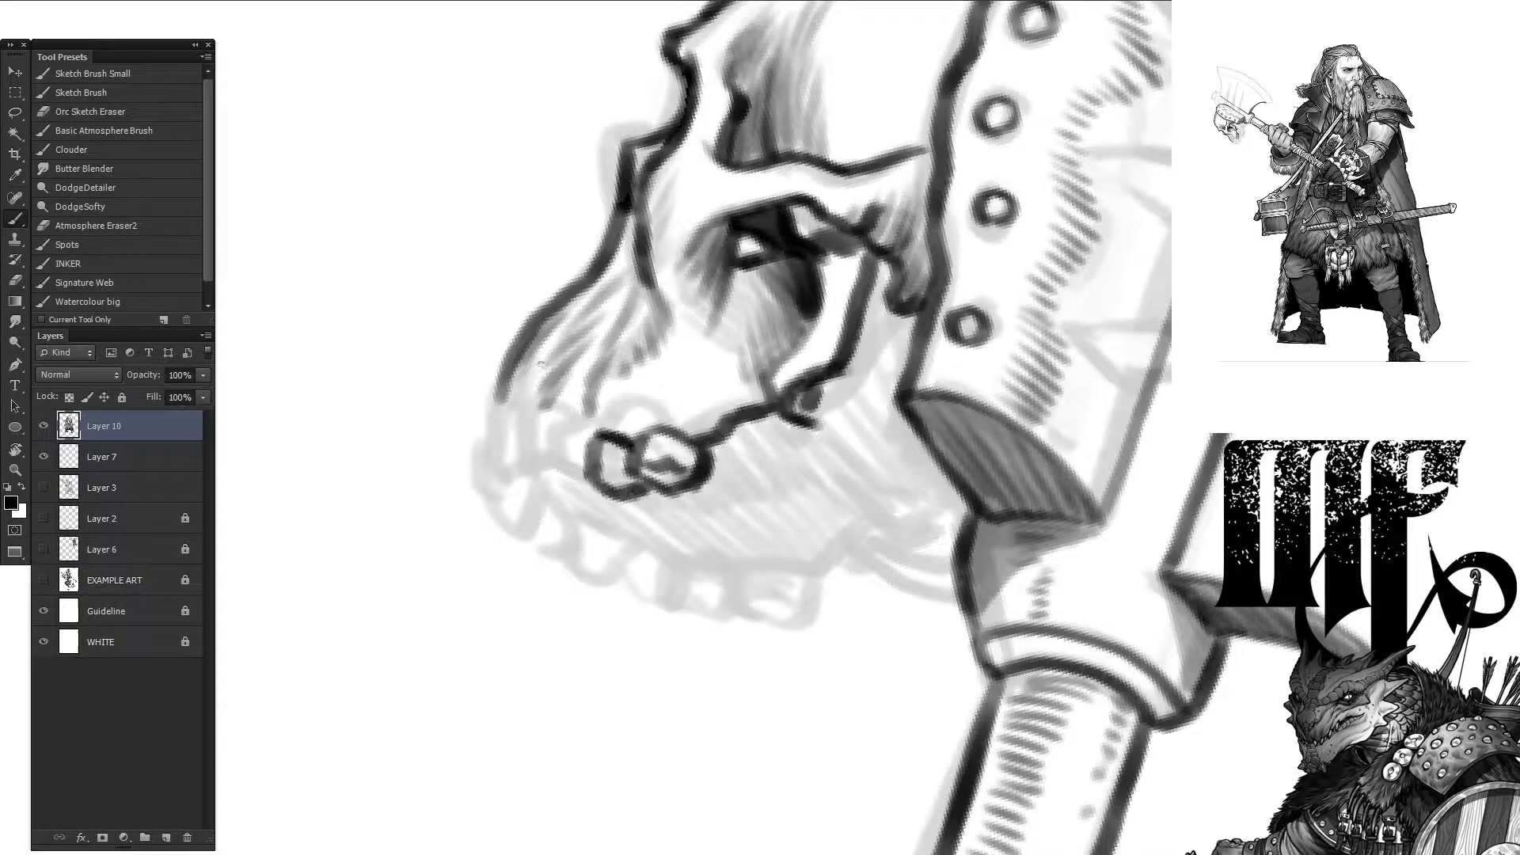
pyautogui.moveTo(586, 431); pyautogui.dragTo(590, 494)
pyautogui.moveTo(530, 421)
pyautogui.mouseDown()
pyautogui.moveTo(546, 503)
pyautogui.moveTo(495, 510)
pyautogui.moveTo(634, 590)
pyautogui.mouseUp()
pyautogui.moveTo(633, 539); pyautogui.dragTo(681, 605)
pyautogui.moveTo(681, 551)
pyautogui.mouseDown()
pyautogui.moveTo(724, 609)
pyautogui.moveTo(780, 627)
pyautogui.mouseUp()
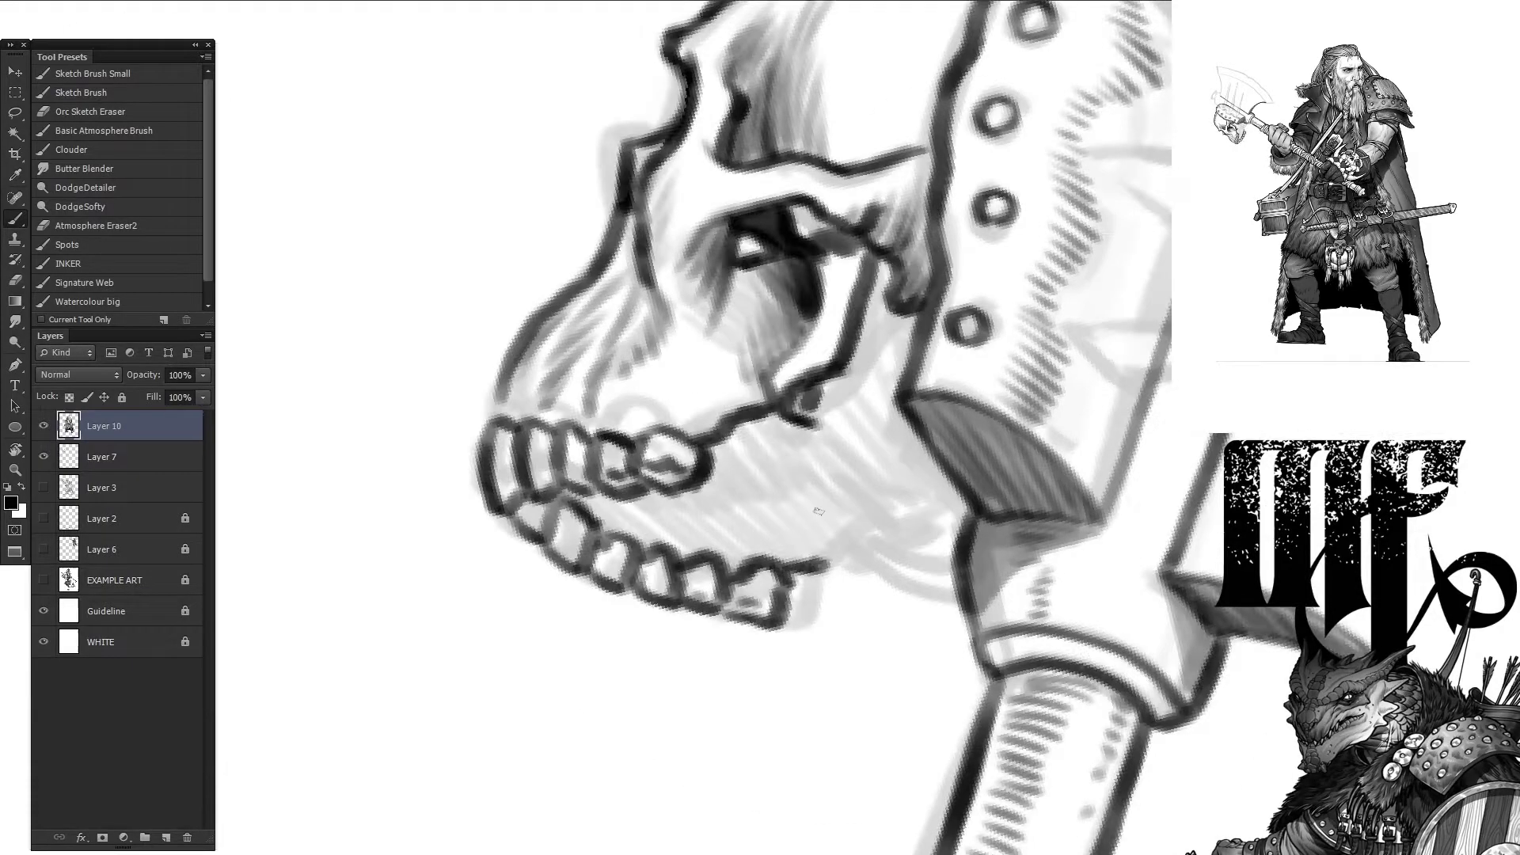
# Step: Ink the jaw hinge bones and the lower jaw line between the teeth and the shaft collar
pyautogui.moveTo(901, 348); pyautogui.dragTo(839, 475)
pyautogui.moveTo(820, 459)
pyautogui.mouseDown()
pyautogui.moveTo(882, 515)
pyautogui.moveTo(940, 448)
pyautogui.mouseUp()
pyautogui.moveTo(847, 503); pyautogui.dragTo(894, 558)
pyautogui.moveTo(972, 421)
pyautogui.mouseDown()
pyautogui.moveTo(887, 554)
pyautogui.moveTo(960, 592)
pyautogui.mouseUp()
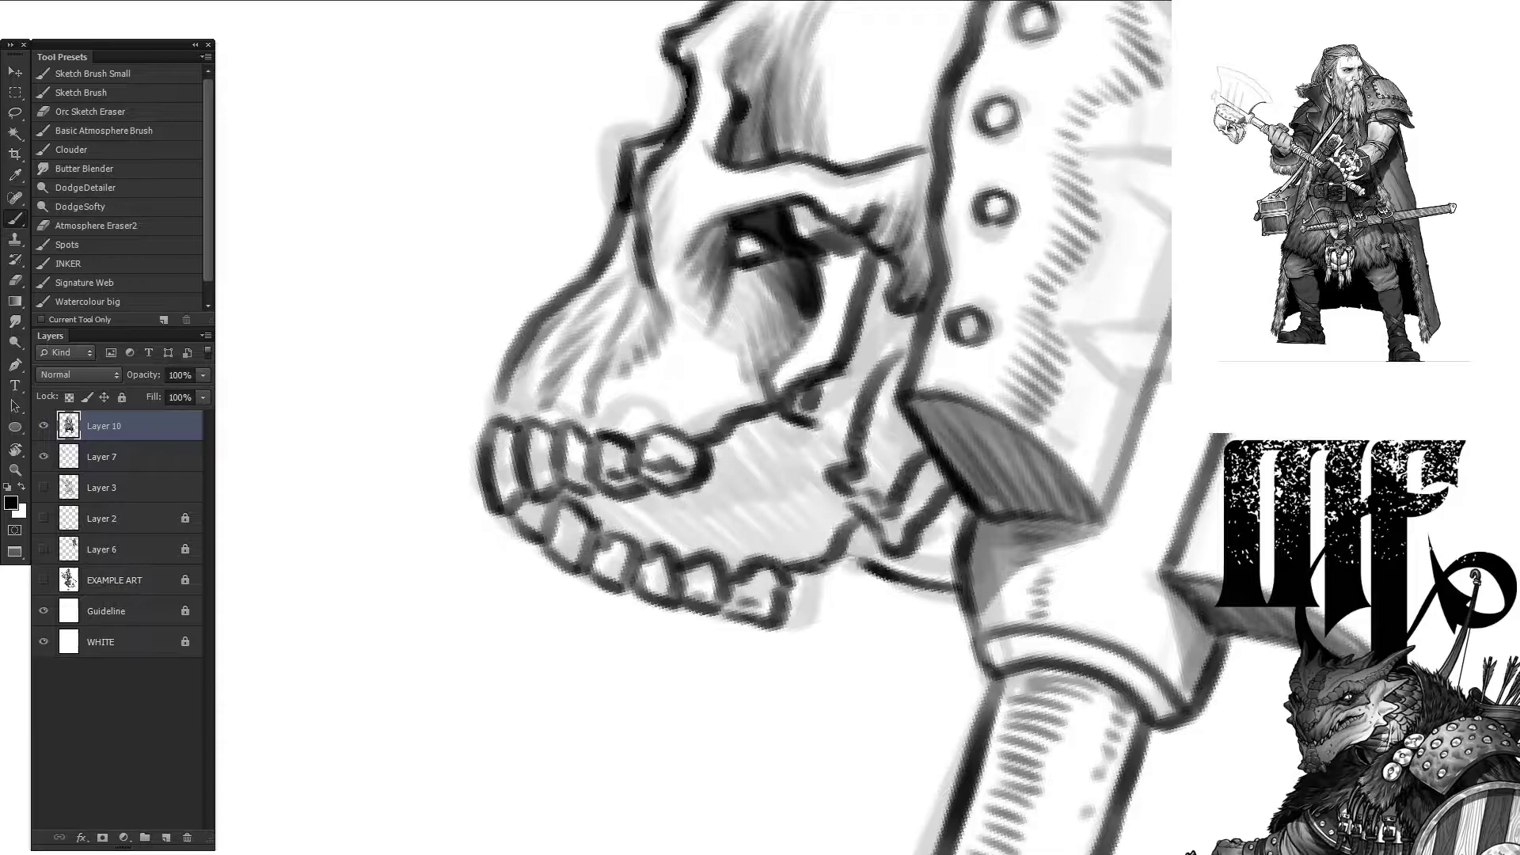
pyautogui.moveTo(839, 559); pyautogui.dragTo(957, 545)
# Step: Hatch the inside of the skull's mouth and refine the gum line above the upper teeth
pyautogui.moveTo(911, 297)
pyautogui.mouseDown()
pyautogui.moveTo(805, 525)
pyautogui.moveTo(701, 464)
pyautogui.mouseUp()
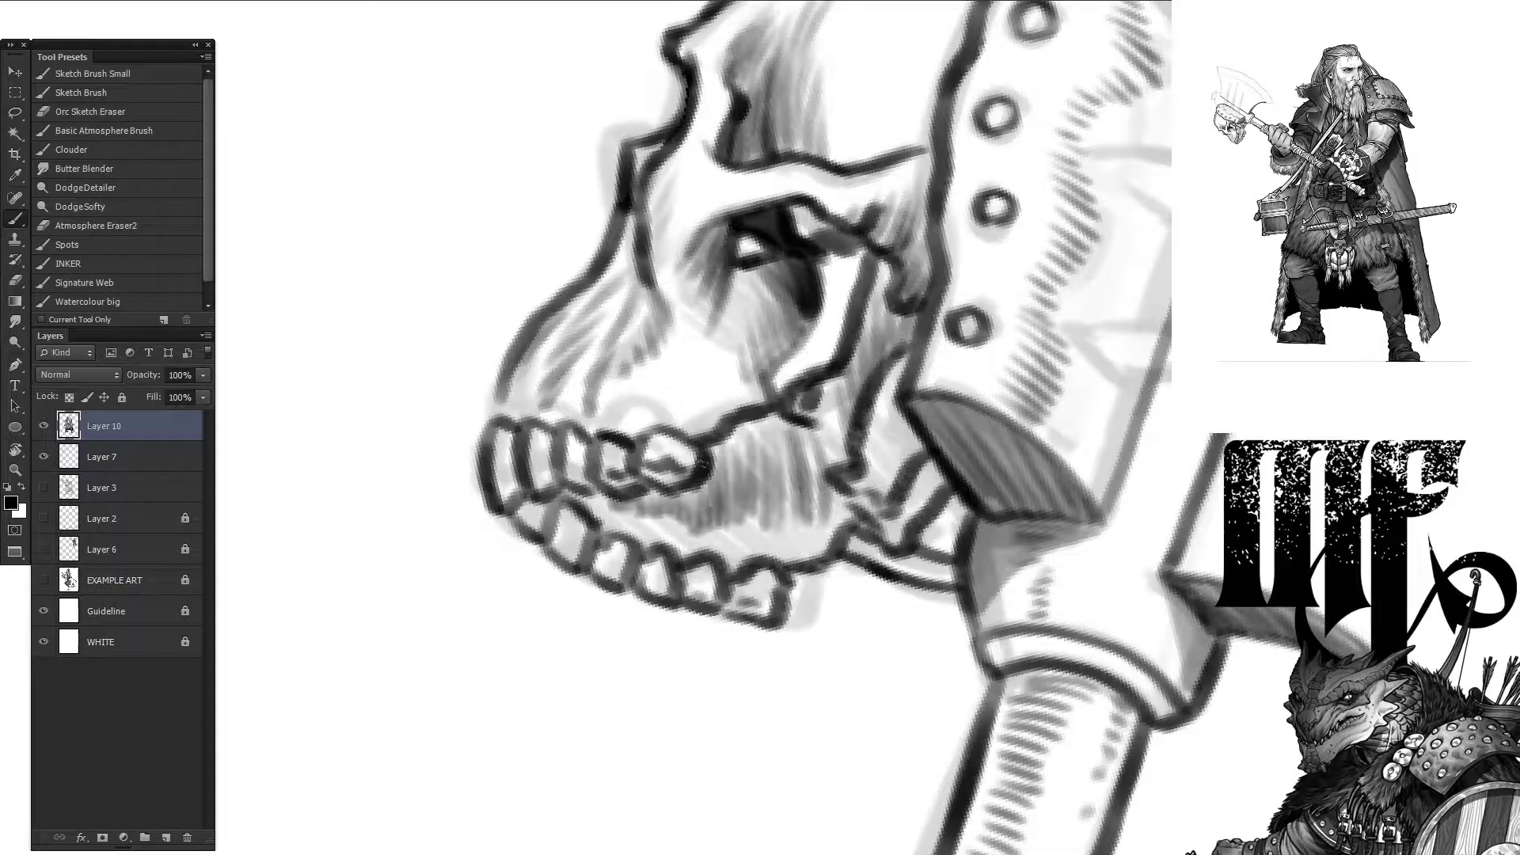
pyautogui.press('x')
pyautogui.moveTo(651, 419)
pyautogui.mouseDown()
pyautogui.moveTo(701, 451)
pyautogui.moveTo(590, 451)
pyautogui.mouseUp()
pyautogui.moveTo(507, 373); pyautogui.dragTo(489, 421)
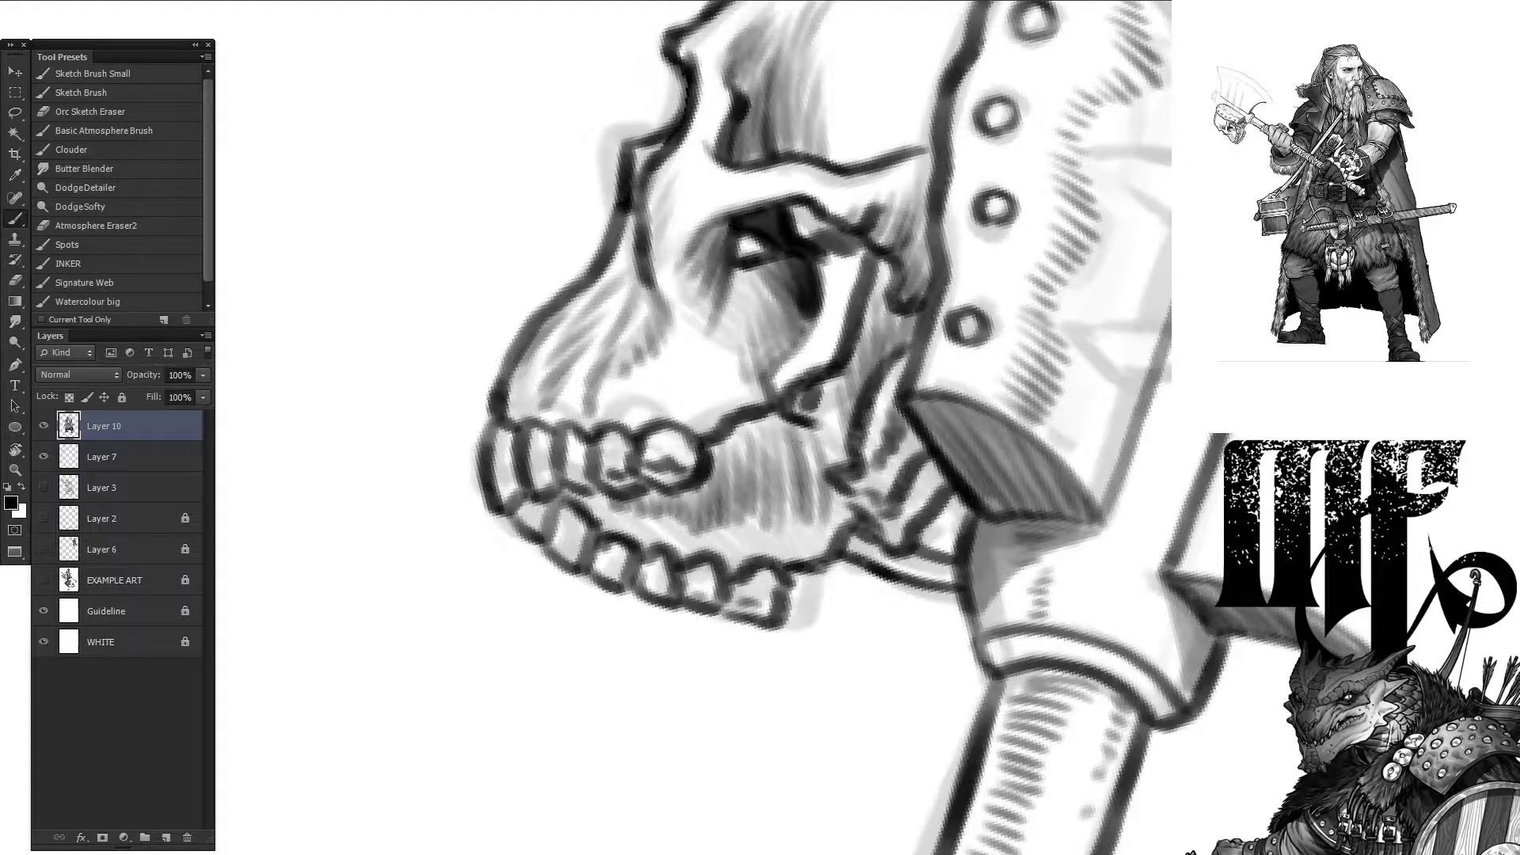
# Step: Hide the rough sketch on Layer 7 and make a Lasso selection around the whole skull below the band
pyautogui.moveTo(725, 8)
pyautogui.mouseDown()
pyautogui.moveTo(792, 210)
pyautogui.moveTo(695, 370)
pyautogui.mouseUp()
pyautogui.press('l')
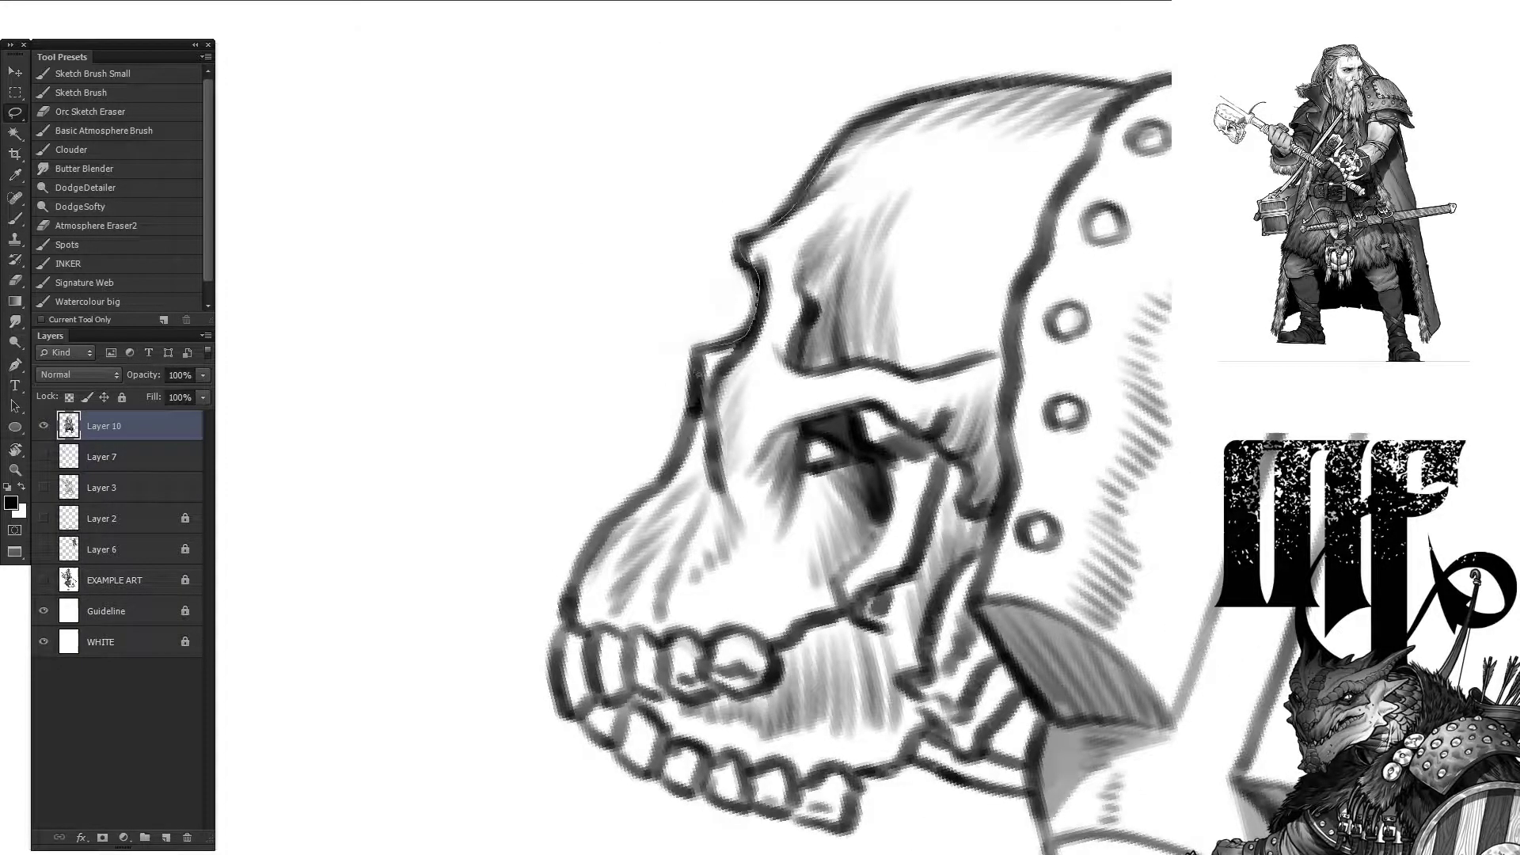
pyautogui.moveTo(895, 760)
pyautogui.mouseDown()
pyautogui.moveTo(1045, 207)
pyautogui.moveTo(860, 309)
pyautogui.mouseUp()
pyautogui.moveTo(826, 499); pyautogui.dragTo(798, 736)
pyautogui.moveTo(926, 328); pyautogui.dragTo(855, 650)
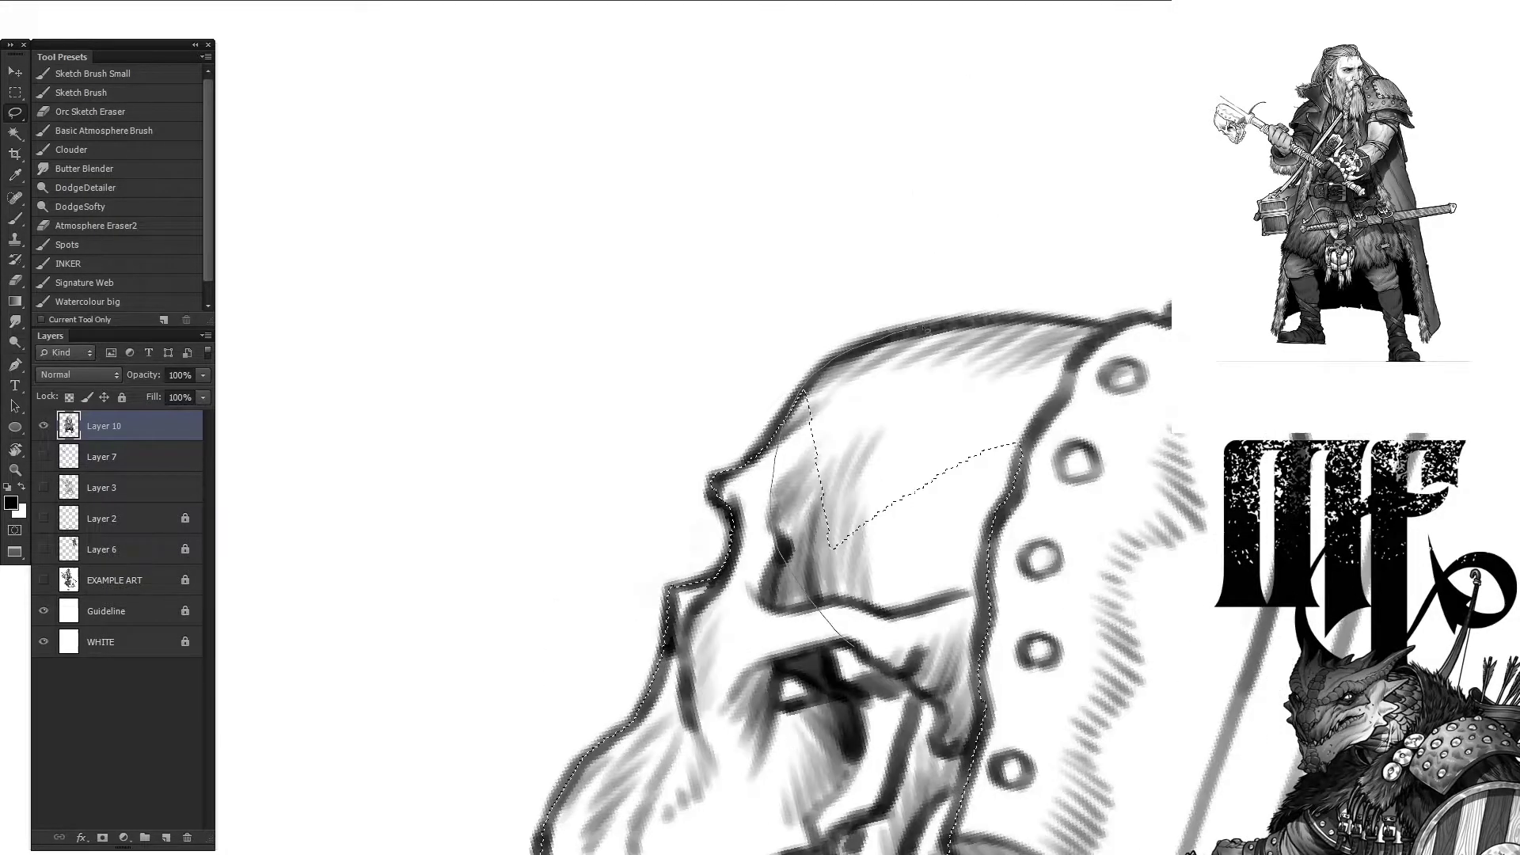
pyautogui.hotkey('ctrl', '-')
pyautogui.hotkey('ctrl', '-')
pyautogui.hotkey('ctrl', 'j')
pyautogui.press('t')
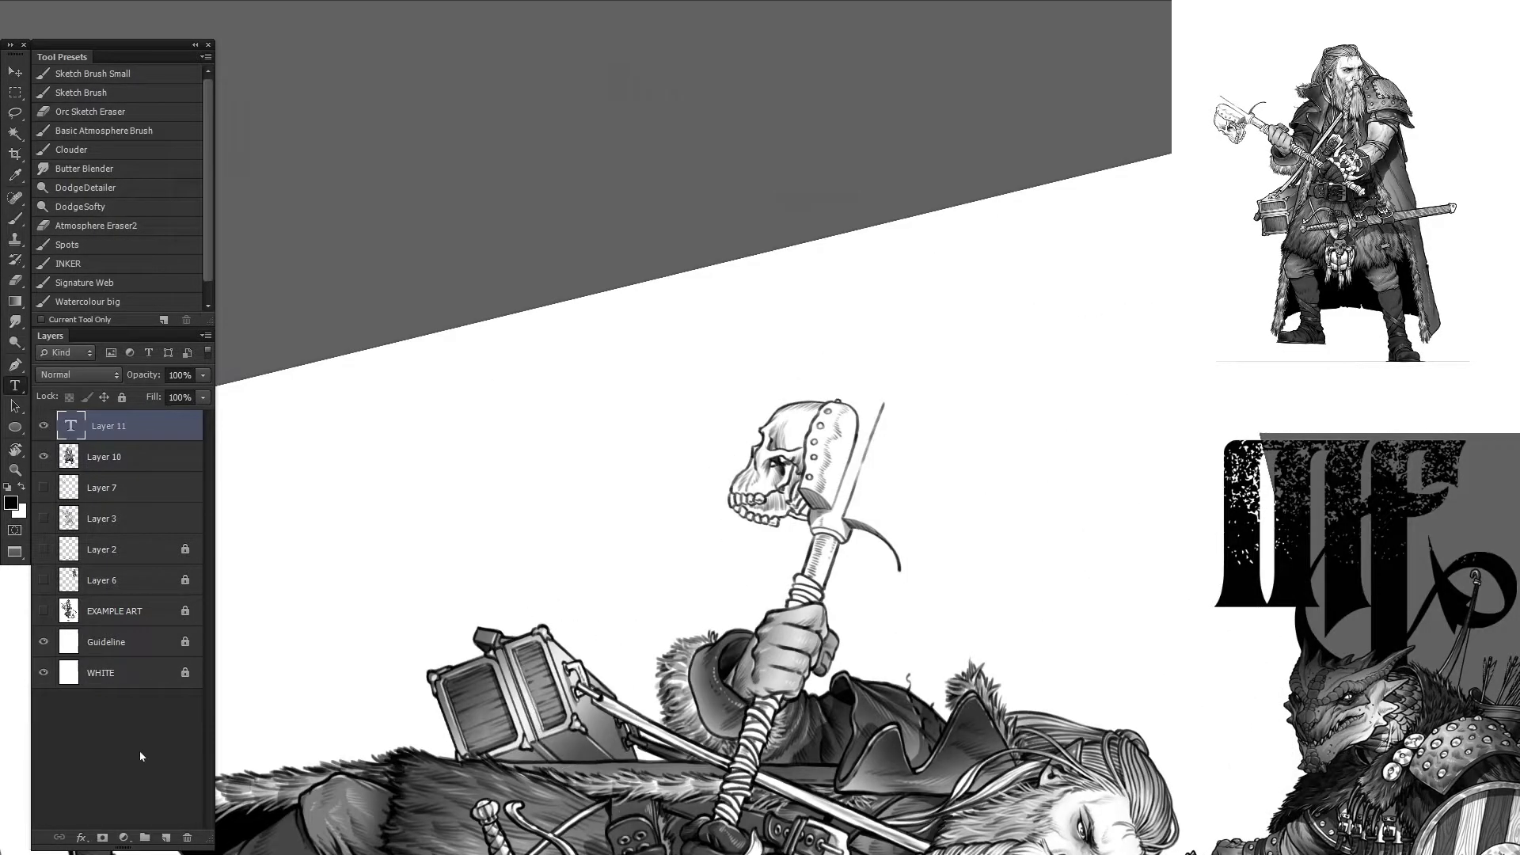
pyautogui.hotkey('ctrl', 'z')
# Step: Brush soft grey shading over the selected skull, darkest around the jaw and hollows, and deselect it
pyautogui.hotkey('ctrl', '+')
pyautogui.hotkey('ctrl', '+')
pyautogui.press('b')
pyautogui.press('[')
pyautogui.moveTo(662, 407)
pyautogui.mouseDown()
pyautogui.moveTo(805, 458)
pyautogui.moveTo(1014, 353)
pyautogui.moveTo(911, 395)
pyautogui.moveTo(792, 333)
pyautogui.moveTo(1008, 544)
pyautogui.moveTo(741, 426)
pyautogui.moveTo(723, 441)
pyautogui.moveTo(910, 577)
pyautogui.moveTo(991, 597)
pyautogui.mouseUp()
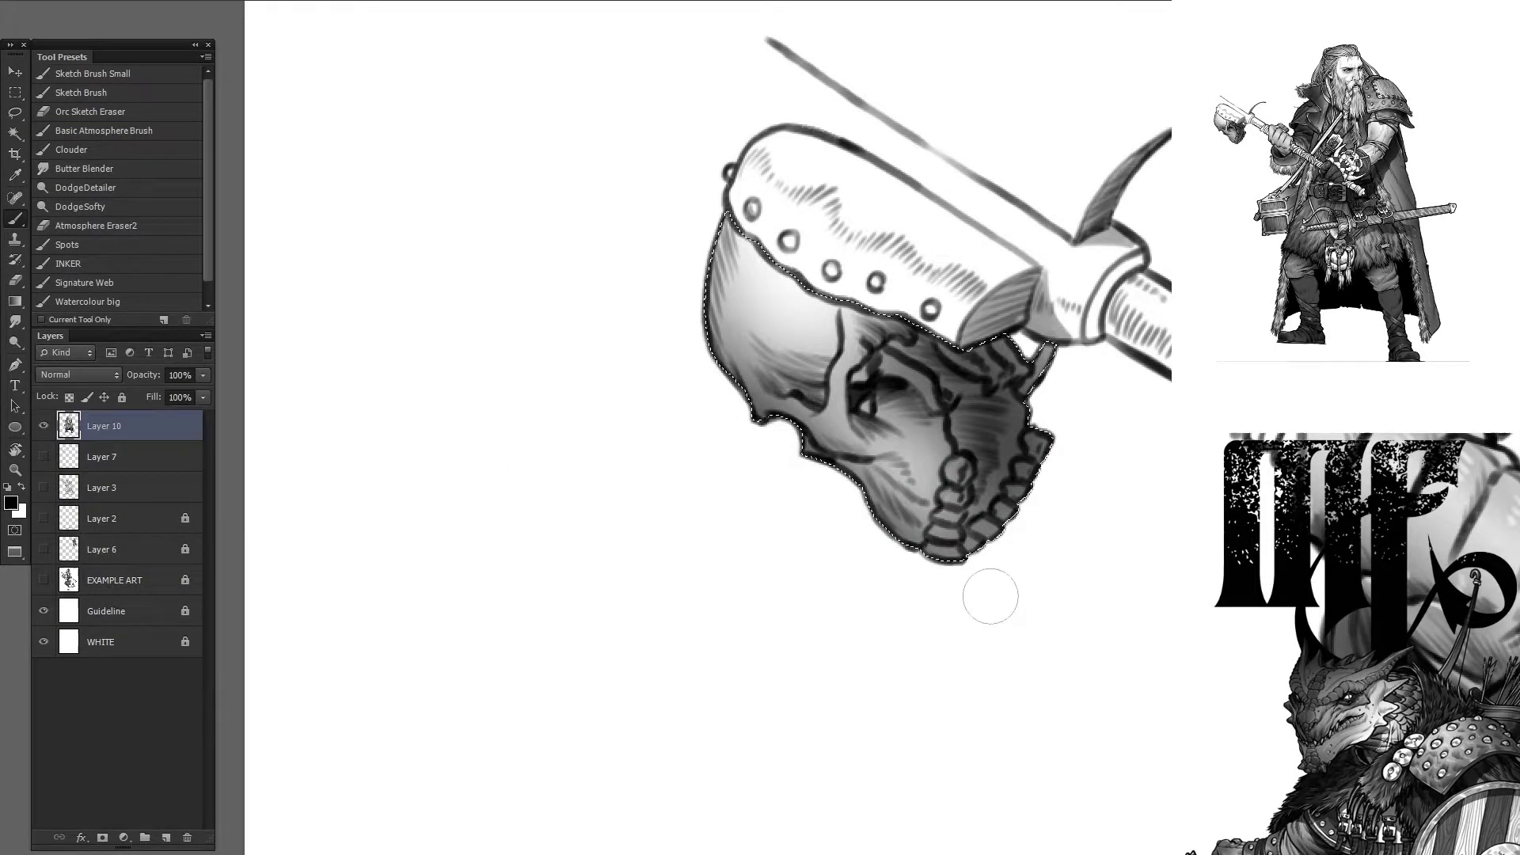
pyautogui.hotkey('ctrl', 'd')
# Step: Paint white highlights on the skull's upper teeth, brow bone, cheek and cranium
pyautogui.hotkey('ctrl', '+')
pyautogui.hotkey('ctrl', '+')
pyautogui.press('x')
pyautogui.moveTo(962, 421); pyautogui.dragTo(974, 437)
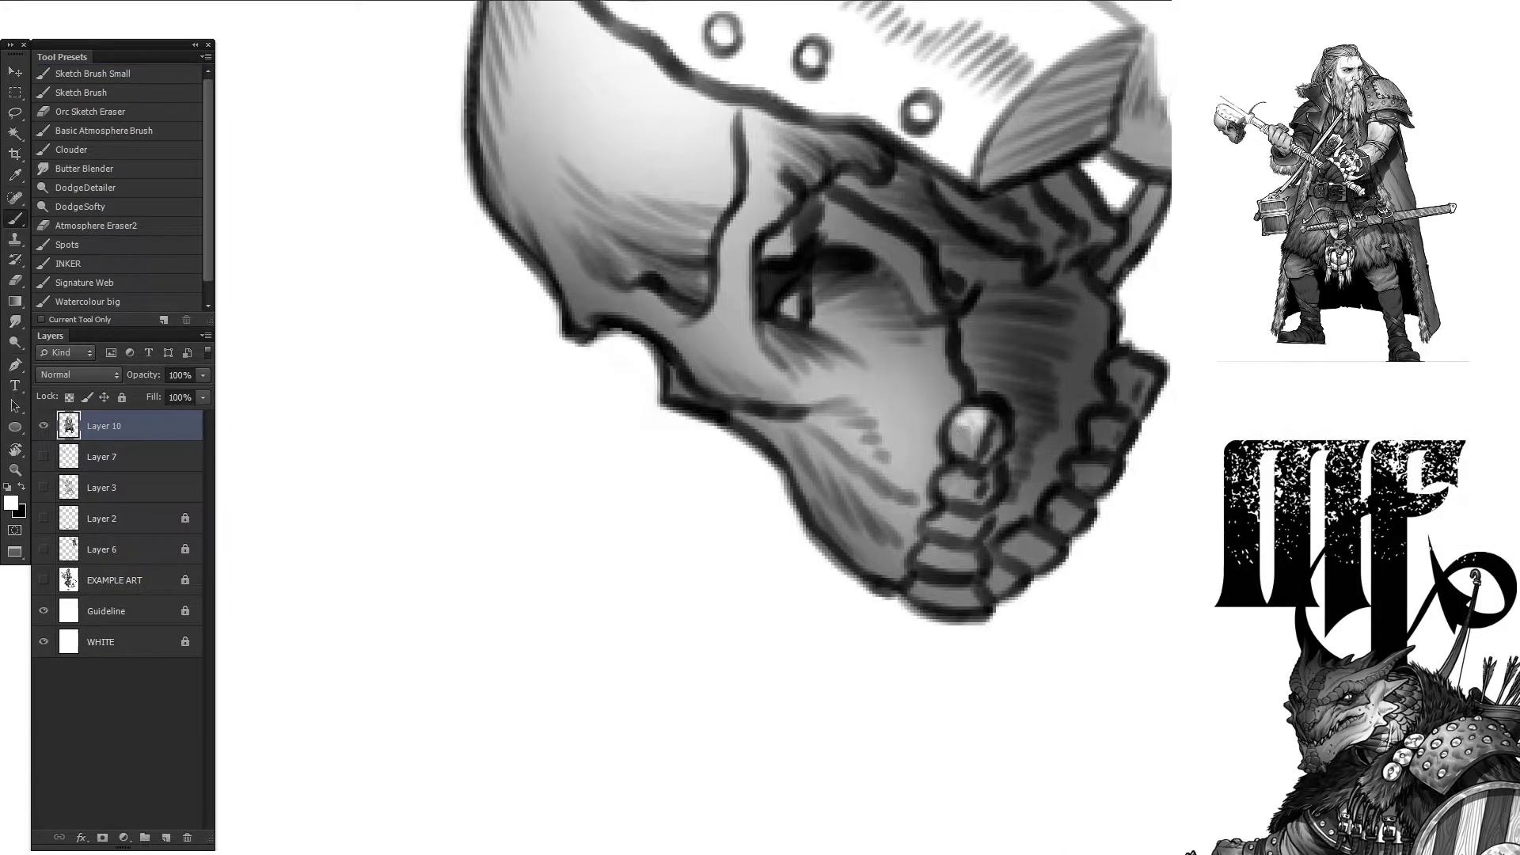
pyautogui.moveTo(772, 175); pyautogui.dragTo(736, 310)
pyautogui.moveTo(681, 295)
pyautogui.mouseDown()
pyautogui.moveTo(631, 317)
pyautogui.moveTo(596, 299)
pyautogui.mouseUp()
pyautogui.moveTo(877, 231); pyautogui.dragTo(921, 275)
pyautogui.moveTo(748, 215); pyautogui.dragTo(730, 337)
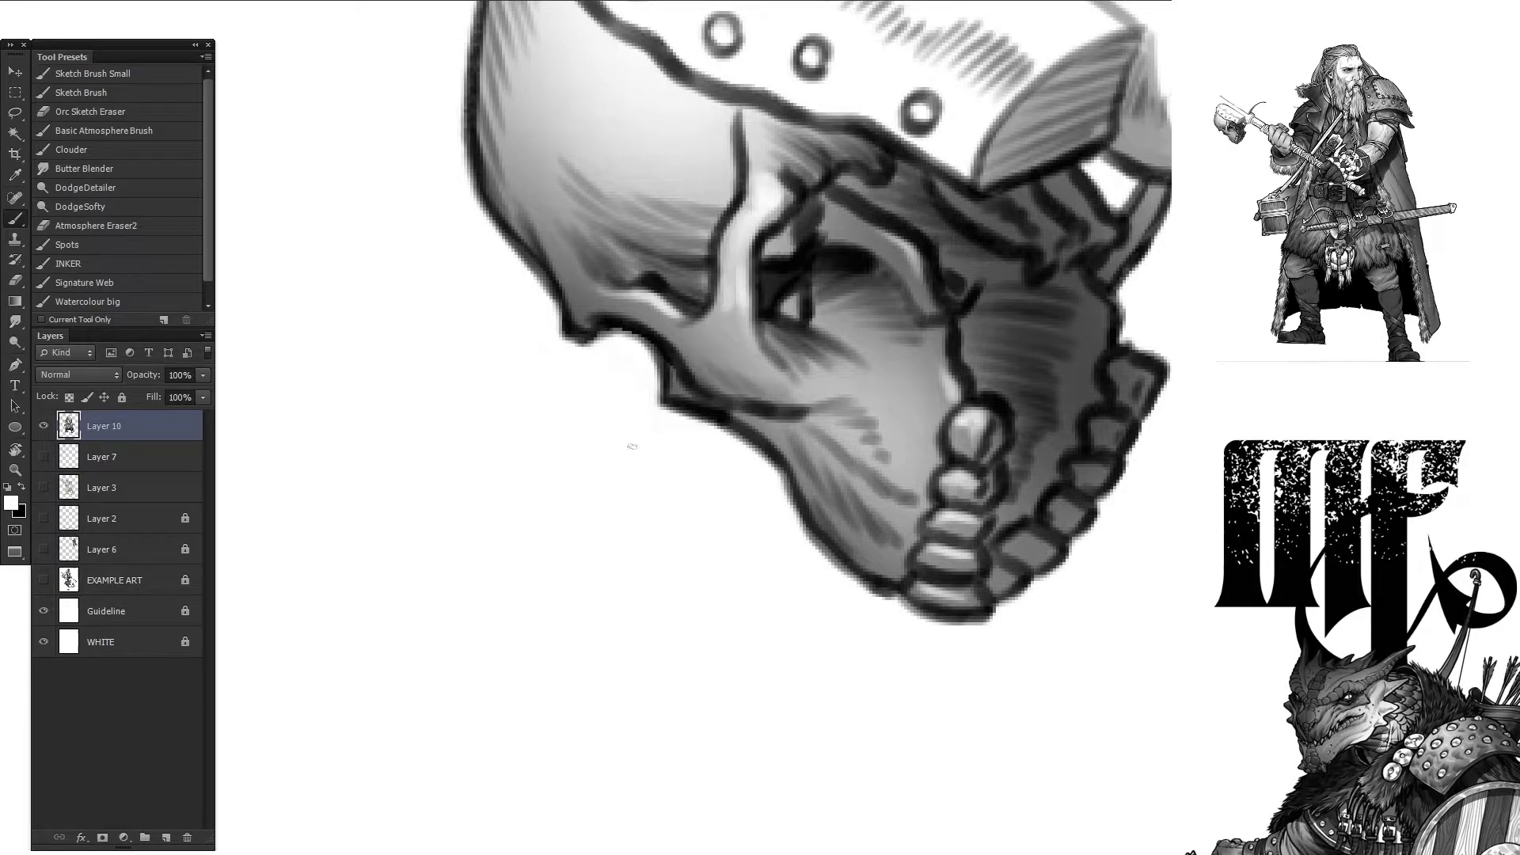
pyautogui.moveTo(918, 475); pyautogui.dragTo(852, 554)
pyautogui.moveTo(602, 103)
pyautogui.mouseDown()
pyautogui.moveTo(823, 348)
pyautogui.moveTo(823, 372)
pyautogui.mouseUp()
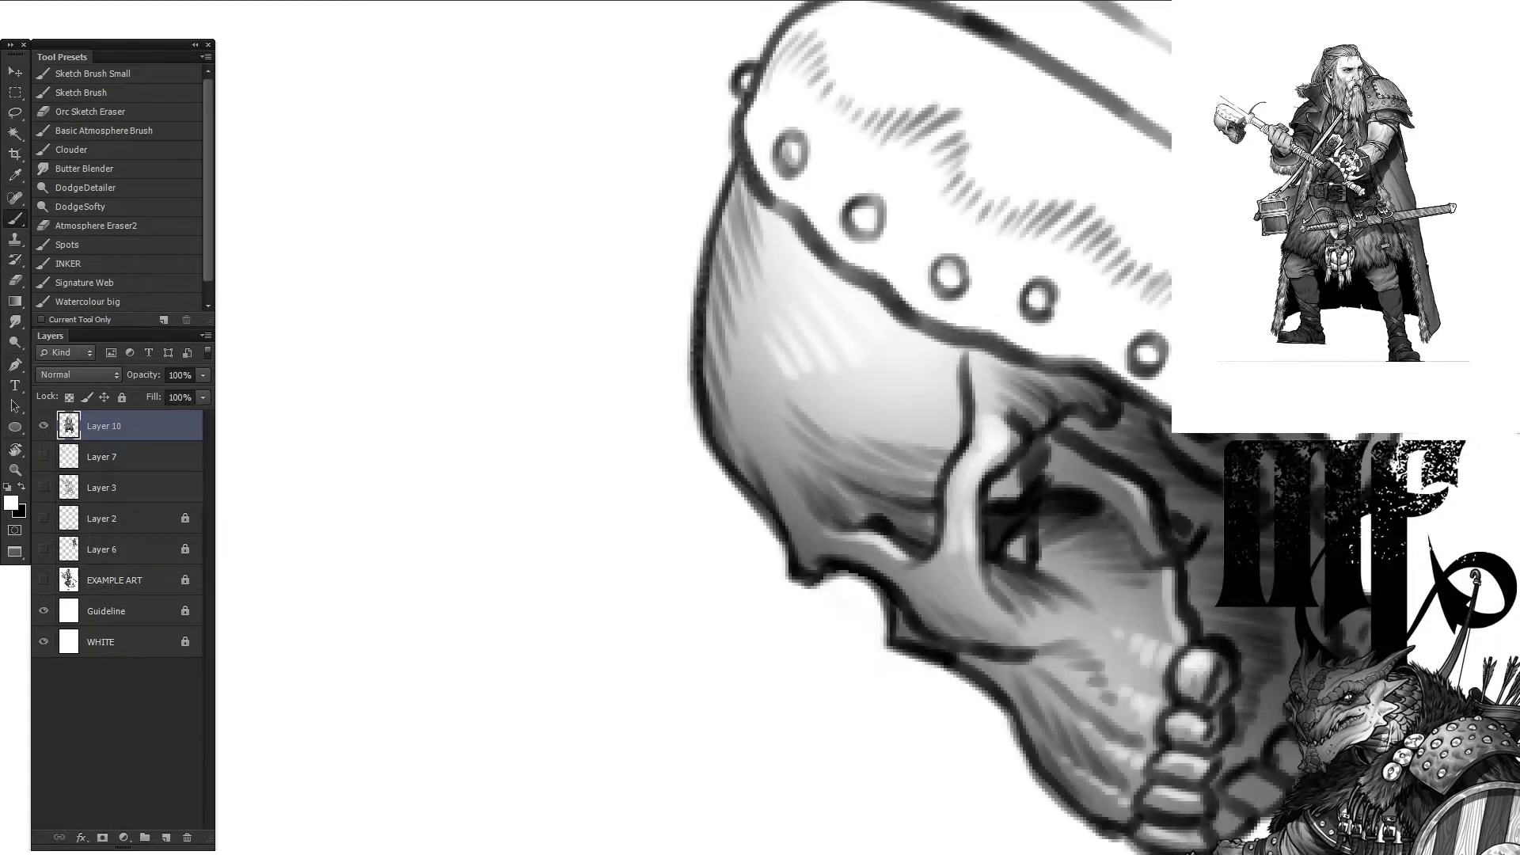
# Step: Show the rough sketch again and ink the axe head's rounded end in black with the flanged knob beyond it
pyautogui.scroll(-3, 871, 428)
pyautogui.scroll(2, 871, 428)
pyautogui.press('x')
pyautogui.moveTo(713, 172)
pyautogui.mouseDown()
pyautogui.moveTo(748, 194)
pyautogui.moveTo(610, 297)
pyautogui.moveTo(677, 467)
pyautogui.mouseUp()
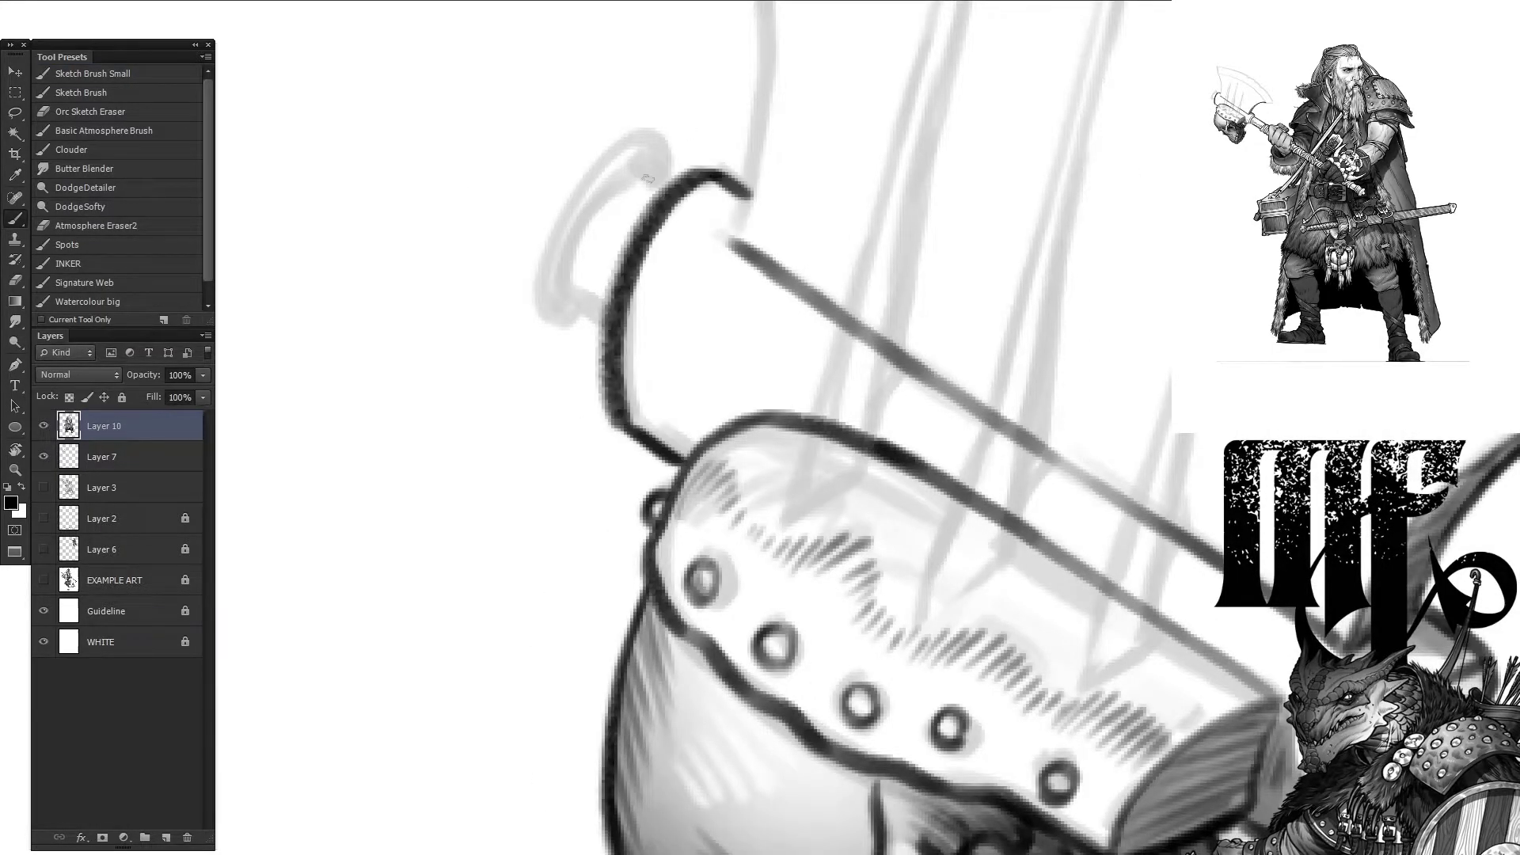
pyautogui.moveTo(648, 180); pyautogui.dragTo(610, 318)
pyautogui.moveTo(667, 139); pyautogui.dragTo(538, 326)
pyautogui.moveTo(633, 119); pyautogui.dragTo(520, 305)
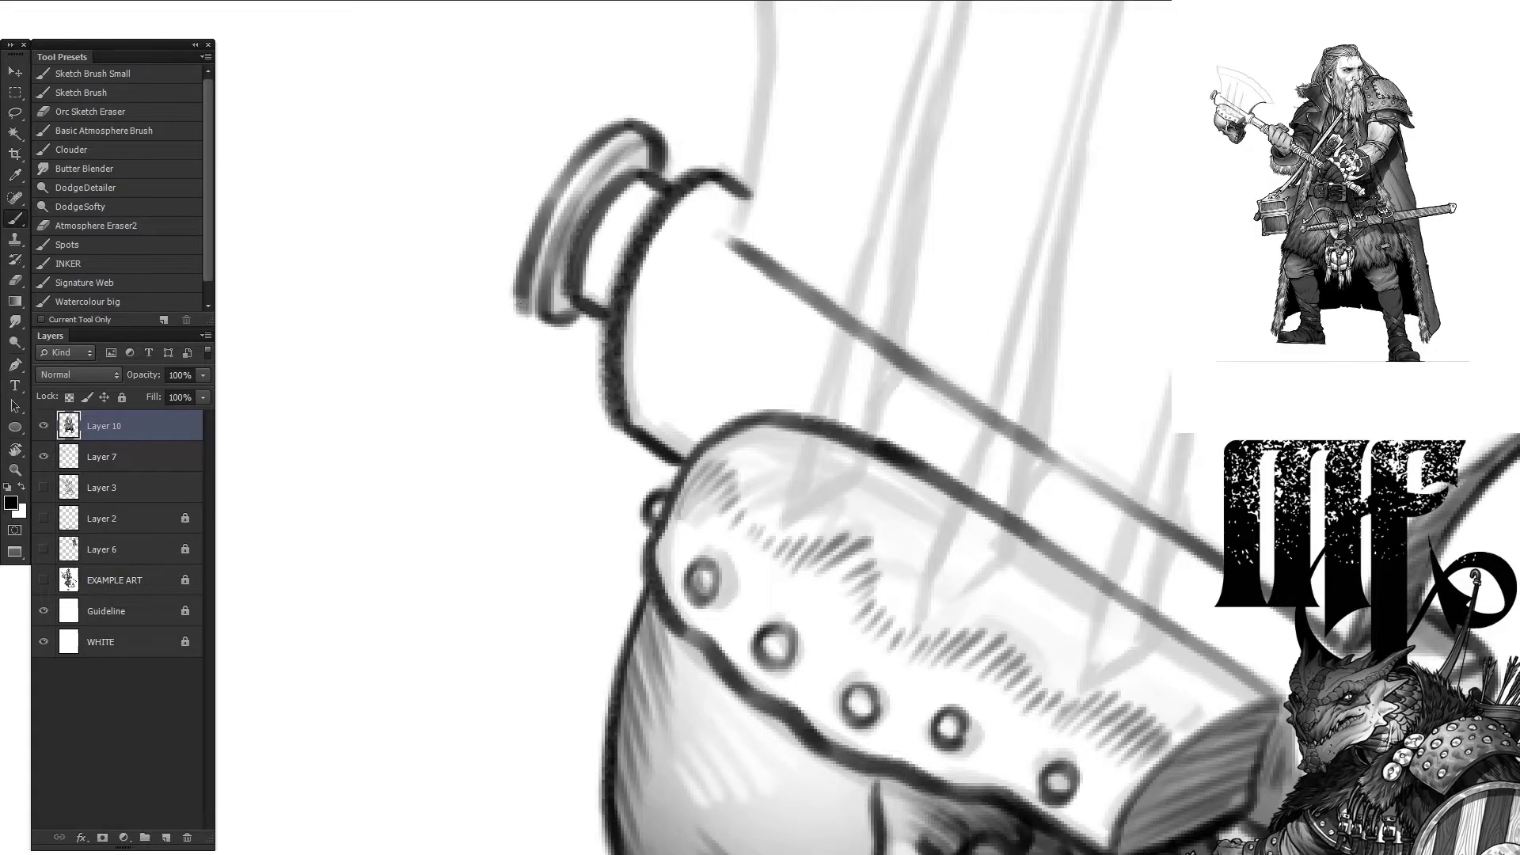
# Step: Delete the inked edge lines that cross the sketched spikes on the axe head using Lasso selections
pyautogui.moveTo(871, 396)
pyautogui.mouseDown()
pyautogui.moveTo(845, 395)
pyautogui.moveTo(776, 586)
pyautogui.mouseUp()
pyautogui.press('l')
pyautogui.moveTo(828, 383); pyautogui.dragTo(815, 546)
pyautogui.press('Delete')
pyautogui.moveTo(962, 454); pyautogui.dragTo(903, 327)
# Step: Ink the tall spike nearest the shaft collar, from its tip down to its base on the band
pyautogui.press('b')
pyautogui.moveTo(1091, 214)
pyautogui.mouseDown()
pyautogui.moveTo(938, 722)
pyautogui.moveTo(1026, 594)
pyautogui.mouseUp()
pyautogui.moveTo(1085, 301); pyautogui.dragTo(990, 669)
pyautogui.moveTo(1024, 612); pyautogui.dragTo(939, 724)
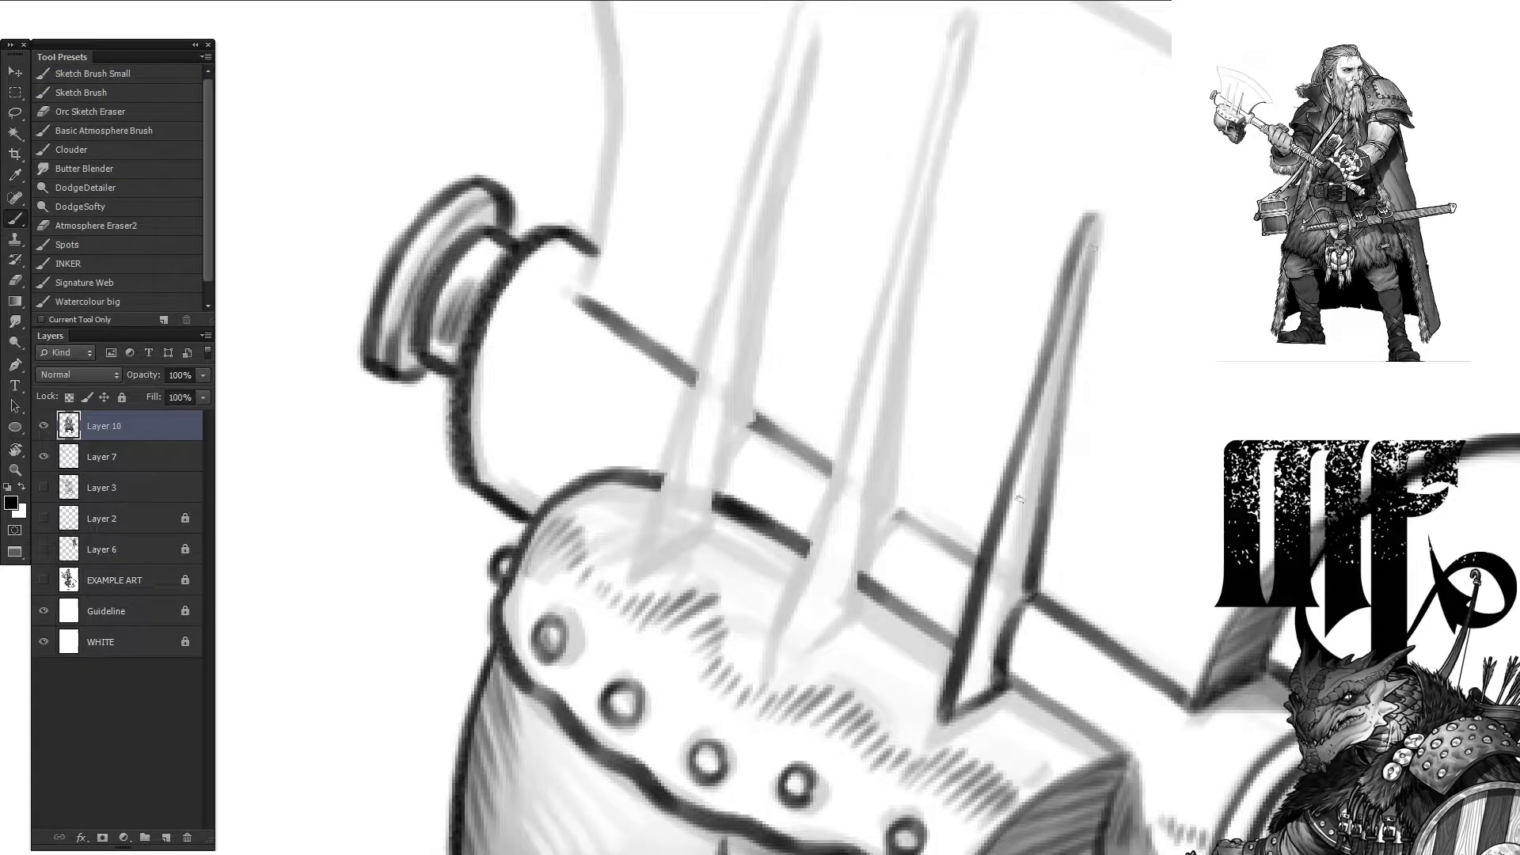
# Step: Finish inking the spike nearest the collar and ink the other two tall spikes from tip to base over their sketch lines
pyautogui.moveTo(1017, 498); pyautogui.dragTo(1013, 585)
pyautogui.moveTo(960, 99)
pyautogui.mouseDown()
pyautogui.moveTo(772, 732)
pyautogui.moveTo(845, 663)
pyautogui.moveTo(768, 756)
pyautogui.mouseUp()
pyautogui.moveTo(861, 449); pyautogui.dragTo(784, 697)
pyautogui.moveTo(799, 673); pyautogui.dragTo(764, 754)
pyautogui.moveTo(795, 113); pyautogui.dragTo(636, 645)
pyautogui.moveTo(795, 115); pyautogui.dragTo(760, 364)
pyautogui.moveTo(764, 309); pyautogui.dragTo(743, 507)
pyautogui.moveTo(879, 590); pyautogui.dragTo(903, 605)
pyautogui.moveTo(744, 503); pyautogui.dragTo(646, 638)
pyautogui.moveTo(693, 487); pyautogui.dragTo(633, 649)
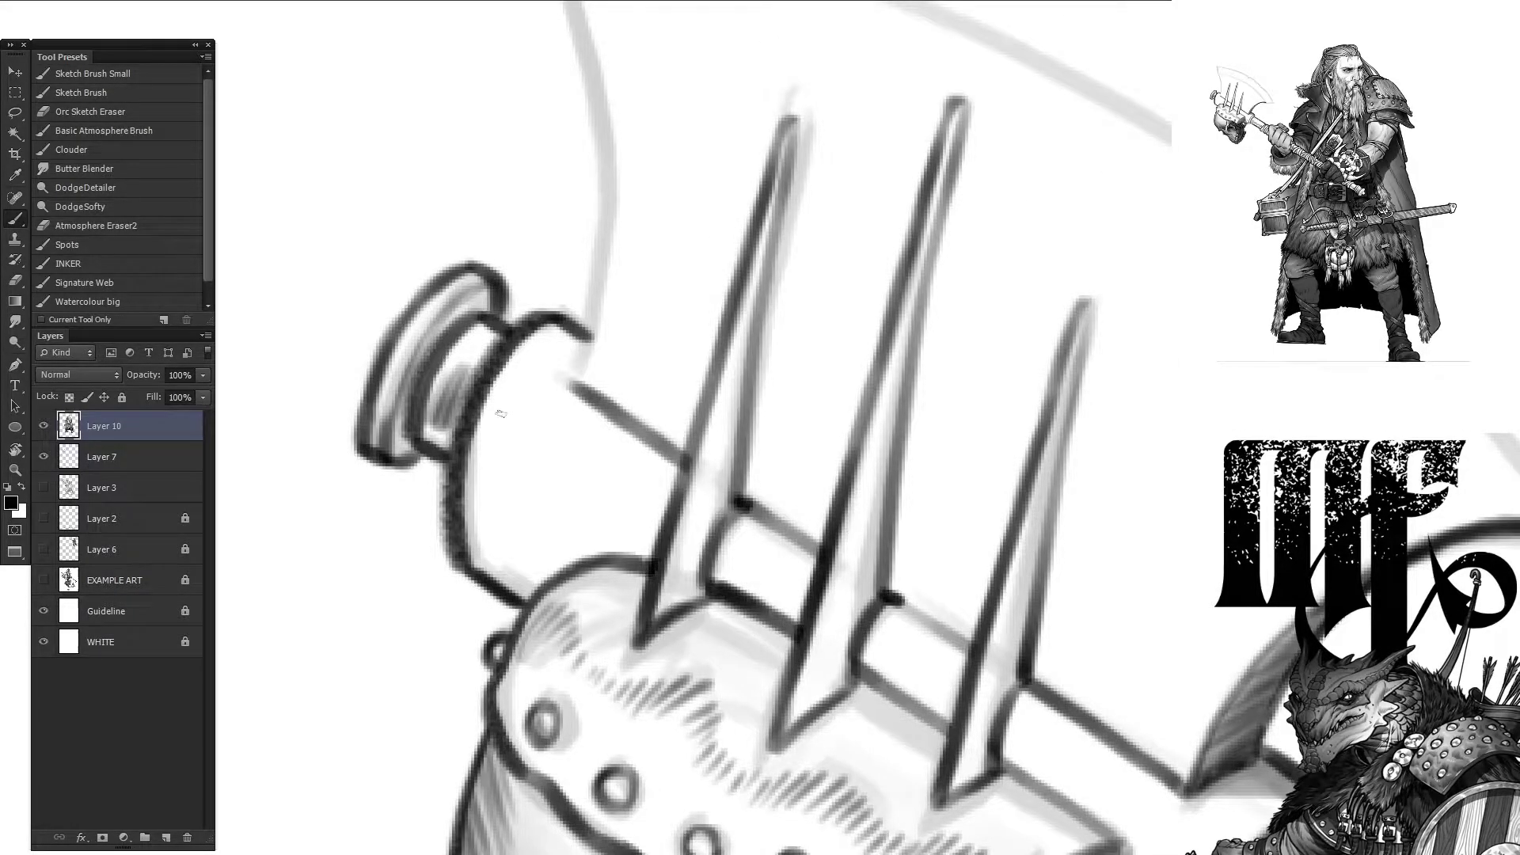
# Step: Ink the axe blade's side edge and notched cutting edge, adding short hatching below the nicks
pyautogui.moveTo(629, 238); pyautogui.dragTo(696, 645)
pyautogui.moveTo(392, 210); pyautogui.dragTo(815, 313)
pyautogui.moveTo(701, 301); pyautogui.dragTo(688, 356)
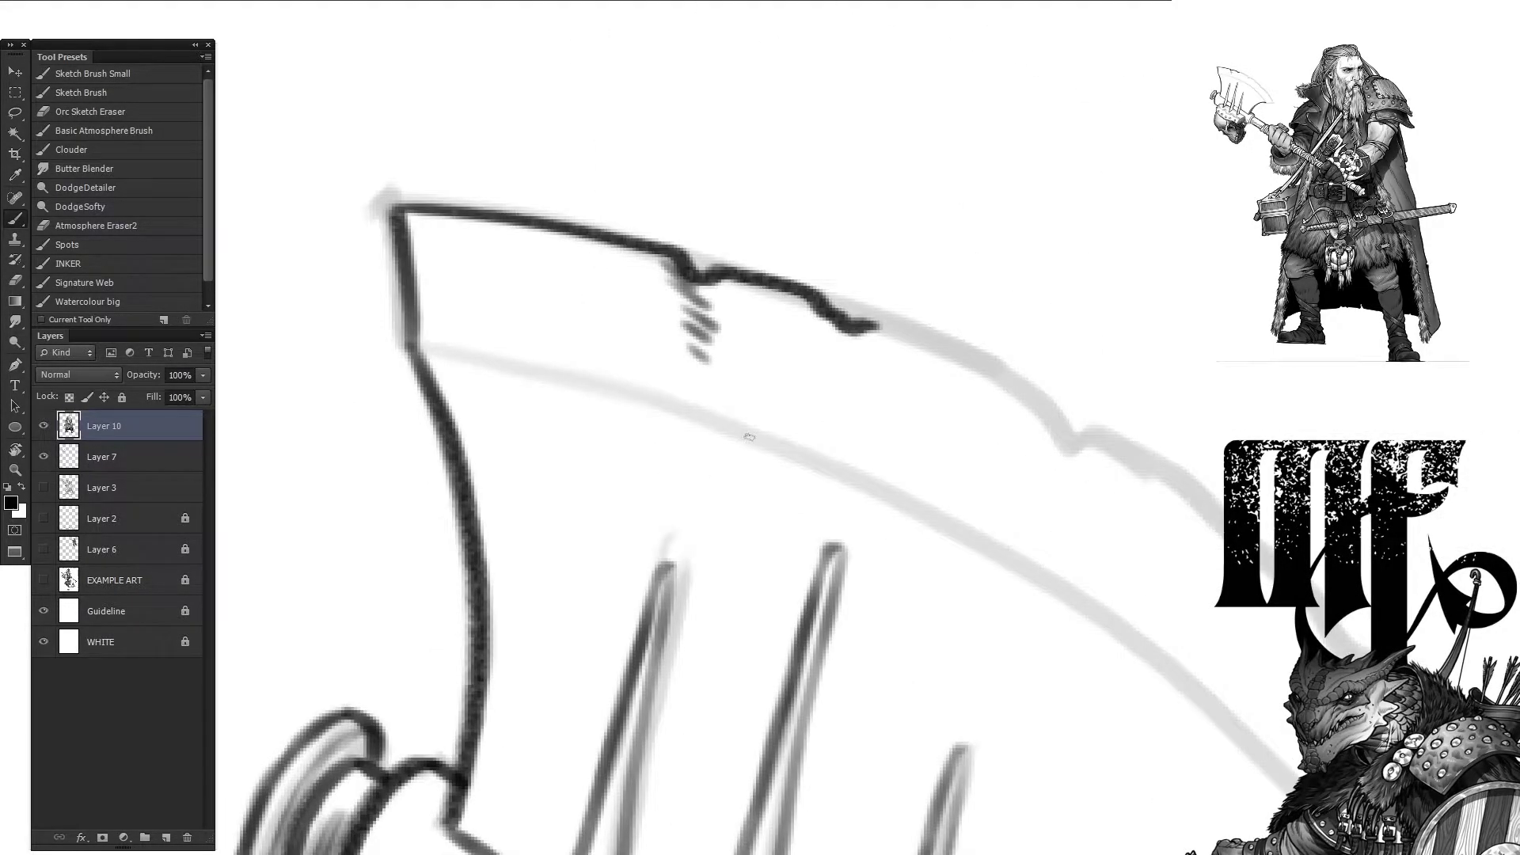
pyautogui.moveTo(823, 332)
pyautogui.mouseDown()
pyautogui.moveTo(887, 483)
pyautogui.moveTo(1053, 444)
pyautogui.mouseUp()
pyautogui.moveTo(1021, 420); pyautogui.dragTo(982, 490)
pyautogui.moveTo(1053, 443); pyautogui.dragTo(1227, 522)
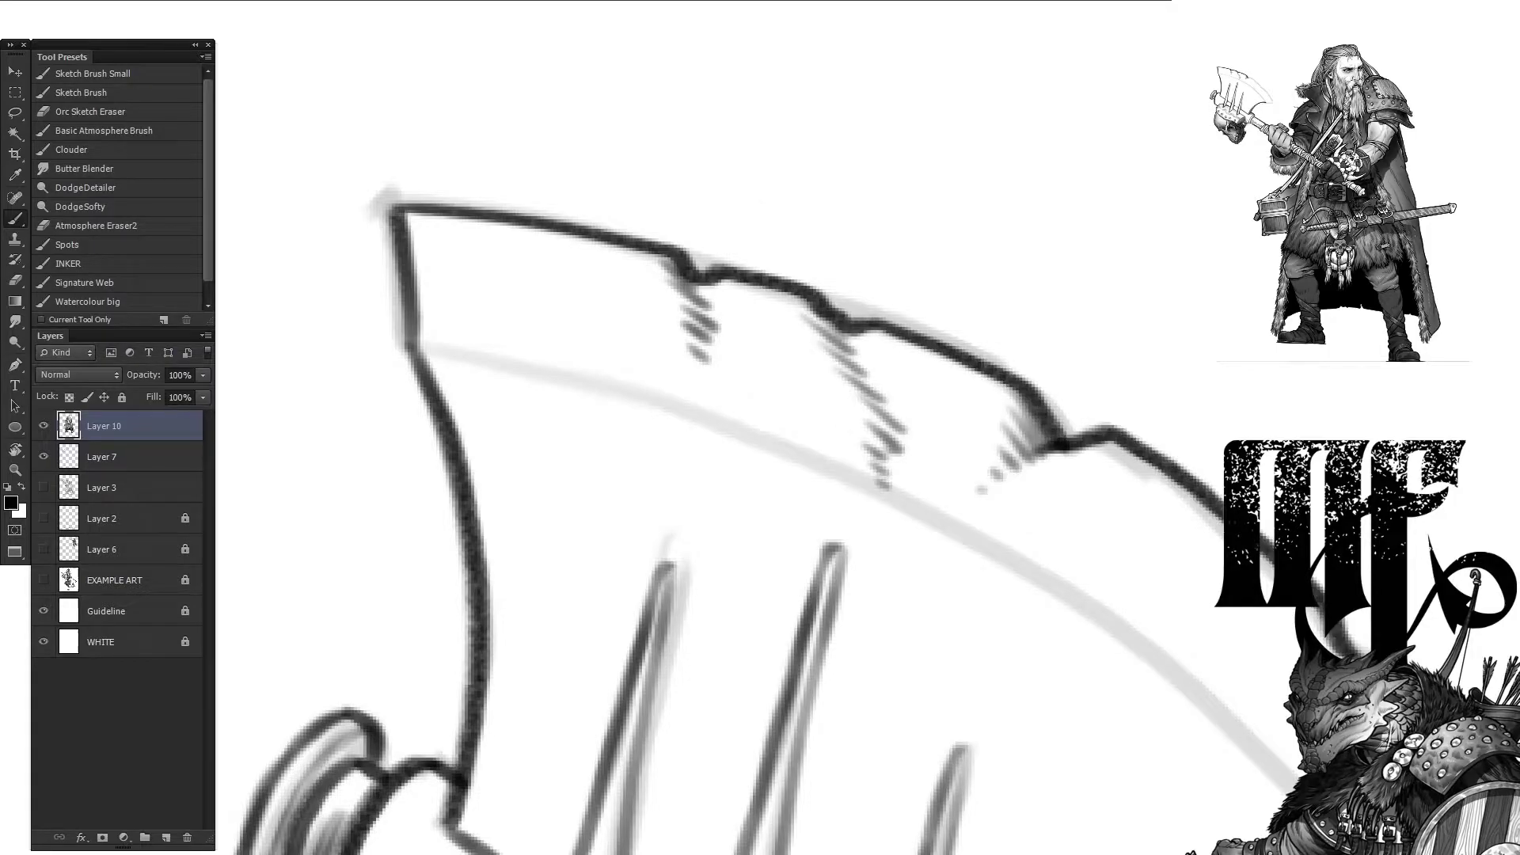
# Step: Hatch beneath the remaining nicks and ink the curved bevel line running along the blade's cutting edge
pyautogui.moveTo(791, 475); pyautogui.dragTo(396, 237)
pyautogui.moveTo(894, 364); pyautogui.dragTo(827, 423)
pyautogui.moveTo(922, 388)
pyautogui.mouseDown()
pyautogui.moveTo(1203, 720)
pyautogui.moveTo(1037, 717)
pyautogui.mouseUp()
pyautogui.moveTo(436, 218)
pyautogui.mouseDown()
pyautogui.moveTo(958, 615)
pyautogui.moveTo(883, 322)
pyautogui.mouseUp()
# Step: Fill the blade face around the spikes and the shaft below it with light parallel hatching strokes
pyautogui.moveTo(1033, 295); pyautogui.dragTo(950, 618)
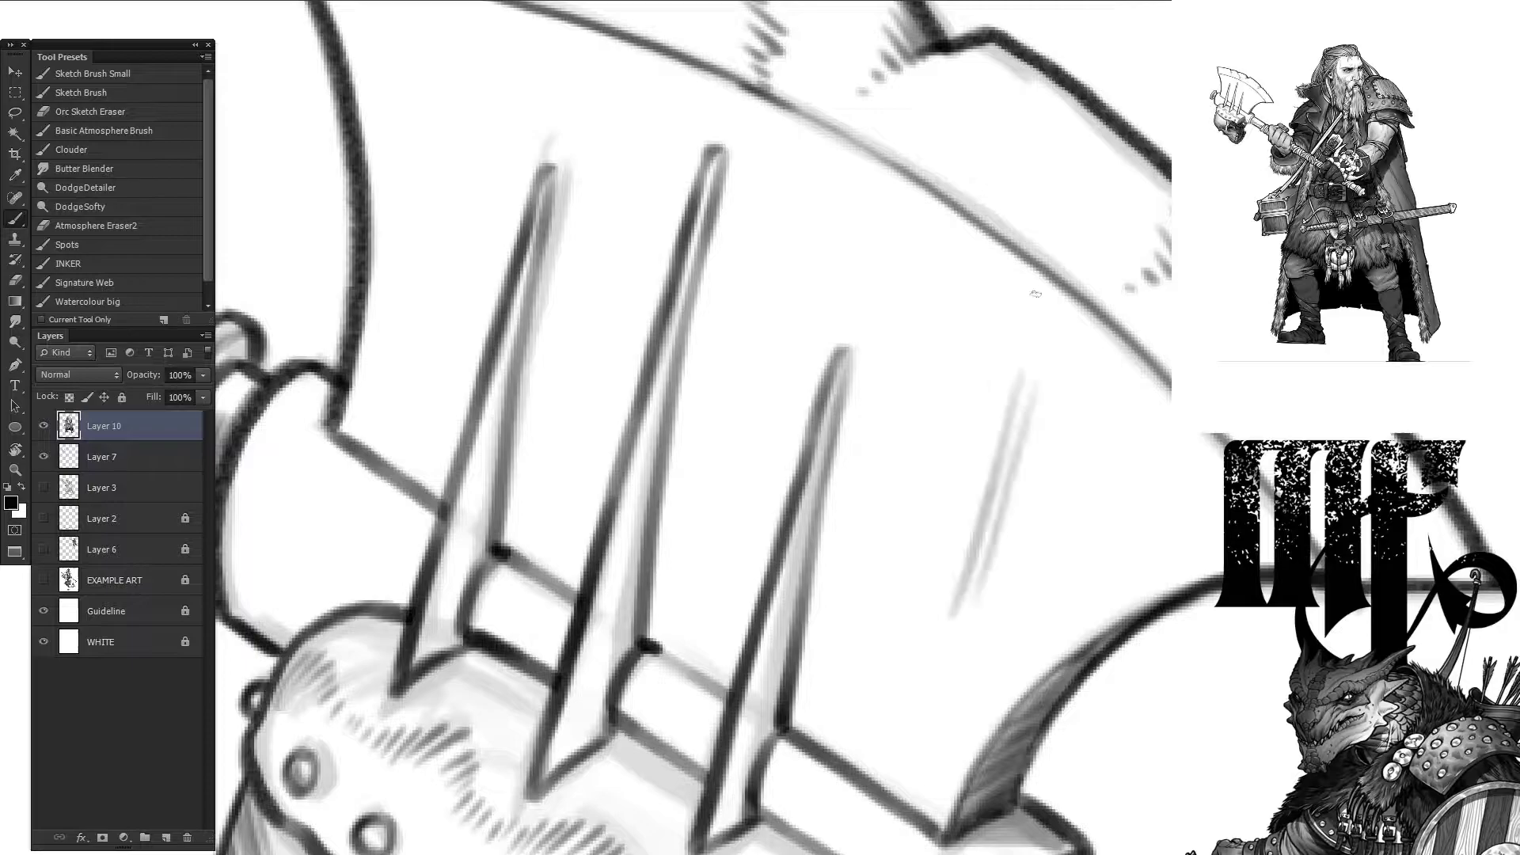
pyautogui.moveTo(1038, 253); pyautogui.dragTo(895, 502)
pyautogui.moveTo(1140, 461); pyautogui.dragTo(1002, 728)
pyautogui.moveTo(879, 546); pyautogui.dragTo(801, 745)
pyautogui.moveTo(772, 522); pyautogui.dragTo(691, 696)
pyautogui.moveTo(848, 560); pyautogui.dragTo(788, 729)
pyautogui.moveTo(717, 465); pyautogui.dragTo(646, 682)
pyautogui.moveTo(622, 406); pyautogui.dragTo(560, 613)
pyautogui.moveTo(693, 421); pyautogui.dragTo(641, 622)
pyautogui.moveTo(634, 554); pyautogui.dragTo(788, 523)
pyautogui.moveTo(770, 332); pyautogui.dragTo(701, 551)
pyautogui.moveTo(736, 360); pyautogui.dragTo(650, 543)
pyautogui.moveTo(697, 546)
pyautogui.mouseDown()
pyautogui.moveTo(665, 301)
pyautogui.moveTo(792, 760)
pyautogui.mouseUp()
pyautogui.moveTo(787, 198)
pyautogui.mouseDown()
pyautogui.moveTo(719, 395)
pyautogui.moveTo(685, 435)
pyautogui.mouseUp()
pyautogui.moveTo(696, 178); pyautogui.dragTo(626, 415)
pyautogui.moveTo(647, 163); pyautogui.dragTo(591, 349)
pyautogui.moveTo(946, 244); pyautogui.dragTo(865, 445)
pyautogui.moveTo(905, 230); pyautogui.dragTo(842, 402)
pyautogui.moveTo(1100, 323); pyautogui.dragTo(990, 483)
pyautogui.moveTo(767, 618)
pyautogui.mouseDown()
pyautogui.moveTo(529, 350)
pyautogui.moveTo(900, 263)
pyautogui.moveTo(846, 168)
pyautogui.moveTo(700, 107)
pyautogui.mouseUp()
# Step: Delete the rough sketch layer, Layer 7, and erase stray marks around the axe shaft
pyautogui.click(101, 457)
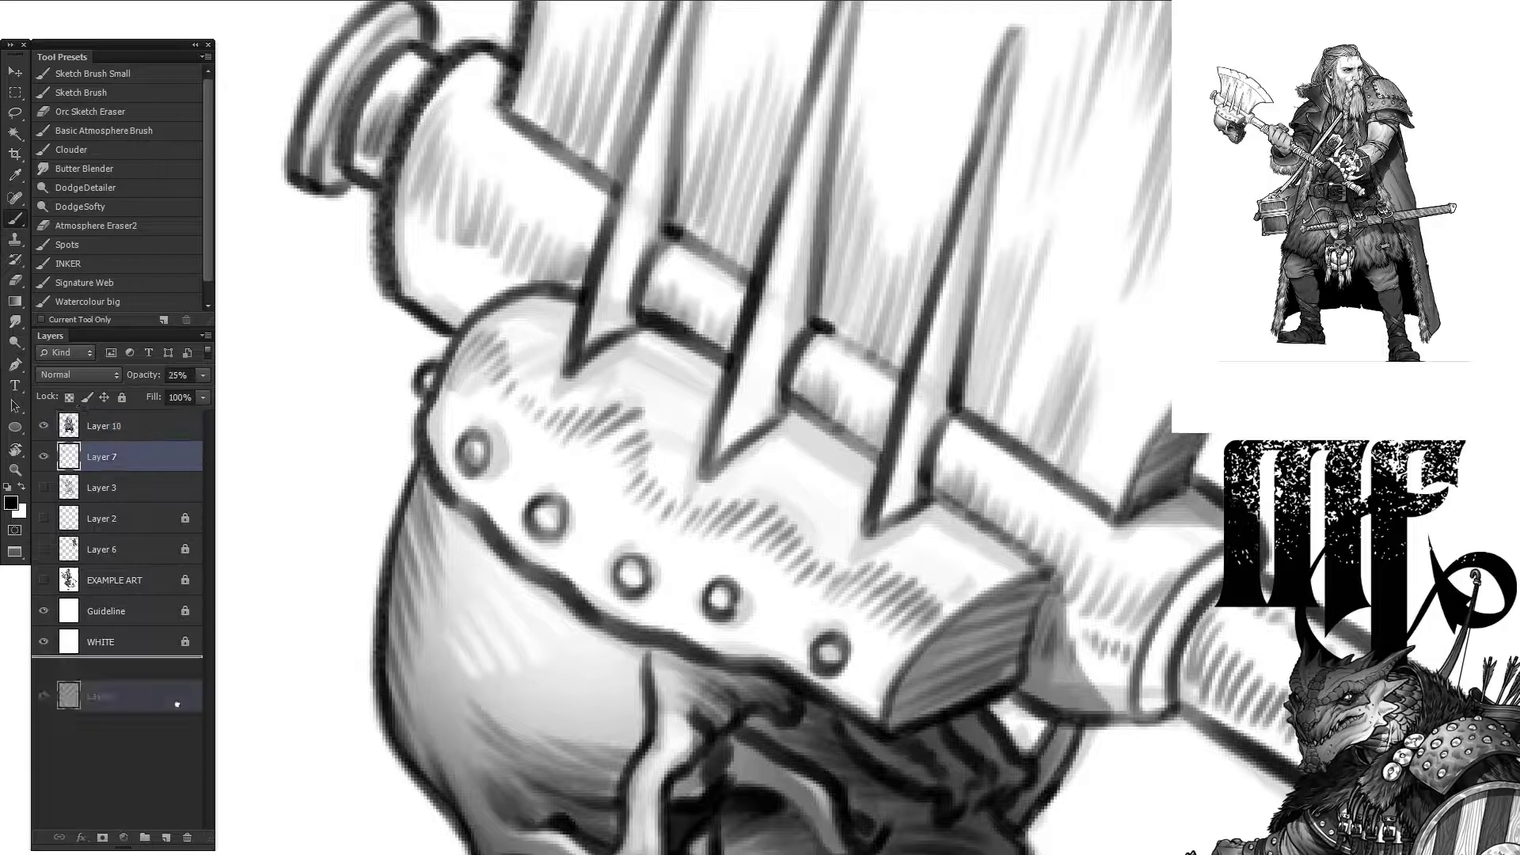
pyautogui.press('Delete')
pyautogui.press('e')
pyautogui.moveTo(1115, 615)
pyautogui.mouseDown()
pyautogui.moveTo(875, 496)
pyautogui.moveTo(921, 312)
pyautogui.moveTo(887, 475)
pyautogui.mouseUp()
# Step: Shade the ring where the shaft meets the wrapped grip on Layer 10, alternating black and white strokes
pyautogui.click(136, 433)
pyautogui.press('x')
pyautogui.moveTo(942, 316); pyautogui.dragTo(903, 467)
pyautogui.press('x')
pyautogui.moveTo(910, 317)
pyautogui.mouseDown()
pyautogui.moveTo(891, 451)
pyautogui.moveTo(962, 411)
pyautogui.moveTo(879, 475)
pyautogui.mouseUp()
pyautogui.moveTo(946, 317); pyautogui.dragTo(887, 459)
pyautogui.press('x')
pyautogui.moveTo(918, 380); pyautogui.dragTo(875, 487)
pyautogui.press('x')
pyautogui.moveTo(883, 495); pyautogui.dragTo(905, 379)
# Step: Shade the axe handle's pommel and lower grip in grey, and add white highlights to the knob and bare leather
pyautogui.scroll(-2, 719, 381)
pyautogui.moveTo(773, 533)
pyautogui.mouseDown()
pyautogui.moveTo(705, 514)
pyautogui.moveTo(896, 388)
pyautogui.moveTo(800, 452)
pyautogui.mouseUp()
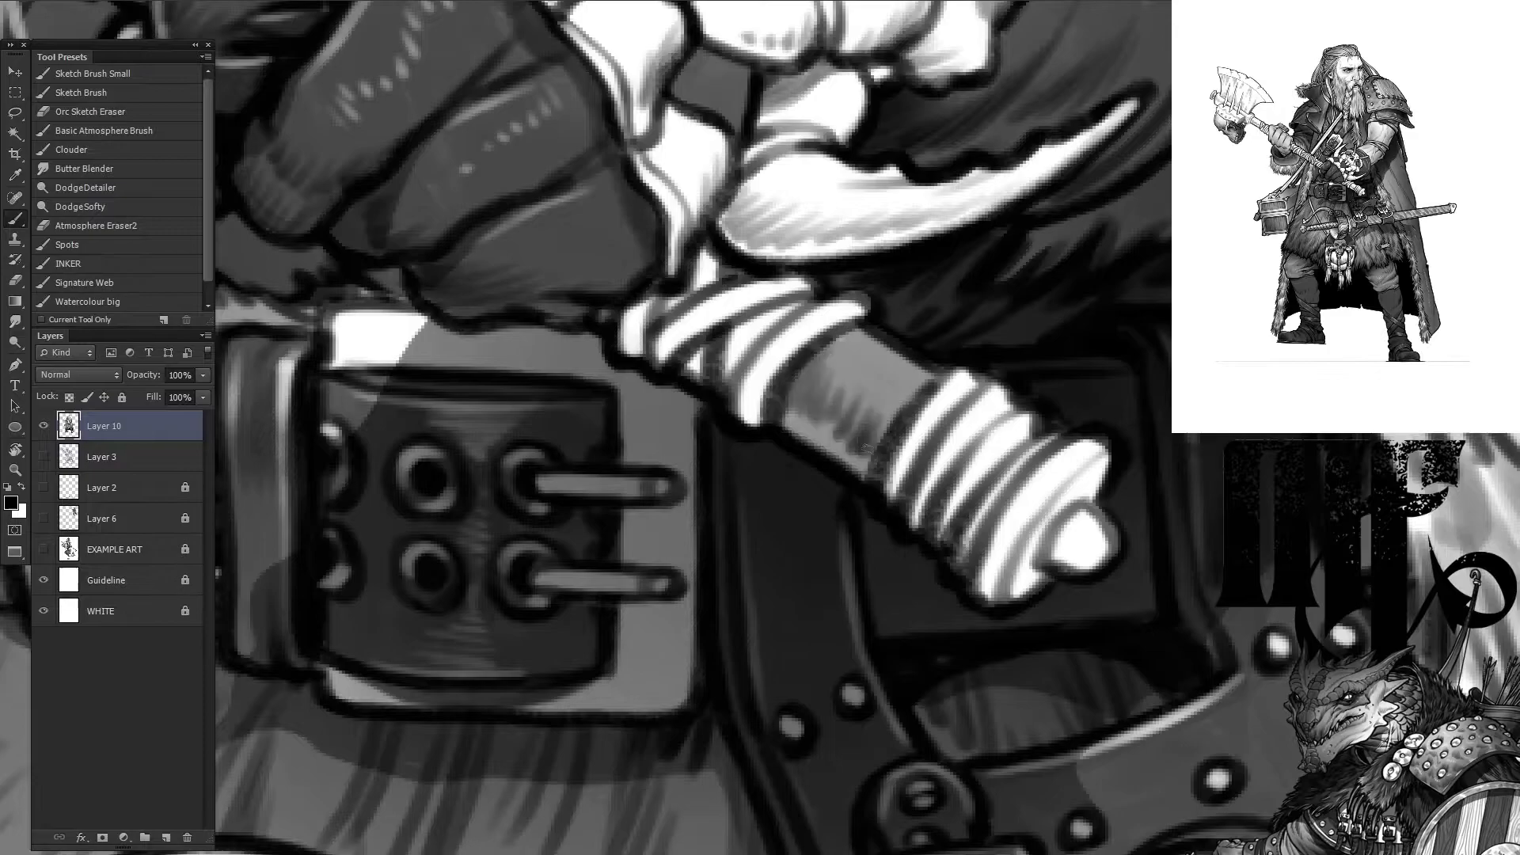
pyautogui.moveTo(788, 305); pyautogui.dragTo(724, 380)
pyautogui.moveTo(1100, 487); pyautogui.dragTo(1037, 574)
pyautogui.moveTo(989, 444)
pyautogui.mouseDown()
pyautogui.moveTo(1082, 506)
pyautogui.moveTo(1021, 566)
pyautogui.mouseUp()
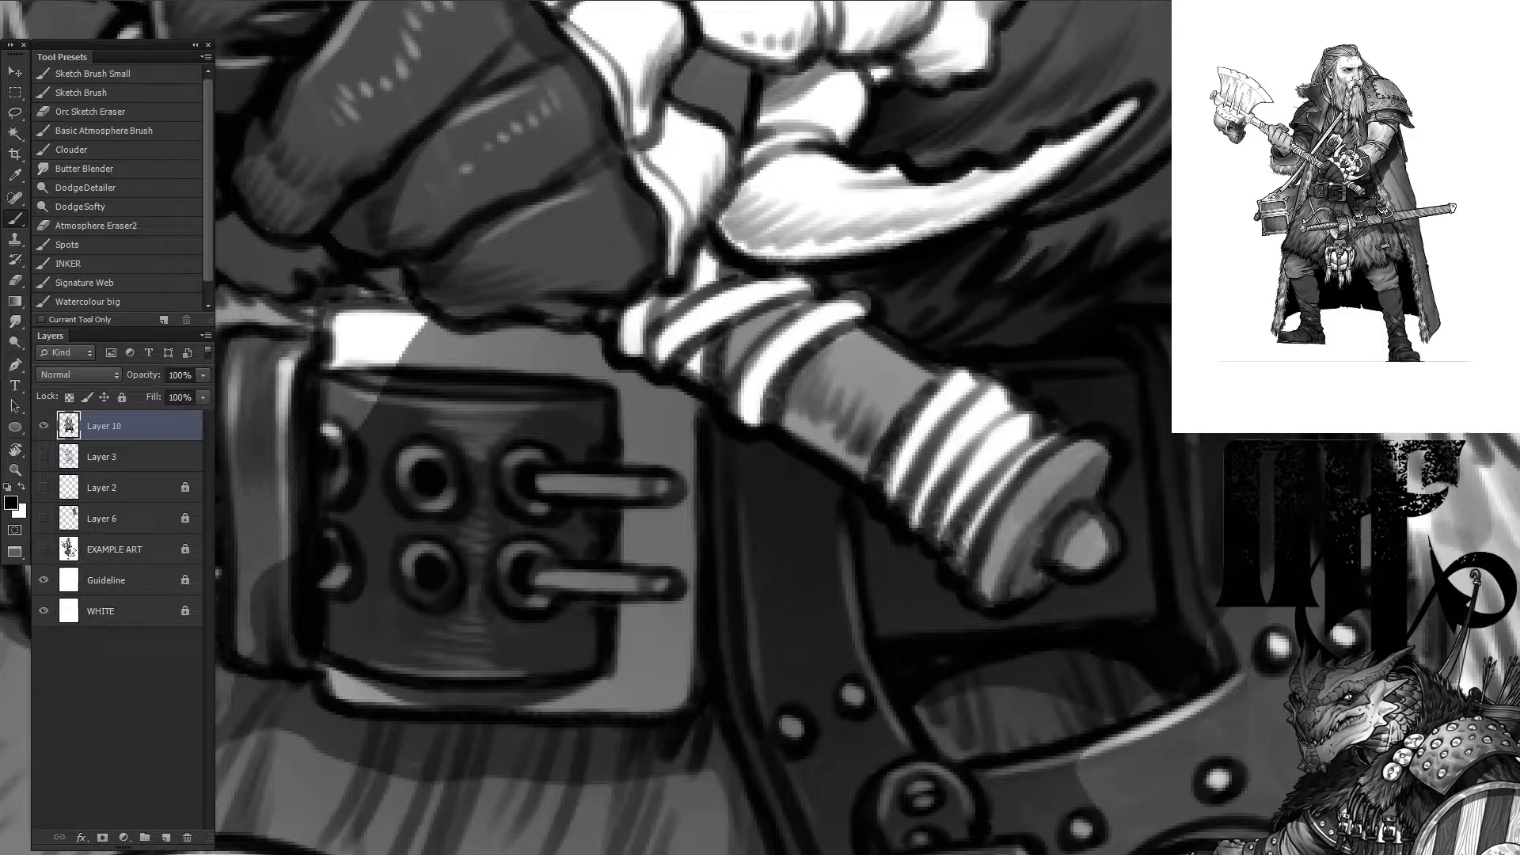
pyautogui.press('x')
pyautogui.moveTo(1085, 464); pyautogui.dragTo(998, 578)
pyautogui.moveTo(1105, 530); pyautogui.dragTo(1076, 554)
pyautogui.moveTo(835, 348); pyautogui.dragTo(906, 388)
pyautogui.press('x')
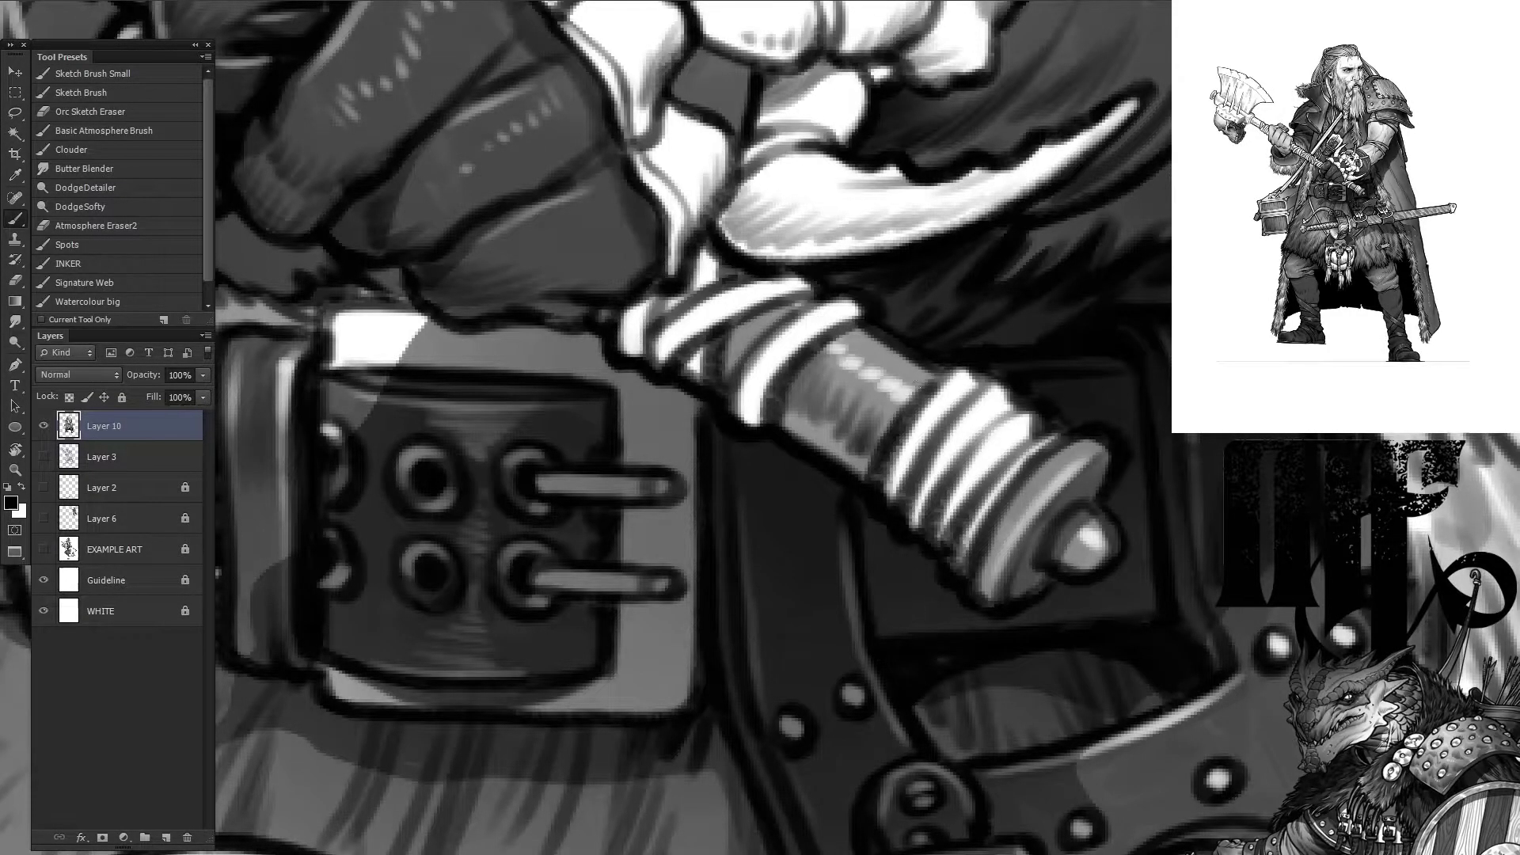
# Step: Darken the lower grip's wrapped cords on both sides of the bare leather section
pyautogui.moveTo(786, 348); pyautogui.dragTo(744, 412)
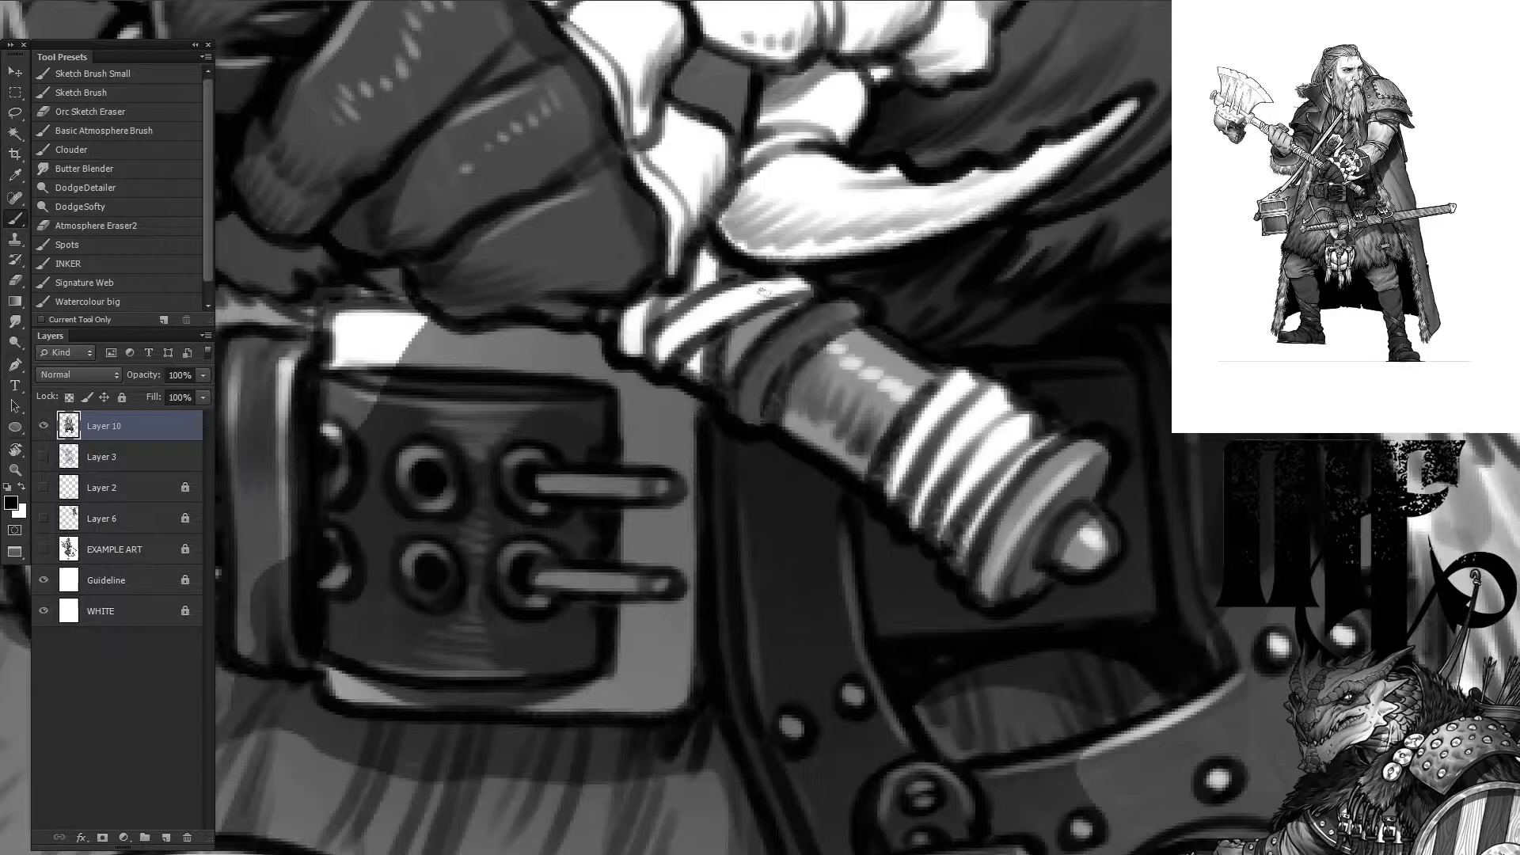
pyautogui.moveTo(800, 293); pyautogui.dragTo(665, 349)
pyautogui.moveTo(713, 253); pyautogui.dragTo(625, 348)
pyautogui.moveTo(1053, 435)
pyautogui.mouseDown()
pyautogui.moveTo(914, 468)
pyautogui.moveTo(1039, 427)
pyautogui.mouseUp()
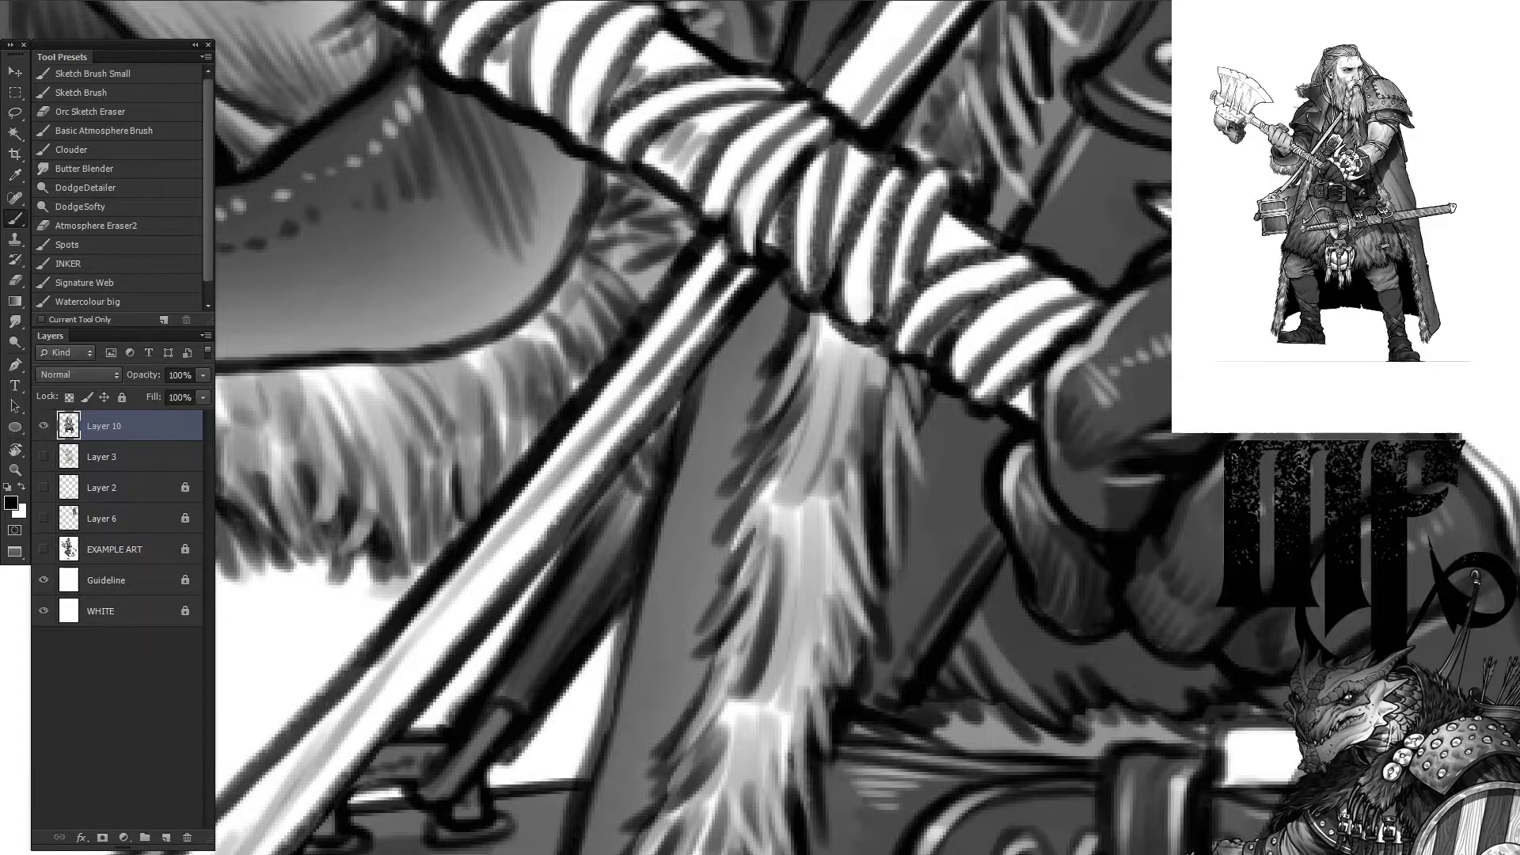
# Step: Shade the cord wraps on the grip between the two hands in dark grey, starting beside the gloved hand
pyautogui.moveTo(1008, 272); pyautogui.dragTo(1093, 341)
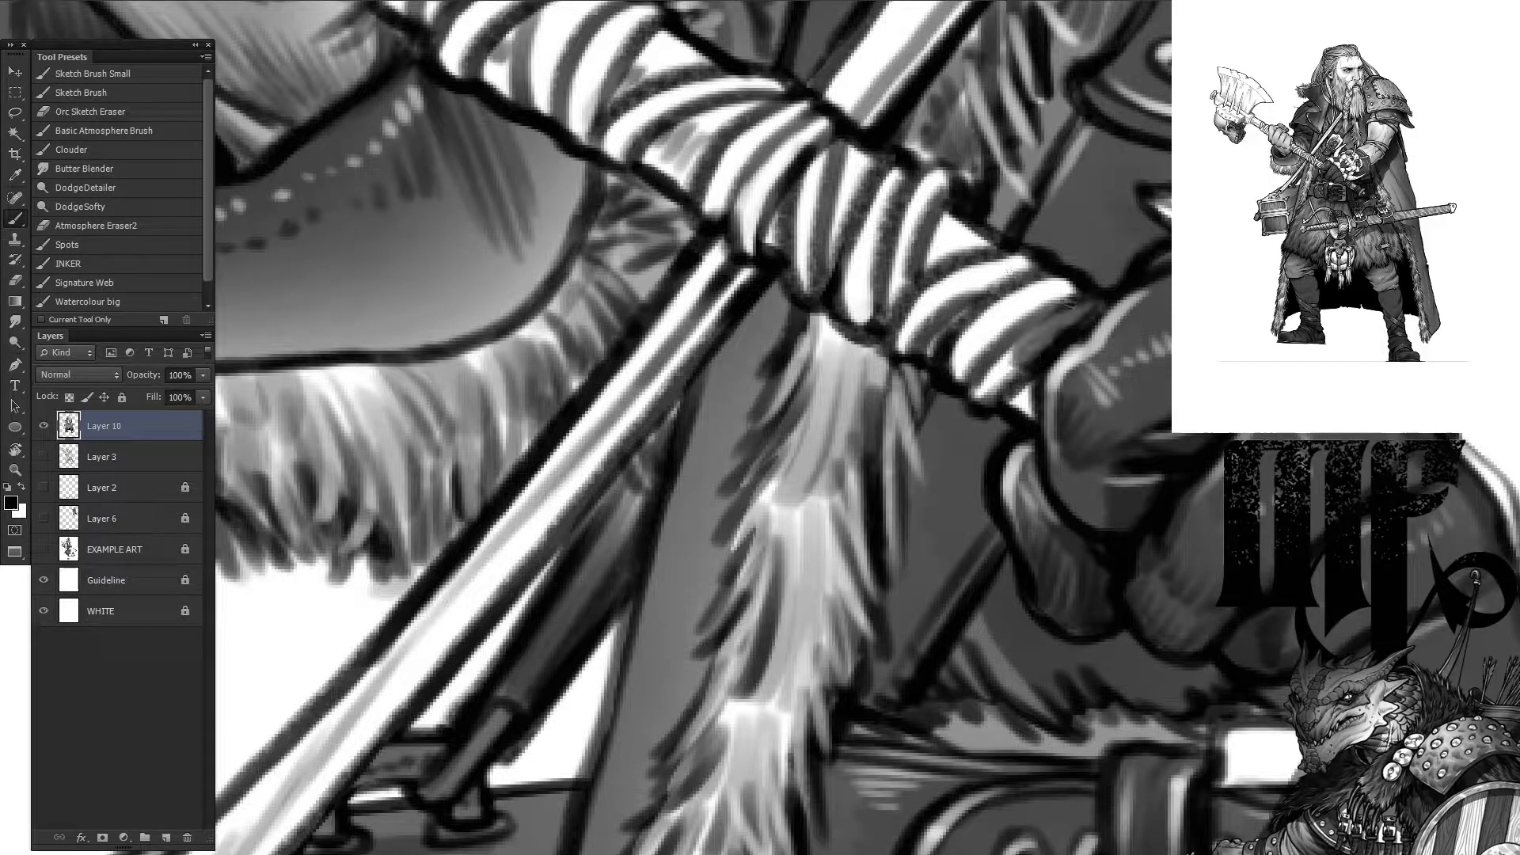
pyautogui.moveTo(1069, 285); pyautogui.dragTo(950, 396)
pyautogui.moveTo(1092, 309); pyautogui.dragTo(894, 262)
pyautogui.moveTo(942, 174)
pyautogui.mouseDown()
pyautogui.moveTo(922, 208)
pyautogui.moveTo(792, 127)
pyautogui.moveTo(727, 154)
pyautogui.mouseUp()
pyautogui.moveTo(1029, 368)
pyautogui.mouseDown()
pyautogui.moveTo(847, 285)
pyautogui.moveTo(910, 349)
pyautogui.moveTo(752, 237)
pyautogui.moveTo(812, 182)
pyautogui.moveTo(697, 206)
pyautogui.moveTo(713, 110)
pyautogui.mouseUp()
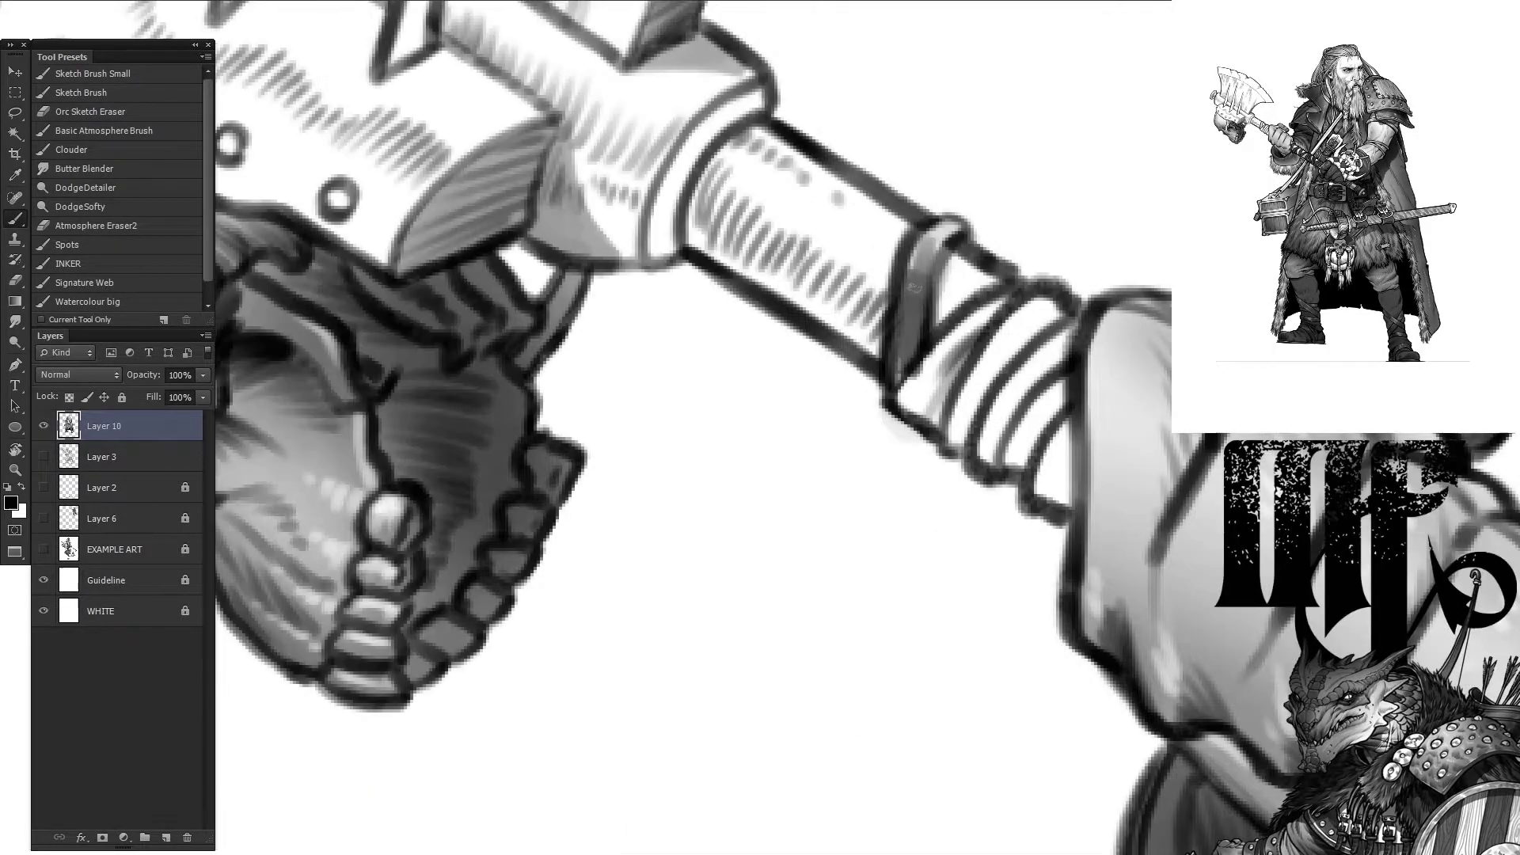
# Step: Shade the cord wraps between the shaft ring and the upper hand, adding white highlight strokes
pyautogui.moveTo(1014, 229)
pyautogui.mouseDown()
pyautogui.moveTo(926, 370)
pyautogui.moveTo(1053, 443)
pyautogui.moveTo(966, 317)
pyautogui.moveTo(974, 388)
pyautogui.moveTo(1021, 475)
pyautogui.mouseUp()
pyautogui.press('x')
pyautogui.moveTo(998, 372)
pyautogui.mouseDown()
pyautogui.moveTo(934, 333)
pyautogui.moveTo(910, 254)
pyautogui.mouseUp()
pyautogui.press('x')
# Step: Fill the remaining white gaps between the grip's cord wraps with grey and deepen the shadows along the handle
pyautogui.moveTo(999, 571); pyautogui.dragTo(706, 414)
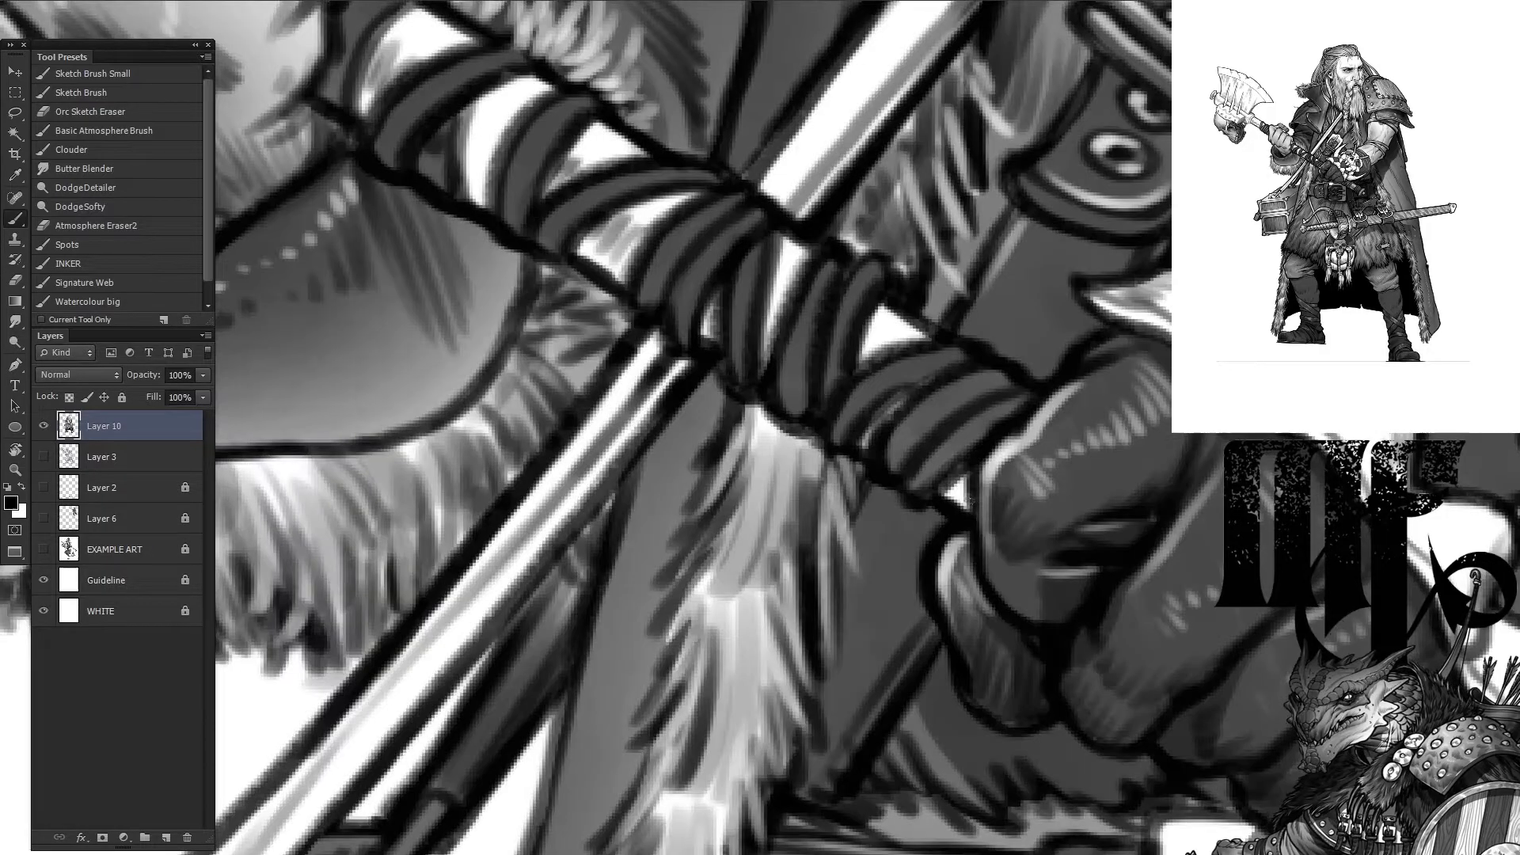
pyautogui.moveTo(958, 491)
pyautogui.mouseDown()
pyautogui.moveTo(910, 333)
pyautogui.moveTo(784, 293)
pyautogui.mouseUp()
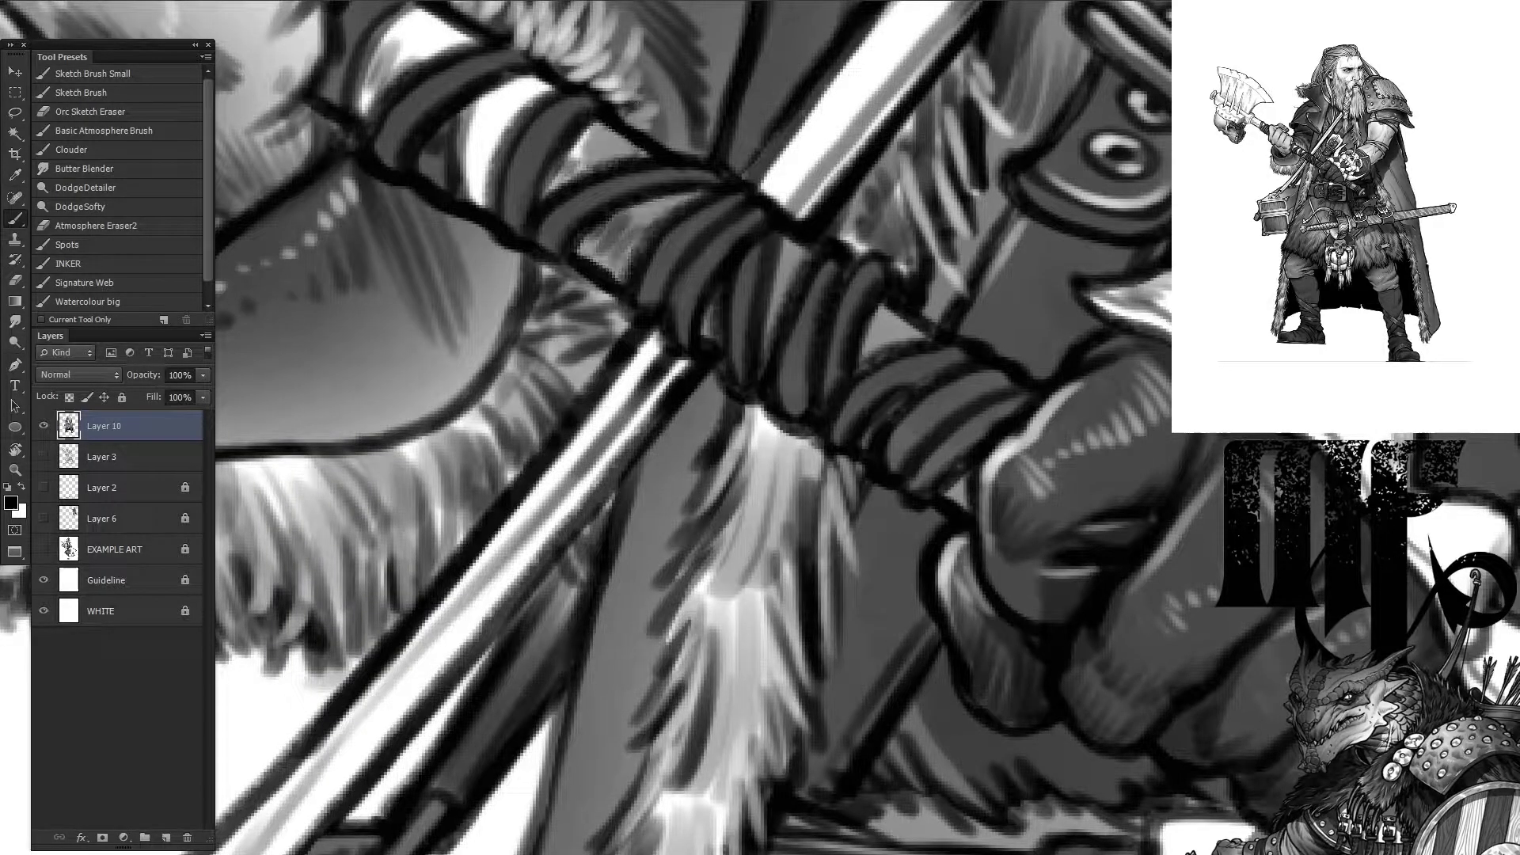
pyautogui.moveTo(693, 427); pyautogui.dragTo(1081, 673)
pyautogui.moveTo(712, 356); pyautogui.dragTo(515, 301)
pyautogui.moveTo(989, 633); pyautogui.dragTo(673, 380)
pyautogui.moveTo(973, 586); pyautogui.dragTo(950, 491)
pyautogui.moveTo(879, 316)
pyautogui.mouseDown()
pyautogui.moveTo(855, 206)
pyautogui.moveTo(744, 214)
pyautogui.mouseUp()
pyautogui.moveTo(728, 190); pyautogui.dragTo(696, 111)
pyautogui.moveTo(720, 206); pyautogui.dragTo(570, 119)
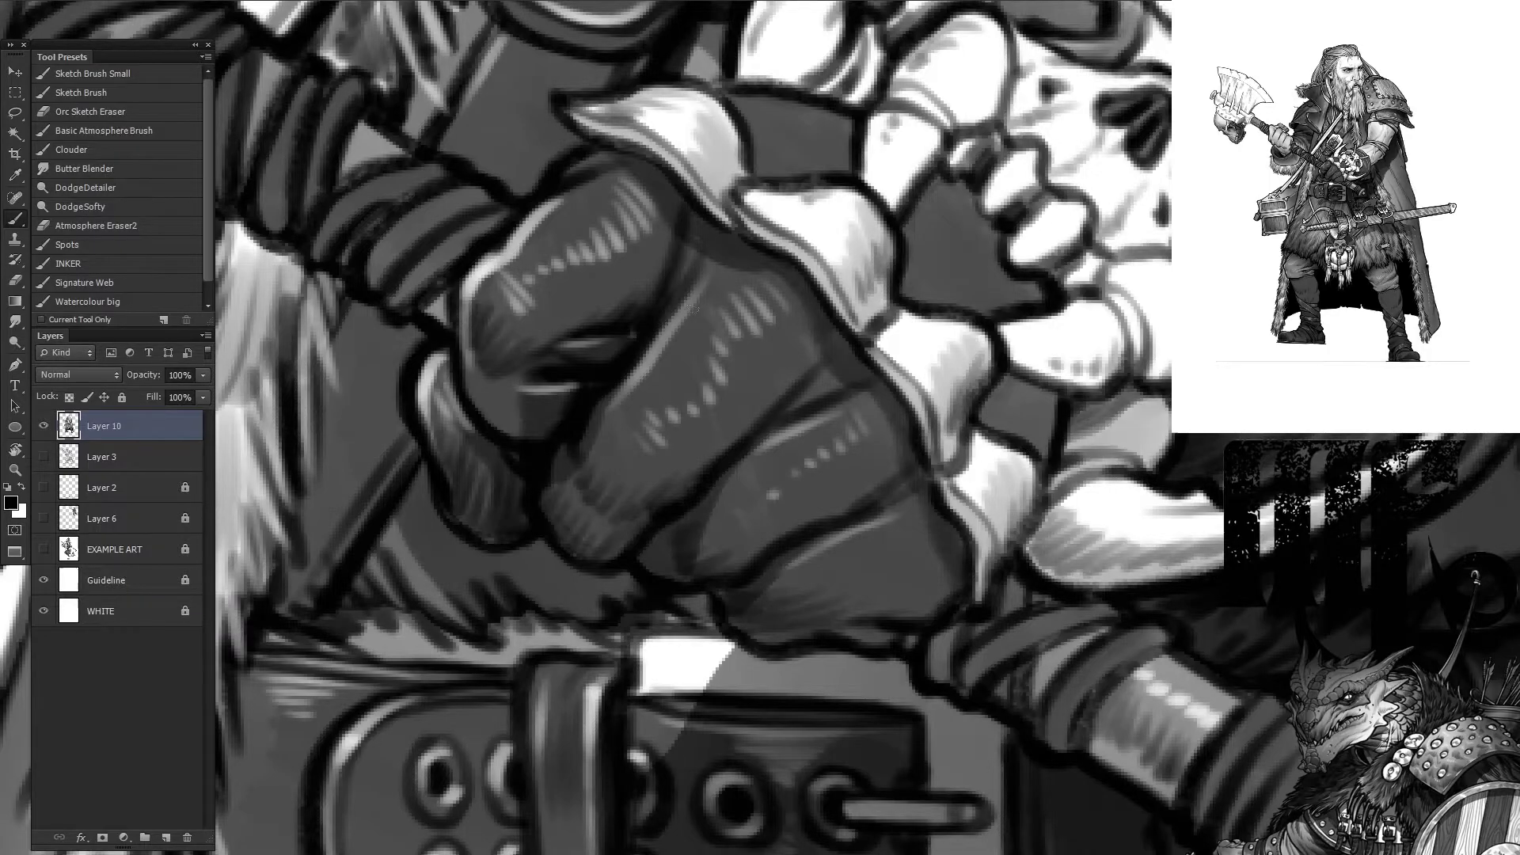
# Step: Shade the bone ornaments, tusks and skull on the forearm guard beside the gloved hand
pyautogui.moveTo(950, 166); pyautogui.dragTo(1045, 412)
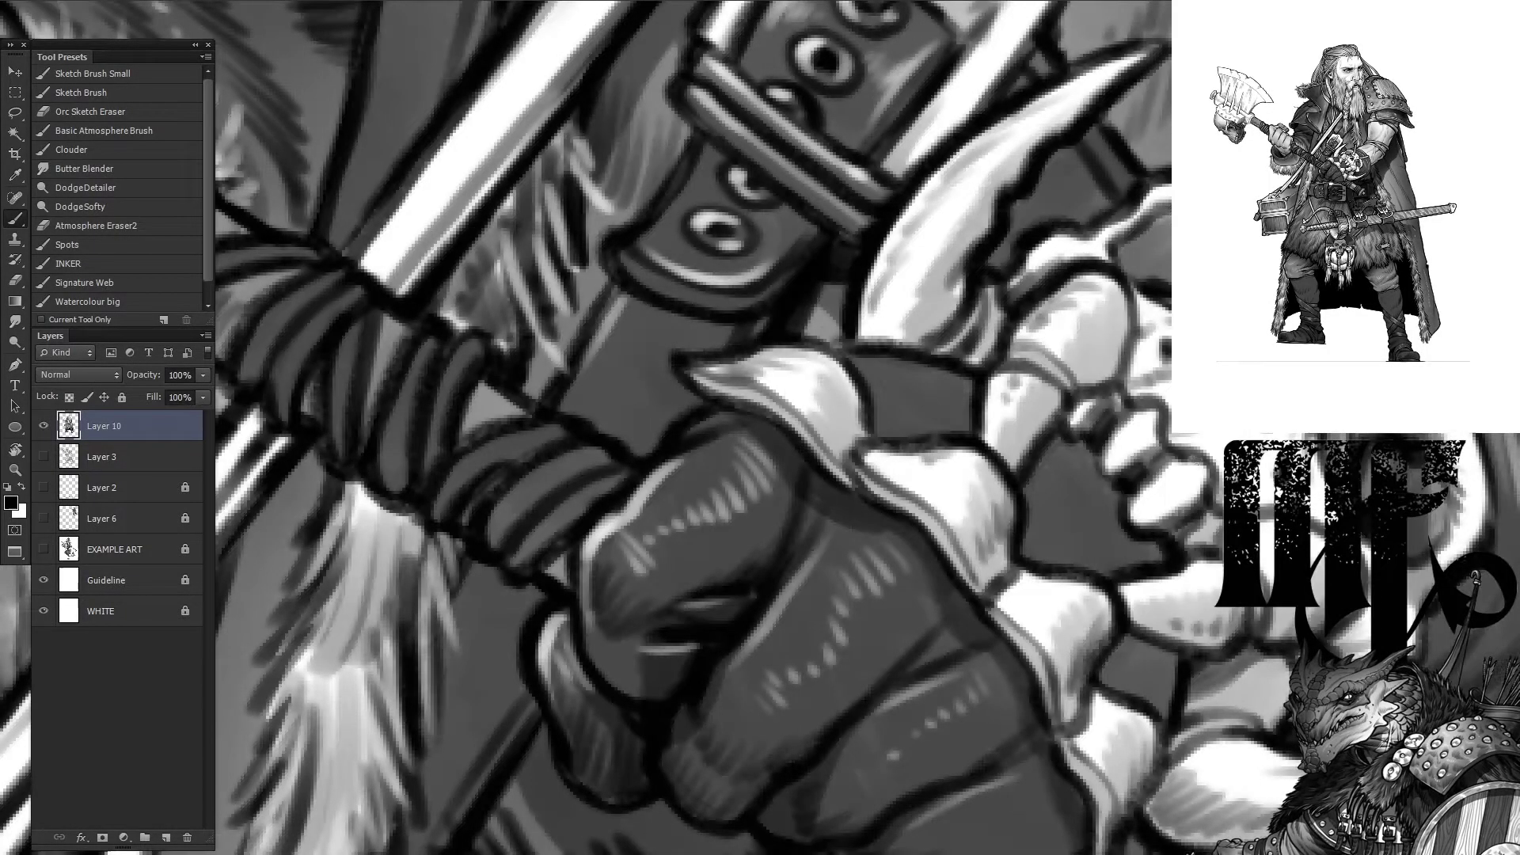
pyautogui.moveTo(1125, 716); pyautogui.dragTo(795, 535)
pyautogui.moveTo(974, 202); pyautogui.dragTo(894, 332)
pyautogui.moveTo(1060, 111)
pyautogui.mouseDown()
pyautogui.moveTo(1053, 154)
pyautogui.moveTo(1140, 387)
pyautogui.mouseUp()
pyautogui.moveTo(982, 103); pyautogui.dragTo(1029, 332)
pyautogui.moveTo(1188, 643); pyautogui.dragTo(1010, 776)
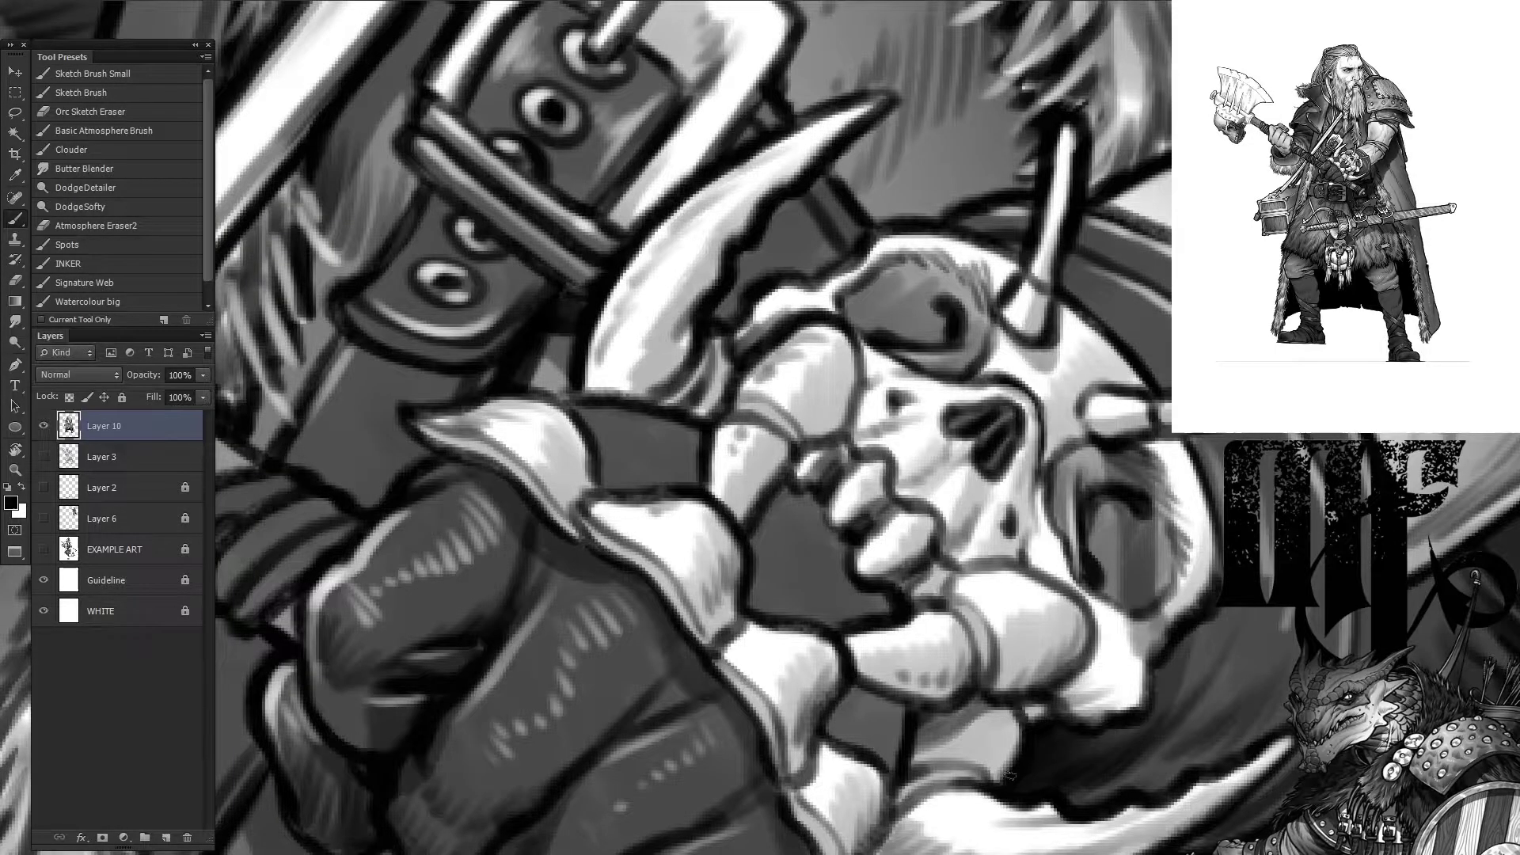
pyautogui.moveTo(1187, 238); pyautogui.dragTo(927, 768)
# Step: Try to rework the bare arm's tones with the Dodge tool and Sketch Brush strokes, including a light grey
pyautogui.press('o')
pyautogui.moveTo(1124, 546); pyautogui.dragTo(1108, 245)
pyautogui.click(63, 92)
pyautogui.moveTo(1142, 448); pyautogui.dragTo(1109, 205)
pyautogui.moveTo(1047, 380); pyautogui.dragTo(1034, 578)
pyautogui.keyDown('alt'); pyautogui.click(1043, 511); pyautogui.keyUp('alt')
pyautogui.moveTo(1045, 324); pyautogui.dragTo(1017, 586)
pyautogui.click(12, 503)
pyautogui.click(623, 682)
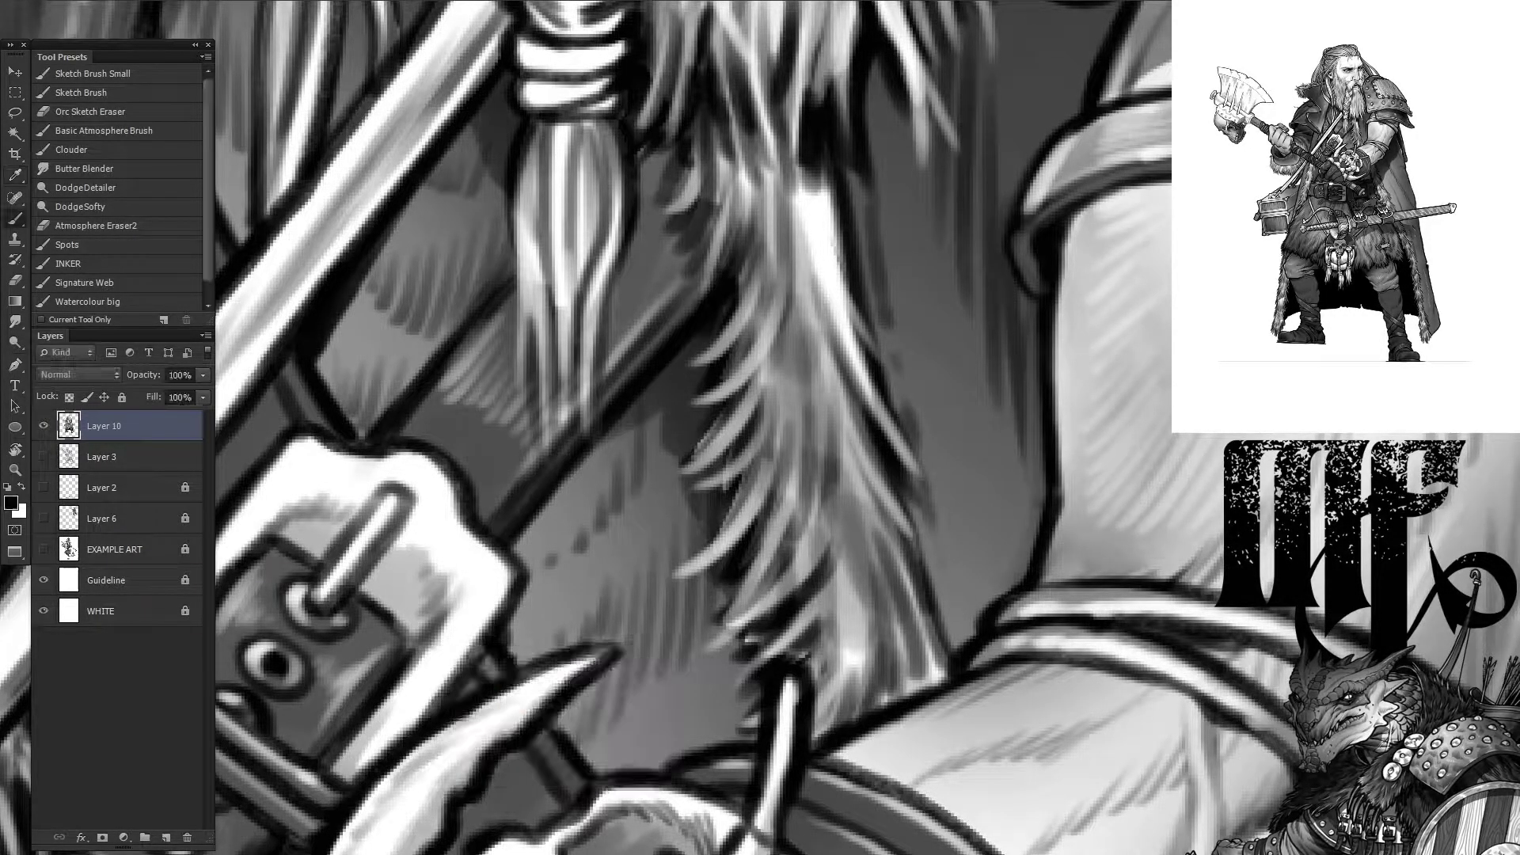
pyautogui.moveTo(1074, 470); pyautogui.dragTo(1050, 541)
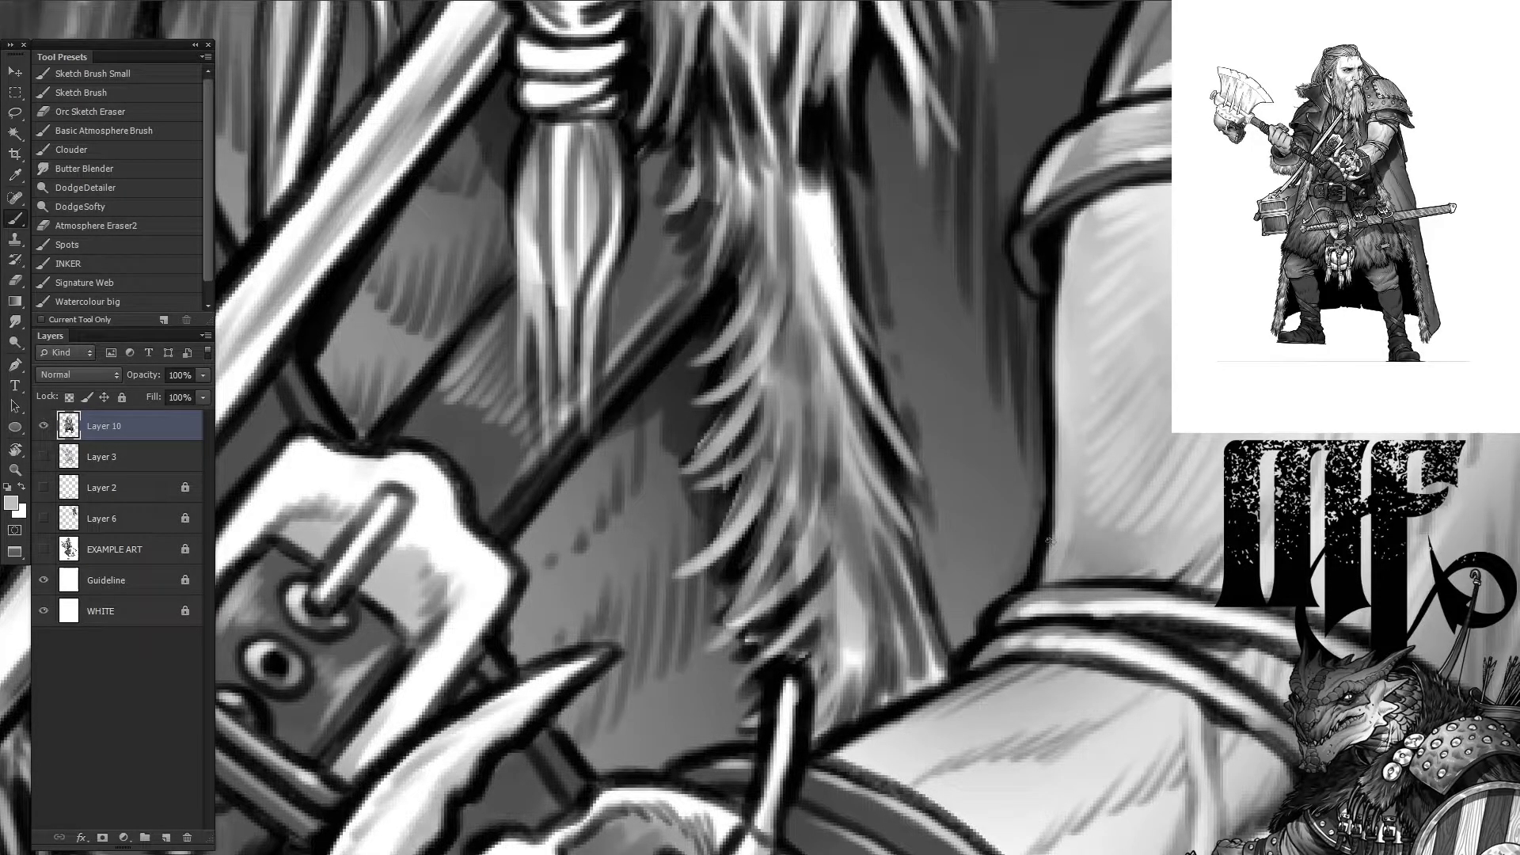
pyautogui.moveTo(915, 533); pyautogui.dragTo(1105, 690)
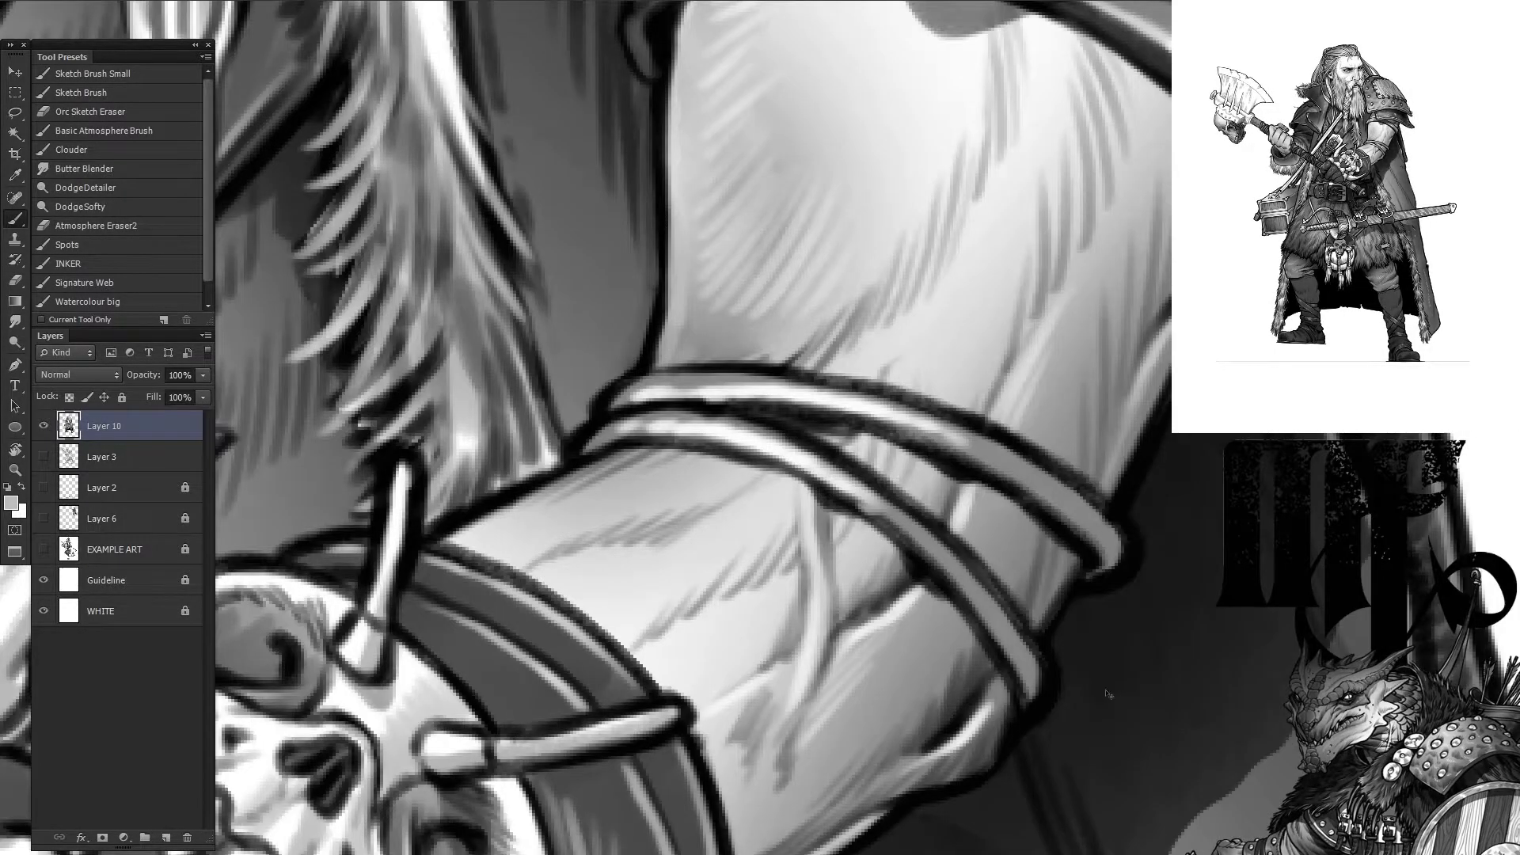
# Step: Add a new layer and lasso the bare arm from beneath the shoulder armour down to the skull guard
pyautogui.hotkey('ctrl', '-')
pyautogui.hotkey('ctrl', '-')
pyautogui.hotkey('ctrl', '-')
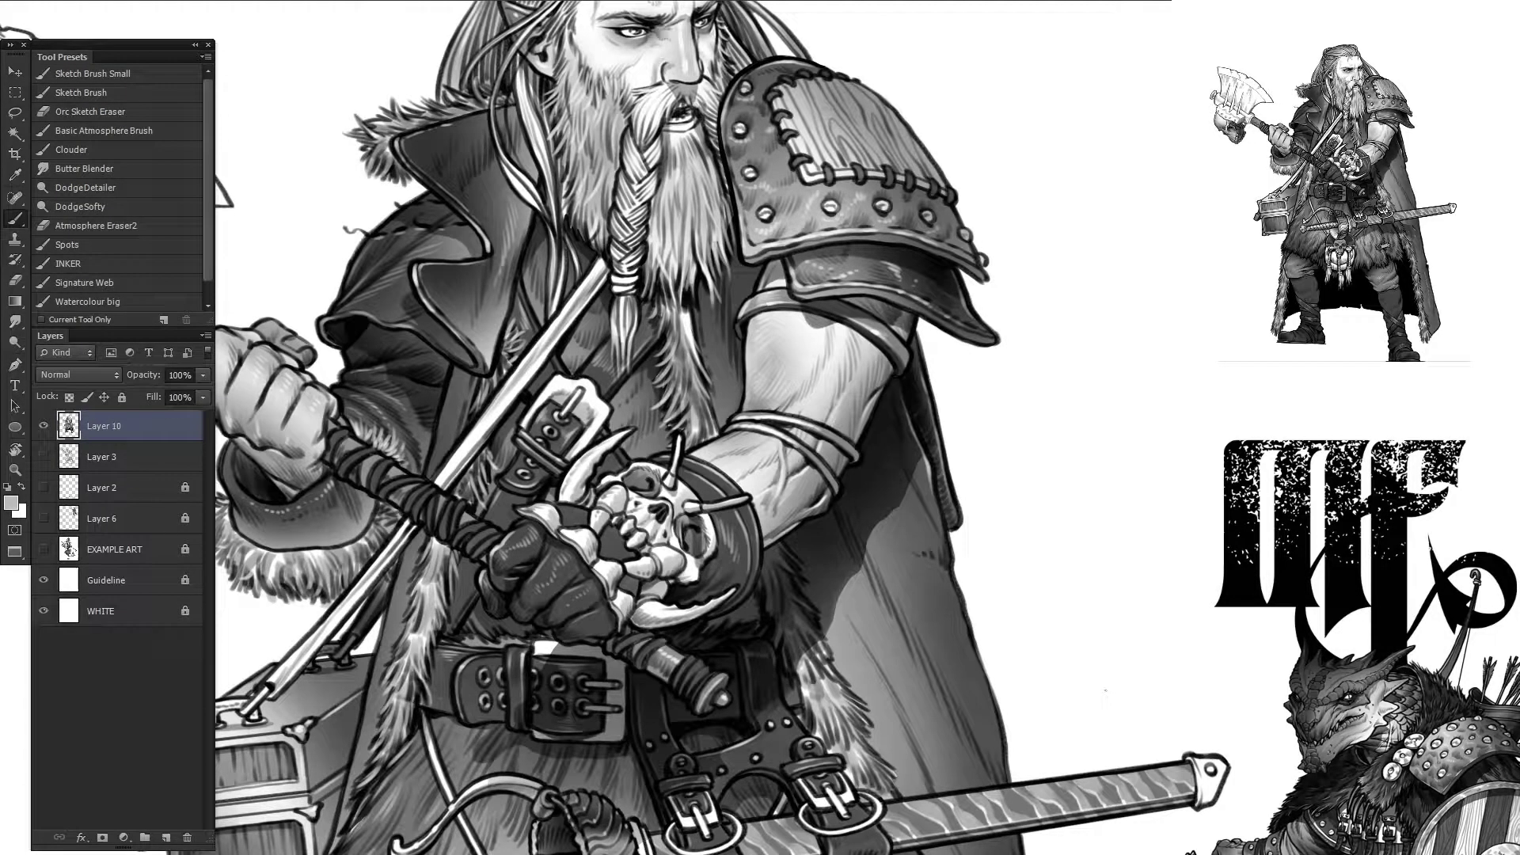
pyautogui.hotkey('ctrl', '+')
pyautogui.hotkey('ctrl', 'shift', 'alt', 'n')
pyautogui.hotkey('ctrl', '+')
pyautogui.press('l')
pyautogui.moveTo(993, 144); pyautogui.dragTo(863, 491)
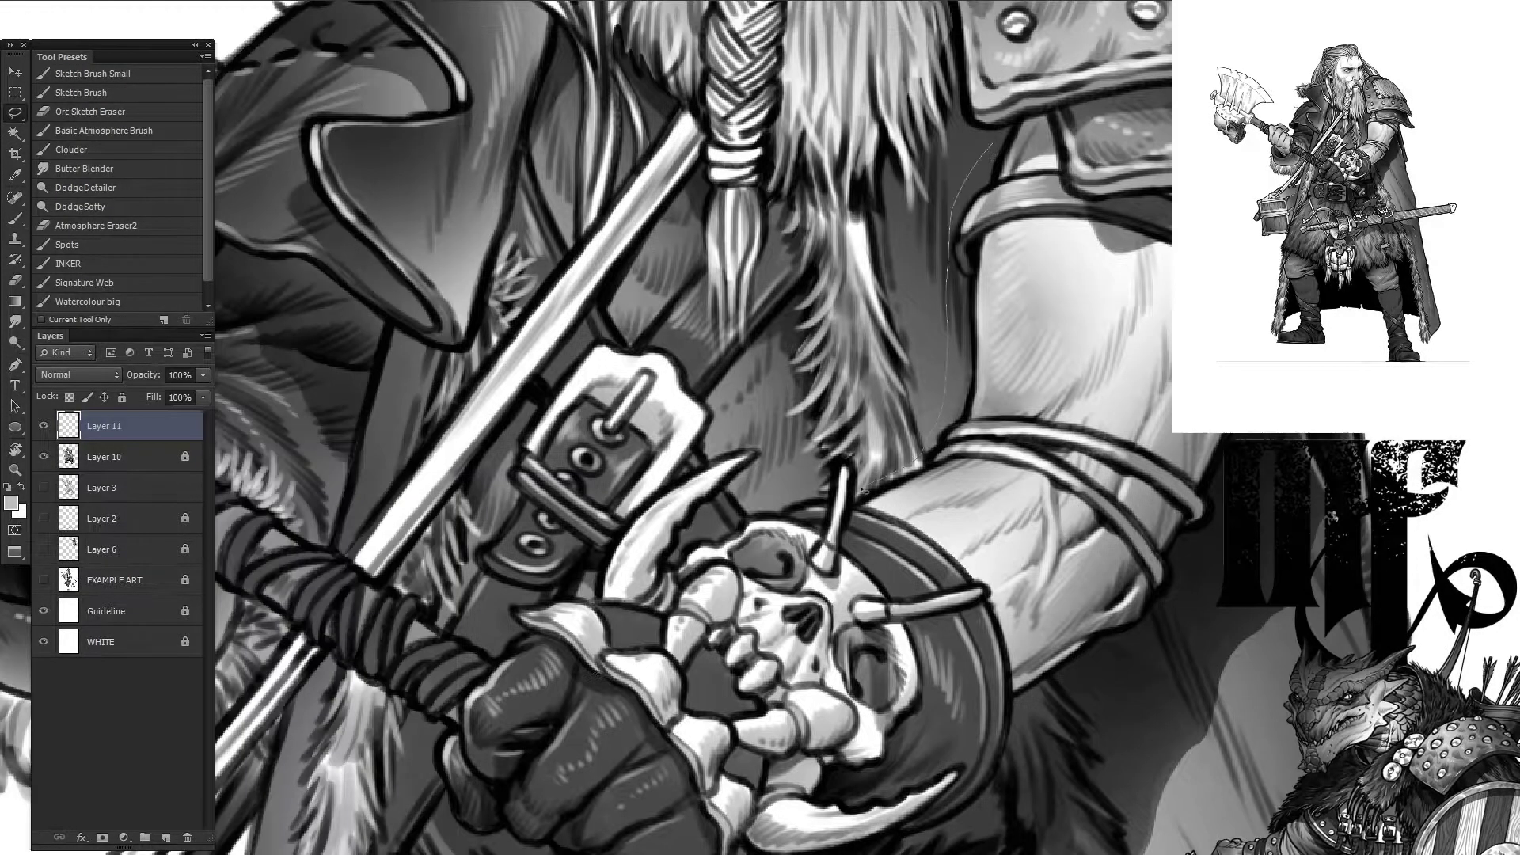
pyautogui.hotkey('ctrl', '+')
pyautogui.moveTo(964, 571)
pyautogui.mouseDown()
pyautogui.moveTo(982, 95)
pyautogui.moveTo(1182, 620)
pyautogui.moveTo(990, 396)
pyautogui.moveTo(950, 198)
pyautogui.moveTo(1095, 133)
pyautogui.moveTo(1109, 178)
pyautogui.mouseUp()
pyautogui.hotkey('ctrl', '+')
pyautogui.hotkey('ctrl', '-')
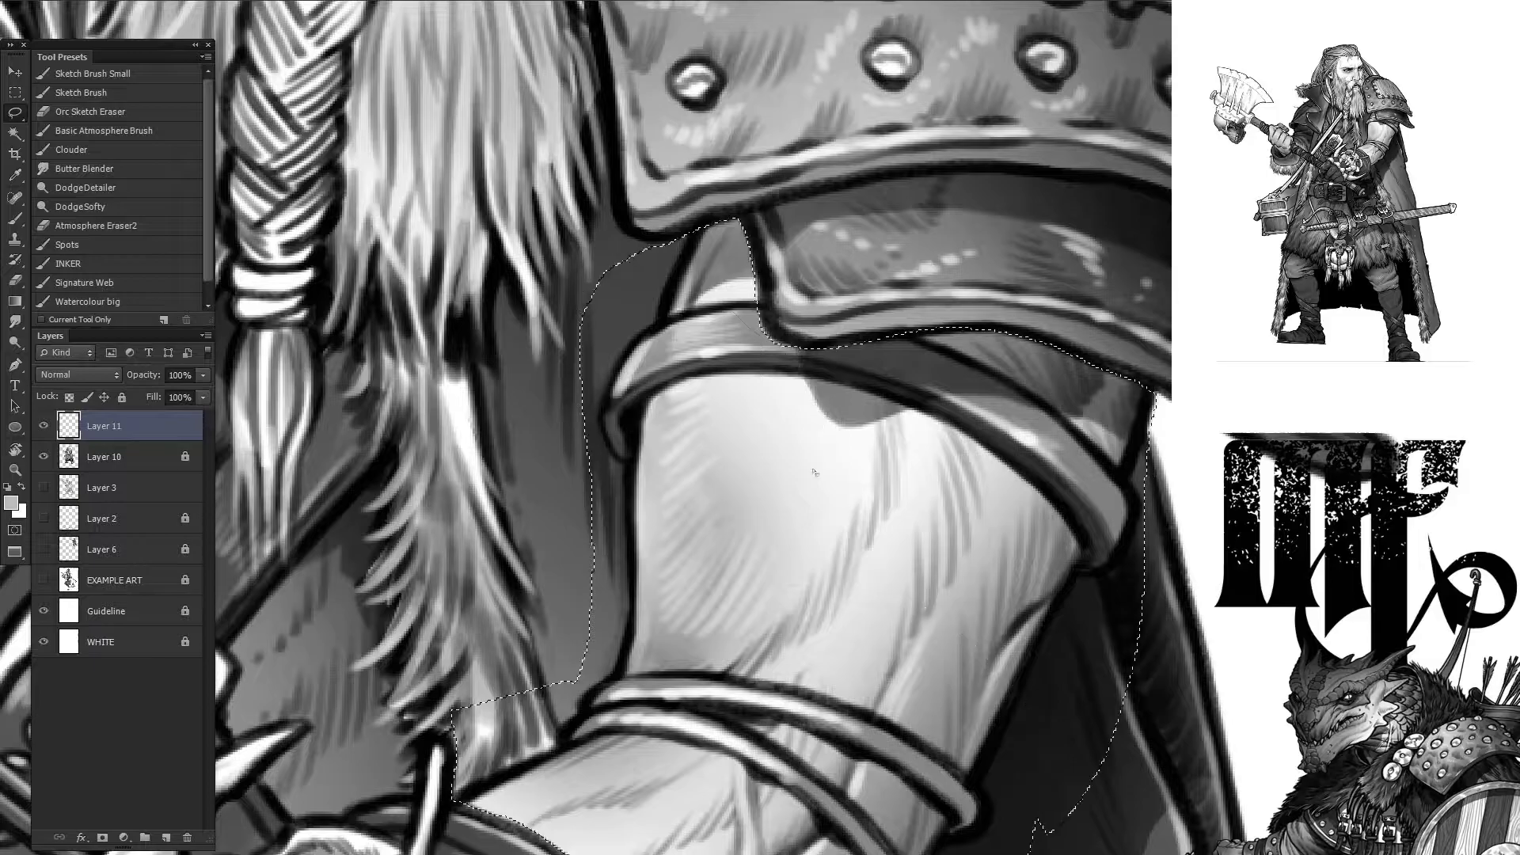
pyautogui.scroll(-1, 650, 475)
pyautogui.hotkey('ctrl', '-')
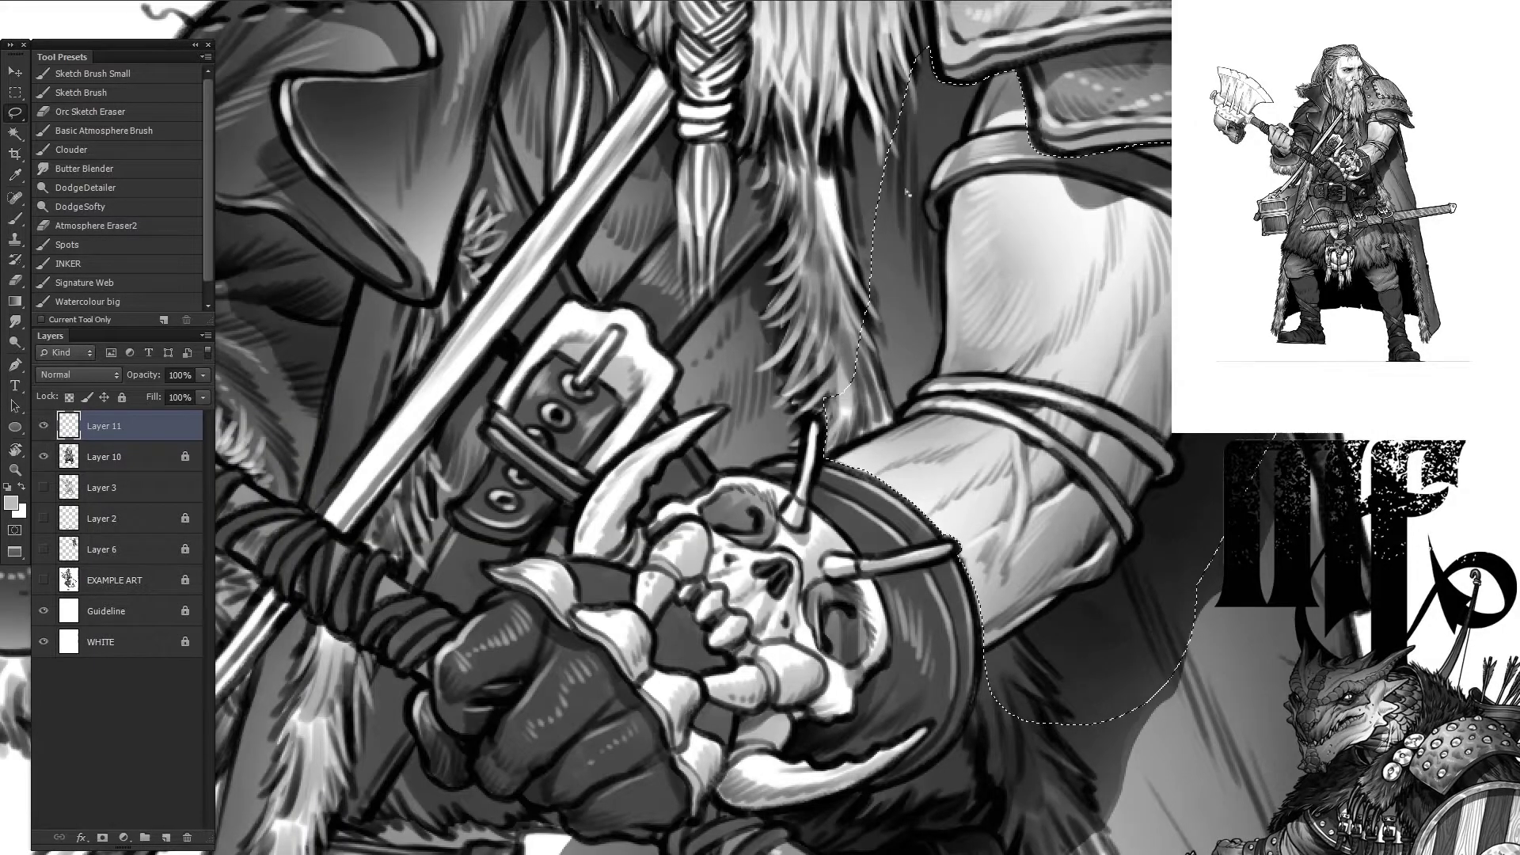
# Step: Paint over the selected bare arm with flat light grey and clear the selection
pyautogui.hotkey('ctrl', '-')
pyautogui.press('b')
pyautogui.hotkey('ctrl', '+')
pyautogui.moveTo(1148, 649); pyautogui.dragTo(1030, 316)
pyautogui.moveTo(989, 475)
pyautogui.mouseDown()
pyautogui.moveTo(1104, 208)
pyautogui.moveTo(1148, 602)
pyautogui.mouseUp()
pyautogui.hotkey('ctrl', 'd')
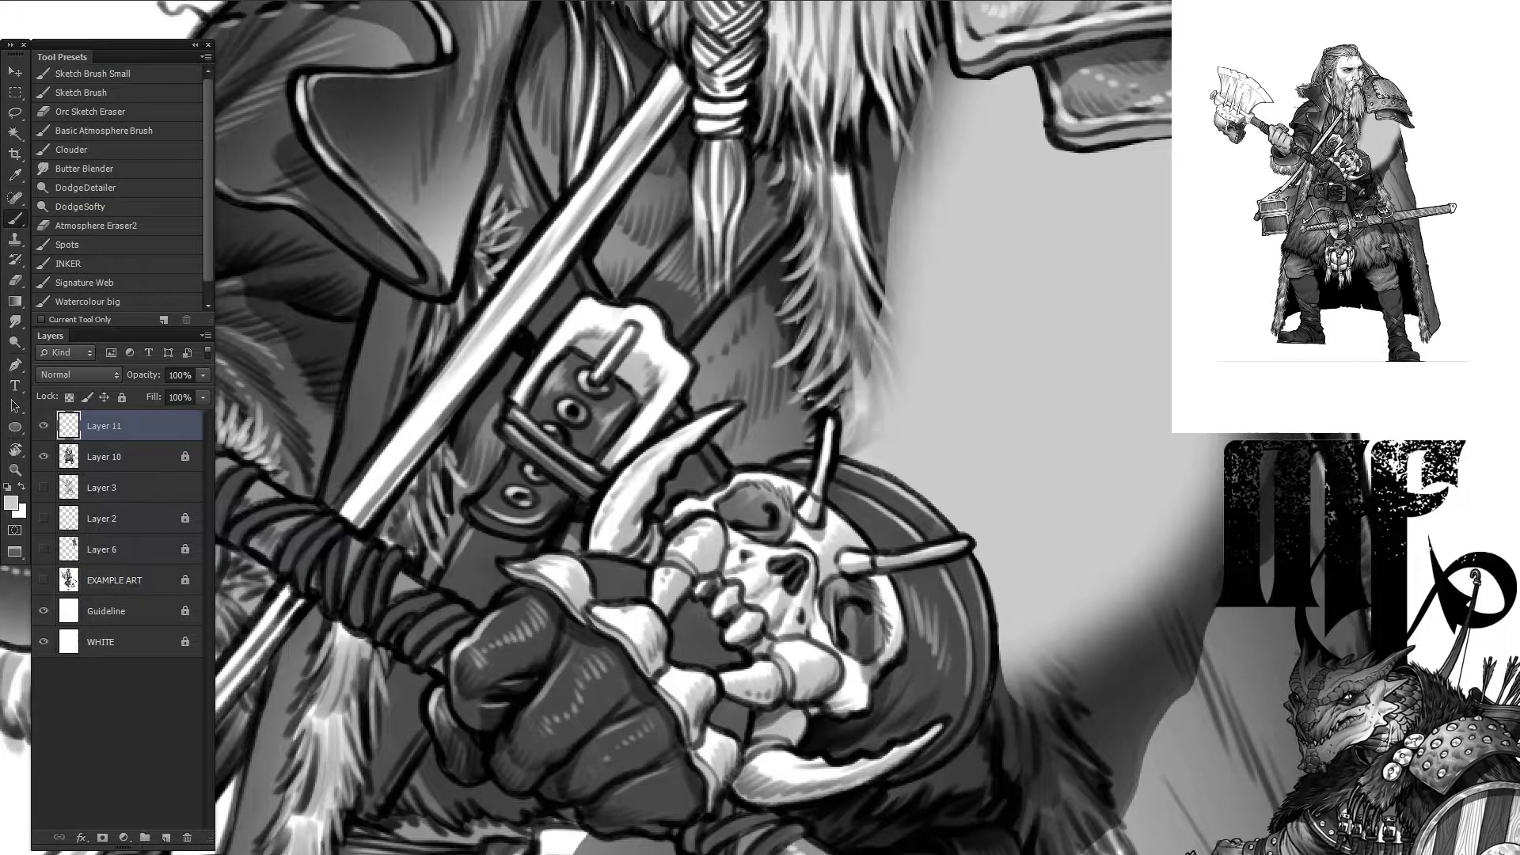
# Step: Add another new layer with default black and white colours and flip the canvas horizontally
pyautogui.hotkey('ctrl', 'shift', 'alt', 'n')
pyautogui.press('d')
pyautogui.hotkey('ctrl', 'shift', 'h')
pyautogui.hotkey('ctrl', '-')
pyautogui.hotkey('ctrl', '-')
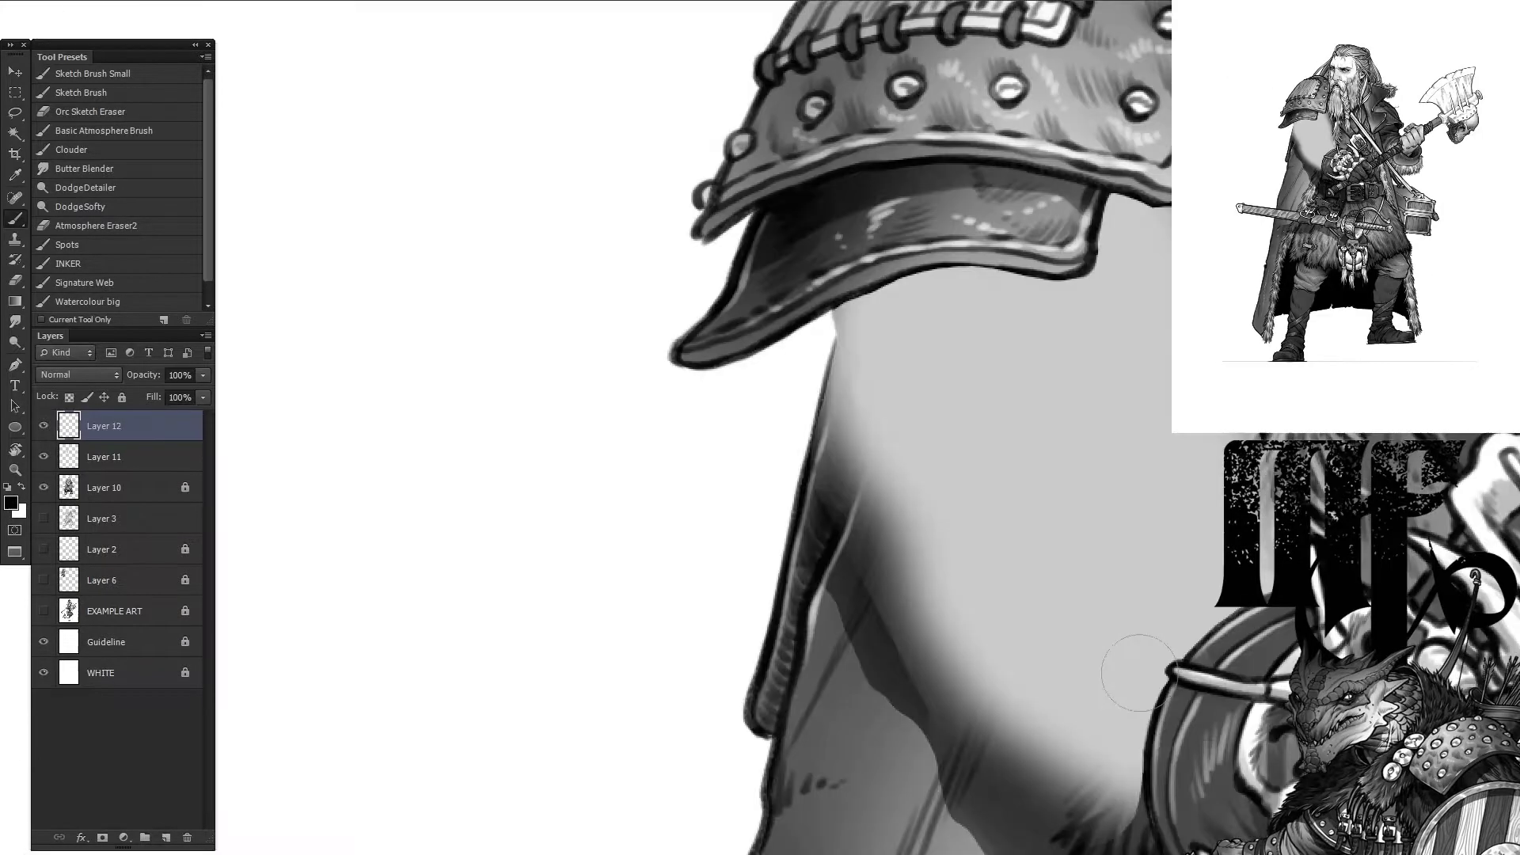
# Step: Sketch the bare arm's elbow crease, upper-arm contours and muscle shadows with the Sketch Brush
pyautogui.click(83, 92)
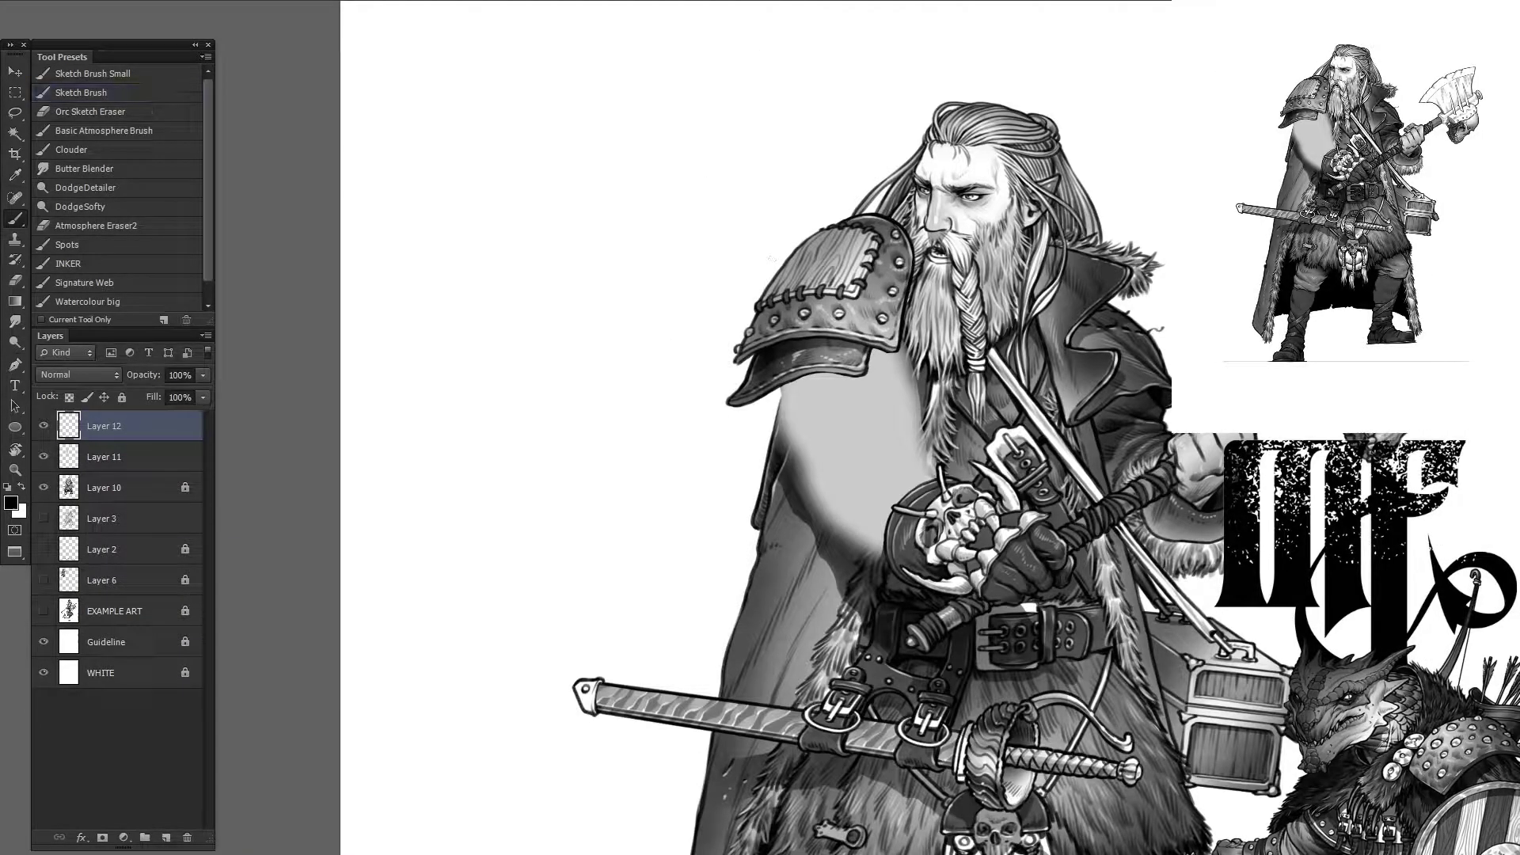
pyautogui.moveTo(879, 458); pyautogui.dragTo(954, 489)
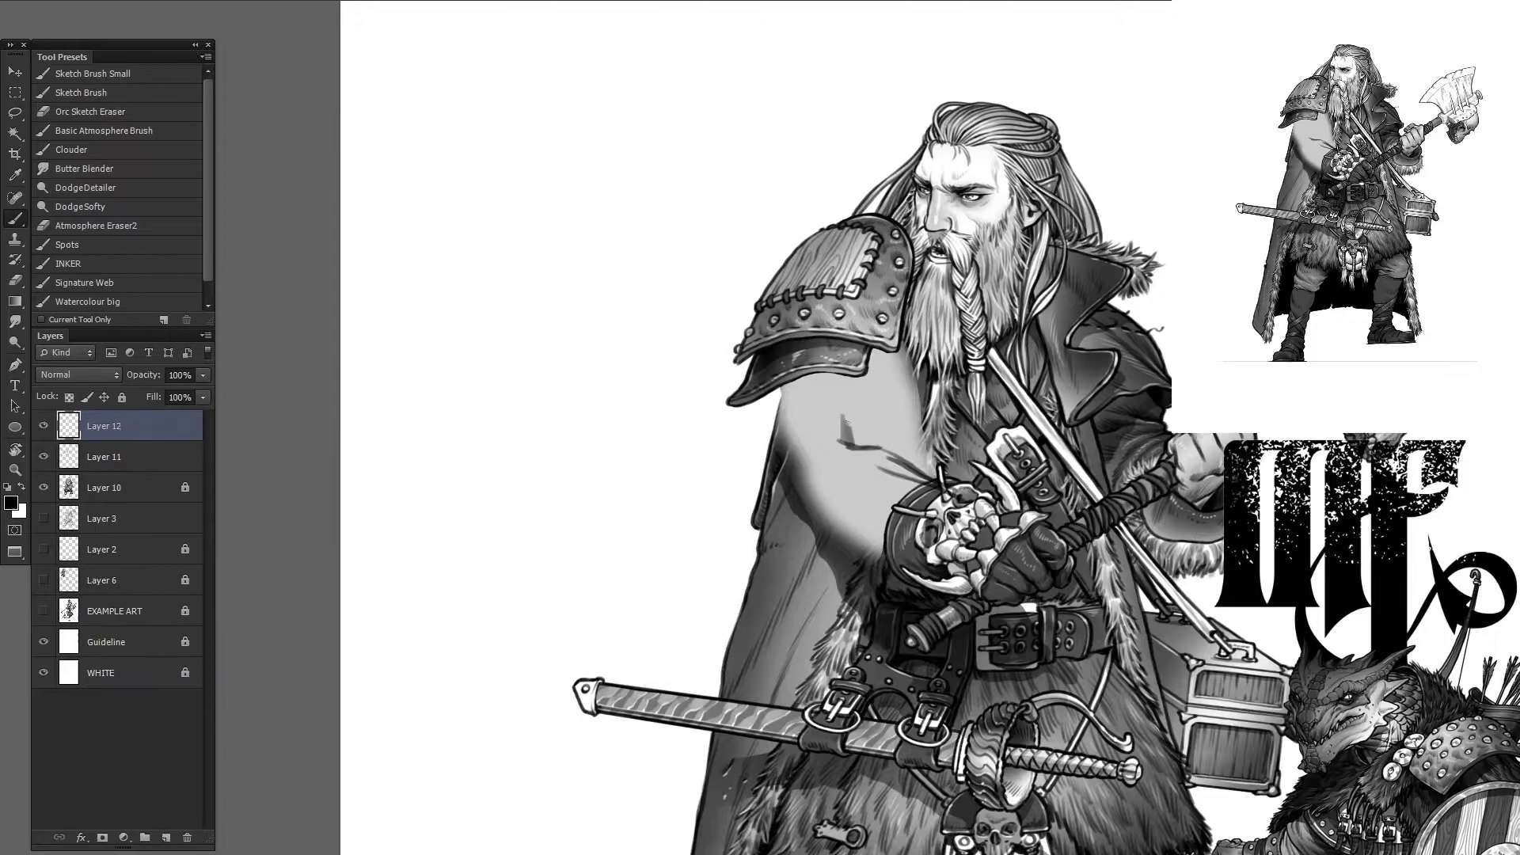
pyautogui.moveTo(894, 443); pyautogui.dragTo(900, 375)
pyautogui.moveTo(890, 367)
pyautogui.mouseDown()
pyautogui.moveTo(860, 399)
pyautogui.moveTo(785, 424)
pyautogui.moveTo(820, 502)
pyautogui.mouseUp()
pyautogui.moveTo(796, 386); pyautogui.dragTo(814, 440)
pyautogui.moveTo(823, 427); pyautogui.dragTo(814, 490)
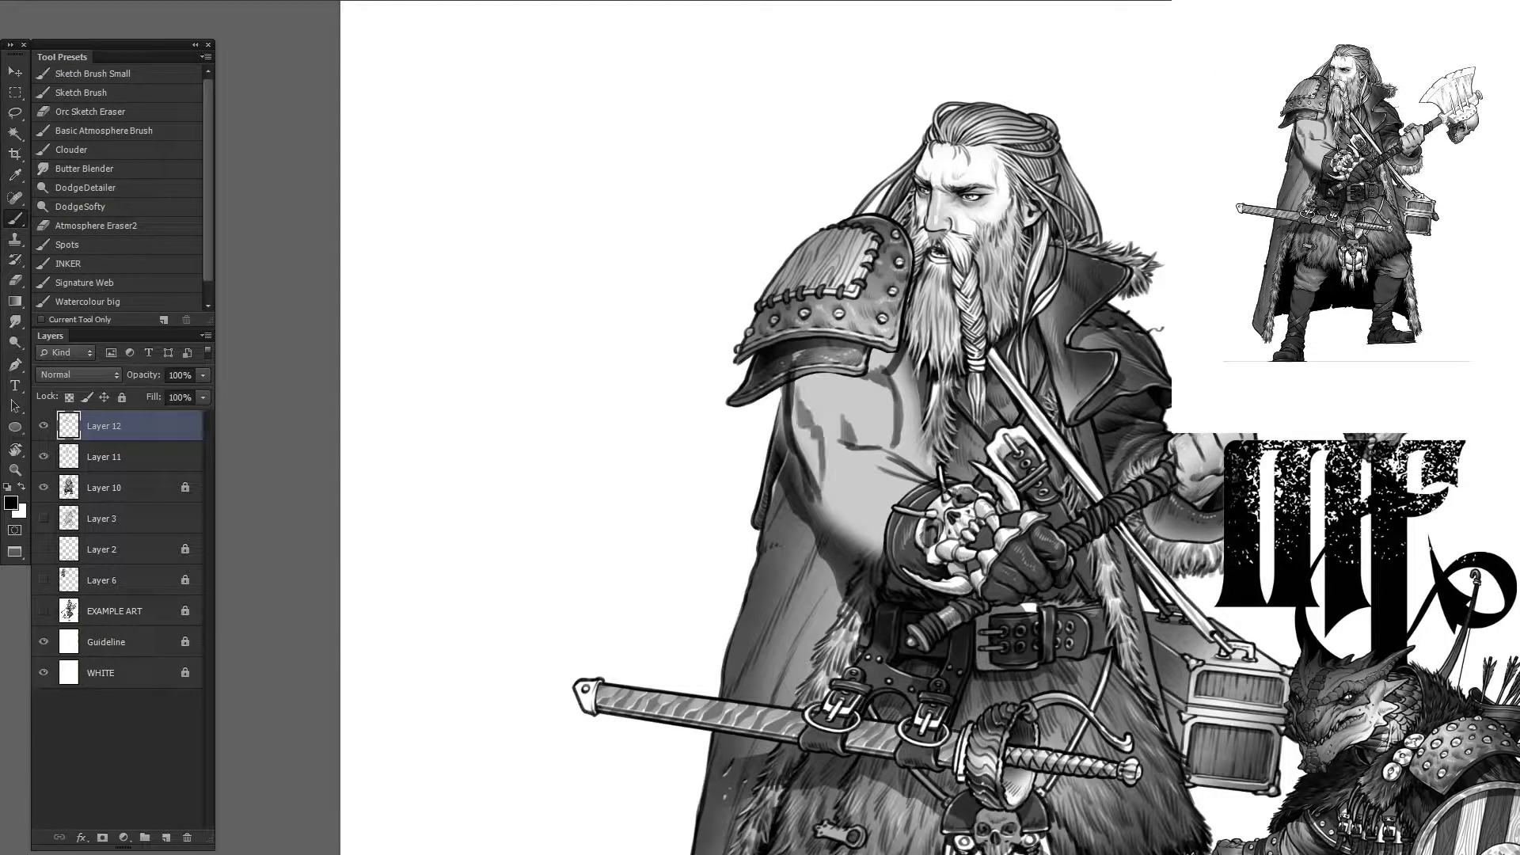
# Step: Set the arm sketch layer to Multiply and sketch the outer arm contour and forearm muscles
pyautogui.click(79, 374)
pyautogui.click(68, 84)
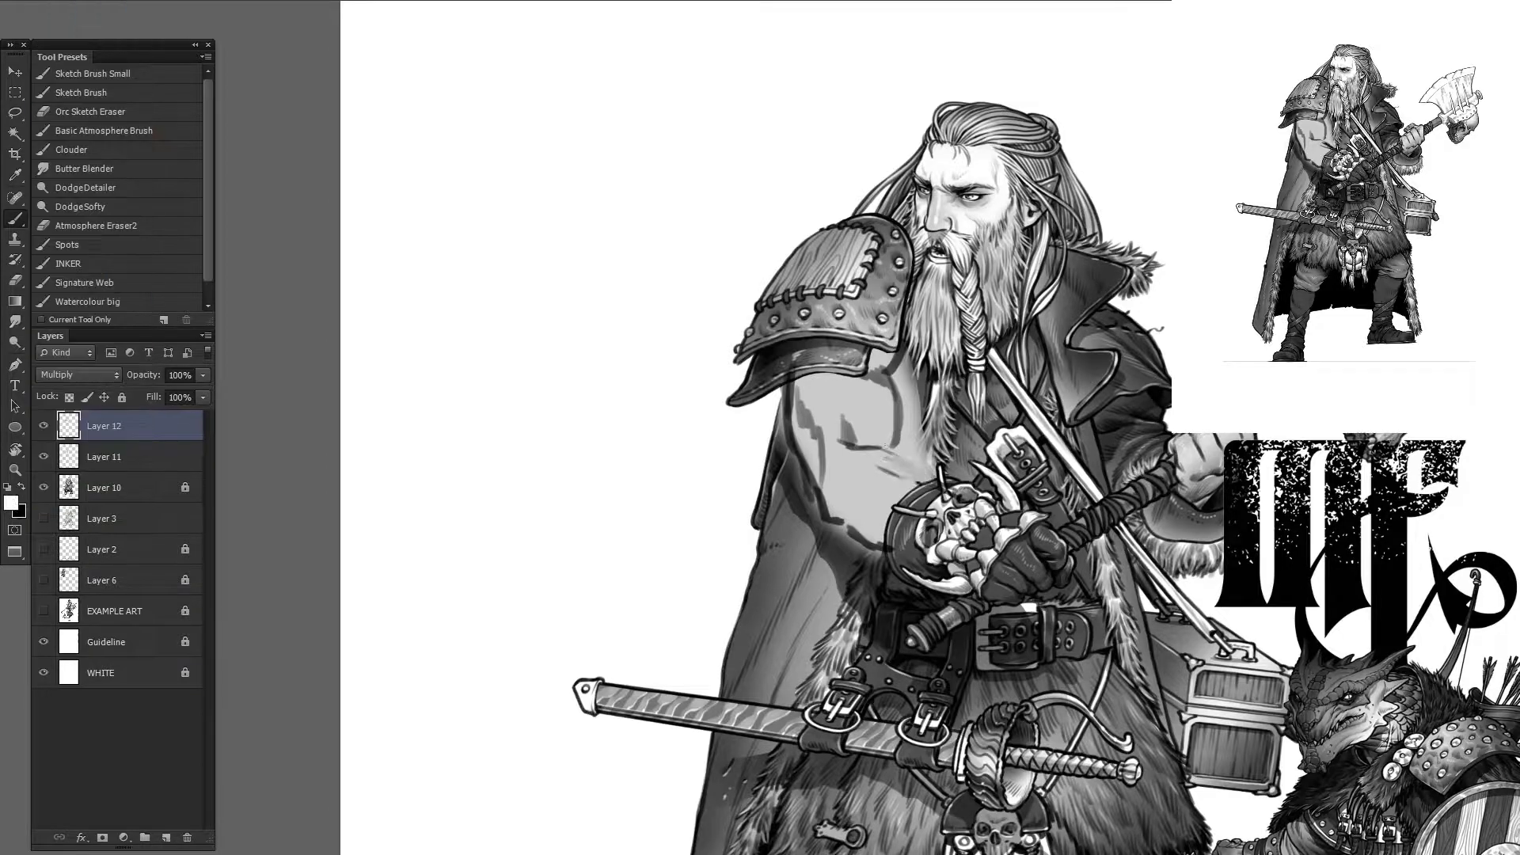
pyautogui.moveTo(788, 386); pyautogui.dragTo(779, 438)
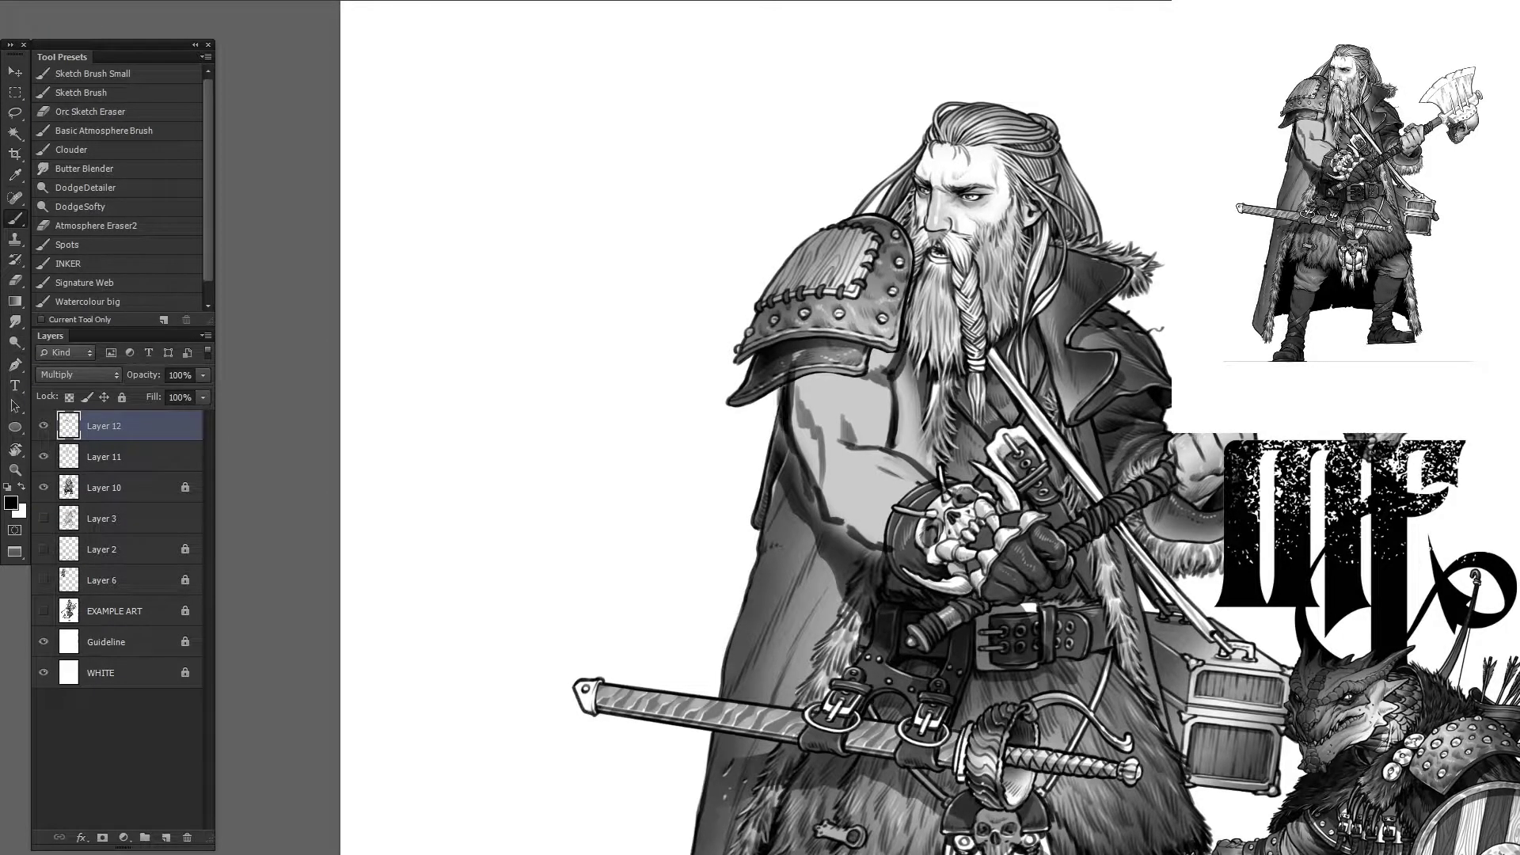
pyautogui.moveTo(841, 479); pyautogui.dragTo(899, 497)
pyautogui.moveTo(830, 510); pyautogui.dragTo(882, 539)
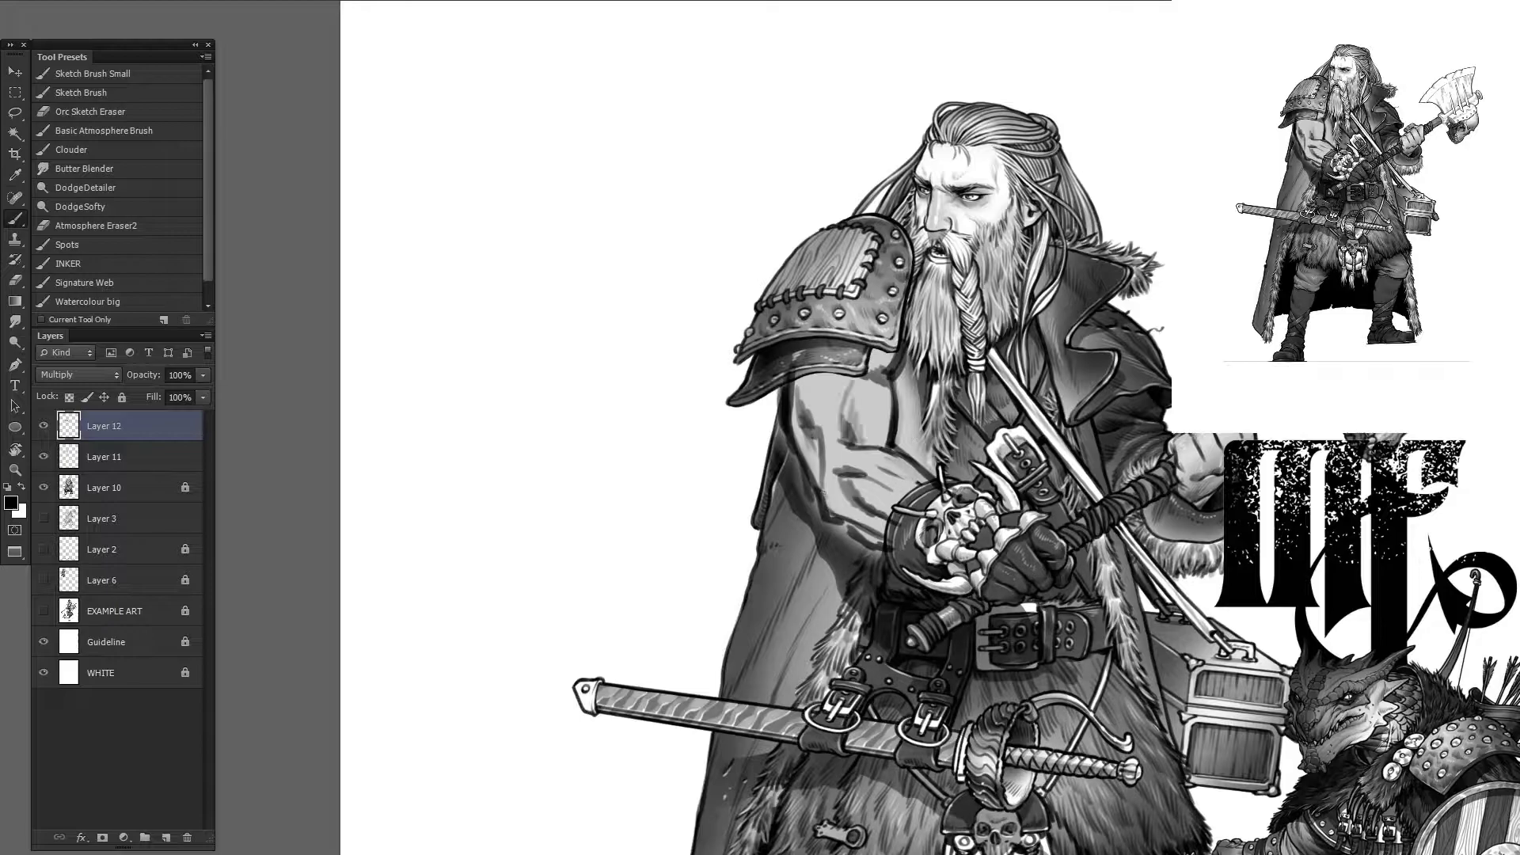
# Step: On a new layer, ink the arm's inner outline and hatch its muscle shadows, and lower the arm sketch layer's opacity to 20%
pyautogui.scroll(5, 843, 483)
pyautogui.hotkey('ctrl', 'shift', 'alt', 'n')
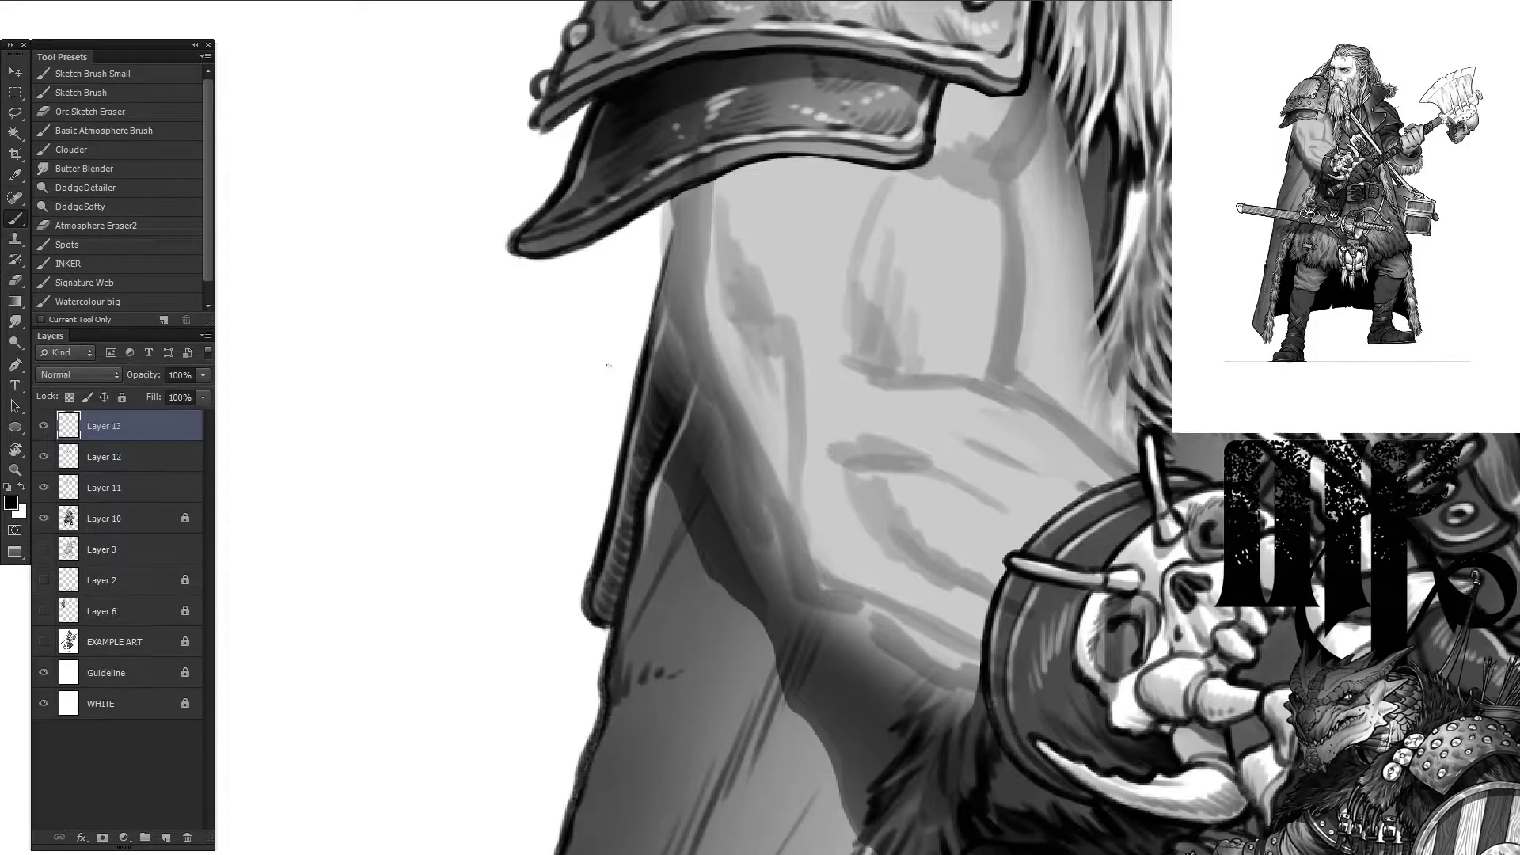
pyautogui.moveTo(608, 365); pyautogui.dragTo(616, 467)
pyautogui.moveTo(1027, 267); pyautogui.dragTo(1029, 345)
pyautogui.hotkey('ctrl', 'z')
pyautogui.moveTo(1027, 268)
pyautogui.mouseDown()
pyautogui.moveTo(999, 484)
pyautogui.moveTo(1140, 582)
pyautogui.mouseUp()
pyautogui.moveTo(1014, 499); pyautogui.dragTo(1090, 548)
pyautogui.moveTo(882, 346)
pyautogui.mouseDown()
pyautogui.moveTo(903, 459)
pyautogui.moveTo(934, 483)
pyautogui.mouseUp()
pyautogui.hotkey('alt', '[')
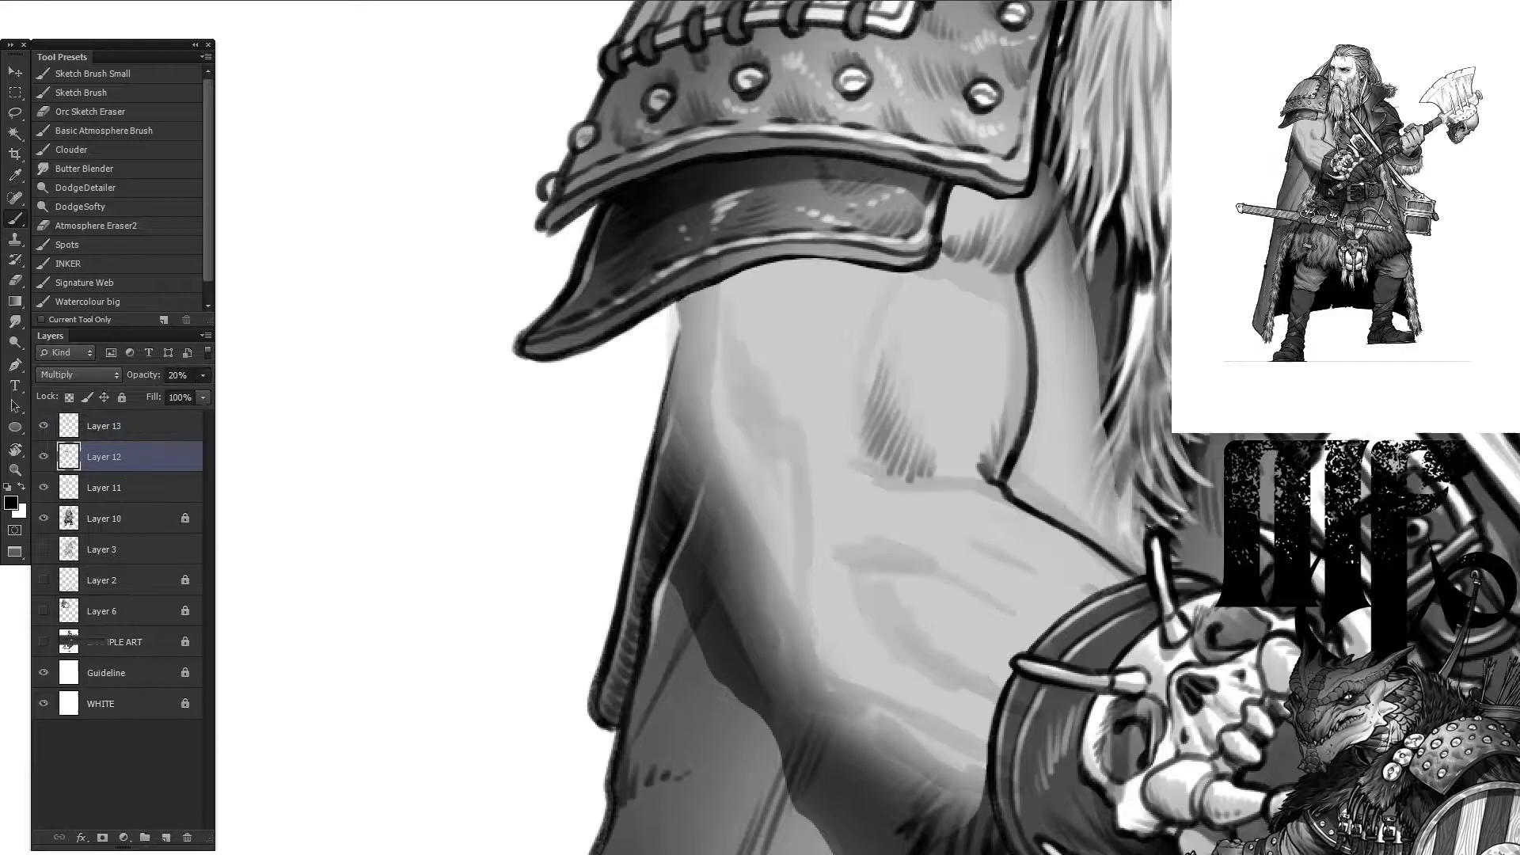
pyautogui.hotkey('alt', ']')
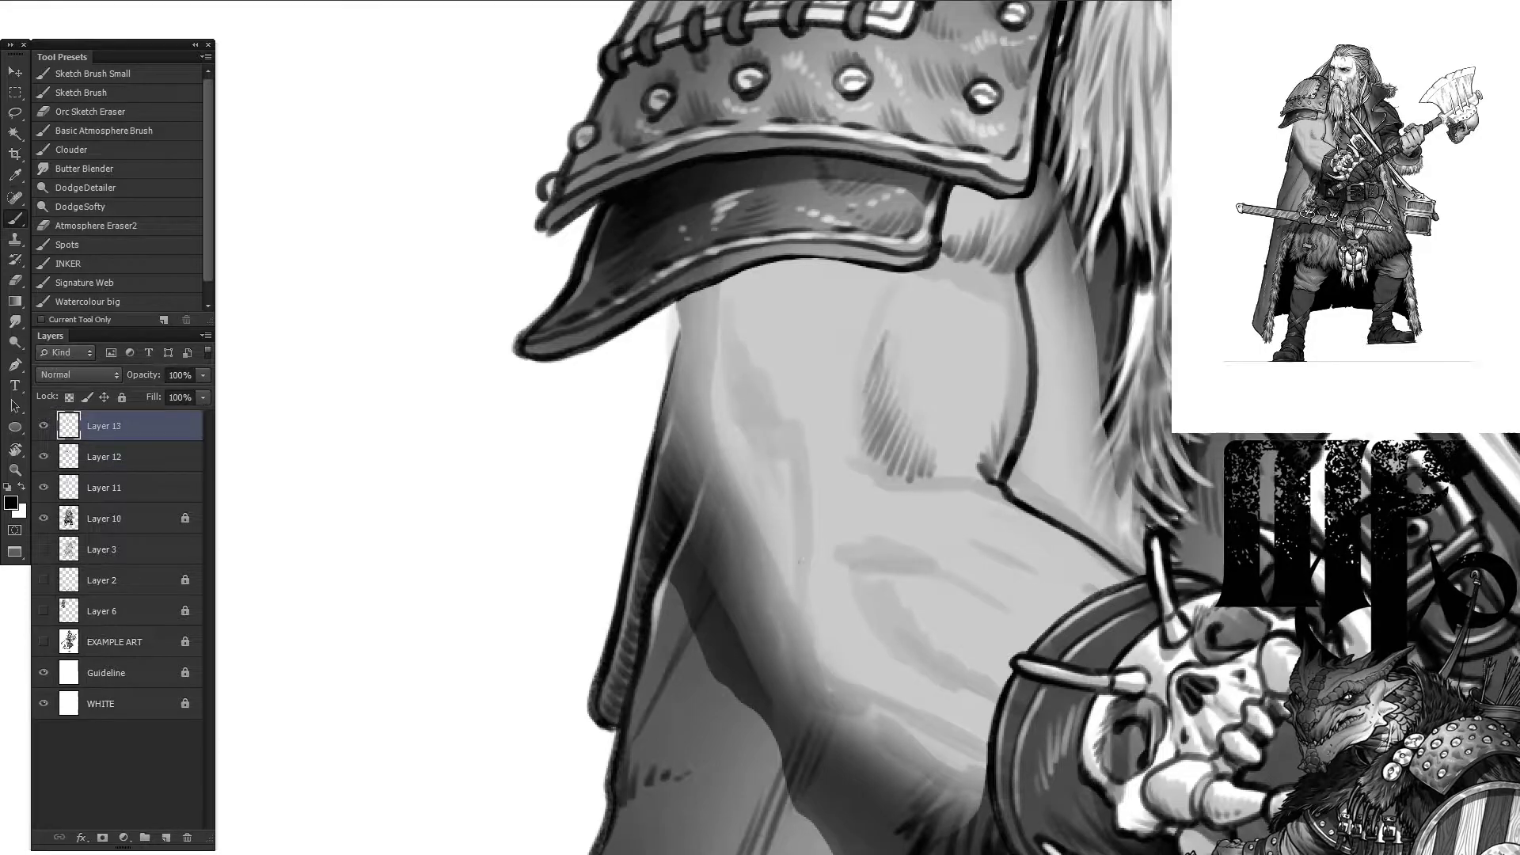
# Step: Hatch the shadows of the upper arm and the elbow area with short ink strokes along the muscles
pyautogui.moveTo(791, 368); pyautogui.dragTo(848, 558)
pyautogui.moveTo(755, 346)
pyautogui.mouseDown()
pyautogui.moveTo(788, 424)
pyautogui.moveTo(751, 436)
pyautogui.mouseUp()
pyautogui.moveTo(683, 285); pyautogui.dragTo(717, 383)
pyautogui.moveTo(697, 318); pyautogui.dragTo(724, 402)
pyautogui.moveTo(789, 457)
pyautogui.mouseDown()
pyautogui.moveTo(763, 433)
pyautogui.moveTo(773, 388)
pyautogui.mouseUp()
pyautogui.moveTo(775, 325); pyautogui.dragTo(800, 395)
pyautogui.moveTo(815, 326)
pyautogui.mouseDown()
pyautogui.moveTo(843, 396)
pyautogui.moveTo(917, 440)
pyautogui.mouseUp()
pyautogui.moveTo(833, 394); pyautogui.dragTo(757, 391)
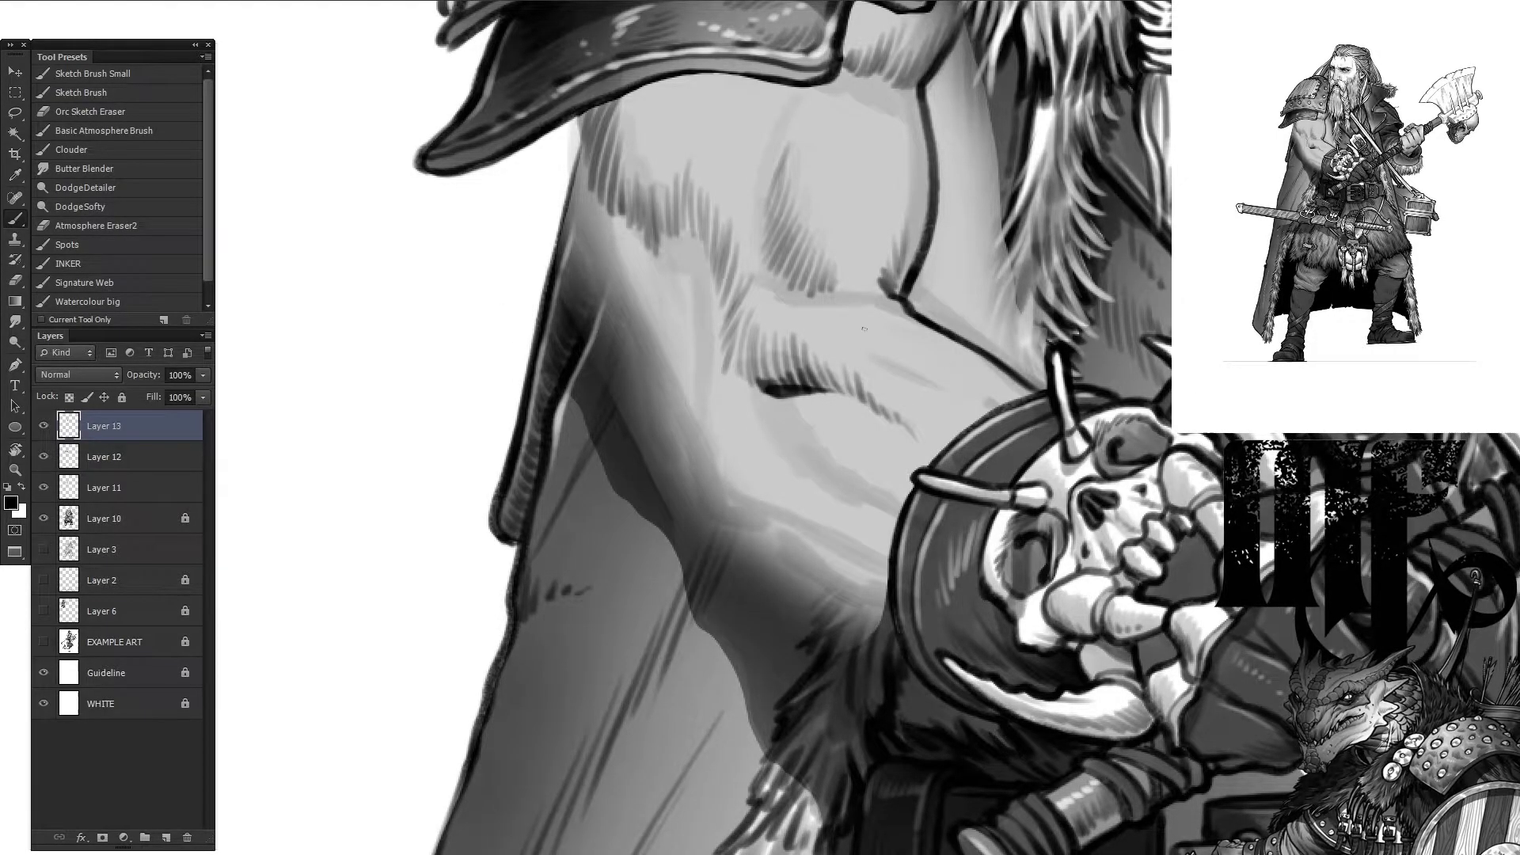
# Step: Ink the crease between upper arm and forearm, and hatch the forearm muscle shadows
pyautogui.moveTo(972, 390); pyautogui.dragTo(1024, 412)
pyautogui.moveTo(874, 351); pyautogui.dragTo(996, 402)
pyautogui.moveTo(909, 313); pyautogui.dragTo(787, 291)
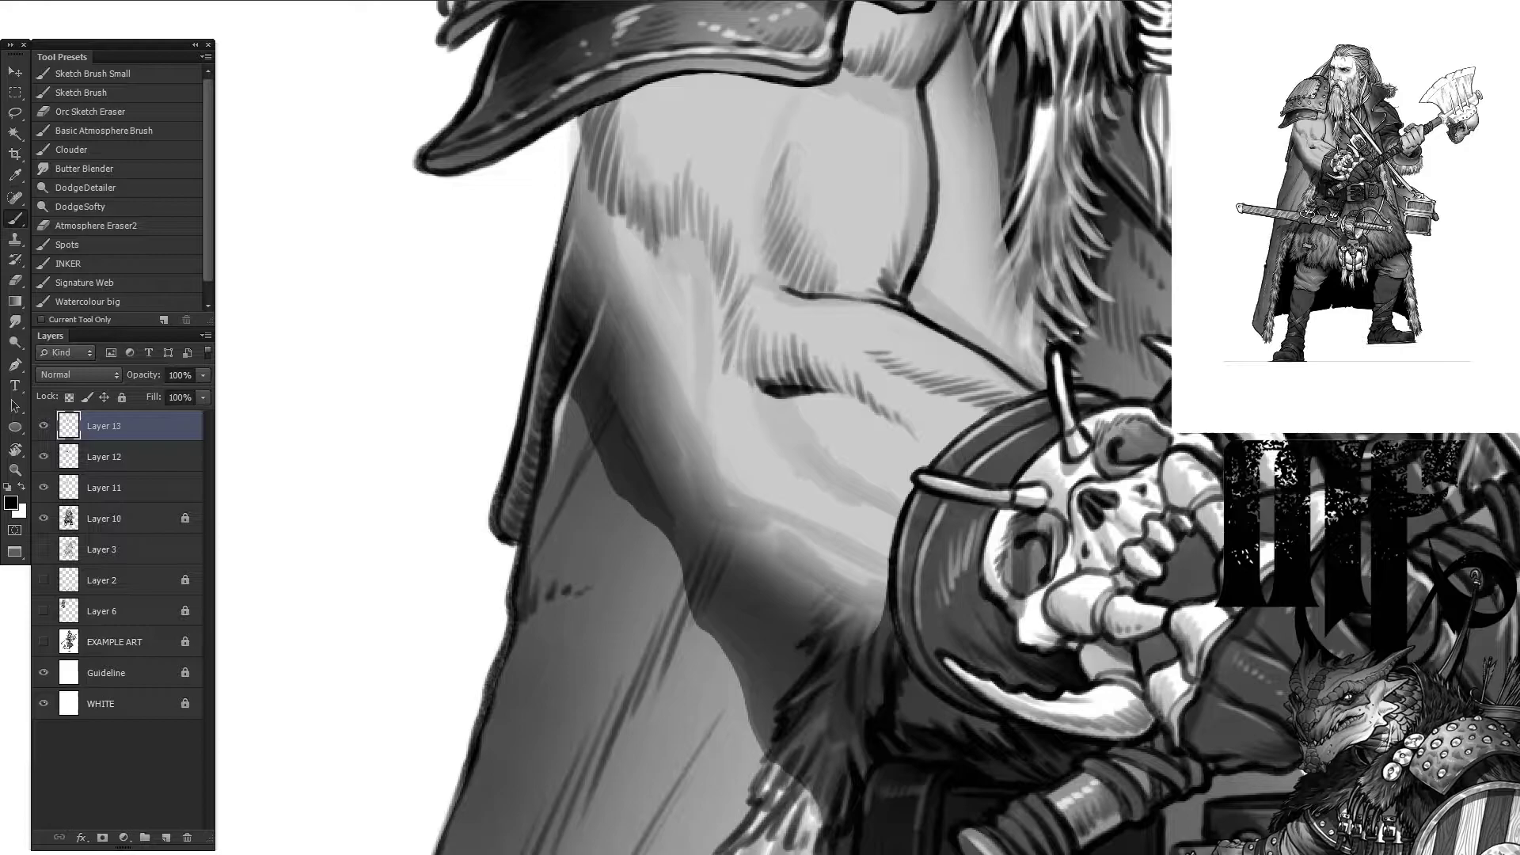
pyautogui.moveTo(871, 475); pyautogui.dragTo(784, 348)
pyautogui.moveTo(713, 257)
pyautogui.mouseDown()
pyautogui.moveTo(730, 336)
pyautogui.moveTo(763, 347)
pyautogui.mouseUp()
pyautogui.moveTo(760, 282); pyautogui.dragTo(827, 367)
pyautogui.moveTo(650, 250); pyautogui.dragTo(689, 347)
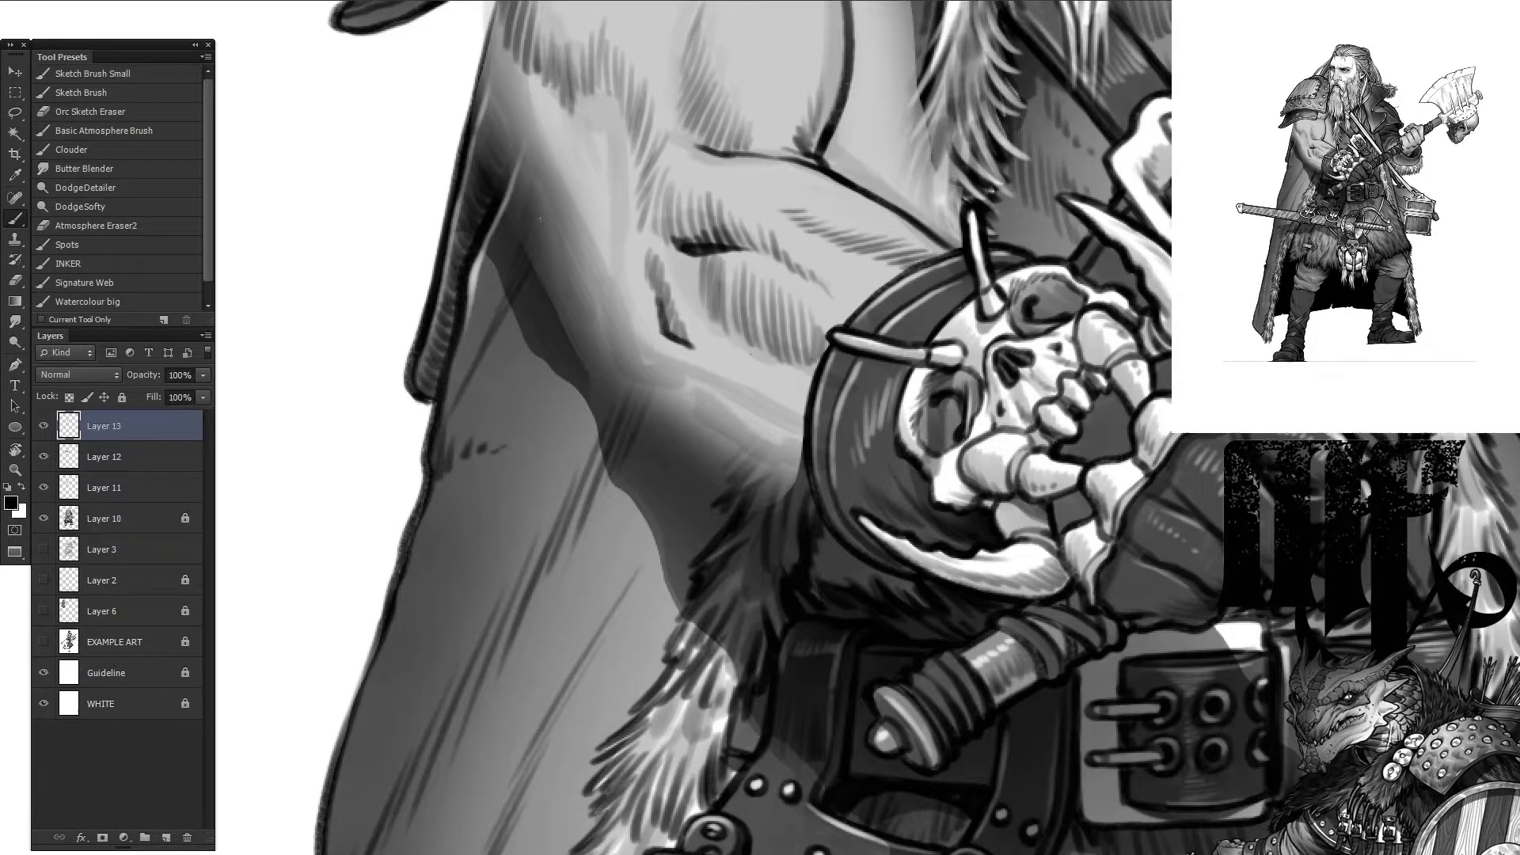
# Step: Ink the arm's outer contour around the elbow and hatch the shading along its edge and lower forearm
pyautogui.moveTo(564, 199); pyautogui.dragTo(636, 365)
pyautogui.moveTo(643, 285)
pyautogui.mouseDown()
pyautogui.moveTo(702, 378)
pyautogui.moveTo(803, 425)
pyautogui.mouseUp()
pyautogui.moveTo(675, 364)
pyautogui.mouseDown()
pyautogui.moveTo(806, 453)
pyautogui.moveTo(749, 405)
pyautogui.moveTo(732, 550)
pyautogui.moveTo(880, 593)
pyautogui.mouseUp()
pyautogui.moveTo(724, 277)
pyautogui.mouseDown()
pyautogui.moveTo(767, 326)
pyautogui.moveTo(796, 479)
pyautogui.mouseUp()
pyautogui.moveTo(776, 310)
pyautogui.mouseDown()
pyautogui.moveTo(832, 477)
pyautogui.moveTo(814, 551)
pyautogui.mouseUp()
pyautogui.moveTo(737, 296); pyautogui.dragTo(792, 478)
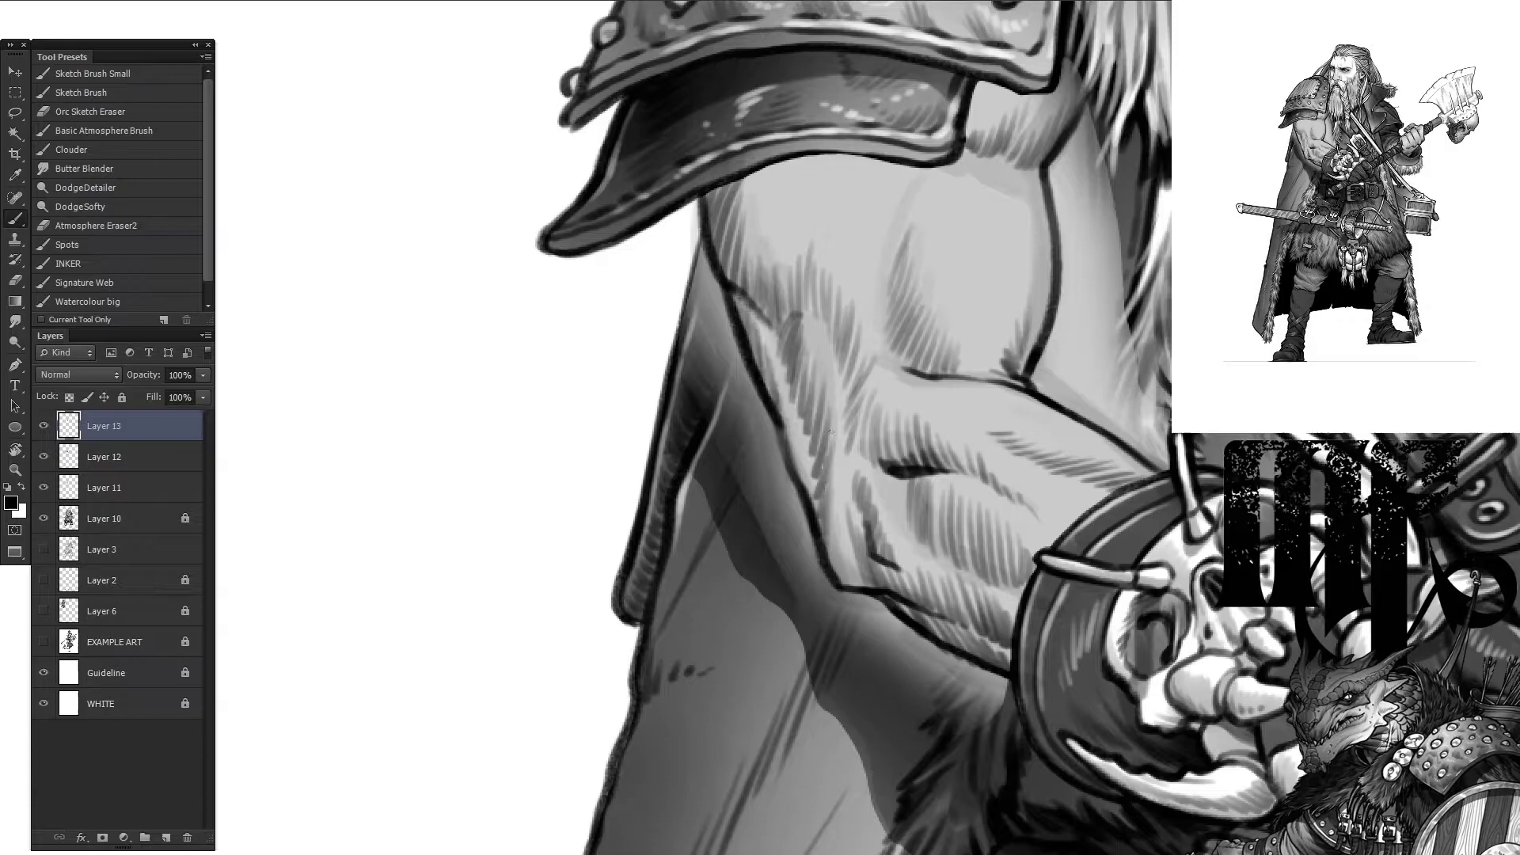
# Step: Block in a narrow armband around the upper arm just below the shoulder guard
pyautogui.scroll(3, 871, 428)
pyautogui.hotkey('ctrl', '+')
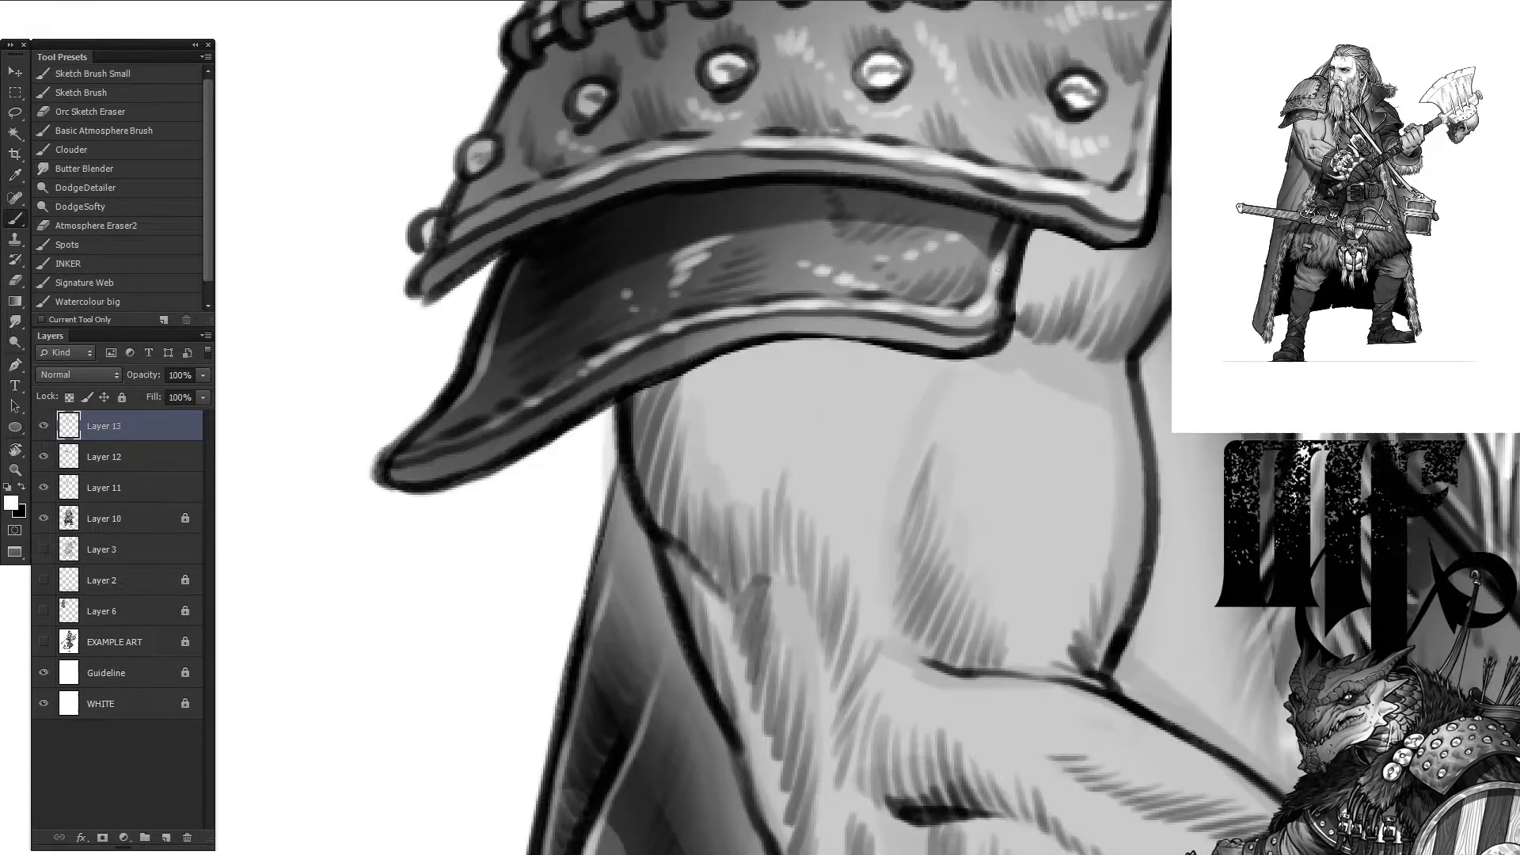
pyautogui.moveTo(629, 396); pyautogui.dragTo(1159, 234)
pyautogui.moveTo(1013, 282); pyautogui.dragTo(1077, 315)
pyautogui.moveTo(1008, 325); pyautogui.dragTo(1167, 437)
pyautogui.moveTo(1152, 372); pyautogui.dragTo(1178, 450)
pyautogui.press('x')
pyautogui.moveTo(1043, 307); pyautogui.dragTo(1165, 392)
pyautogui.moveTo(1099, 350)
pyautogui.mouseDown()
pyautogui.moveTo(1166, 448)
pyautogui.moveTo(1021, 302)
pyautogui.moveTo(1177, 448)
pyautogui.mouseUp()
# Step: Refine the armband with black outlines and light strokes along its edge
pyautogui.press('x')
pyautogui.press('x')
pyautogui.press('x')
pyautogui.press('x')
pyautogui.moveTo(1021, 308)
pyautogui.mouseDown()
pyautogui.moveTo(1168, 453)
pyautogui.moveTo(1116, 384)
pyautogui.moveTo(1164, 456)
pyautogui.mouseUp()
pyautogui.press('x')
pyautogui.press('x')
pyautogui.moveTo(1142, 353); pyautogui.dragTo(1188, 475)
pyautogui.press('x')
pyautogui.moveTo(1066, 326)
pyautogui.mouseDown()
pyautogui.moveTo(1169, 430)
pyautogui.moveTo(1014, 307)
pyautogui.moveTo(1047, 340)
pyautogui.mouseUp()
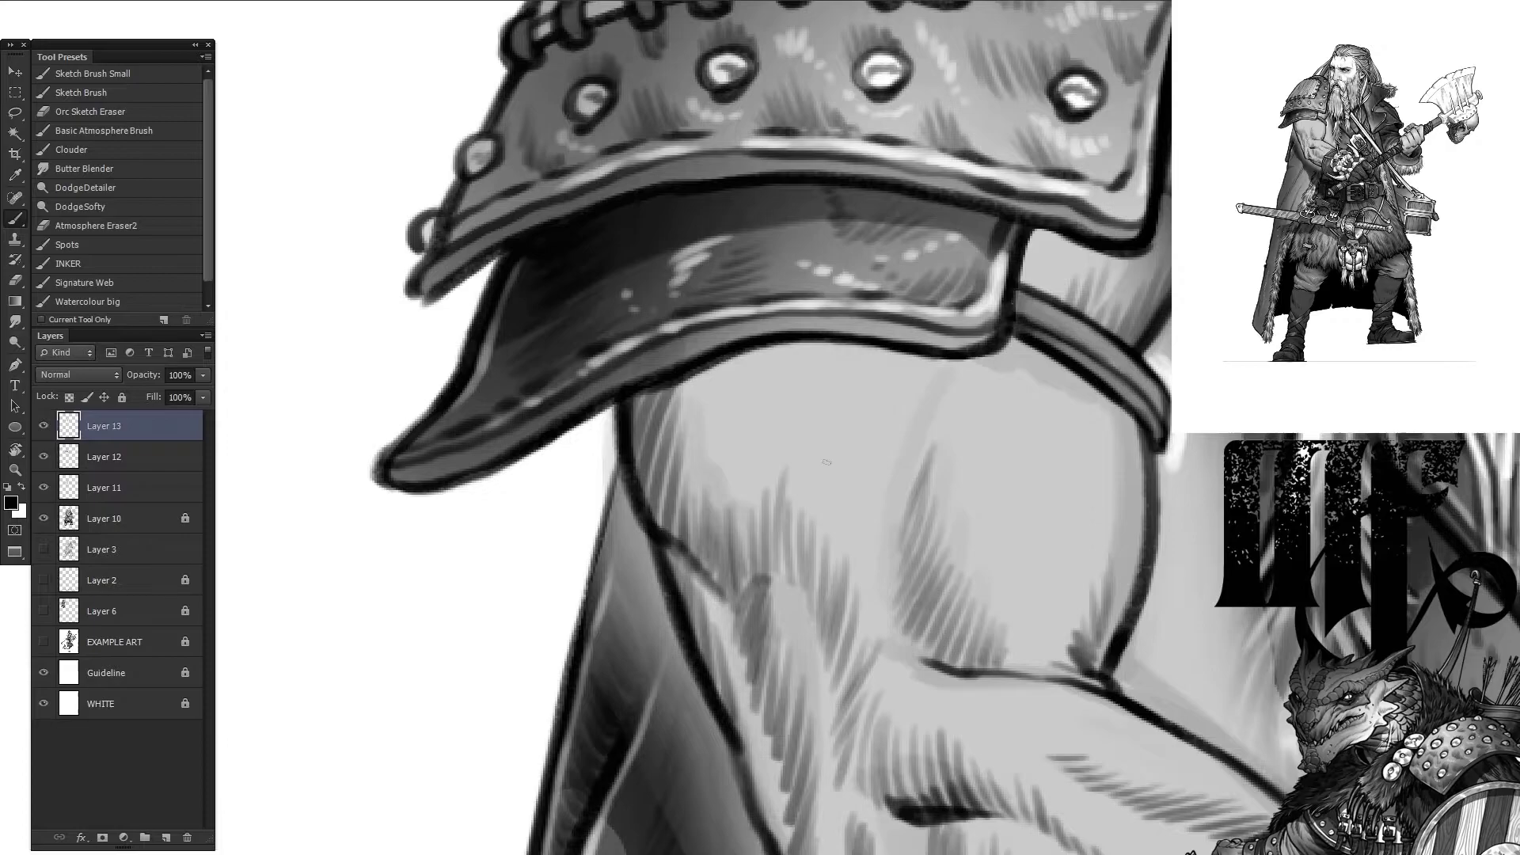
# Step: Extend the biceps hatching, lasso the arm area under the shoulder guard and paint a soft cast shadow inside it
pyautogui.moveTo(928, 403); pyautogui.dragTo(887, 499)
pyautogui.press('l')
pyautogui.moveTo(719, 511); pyautogui.dragTo(1065, 340)
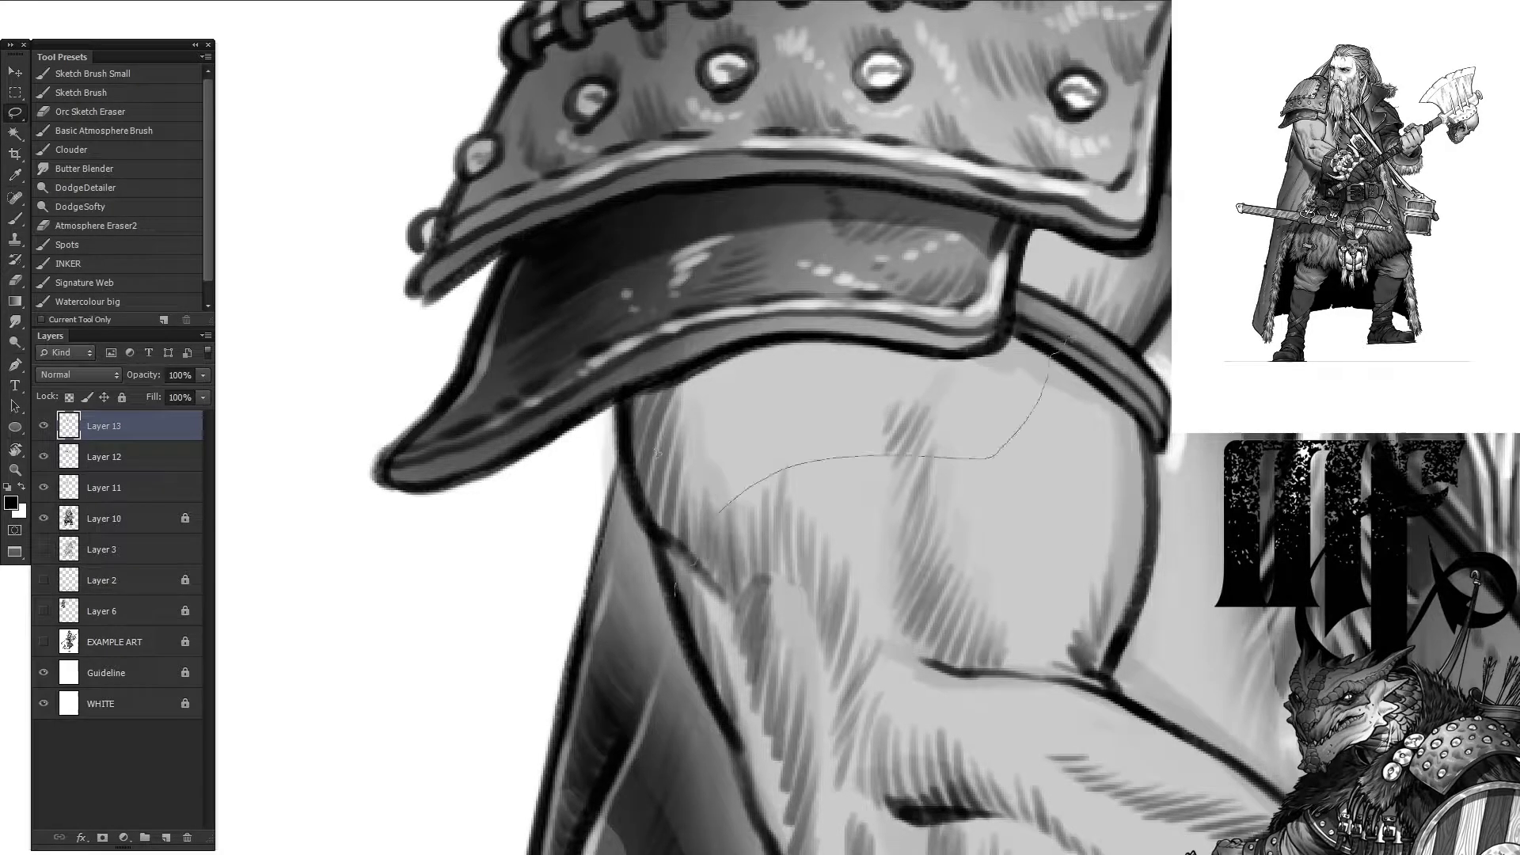
pyautogui.moveTo(1160, 163)
pyautogui.mouseDown()
pyautogui.moveTo(729, 348)
pyautogui.moveTo(669, 586)
pyautogui.mouseUp()
pyautogui.press('b')
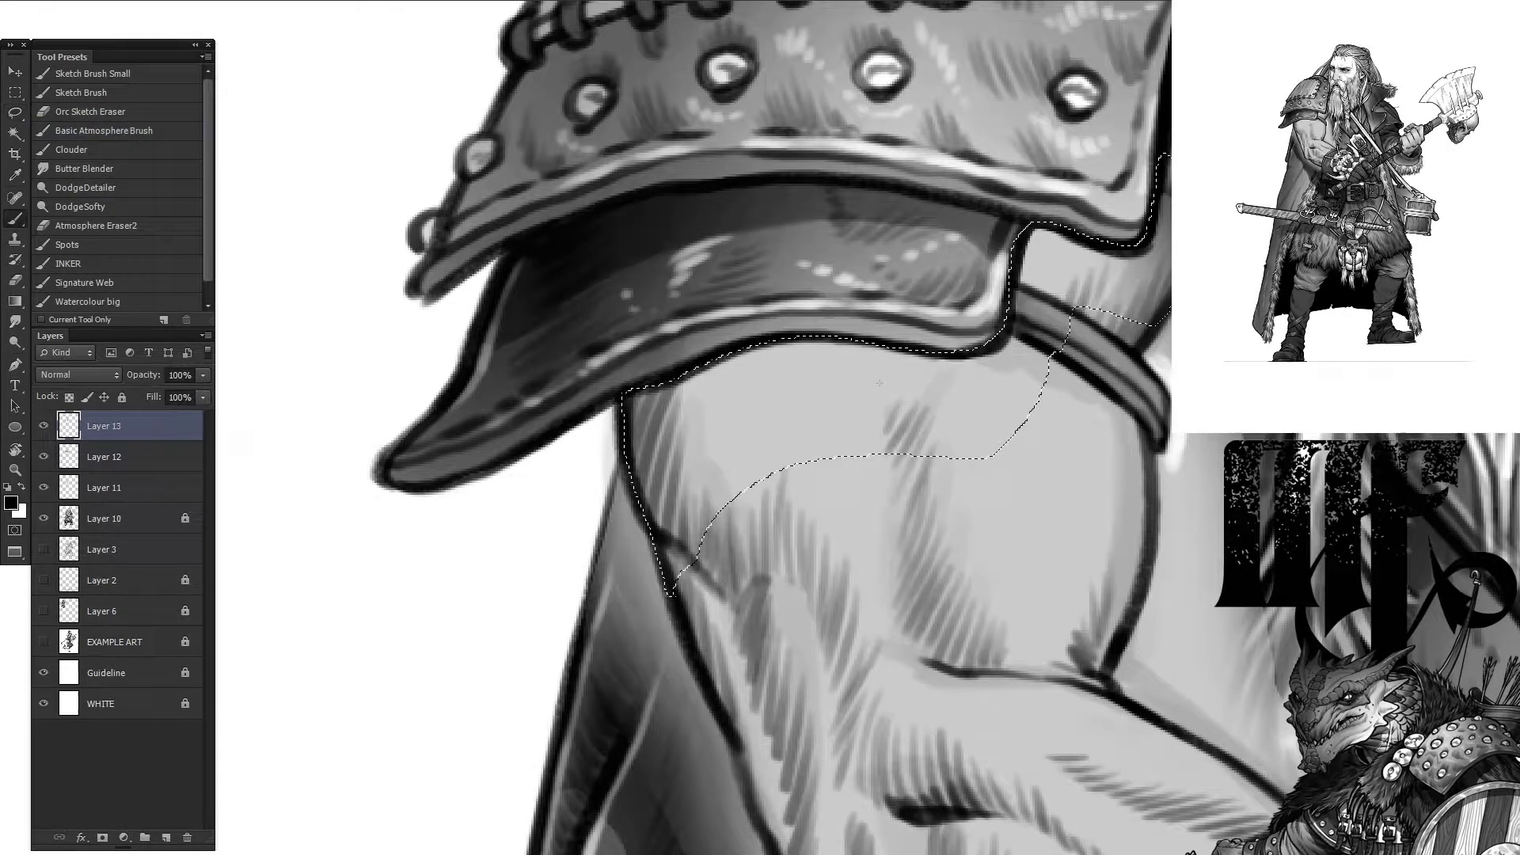
pyautogui.moveTo(1005, 325)
pyautogui.mouseDown()
pyautogui.moveTo(792, 396)
pyautogui.moveTo(990, 372)
pyautogui.moveTo(918, 435)
pyautogui.mouseUp()
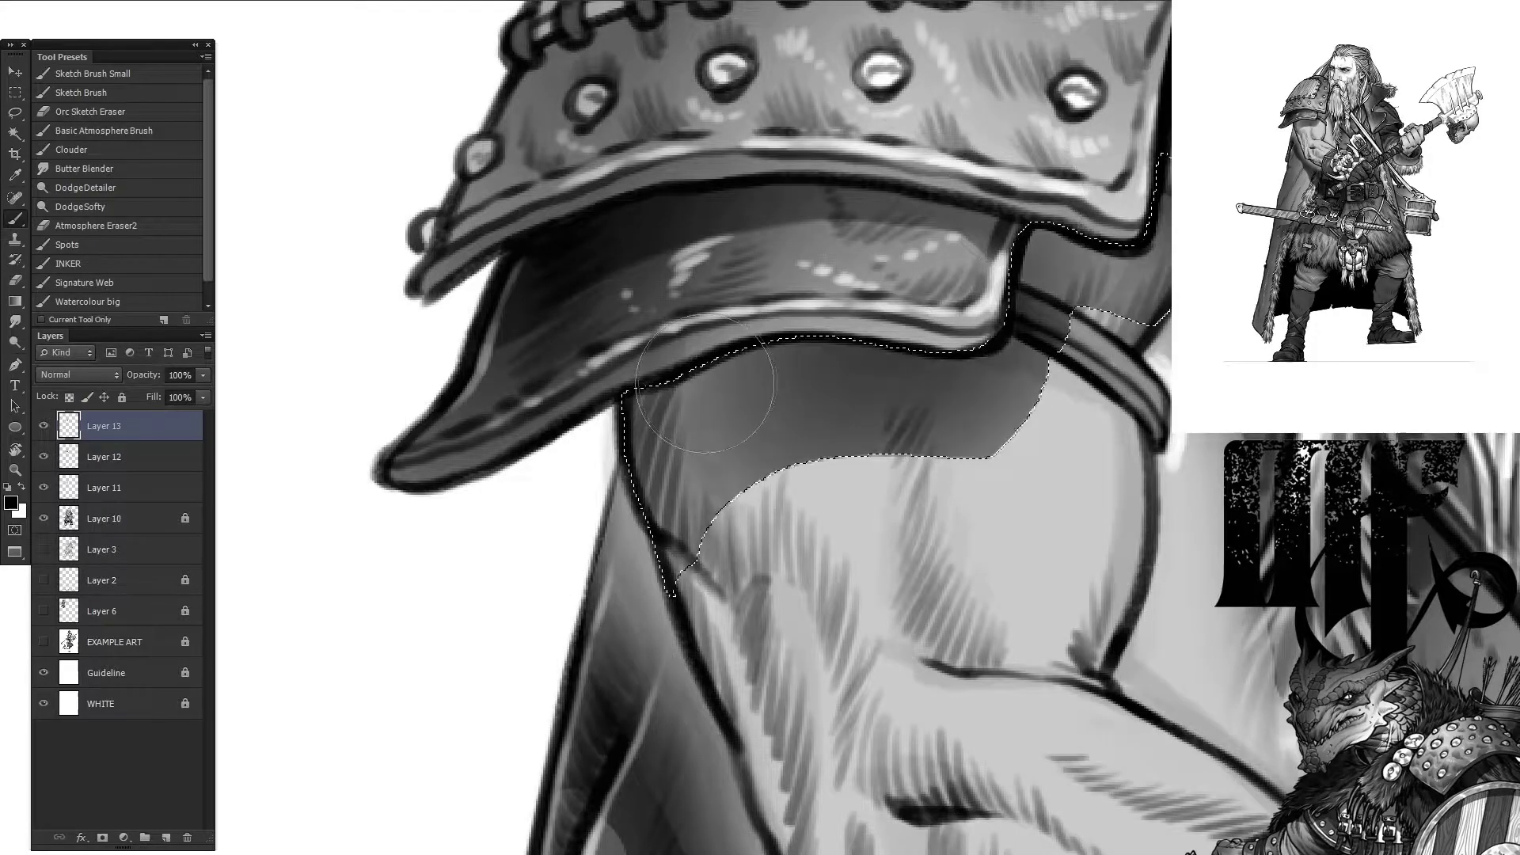
# Step: Lasso the whole bare arm, softly shade its outer edges inside the selection, and deselect
pyautogui.press('l')
pyautogui.moveTo(794, 396)
pyautogui.mouseDown()
pyautogui.moveTo(938, 491)
pyautogui.moveTo(744, 645)
pyautogui.moveTo(832, 339)
pyautogui.mouseUp()
pyautogui.moveTo(1002, 332)
pyautogui.mouseDown()
pyautogui.moveTo(1152, 491)
pyautogui.moveTo(1101, 685)
pyautogui.moveTo(1001, 333)
pyautogui.mouseUp()
pyautogui.scroll(-4, 791, 475)
pyautogui.moveTo(618, 87)
pyautogui.mouseDown()
pyautogui.moveTo(728, 443)
pyautogui.moveTo(903, 720)
pyautogui.moveTo(1061, 799)
pyautogui.mouseUp()
pyautogui.scroll(-2, 1061, 800)
pyautogui.press('b')
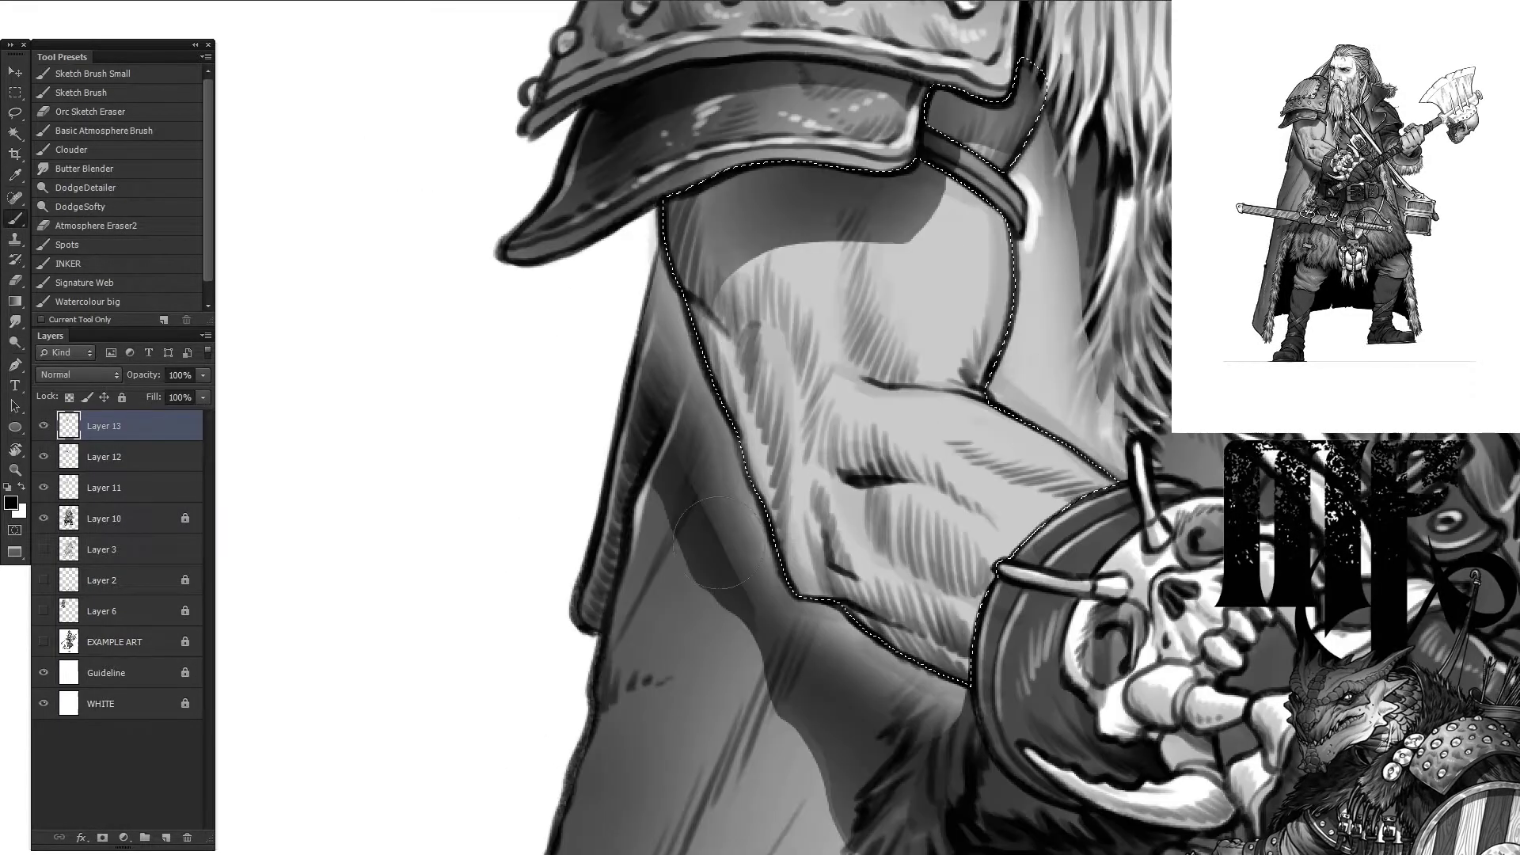
pyautogui.moveTo(719, 542)
pyautogui.mouseDown()
pyautogui.moveTo(871, 633)
pyautogui.moveTo(1029, 515)
pyautogui.moveTo(728, 380)
pyautogui.moveTo(1120, 819)
pyautogui.mouseUp()
pyautogui.hotkey('ctrl', 'd')
# Step: On Layer 11, lasso the cloak areas around the arm and darken them with soft shading
pyautogui.scroll(-4, 792, 475)
pyautogui.click(103, 488)
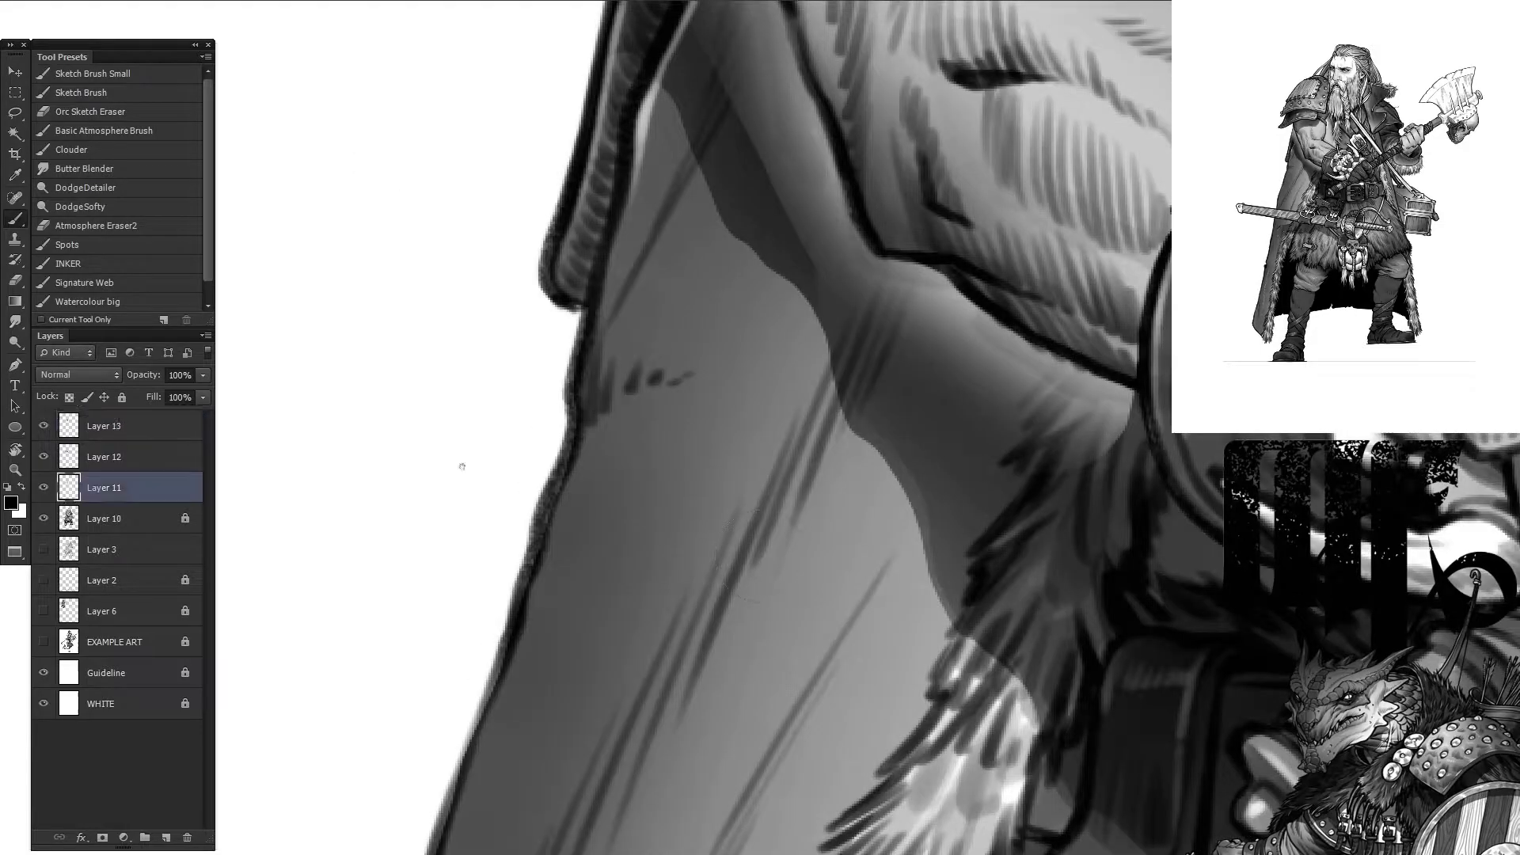
pyautogui.press('l')
pyautogui.scroll(3, 752, 190)
pyautogui.moveTo(735, 215); pyautogui.dragTo(768, 158)
pyautogui.moveTo(645, 604); pyautogui.dragTo(376, 387)
pyautogui.moveTo(744, 677)
pyautogui.mouseDown()
pyautogui.moveTo(1049, 619)
pyautogui.moveTo(538, 677)
pyautogui.mouseUp()
pyautogui.scroll(6, 606, 643)
pyautogui.moveTo(976, 194); pyautogui.dragTo(894, 614)
pyautogui.scroll(-3, 895, 614)
# Step: Paint the cloak beside the arm in sampled grey with the Sketch Brush, and erase the armband's stray white edge on Layer 13
pyautogui.click(81, 93)
pyautogui.keyDown('alt'); pyautogui.click(829, 492); pyautogui.keyUp('alt')
pyautogui.moveTo(815, 459); pyautogui.dragTo(887, 527)
pyautogui.moveTo(804, 427); pyautogui.dragTo(886, 538)
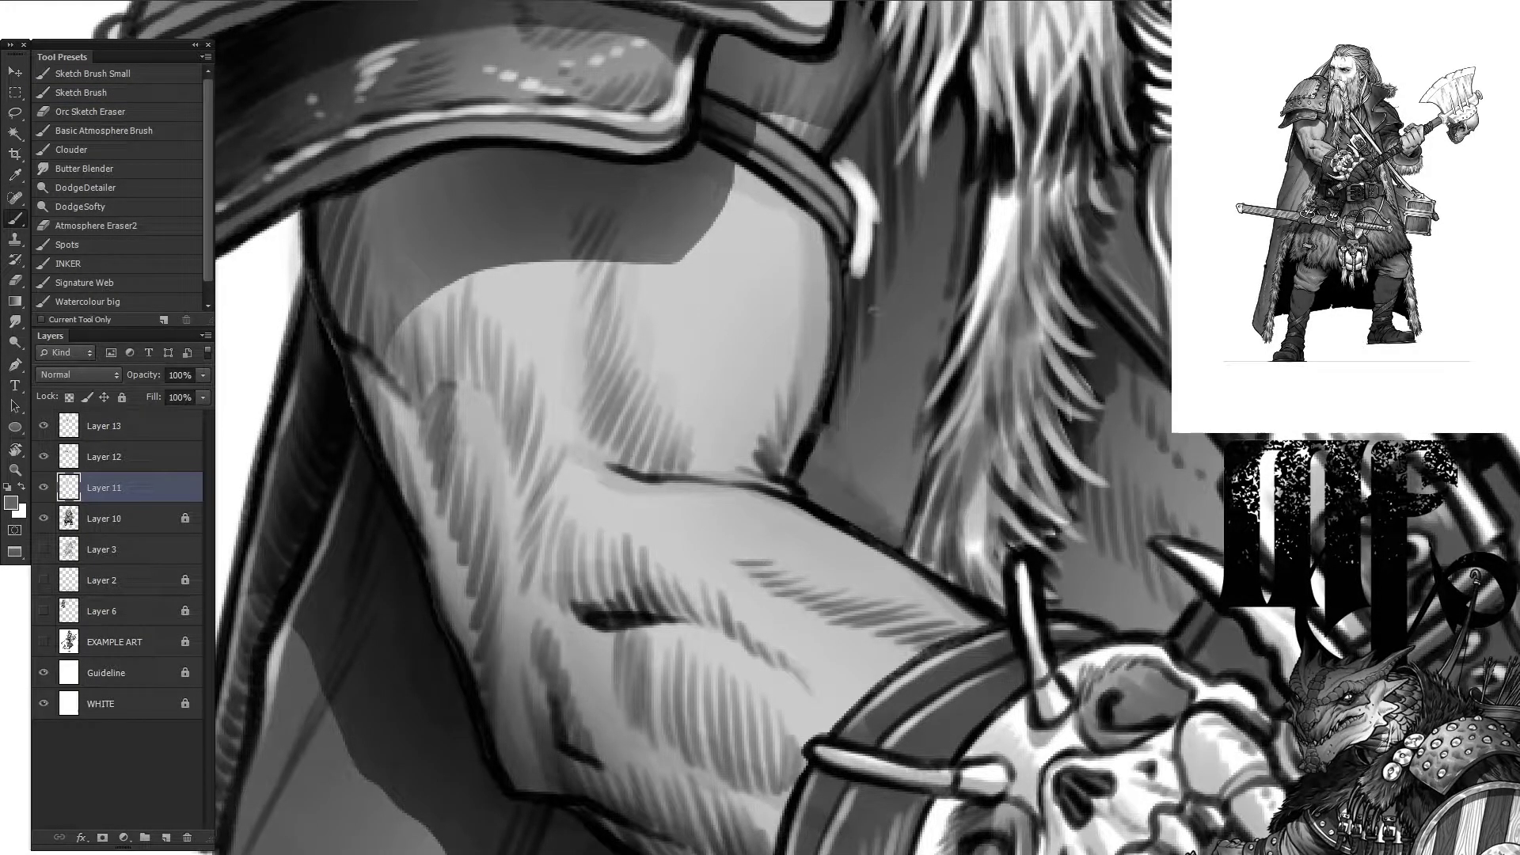
pyautogui.press('e')
pyautogui.hotkey('alt', ']')
pyautogui.hotkey('alt', ']')
pyautogui.moveTo(864, 183)
pyautogui.mouseDown()
pyautogui.moveTo(859, 281)
pyautogui.moveTo(831, 225)
pyautogui.mouseUp()
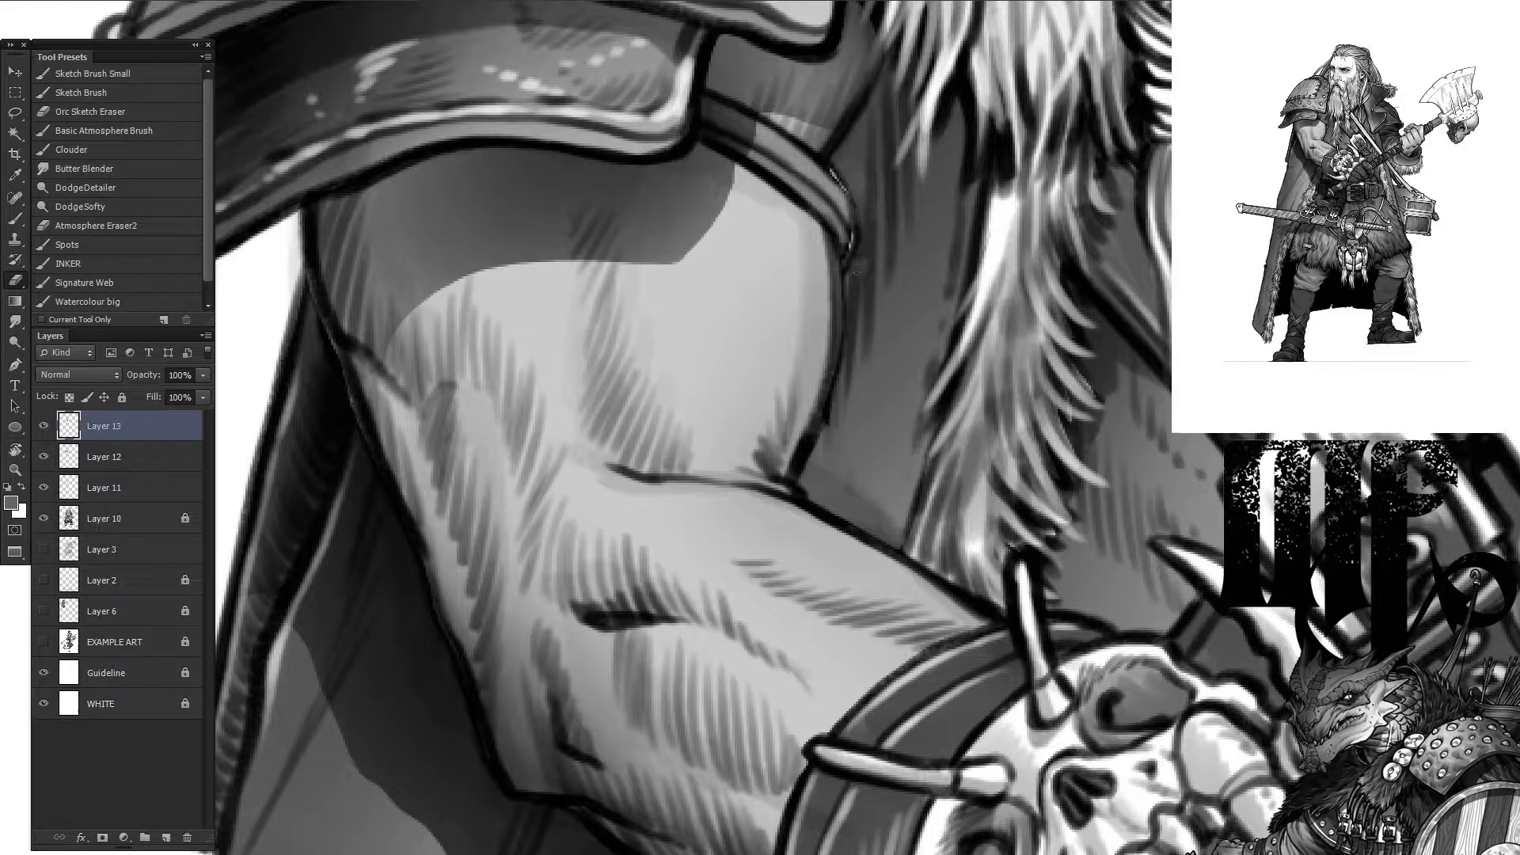
pyautogui.scroll(-3, 665, 301)
pyautogui.hotkey('ctrl', 'e')
pyautogui.hotkey('ctrl', 'e')
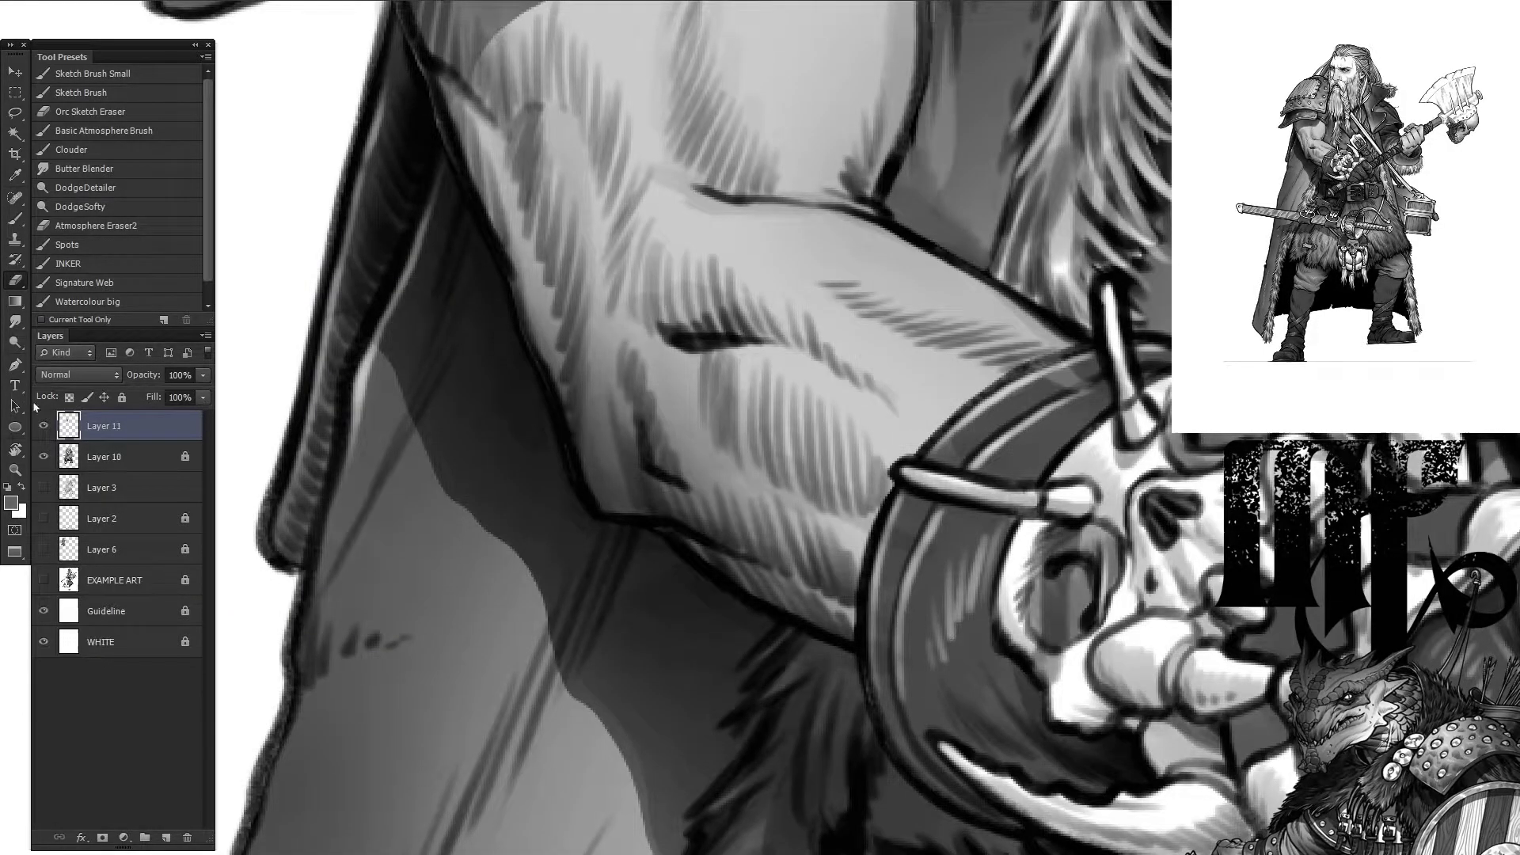
pyautogui.hotkey('ctrl', 'alt', 'z')
pyautogui.hotkey('ctrl', 'alt', 'z')
pyautogui.hotkey('ctrl', 'alt', 'z')
pyautogui.hotkey('ctrl', 'alt', 'z')
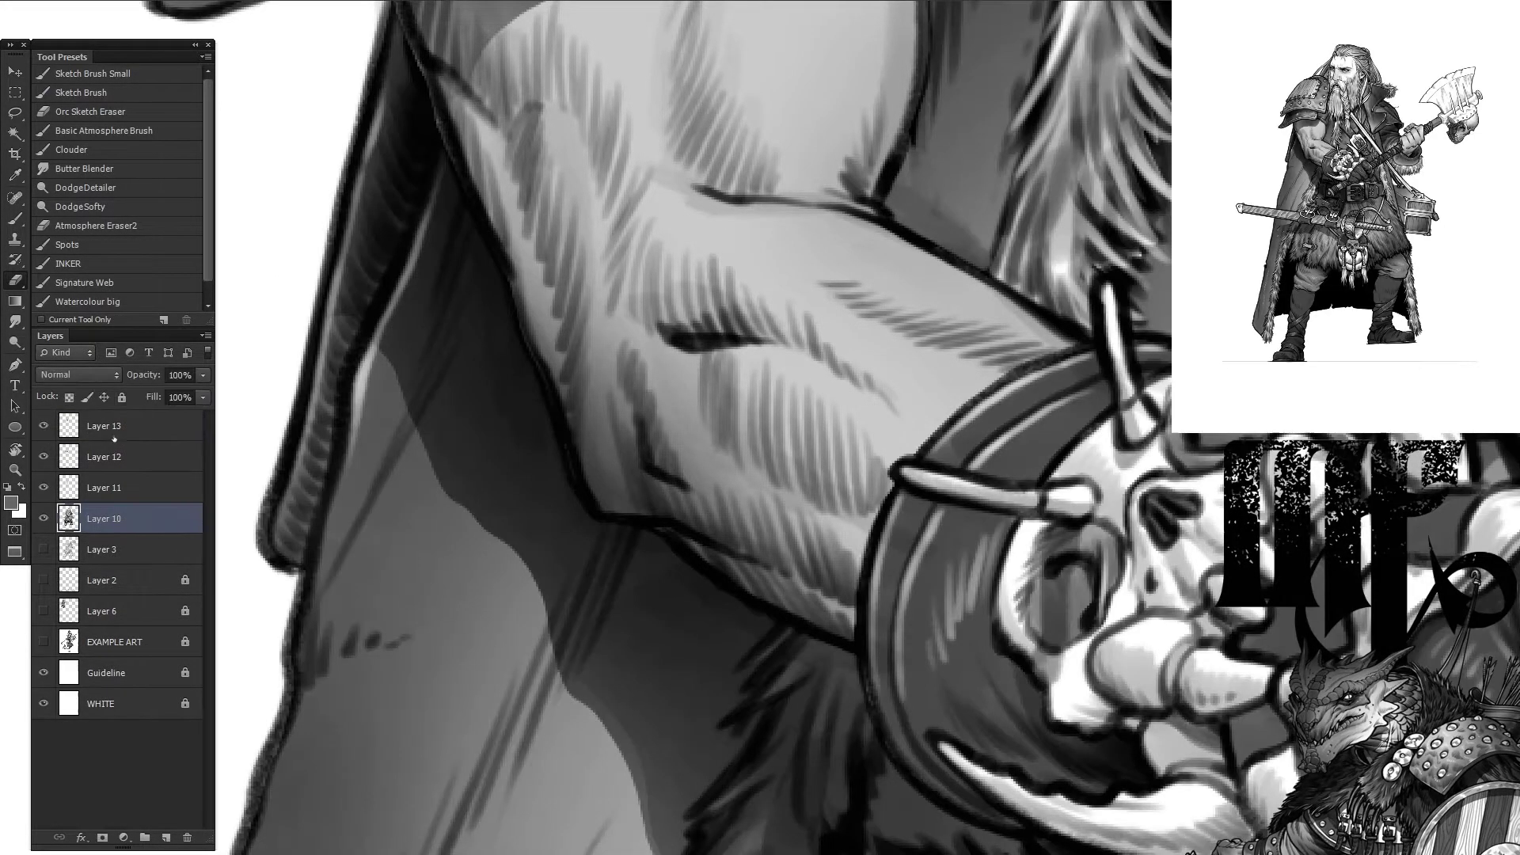
# Step: Merge the three arm layers and the main character layer into one layer
pyautogui.keyDown('shift'); pyautogui.click(114, 438); pyautogui.keyUp('shift')
pyautogui.hotkey('ctrl', 'e')
# Step: Hatch the cloak behind the arm's inner contour in default black, with white accents beside the armband
pyautogui.scroll(5, 532, 206)
pyautogui.press('b')
pyautogui.press('d')
pyautogui.moveTo(1009, 262)
pyautogui.mouseDown()
pyautogui.moveTo(950, 395)
pyautogui.moveTo(918, 665)
pyautogui.mouseUp()
pyautogui.moveTo(1022, 202); pyautogui.dragTo(969, 427)
pyautogui.moveTo(962, 558); pyautogui.dragTo(942, 688)
pyautogui.moveTo(1006, 484)
pyautogui.mouseDown()
pyautogui.moveTo(1029, 748)
pyautogui.moveTo(942, 376)
pyautogui.mouseUp()
pyautogui.press('x')
pyautogui.moveTo(1029, 399)
pyautogui.mouseDown()
pyautogui.moveTo(950, 451)
pyautogui.moveTo(895, 369)
pyautogui.mouseUp()
pyautogui.press('x')
pyautogui.press('x')
pyautogui.moveTo(1025, 384); pyautogui.dragTo(946, 443)
pyautogui.press('x')
pyautogui.moveTo(1014, 356); pyautogui.dragTo(950, 451)
# Step: Add thin white edge highlights along the arm's outer contour and its muscle folds
pyautogui.moveTo(400, 436); pyautogui.dragTo(752, 614)
pyautogui.moveTo(823, 547); pyautogui.dragTo(804, 665)
pyautogui.press('x')
pyautogui.moveTo(760, 392); pyautogui.dragTo(744, 475)
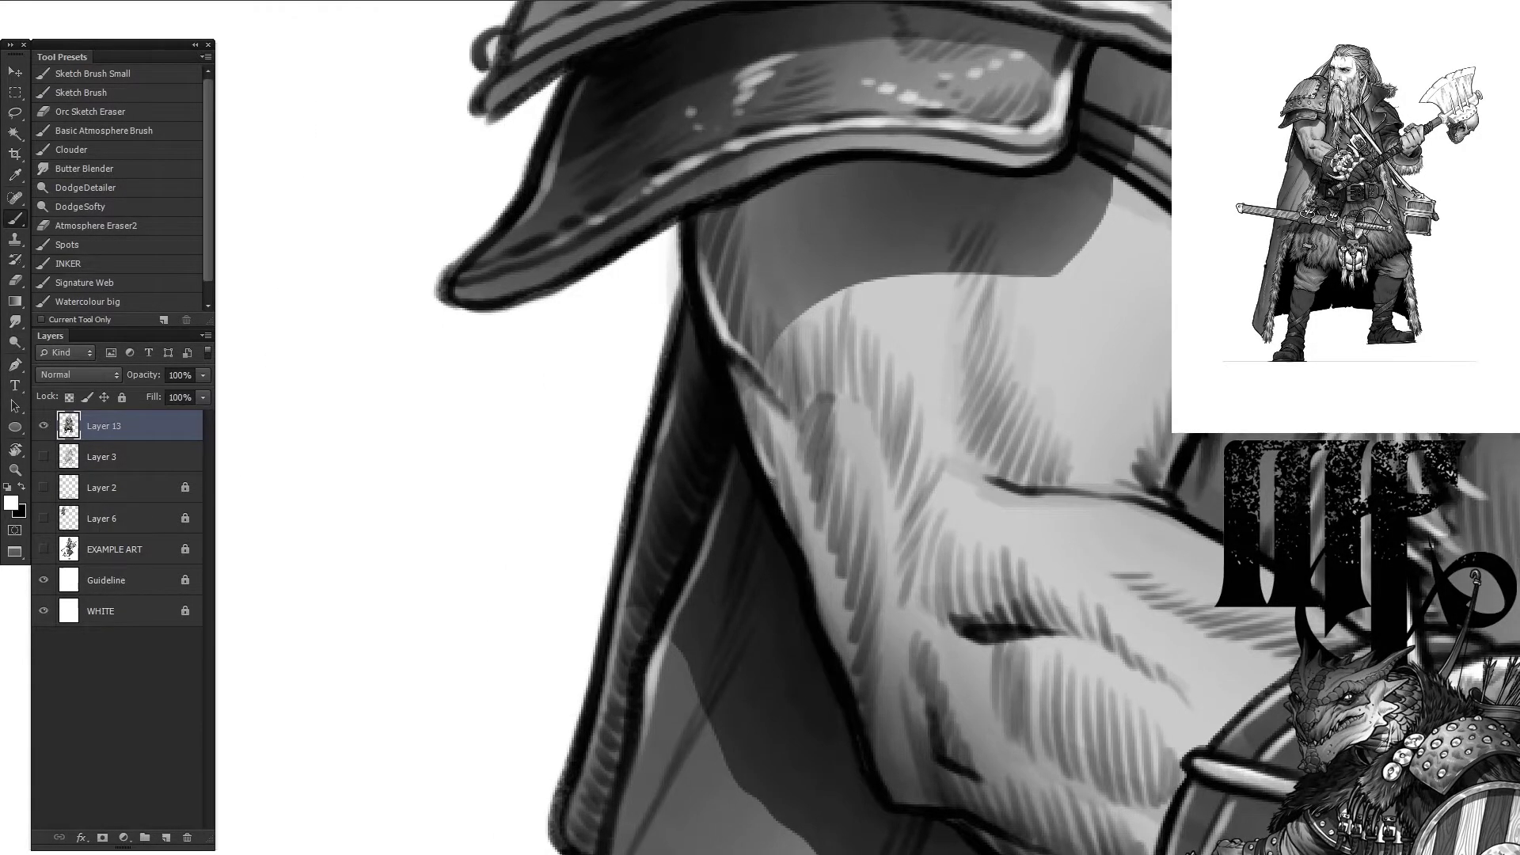
pyautogui.moveTo(855, 475); pyautogui.dragTo(776, 704)
pyautogui.moveTo(950, 649); pyautogui.dragTo(824, 332)
pyautogui.moveTo(753, 372); pyautogui.dragTo(721, 463)
pyautogui.moveTo(829, 491); pyautogui.dragTo(926, 558)
pyautogui.moveTo(824, 372); pyautogui.dragTo(802, 429)
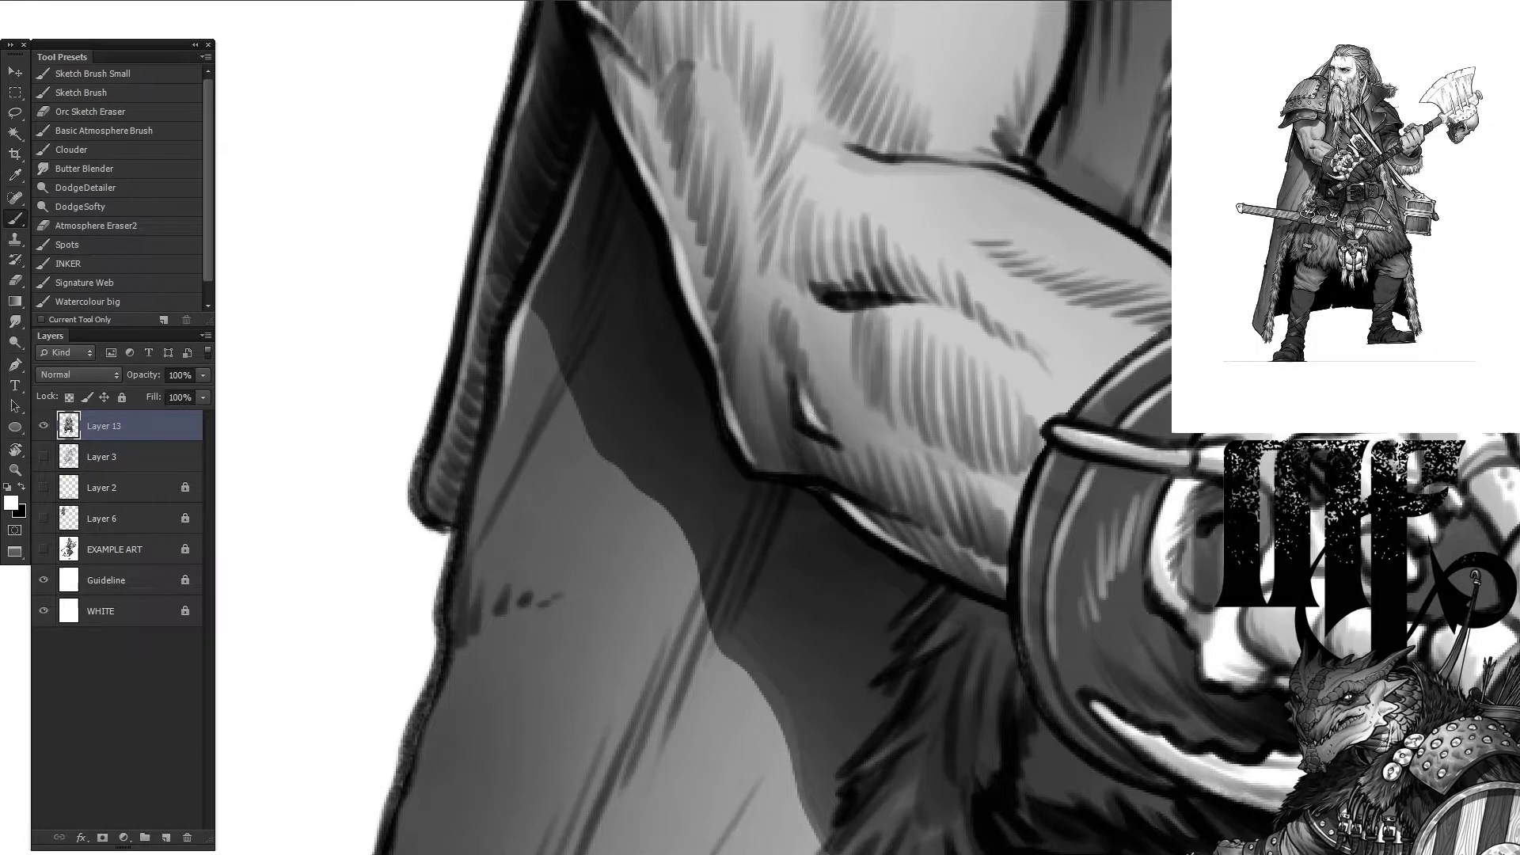
# Step: Deepen the elbow crease and its surrounding shadow with dark hatching
pyautogui.moveTo(736, 312); pyautogui.dragTo(760, 467)
pyautogui.moveTo(828, 383); pyautogui.dragTo(764, 466)
pyautogui.moveTo(893, 493); pyautogui.dragTo(823, 445)
# Step: Hatch white highlights across the top of the forearm and beside the elbow crease
pyautogui.press('x')
pyautogui.moveTo(1140, 305); pyautogui.dragTo(1025, 360)
pyautogui.moveTo(1140, 253); pyautogui.dragTo(1017, 309)
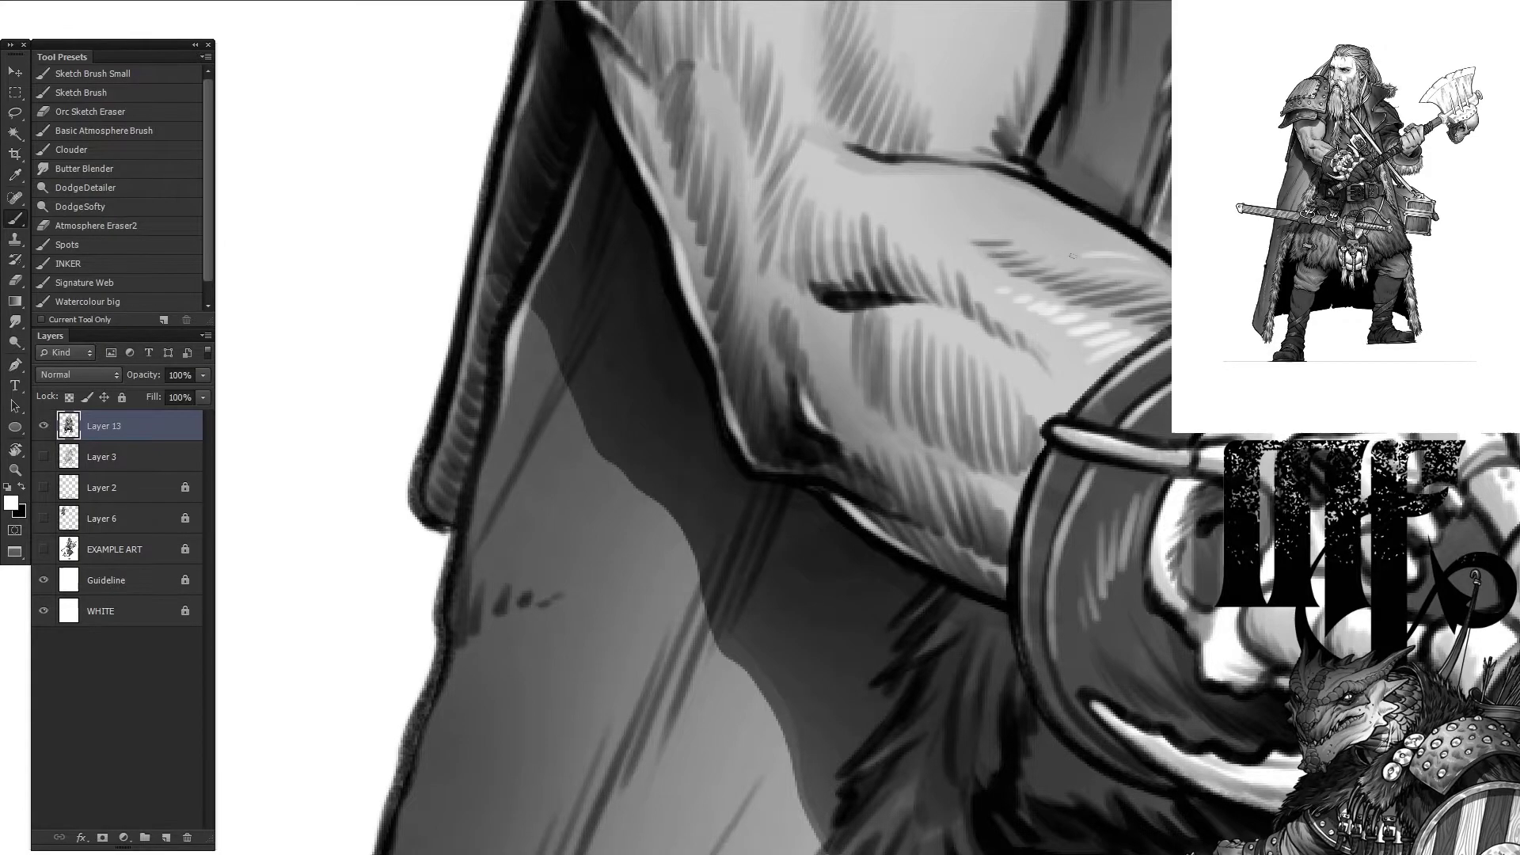
pyautogui.moveTo(1120, 210); pyautogui.dragTo(942, 186)
pyautogui.moveTo(962, 162); pyautogui.dragTo(863, 170)
pyautogui.moveTo(825, 308); pyautogui.dragTo(890, 438)
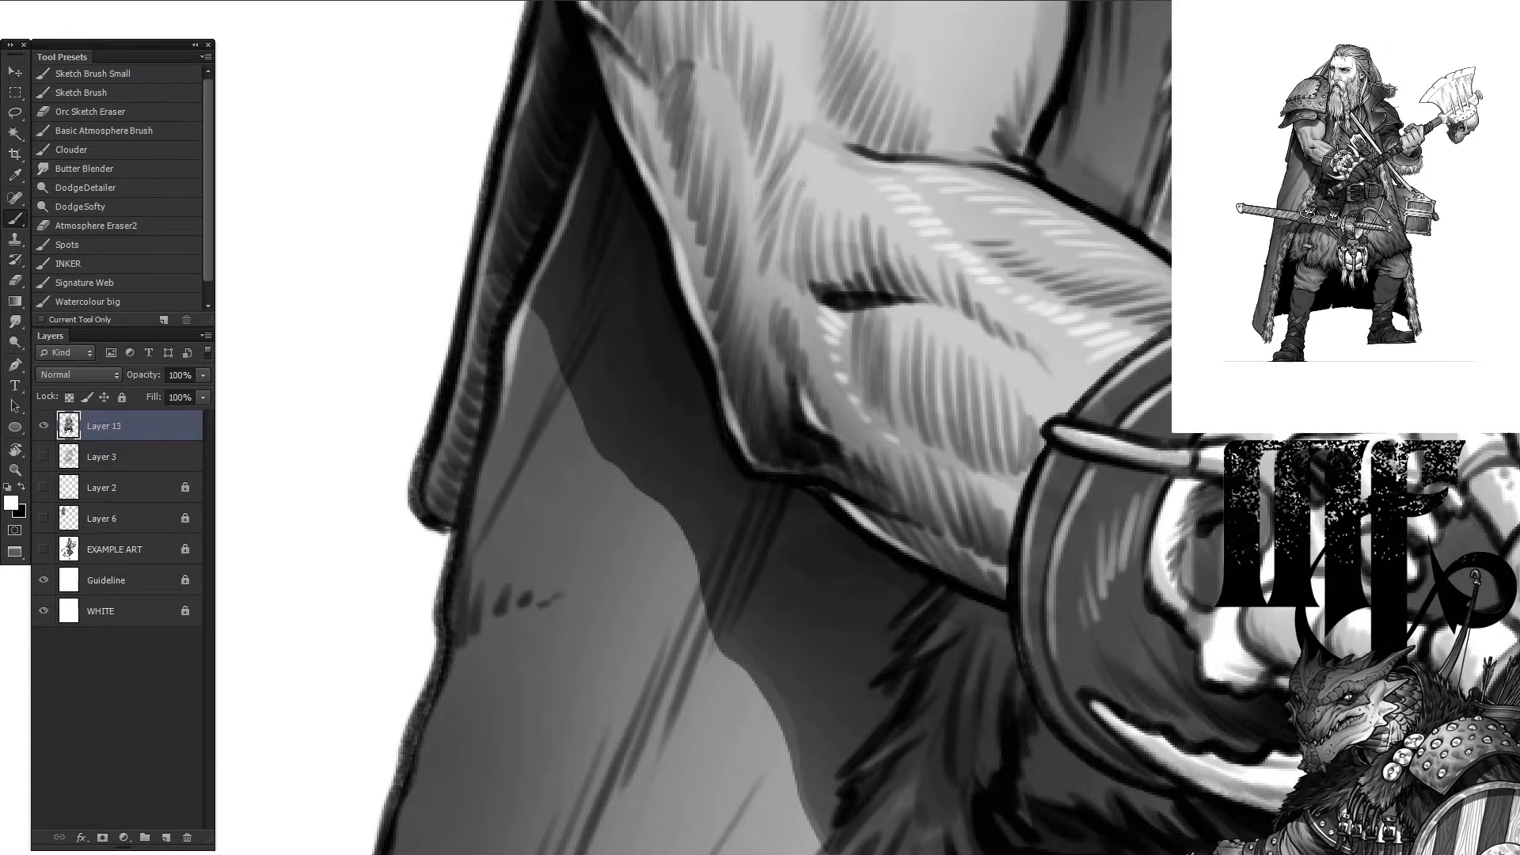
# Step: Hatch a white highlight along the inner side of the biceps
pyautogui.scroll(3, 980, 271)
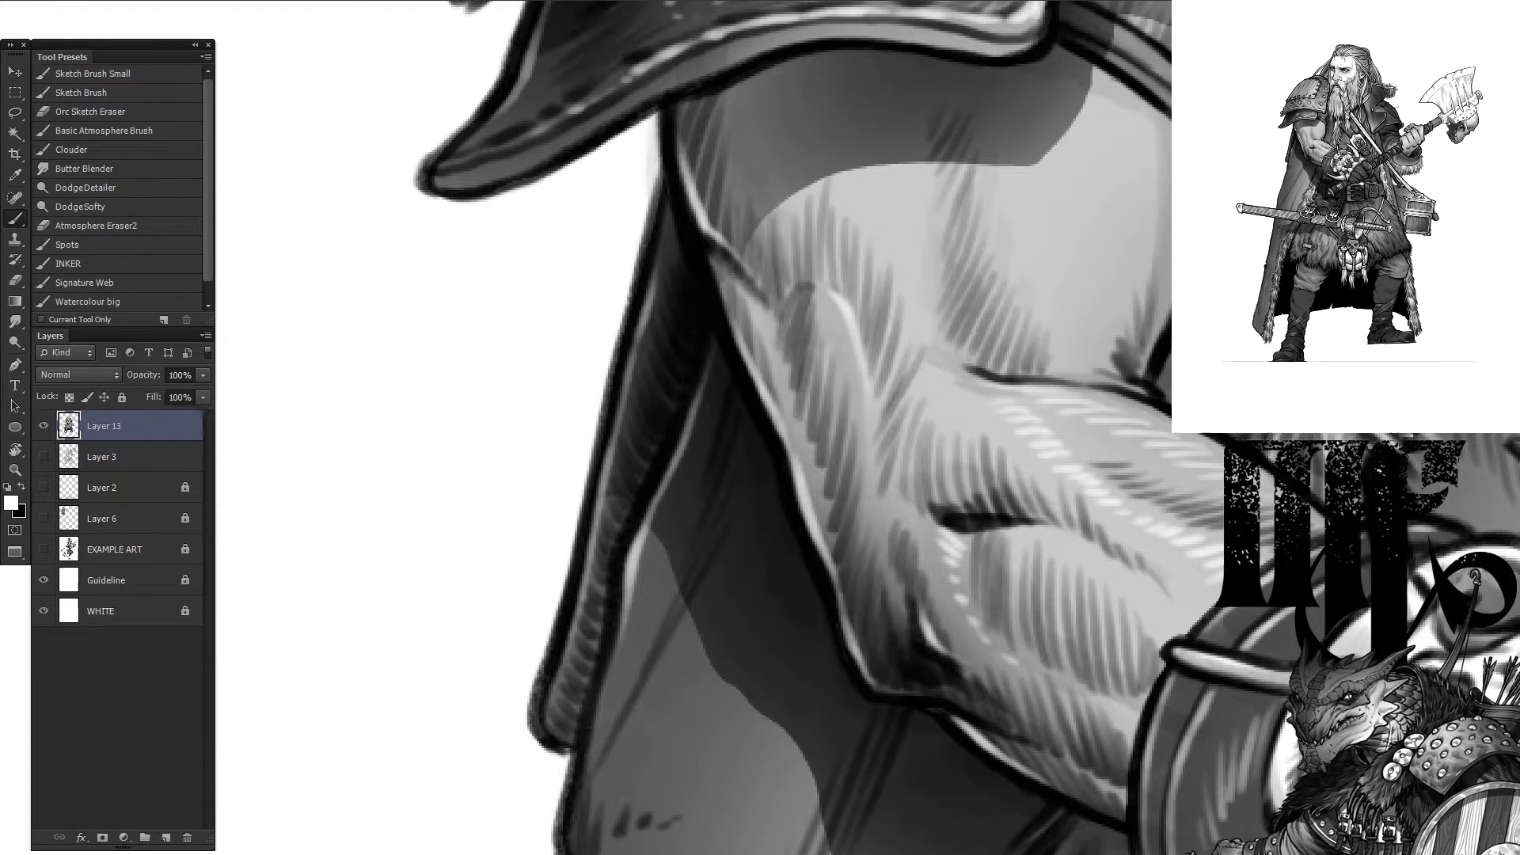
pyautogui.moveTo(1133, 190); pyautogui.dragTo(1069, 325)
pyautogui.scroll(-2, 1074, 281)
# Step: Darken the armband and hatch the cloak between the arm and the fur trim in black
pyautogui.press('x')
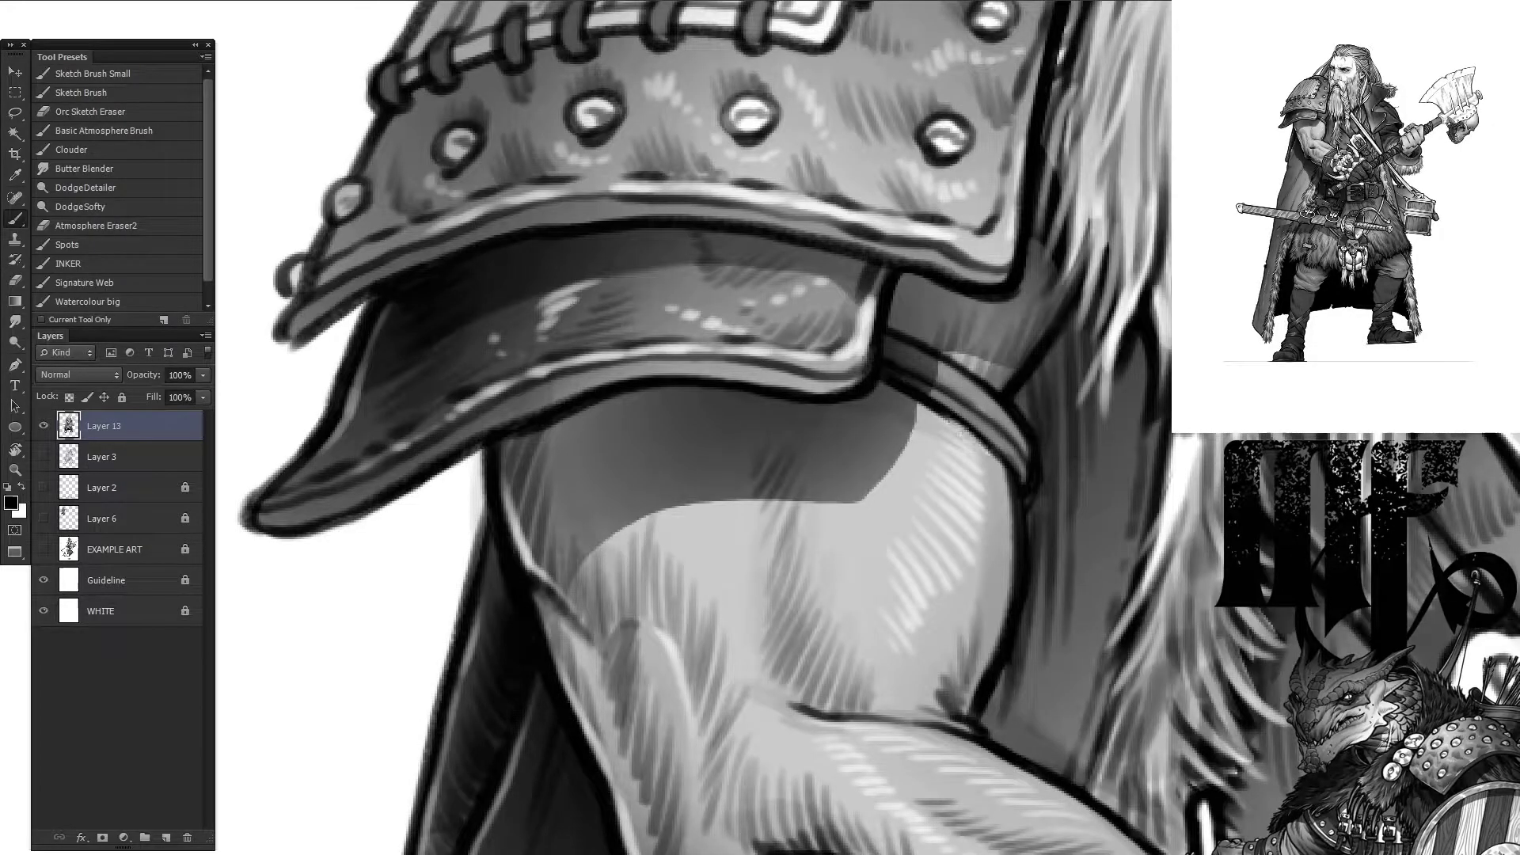
pyautogui.moveTo(1006, 365); pyautogui.dragTo(919, 475)
pyautogui.moveTo(910, 341); pyautogui.dragTo(891, 374)
pyautogui.moveTo(1085, 252)
pyautogui.mouseDown()
pyautogui.moveTo(1053, 305)
pyautogui.moveTo(863, 65)
pyautogui.mouseUp()
pyautogui.moveTo(1116, 365); pyautogui.dragTo(1081, 408)
pyautogui.moveTo(1124, 163); pyautogui.dragTo(1092, 250)
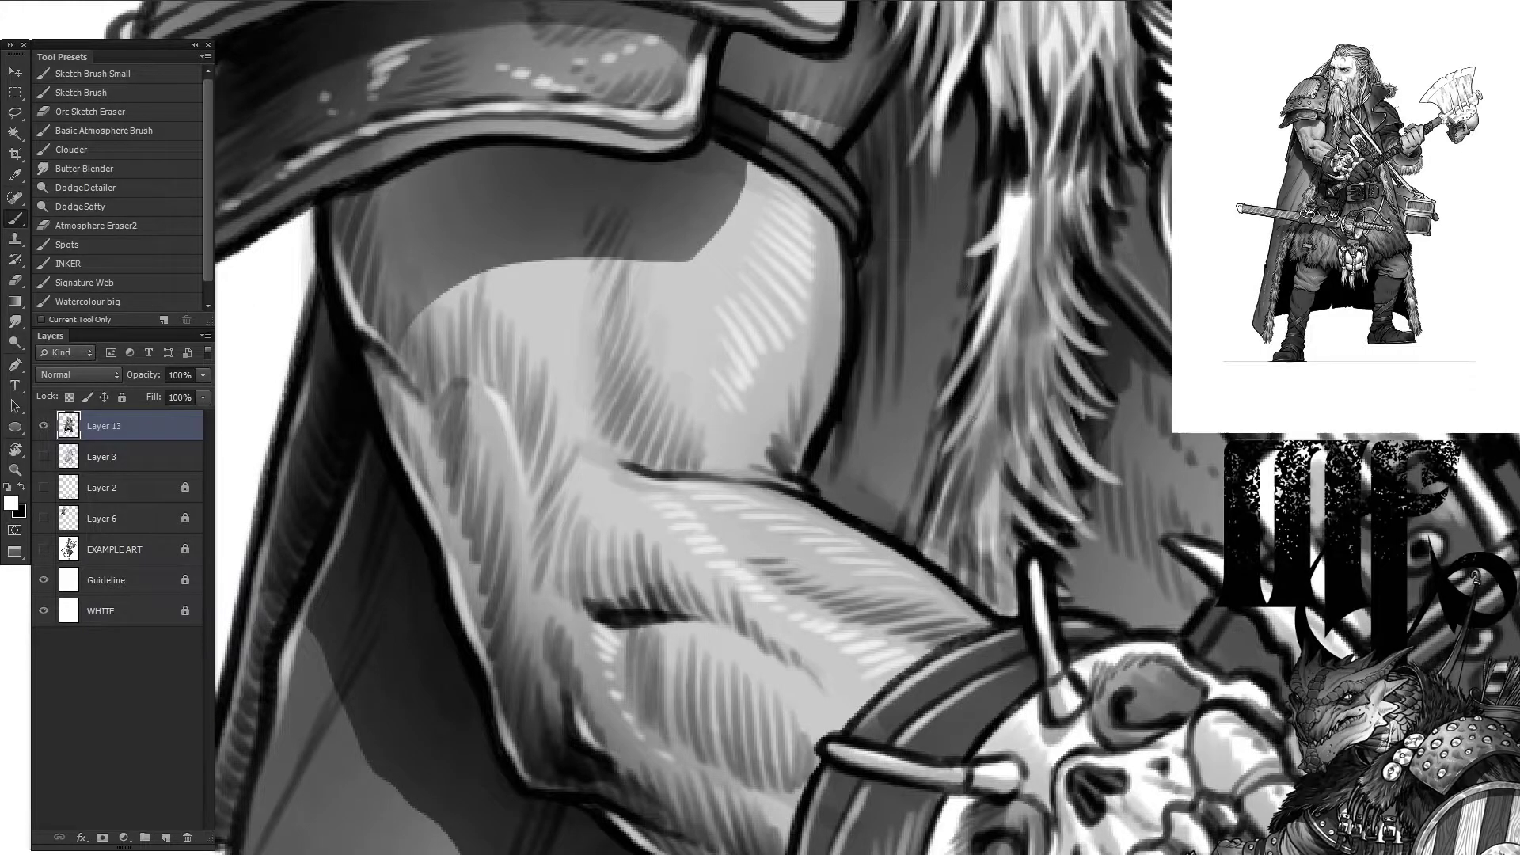
# Step: Add light strokes to the cloak folds and the fur trim next to the arm
pyautogui.moveTo(982, 388); pyautogui.dragTo(919, 499)
pyautogui.moveTo(1096, 368); pyautogui.dragTo(1053, 475)
pyautogui.moveTo(1013, 147); pyautogui.dragTo(974, 221)
pyautogui.moveTo(1112, 182); pyautogui.dragTo(1080, 253)
pyautogui.moveTo(958, 471); pyautogui.dragTo(914, 526)
pyautogui.moveTo(1026, 510); pyautogui.dragTo(1001, 550)
pyautogui.moveTo(1025, 352); pyautogui.dragTo(978, 452)
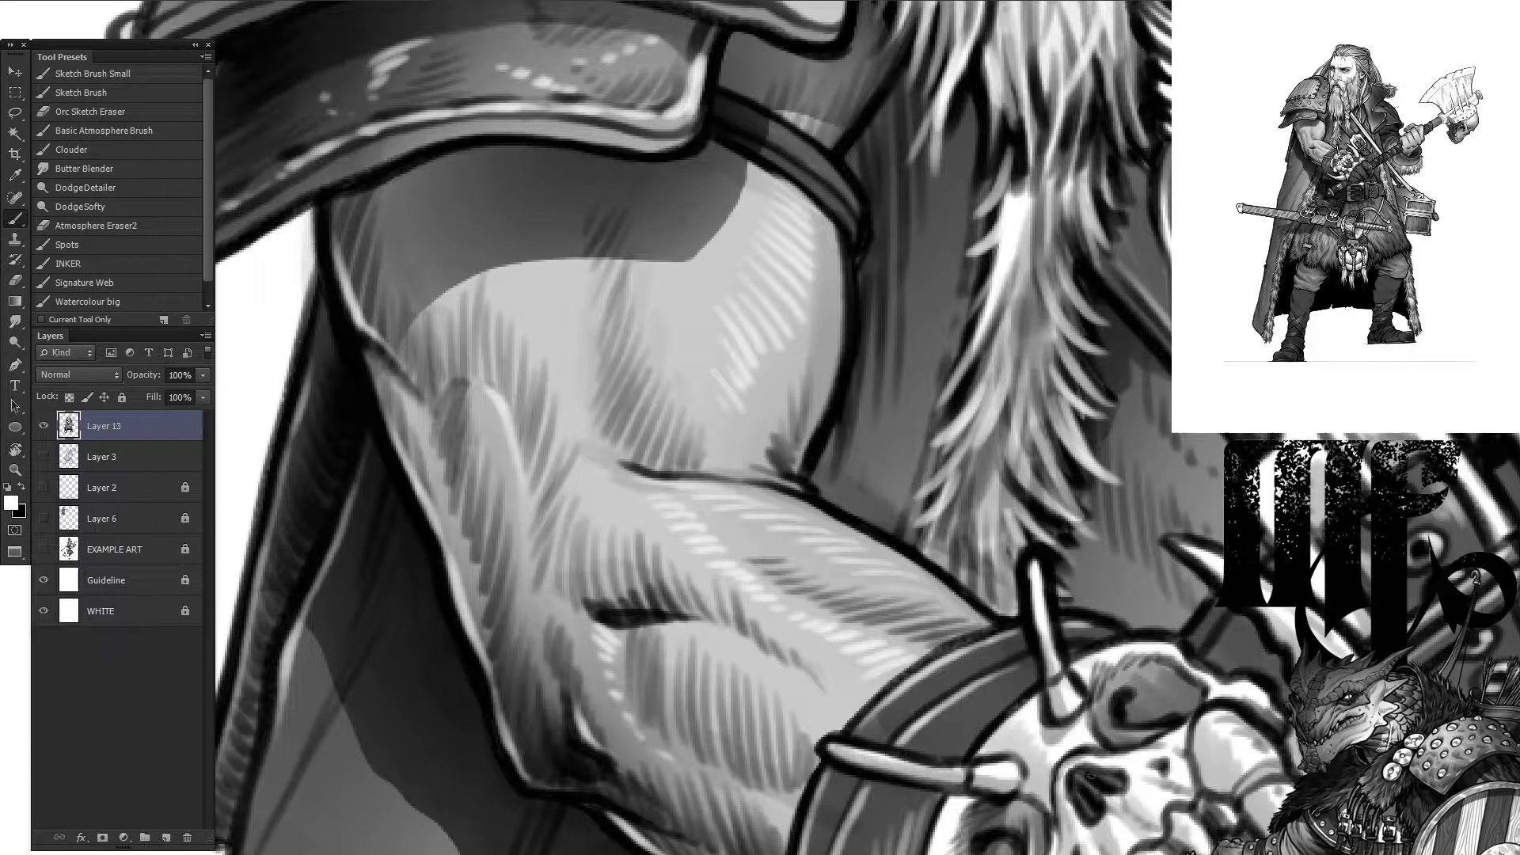
# Step: Fit the whole illustration in view and flip the canvas horizontally
pyautogui.scroll(-15, 608, 435)
pyautogui.press('x')
pyautogui.scroll(-5, 608, 435)
pyautogui.hotkey('ctrl', '0')
pyautogui.hotkey('ctrl', 'shift', 'h')
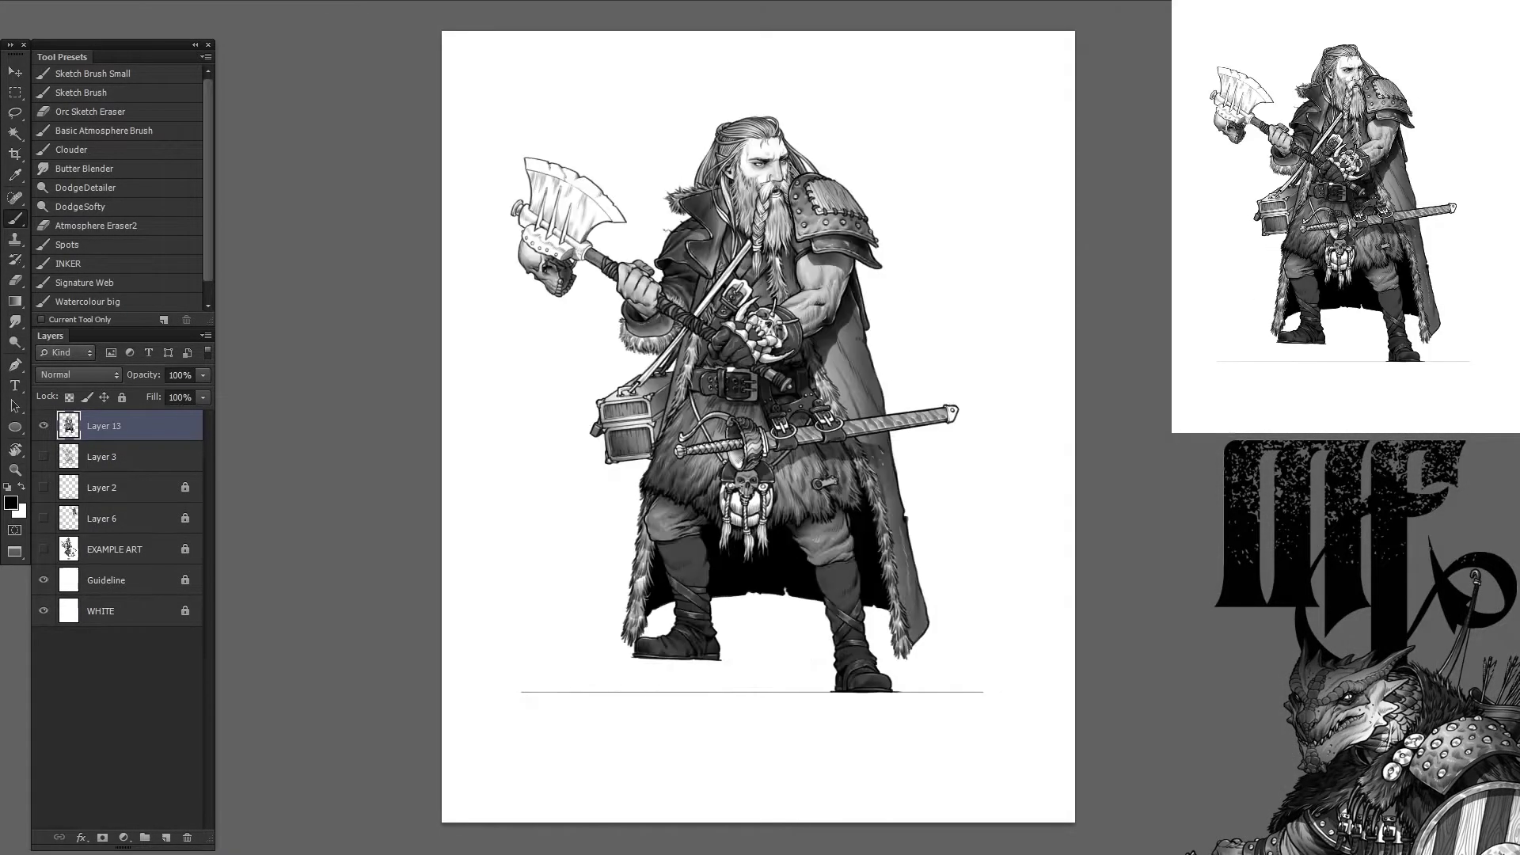
# Step: Touch up details around the skull bracer, gloved hand and wrapped axe grip with black and white strokes
pyautogui.scroll(10, 764, 325)
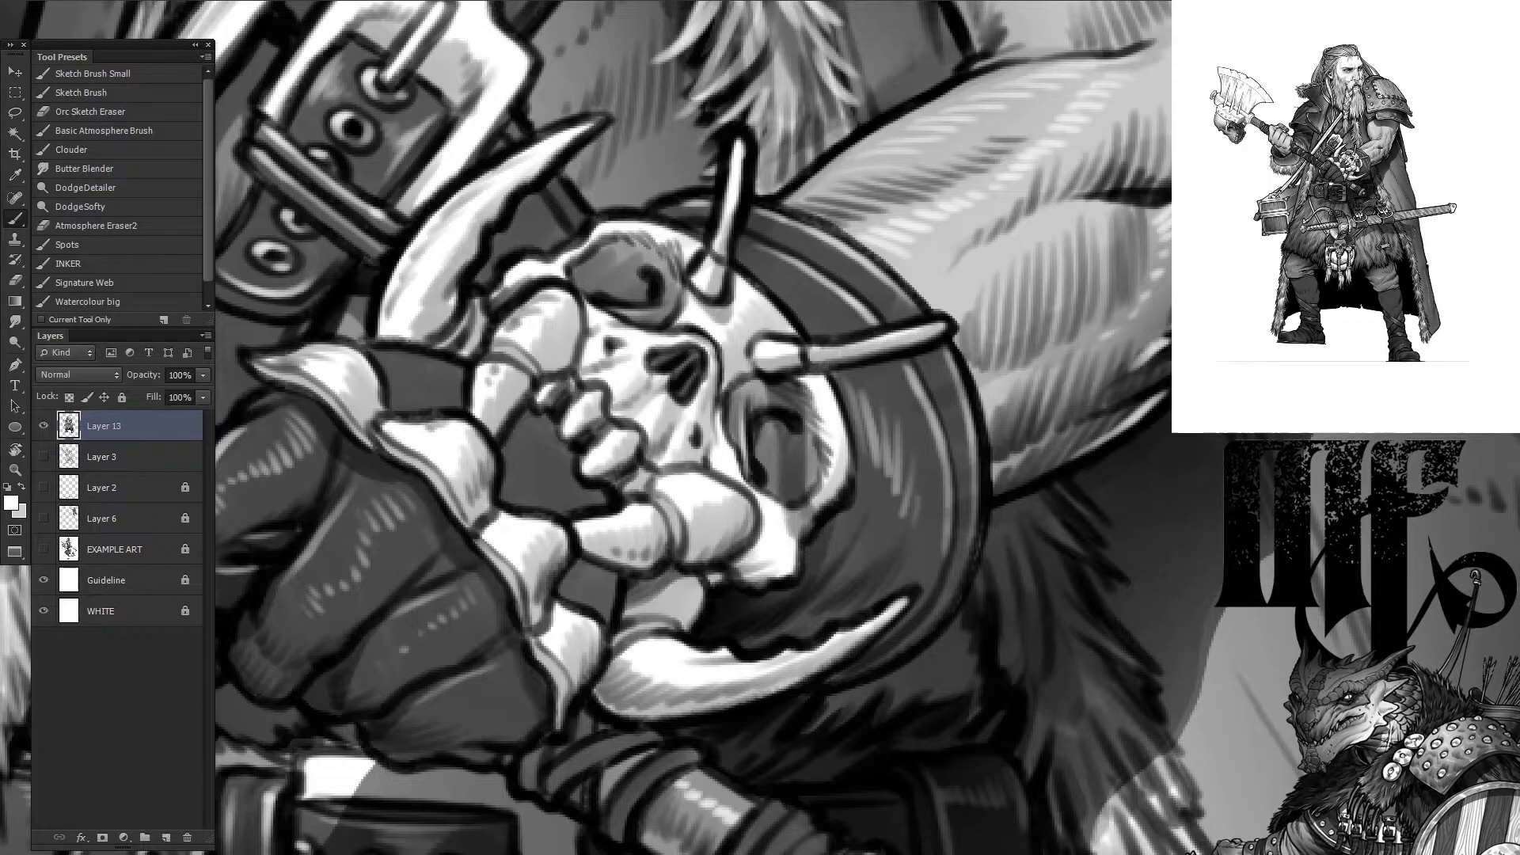
pyautogui.press('x')
pyautogui.moveTo(1164, 350); pyautogui.dragTo(1101, 379)
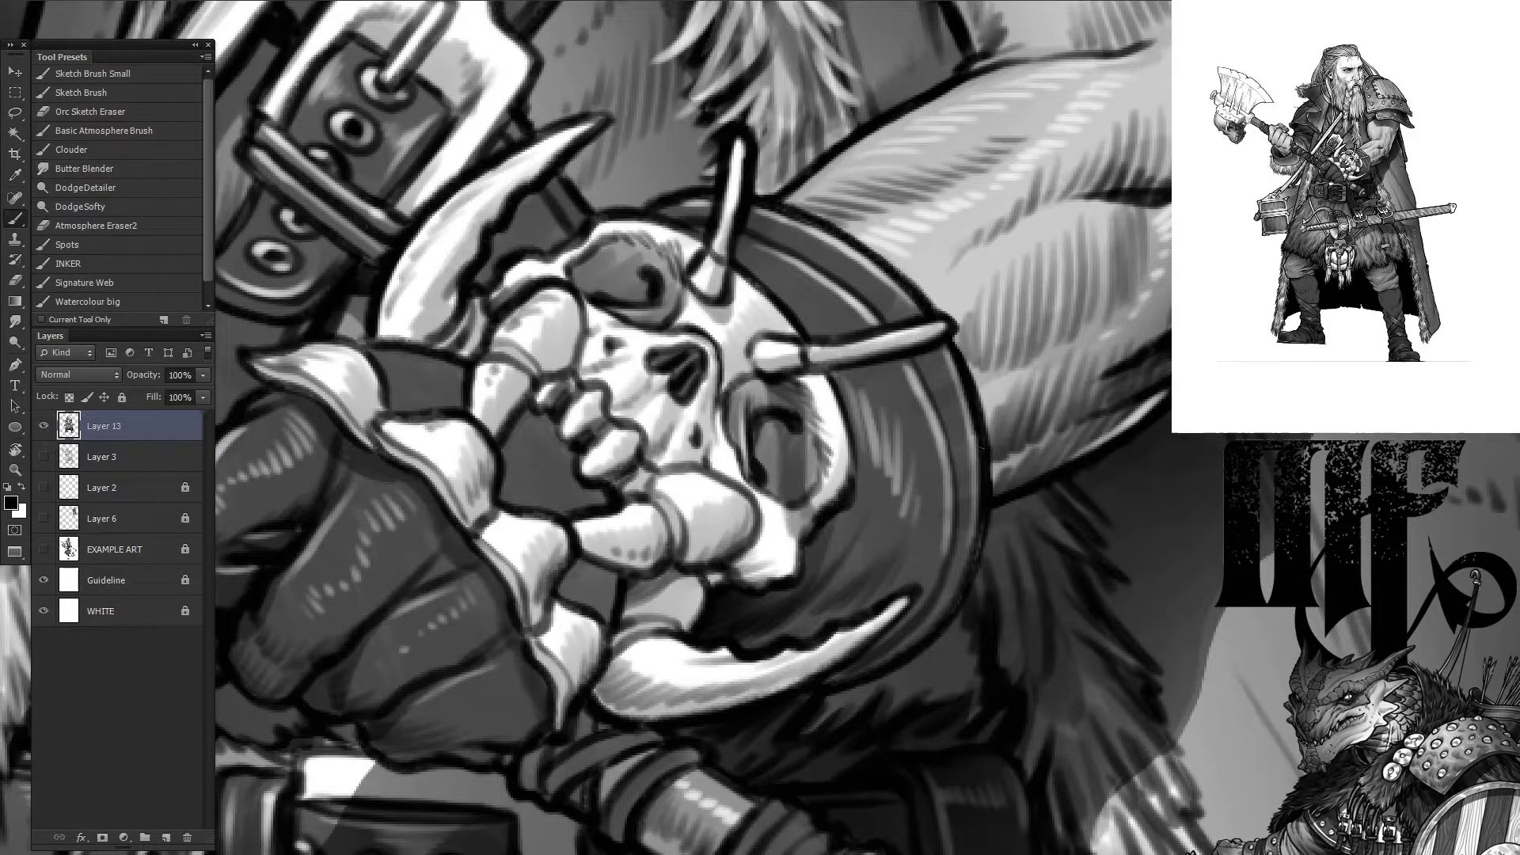
pyautogui.press('x')
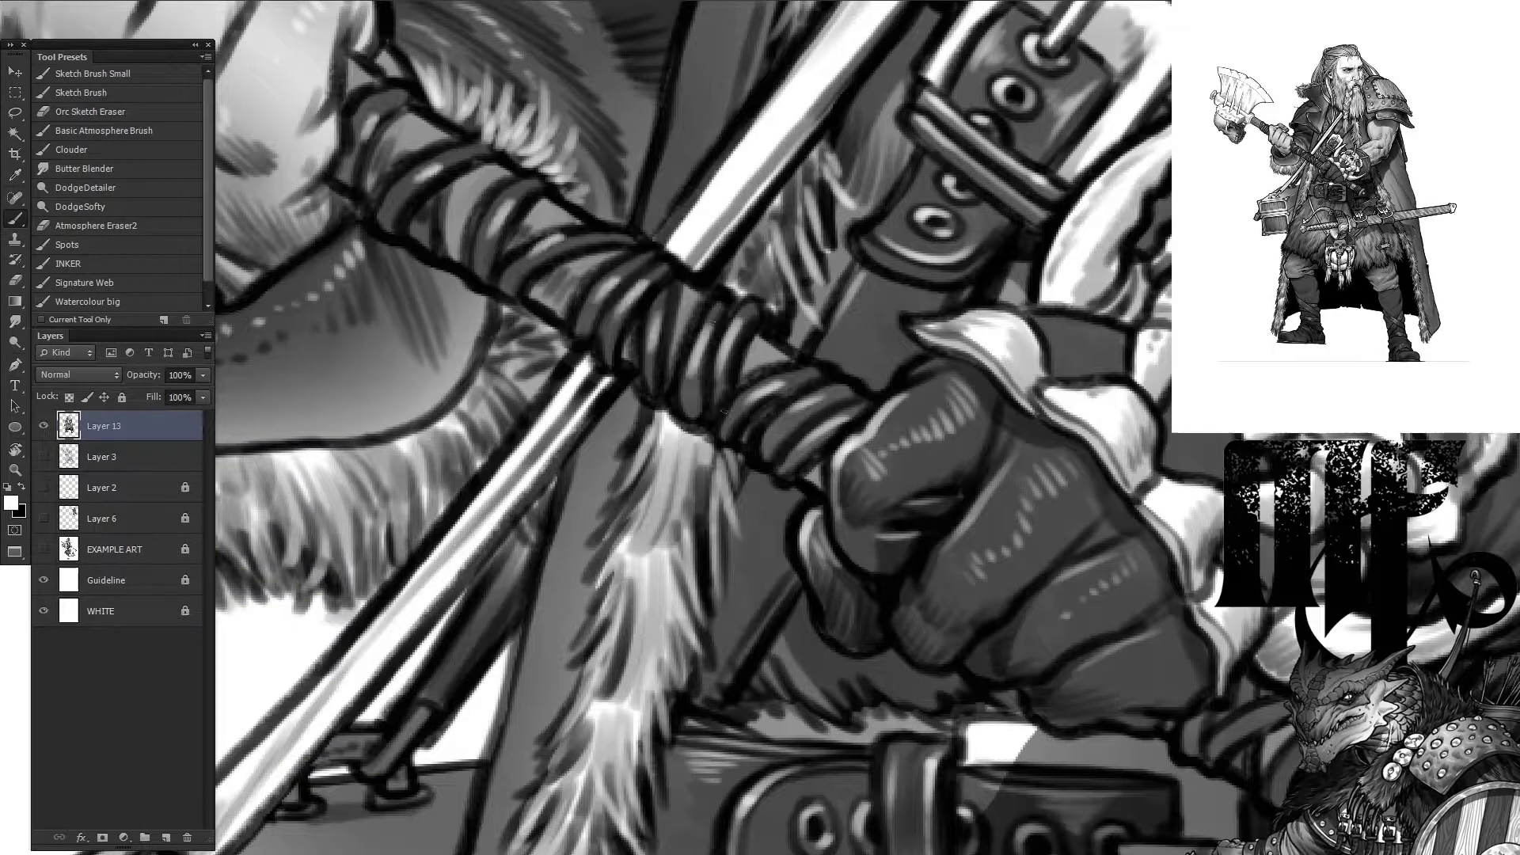
pyautogui.moveTo(911, 514); pyautogui.dragTo(515, 277)
pyautogui.moveTo(574, 330); pyautogui.dragTo(708, 568)
pyautogui.moveTo(1227, 103); pyautogui.dragTo(992, 505)
pyautogui.moveTo(1159, 488); pyautogui.dragTo(1166, 487)
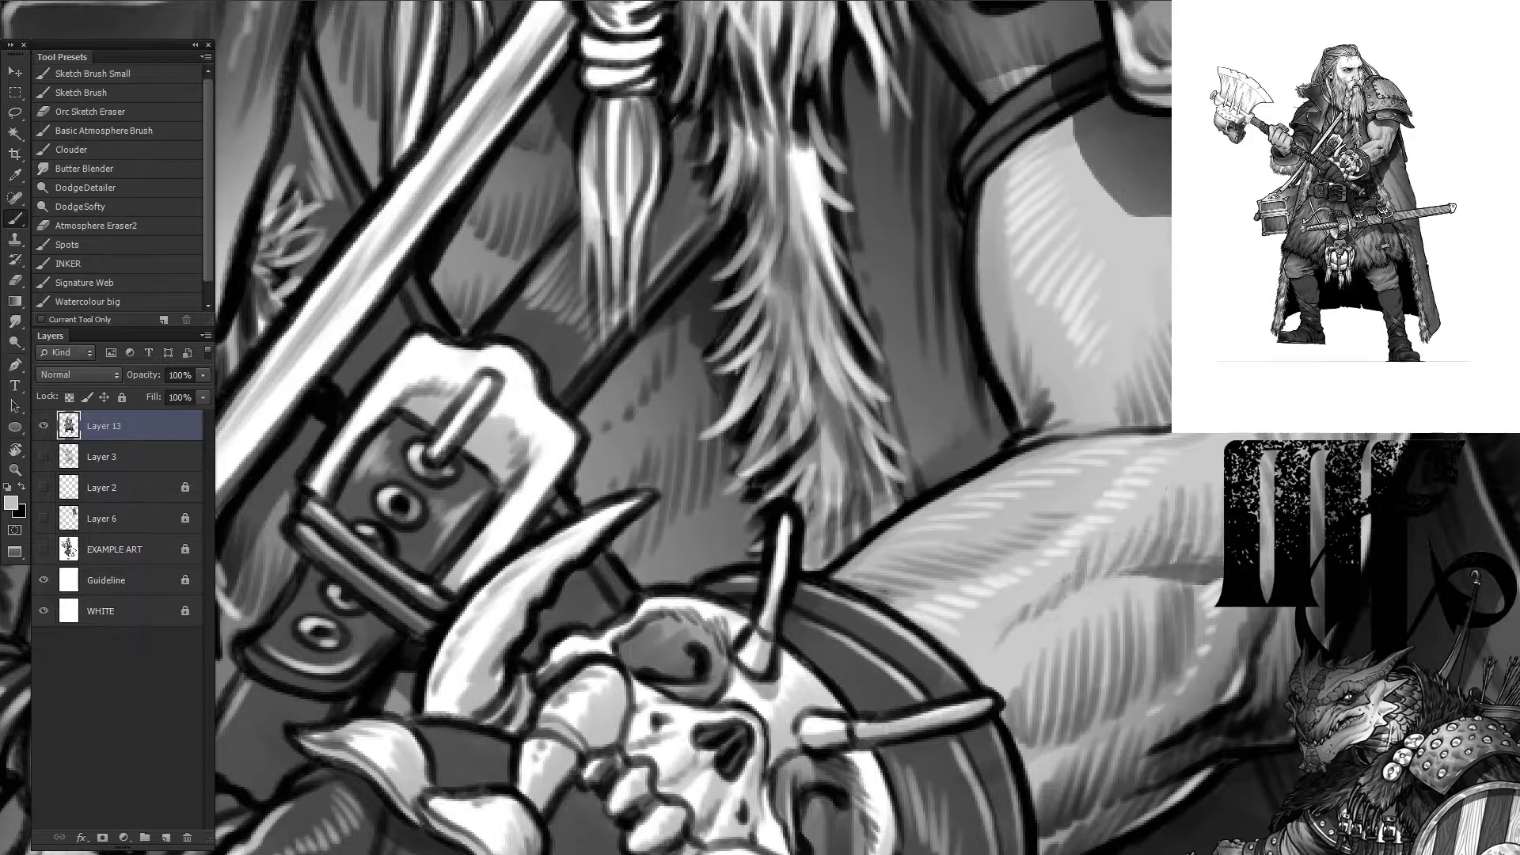
# Step: On a new layer, sketch black cord outlines wrapping around the arm near the elbow, and undo the surplus strokes
pyautogui.moveTo(942, 608); pyautogui.dragTo(633, 602)
pyautogui.hotkey('ctrl', 'shift', 'alt', 'n')
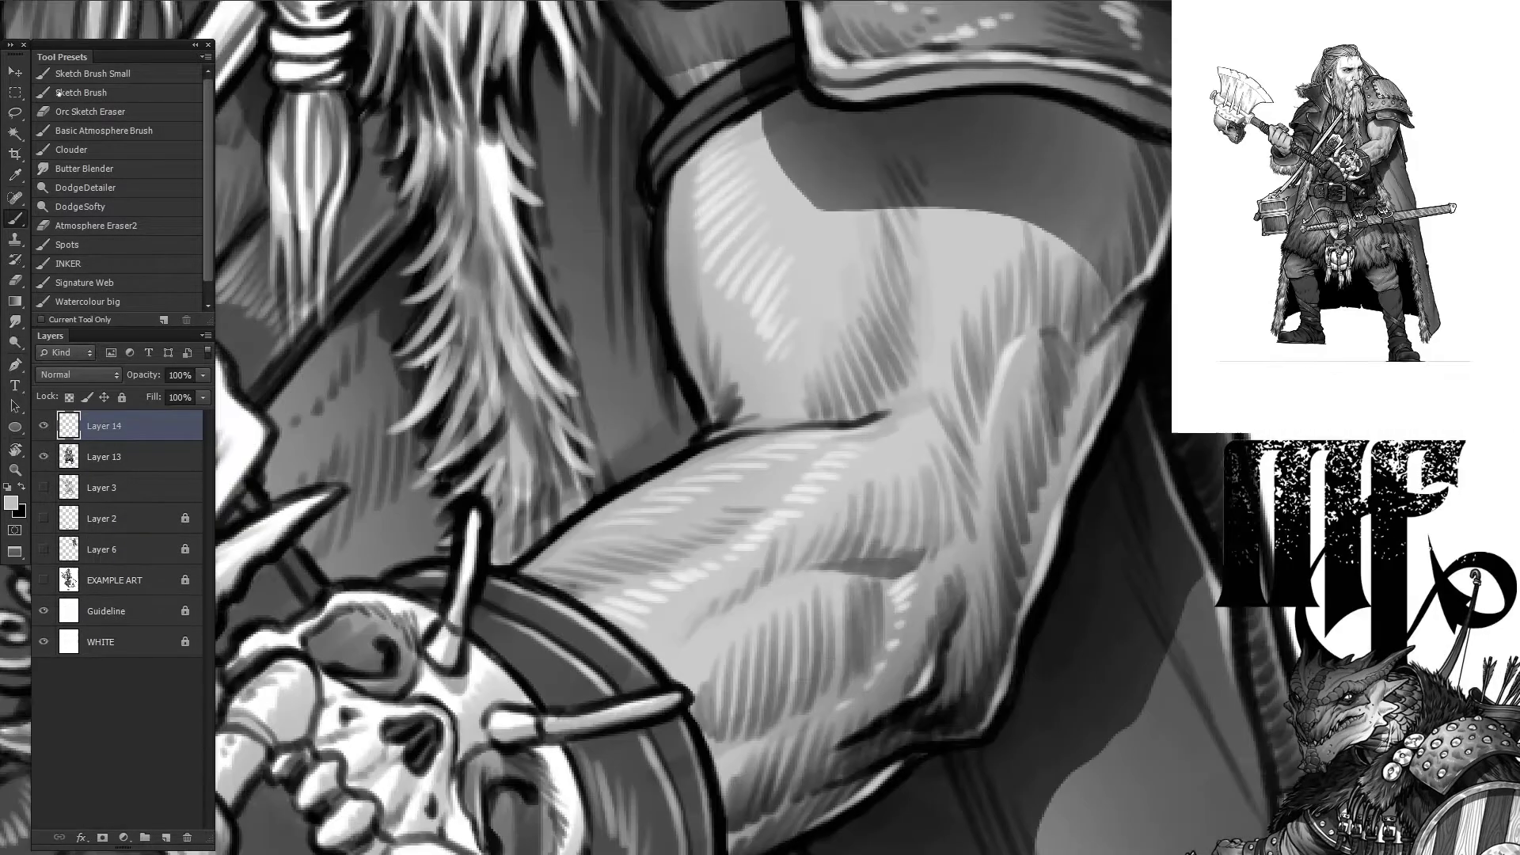
pyautogui.moveTo(1090, 459)
pyautogui.mouseDown()
pyautogui.moveTo(698, 376)
pyautogui.moveTo(684, 352)
pyautogui.mouseUp()
pyautogui.moveTo(1056, 582)
pyautogui.mouseDown()
pyautogui.moveTo(689, 408)
pyautogui.moveTo(698, 424)
pyautogui.mouseUp()
pyautogui.moveTo(1064, 538); pyautogui.dragTo(669, 321)
pyautogui.moveTo(1067, 510); pyautogui.dragTo(855, 348)
pyautogui.hotkey('ctrl', 'alt', 'z')
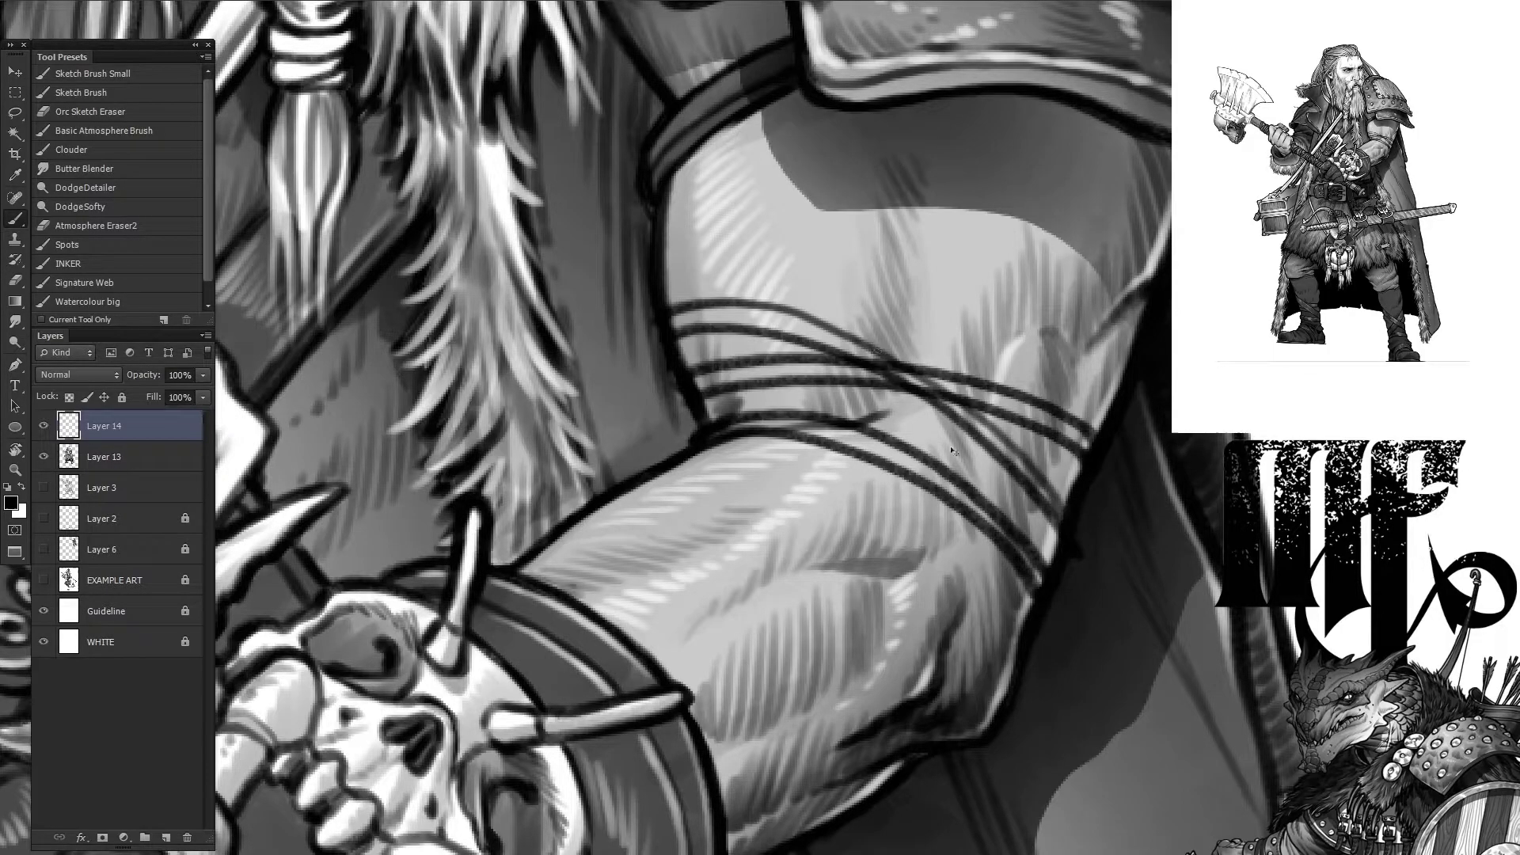
pyautogui.hotkey('ctrl', 'alt', 'z')
pyautogui.hotkey('ctrl', 'alt', 'z')
# Step: Outline another cord crossing at the elbow in black and paint the wrapped cords white
pyautogui.moveTo(1033, 669); pyautogui.dragTo(705, 405)
pyautogui.press('x')
pyautogui.moveTo(1001, 625); pyautogui.dragTo(721, 388)
pyautogui.moveTo(1057, 598); pyautogui.dragTo(875, 448)
pyautogui.moveTo(685, 379)
pyautogui.mouseDown()
pyautogui.moveTo(815, 390)
pyautogui.moveTo(1096, 455)
pyautogui.mouseUp()
pyautogui.moveTo(951, 488); pyautogui.dragTo(1016, 680)
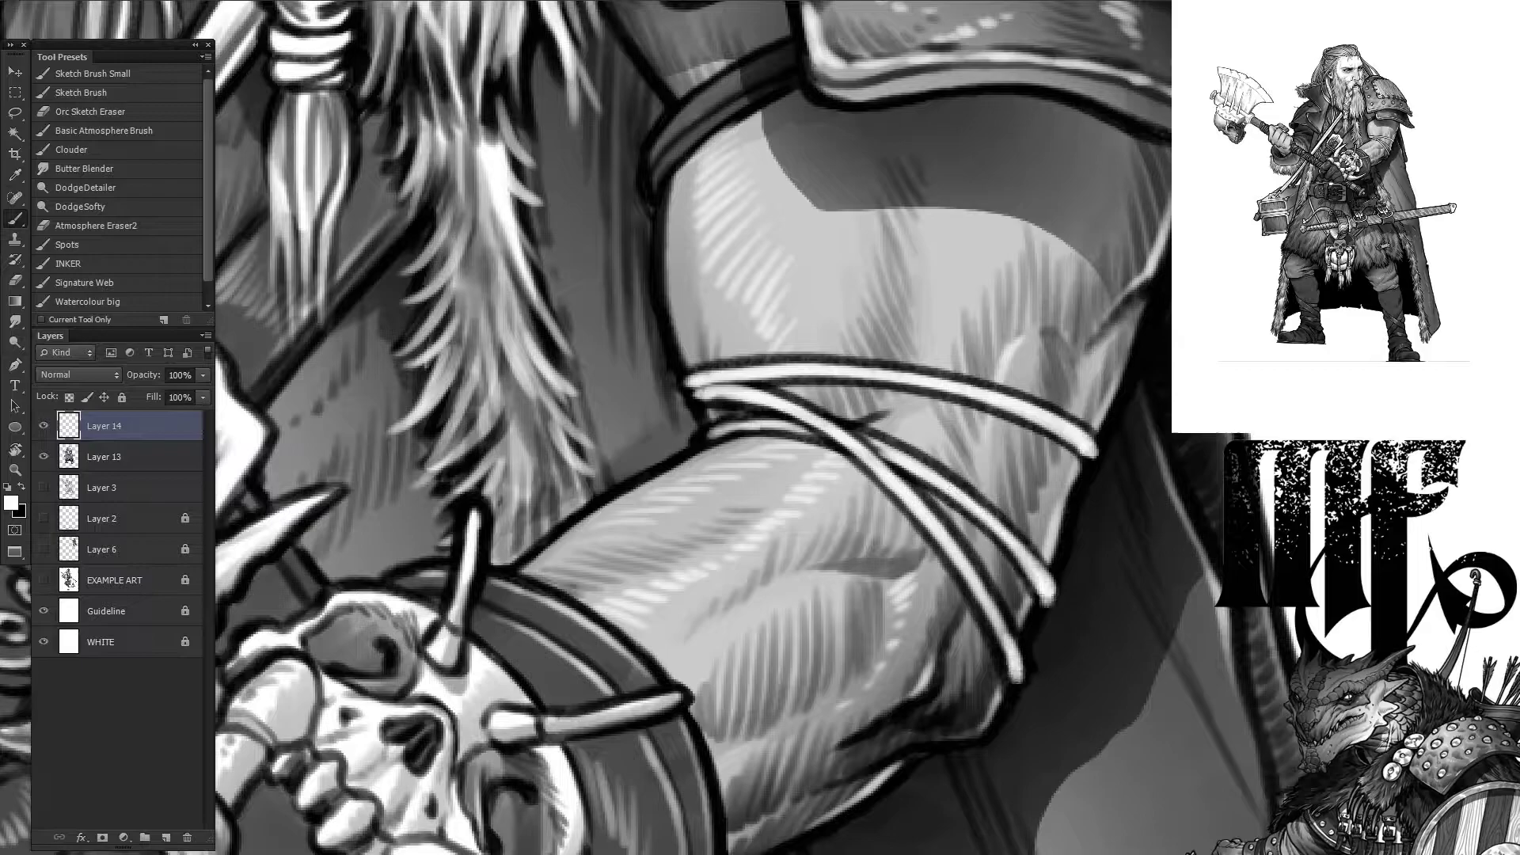
pyautogui.moveTo(651, 590); pyautogui.dragTo(620, 396)
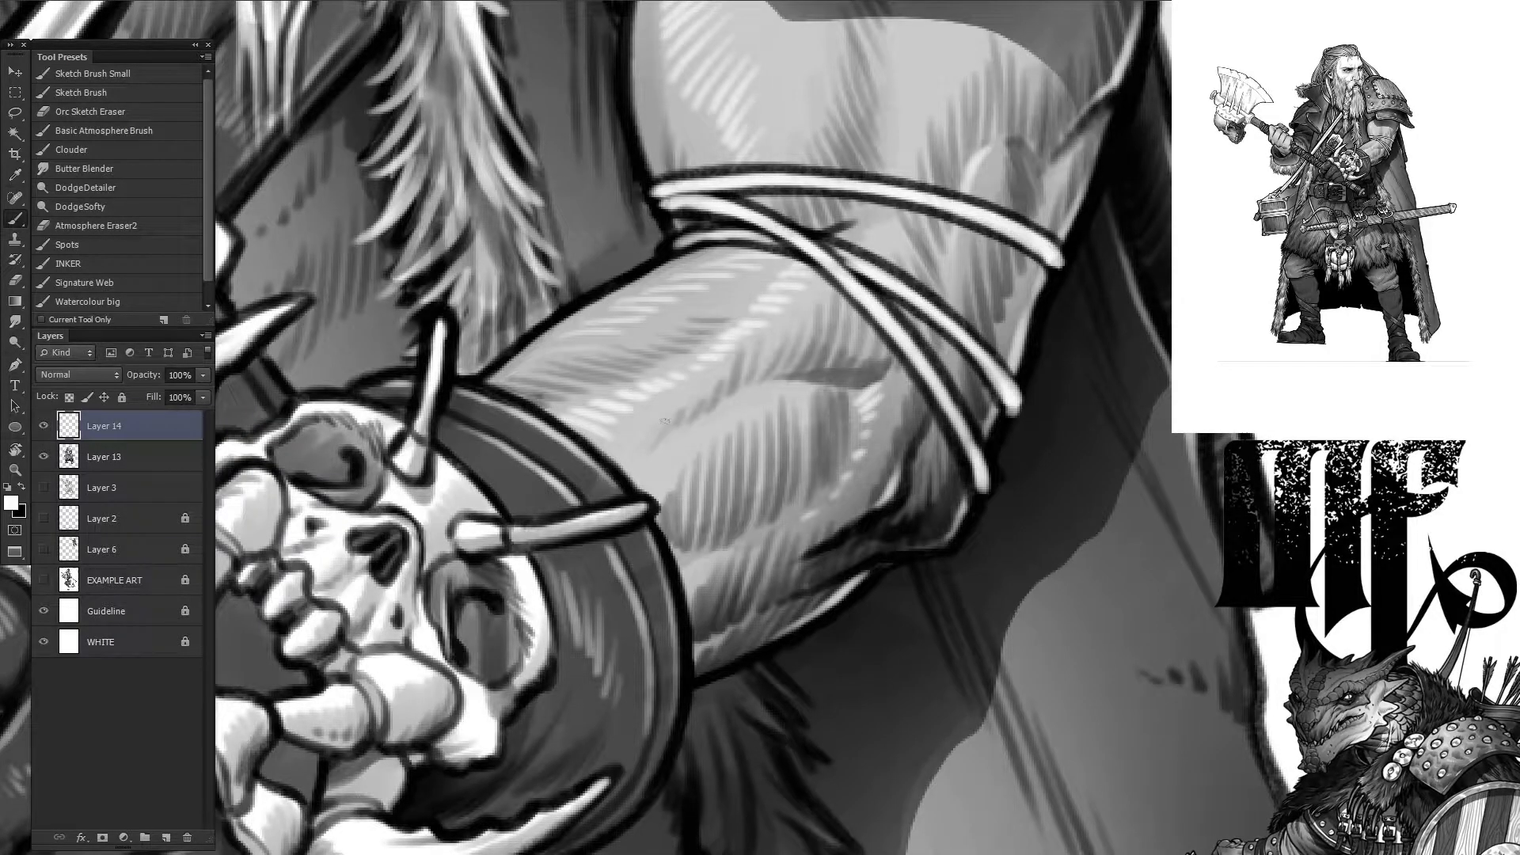
# Step: Refine the cord outlines at the elbow and add another white cord with black edges wrapping across the forearm
pyautogui.hotkey('ctrl', '+')
pyautogui.moveTo(788, 226)
pyautogui.mouseDown()
pyautogui.moveTo(1006, 487)
pyautogui.moveTo(985, 437)
pyautogui.mouseUp()
pyautogui.moveTo(836, 155); pyautogui.dragTo(772, 173)
pyautogui.press('x')
pyautogui.moveTo(775, 158); pyautogui.dragTo(807, 181)
pyautogui.press('x')
pyautogui.moveTo(1126, 372); pyautogui.dragTo(1132, 404)
pyautogui.moveTo(784, 229); pyautogui.dragTo(767, 166)
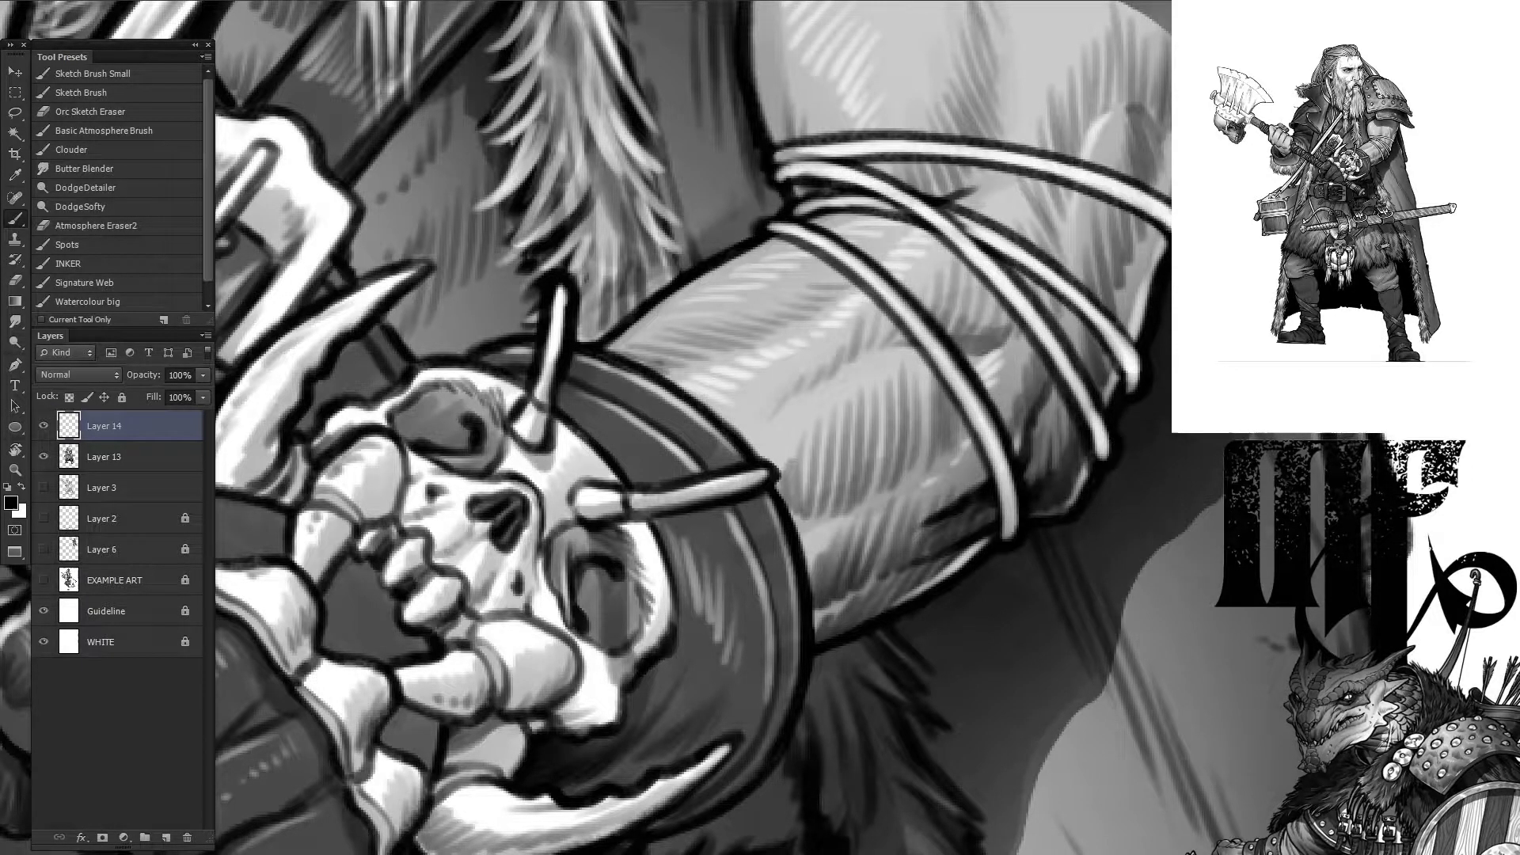
# Step: Tone all the white cords wrapped around the arm down to mid-grey
pyautogui.moveTo(926, 332); pyautogui.dragTo(978, 400)
pyautogui.moveTo(780, 226); pyautogui.dragTo(1010, 534)
pyautogui.moveTo(792, 194); pyautogui.dragTo(1105, 455)
pyautogui.moveTo(784, 162)
pyautogui.mouseDown()
pyautogui.moveTo(1140, 388)
pyautogui.moveTo(1170, 208)
pyautogui.mouseUp()
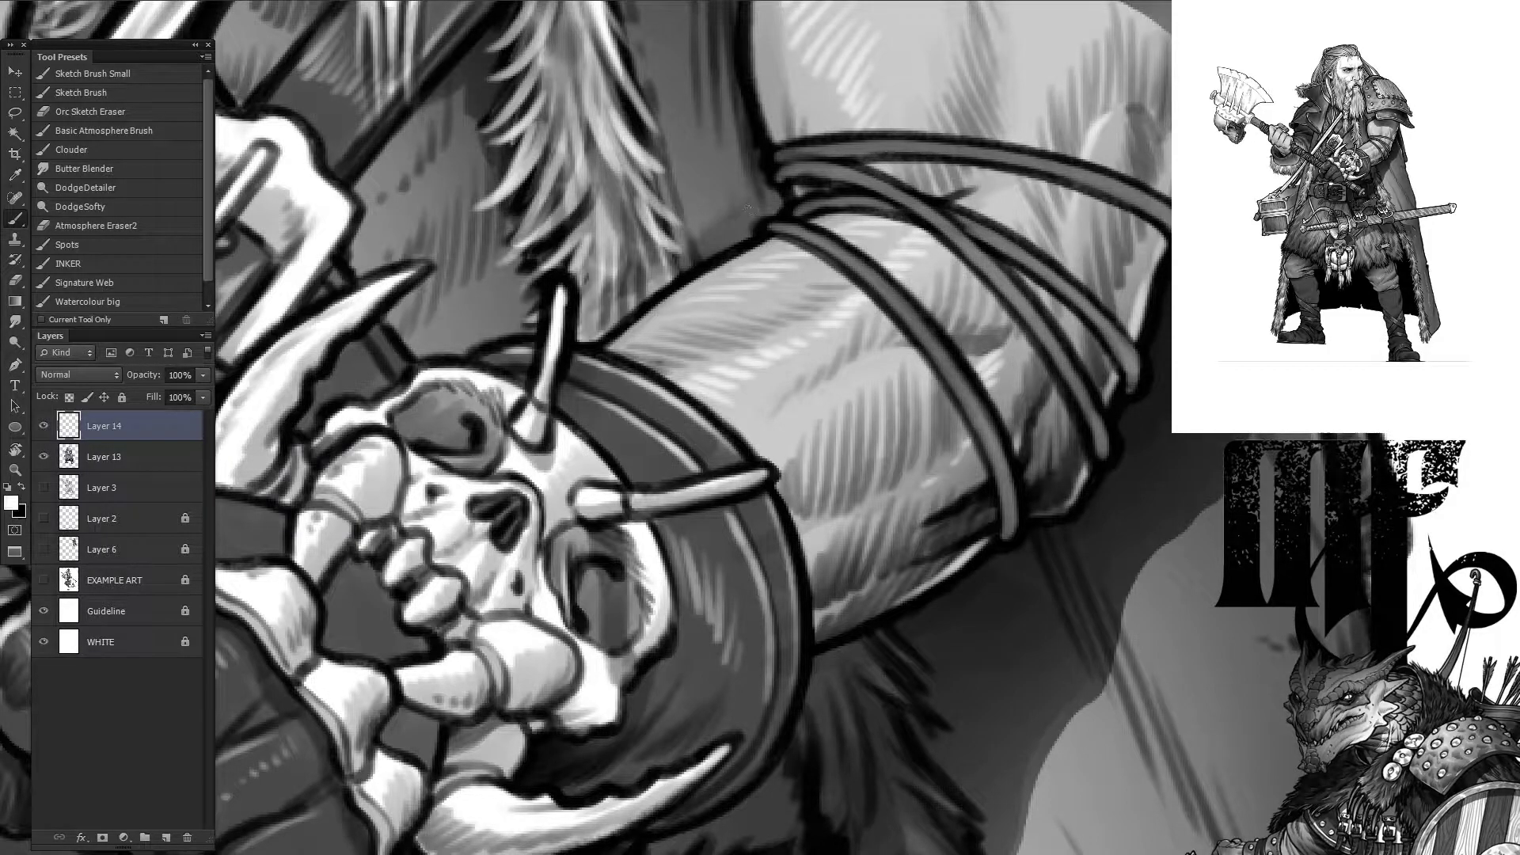
# Step: Shade the fist gripping the axe, darkening the creases between the fingers with black strokes
pyautogui.moveTo(971, 208); pyautogui.dragTo(843, 388)
pyautogui.moveTo(769, 346); pyautogui.dragTo(944, 353)
pyautogui.moveTo(792, 356); pyautogui.dragTo(998, 625)
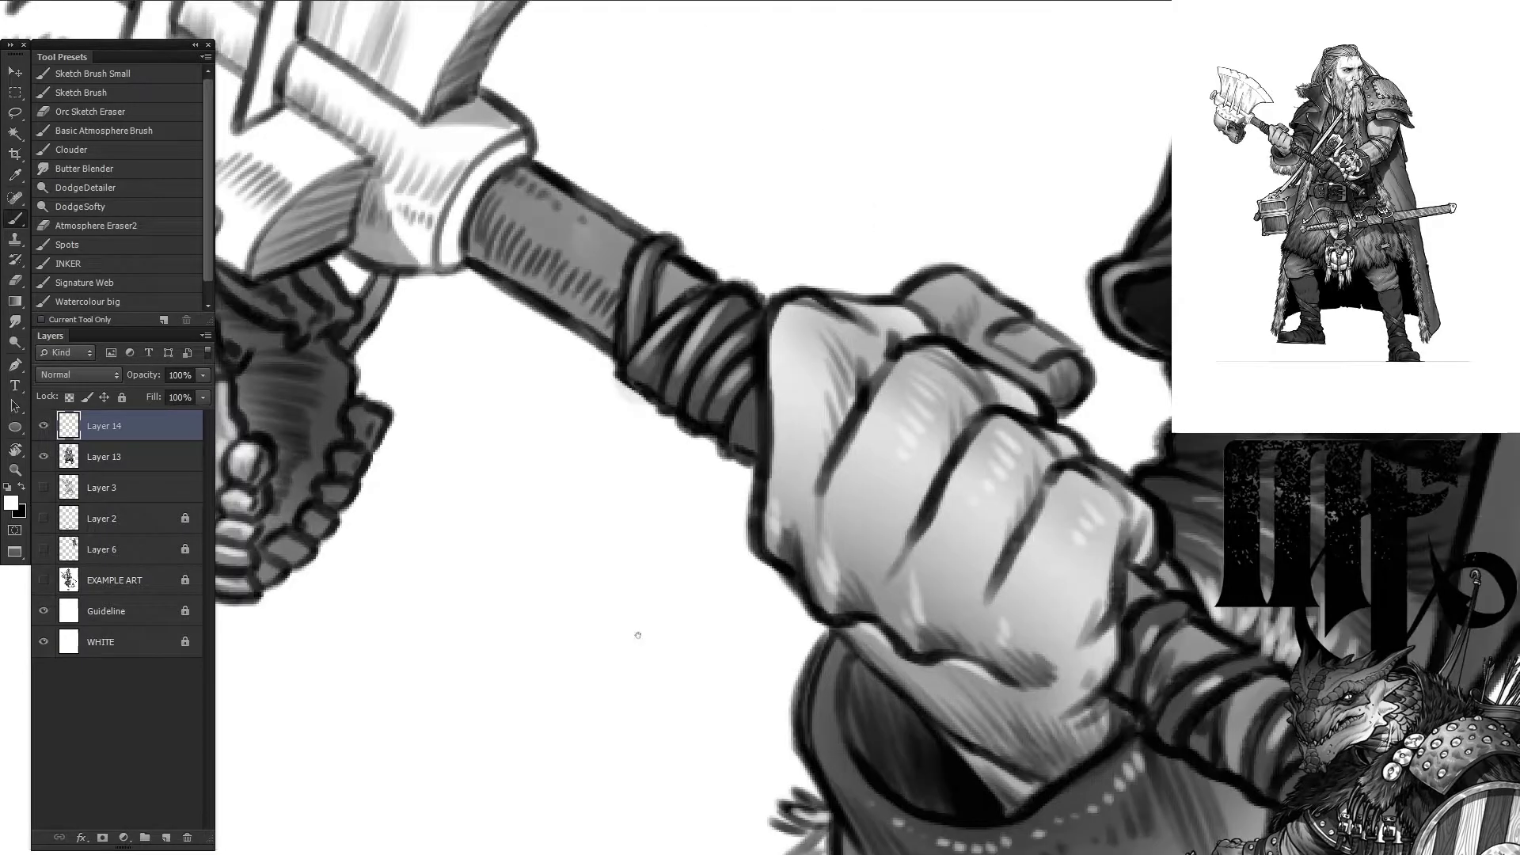
pyautogui.press('x')
pyautogui.moveTo(791, 336)
pyautogui.mouseDown()
pyautogui.moveTo(780, 503)
pyautogui.moveTo(800, 507)
pyautogui.mouseUp()
pyautogui.moveTo(966, 399); pyautogui.dragTo(867, 586)
pyautogui.moveTo(1045, 459); pyautogui.dragTo(958, 617)
pyautogui.moveTo(1116, 531); pyautogui.dragTo(998, 684)
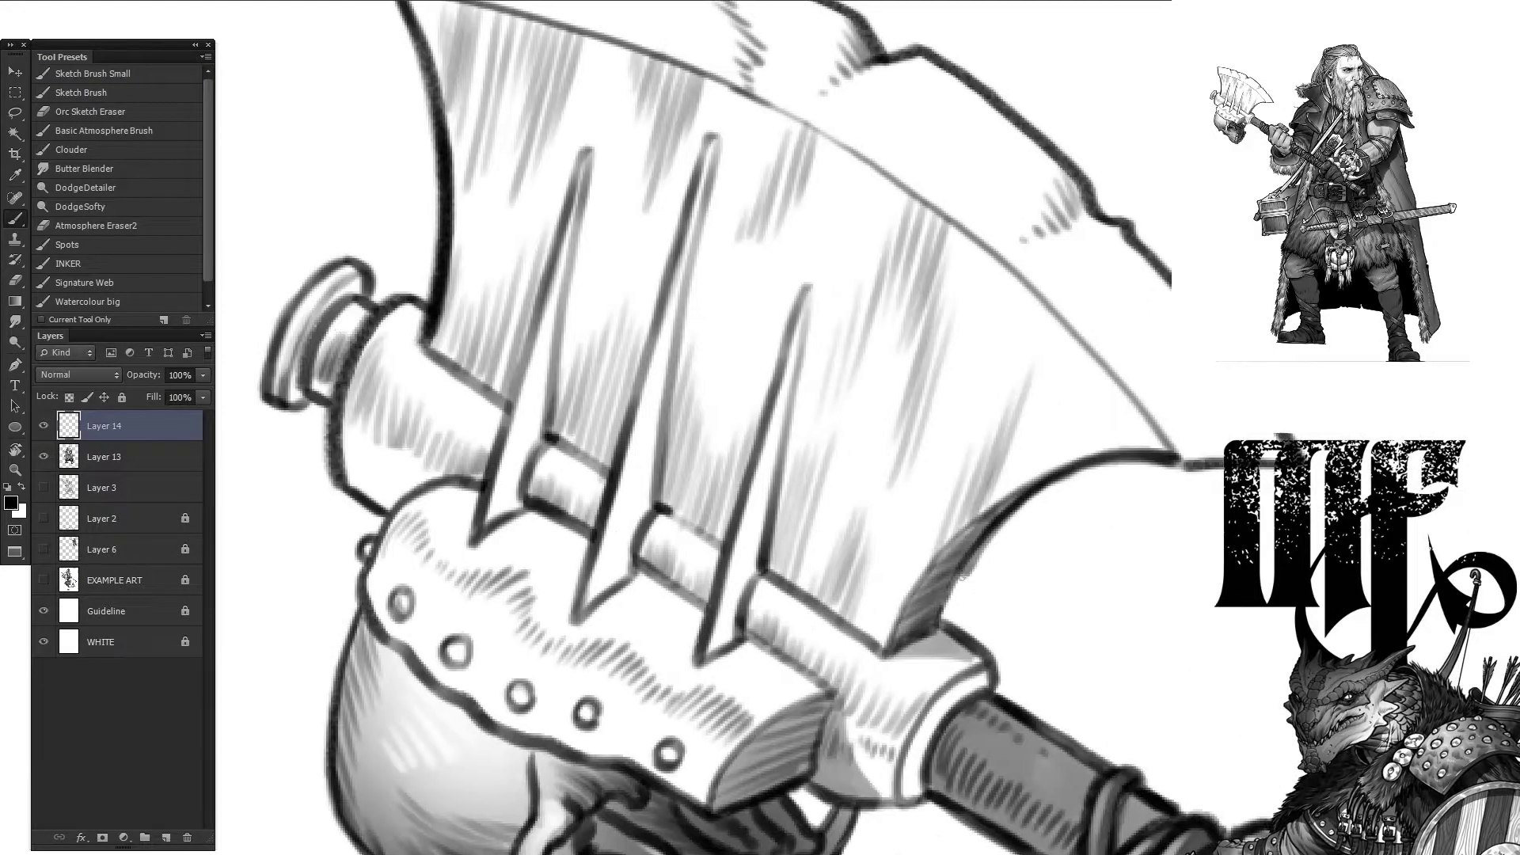
# Step: Strengthen the black shading on the axe head's three spikes and the blade's lower corner
pyautogui.moveTo(970, 559); pyautogui.dragTo(918, 637)
pyautogui.moveTo(555, 242); pyautogui.dragTo(484, 475)
pyautogui.moveTo(665, 269); pyautogui.dragTo(603, 487)
pyautogui.moveTo(788, 332); pyautogui.dragTo(689, 673)
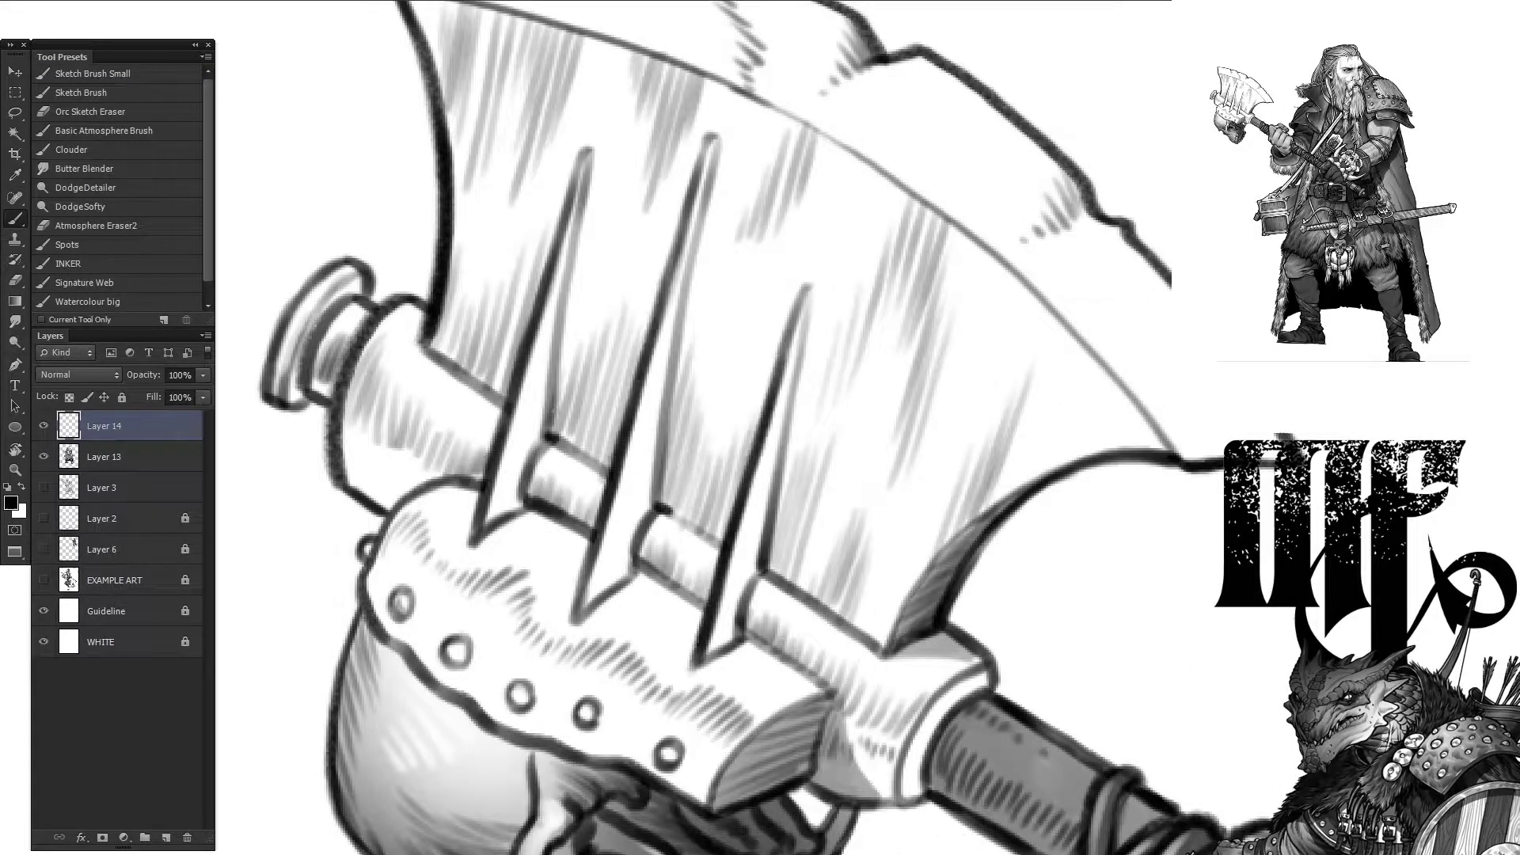
pyautogui.moveTo(603, 526); pyautogui.dragTo(571, 614)
pyautogui.moveTo(497, 461); pyautogui.dragTo(470, 539)
pyautogui.moveTo(633, 475); pyautogui.dragTo(977, 293)
pyautogui.moveTo(740, 341); pyautogui.dragTo(705, 404)
pyautogui.moveTo(792, 238)
pyautogui.mouseDown()
pyautogui.moveTo(523, 515)
pyautogui.moveTo(523, 625)
pyautogui.mouseUp()
# Step: Lasso the axe blade around the spikes and fill the selection with soft grey using the Basic Atmosphere Brush
pyautogui.press('l')
pyautogui.moveTo(455, 127)
pyautogui.mouseDown()
pyautogui.moveTo(697, 230)
pyautogui.moveTo(556, 131)
pyautogui.moveTo(941, 277)
pyautogui.moveTo(1156, 507)
pyautogui.moveTo(910, 411)
pyautogui.moveTo(809, 645)
pyautogui.moveTo(887, 712)
pyautogui.moveTo(990, 585)
pyautogui.moveTo(1298, 661)
pyautogui.mouseUp()
pyautogui.moveTo(1108, 538)
pyautogui.mouseDown()
pyautogui.moveTo(1030, 491)
pyautogui.moveTo(886, 475)
pyautogui.moveTo(1124, 554)
pyautogui.moveTo(867, 147)
pyautogui.moveTo(828, 432)
pyautogui.mouseUp()
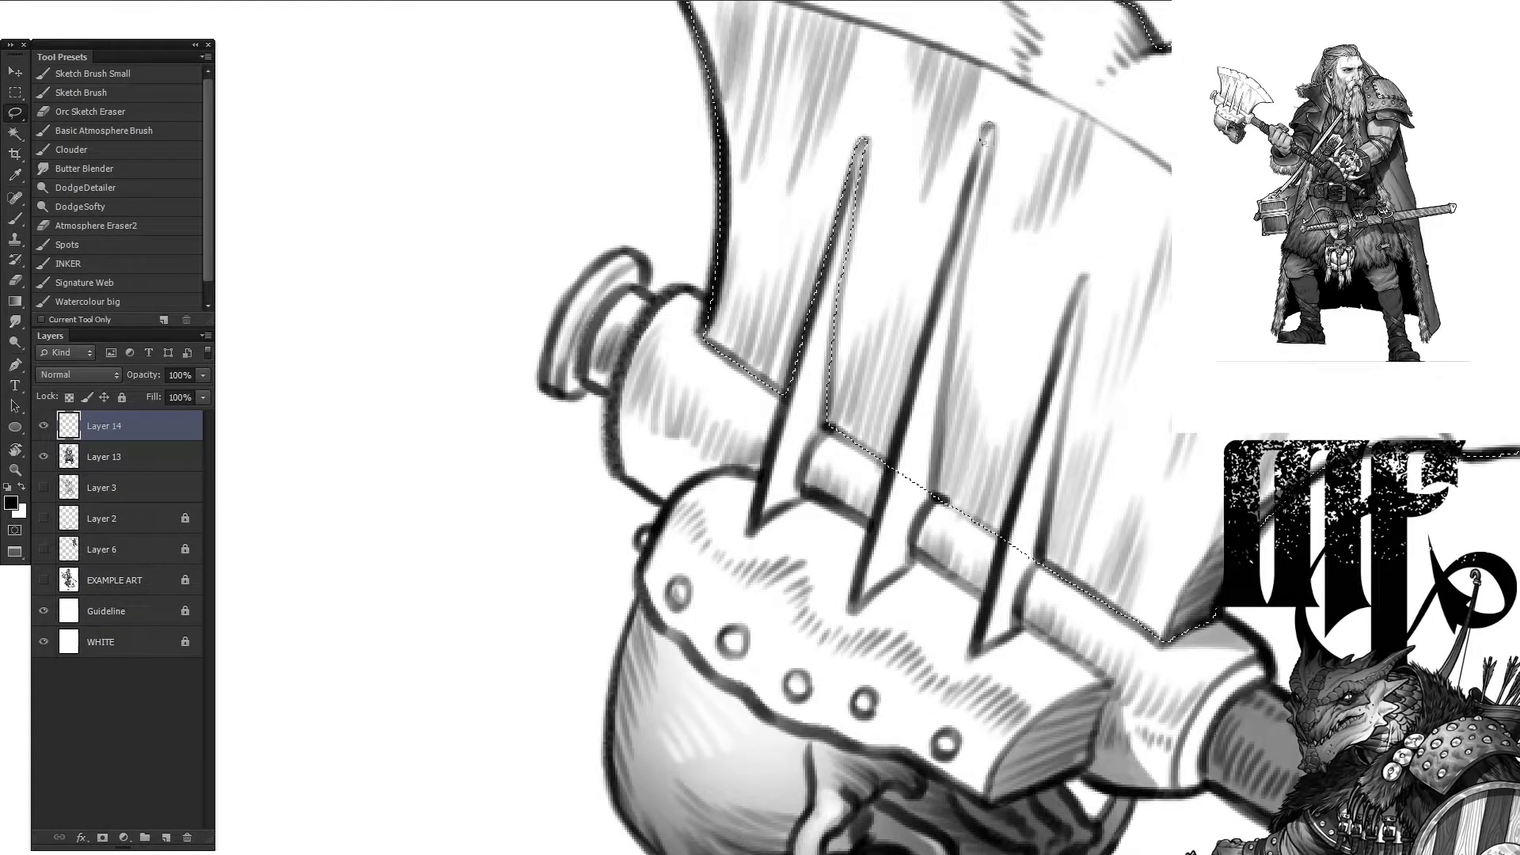
pyautogui.moveTo(828, 431)
pyautogui.mouseDown()
pyautogui.moveTo(899, 529)
pyautogui.moveTo(918, 262)
pyautogui.moveTo(1045, 475)
pyautogui.moveTo(1053, 333)
pyautogui.moveTo(1035, 490)
pyautogui.mouseUp()
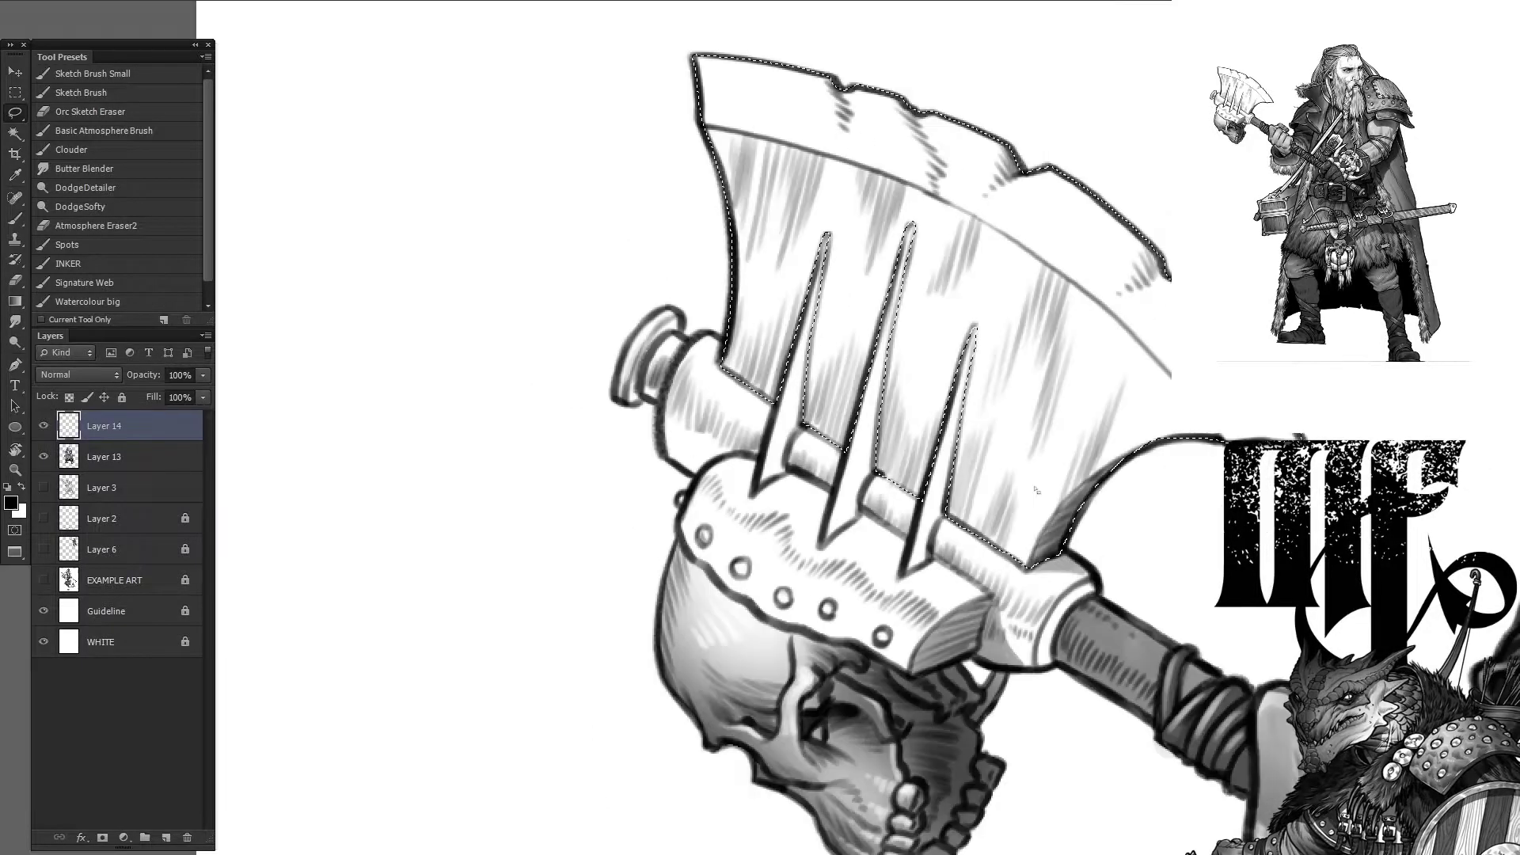
pyautogui.click(104, 130)
pyautogui.hotkey('ctrl', '-')
pyautogui.moveTo(989, 317); pyautogui.dragTo(760, 443)
pyautogui.moveTo(792, 356); pyautogui.dragTo(910, 483)
pyautogui.moveTo(911, 412)
pyautogui.mouseDown()
pyautogui.moveTo(678, 271)
pyautogui.moveTo(871, 333)
pyautogui.mouseUp()
# Step: Restrict the lasso selection to the blade's inner face and paint it darker grey than the cutting edge
pyautogui.hotkey('ctrl', '+')
pyautogui.press('l')
pyautogui.moveTo(526, 188)
pyautogui.mouseDown()
pyautogui.moveTo(559, 257)
pyautogui.moveTo(242, 68)
pyautogui.mouseUp()
pyautogui.moveTo(950, 139)
pyautogui.mouseDown()
pyautogui.moveTo(999, 341)
pyautogui.moveTo(958, 142)
pyautogui.mouseUp()
pyautogui.hotkey('ctrl', '-')
pyautogui.hotkey('ctrl', '-')
pyautogui.press('b')
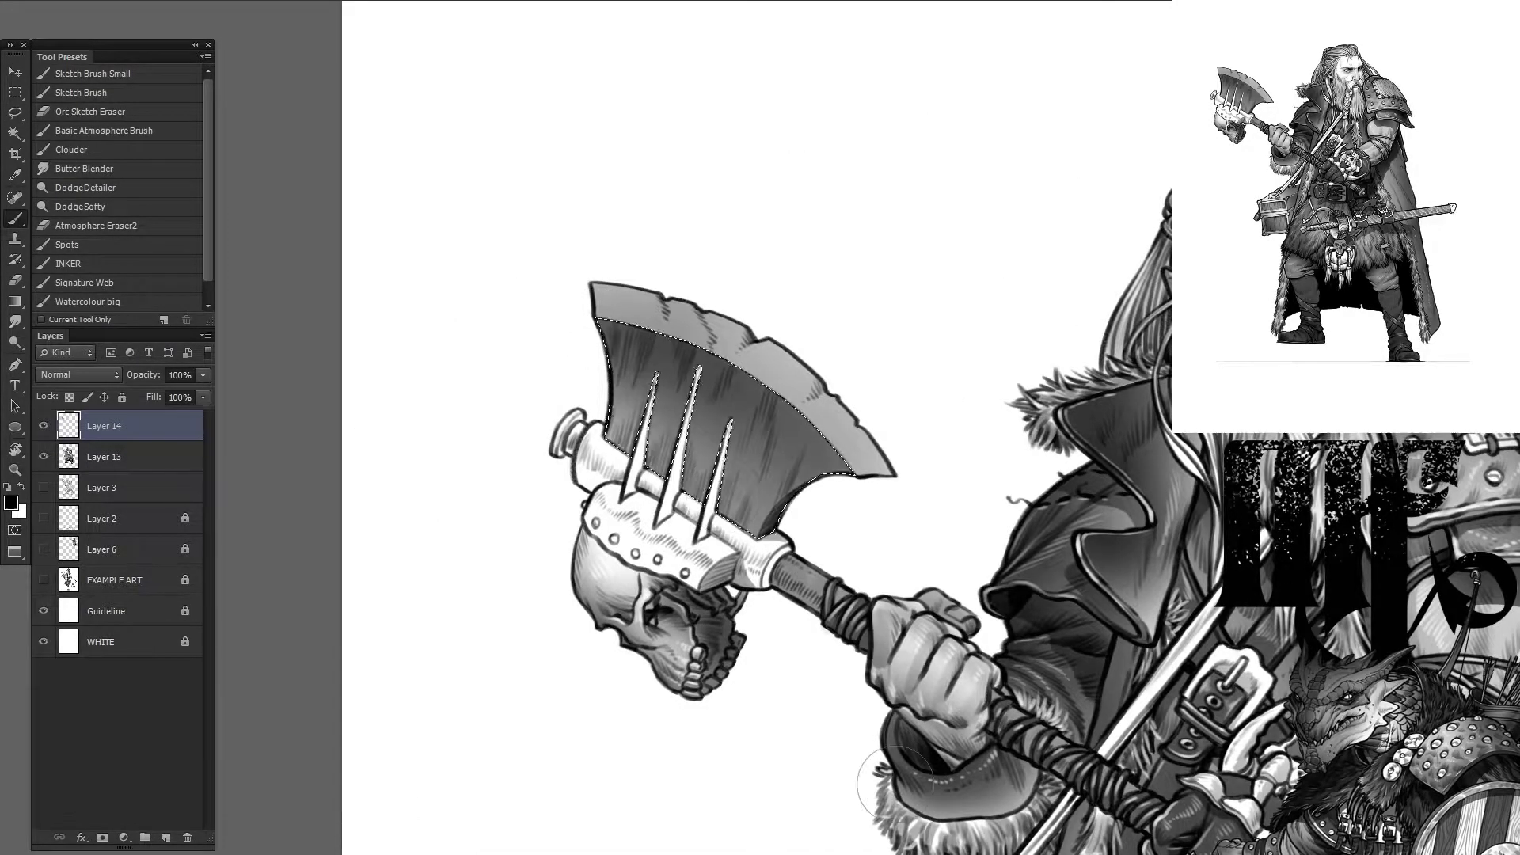
# Step: Add soft grey shading around the fist, the wrapped axe grip and the sleeve cuff
pyautogui.hotkey('ctrl', '+')
pyautogui.scroll(-6, 792, 428)
pyautogui.moveTo(946, 625)
pyautogui.mouseDown()
pyautogui.moveTo(808, 649)
pyautogui.moveTo(736, 642)
pyautogui.mouseUp()
pyautogui.moveTo(936, 498); pyautogui.dragTo(989, 633)
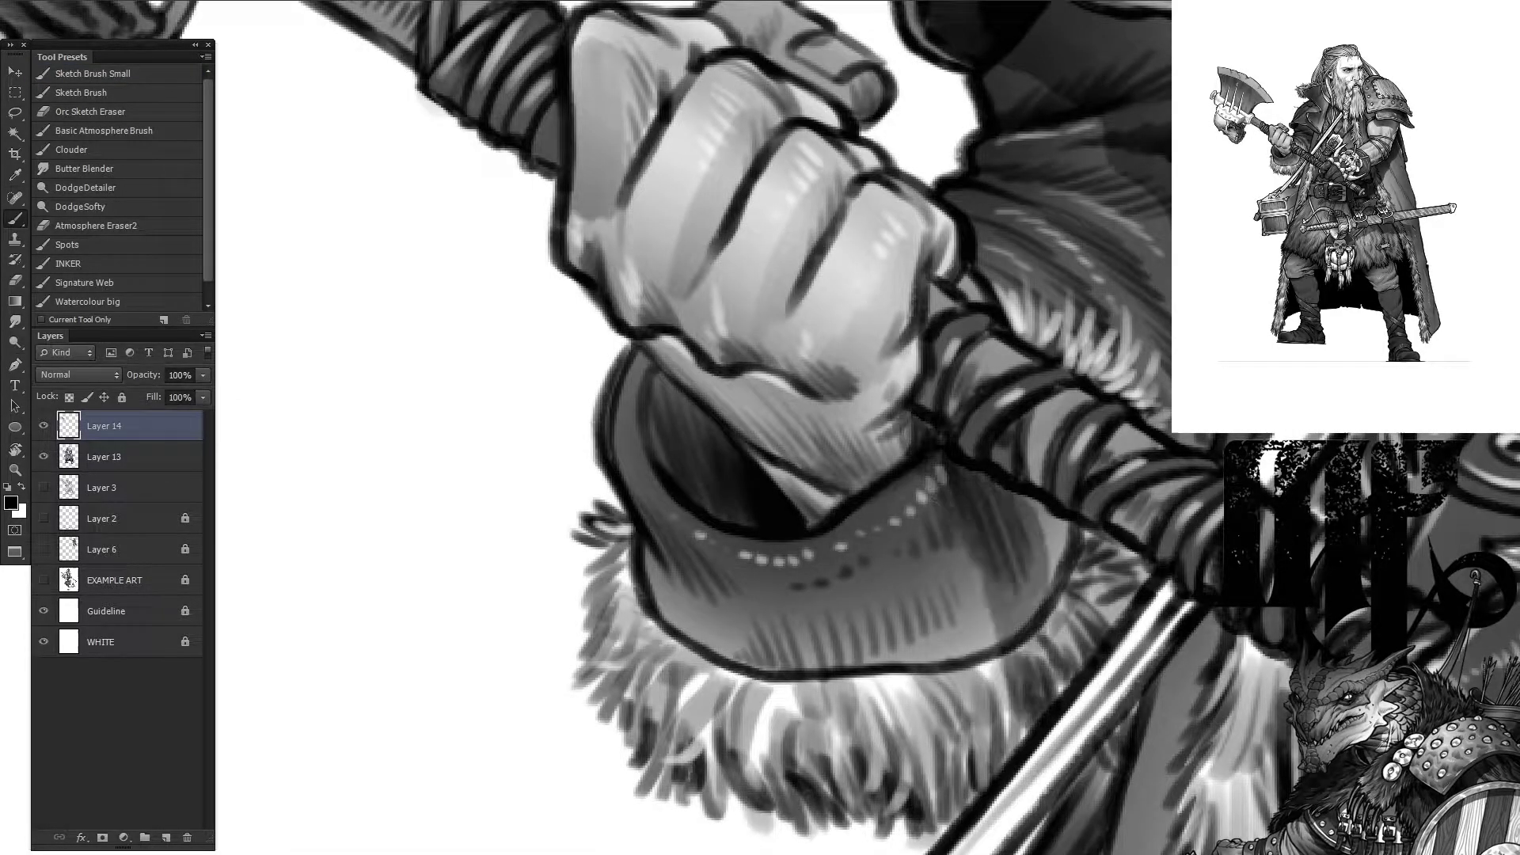
pyautogui.scroll(-10, 791, 475)
pyautogui.press('x')
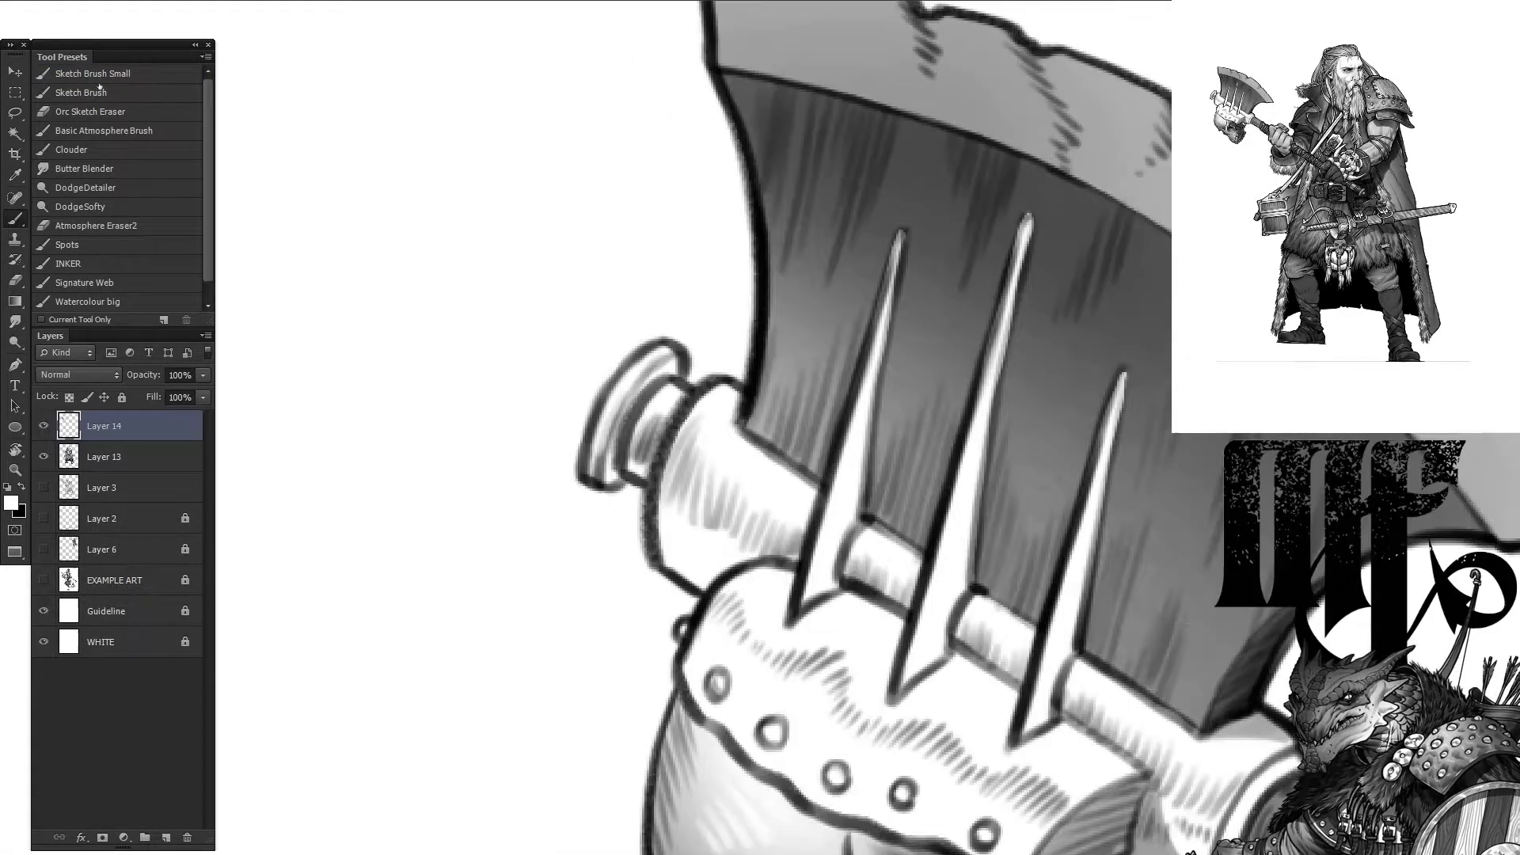
# Step: Shade the tips of the axe's spikes and darken the round pommel cap to grey
pyautogui.press('x')
pyautogui.moveTo(906, 230); pyautogui.dragTo(879, 311)
pyautogui.moveTo(1010, 269); pyautogui.dragTo(980, 392)
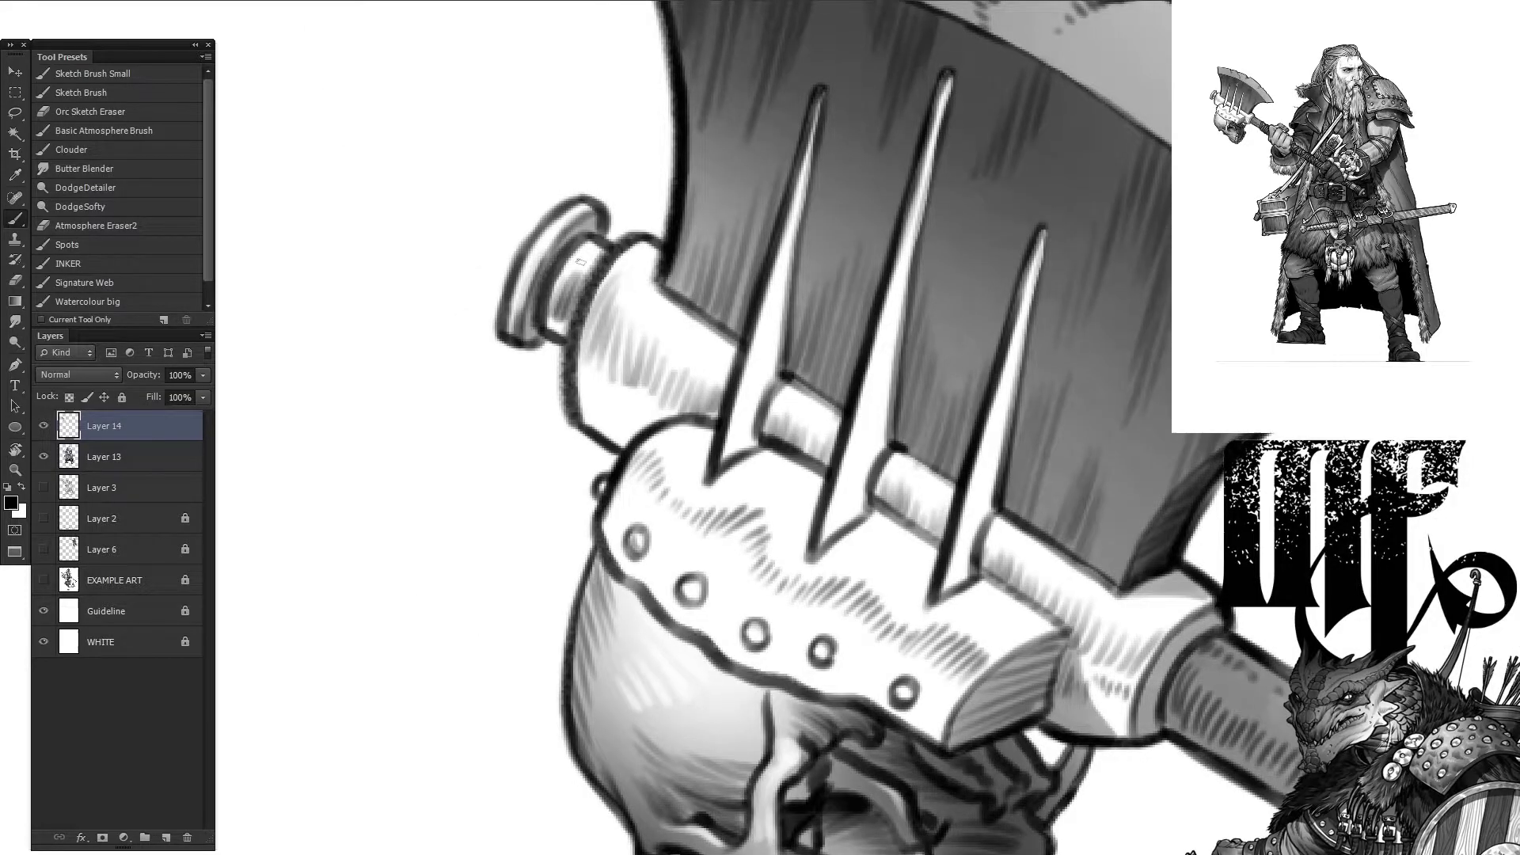
pyautogui.moveTo(580, 262); pyautogui.dragTo(558, 309)
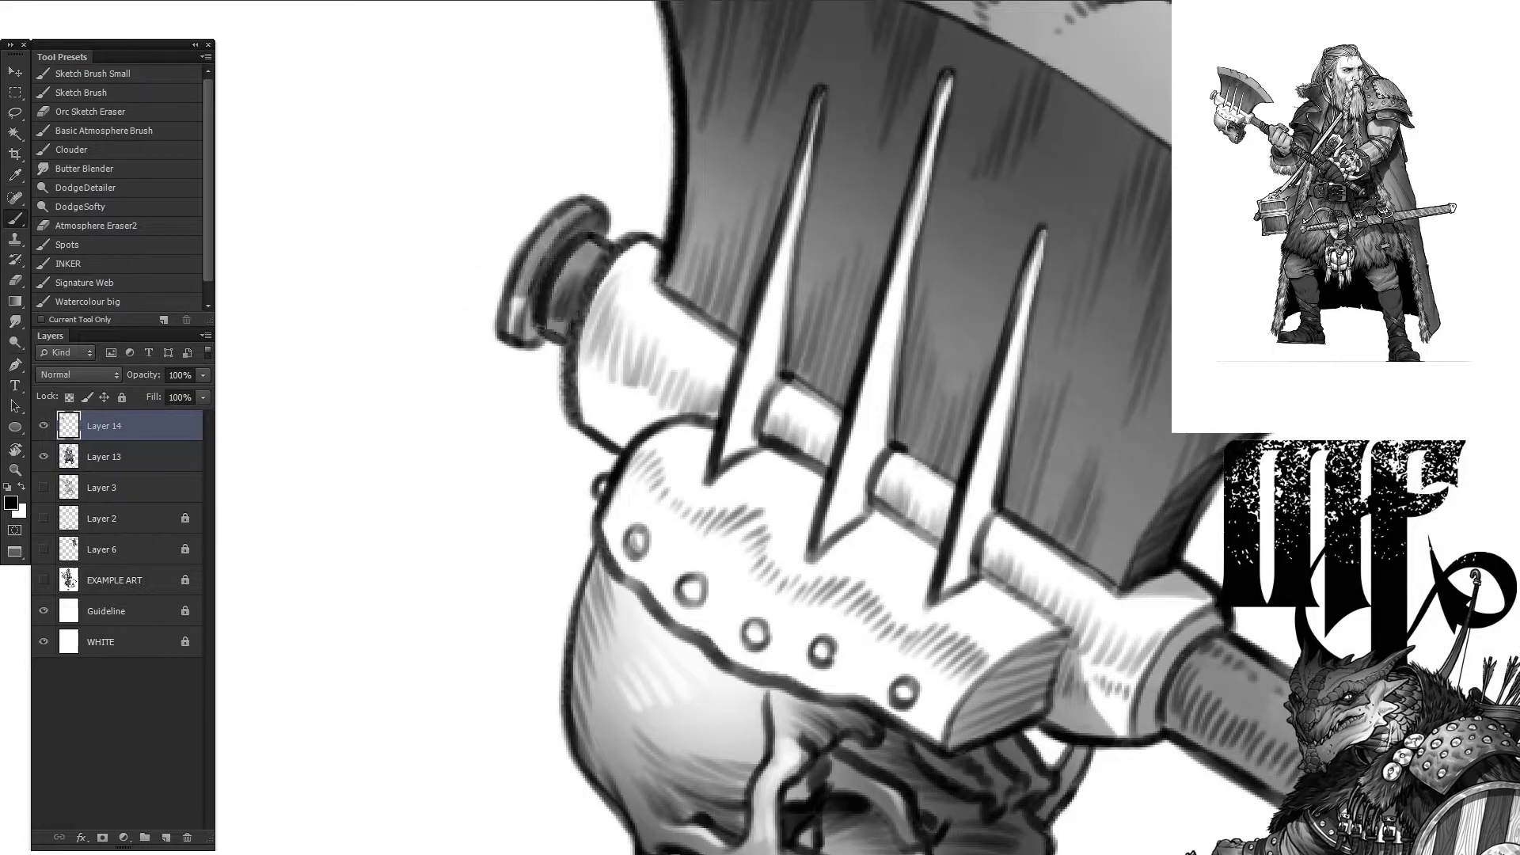
pyautogui.moveTo(554, 217); pyautogui.dragTo(515, 337)
# Step: Shade the axe's metal haft sections between the spikes and the collar in mid-grey
pyautogui.moveTo(1030, 543); pyautogui.dragTo(1092, 618)
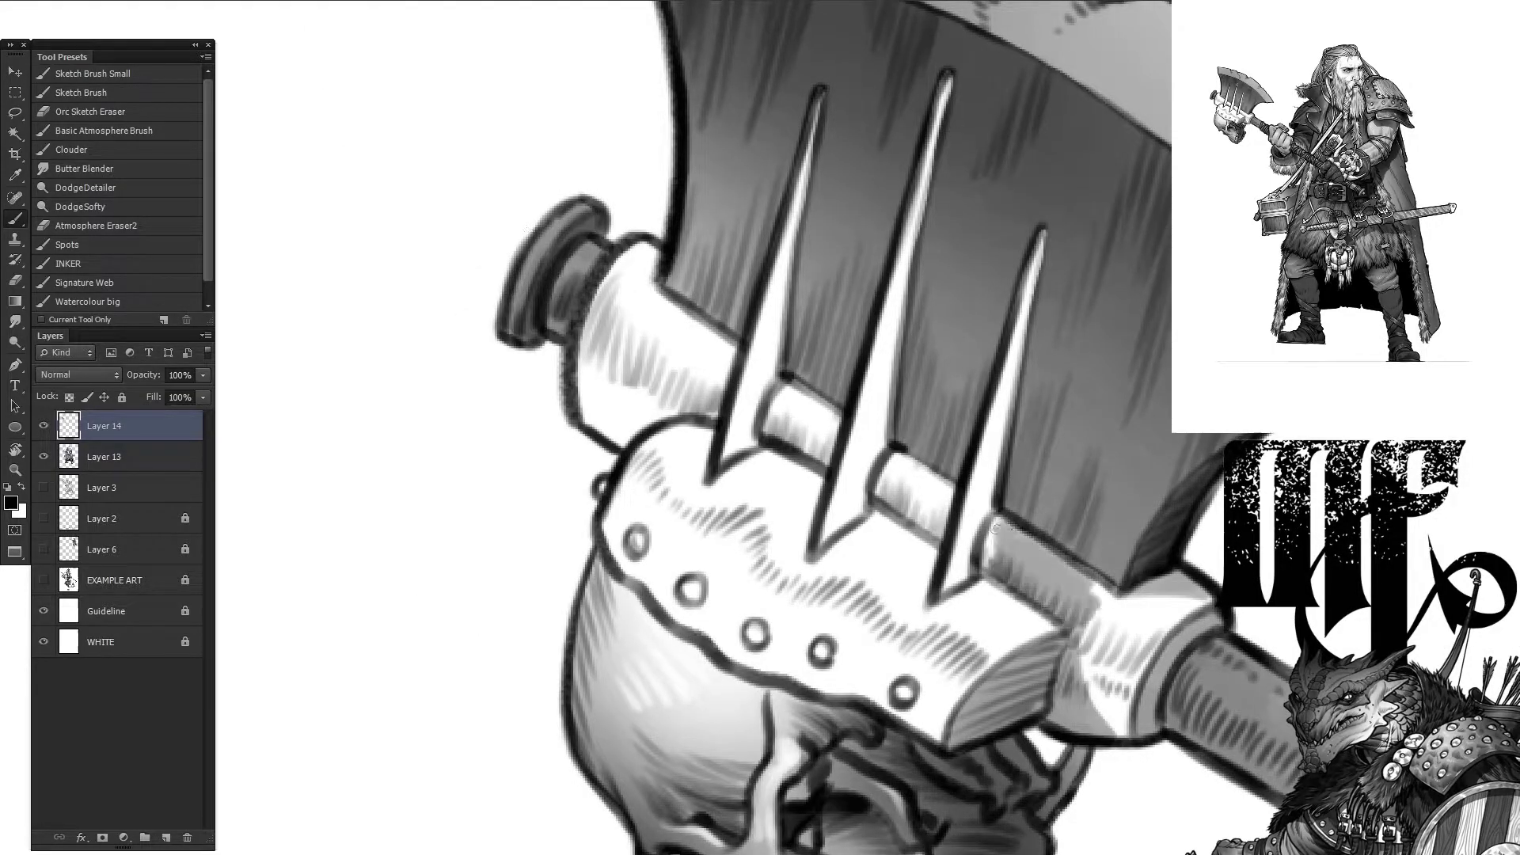
pyautogui.moveTo(989, 526)
pyautogui.mouseDown()
pyautogui.moveTo(1203, 673)
pyautogui.moveTo(1073, 716)
pyautogui.mouseUp()
pyautogui.moveTo(950, 467); pyautogui.dragTo(878, 530)
pyautogui.moveTo(840, 392); pyautogui.dragTo(756, 463)
pyautogui.moveTo(736, 254); pyautogui.dragTo(578, 427)
pyautogui.moveTo(713, 301); pyautogui.dragTo(629, 406)
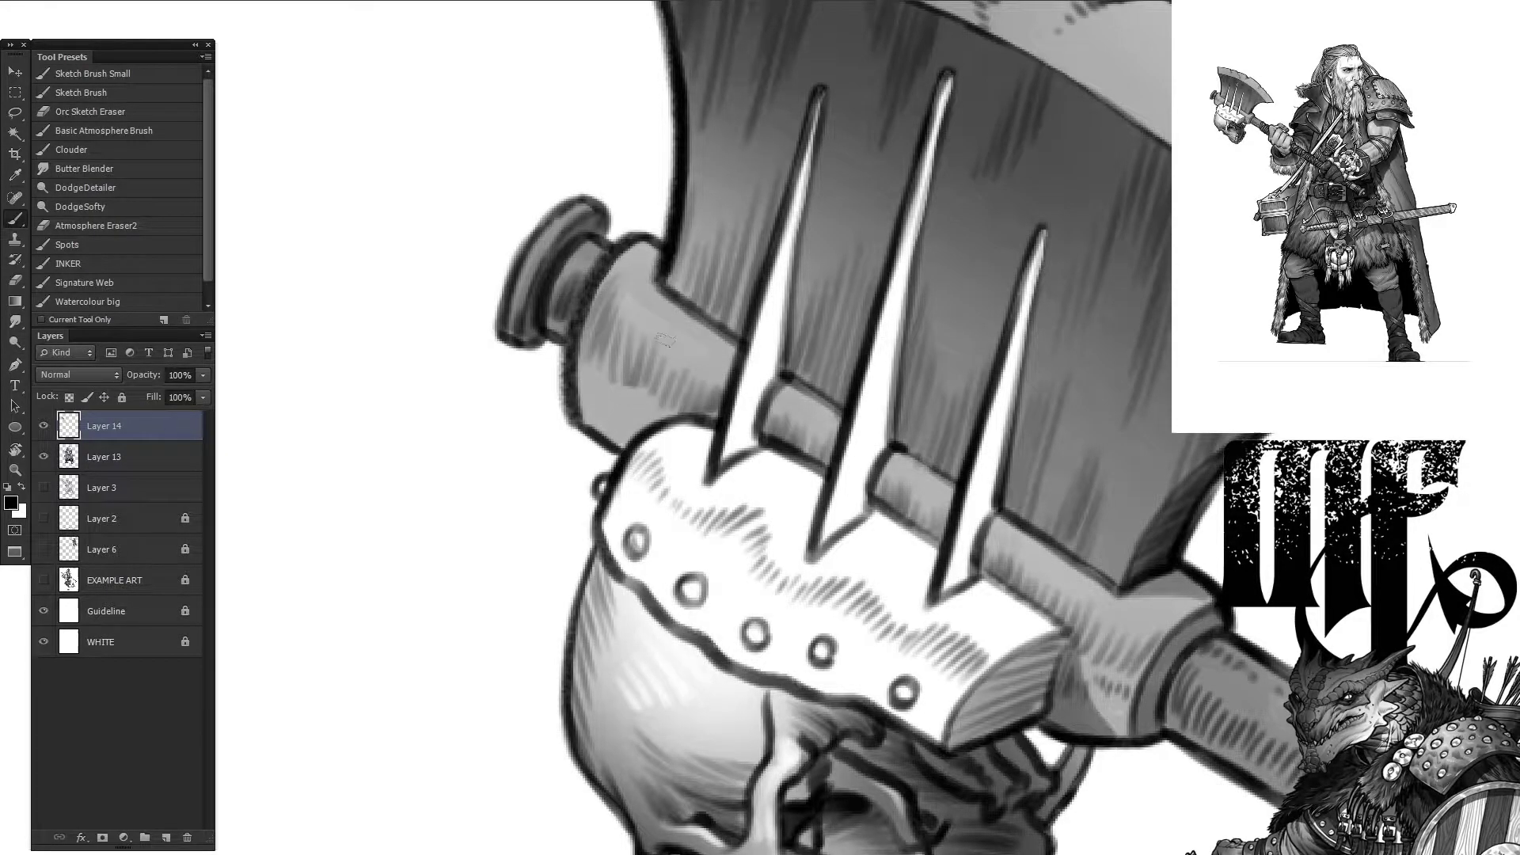
# Step: Try a loose curved stroke around the boot beneath the fur trim, and undo it
pyautogui.hotkey('ctrl', '0')
pyautogui.scroll(5, 443, 662)
pyautogui.moveTo(704, 600); pyautogui.dragTo(752, 640)
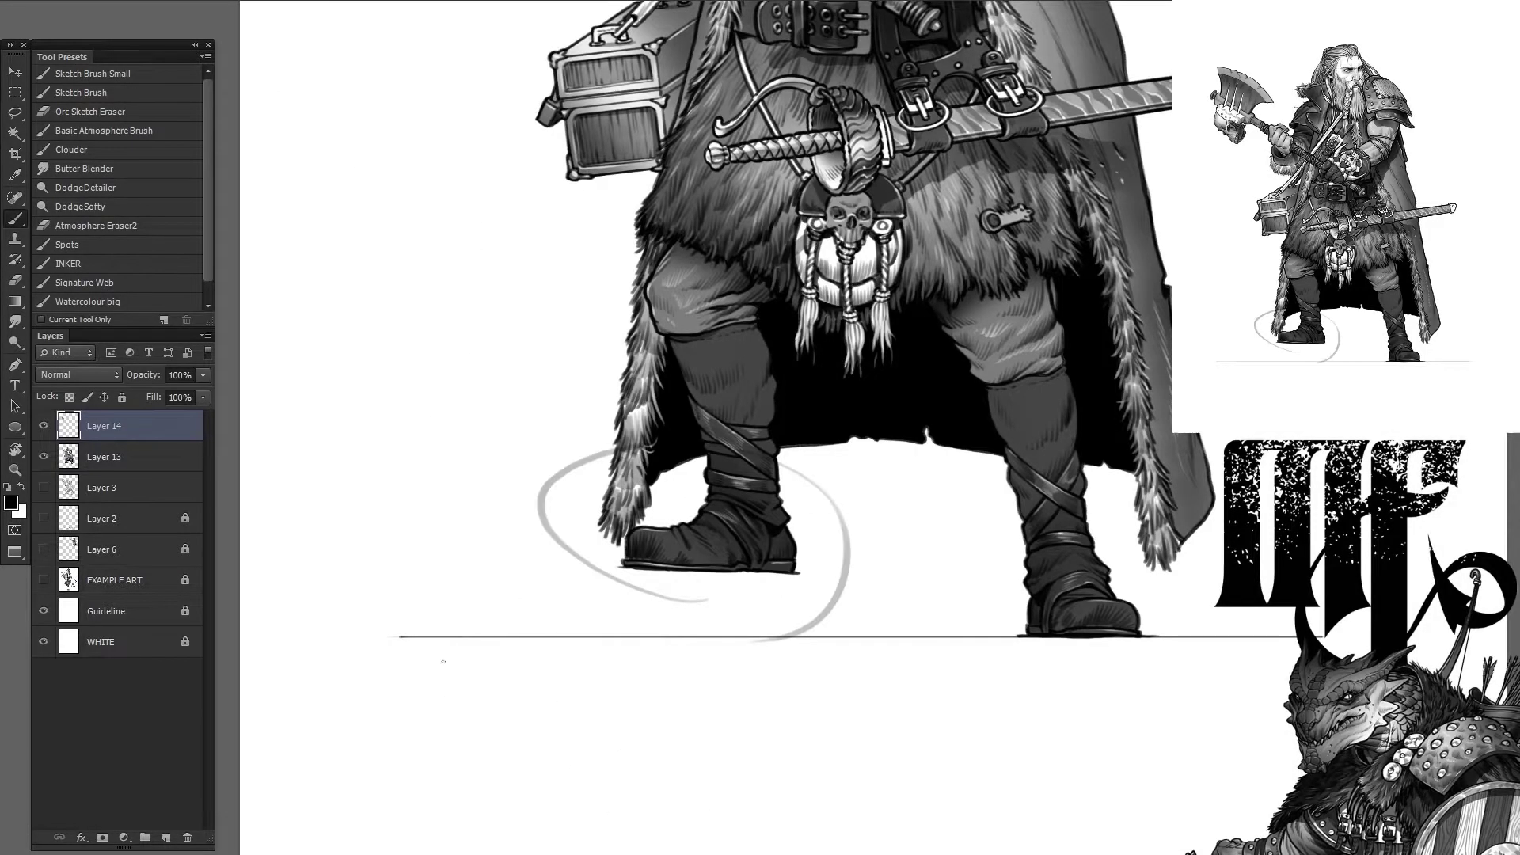
pyautogui.hotkey('ctrl', 'z')
# Step: Inspect the boots, fur trim and belt tassels, and check the rough ground sketch on Layer 3
pyautogui.scroll(4, 631, 574)
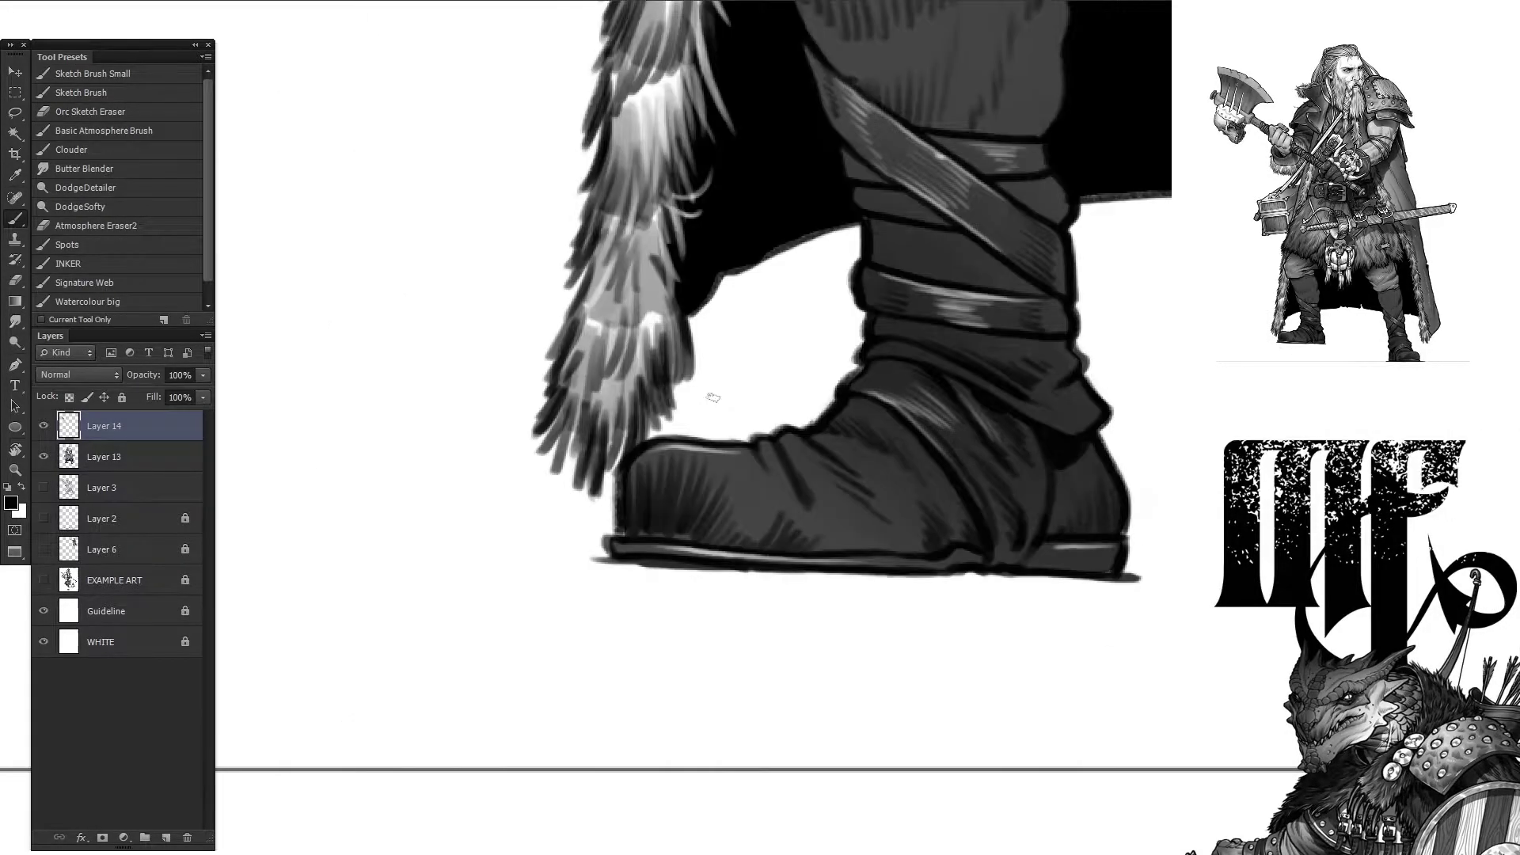
pyautogui.scroll(-4, 712, 397)
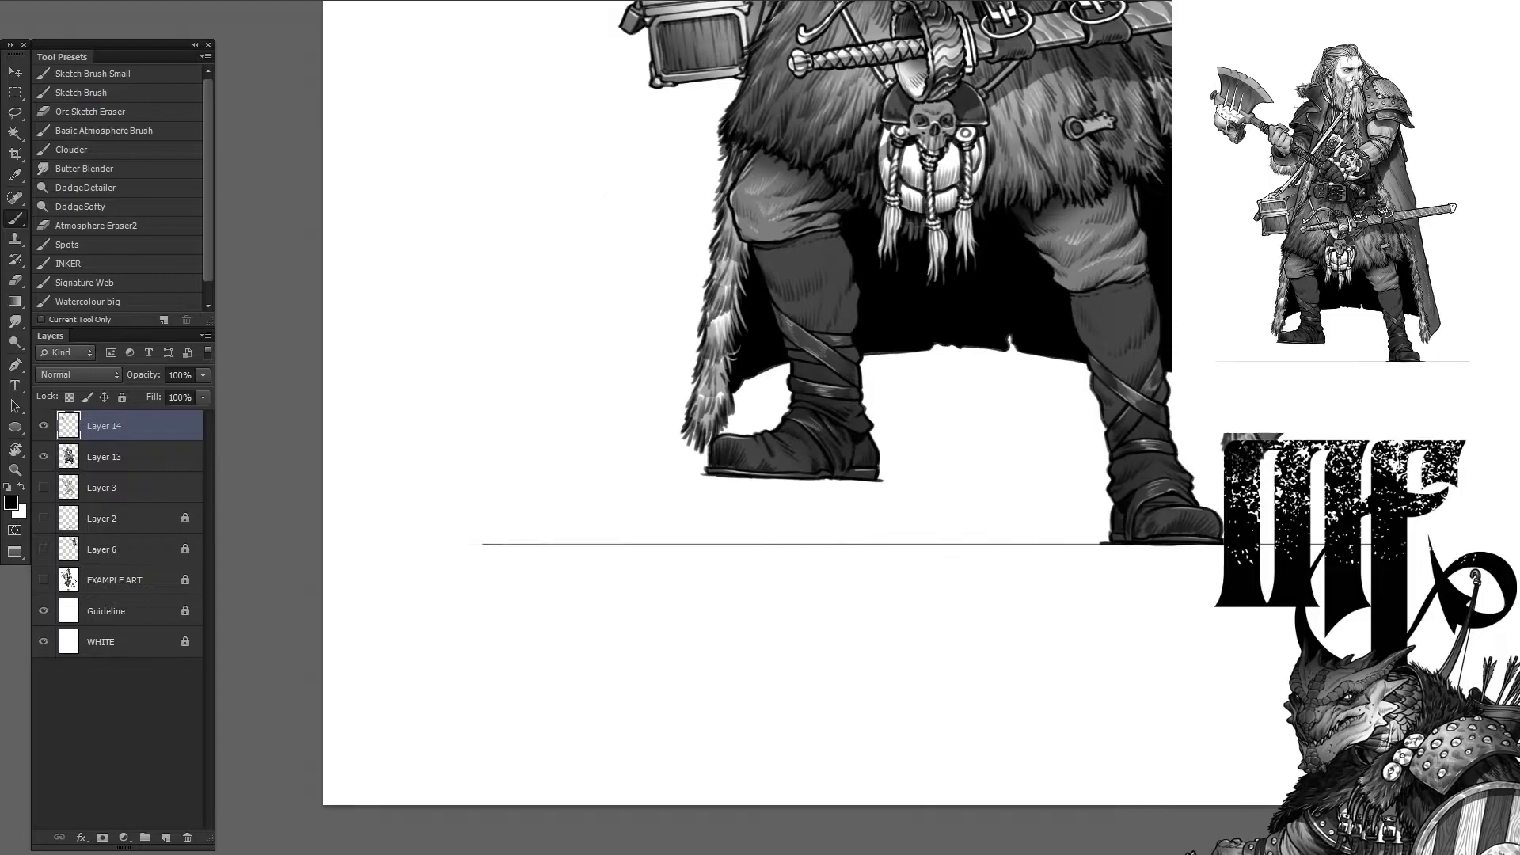
pyautogui.scroll(2, 747, 428)
pyautogui.scroll(4, 747, 427)
pyautogui.scroll(3, 747, 427)
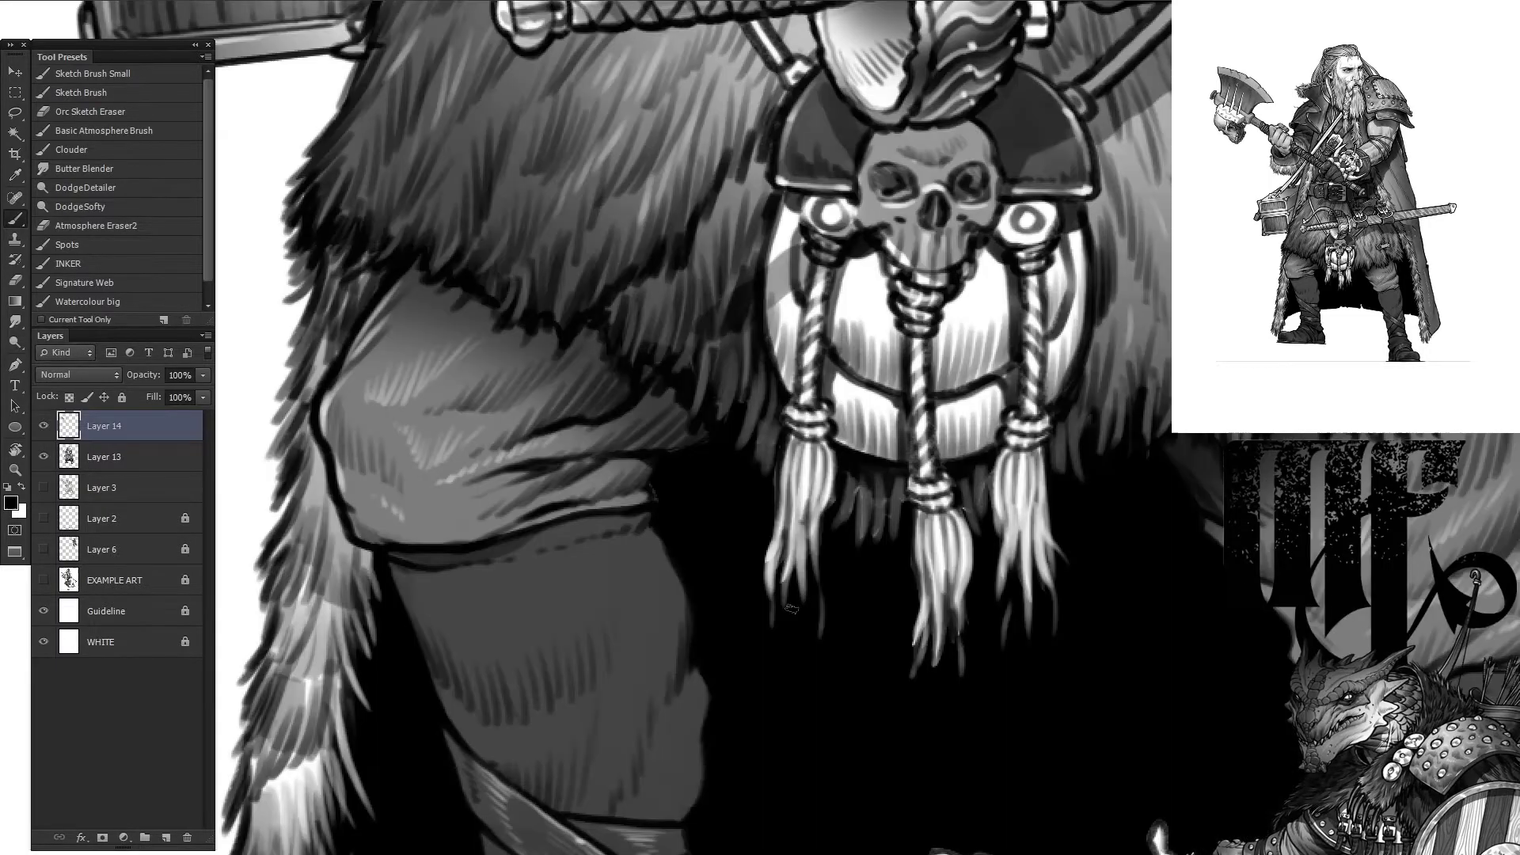
pyautogui.scroll(-4, 747, 427)
pyautogui.click(43, 487)
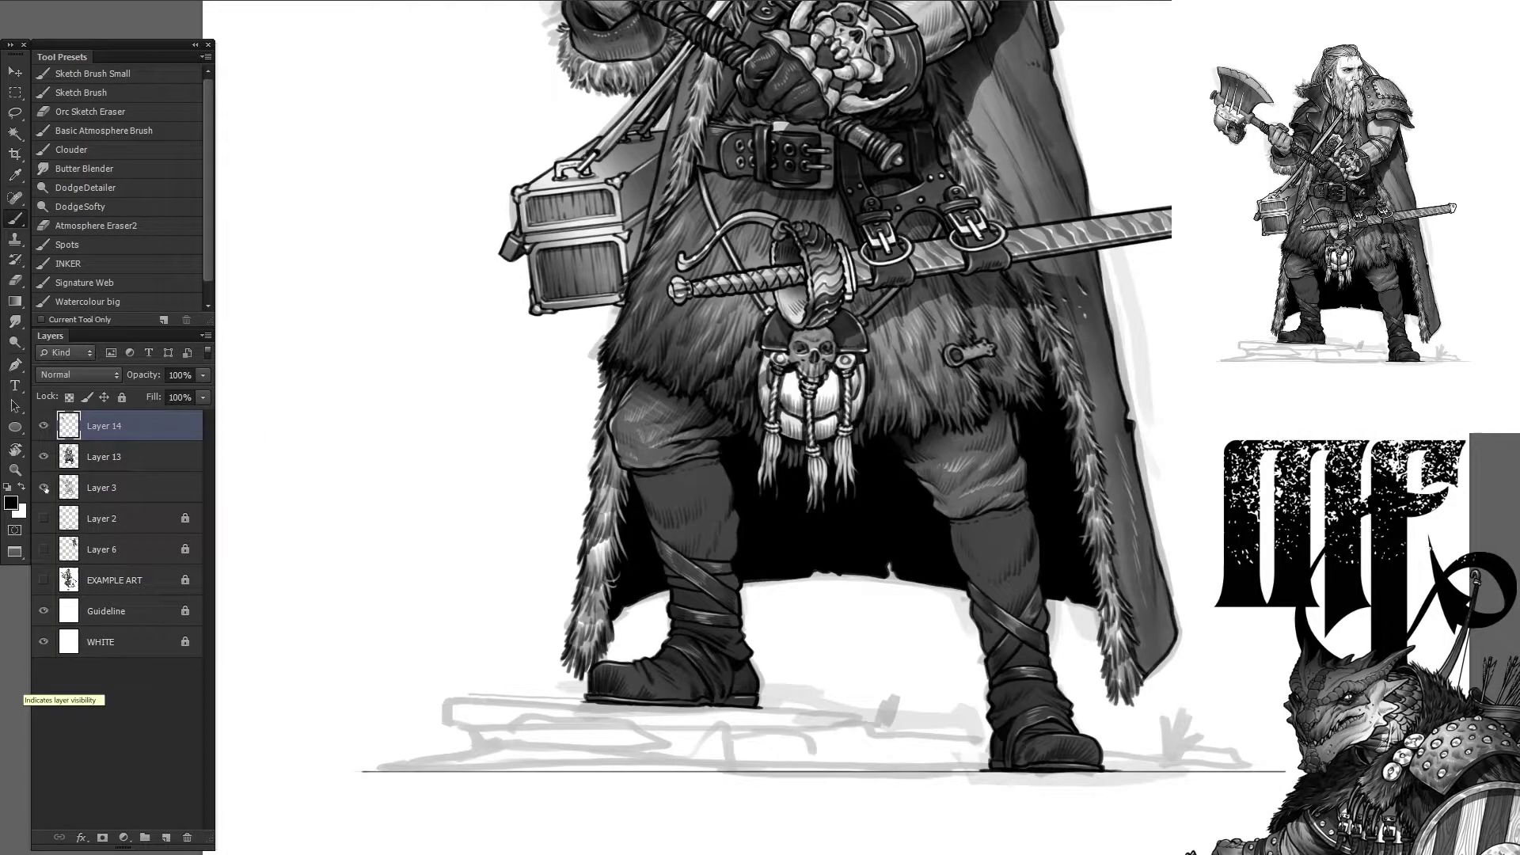
pyautogui.hotkey('ctrl', '+')
pyautogui.hotkey('ctrl', '+')
pyautogui.hotkey('ctrl', '+')
pyautogui.hotkey('ctrl', '+')
pyautogui.click(43, 488)
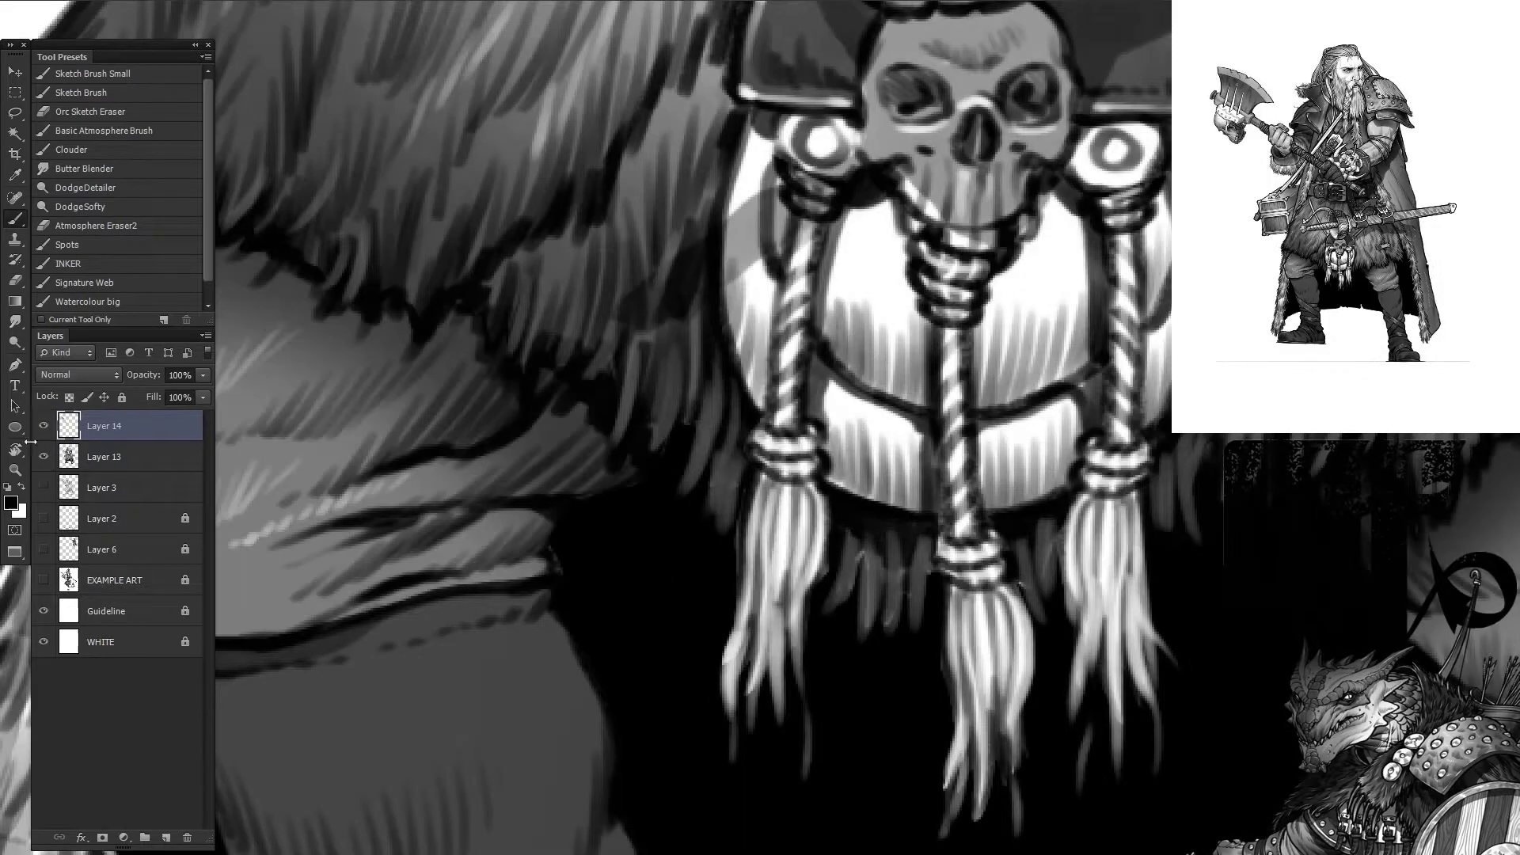
# Step: Shade the white banded pouch behind the skull and tassels with grey, leaving bright patches as highlights
pyautogui.moveTo(1146, 316)
pyautogui.mouseDown()
pyautogui.moveTo(1140, 427)
pyautogui.moveTo(878, 507)
pyautogui.mouseUp()
pyautogui.moveTo(752, 134); pyautogui.dragTo(752, 420)
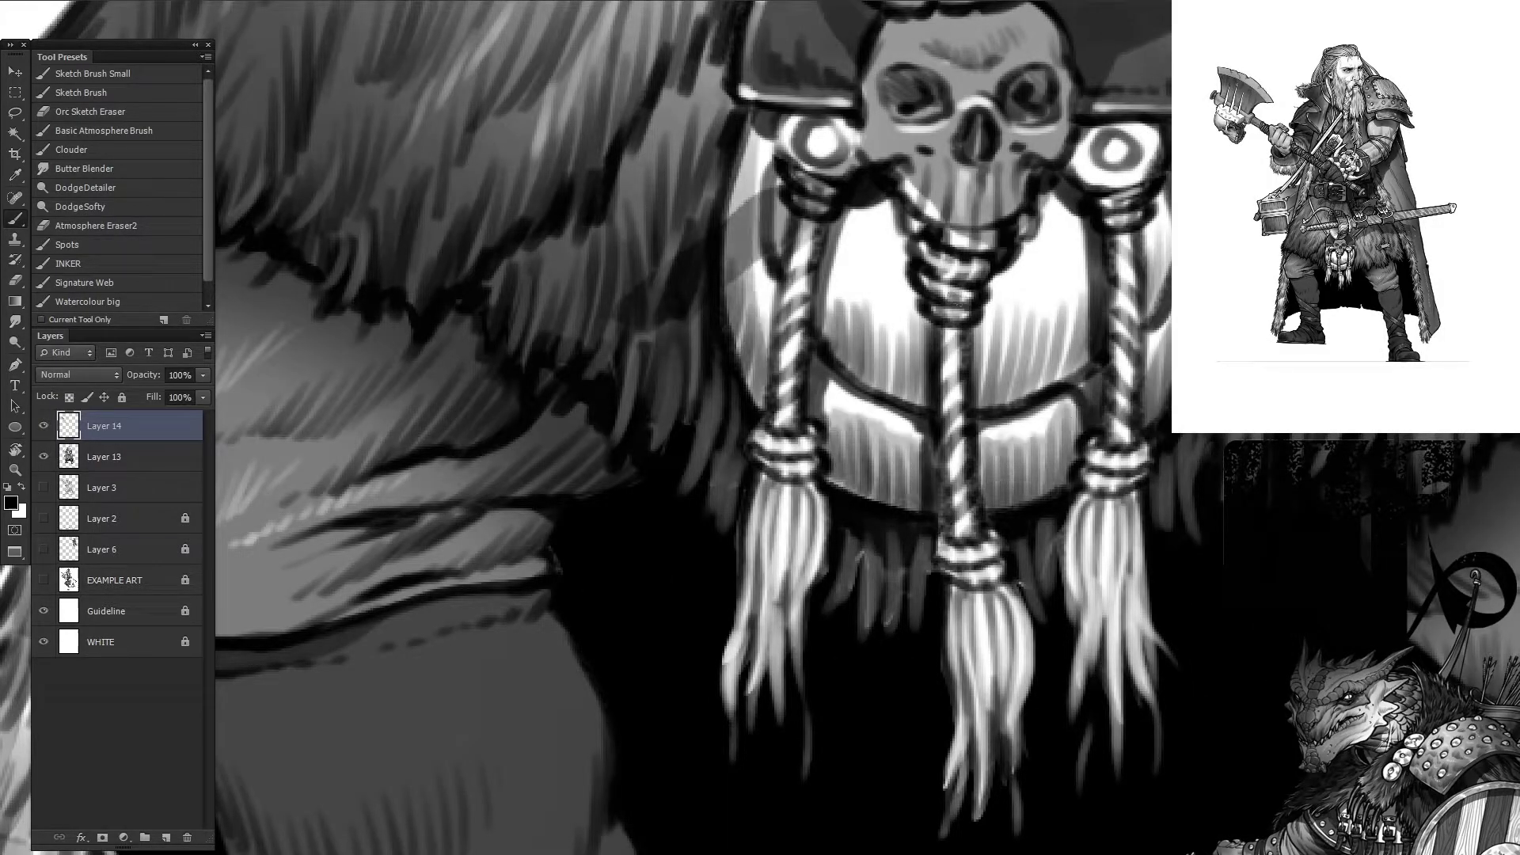
pyautogui.moveTo(1144, 194); pyautogui.dragTo(1140, 341)
pyautogui.moveTo(1100, 221); pyautogui.dragTo(902, 380)
pyautogui.moveTo(792, 163); pyautogui.dragTo(768, 245)
pyautogui.moveTo(879, 198); pyautogui.dragTo(816, 348)
pyautogui.moveTo(1084, 198); pyautogui.dragTo(962, 396)
pyautogui.moveTo(1156, 178); pyautogui.dragTo(1132, 317)
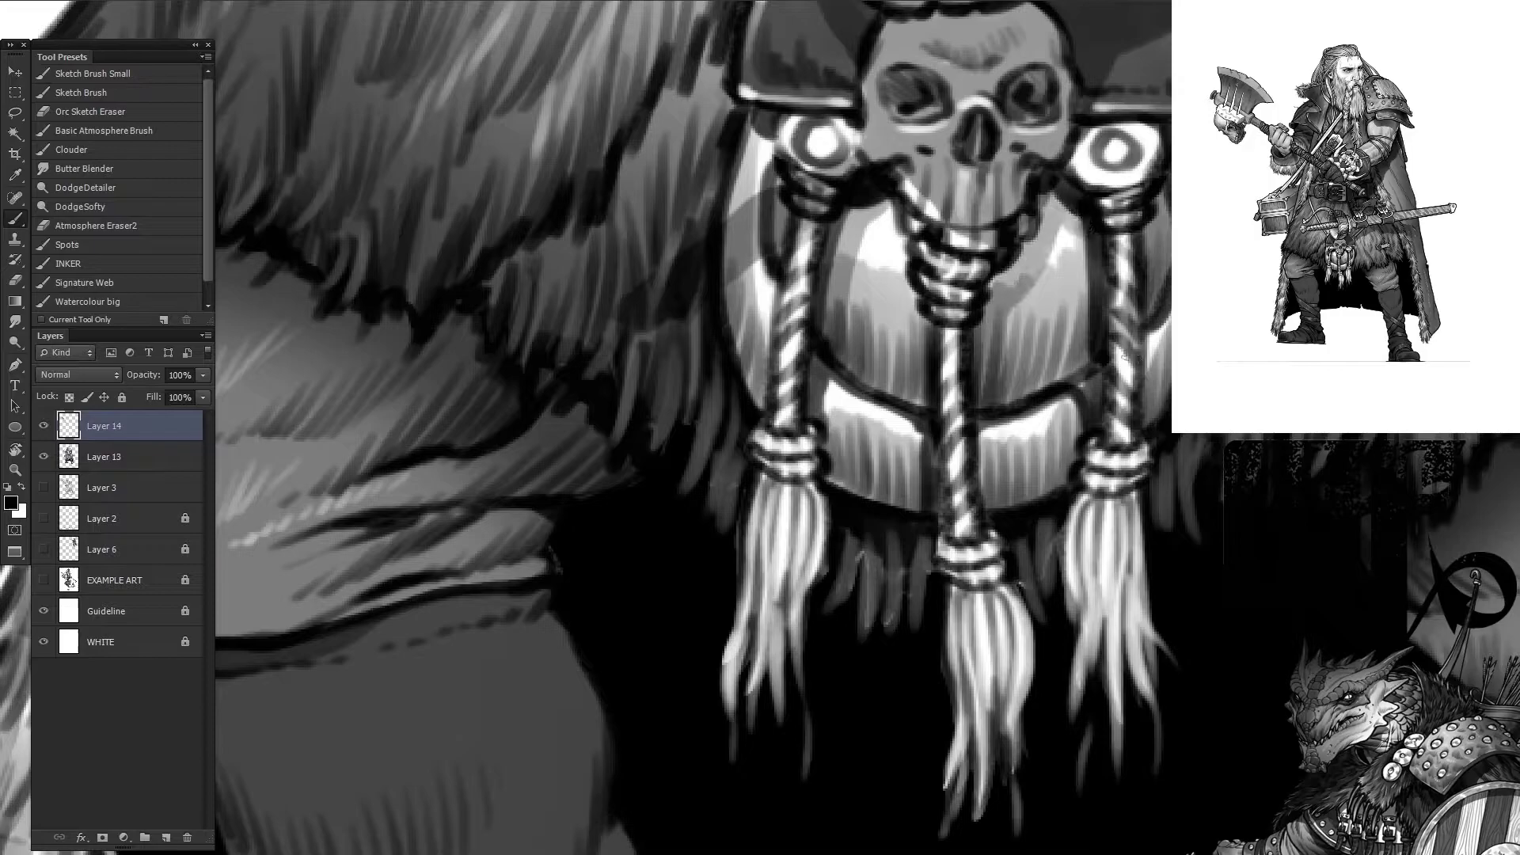
# Step: Darken the underside of the fist and the wrist above the sleeve cuff with grey shading
pyautogui.moveTo(633, 238)
pyautogui.mouseDown()
pyautogui.moveTo(791, 515)
pyautogui.moveTo(871, 712)
pyautogui.mouseUp()
pyautogui.moveTo(990, 245); pyautogui.dragTo(934, 324)
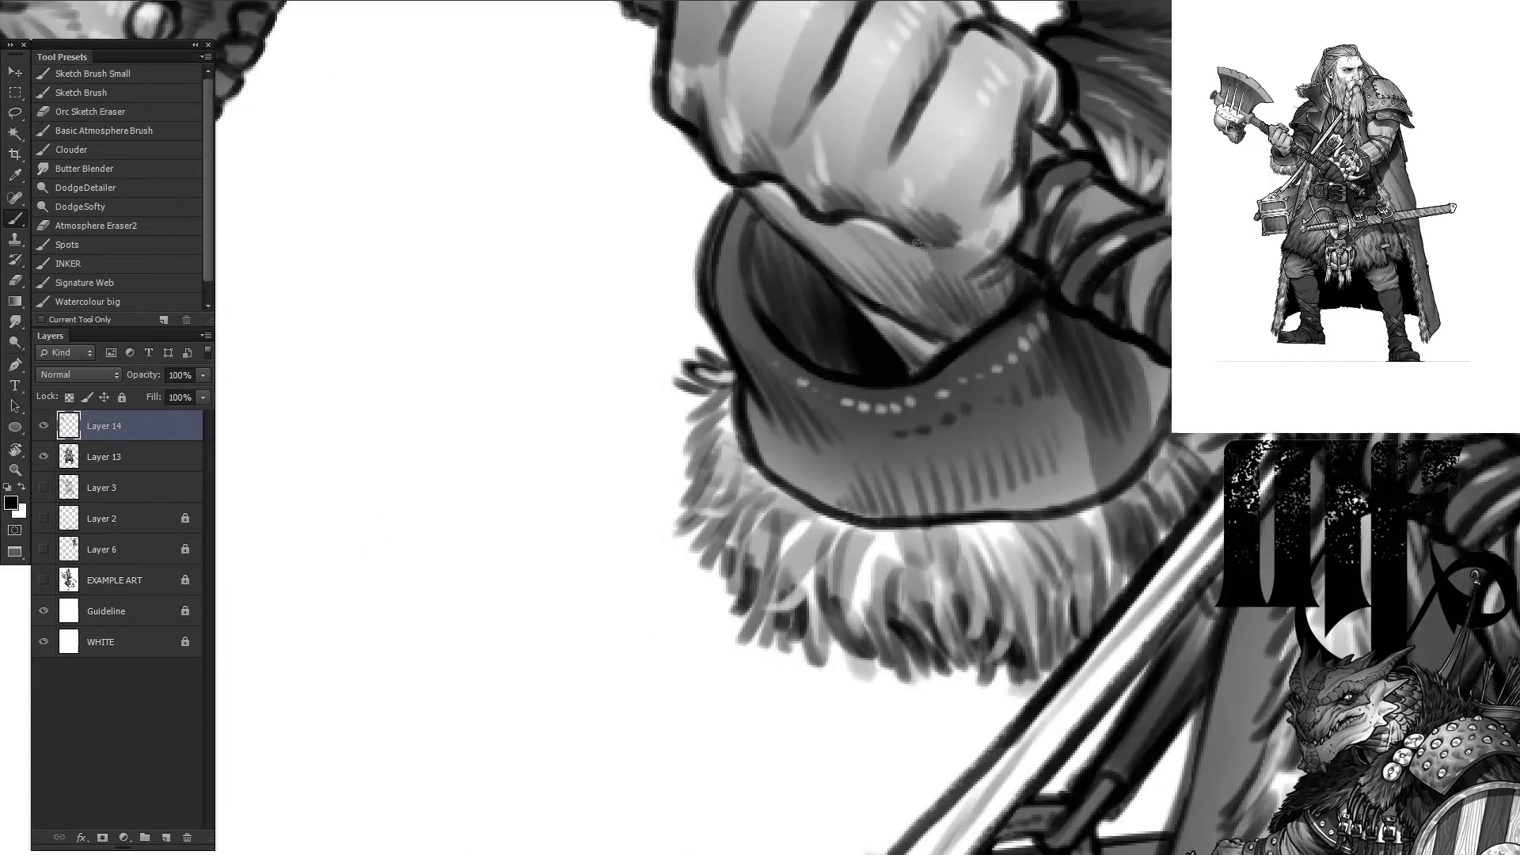
pyautogui.moveTo(966, 214); pyautogui.dragTo(776, 364)
pyautogui.moveTo(799, 182); pyautogui.dragTo(744, 214)
pyautogui.moveTo(954, 251); pyautogui.dragTo(1021, 229)
pyautogui.moveTo(997, 135); pyautogui.dragTo(1007, 281)
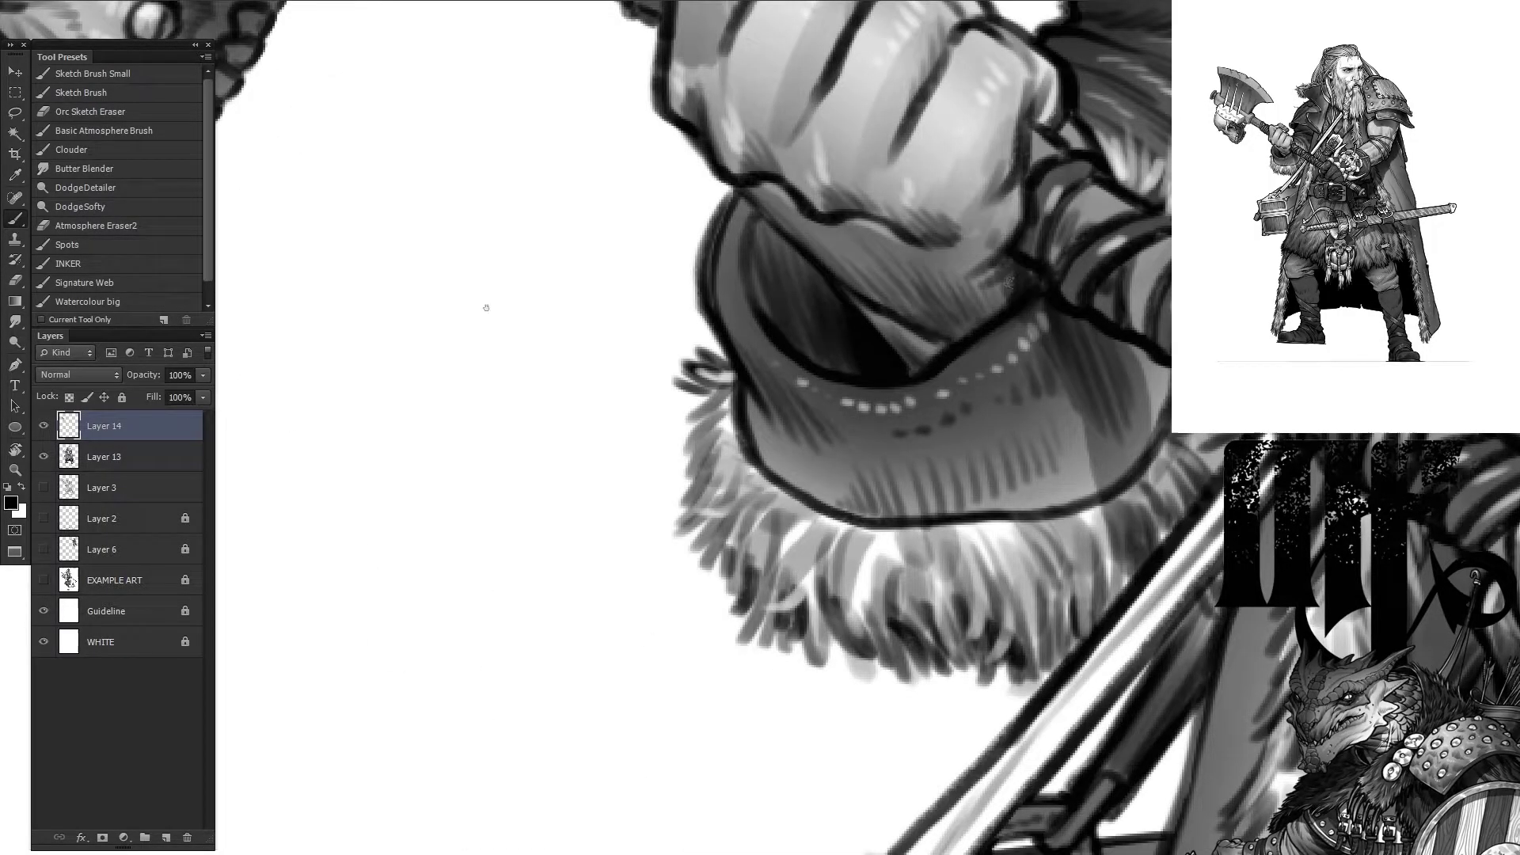
# Step: Lasso the axe's three spikes and the riveted bracket above the hanging skull
pyautogui.moveTo(487, 307); pyautogui.dragTo(333, 72)
pyautogui.press('l')
pyautogui.moveTo(674, 372)
pyautogui.mouseDown()
pyautogui.moveTo(792, 554)
pyautogui.moveTo(1057, 643)
pyautogui.moveTo(713, 340)
pyautogui.moveTo(675, 373)
pyautogui.mouseUp()
pyautogui.moveTo(1120, 125)
pyautogui.mouseDown()
pyautogui.moveTo(1021, 487)
pyautogui.moveTo(1039, 601)
pyautogui.mouseUp()
pyautogui.moveTo(982, 456)
pyautogui.mouseDown()
pyautogui.moveTo(919, 506)
pyautogui.moveTo(978, 453)
pyautogui.moveTo(1029, 79)
pyautogui.mouseUp()
pyautogui.moveTo(903, 94)
pyautogui.mouseDown()
pyautogui.moveTo(800, 483)
pyautogui.moveTo(902, 99)
pyautogui.mouseUp()
# Step: Paint the selected spikes and riveted bracket dark grey
pyautogui.hotkey('ctrl', '-')
pyautogui.hotkey('ctrl', '-')
pyautogui.hotkey('ctrl', '-')
pyautogui.press('b')
pyautogui.moveTo(815, 428); pyautogui.dragTo(734, 276)
pyautogui.moveTo(740, 207)
pyautogui.mouseDown()
pyautogui.moveTo(713, 277)
pyautogui.moveTo(760, 237)
pyautogui.moveTo(697, 333)
pyautogui.mouseUp()
pyautogui.hotkey('ctrl', '+')
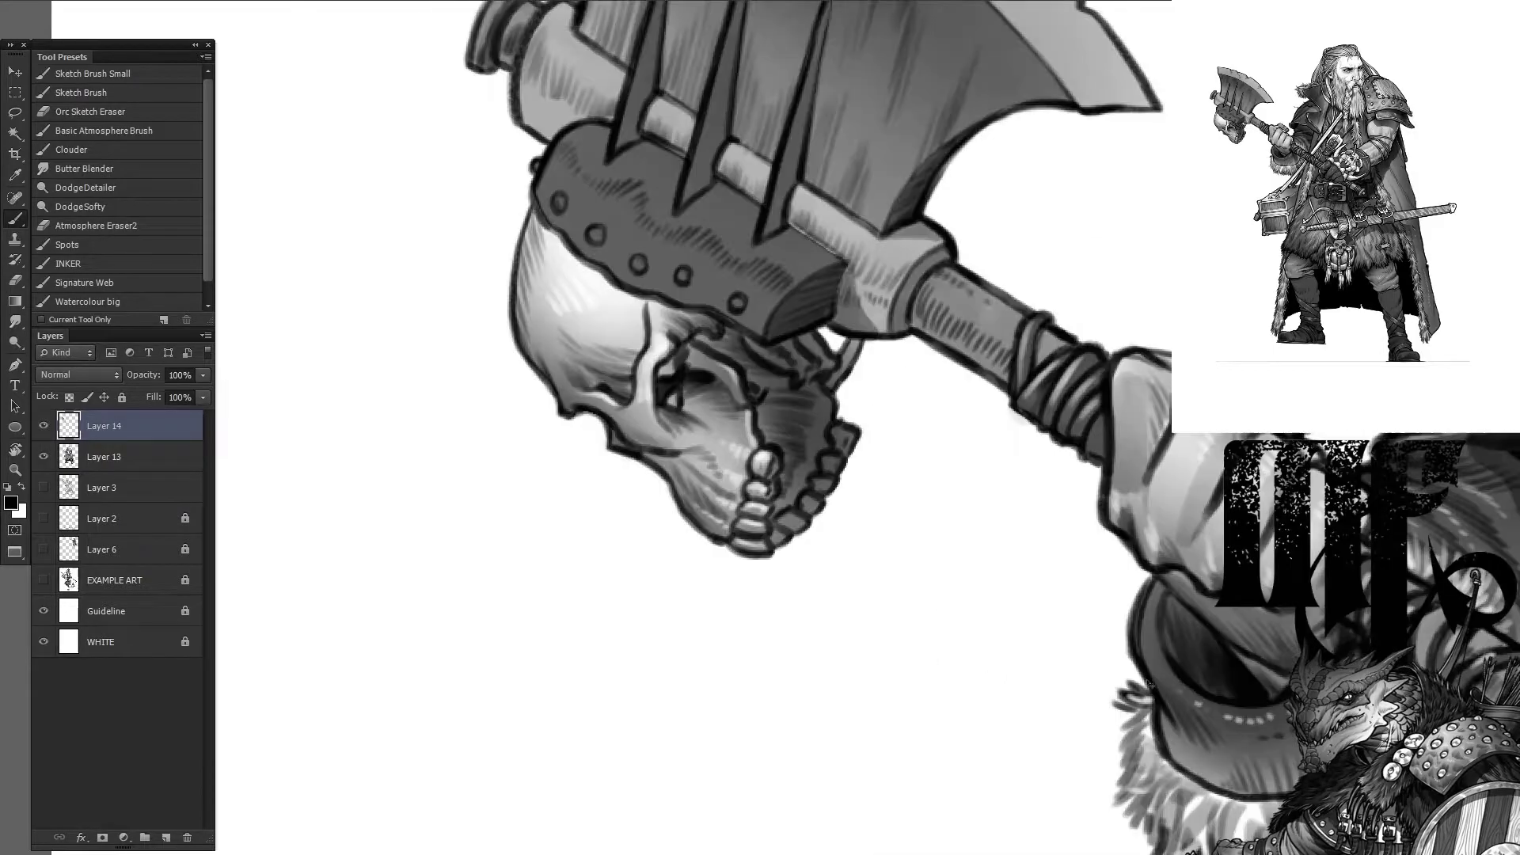
pyautogui.hotkey('ctrl', '+')
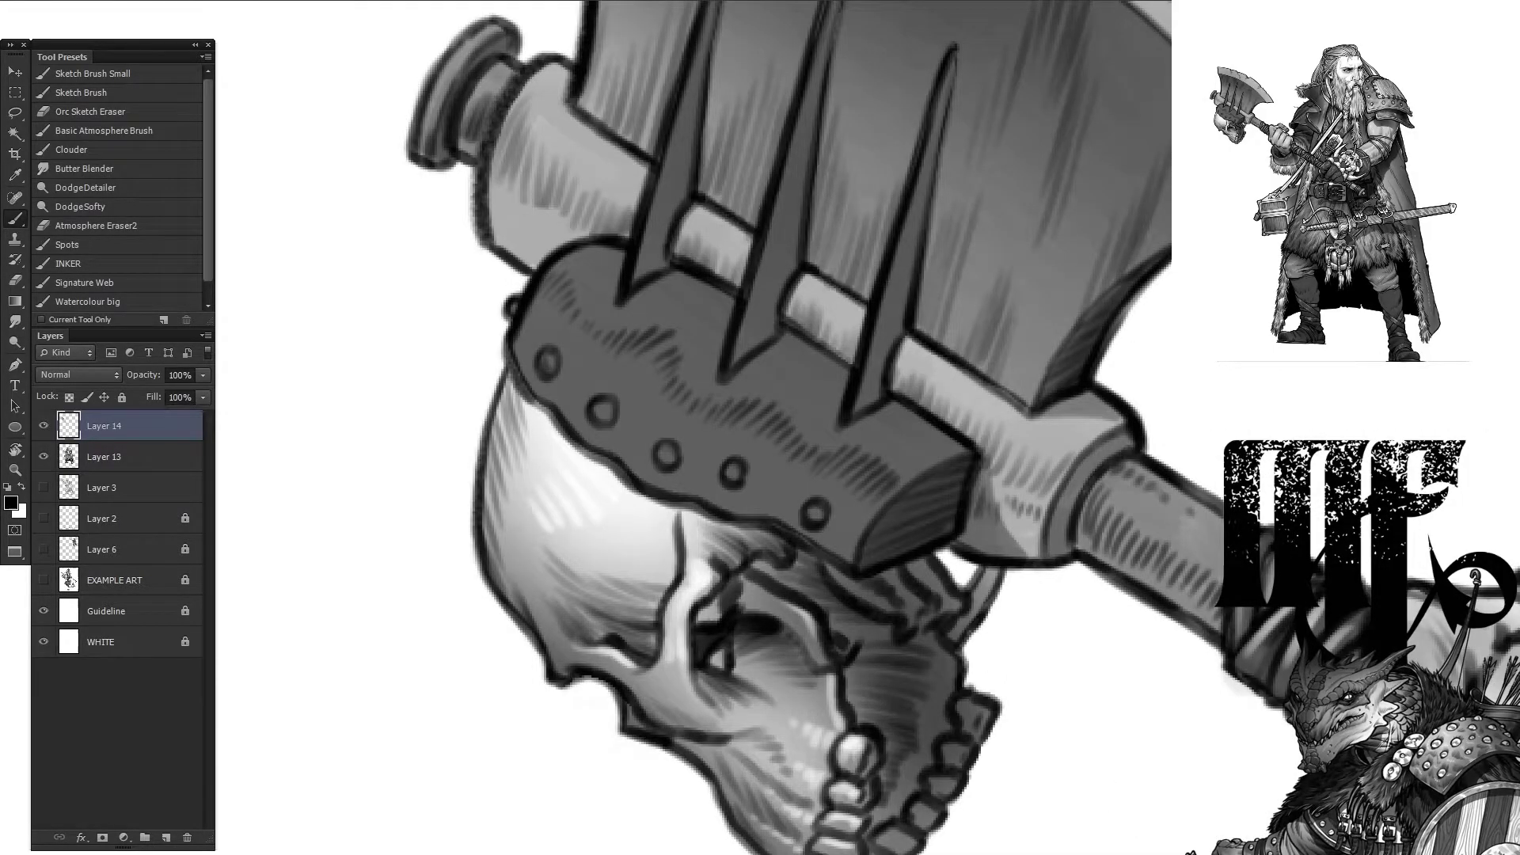
pyautogui.moveTo(713, 396); pyautogui.dragTo(756, 514)
# Step: Highlight the spikes, the bracket's upper surface and its end corner with white strokes
pyautogui.press('x')
pyautogui.moveTo(991, 194); pyautogui.dragTo(911, 484)
pyautogui.moveTo(898, 20); pyautogui.dragTo(784, 467)
pyautogui.moveTo(769, 44); pyautogui.dragTo(682, 392)
pyautogui.moveTo(952, 594); pyautogui.dragTo(900, 645)
pyautogui.moveTo(658, 685); pyautogui.dragTo(690, 475)
pyautogui.moveTo(981, 380); pyautogui.dragTo(609, 166)
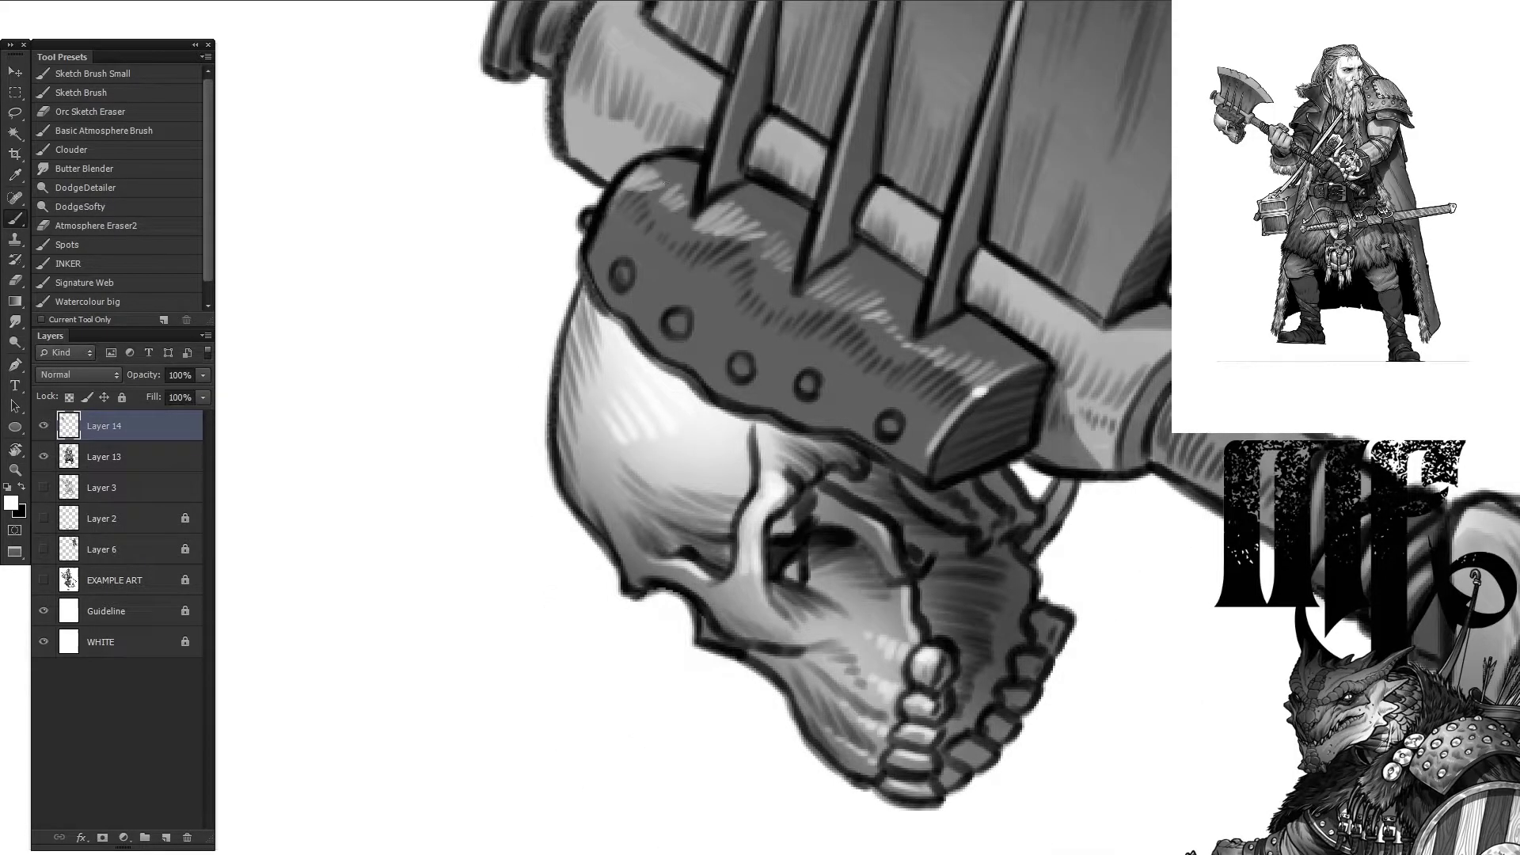
# Step: Dot white highlights on the bracket's rivets and brighten its scalloped lower edge and the spike bases
pyautogui.click(890, 423)
pyautogui.click(808, 383)
pyautogui.click(742, 366)
pyautogui.click(677, 320)
pyautogui.click(623, 274)
pyautogui.click(587, 218)
pyautogui.moveTo(863, 432); pyautogui.dragTo(601, 289)
pyautogui.moveTo(943, 273); pyautogui.dragTo(918, 324)
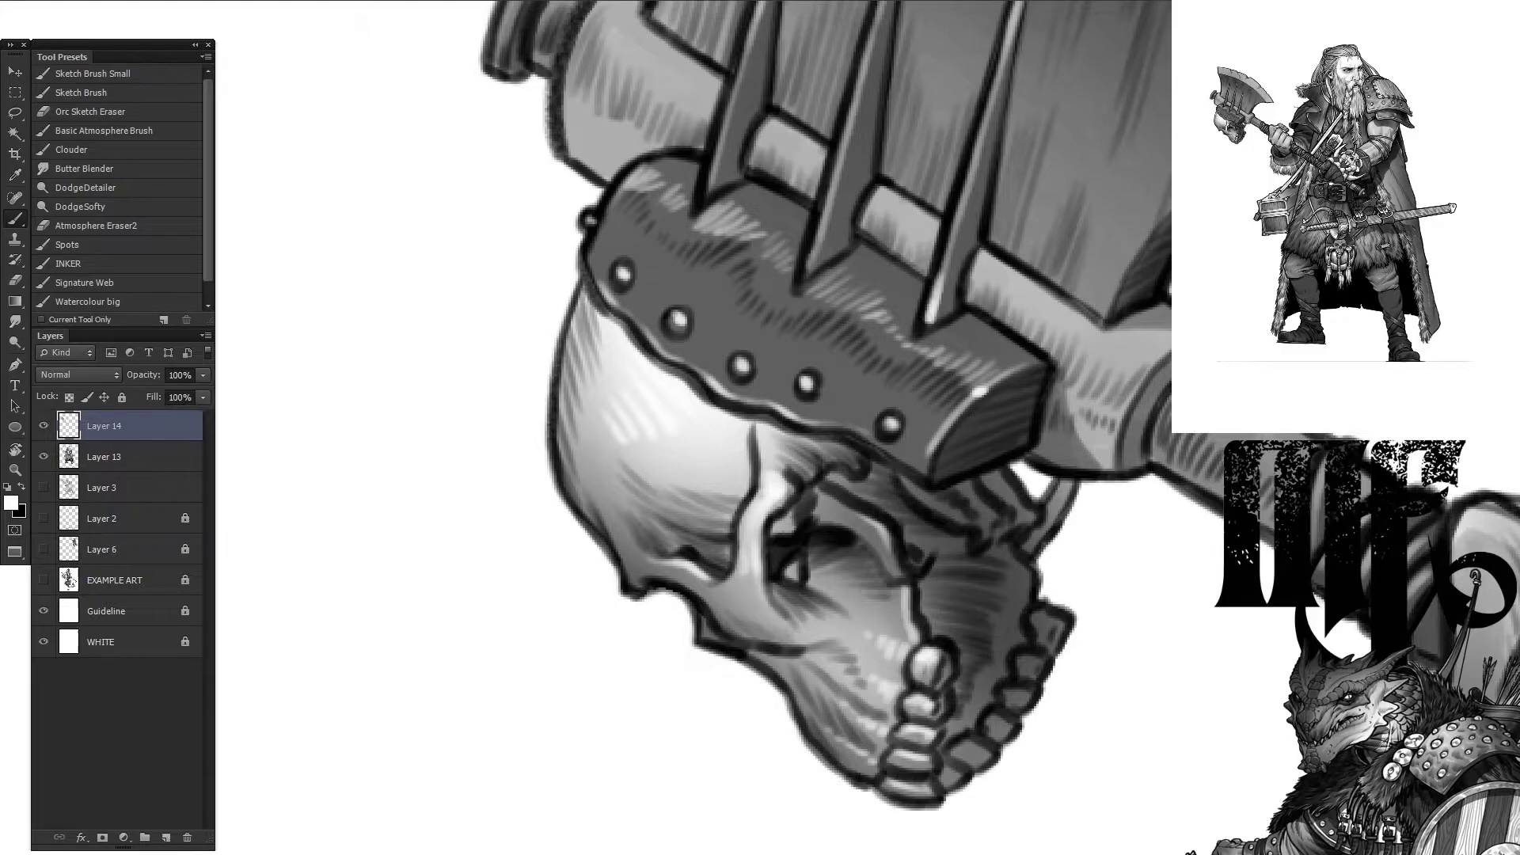
pyautogui.moveTo(824, 219); pyautogui.dragTo(803, 275)
pyautogui.moveTo(723, 143); pyautogui.dragTo(704, 192)
# Step: Paint white highlights along the axe blade's bevel line and notched cutting edge
pyautogui.scroll(10, 585, 478)
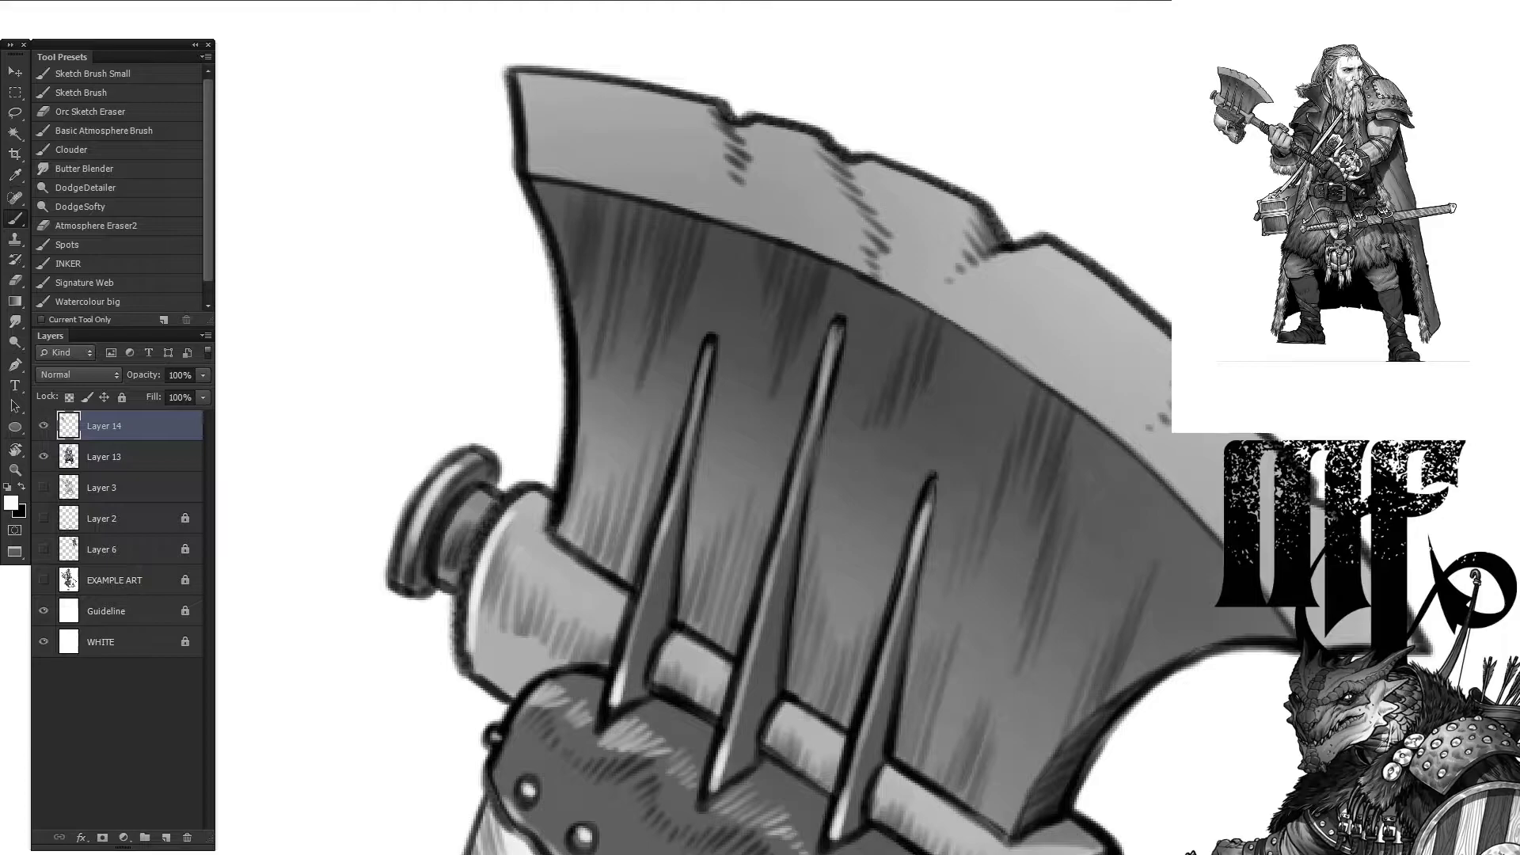
pyautogui.moveTo(841, 258); pyautogui.dragTo(691, 205)
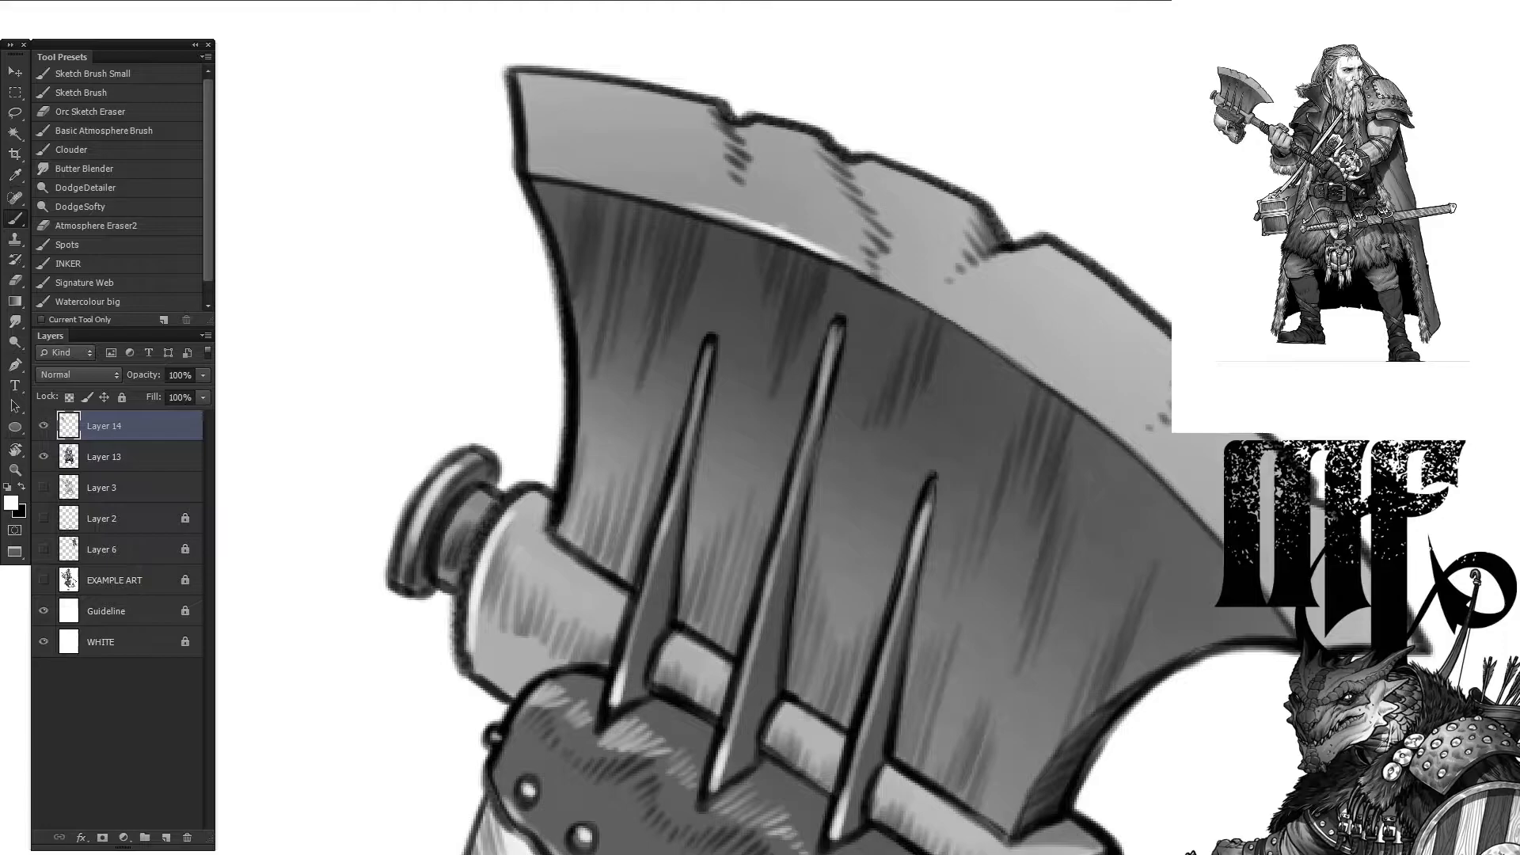
pyautogui.moveTo(722, 216); pyautogui.dragTo(548, 167)
pyautogui.moveTo(884, 276)
pyautogui.mouseDown()
pyautogui.moveTo(1171, 475)
pyautogui.moveTo(1222, 529)
pyautogui.mouseUp()
pyautogui.moveTo(997, 250); pyautogui.dragTo(1119, 305)
pyautogui.moveTo(860, 157); pyautogui.dragTo(943, 195)
# Step: Draw long thin scratches across the axe blade's dark face with white strokes and black accents
pyautogui.moveTo(950, 337); pyautogui.dragTo(1066, 726)
pyautogui.moveTo(765, 251); pyautogui.dragTo(736, 546)
pyautogui.moveTo(601, 195); pyautogui.dragTo(551, 259)
pyautogui.moveTo(1119, 510); pyautogui.dragTo(1202, 594)
pyautogui.moveTo(1187, 594); pyautogui.dragTo(1197, 276)
pyautogui.press('x')
pyautogui.moveTo(634, 523)
pyautogui.mouseDown()
pyautogui.moveTo(821, 507)
pyautogui.moveTo(798, 499)
pyautogui.mouseUp()
pyautogui.press('x')
# Step: Add more highlights and scratches to the bracket and blade, plus a small black nick with a white edge
pyautogui.press('x')
pyautogui.moveTo(599, 473)
pyautogui.mouseDown()
pyautogui.moveTo(676, 409)
pyautogui.moveTo(653, 416)
pyautogui.mouseUp()
pyautogui.moveTo(840, 465); pyautogui.dragTo(680, 599)
pyautogui.moveTo(804, 167)
pyautogui.mouseDown()
pyautogui.moveTo(878, 451)
pyautogui.moveTo(772, 72)
pyautogui.mouseUp()
pyautogui.moveTo(610, 261); pyautogui.dragTo(598, 138)
pyautogui.moveTo(415, 40); pyautogui.dragTo(434, 77)
pyautogui.moveTo(1033, 339); pyautogui.dragTo(994, 389)
pyautogui.moveTo(831, 458); pyautogui.dragTo(796, 526)
pyautogui.press('x')
pyautogui.moveTo(827, 489); pyautogui.dragTo(807, 505)
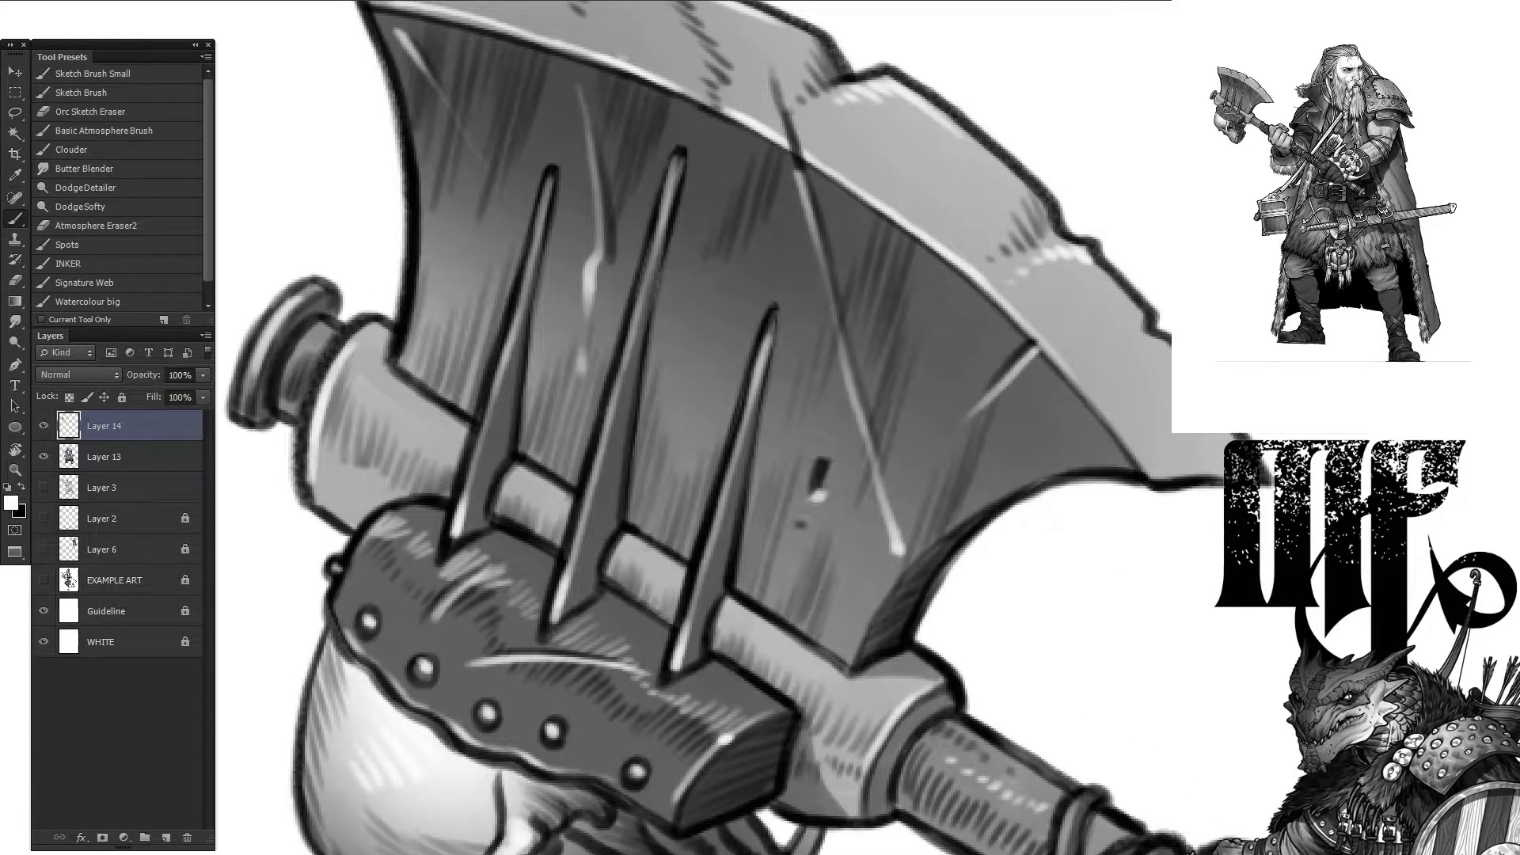
# Step: Shade the slung chest's lid and side panel and the adjoining coat edge with dark strokes
pyautogui.moveTo(1018, 80); pyautogui.dragTo(970, 255)
pyautogui.moveTo(971, 341); pyautogui.dragTo(931, 439)
pyautogui.moveTo(950, 237); pyautogui.dragTo(824, 602)
pyautogui.moveTo(859, 380); pyautogui.dragTo(661, 423)
pyautogui.moveTo(848, 432); pyautogui.dragTo(704, 463)
pyautogui.moveTo(705, 460); pyautogui.dragTo(610, 475)
pyautogui.moveTo(798, 506); pyautogui.dragTo(791, 618)
pyautogui.moveTo(772, 518); pyautogui.dragTo(752, 626)
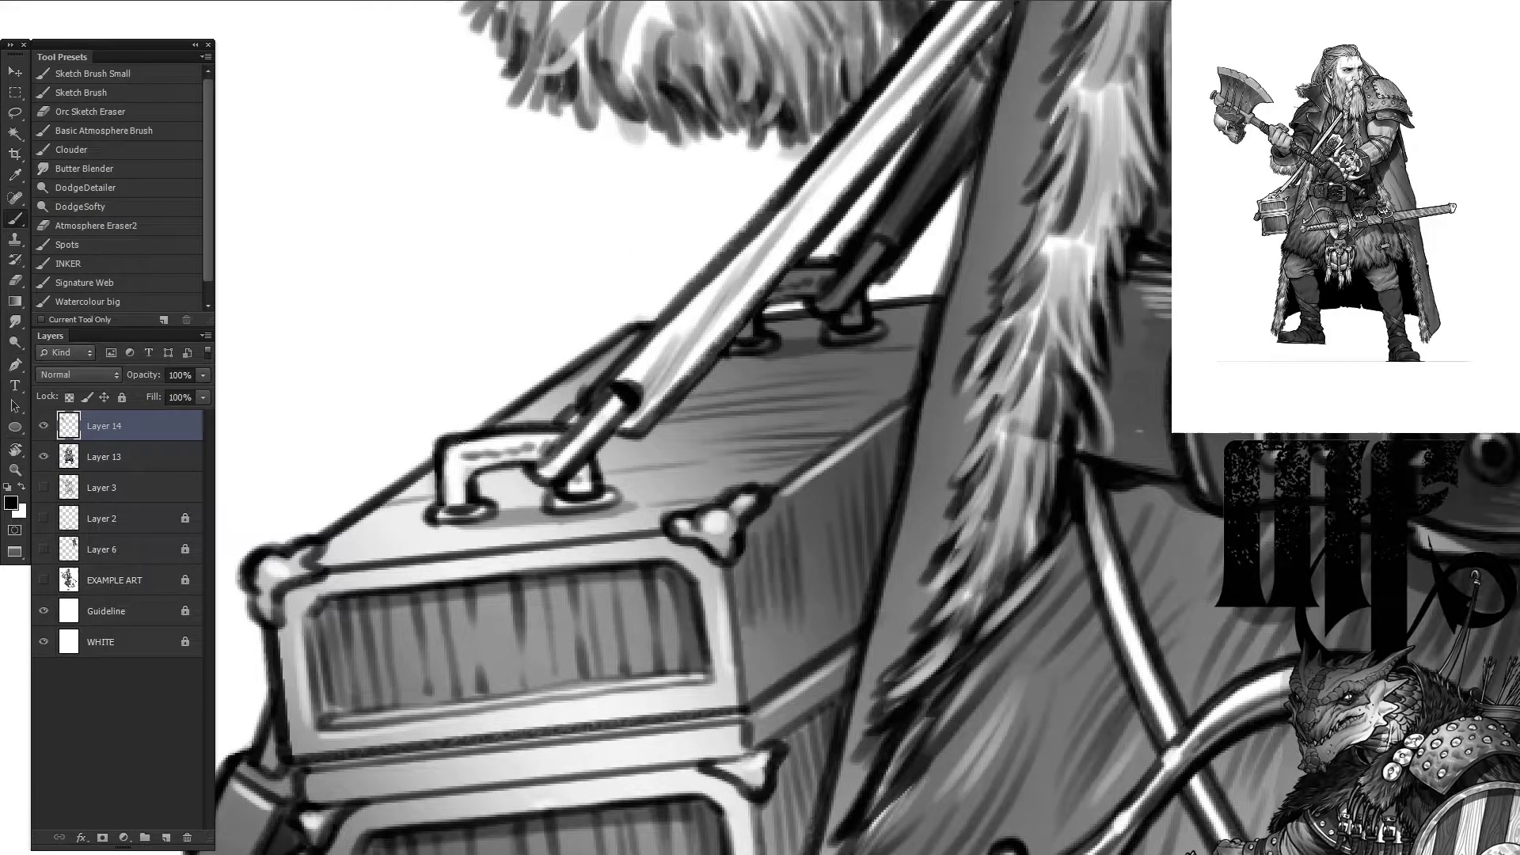
# Step: Try painting the chest's carrying strap in solid dark tones along its whole length
pyautogui.scroll(-2, 747, 618)
pyautogui.scroll(4, 905, 550)
pyautogui.moveTo(1077, 222); pyautogui.dragTo(934, 419)
pyautogui.moveTo(1097, 170); pyautogui.dragTo(997, 332)
pyautogui.moveTo(997, 332)
pyautogui.mouseDown()
pyautogui.moveTo(1029, 198)
pyautogui.moveTo(1123, 60)
pyautogui.moveTo(610, 724)
pyautogui.mouseUp()
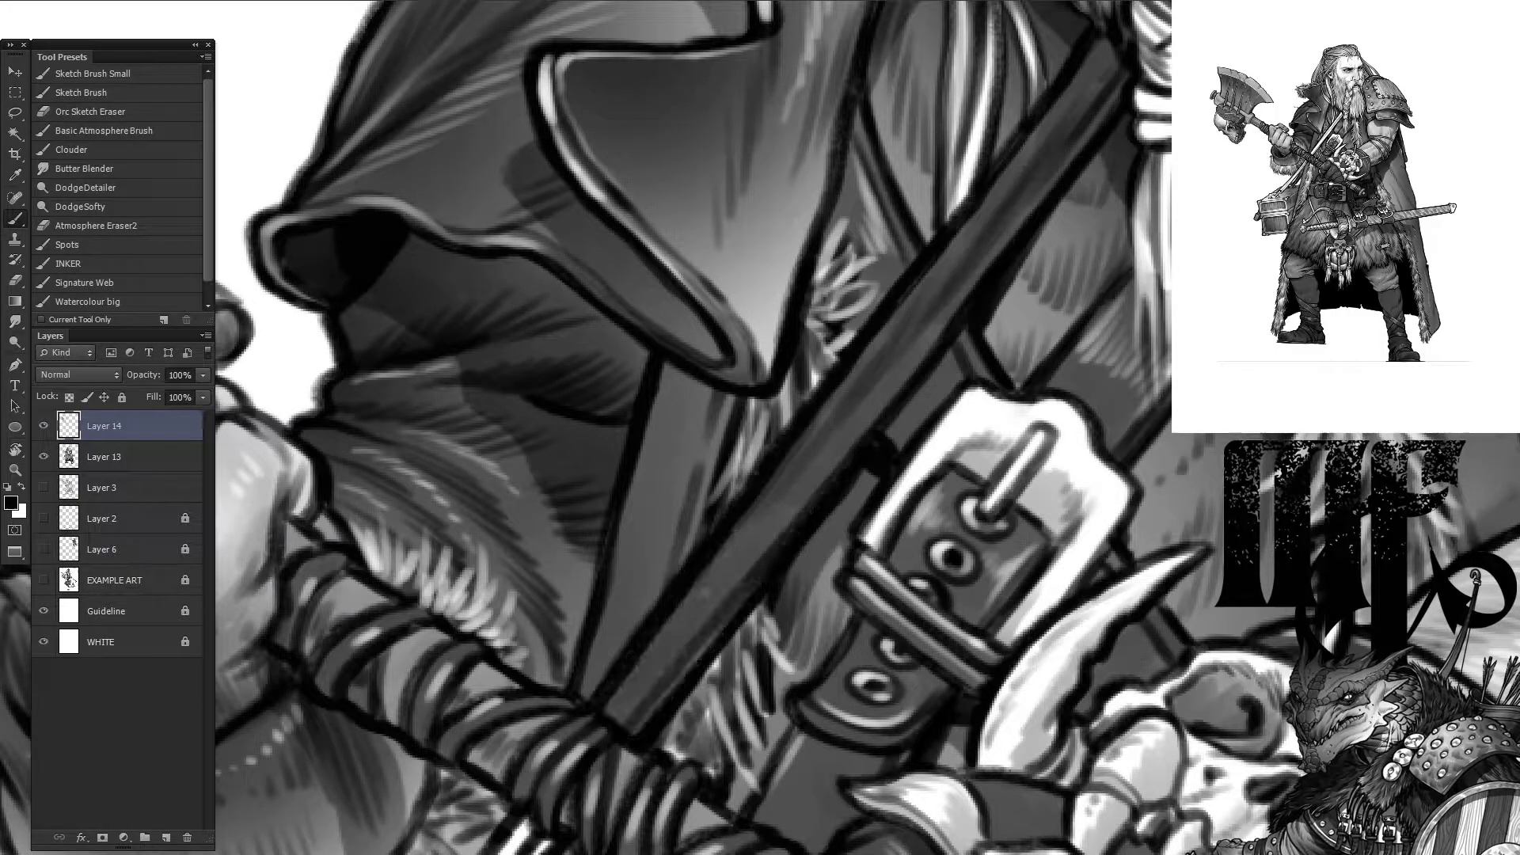
pyautogui.scroll(-3, 689, 428)
pyautogui.scroll(-3, 689, 427)
pyautogui.moveTo(1156, 210); pyautogui.dragTo(946, 487)
pyautogui.moveTo(1060, 321); pyautogui.dragTo(815, 610)
pyautogui.moveTo(899, 568); pyautogui.dragTo(707, 711)
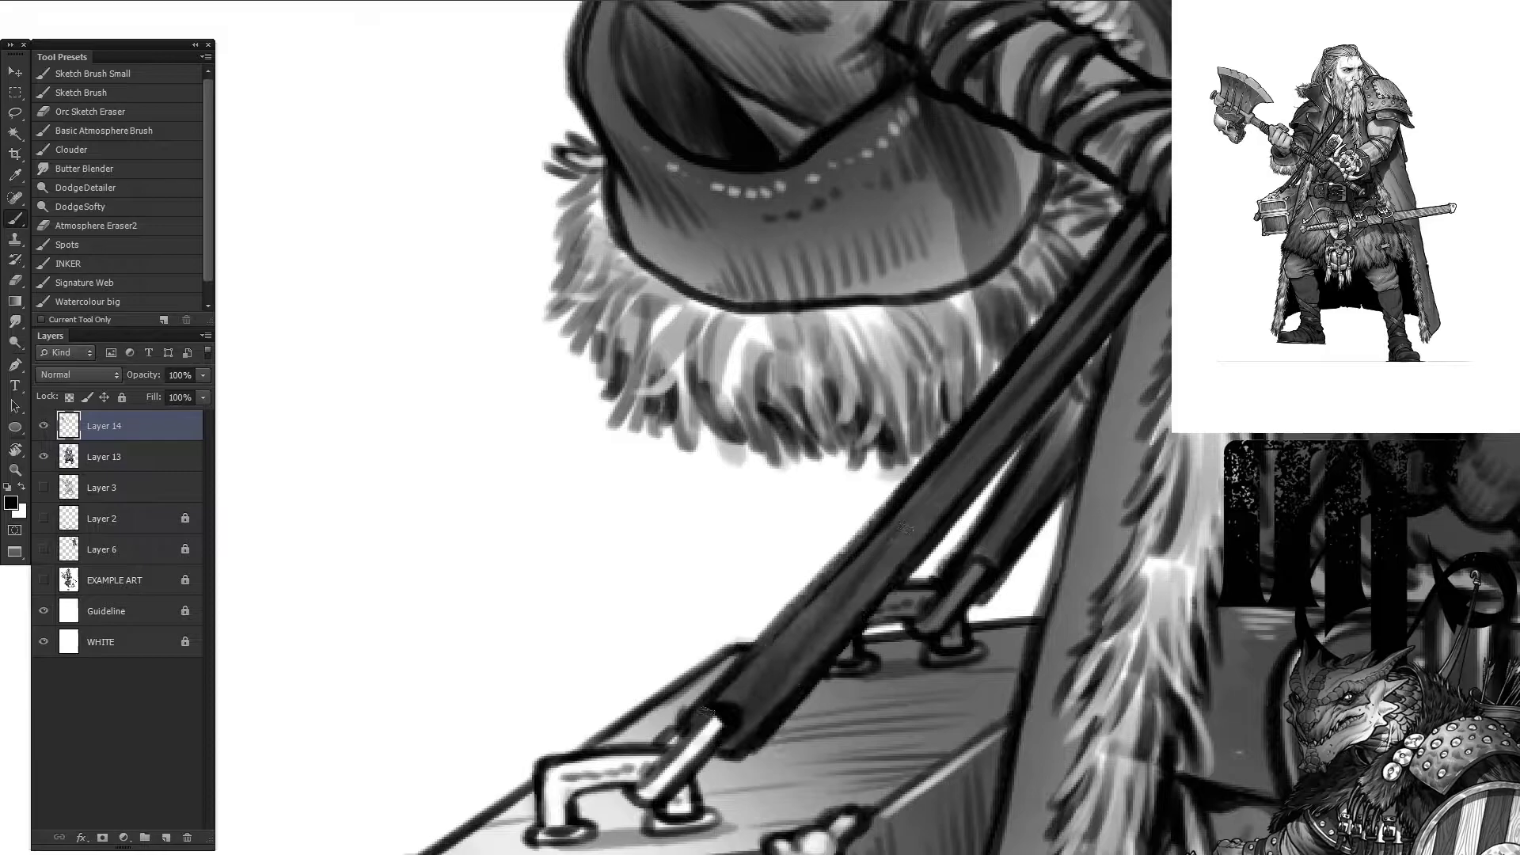
# Step: Undo the dark strokes on the chest's carrying strap
pyautogui.hotkey('ctrl', 'alt', 'z')
pyautogui.hotkey('ctrl', 'alt', 'z')
pyautogui.hotkey('ctrl', 'alt', 'z')
# Step: Shade the pale carrying strap and the nearby buckle frame with soft grey strokes
pyautogui.scroll(3, 942, 388)
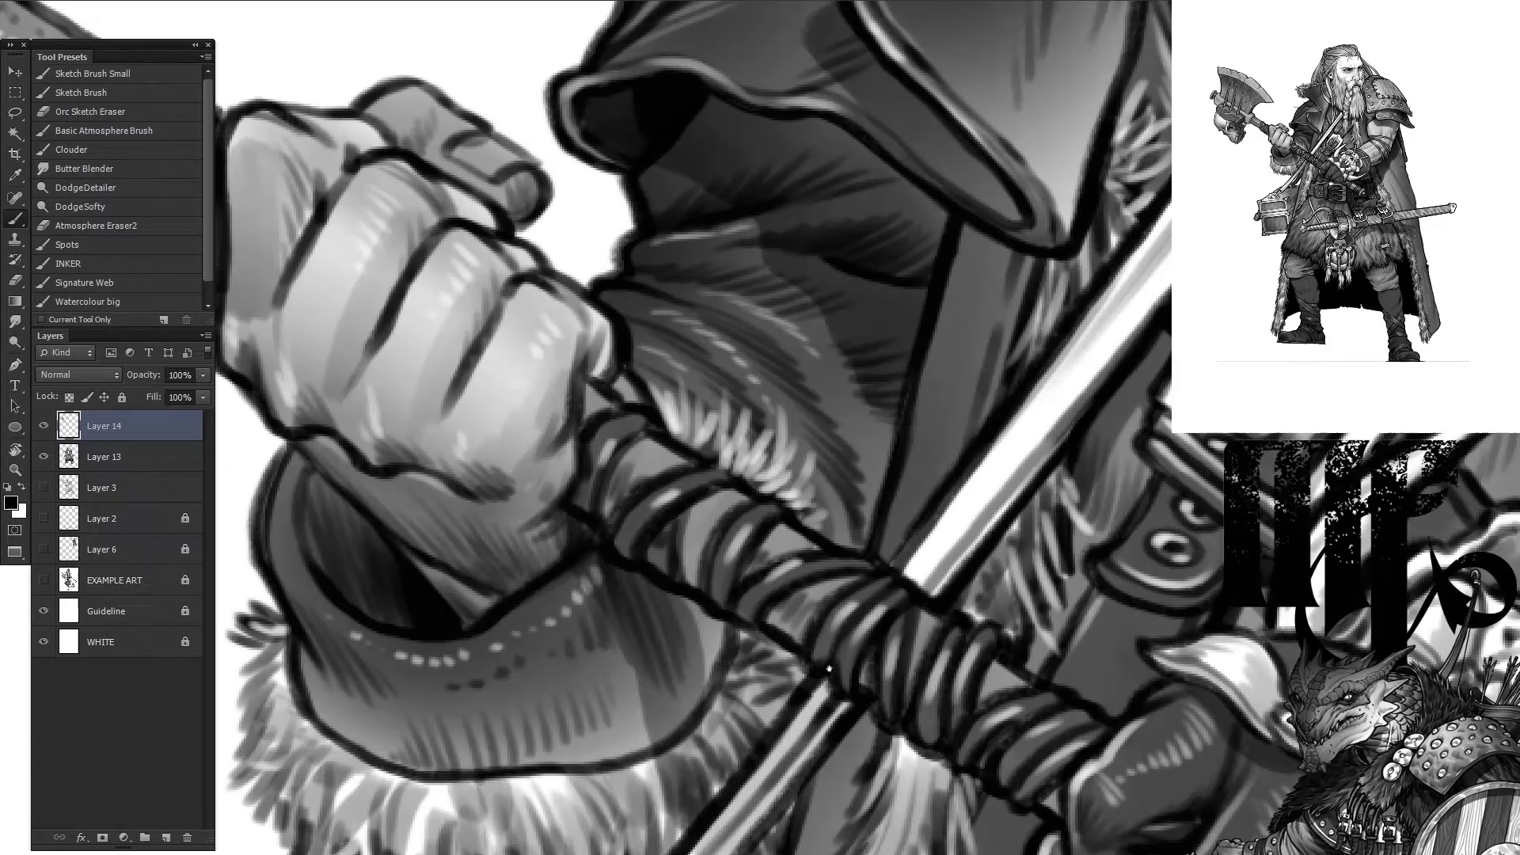
pyautogui.scroll(3, 942, 389)
pyautogui.scroll(-3, 942, 389)
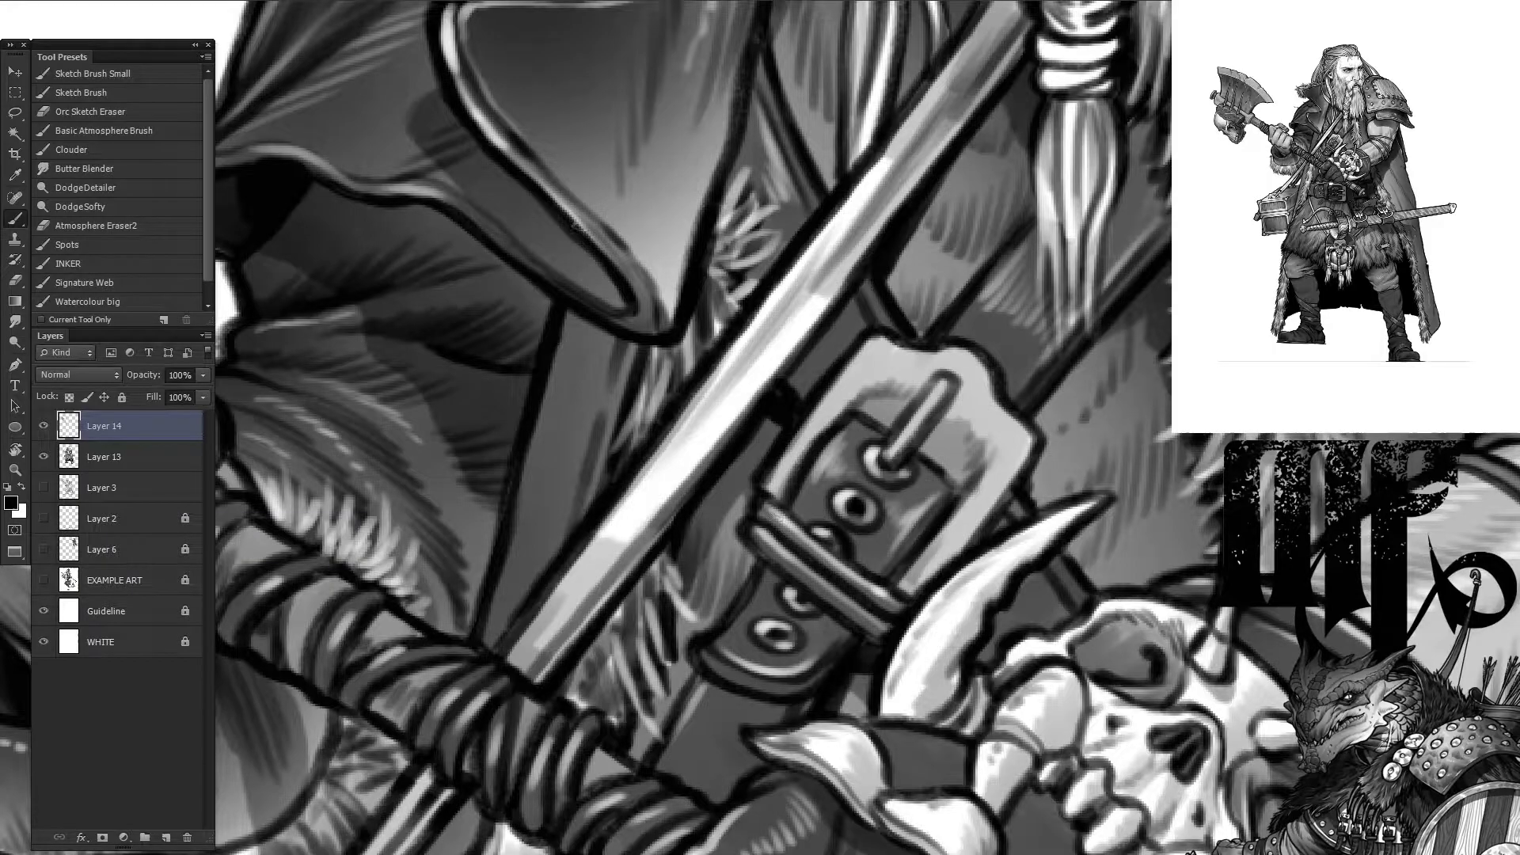
pyautogui.scroll(3, 942, 388)
pyautogui.scroll(1, 942, 388)
# Step: Paint long black and white strands into the loose hair hanging between the coat collar and the beard
pyautogui.press('x')
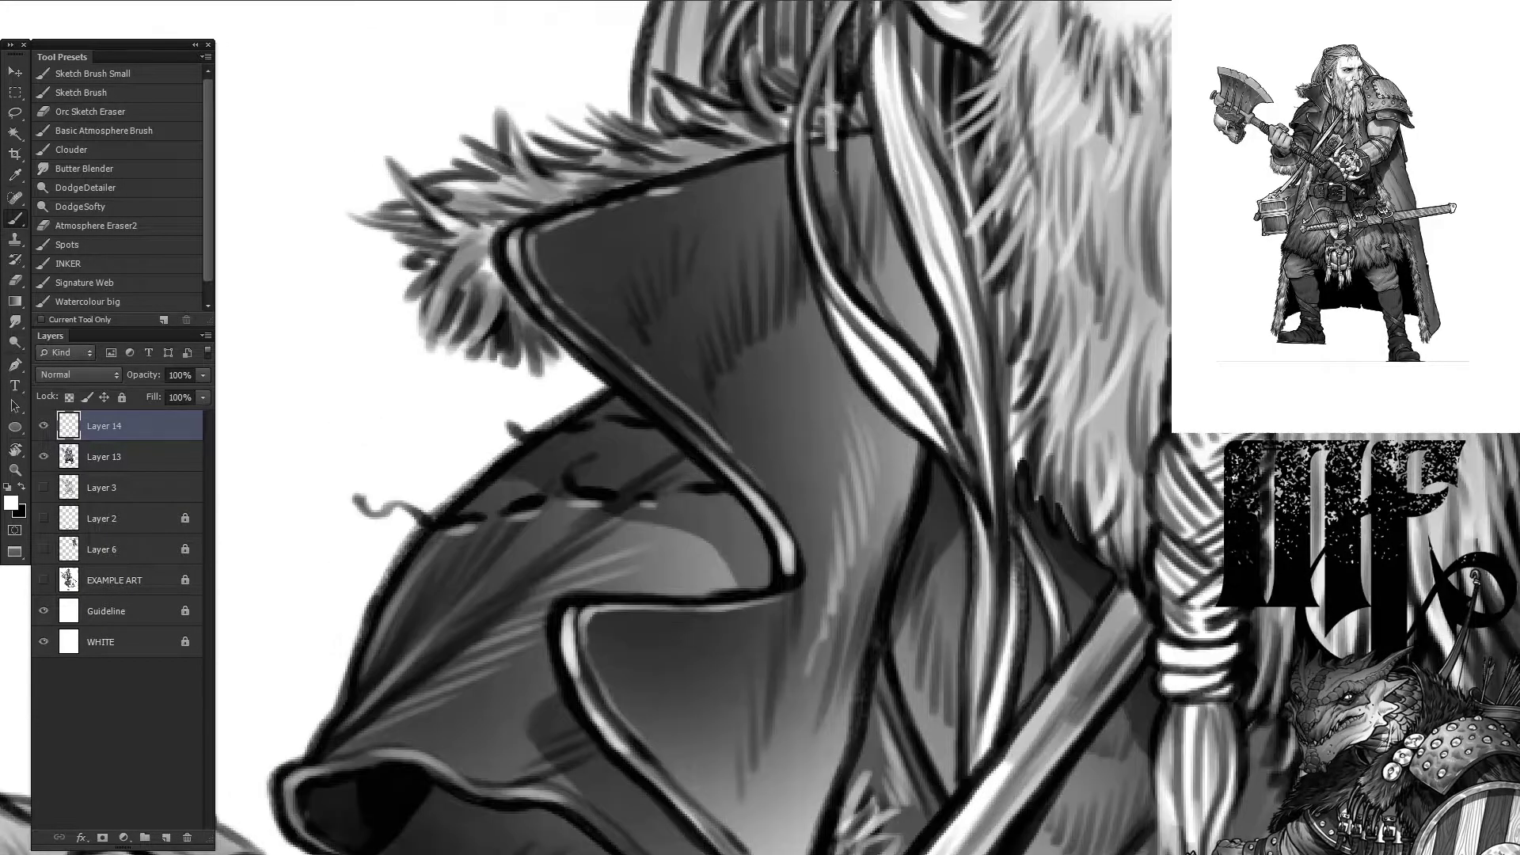
pyautogui.moveTo(1022, 356); pyautogui.dragTo(1013, 475)
pyautogui.moveTo(1002, 301); pyautogui.dragTo(1029, 515)
pyautogui.moveTo(1045, 633); pyautogui.dragTo(989, 776)
pyautogui.moveTo(1009, 586); pyautogui.dragTo(1001, 688)
pyautogui.press('x')
pyautogui.moveTo(998, 301); pyautogui.dragTo(958, 760)
pyautogui.moveTo(1077, 486); pyautogui.dragTo(1100, 594)
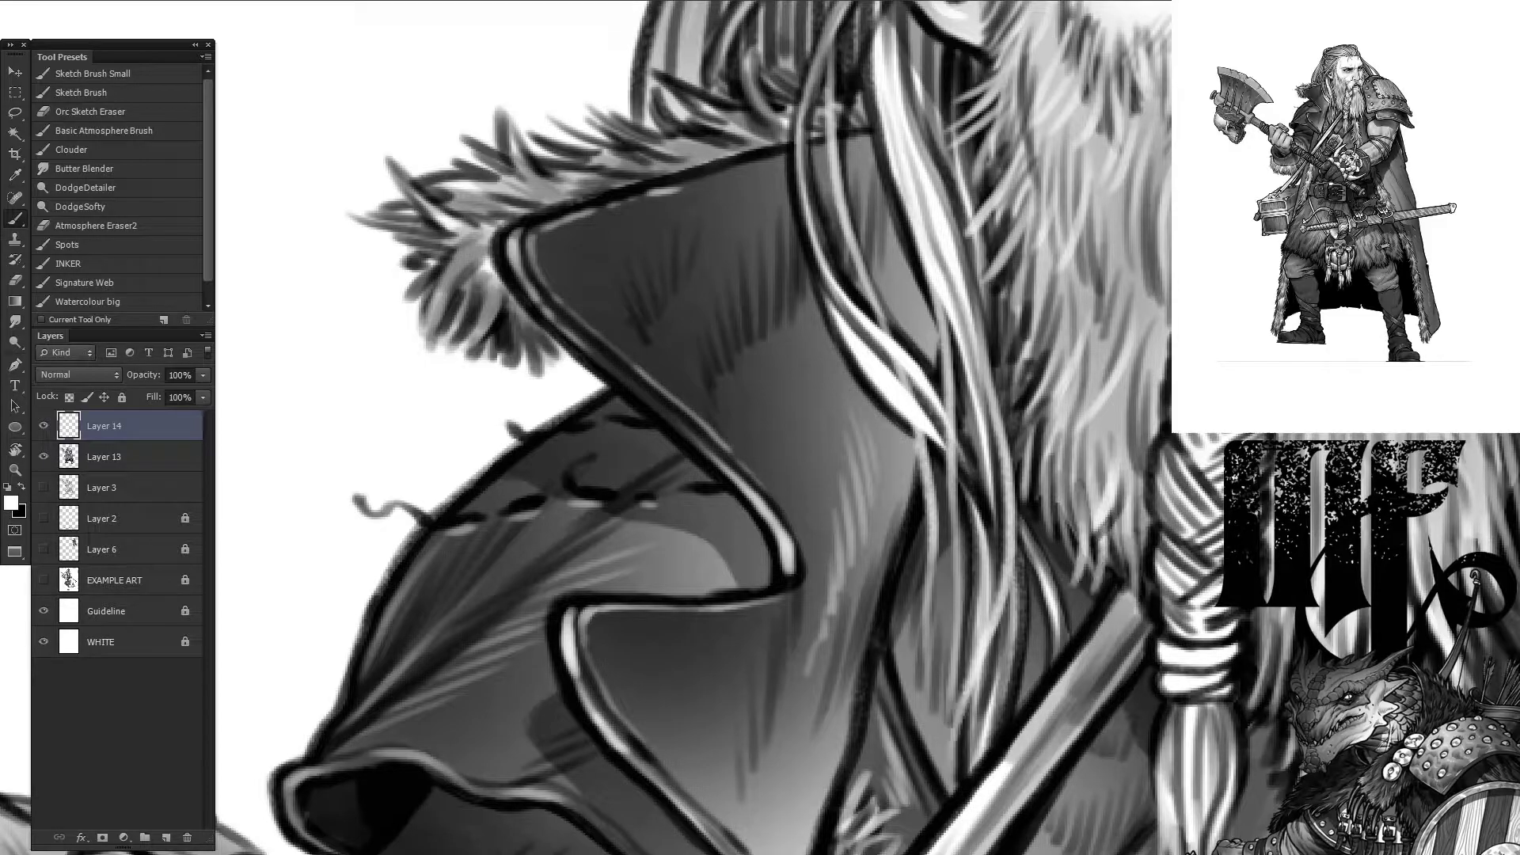
pyautogui.press('x')
pyautogui.moveTo(926, 281); pyautogui.dragTo(930, 364)
# Step: Darken the moustache and the braided beard section with strokes that follow the hair
pyautogui.scroll(5, 760, 428)
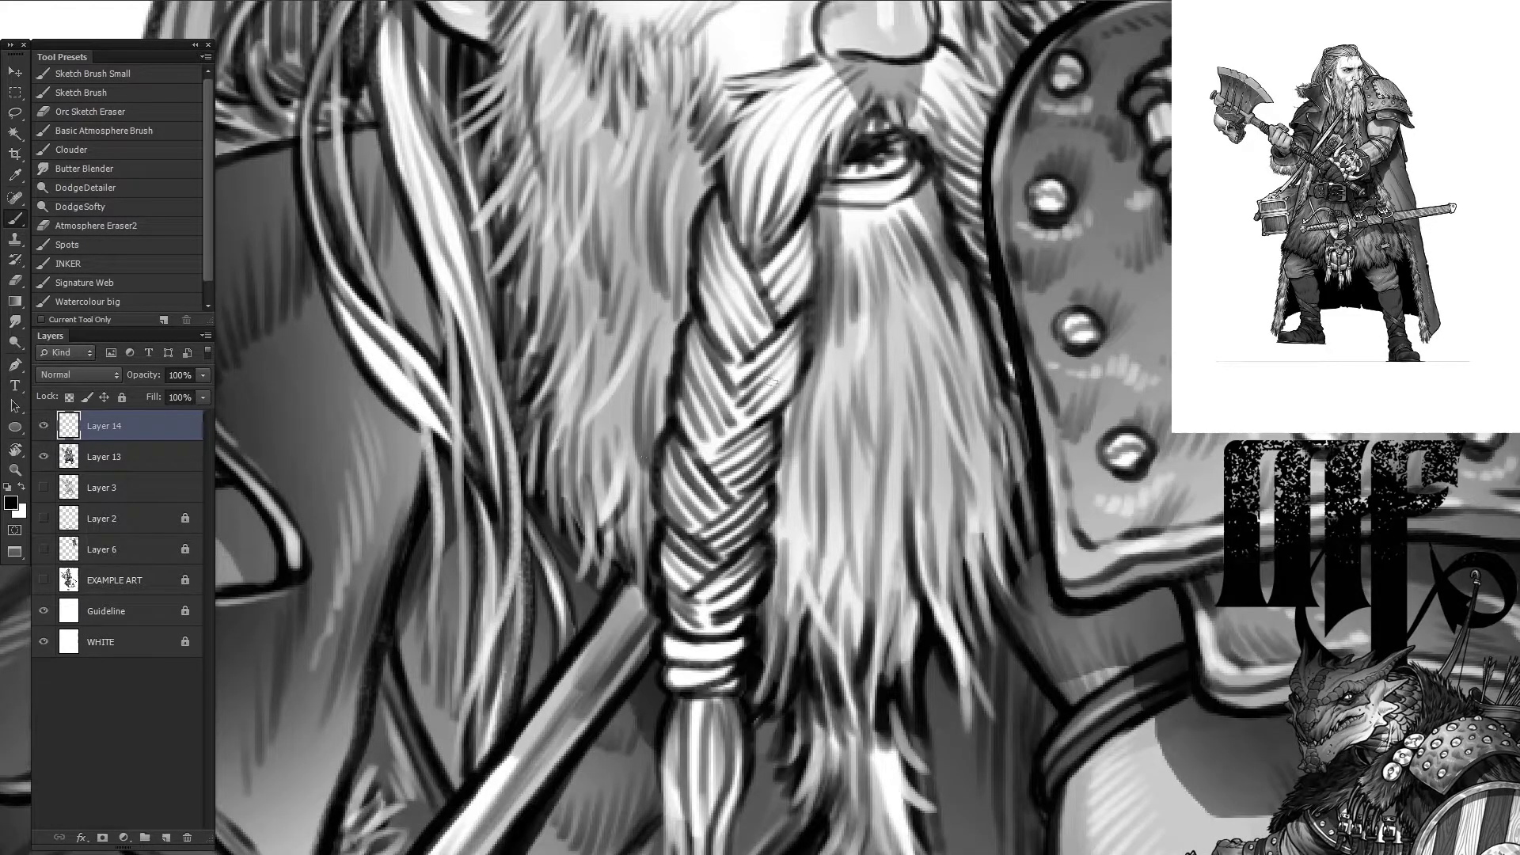
pyautogui.moveTo(769, 378); pyautogui.dragTo(840, 119)
pyautogui.moveTo(863, 63); pyautogui.dragTo(744, 166)
pyautogui.moveTo(989, 48); pyautogui.dragTo(824, 150)
pyautogui.moveTo(1005, 87); pyautogui.dragTo(870, 317)
pyautogui.moveTo(863, 76); pyautogui.dragTo(752, 182)
pyautogui.moveTo(808, 87)
pyautogui.mouseDown()
pyautogui.moveTo(767, 271)
pyautogui.moveTo(696, 411)
pyautogui.mouseUp()
pyautogui.moveTo(760, 380); pyautogui.dragTo(673, 602)
pyautogui.moveTo(744, 562); pyautogui.dragTo(673, 633)
# Step: Shade the braid's tassel below its binding and add dark strokes to the lower beard tips
pyautogui.scroll(-5, 697, 514)
pyautogui.moveTo(704, 368); pyautogui.dragTo(697, 518)
pyautogui.moveTo(899, 372)
pyautogui.mouseDown()
pyautogui.moveTo(883, 530)
pyautogui.moveTo(800, 528)
pyautogui.mouseUp()
pyautogui.moveTo(957, 320); pyautogui.dragTo(902, 475)
pyautogui.moveTo(1041, 318); pyautogui.dragTo(970, 380)
pyautogui.moveTo(820, 376); pyautogui.dragTo(813, 491)
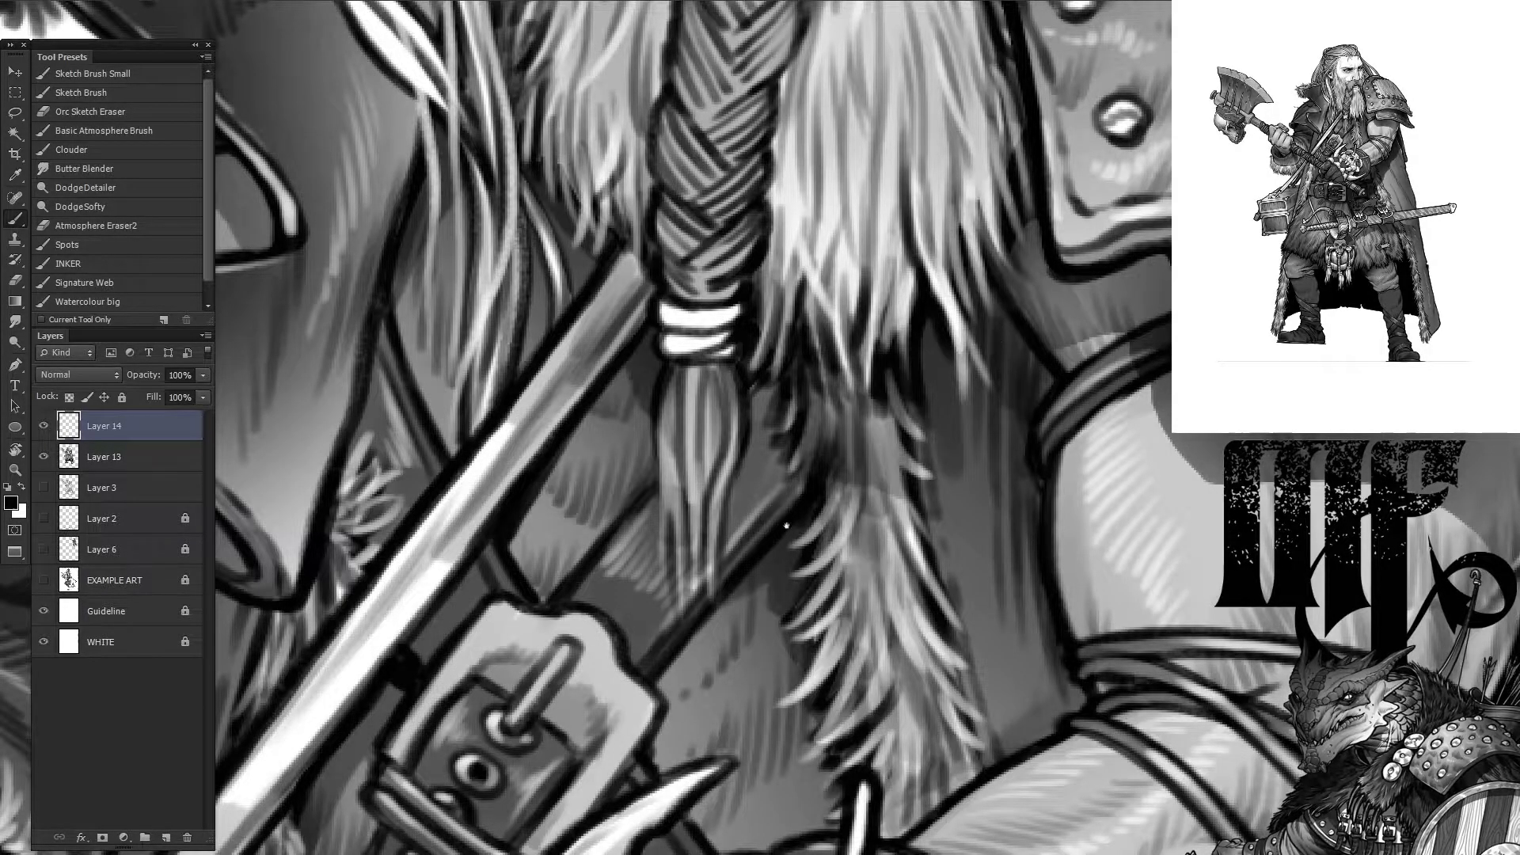
pyautogui.scroll(3, 786, 525)
pyautogui.moveTo(657, 269); pyautogui.dragTo(633, 475)
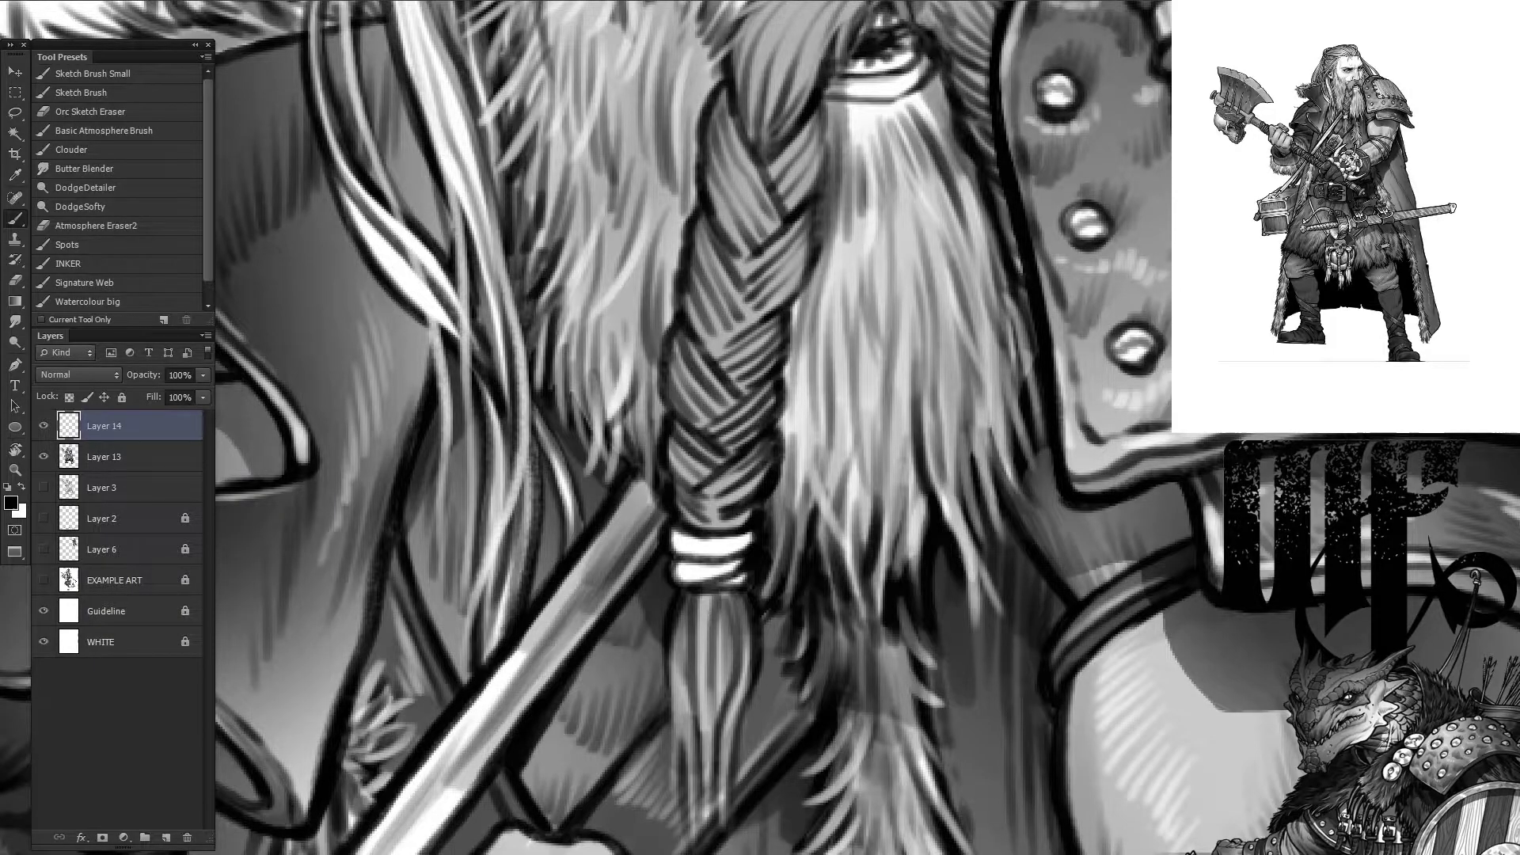
# Step: Look over the face, hair, shoulder armour and fur skirt for areas that still need detail
pyautogui.scroll(5, 693, 428)
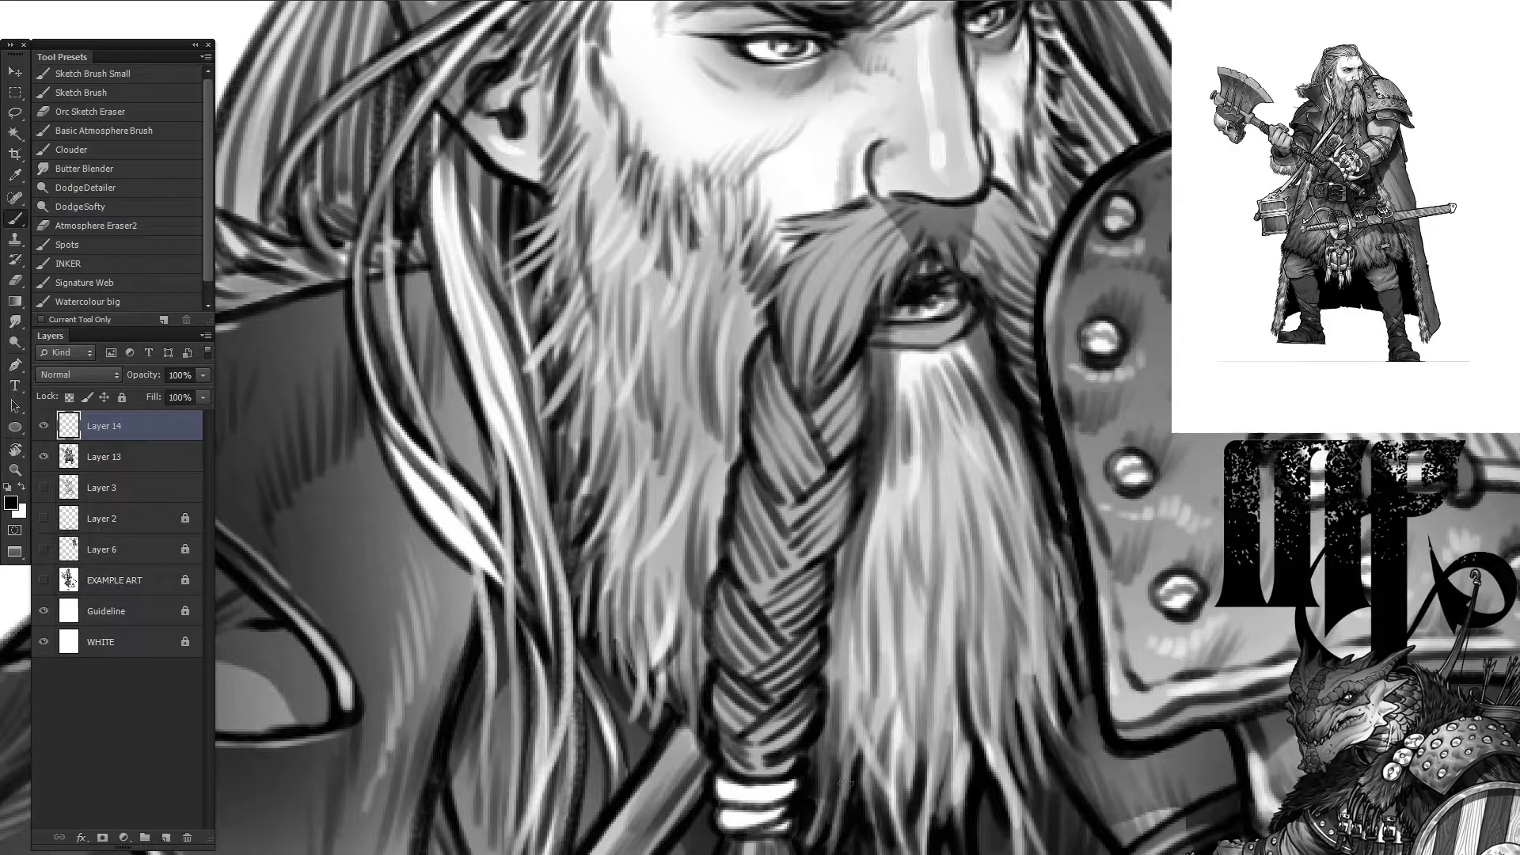
pyautogui.scroll(5, 845, 784)
pyautogui.hscroll(-5, 845, 784)
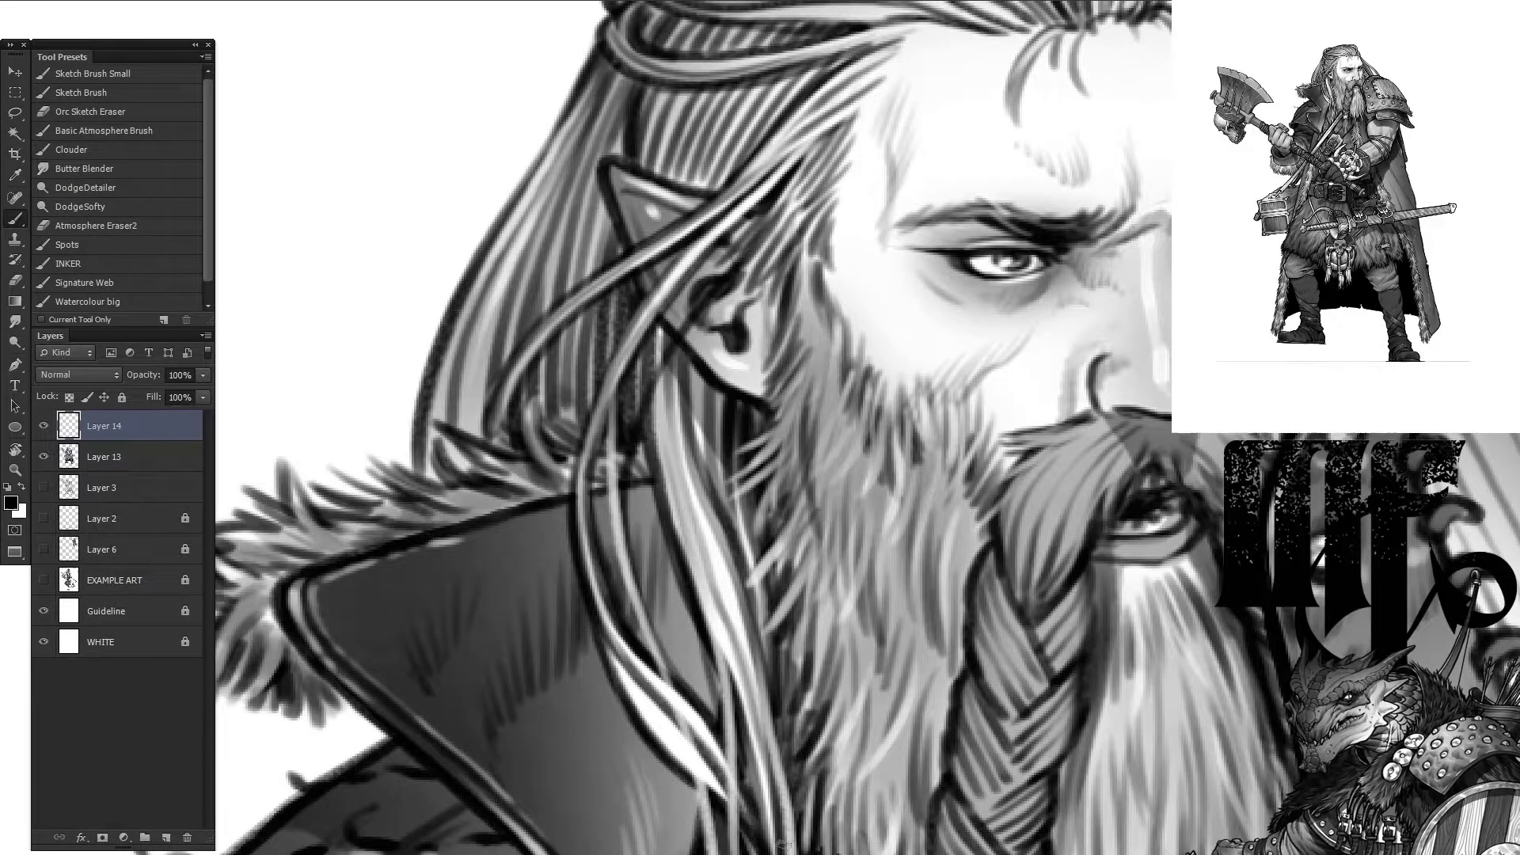
pyautogui.scroll(-3, 500, 582)
pyautogui.hscroll(6, 500, 582)
pyautogui.press('x')
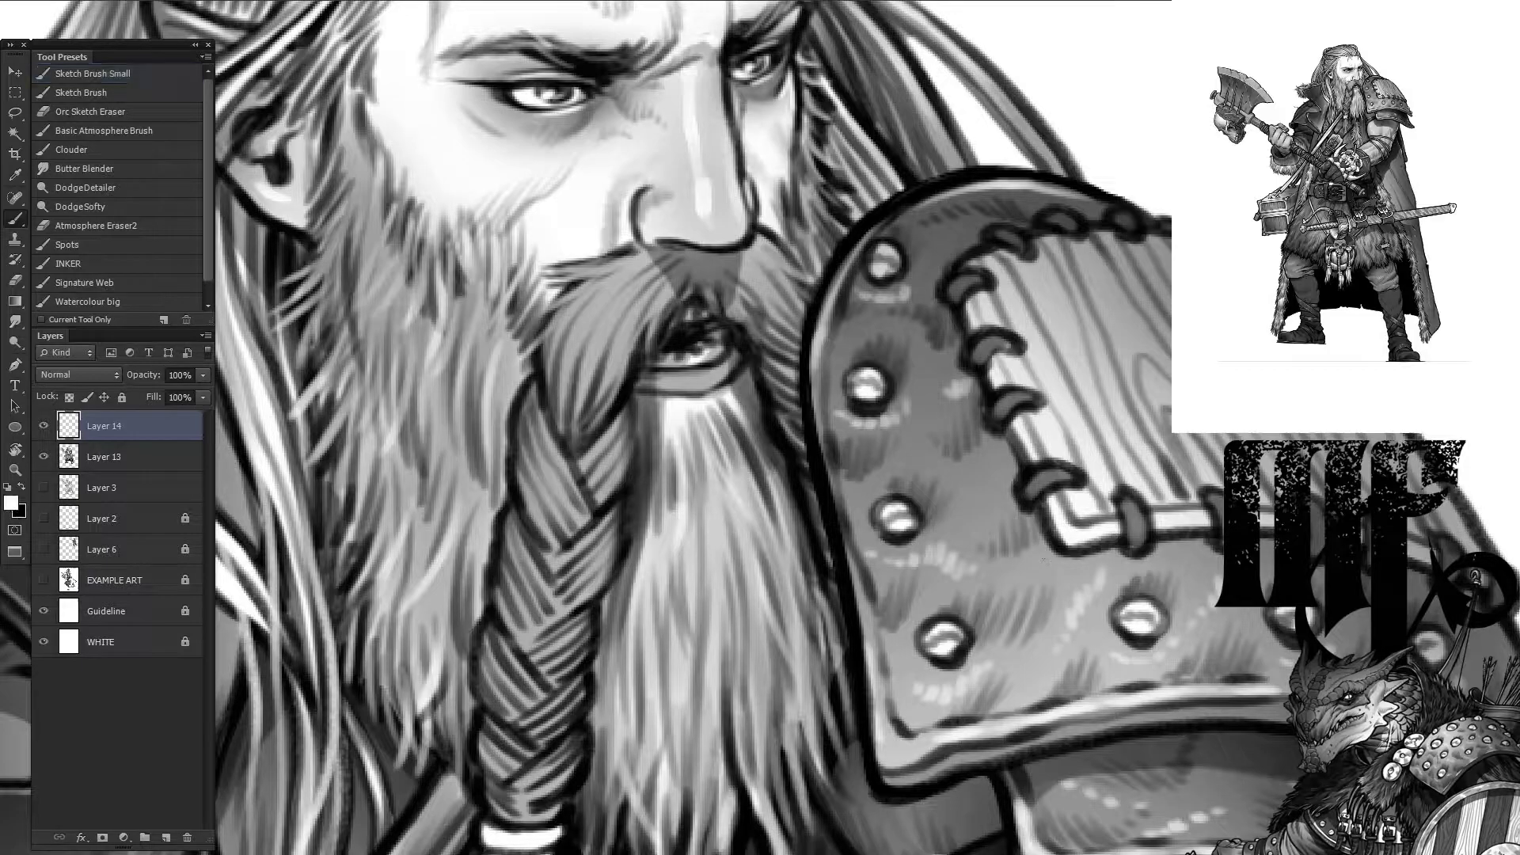
pyautogui.hscroll(2, 730, 547)
pyautogui.hscroll(5, 730, 548)
pyautogui.scroll(-1, 730, 548)
pyautogui.scroll(13, 478, 480)
pyautogui.hscroll(-16, 478, 480)
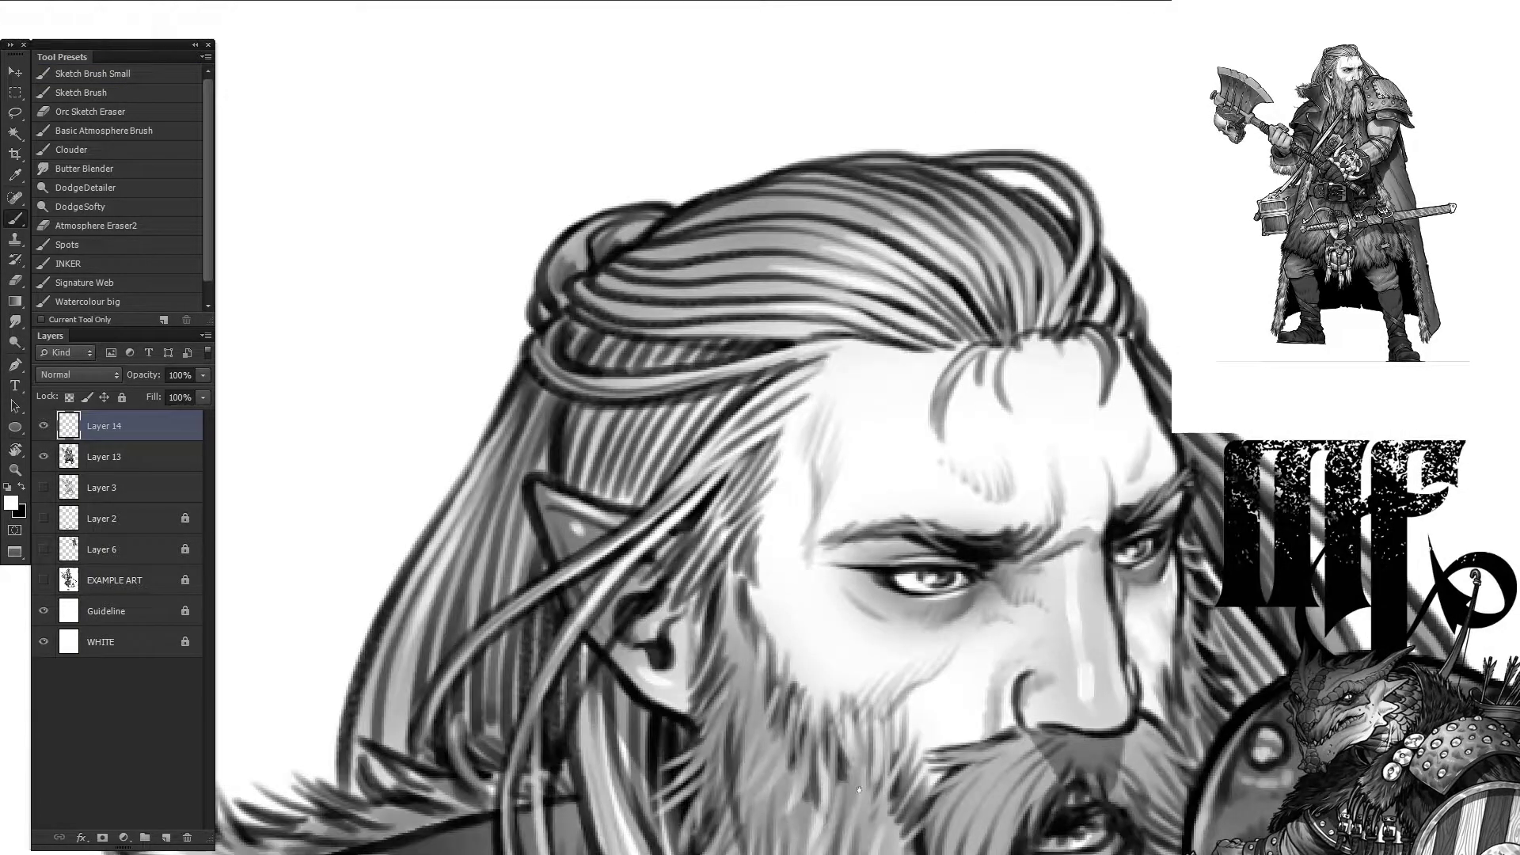
pyautogui.scroll(-15, 835, 700)
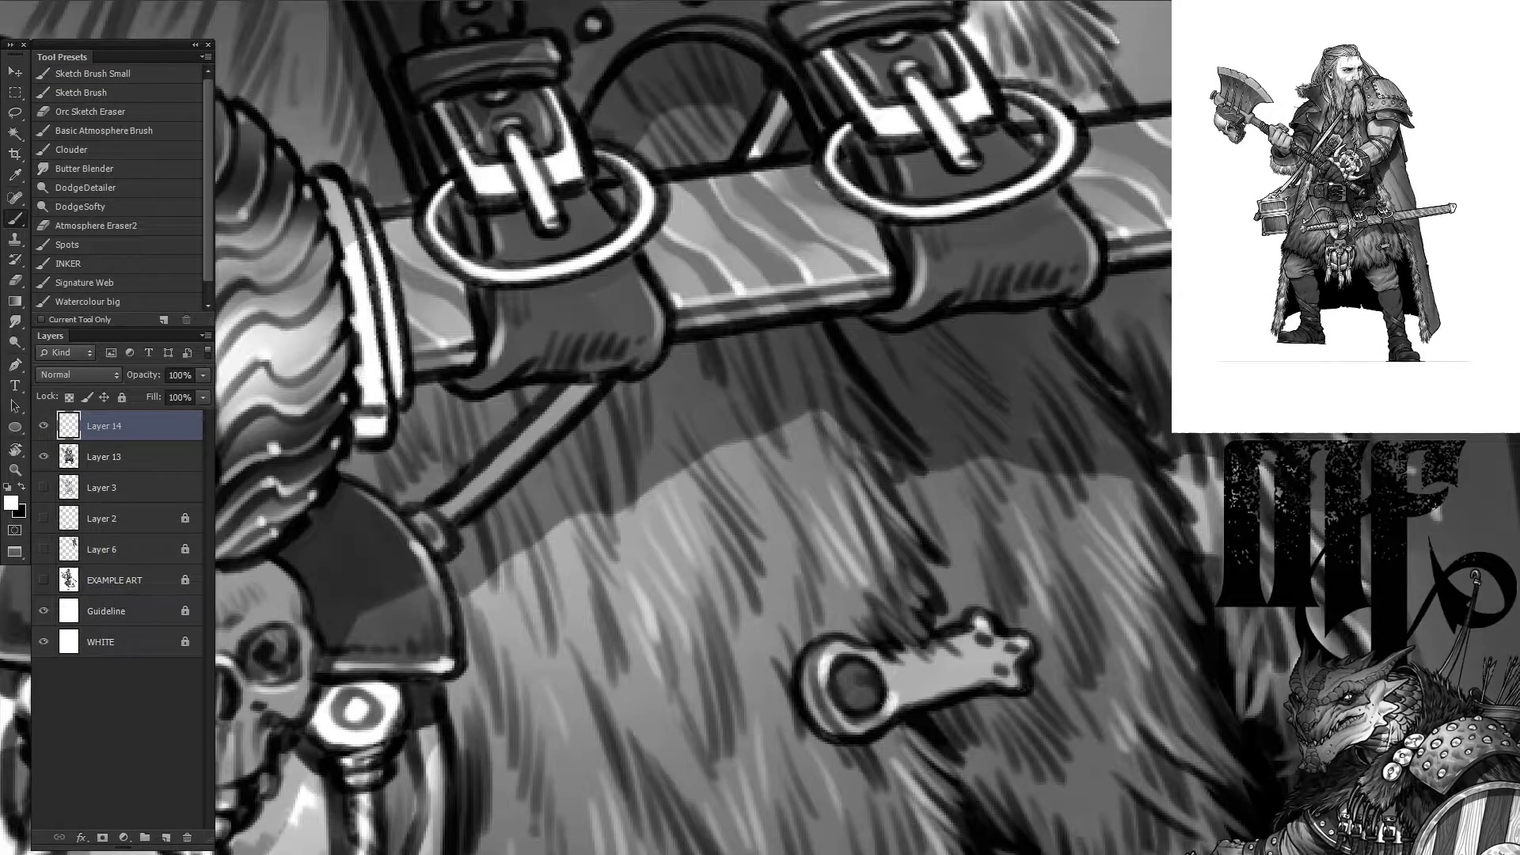
# Step: Place an empty Layer 14 beneath the character's Layer 13 and show the rough ground sketch on Layer 3
pyautogui.scroll(-10, 557, 289)
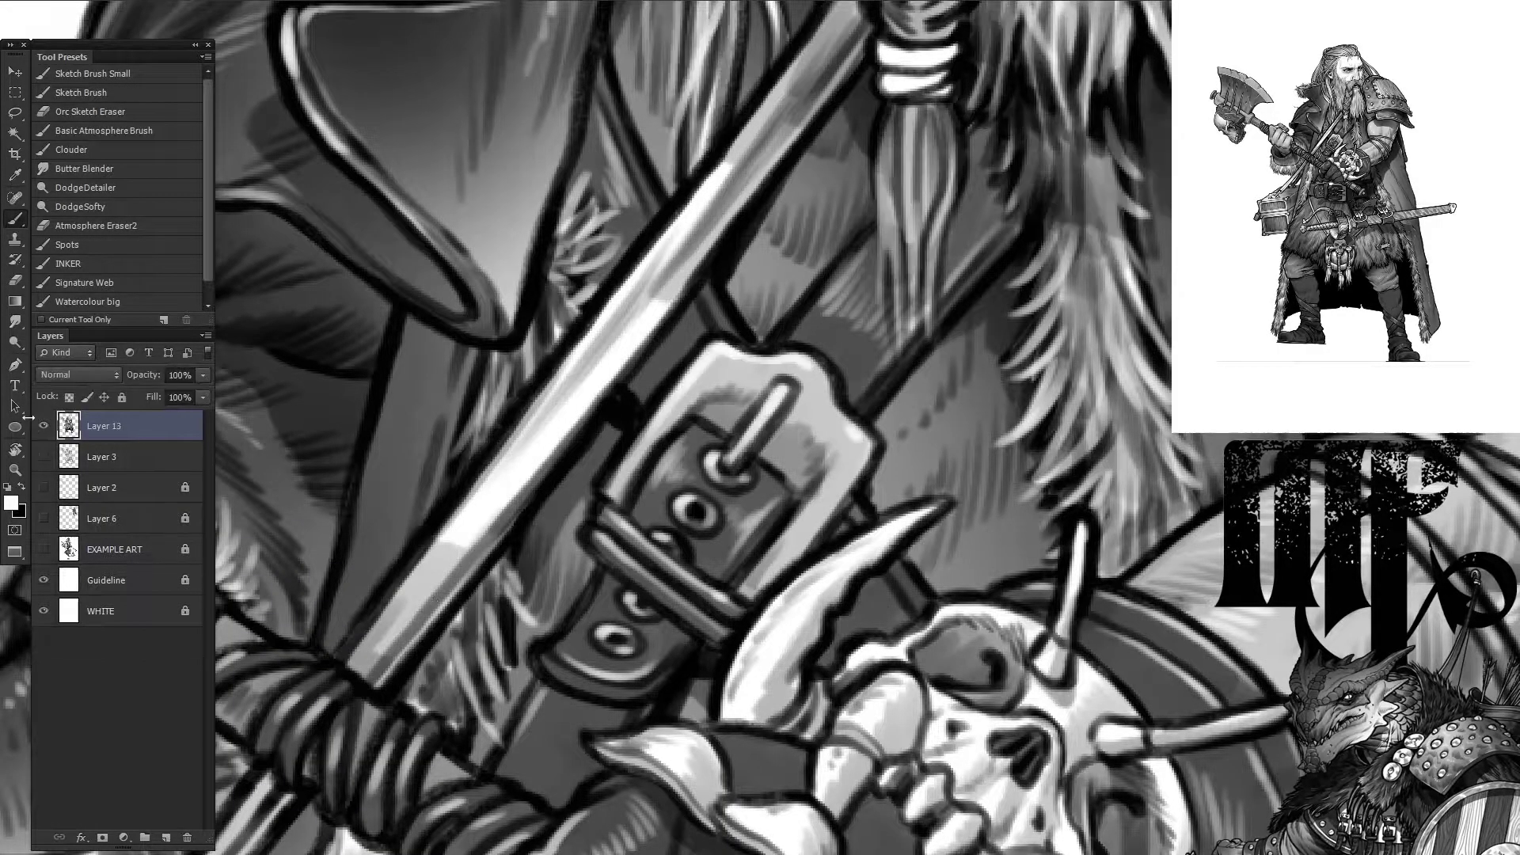
pyautogui.moveTo(103, 426); pyautogui.dragTo(103, 473)
pyautogui.scroll(-15, 554, 396)
pyautogui.click(44, 487)
pyautogui.scroll(-3, 554, 396)
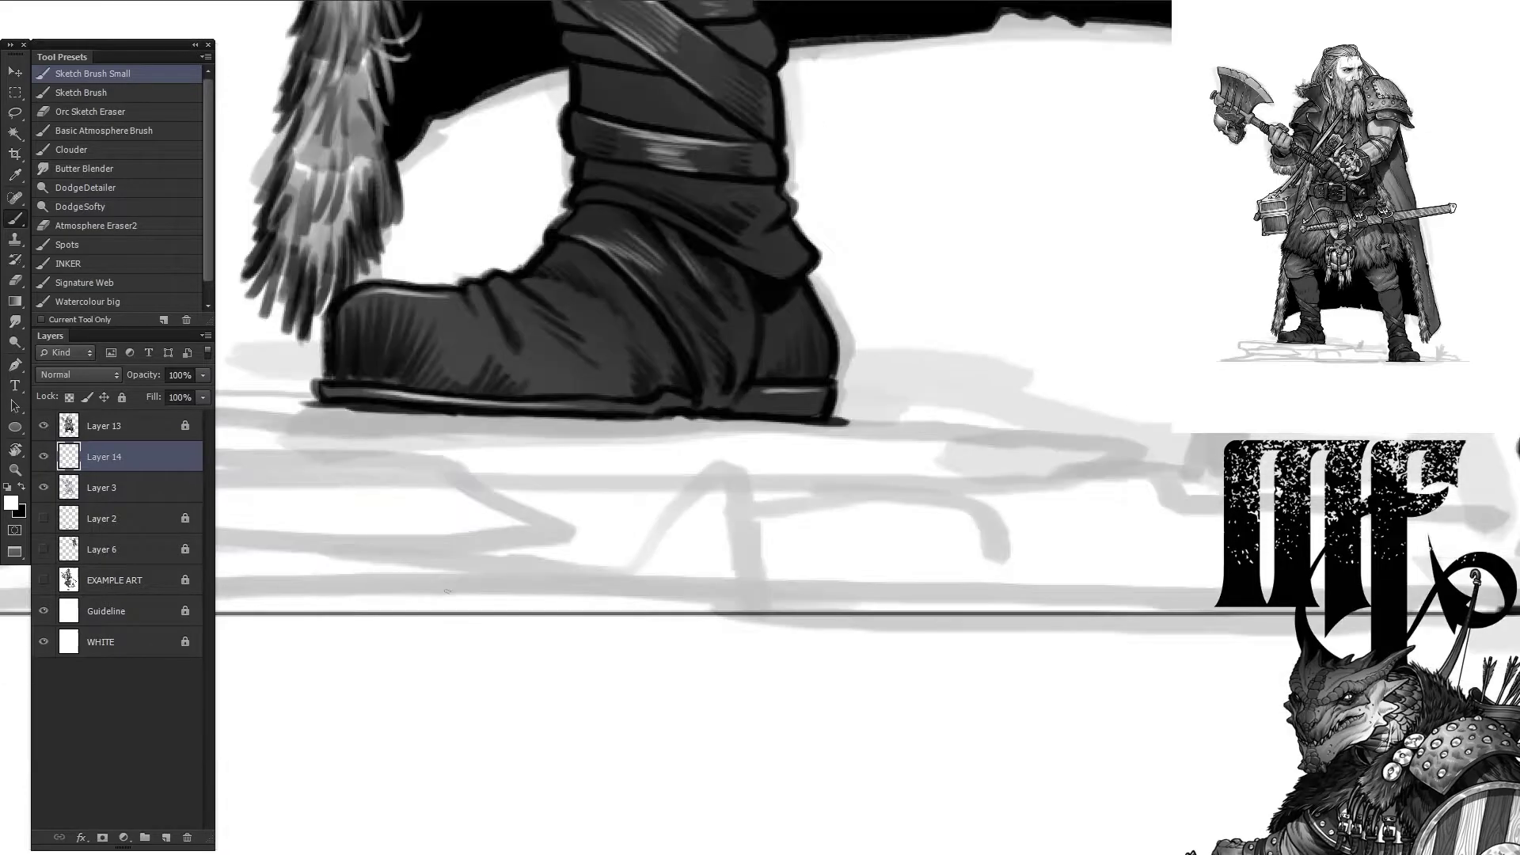
# Step: Ink the stone ledge's top edge behind the rear boot and draw a grass tuft on it
pyautogui.hscroll(-5, 601, 438)
pyautogui.moveTo(871, 366); pyautogui.dragTo(487, 350)
pyautogui.moveTo(595, 331)
pyautogui.mouseDown()
pyautogui.moveTo(701, 347)
pyautogui.moveTo(625, 168)
pyautogui.mouseUp()
pyautogui.moveTo(716, 349)
pyautogui.mouseDown()
pyautogui.moveTo(696, 175)
pyautogui.moveTo(586, 249)
pyautogui.mouseUp()
pyautogui.moveTo(499, 348); pyautogui.dragTo(450, 362)
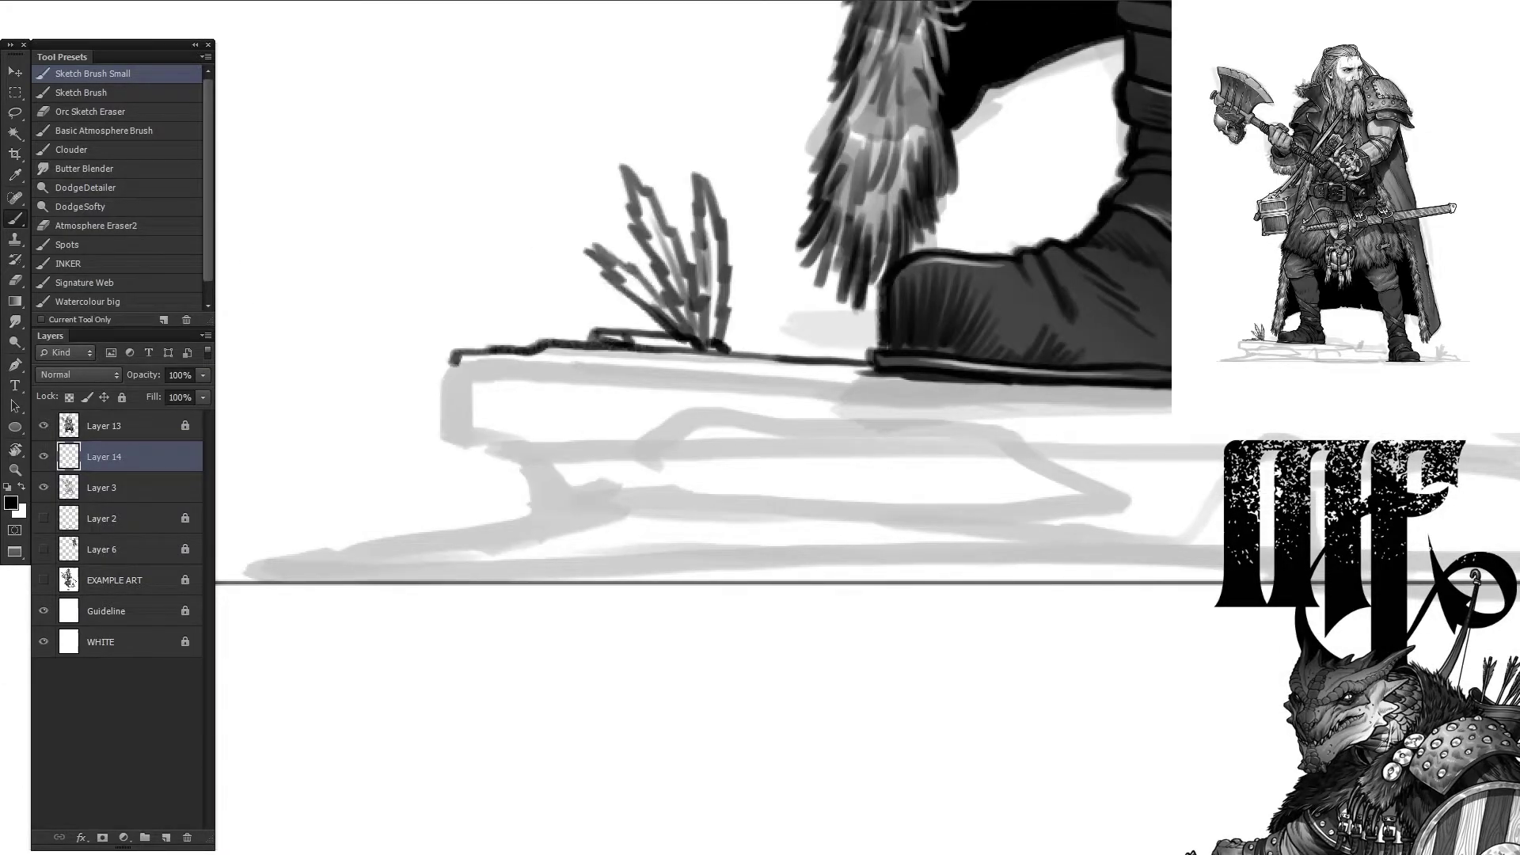
# Step: Outline the stone slab's thick end and uneven underside, with short hatching beneath the rear boot
pyautogui.moveTo(1170, 388)
pyautogui.mouseDown()
pyautogui.moveTo(469, 379)
pyautogui.moveTo(404, 248)
pyautogui.mouseUp()
pyautogui.moveTo(301, 211); pyautogui.dragTo(514, 279)
pyautogui.moveTo(542, 272); pyautogui.dragTo(696, 295)
pyautogui.moveTo(601, 277); pyautogui.dragTo(788, 303)
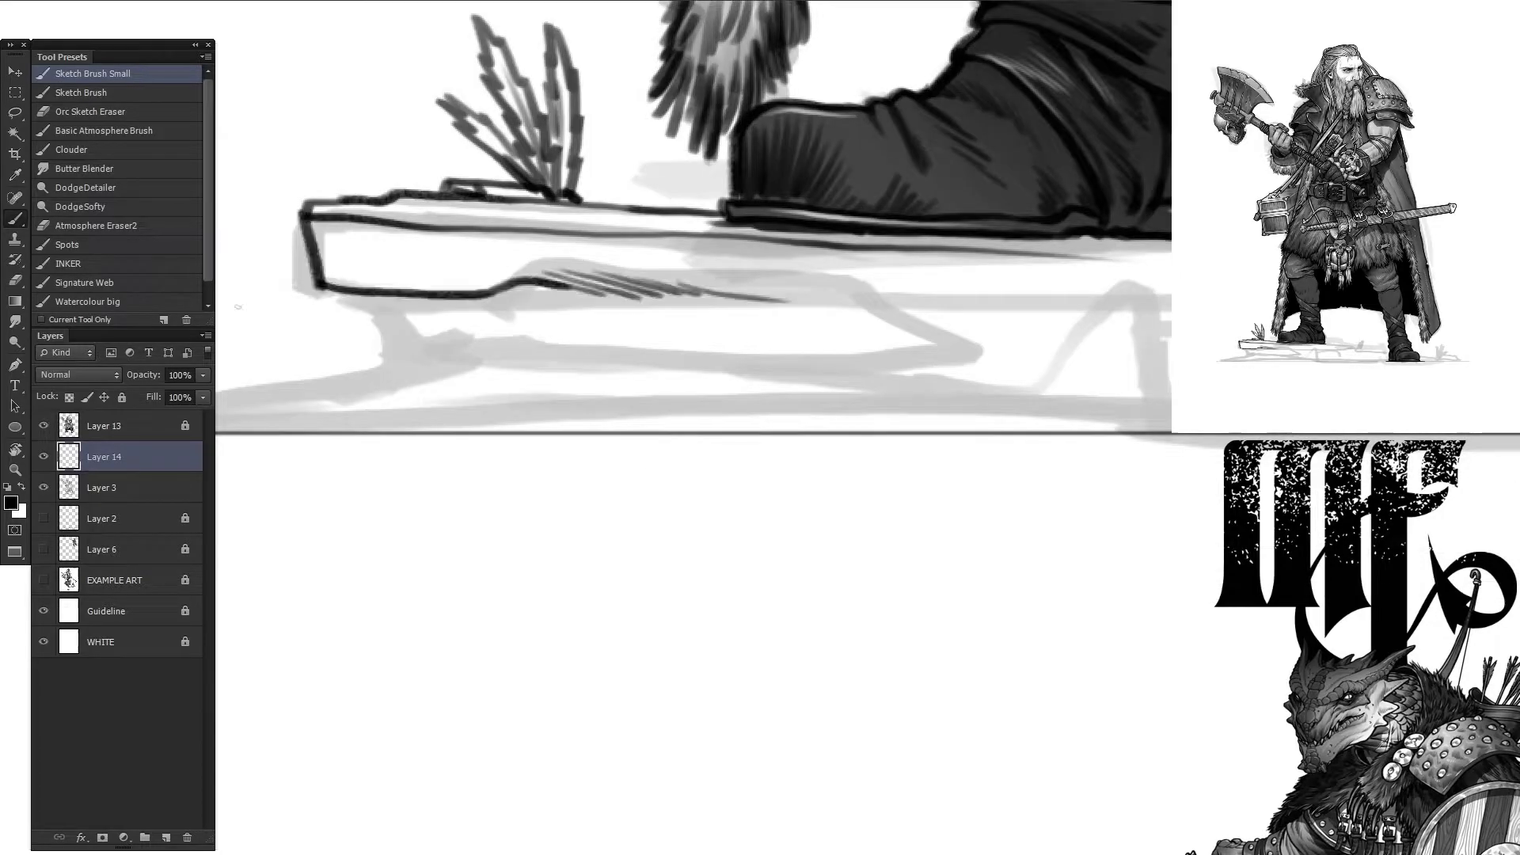
# Step: Draw the recessed lower slab with its bottom edge and hatch the shadow under the upper slab
pyautogui.moveTo(982, 301); pyautogui.dragTo(737, 314)
pyautogui.moveTo(1037, 352); pyautogui.dragTo(458, 350)
pyautogui.moveTo(317, 290); pyautogui.dragTo(293, 389)
pyautogui.moveTo(554, 317); pyautogui.dragTo(990, 475)
pyautogui.moveTo(1188, 467); pyautogui.dragTo(935, 515)
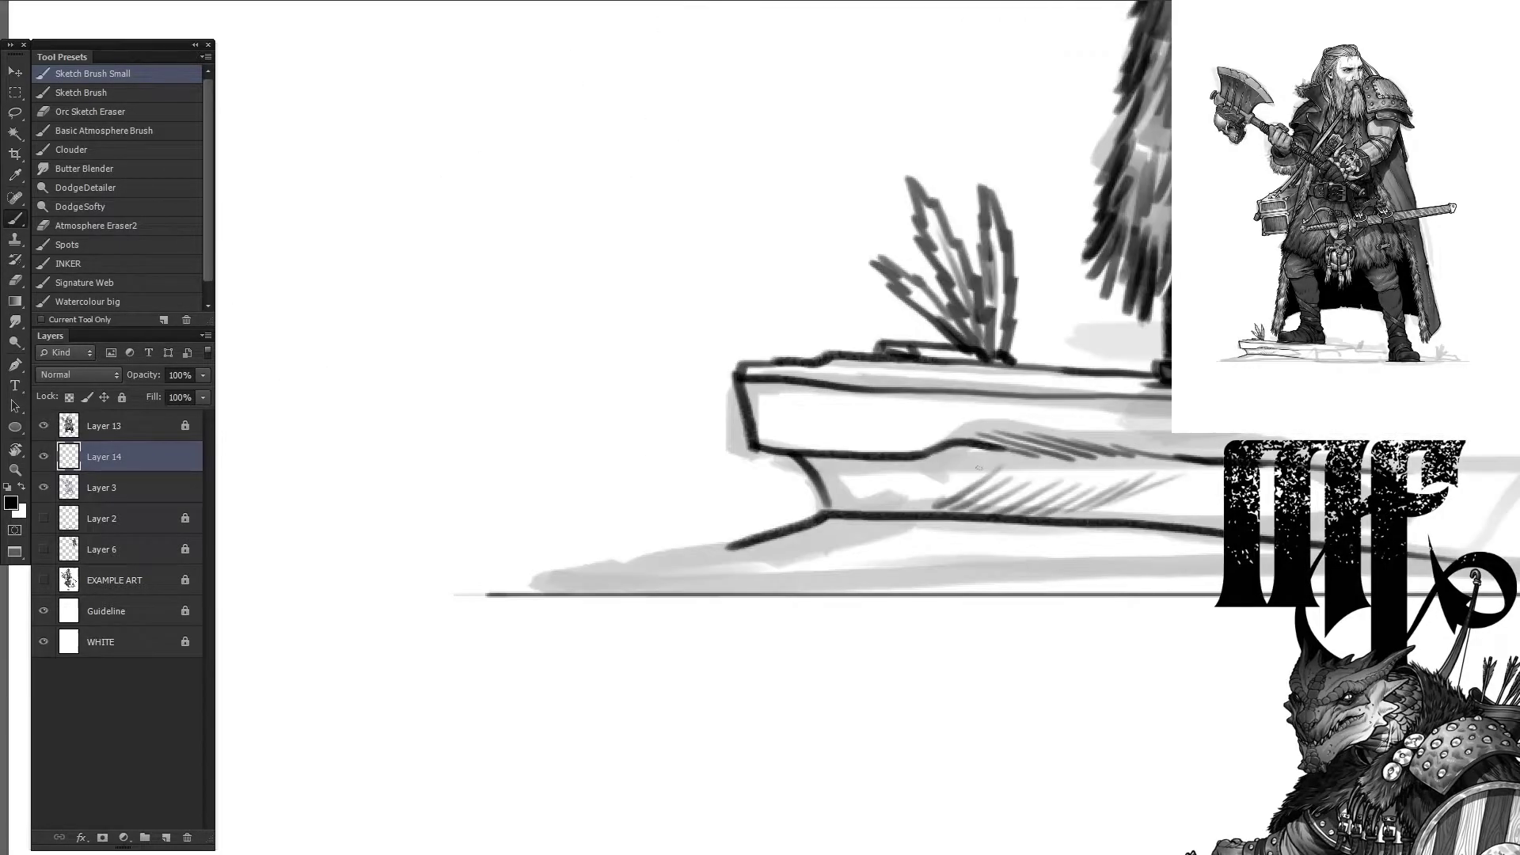
# Step: Hatch the slab's recessed end and the ground slope below it
pyautogui.moveTo(986, 458); pyautogui.dragTo(820, 514)
pyautogui.moveTo(847, 458); pyautogui.dragTo(804, 495)
pyautogui.moveTo(1124, 546); pyautogui.dragTo(910, 566)
pyautogui.moveTo(729, 547); pyautogui.dragTo(538, 579)
pyautogui.moveTo(950, 546); pyautogui.dragTo(760, 564)
# Step: Draw short ground strokes and a small grass tuft at the far left end of the baseline
pyautogui.moveTo(487, 592); pyautogui.dragTo(518, 558)
pyautogui.moveTo(611, 592); pyautogui.dragTo(677, 590)
pyautogui.moveTo(463, 590); pyautogui.dragTo(491, 582)
pyautogui.moveTo(614, 558)
pyautogui.mouseDown()
pyautogui.moveTo(574, 416)
pyautogui.moveTo(497, 437)
pyautogui.mouseUp()
pyautogui.moveTo(610, 558); pyautogui.dragTo(643, 422)
# Step: Draw two angular stones against the slab's base and hatch their shadowed faces and the adjoining ground
pyautogui.moveTo(773, 400); pyautogui.dragTo(99, 203)
pyautogui.moveTo(772, 357); pyautogui.dragTo(982, 394)
pyautogui.moveTo(989, 368); pyautogui.dragTo(780, 353)
pyautogui.moveTo(859, 313)
pyautogui.mouseDown()
pyautogui.moveTo(982, 376)
pyautogui.moveTo(962, 394)
pyautogui.mouseUp()
pyautogui.moveTo(819, 291); pyautogui.dragTo(665, 358)
pyautogui.moveTo(782, 371); pyautogui.dragTo(456, 400)
pyautogui.moveTo(825, 526); pyautogui.dragTo(766, 558)
pyautogui.moveTo(892, 354)
pyautogui.mouseDown()
pyautogui.moveTo(1057, 405)
pyautogui.moveTo(989, 420)
pyautogui.mouseUp()
pyautogui.moveTo(990, 396); pyautogui.dragTo(1057, 427)
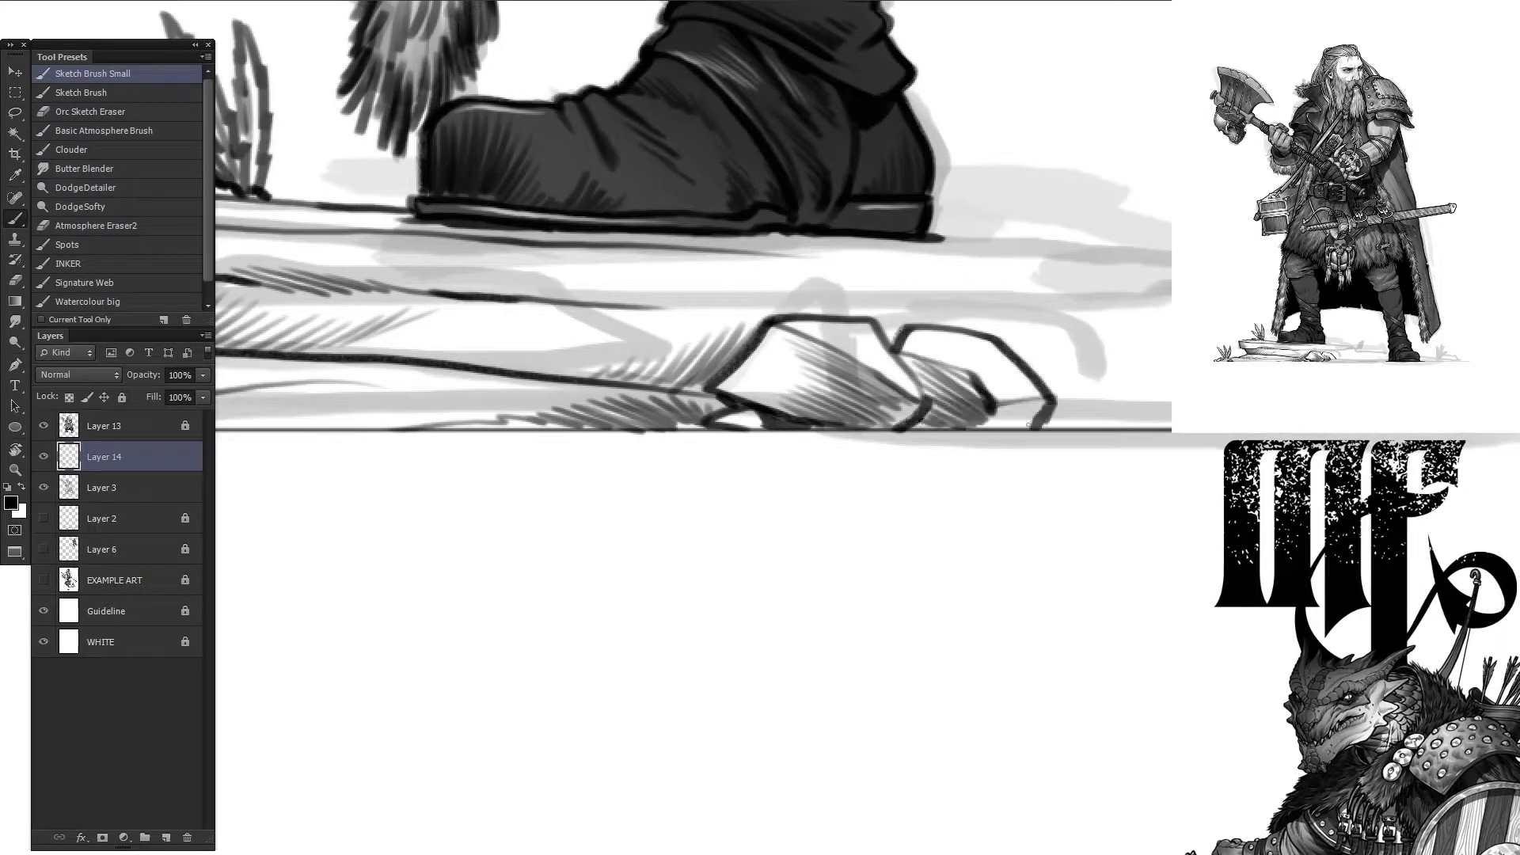
# Step: Extend the slab's edges past the rear boot, hatch its side face and add small cracks
pyautogui.moveTo(617, 295); pyautogui.dragTo(863, 311)
pyautogui.moveTo(1049, 388); pyautogui.dragTo(1083, 428)
pyautogui.moveTo(859, 303); pyautogui.dragTo(1041, 305)
pyautogui.moveTo(724, 255); pyautogui.dragTo(1138, 277)
pyautogui.moveTo(942, 234)
pyautogui.mouseDown()
pyautogui.moveTo(1170, 250)
pyautogui.moveTo(914, 294)
pyautogui.mouseUp()
pyautogui.moveTo(962, 263); pyautogui.dragTo(764, 293)
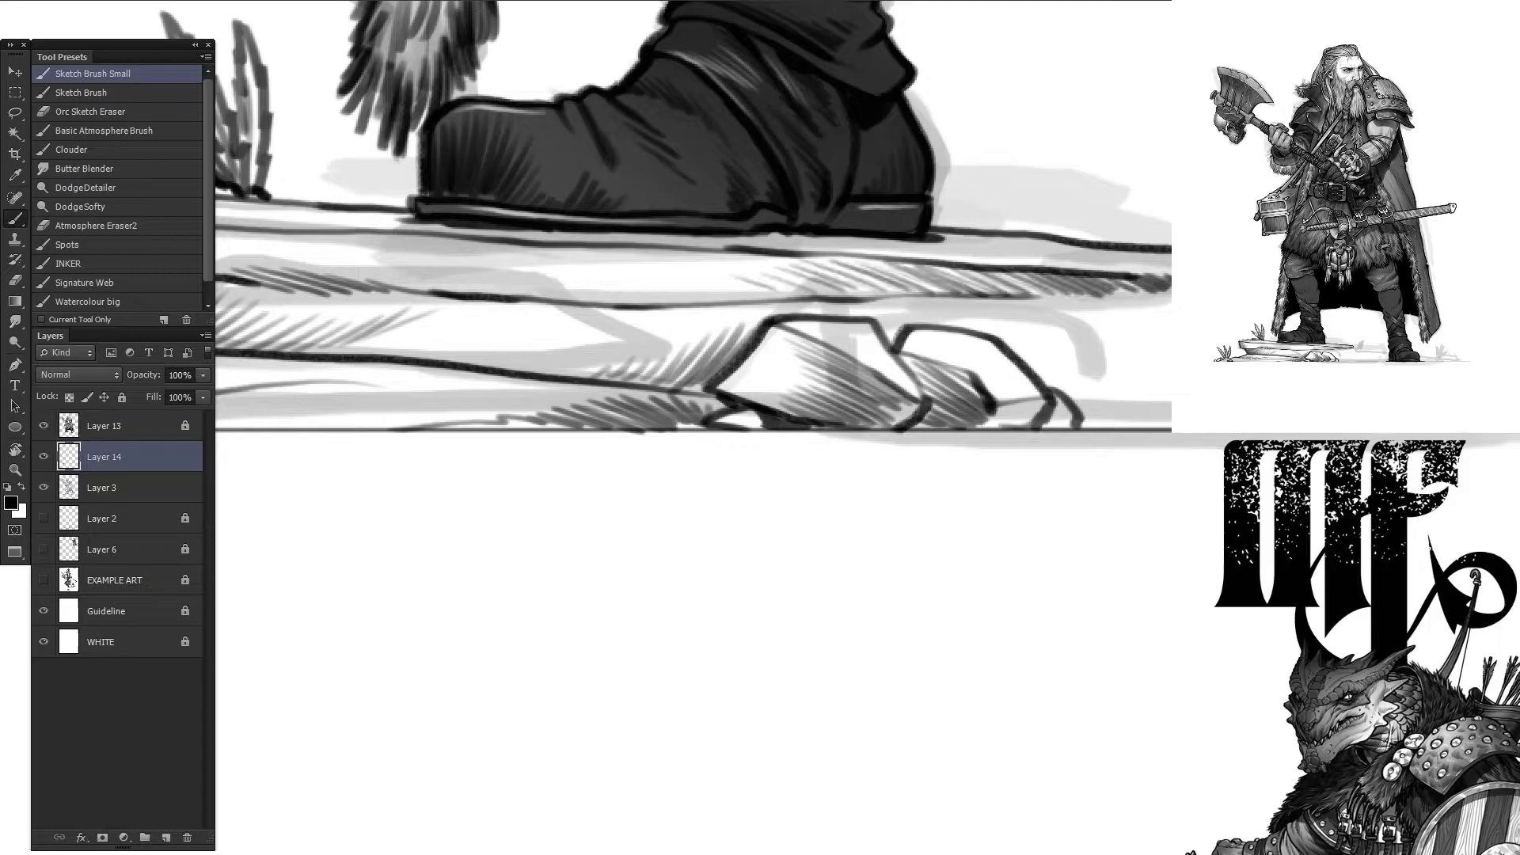
pyautogui.moveTo(484, 317); pyautogui.dragTo(571, 338)
pyautogui.moveTo(507, 366); pyautogui.dragTo(576, 377)
# Step: Draw the ground edge beyond the slab and a grass tuft between the two boots
pyautogui.moveTo(1067, 364); pyautogui.dragTo(474, 317)
pyautogui.moveTo(554, 241); pyautogui.dragTo(867, 275)
pyautogui.moveTo(772, 99); pyautogui.dragTo(724, 257)
pyautogui.moveTo(820, 93); pyautogui.dragTo(740, 252)
pyautogui.moveTo(806, 158); pyautogui.dragTo(749, 260)
pyautogui.moveTo(695, 99)
pyautogui.mouseDown()
pyautogui.moveTo(707, 241)
pyautogui.moveTo(767, 266)
pyautogui.mouseUp()
# Step: Hatch the sloping rock surface between the stones and the front boot
pyautogui.moveTo(792, 266); pyautogui.dragTo(1053, 302)
pyautogui.moveTo(859, 269); pyautogui.dragTo(1033, 304)
pyautogui.moveTo(649, 326); pyautogui.dragTo(891, 378)
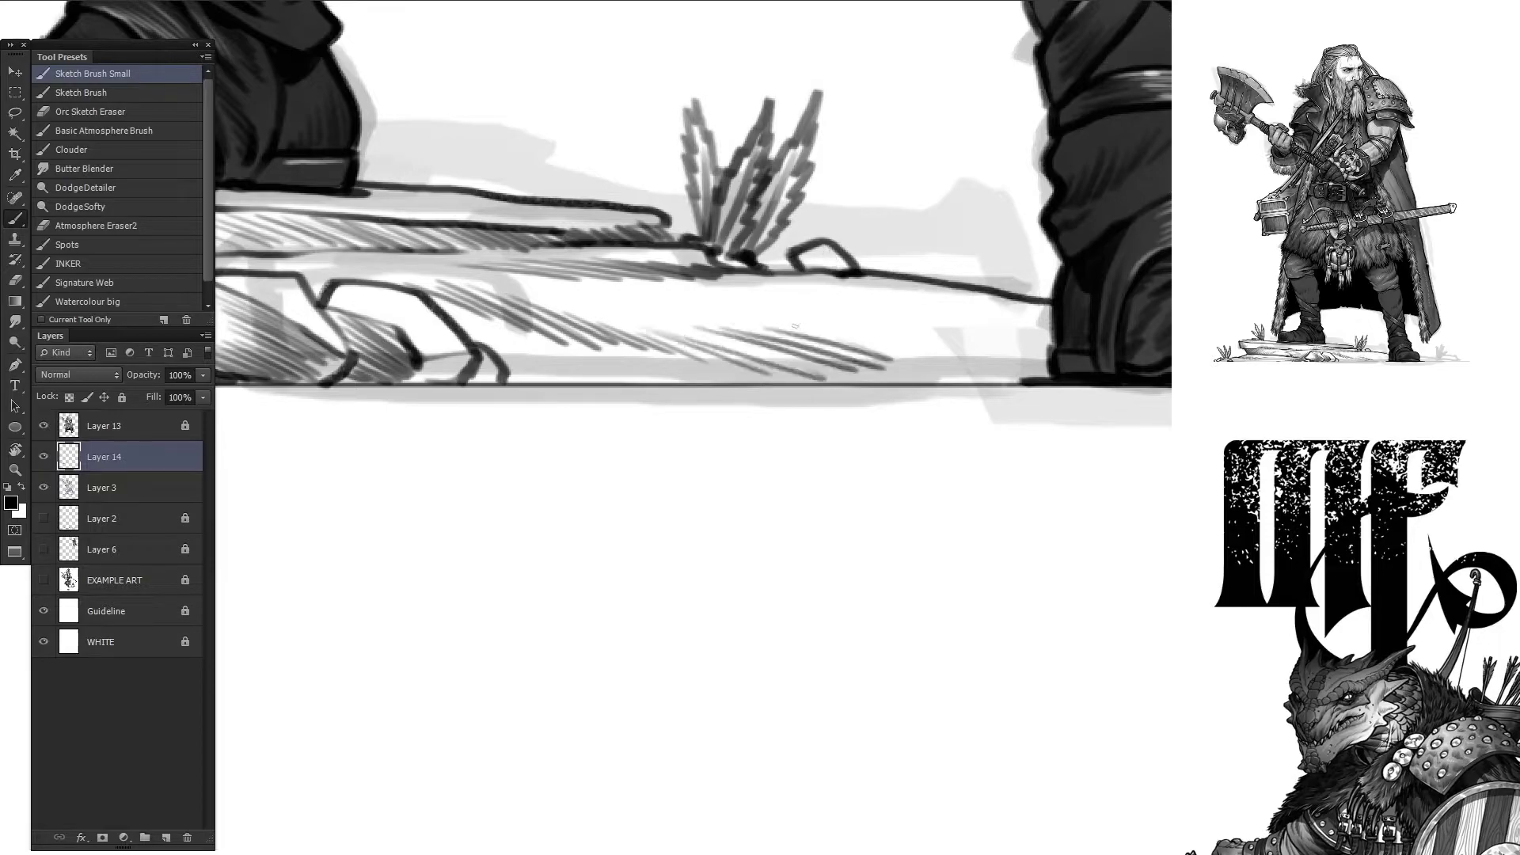
pyautogui.moveTo(499, 269); pyautogui.dragTo(862, 313)
pyautogui.moveTo(792, 325); pyautogui.dragTo(1012, 383)
pyautogui.moveTo(809, 299); pyautogui.dragTo(1053, 340)
pyautogui.moveTo(499, 376); pyautogui.dragTo(641, 390)
# Step: Draw the ground edge and a grass tuft beside the front boot
pyautogui.moveTo(1052, 284); pyautogui.dragTo(151, 225)
pyautogui.moveTo(695, 291)
pyautogui.mouseDown()
pyautogui.moveTo(942, 318)
pyautogui.moveTo(695, 314)
pyautogui.mouseUp()
pyautogui.moveTo(487, 287); pyautogui.dragTo(999, 325)
pyautogui.moveTo(669, 283)
pyautogui.mouseDown()
pyautogui.moveTo(663, 133)
pyautogui.moveTo(695, 119)
pyautogui.mouseUp()
pyautogui.moveTo(701, 273)
pyautogui.mouseDown()
pyautogui.moveTo(756, 71)
pyautogui.moveTo(741, 135)
pyautogui.mouseUp()
pyautogui.moveTo(736, 226); pyautogui.dragTo(839, 107)
pyautogui.moveTo(732, 261); pyautogui.dragTo(804, 162)
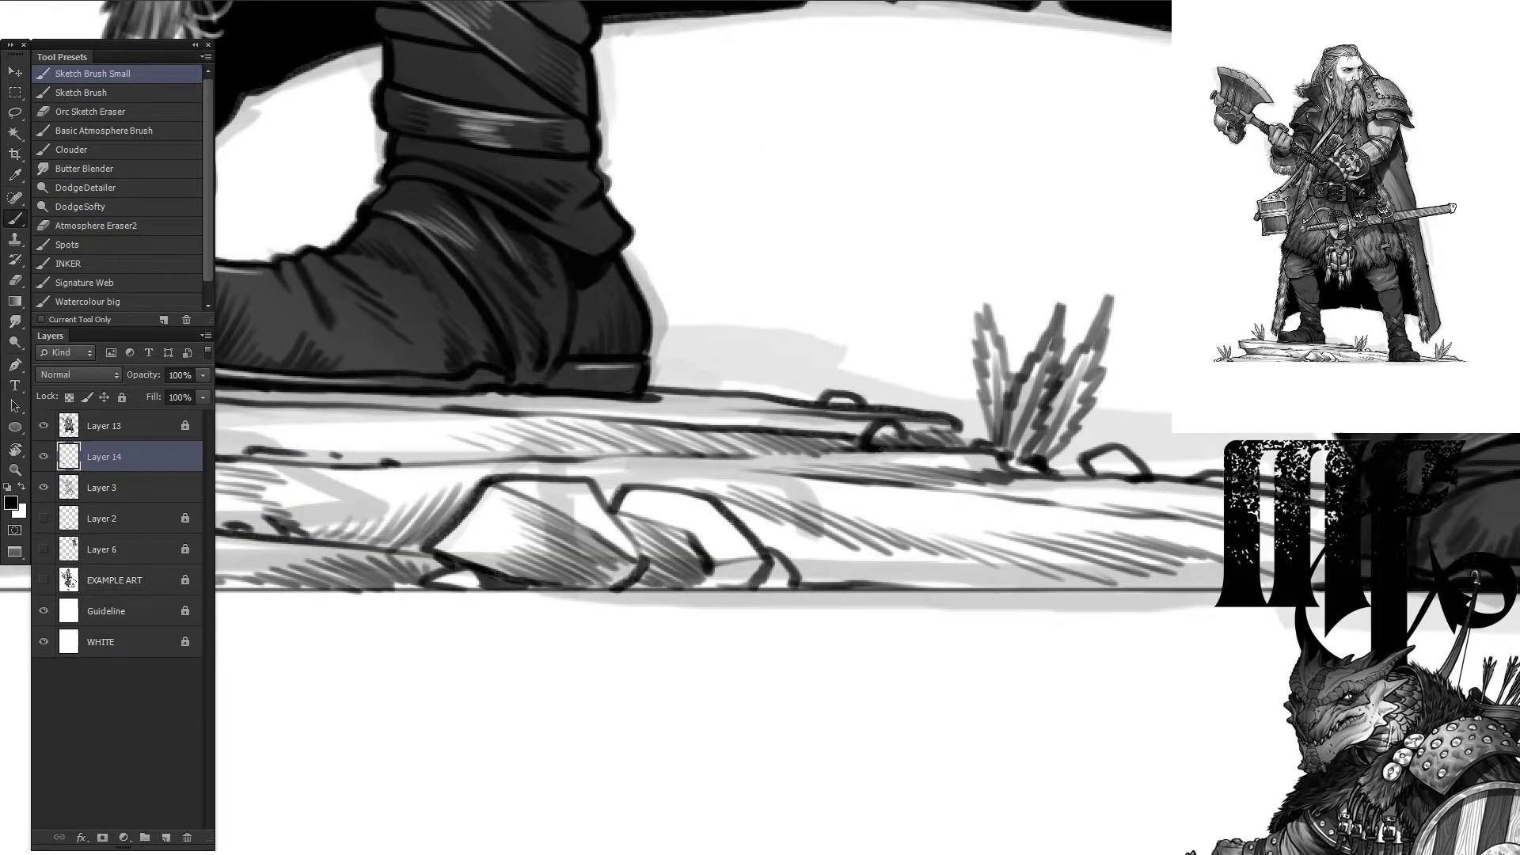
# Step: Merge the inked ground with its sketch layer, hide it, and add a new layer beneath the character
pyautogui.hotkey('ctrl', 'e')
pyautogui.click(43, 488)
pyautogui.click(166, 837)
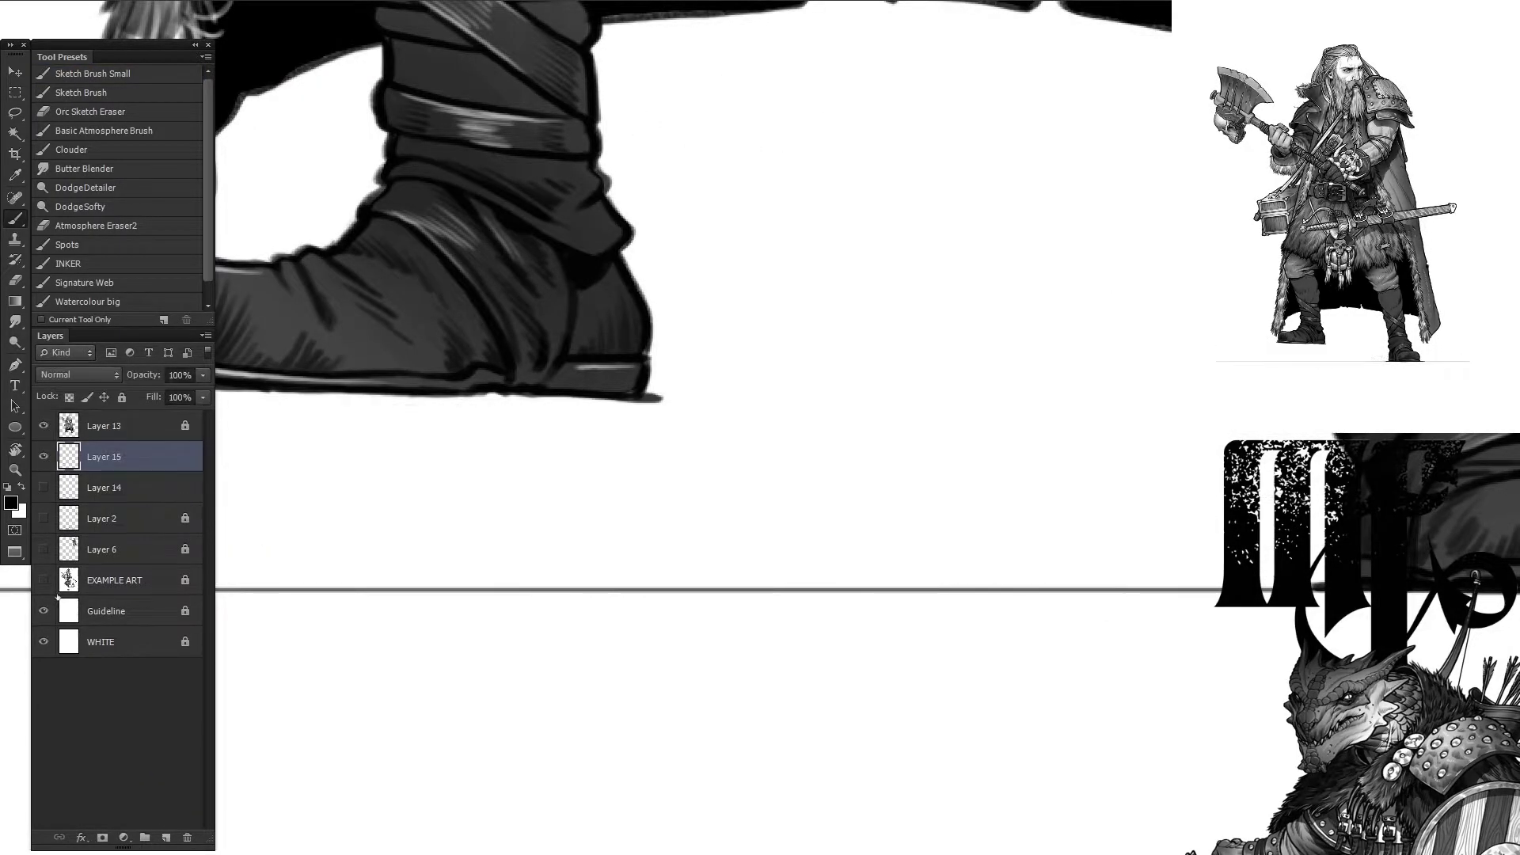
# Step: Fill Layer 15 with black and add an empty Layer 16 above it
pyautogui.hotkey('alt', 'BackSpace')
pyautogui.hotkey('ctrl', '0')
pyautogui.click(166, 836)
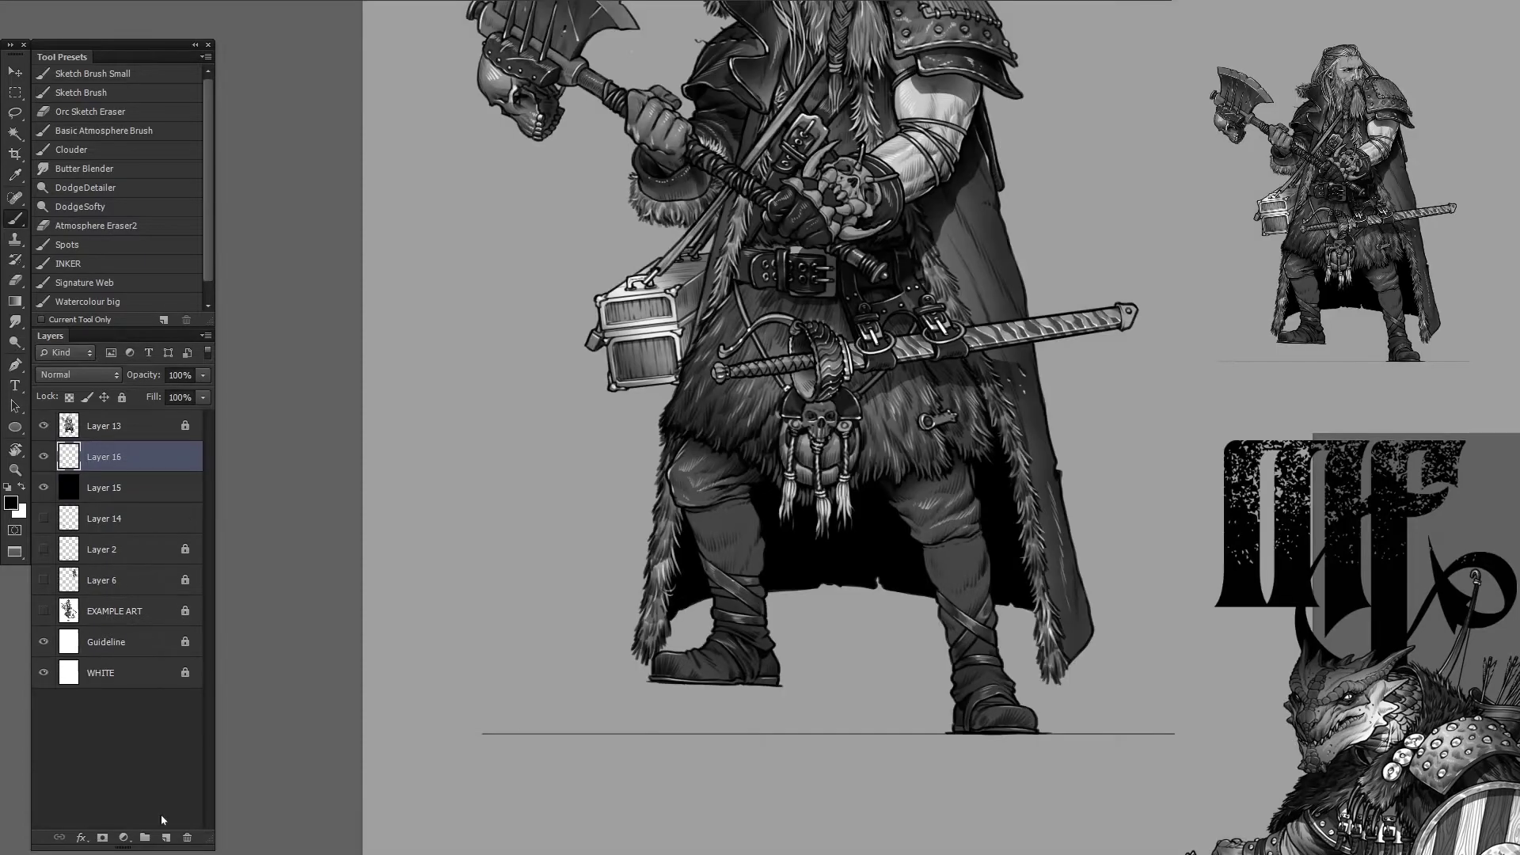
# Step: Hide the black, Guideline and WHITE layers to check the figure's transparent areas, and bring the backgrounds back
pyautogui.click(43, 488)
pyautogui.click(44, 672)
pyautogui.click(43, 641)
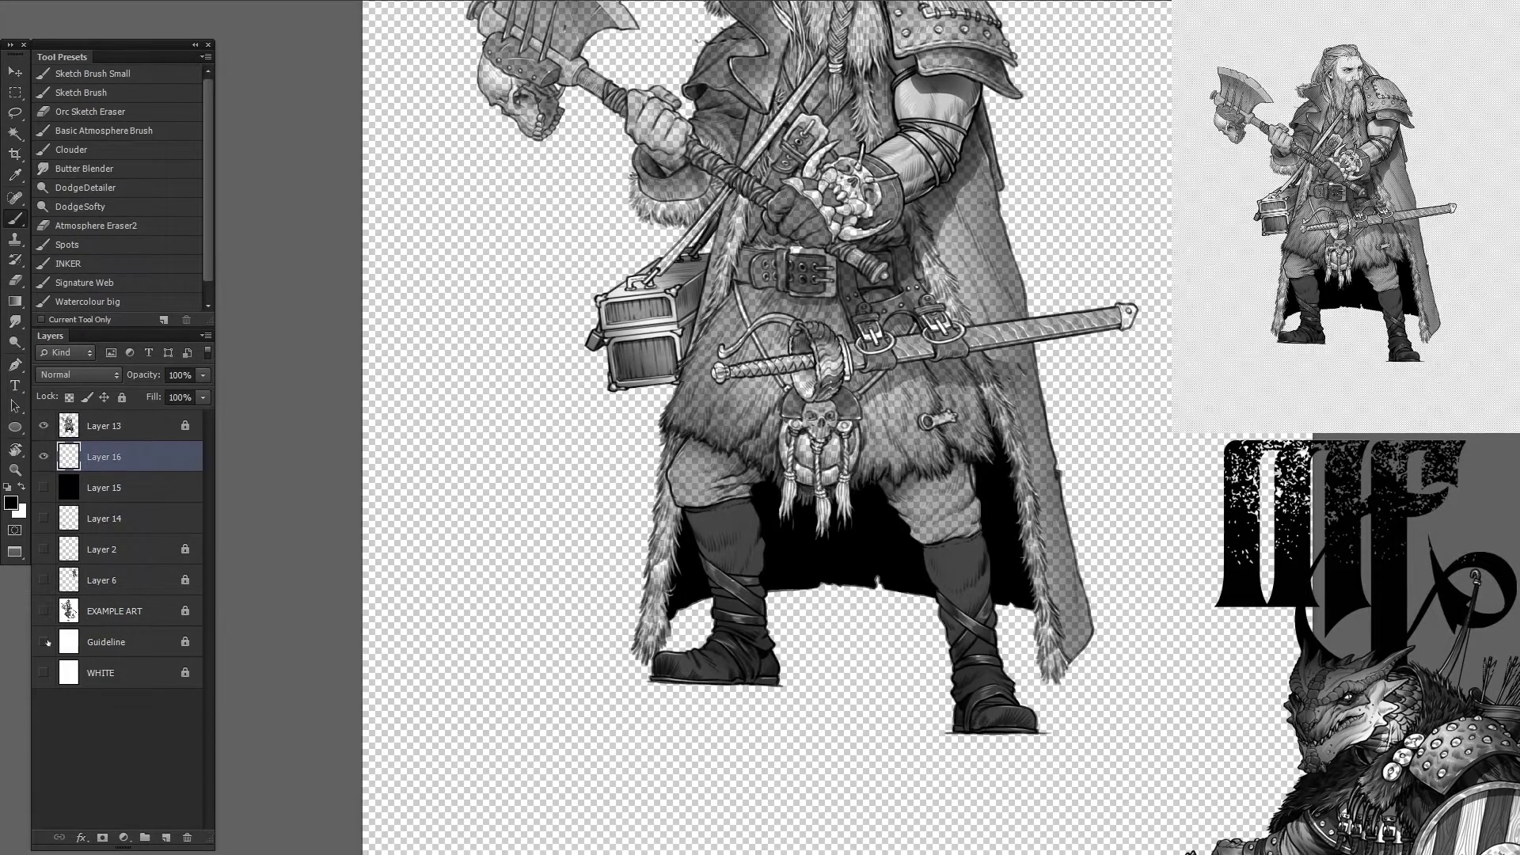
pyautogui.scroll(4, 675, 608)
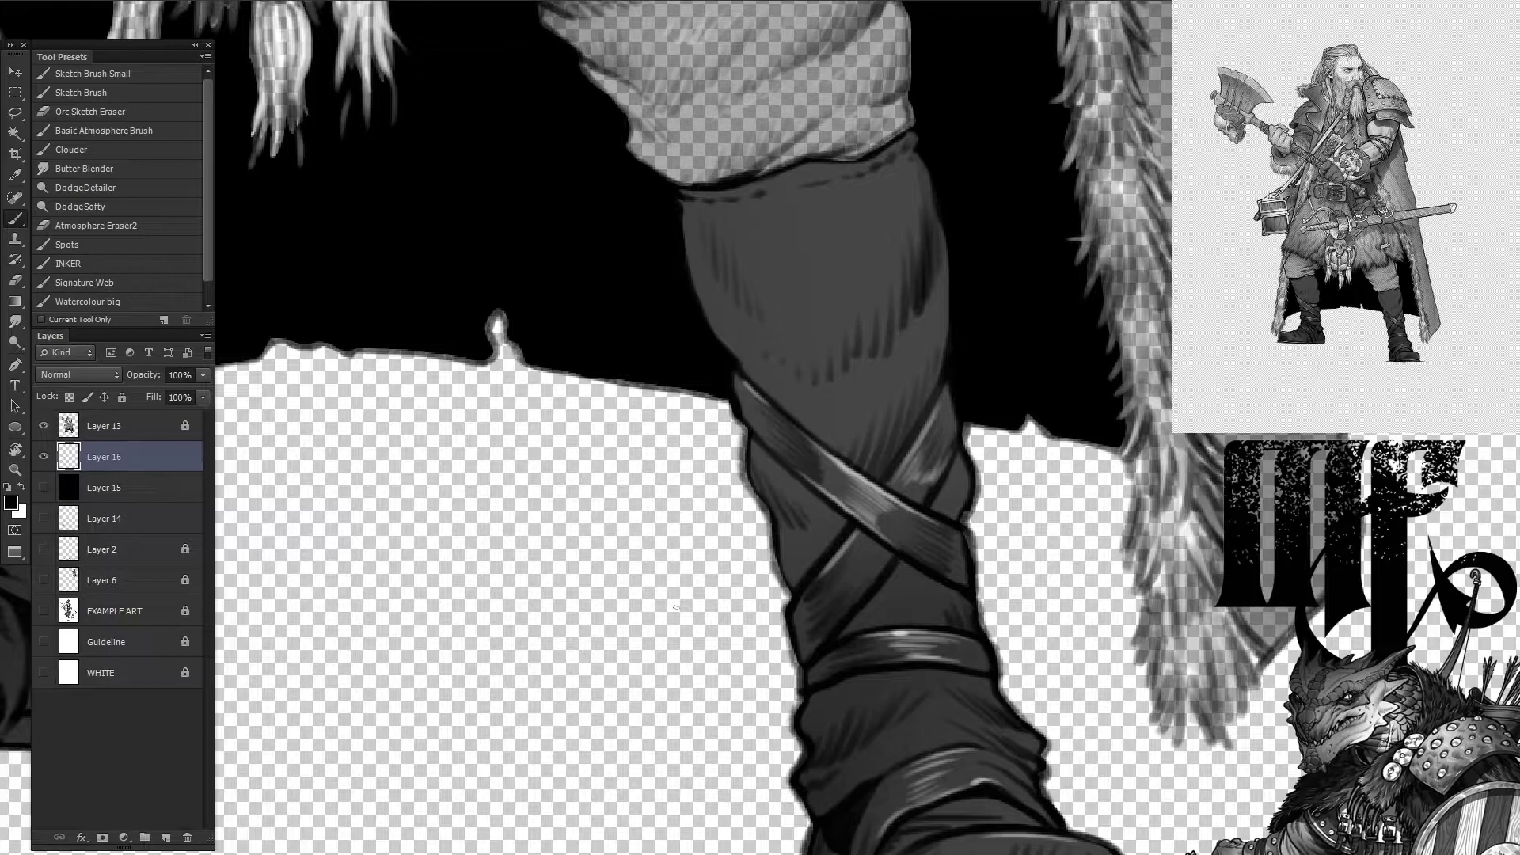
pyautogui.click(43, 487)
pyautogui.click(43, 641)
pyautogui.click(44, 672)
# Step: Begin a lasso selection of the figure along the cloak's outer edge and make Layer 14 active
pyautogui.scroll(2, 1148, 238)
pyautogui.press('l')
pyautogui.moveTo(1168, 435)
pyautogui.mouseDown()
pyautogui.moveTo(641, 388)
pyautogui.moveTo(1168, 254)
pyautogui.mouseUp()
pyautogui.moveTo(1144, 732)
pyautogui.mouseDown()
pyautogui.moveTo(1059, 662)
pyautogui.moveTo(1148, 444)
pyautogui.moveTo(1010, 432)
pyautogui.moveTo(1134, 174)
pyautogui.mouseUp()
pyautogui.moveTo(1217, 680)
pyautogui.mouseDown()
pyautogui.moveTo(1132, 261)
pyautogui.moveTo(712, 317)
pyautogui.moveTo(855, 190)
pyautogui.moveTo(1130, 440)
pyautogui.mouseUp()
pyautogui.hotkey('alt', '[')
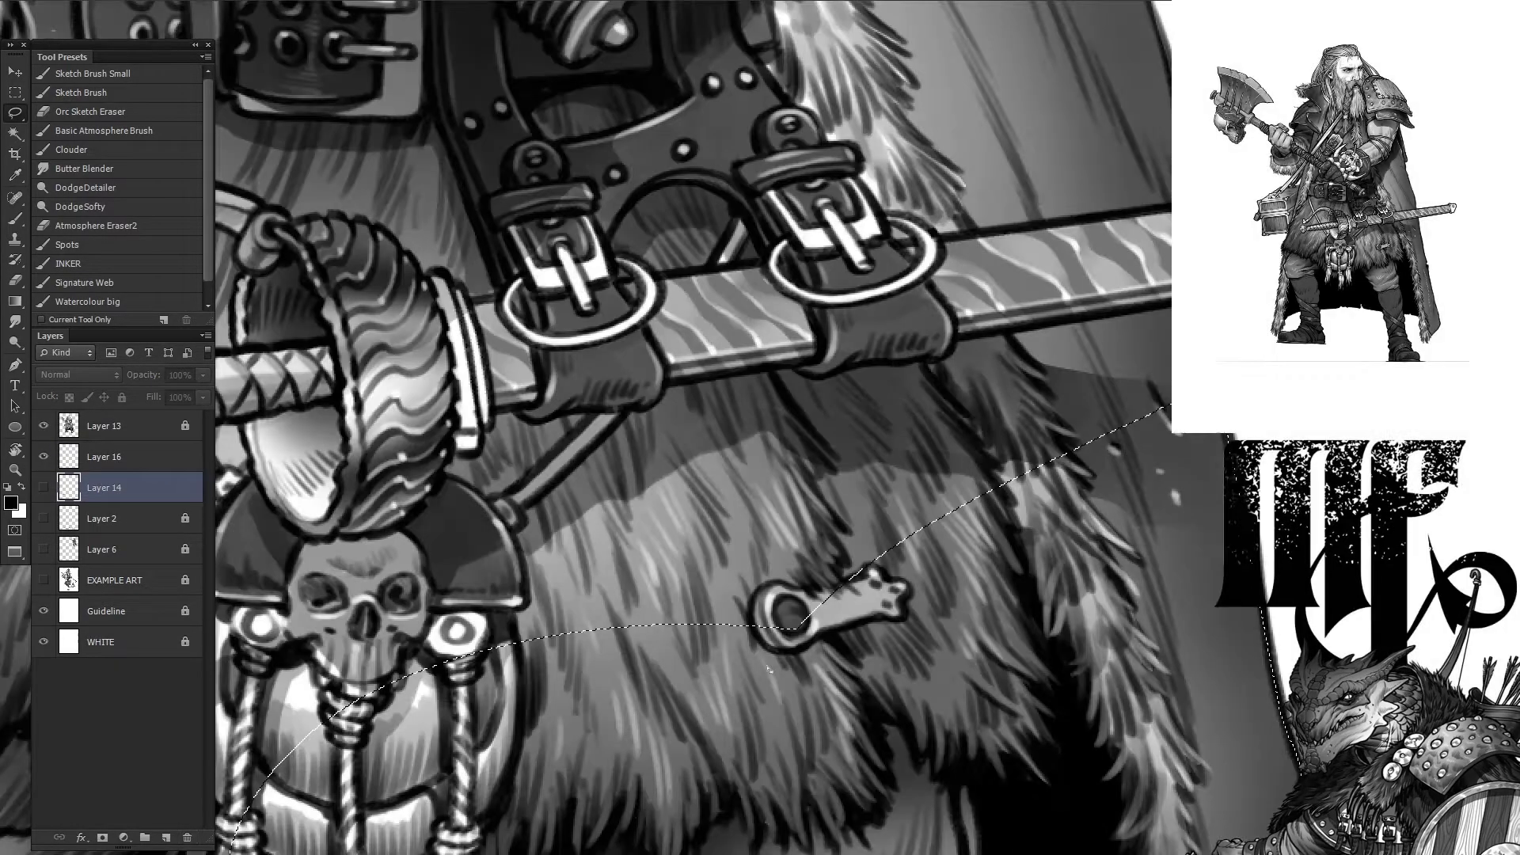
# Step: Extend the lasso selection along the cloak's edge and around the sword's scabbard
pyautogui.scroll(6, 657, 428)
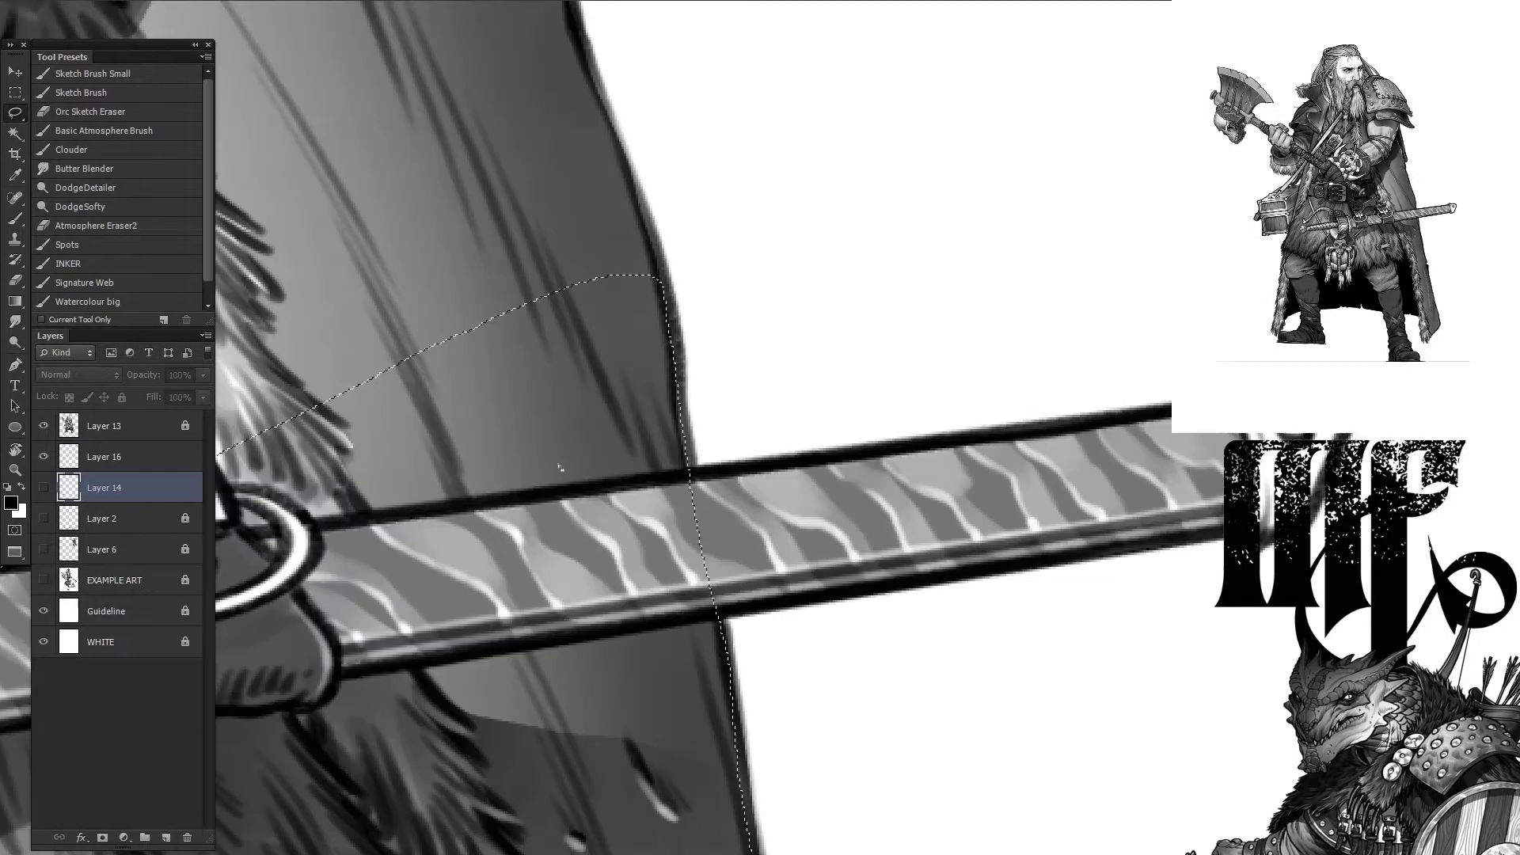
pyautogui.moveTo(657, 428)
pyautogui.mouseDown()
pyautogui.moveTo(696, 483)
pyautogui.moveTo(1164, 418)
pyautogui.moveTo(777, 604)
pyautogui.mouseUp()
pyautogui.moveTo(1157, 544); pyautogui.dragTo(1187, 538)
pyautogui.scroll(-3, 1157, 544)
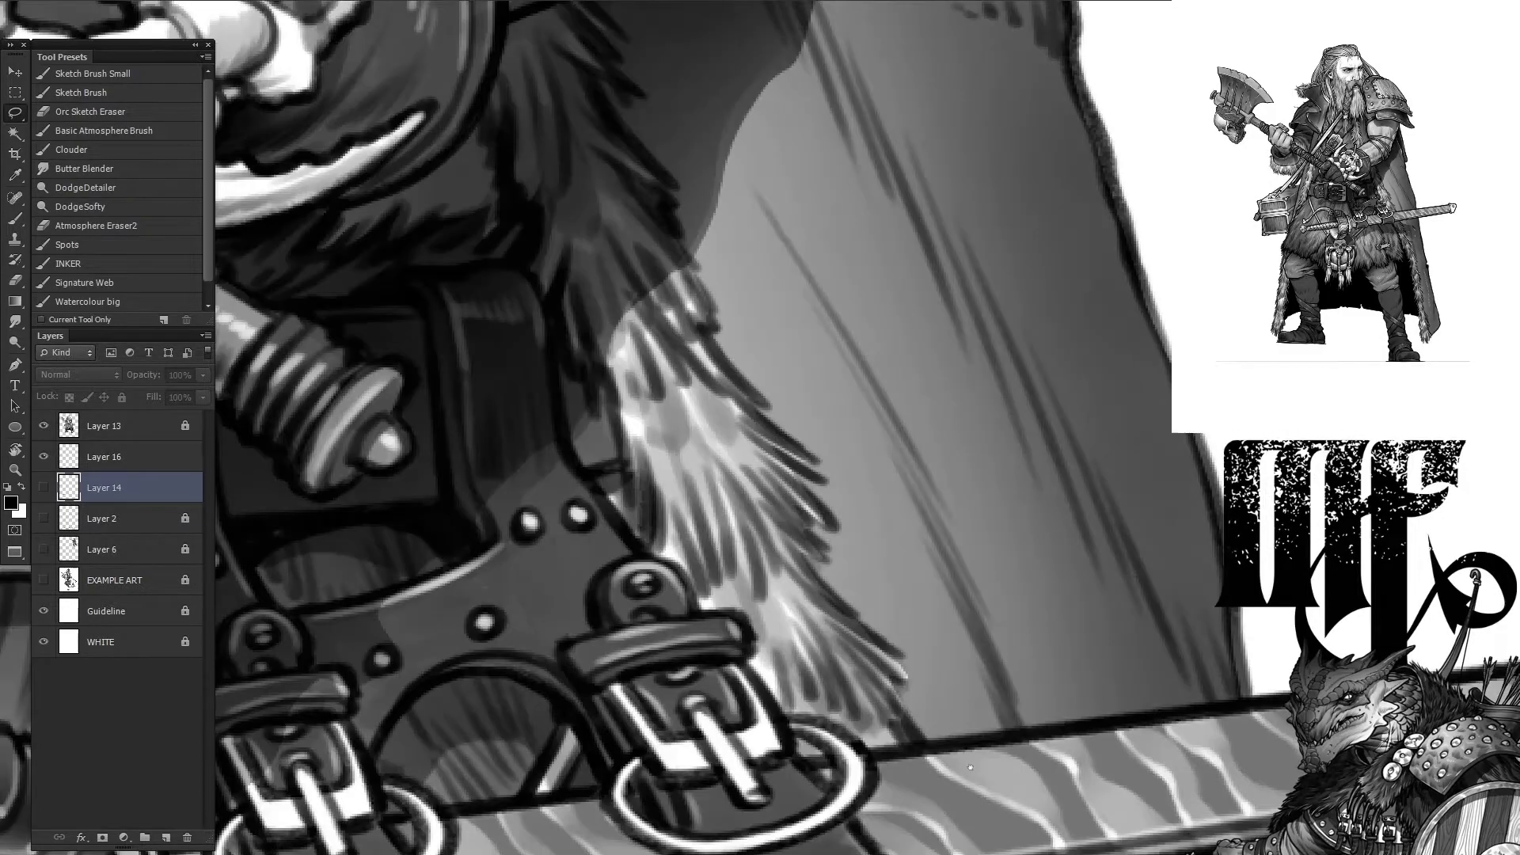
# Step: Add the bound arm, the cloak behind it and the studded shoulder armour to the lasso selection
pyautogui.scroll(3, 723, 734)
pyautogui.scroll(5, 946, 161)
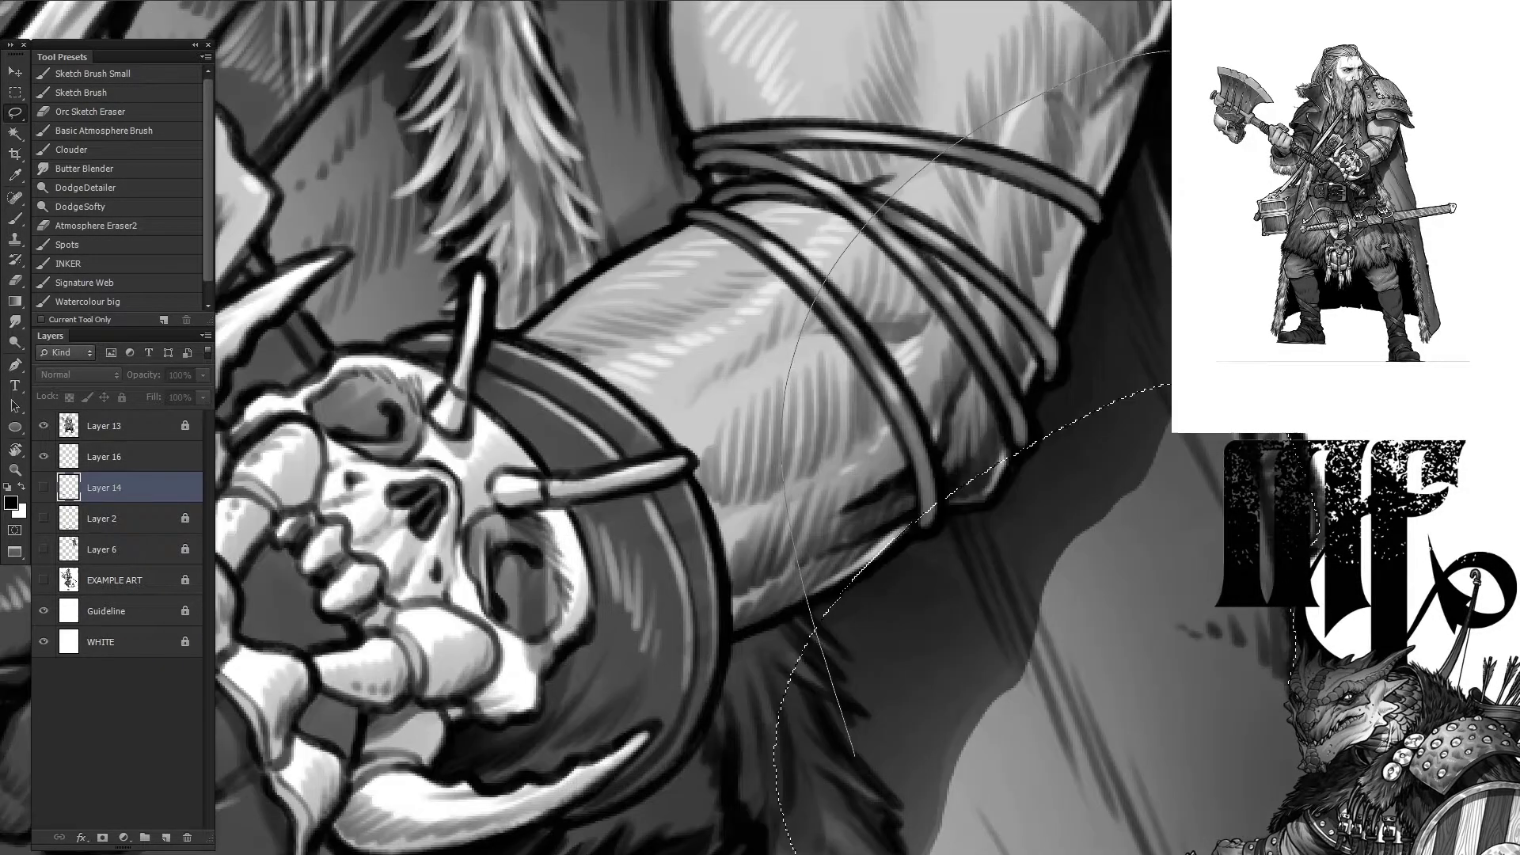
pyautogui.scroll(3, 693, 427)
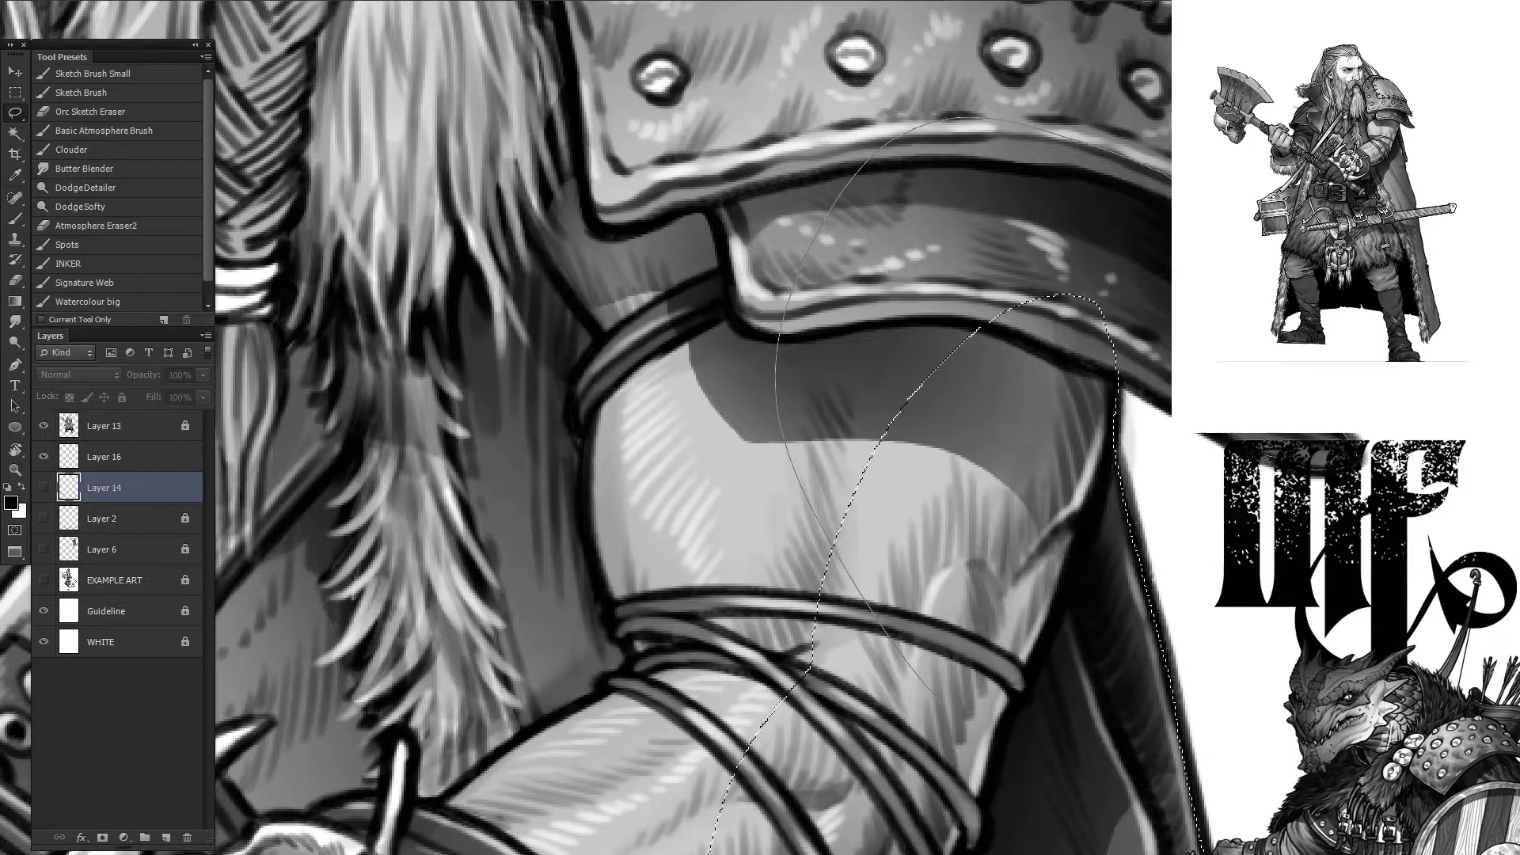
pyautogui.scroll(3, 1085, 561)
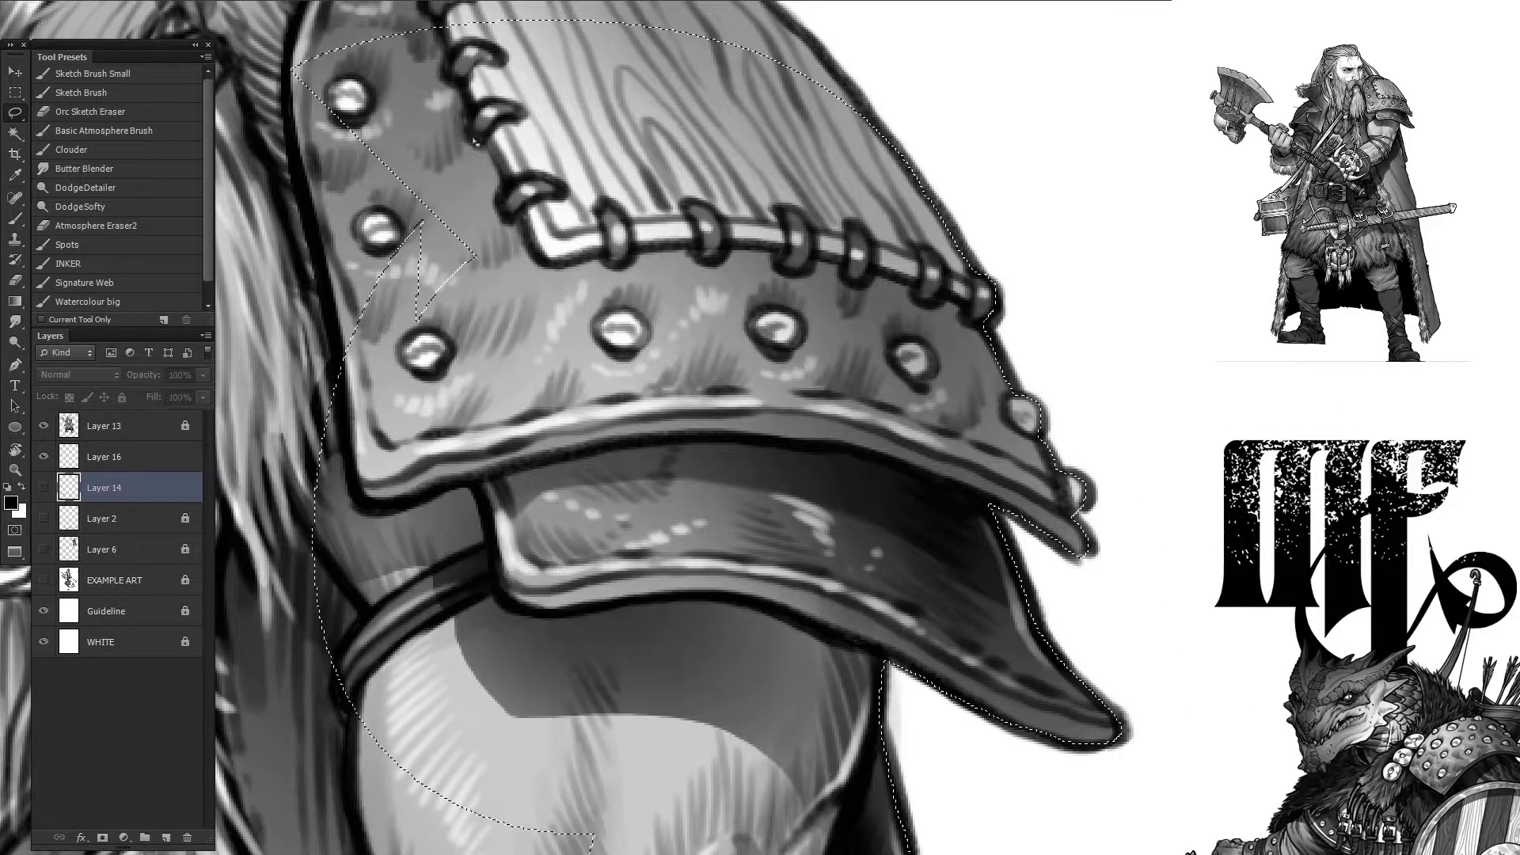
pyautogui.scroll(5, 831, 325)
pyautogui.scroll(5, 831, 325)
# Step: Extend the lasso selection from the studded shoulder armour over the top of the head and the knotted hair
pyautogui.moveTo(1155, 443)
pyautogui.mouseDown()
pyautogui.moveTo(764, 522)
pyautogui.moveTo(1030, 839)
pyautogui.mouseUp()
pyautogui.scroll(3, 831, 325)
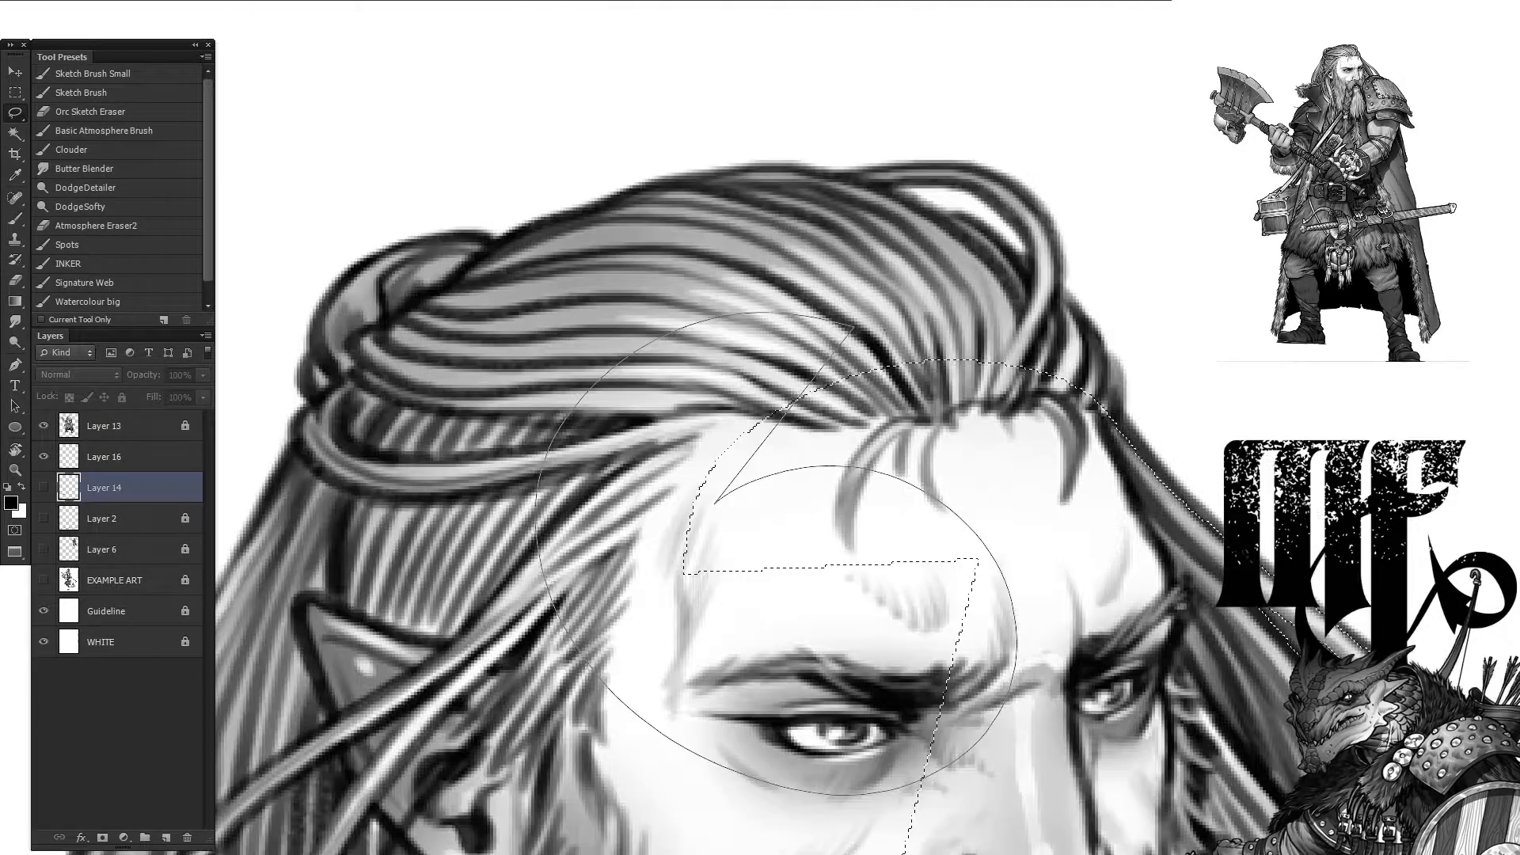
pyautogui.scroll(3, 799, 393)
pyautogui.moveTo(475, 625); pyautogui.dragTo(792, 402)
pyautogui.hscroll(-4, 924, 543)
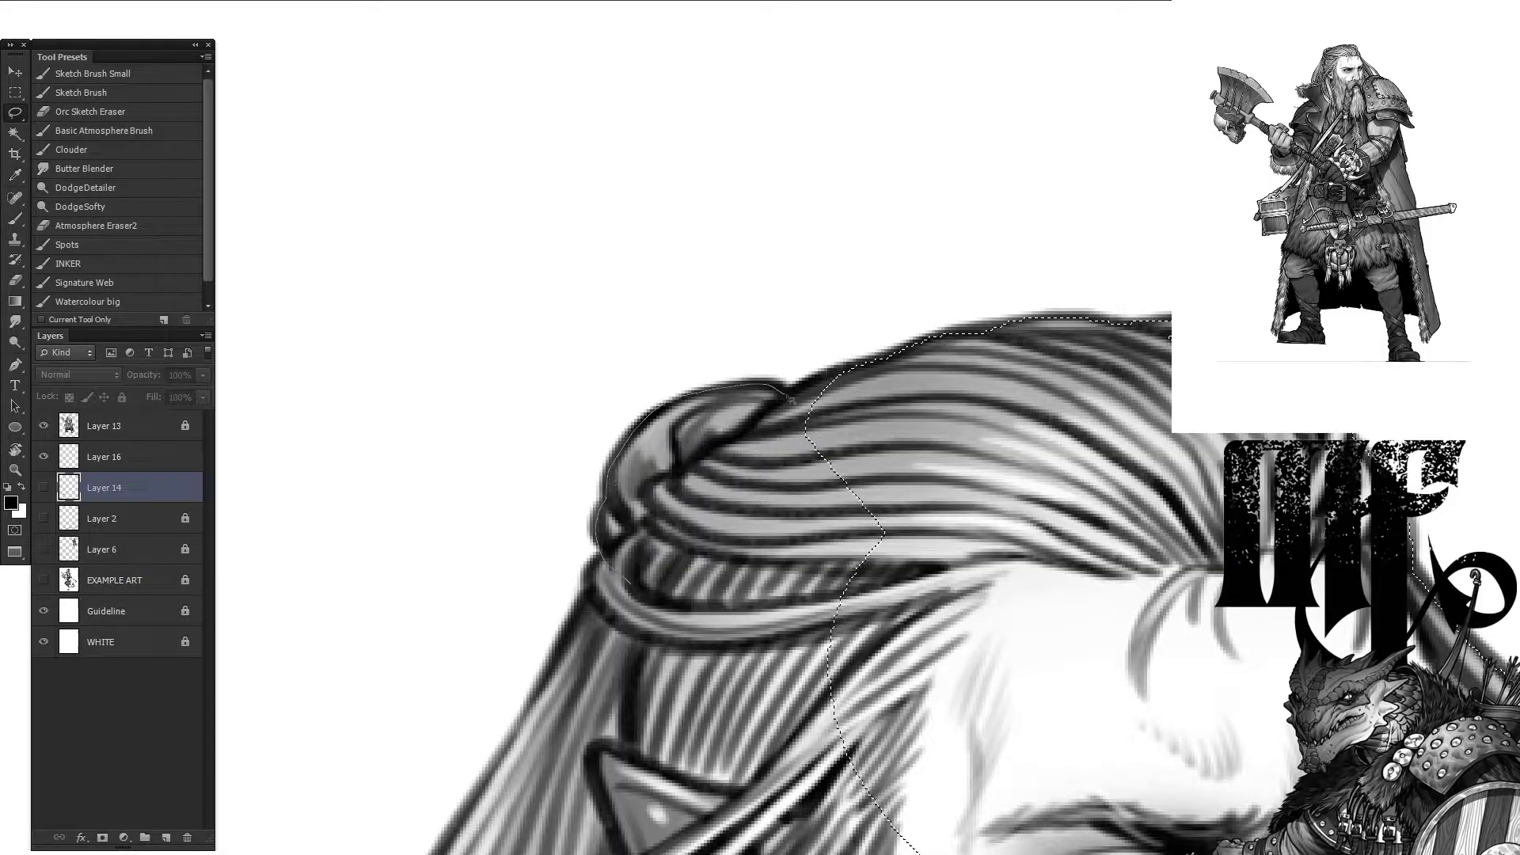
pyautogui.hscroll(-5, 891, 361)
pyautogui.scroll(-5, 766, 601)
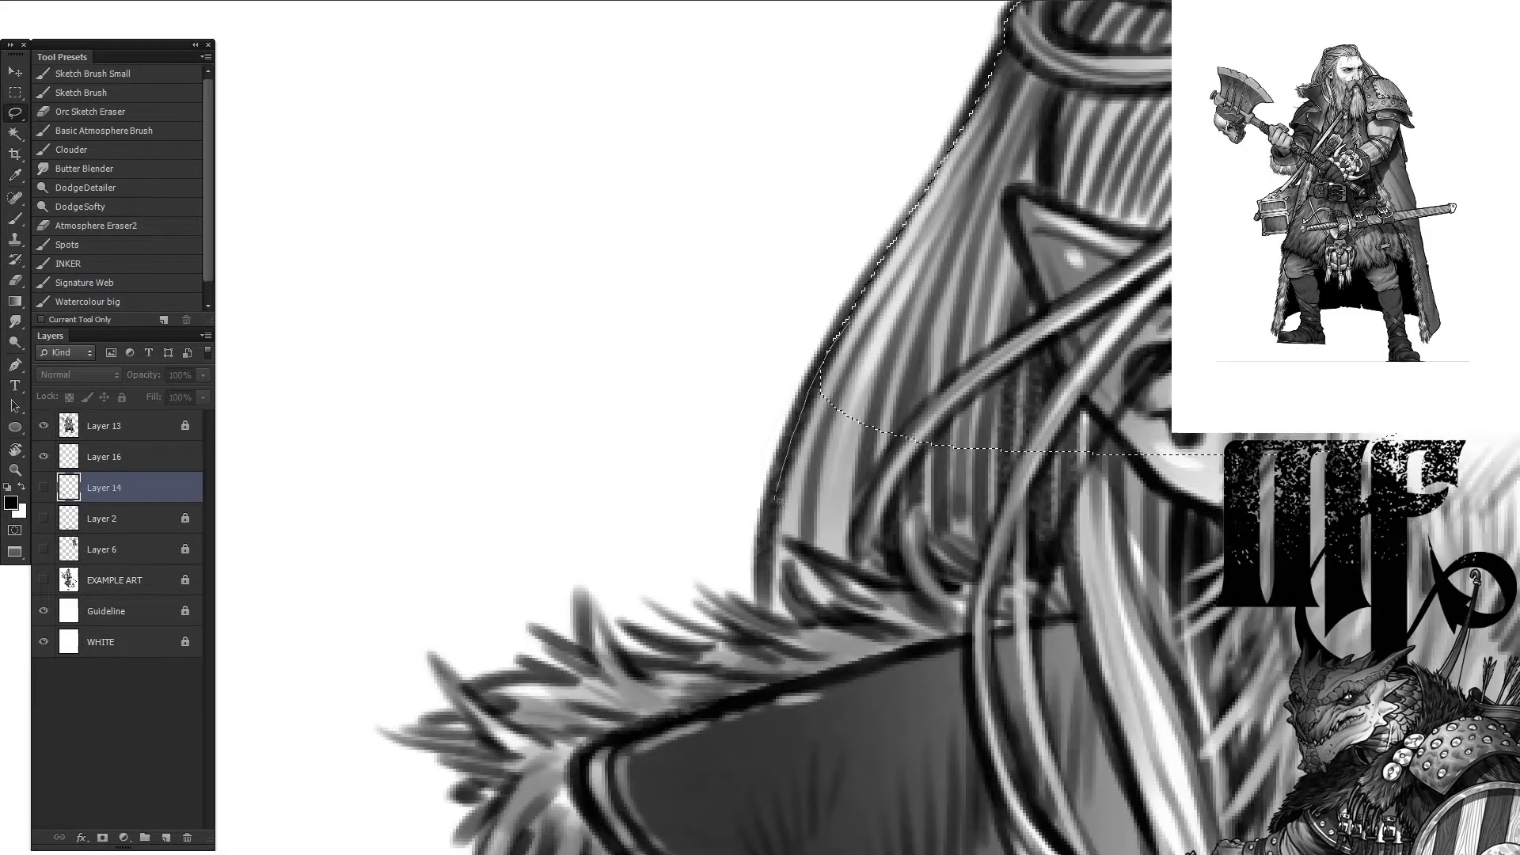
# Step: Add the long hair beside the pointed ear and the spiky fur trim of the collar to the lasso selection
pyautogui.hscroll(4, 766, 601)
pyautogui.moveTo(766, 601); pyautogui.dragTo(784, 423)
pyautogui.moveTo(886, 417); pyautogui.dragTo(958, 388)
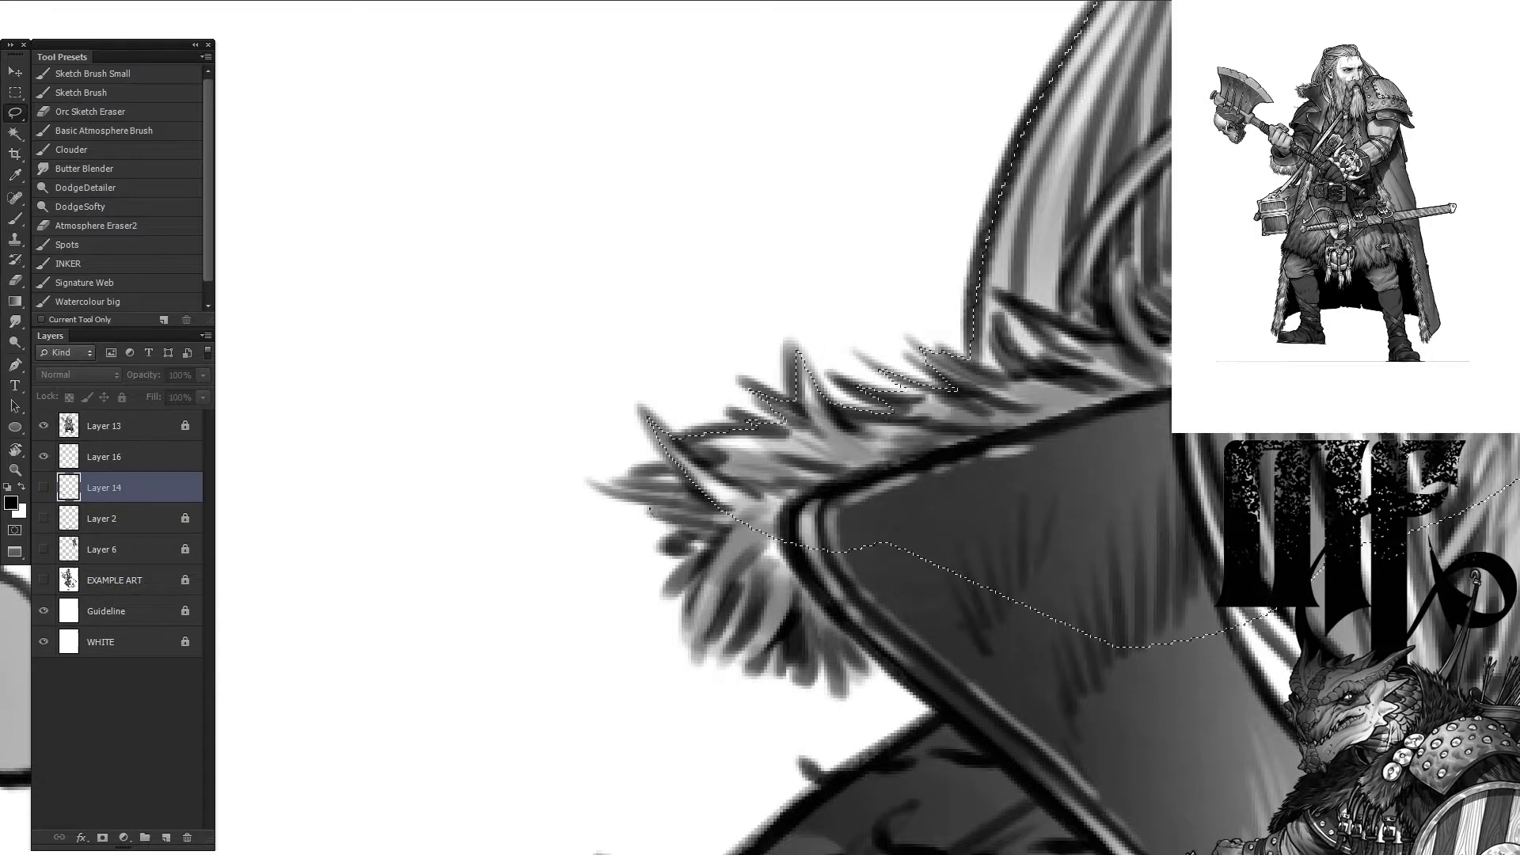
pyautogui.scroll(-4, 916, 686)
pyautogui.hscroll(2, 916, 686)
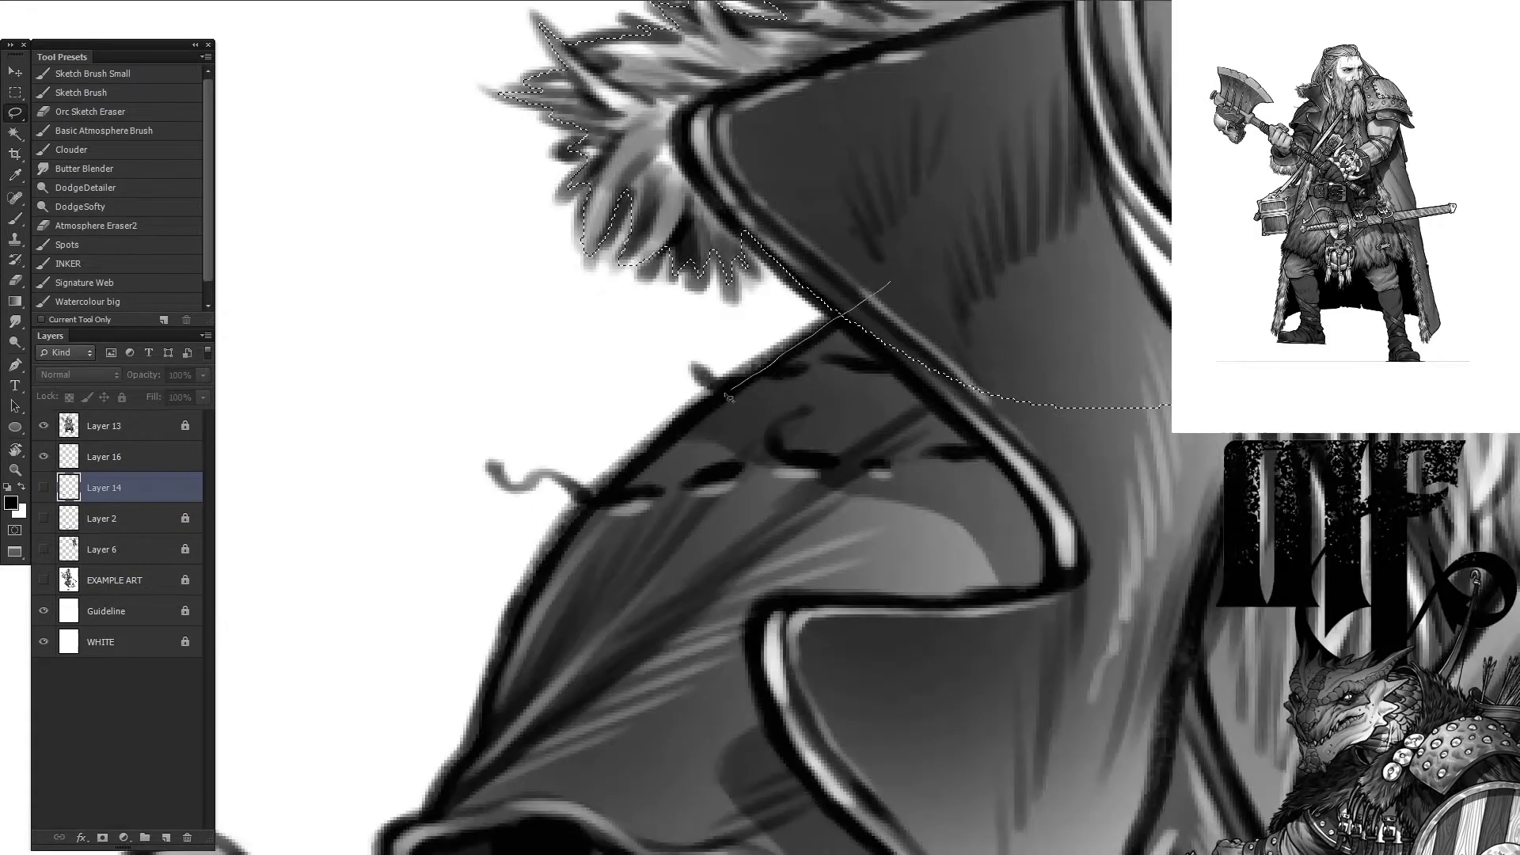
# Step: Add the stitched sleeve, the gripping fist and the wrapped axe handle above it to the lasso selection
pyautogui.scroll(-5, 701, 697)
pyautogui.hscroll(-5, 702, 696)
pyautogui.scroll(-2, 702, 697)
pyautogui.hscroll(-5, 702, 696)
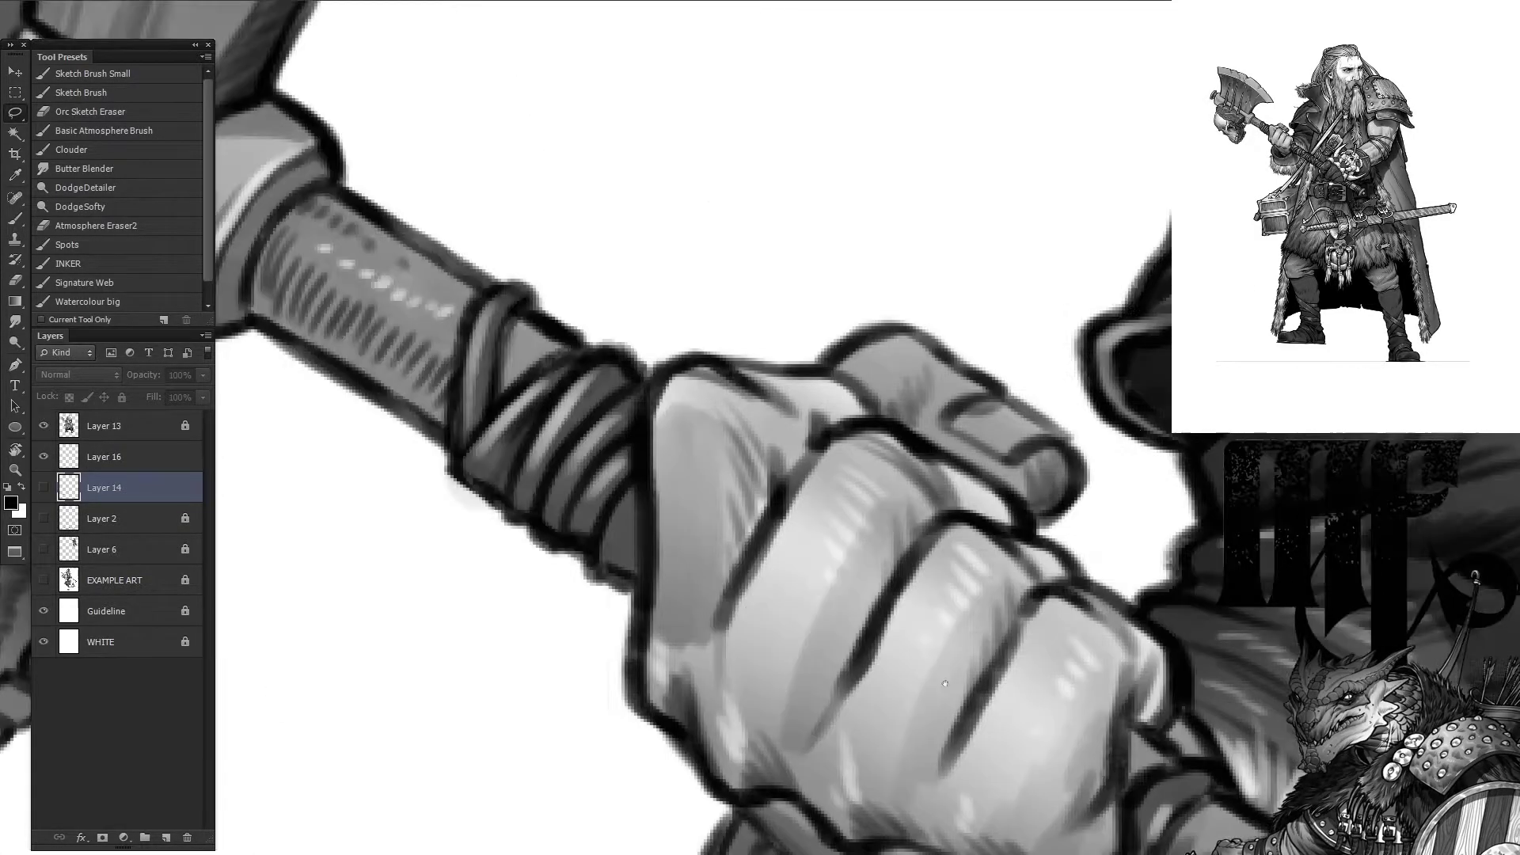
pyautogui.moveTo(707, 431); pyautogui.dragTo(800, 393)
pyautogui.moveTo(1091, 556)
pyautogui.mouseDown()
pyautogui.moveTo(1124, 602)
pyautogui.moveTo(1112, 681)
pyautogui.mouseUp()
pyautogui.scroll(2, 1124, 602)
pyautogui.hscroll(-4, 1124, 602)
pyautogui.scroll(-8, 919, 688)
pyautogui.hscroll(5, 918, 687)
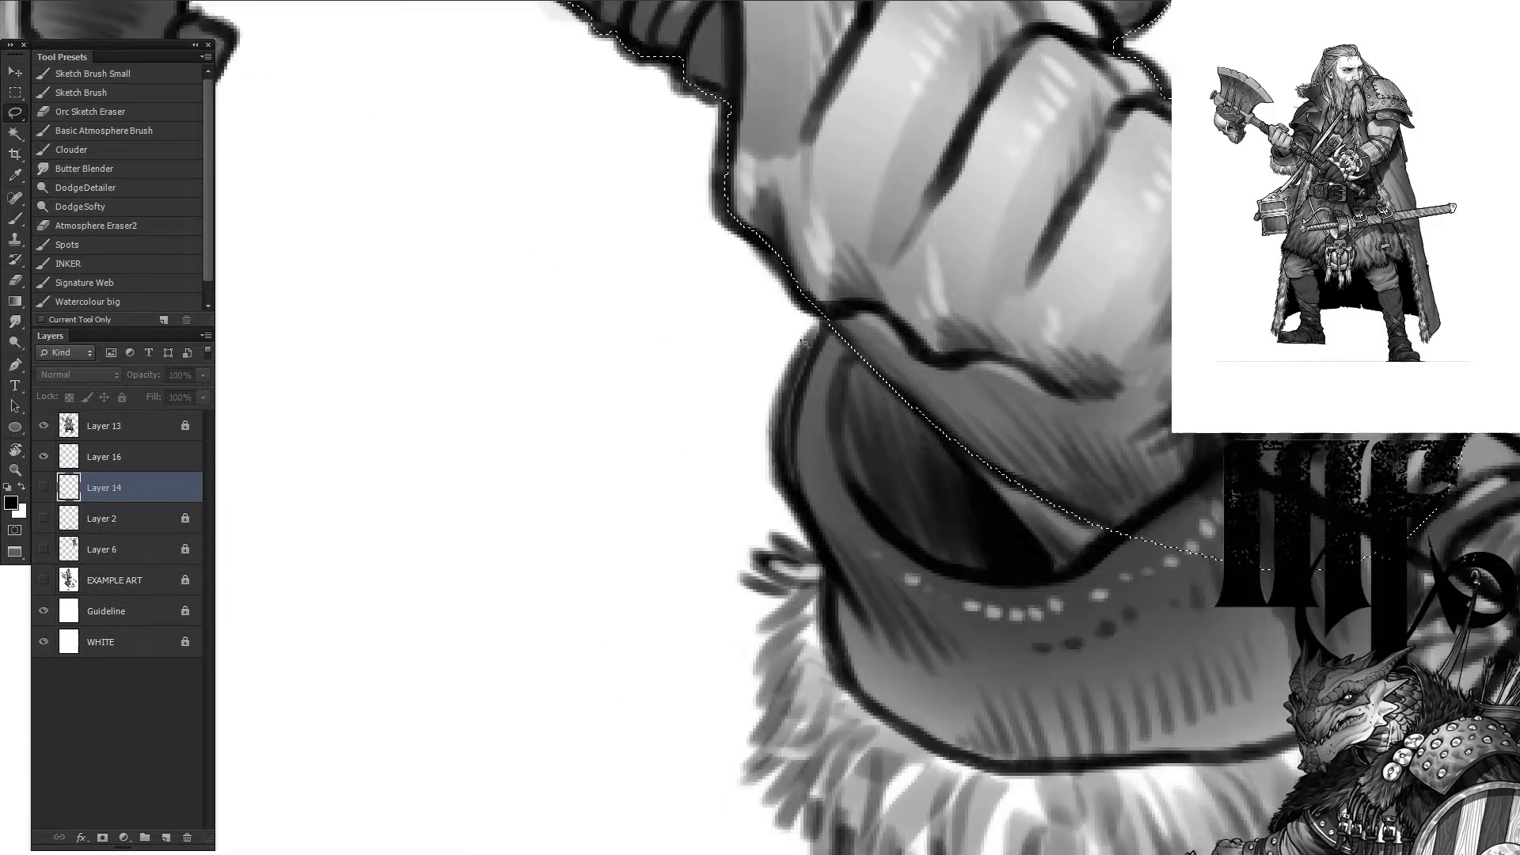
# Step: Continue the lasso selection around the sleeve's fur cuff and down the strap to the wooden box
pyautogui.moveTo(918, 688)
pyautogui.mouseDown()
pyautogui.moveTo(1065, 701)
pyautogui.moveTo(800, 570)
pyautogui.moveTo(783, 792)
pyautogui.moveTo(981, 627)
pyautogui.mouseUp()
pyautogui.scroll(-5, 784, 792)
pyautogui.scroll(-5, 1137, 657)
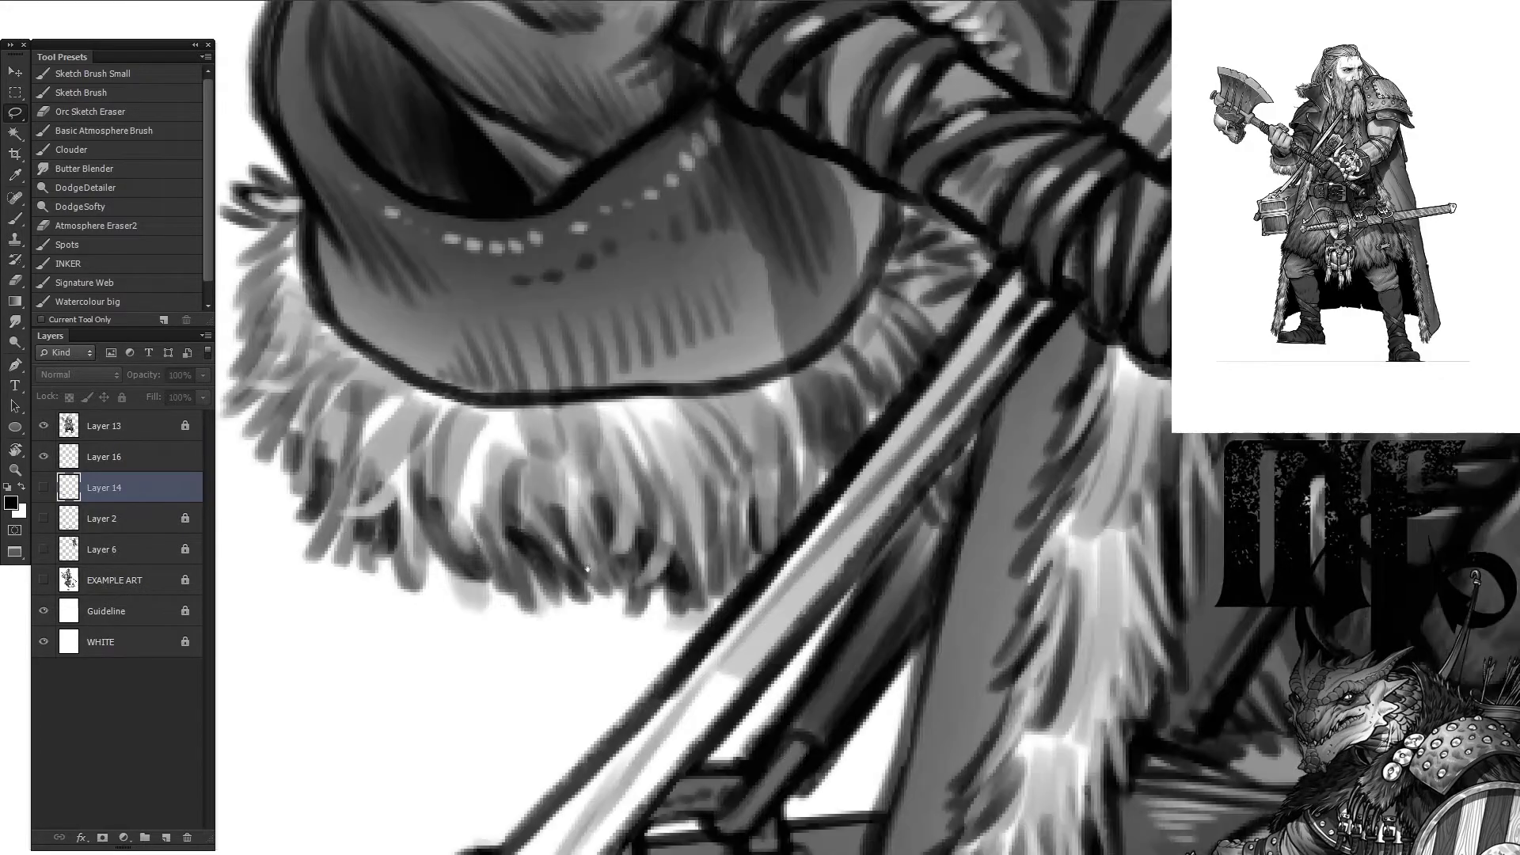
pyautogui.hscroll(4, 1138, 657)
pyautogui.moveTo(1138, 658)
pyautogui.mouseDown()
pyautogui.moveTo(634, 724)
pyautogui.moveTo(1082, 293)
pyautogui.moveTo(958, 538)
pyautogui.moveTo(942, 634)
pyautogui.moveTo(808, 586)
pyautogui.moveTo(1037, 564)
pyautogui.moveTo(784, 653)
pyautogui.mouseUp()
pyautogui.scroll(-3, 1038, 565)
pyautogui.hscroll(-5, 1038, 565)
pyautogui.scroll(-4, 783, 653)
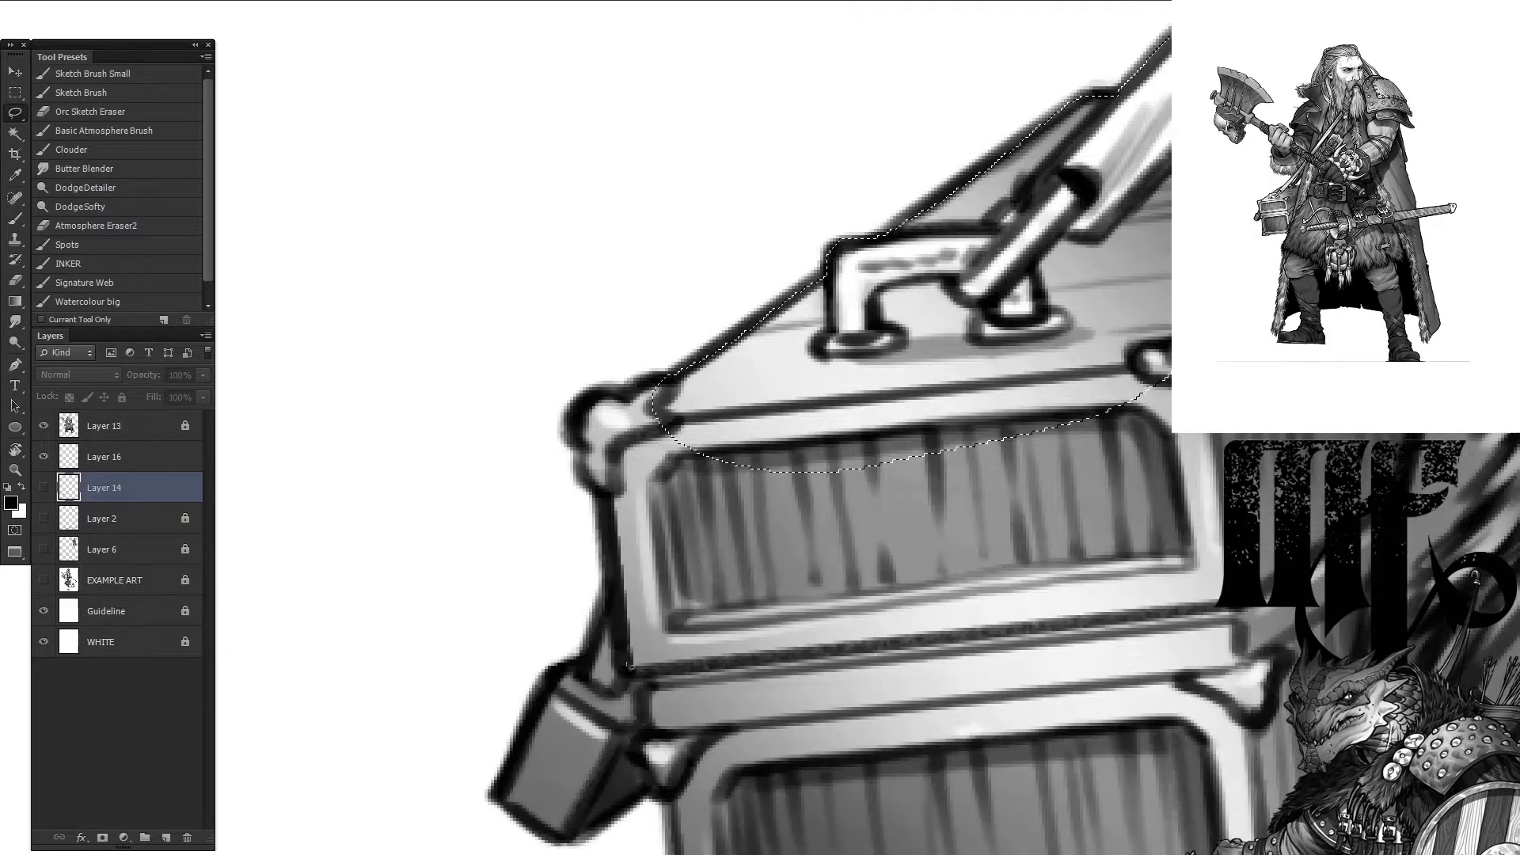
# Step: Add the wooden box with its metal corners and hanging padlock to the lasso selection
pyautogui.moveTo(618, 396)
pyautogui.mouseDown()
pyautogui.moveTo(589, 622)
pyautogui.moveTo(554, 712)
pyautogui.moveTo(559, 400)
pyautogui.moveTo(693, 417)
pyautogui.moveTo(837, 650)
pyautogui.mouseUp()
pyautogui.scroll(-5, 560, 401)
pyautogui.moveTo(994, 691); pyautogui.dragTo(995, 691)
pyautogui.scroll(2, 810, 390)
pyautogui.hscroll(5, 810, 389)
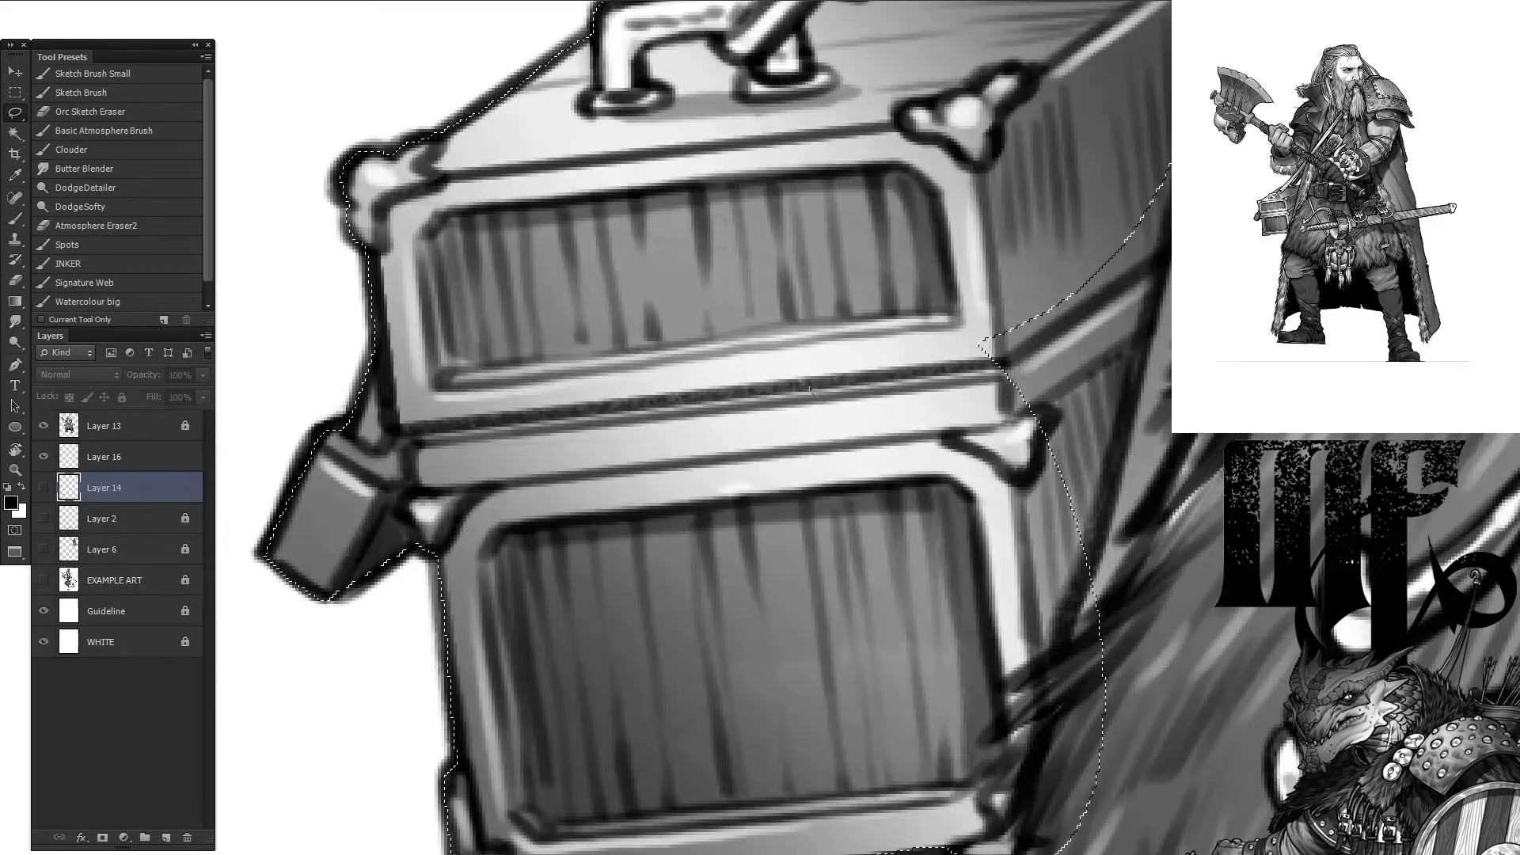
pyautogui.scroll(-5, 893, 581)
pyautogui.scroll(2, 827, 428)
pyautogui.hscroll(-1, 827, 427)
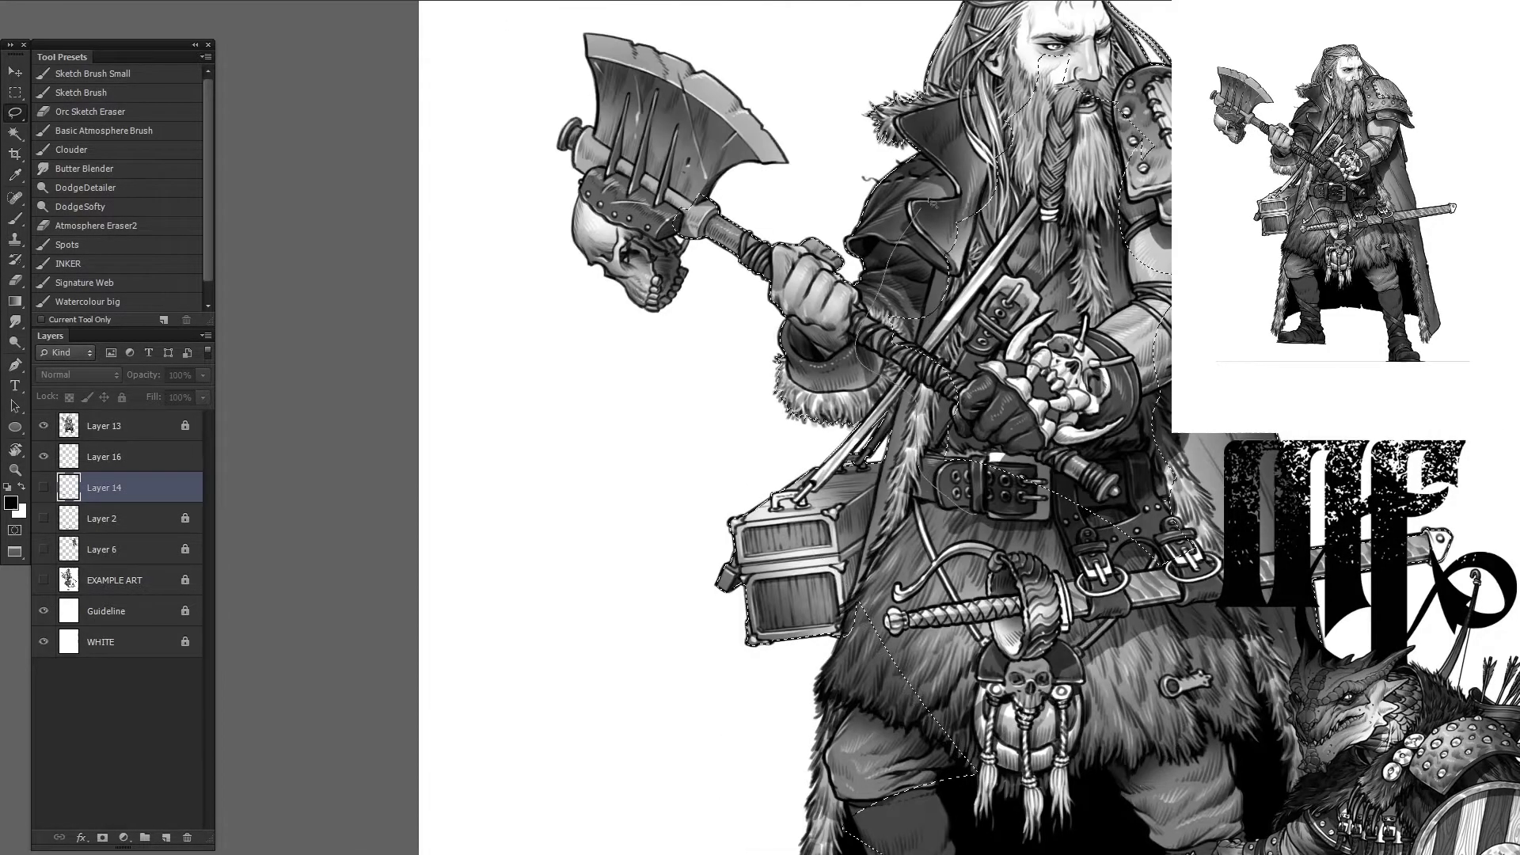
# Step: Add the skull hanging under the axe head and the knob at the handle's end to the lasso selection
pyautogui.scroll(3, 695, 628)
pyautogui.scroll(6, 695, 628)
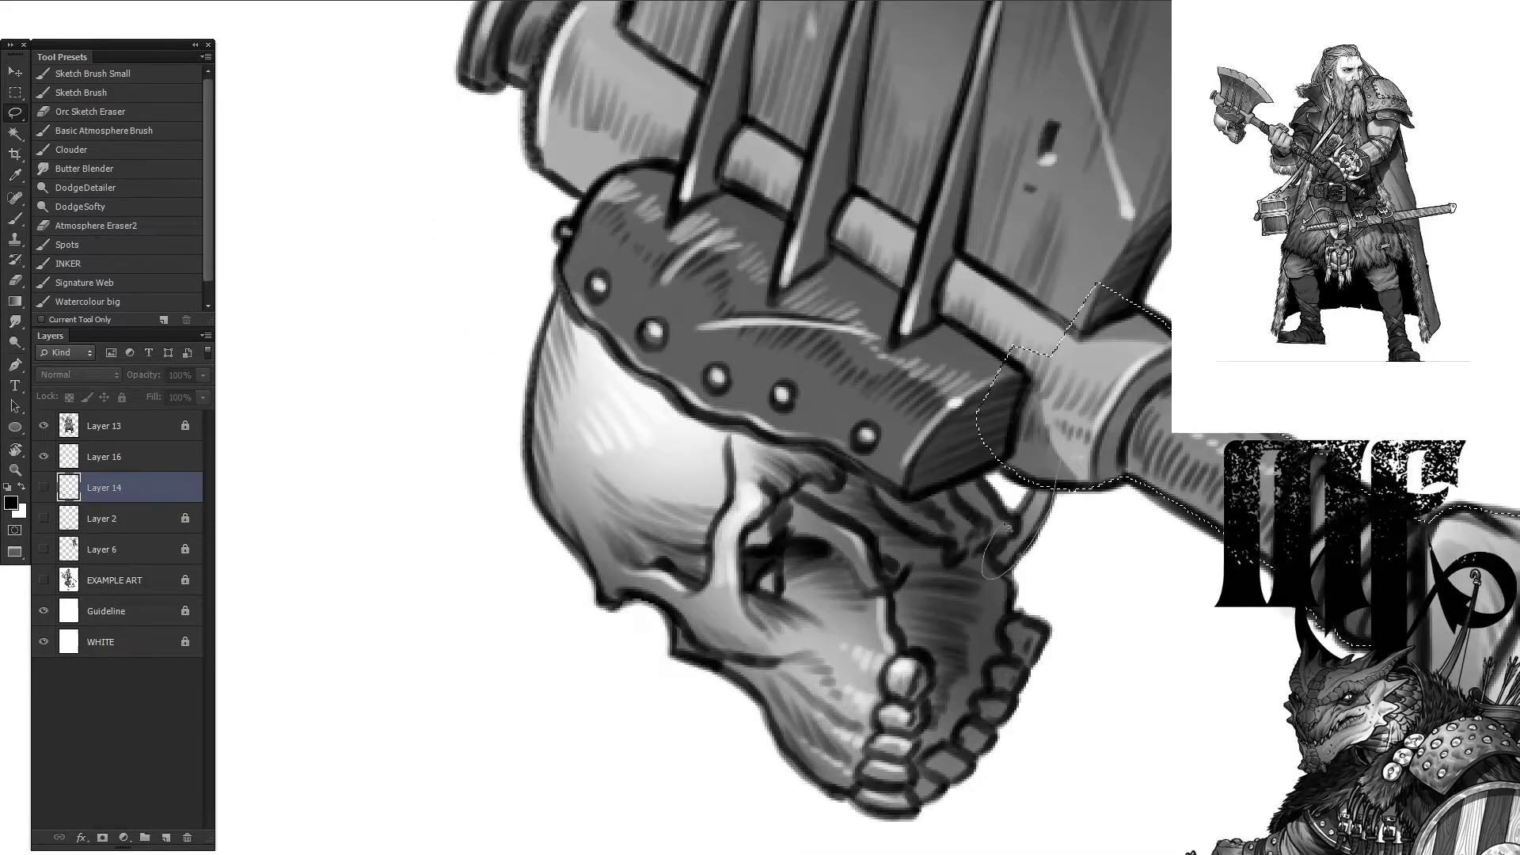
pyautogui.moveTo(911, 649)
pyautogui.mouseDown()
pyautogui.moveTo(807, 238)
pyautogui.moveTo(950, 681)
pyautogui.mouseUp()
pyautogui.scroll(2, 668, 714)
pyautogui.moveTo(938, 447); pyautogui.dragTo(762, 472)
pyautogui.scroll(3, 699, 620)
pyautogui.scroll(3, 699, 620)
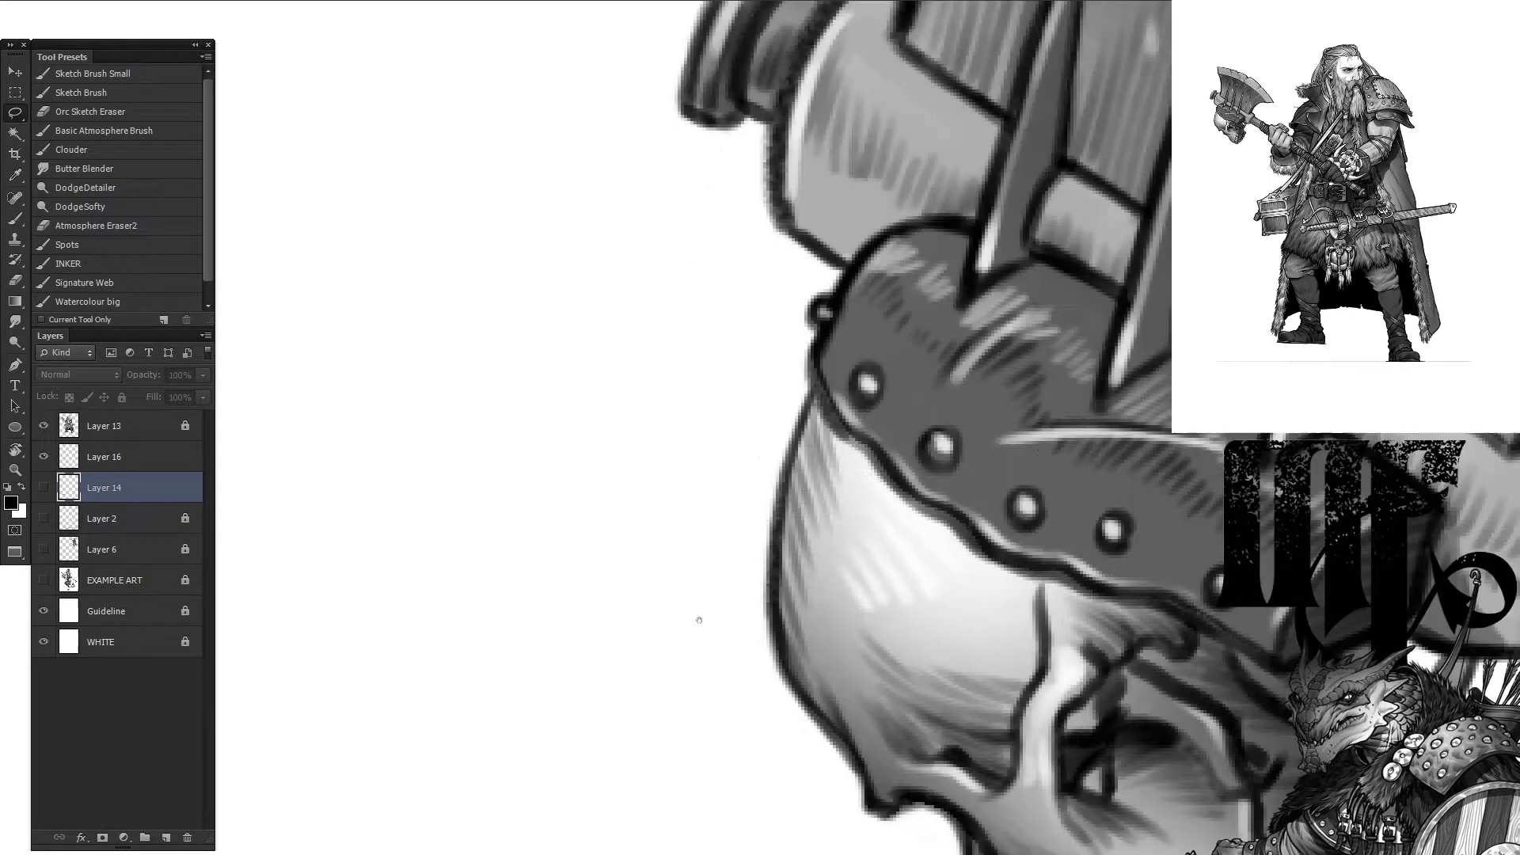
pyautogui.hscroll(-2, 699, 619)
pyautogui.scroll(5, 699, 619)
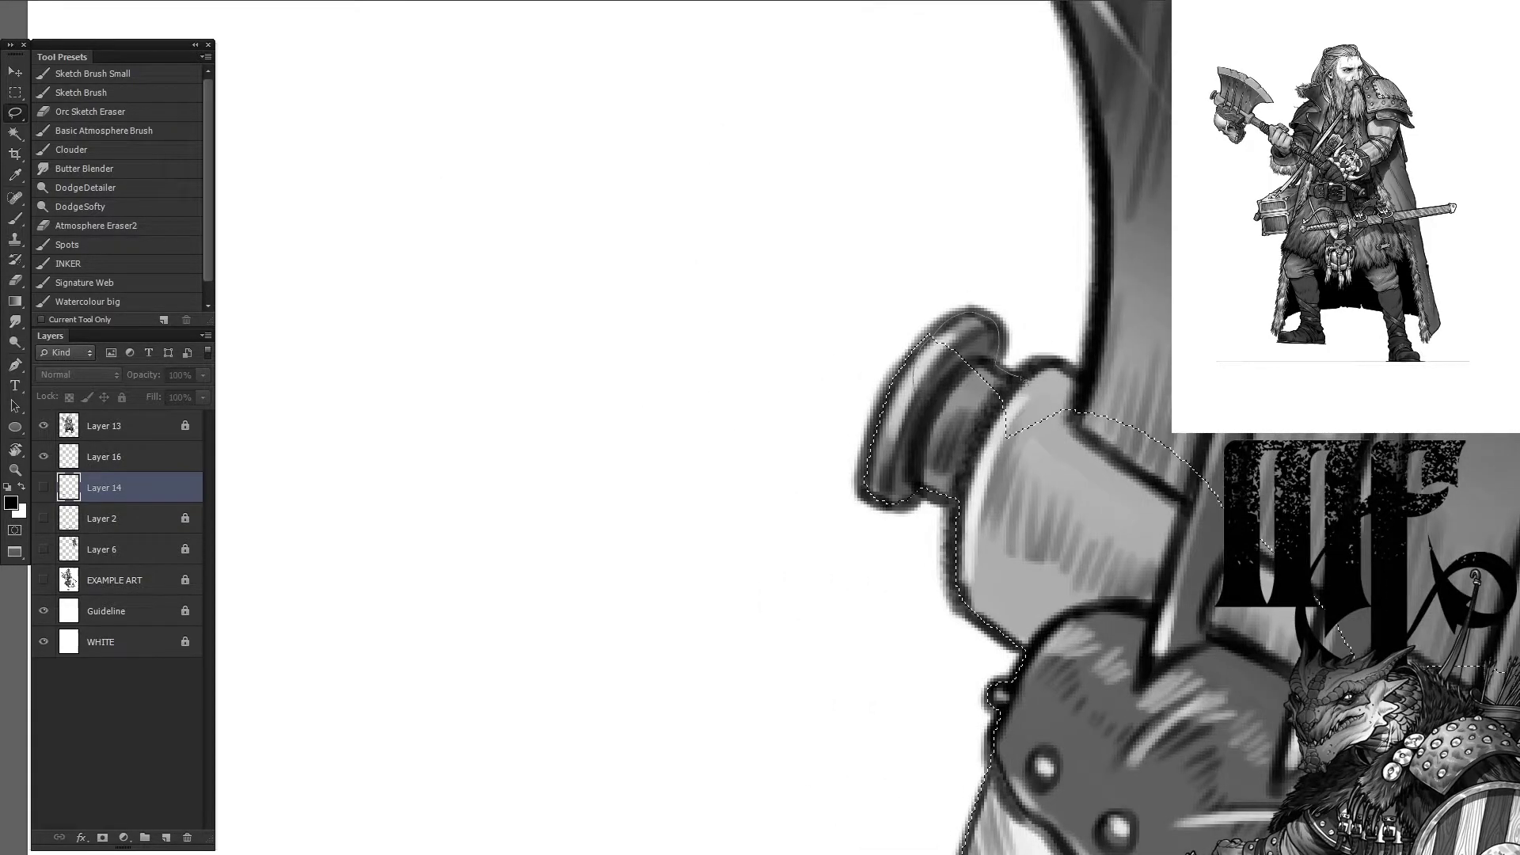
# Step: Extend the lasso selection along the back of the axe blade and its notched cutting edge
pyautogui.hscroll(4, 699, 620)
pyautogui.scroll(4, 699, 620)
pyautogui.hscroll(-2, 699, 620)
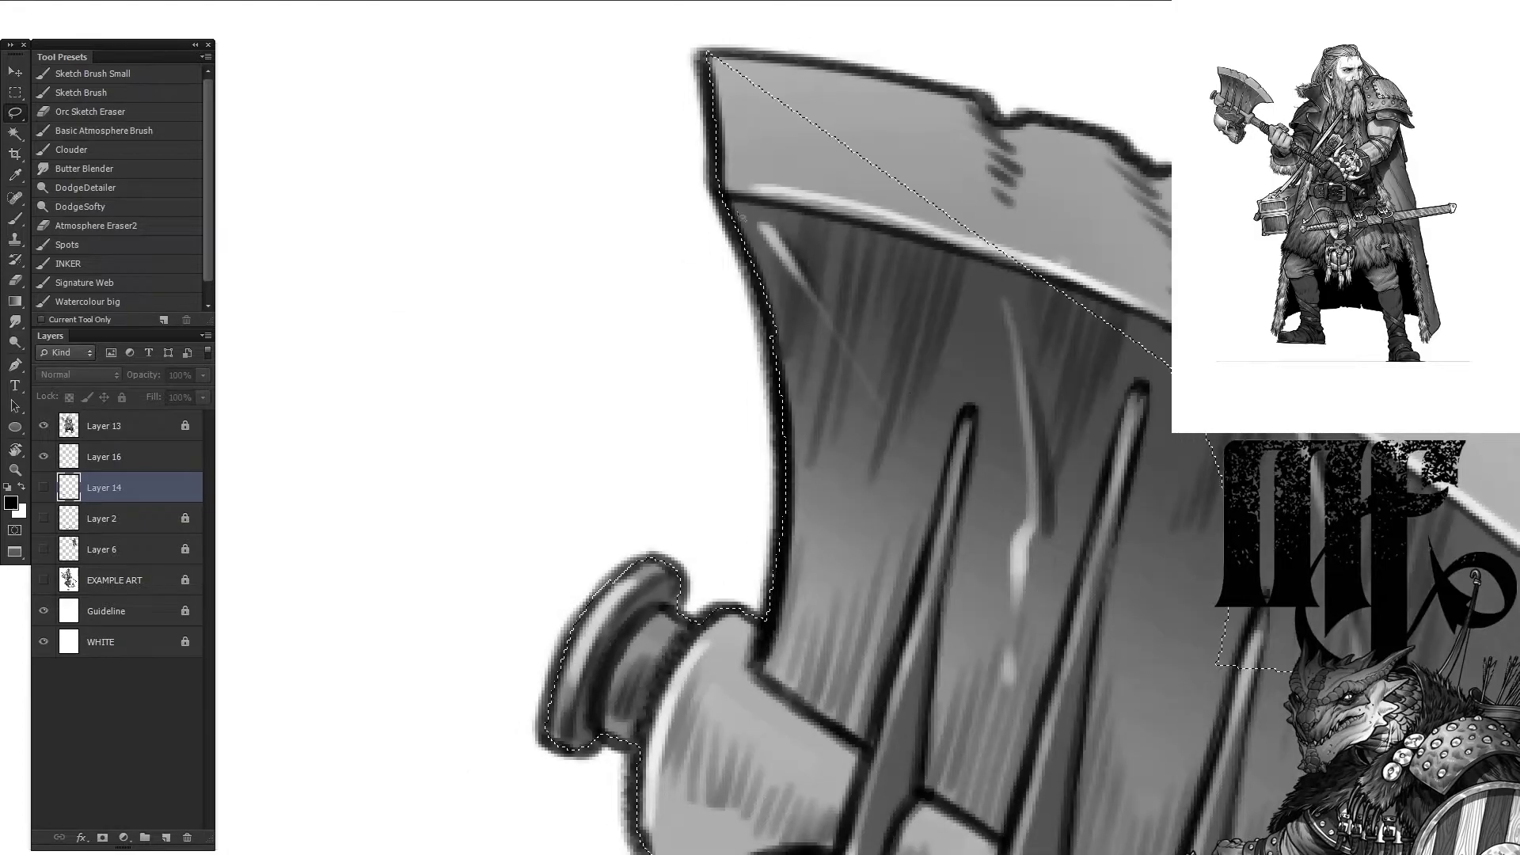
pyautogui.scroll(5, 699, 620)
pyautogui.hscroll(4, 699, 620)
pyautogui.scroll(-5, 897, 319)
pyautogui.hscroll(8, 897, 318)
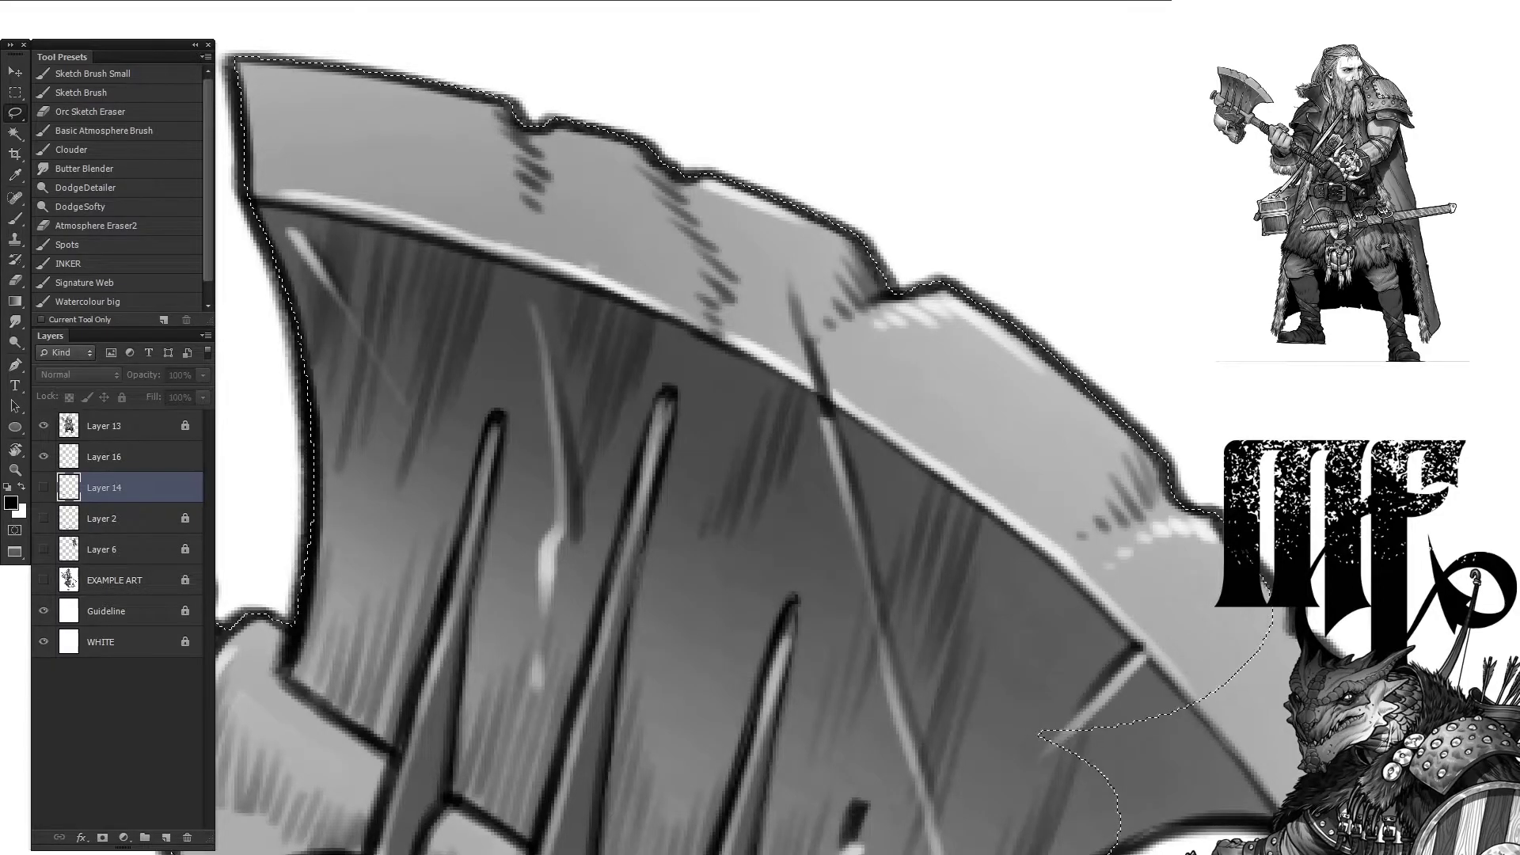
# Step: Restore the dropped selection and extend it along the fur skirt and the cloak's fur trim beside the leg
pyautogui.hotkey('ctrl', 'd')
pyautogui.moveTo(808, 592)
pyautogui.mouseDown()
pyautogui.moveTo(488, 381)
pyautogui.moveTo(990, 341)
pyautogui.moveTo(1152, 392)
pyautogui.mouseUp()
pyautogui.hotkey('ctrl', 'shift', 'd')
pyautogui.moveTo(1152, 309); pyautogui.dragTo(848, 473)
pyautogui.moveTo(803, 653); pyautogui.dragTo(806, 515)
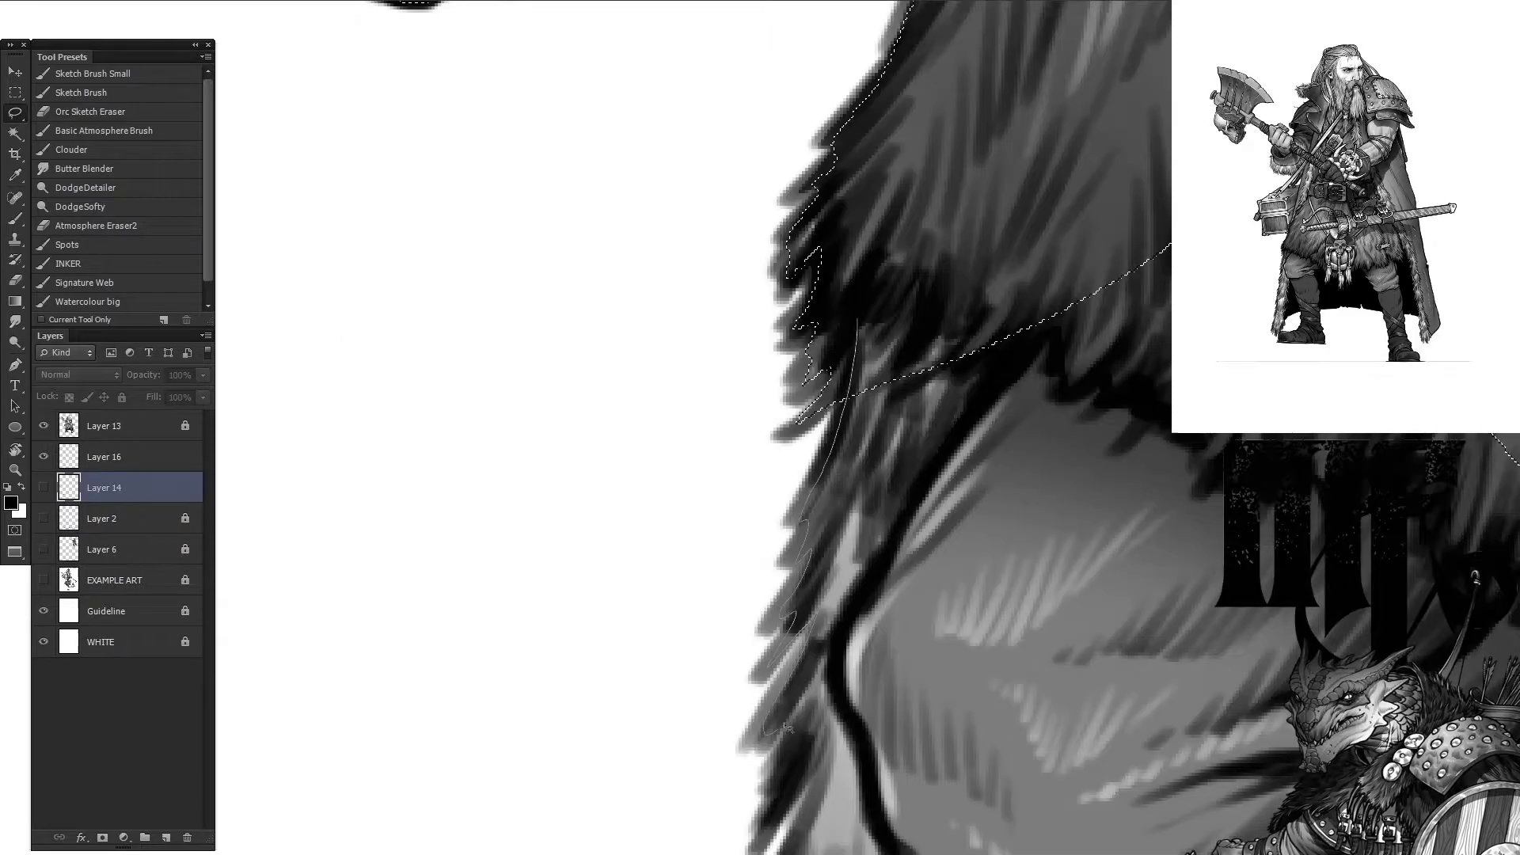
pyautogui.moveTo(788, 727); pyautogui.dragTo(768, 436)
pyautogui.moveTo(733, 686)
pyautogui.mouseDown()
pyautogui.moveTo(719, 363)
pyautogui.moveTo(792, 514)
pyautogui.moveTo(809, 503)
pyautogui.mouseUp()
# Step: Fill the figure's silhouette with white on Layer 16, merge Layer 13 down into it, and show Layer 14
pyautogui.moveTo(1059, 433)
pyautogui.mouseDown()
pyautogui.moveTo(792, 444)
pyautogui.moveTo(712, 467)
pyautogui.moveTo(47, 464)
pyautogui.mouseUp()
pyautogui.click(43, 488)
pyautogui.hotkey('alt', ']')
pyautogui.hotkey('ctrl', 'd')
pyautogui.press('x')
pyautogui.hotkey('alt', ']')
pyautogui.hotkey('ctrl', 'e')
pyautogui.hotkey('ctrl', '0')
# Step: Add a black-filled layer beneath the figure to check its edges, and hide that layer
pyautogui.keyDown('ctrl'); pyautogui.click(165, 837); pyautogui.keyUp('ctrl')
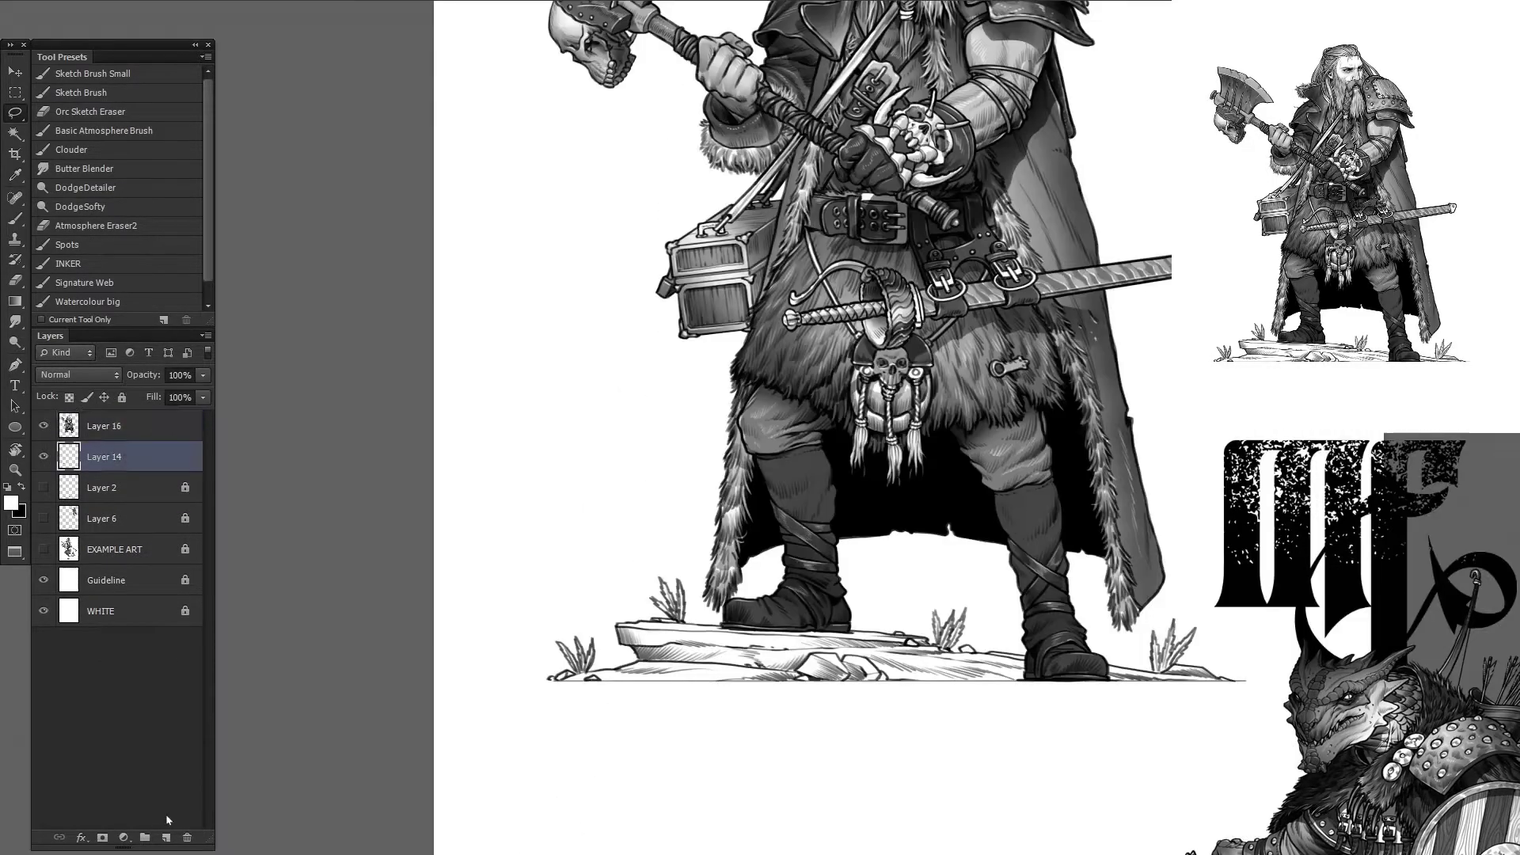
pyautogui.press('x')
pyautogui.hotkey('alt', 'BackSpace')
pyautogui.scroll(3, 669, 598)
pyautogui.hotkey('alt', ']')
pyautogui.scroll(4, 731, 342)
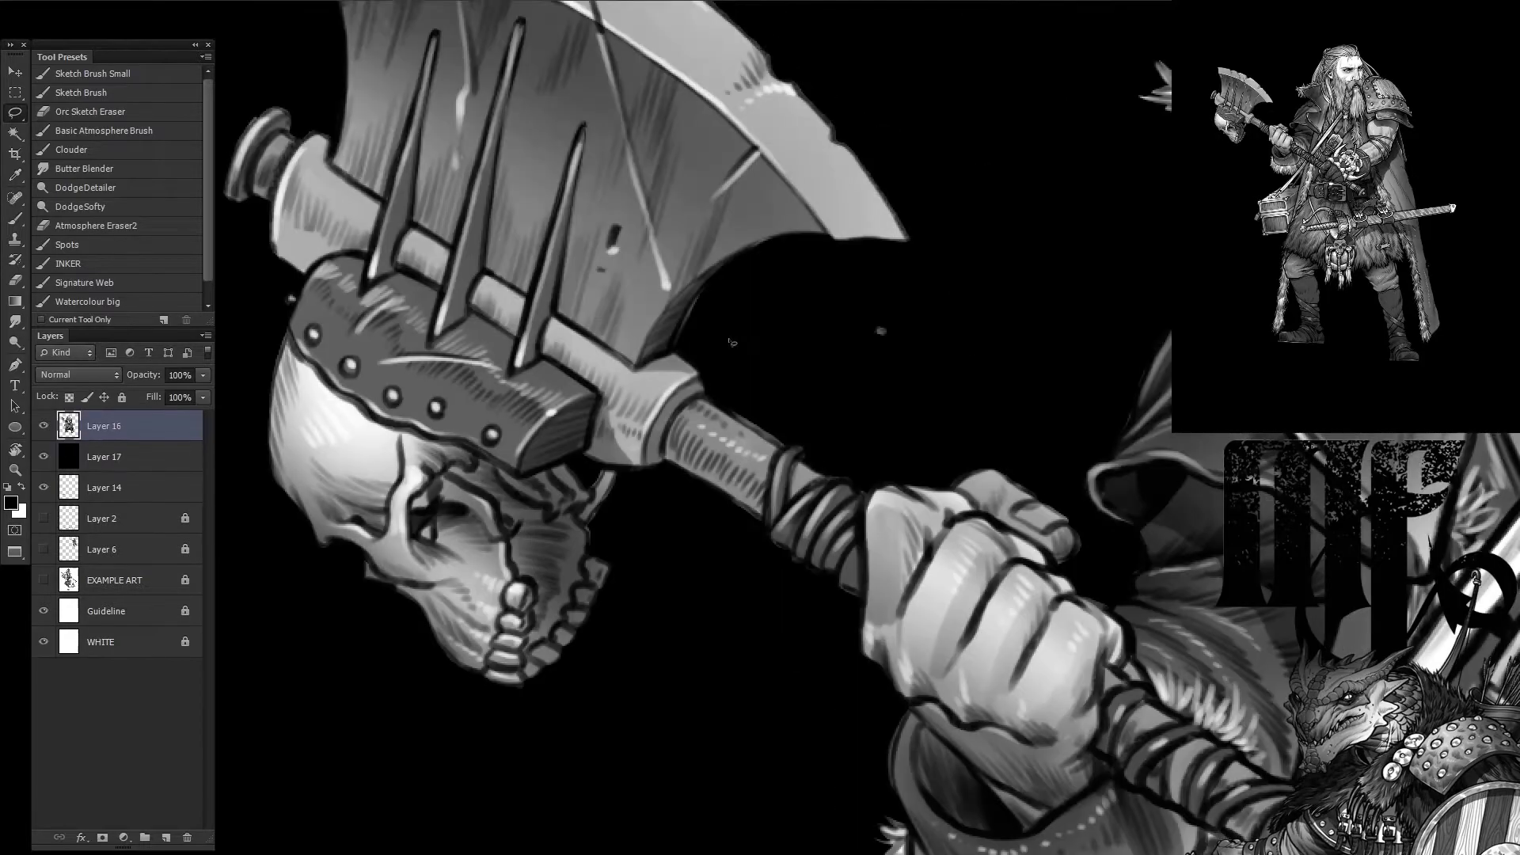
pyautogui.click(43, 456)
pyautogui.scroll(-5, 678, 468)
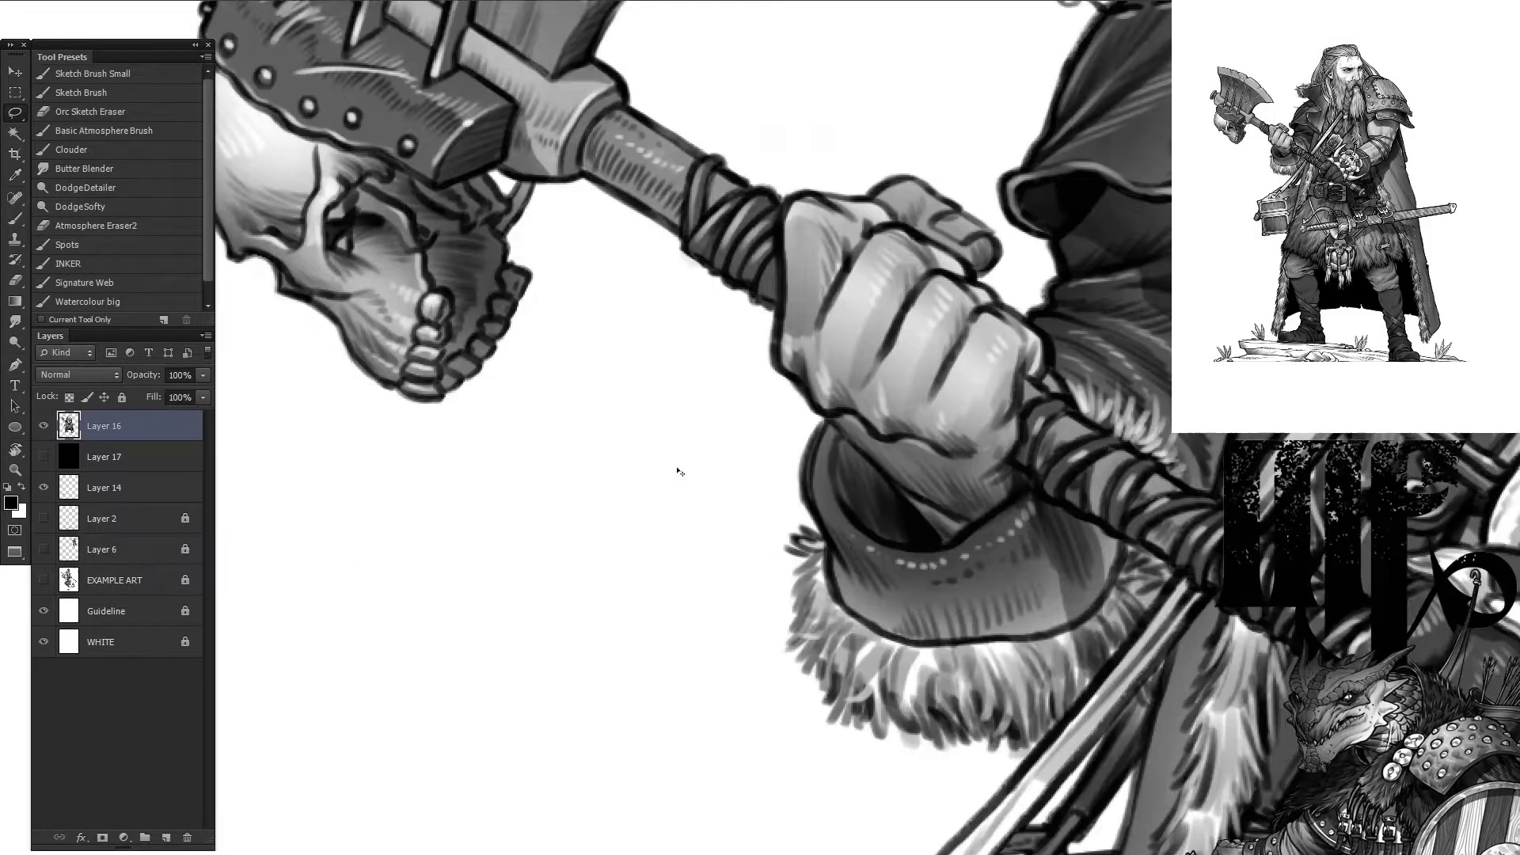
# Step: Lock Layer 16's transparent pixels and darken the sleeve's fur cuff with a soft brush
pyautogui.scroll(2, 681, 412)
pyautogui.press('b')
pyautogui.moveTo(688, 359)
pyautogui.mouseDown()
pyautogui.moveTo(689, 570)
pyautogui.moveTo(823, 705)
pyautogui.moveTo(918, 728)
pyautogui.mouseUp()
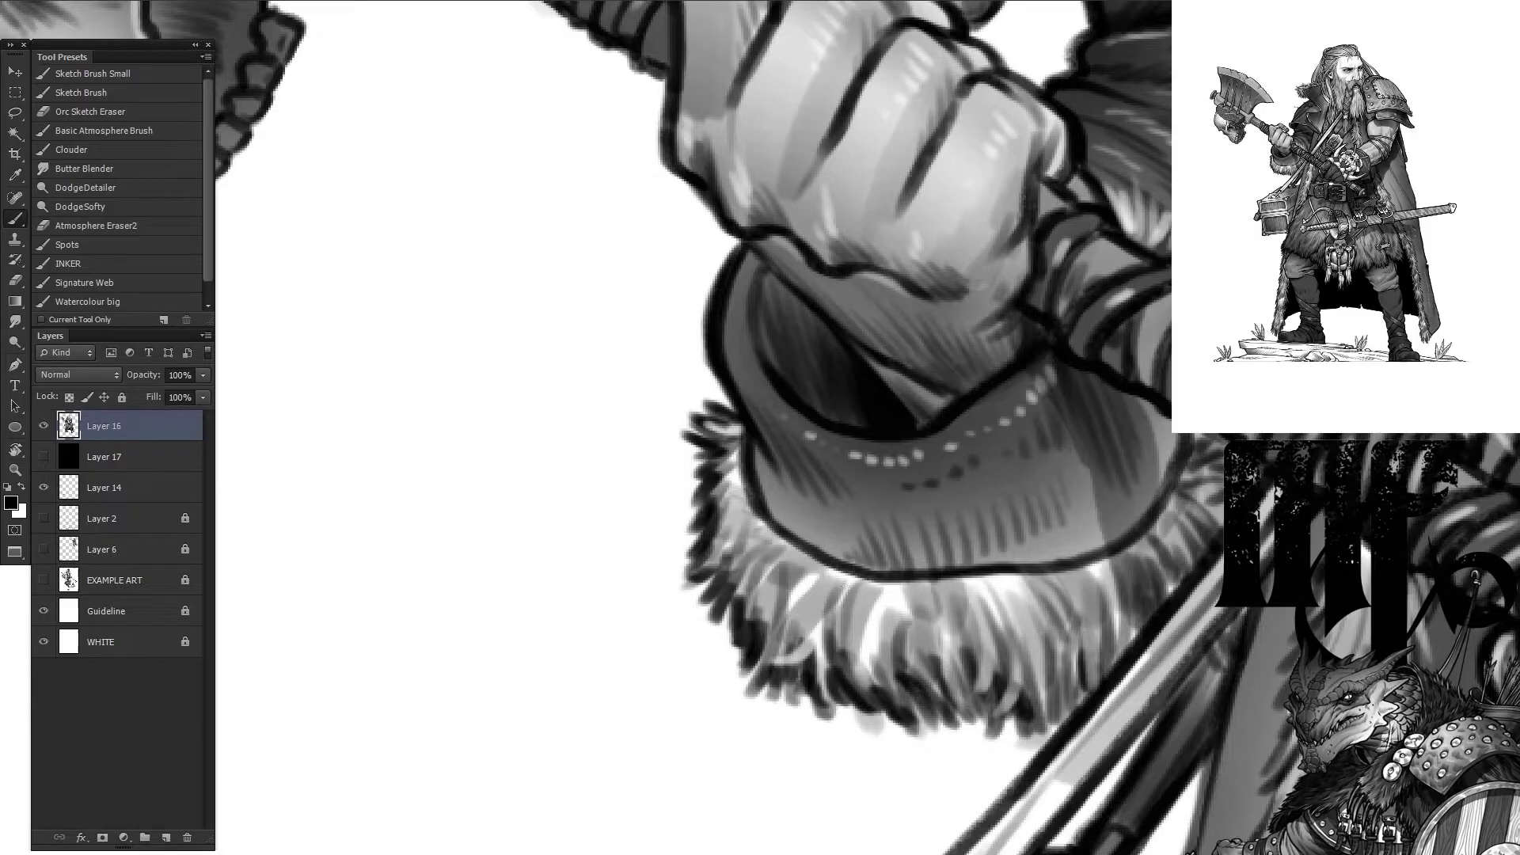
pyautogui.click(122, 397)
pyautogui.hotkey('ctrl', '-')
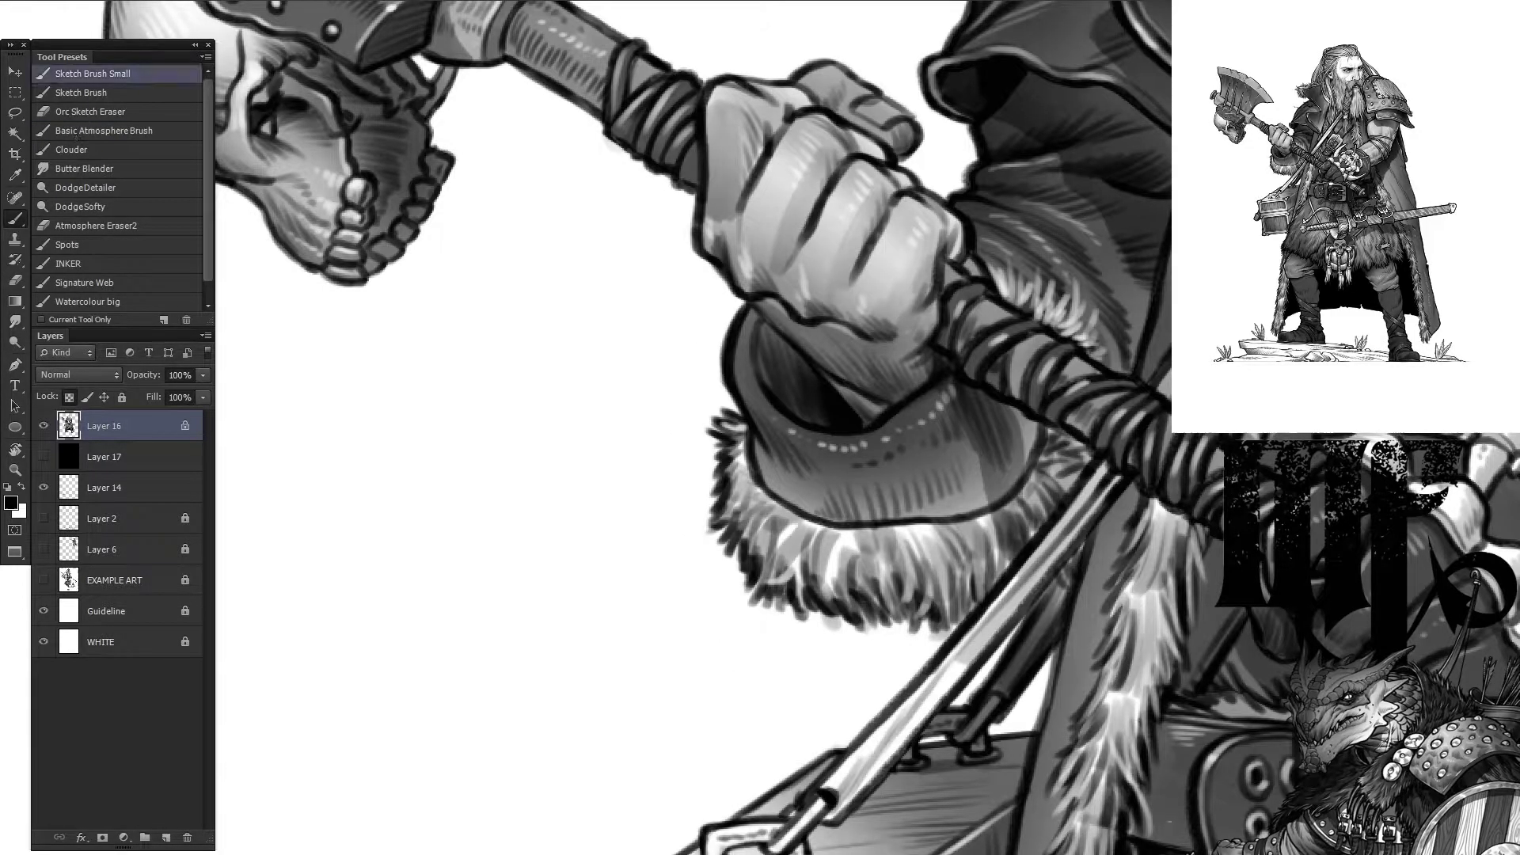
pyautogui.press('[')
pyautogui.press('[')
pyautogui.press('[')
pyautogui.press('[')
pyautogui.press('[')
pyautogui.press('[')
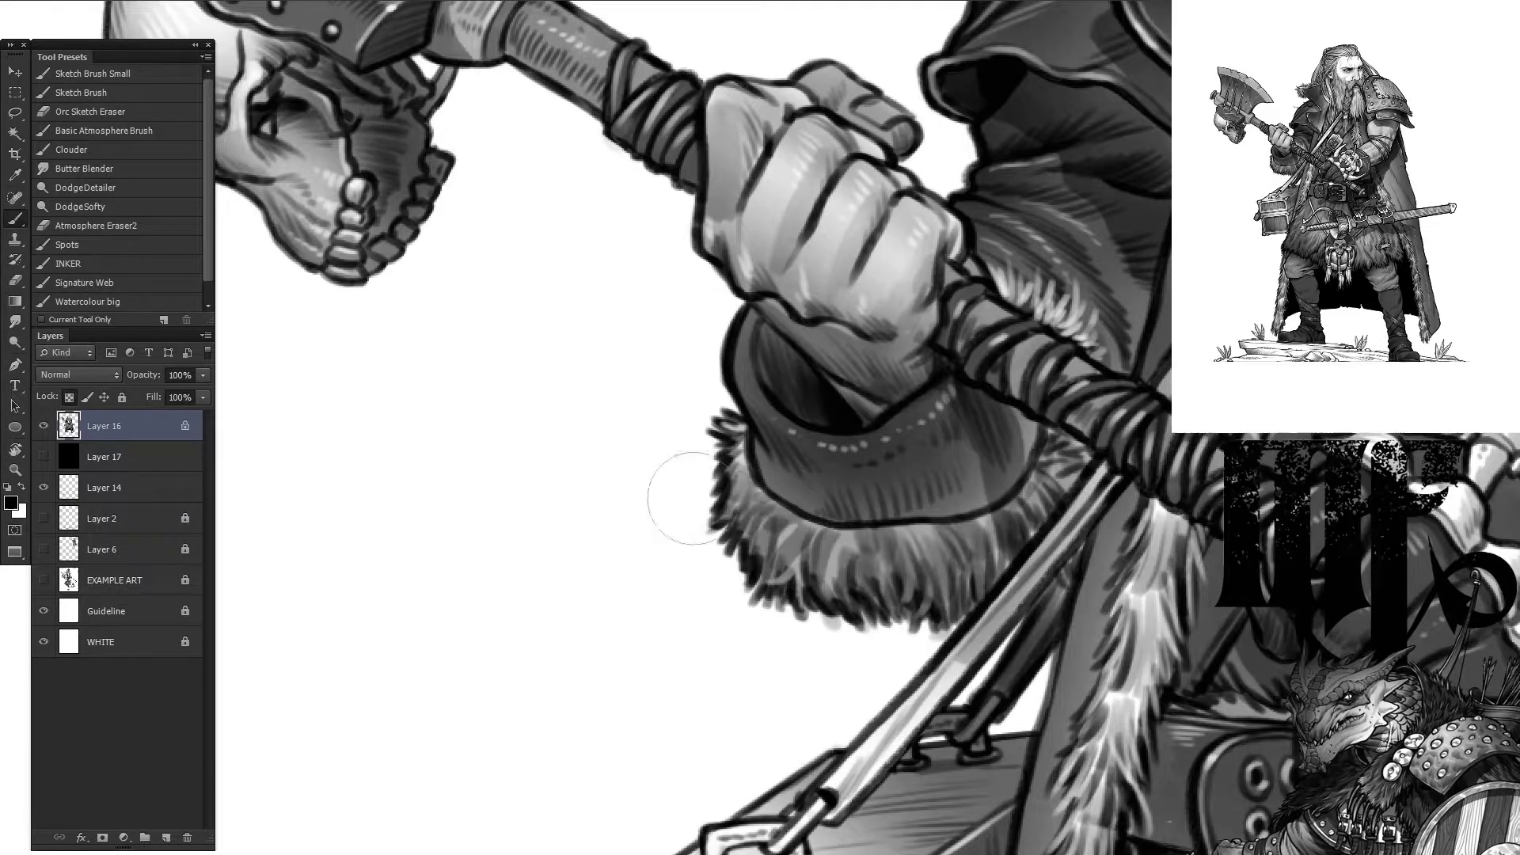
# Step: Delete the black Layer 17 and start a lasso selection of the ground on Layer 14 around the outermost grass tuft
pyautogui.moveTo(119, 457); pyautogui.dragTo(187, 837)
pyautogui.press('l')
pyautogui.scroll(-15, 531, 562)
pyautogui.hscroll(-5, 530, 562)
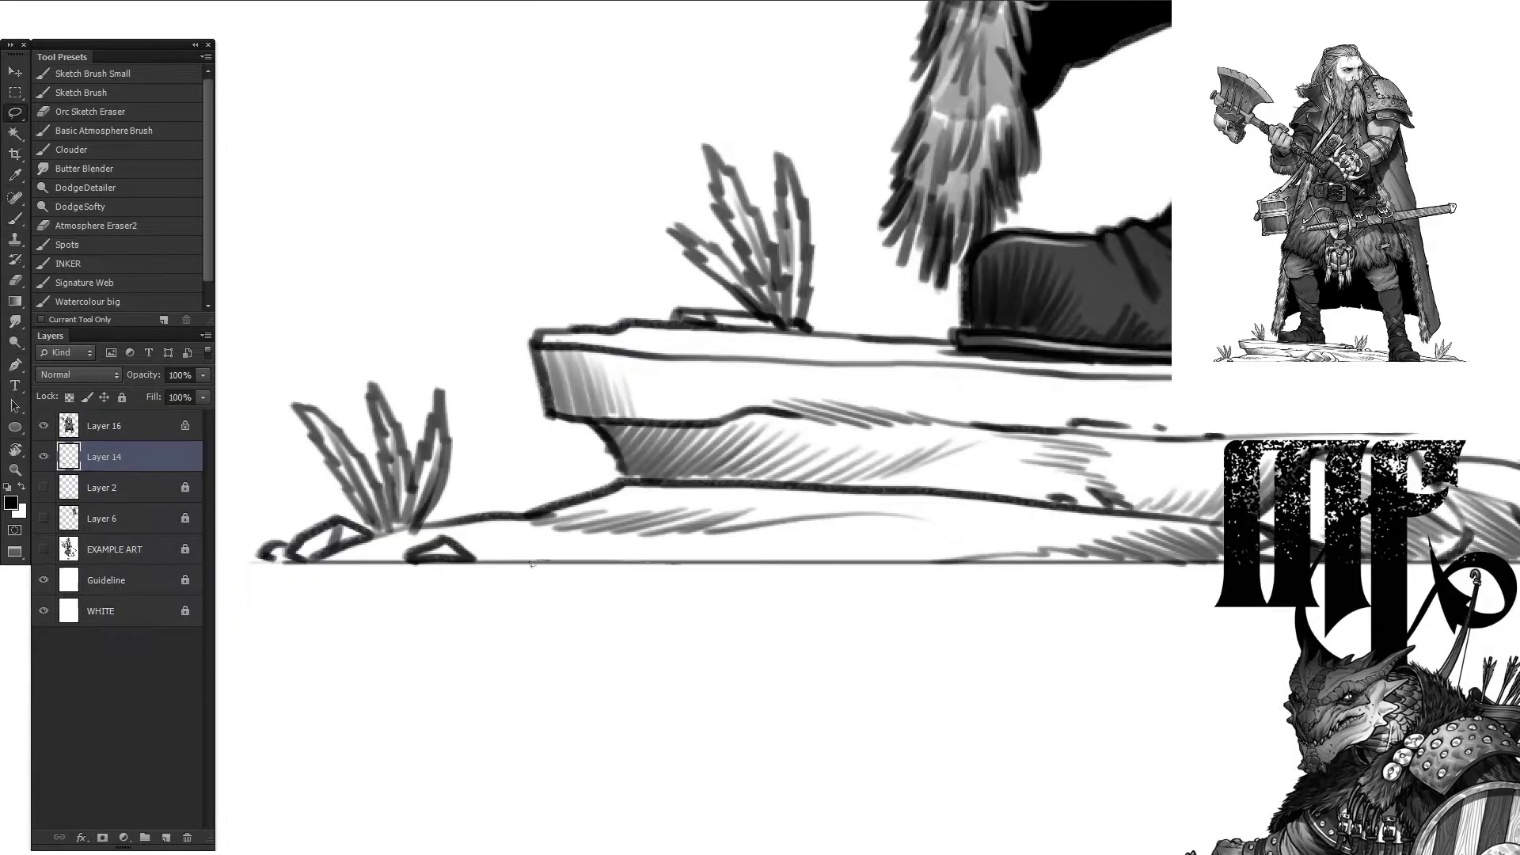
pyautogui.moveTo(312, 408)
pyautogui.mouseDown()
pyautogui.moveTo(337, 459)
pyautogui.moveTo(685, 568)
pyautogui.moveTo(870, 555)
pyautogui.mouseUp()
pyautogui.moveTo(635, 498); pyautogui.dragTo(548, 392)
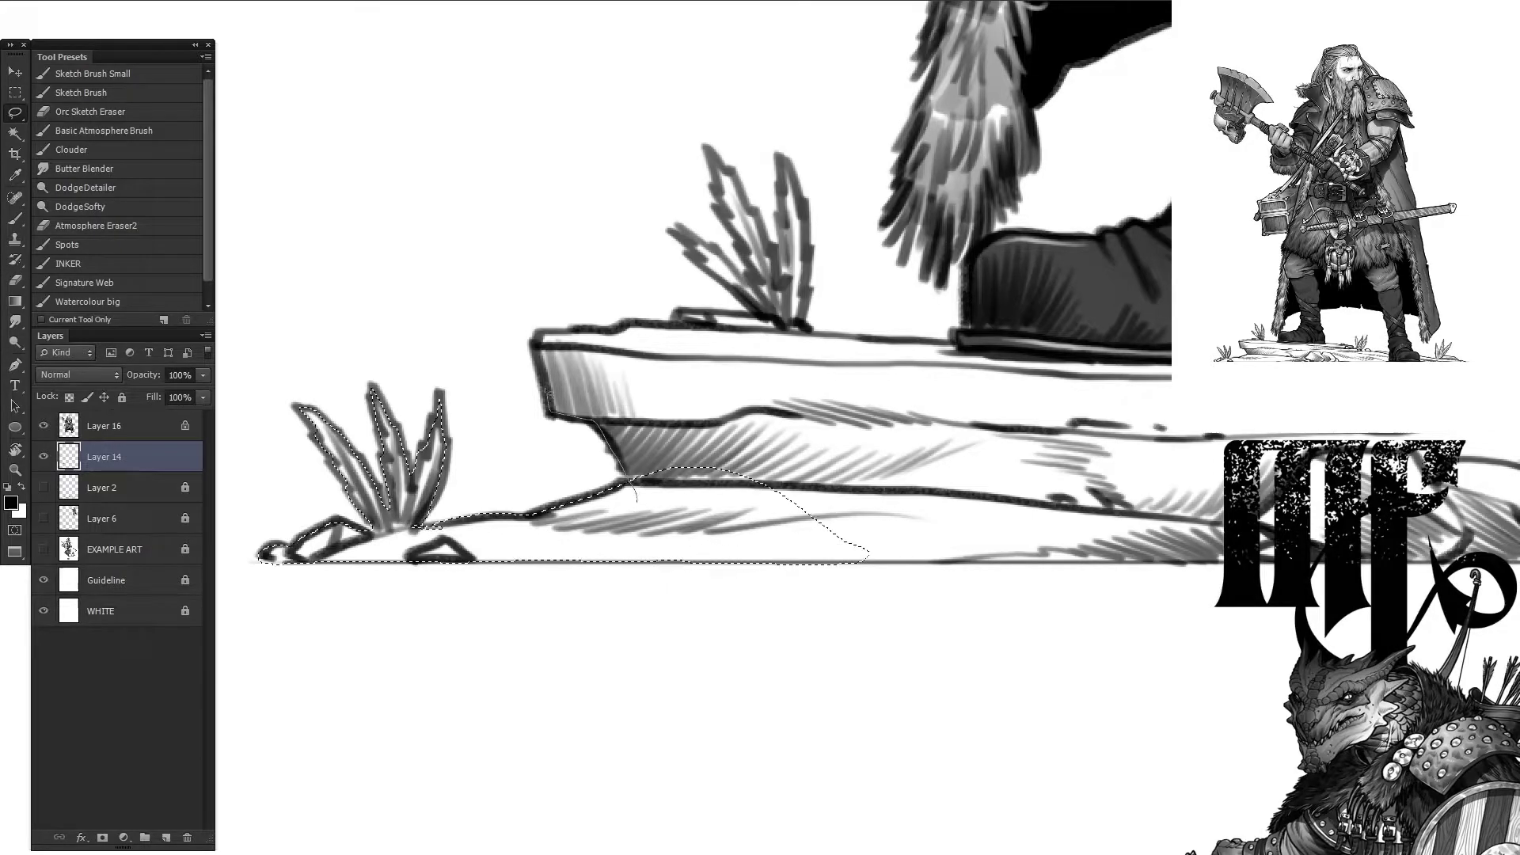
# Step: Extend the ground selection around the second grass tuft, along the rock slab and under the raised boot
pyautogui.moveTo(631, 326); pyautogui.dragTo(779, 316)
pyautogui.scroll(3, 779, 315)
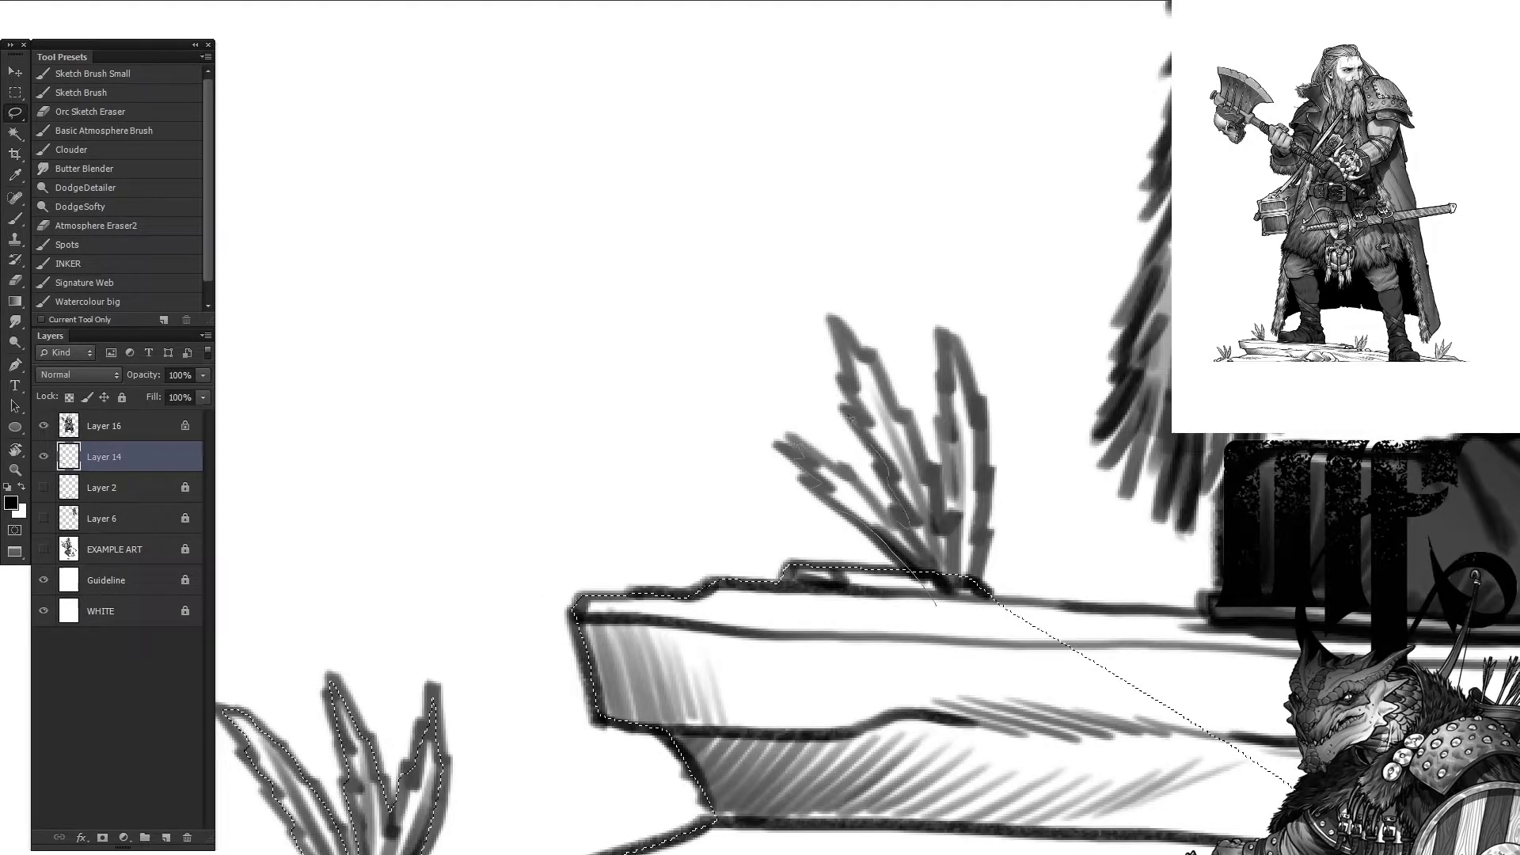
pyautogui.scroll(-6, 333, 515)
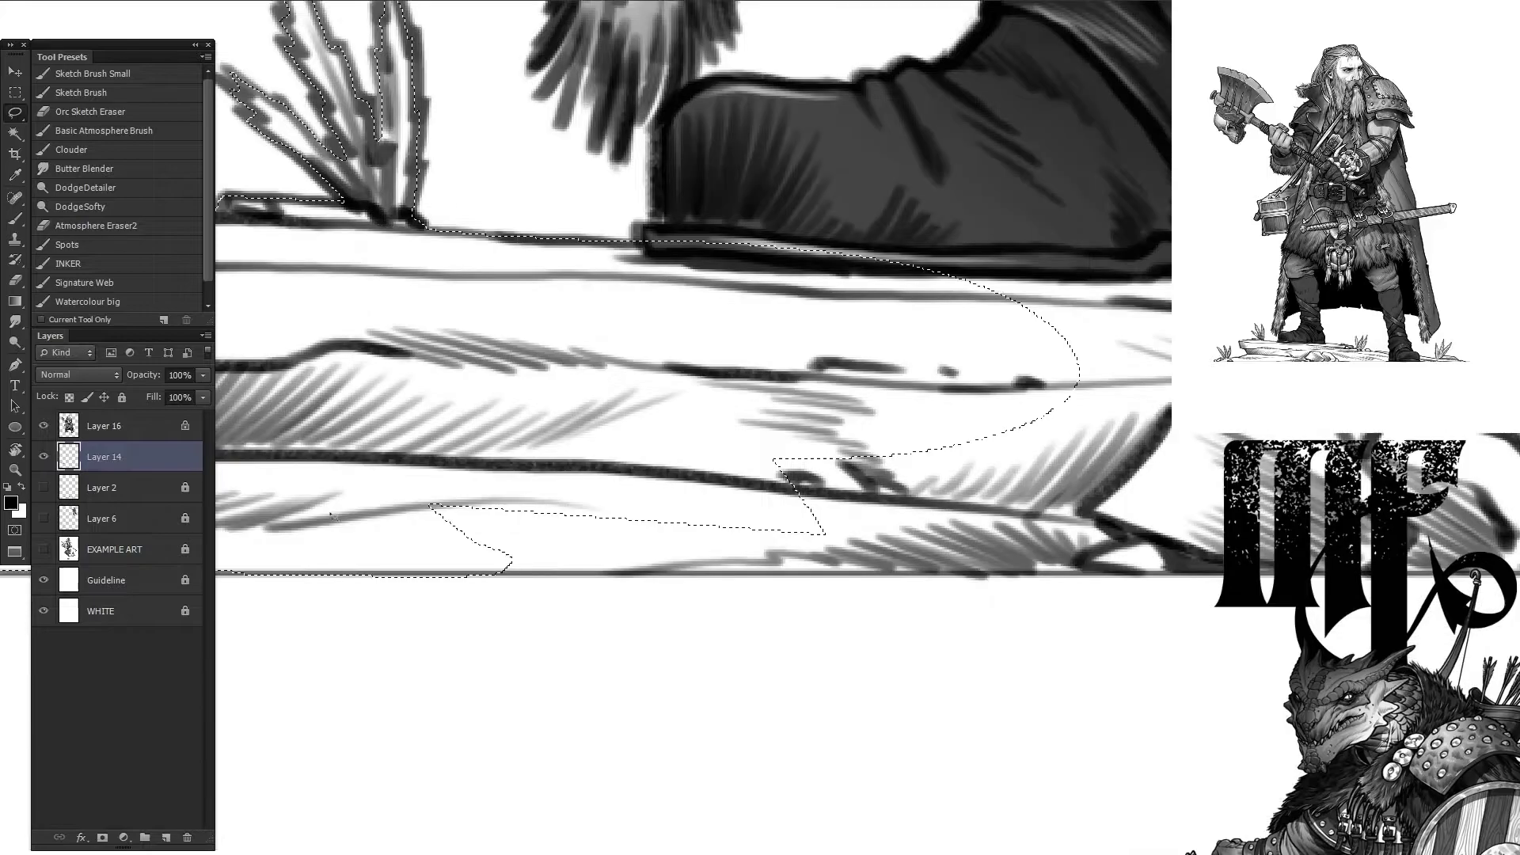
pyautogui.hscroll(5, 964, 573)
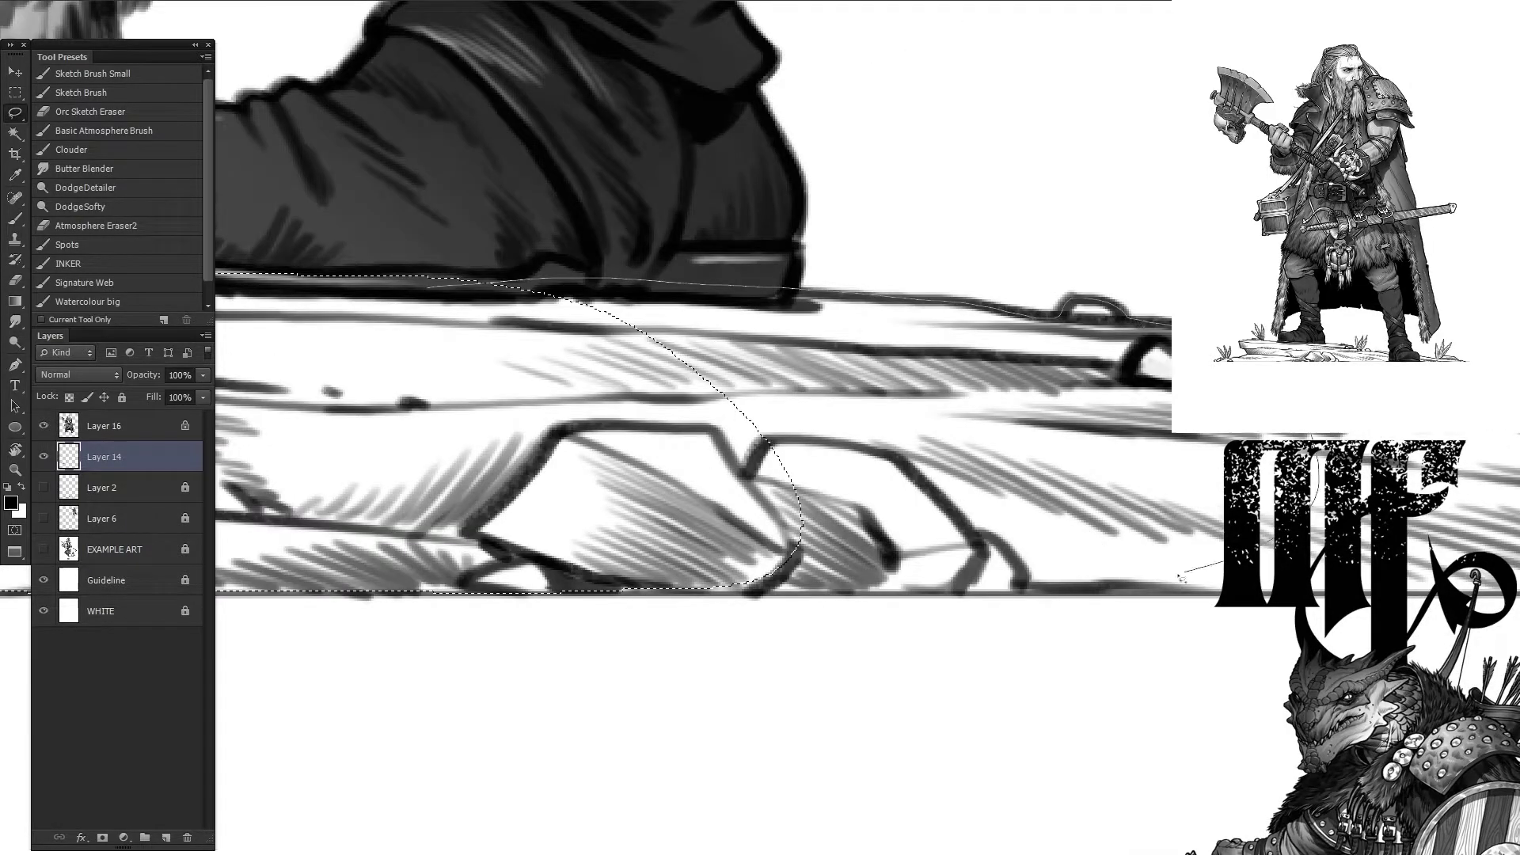
pyautogui.hscroll(5, 433, 550)
pyautogui.moveTo(1076, 552); pyautogui.dragTo(1073, 534)
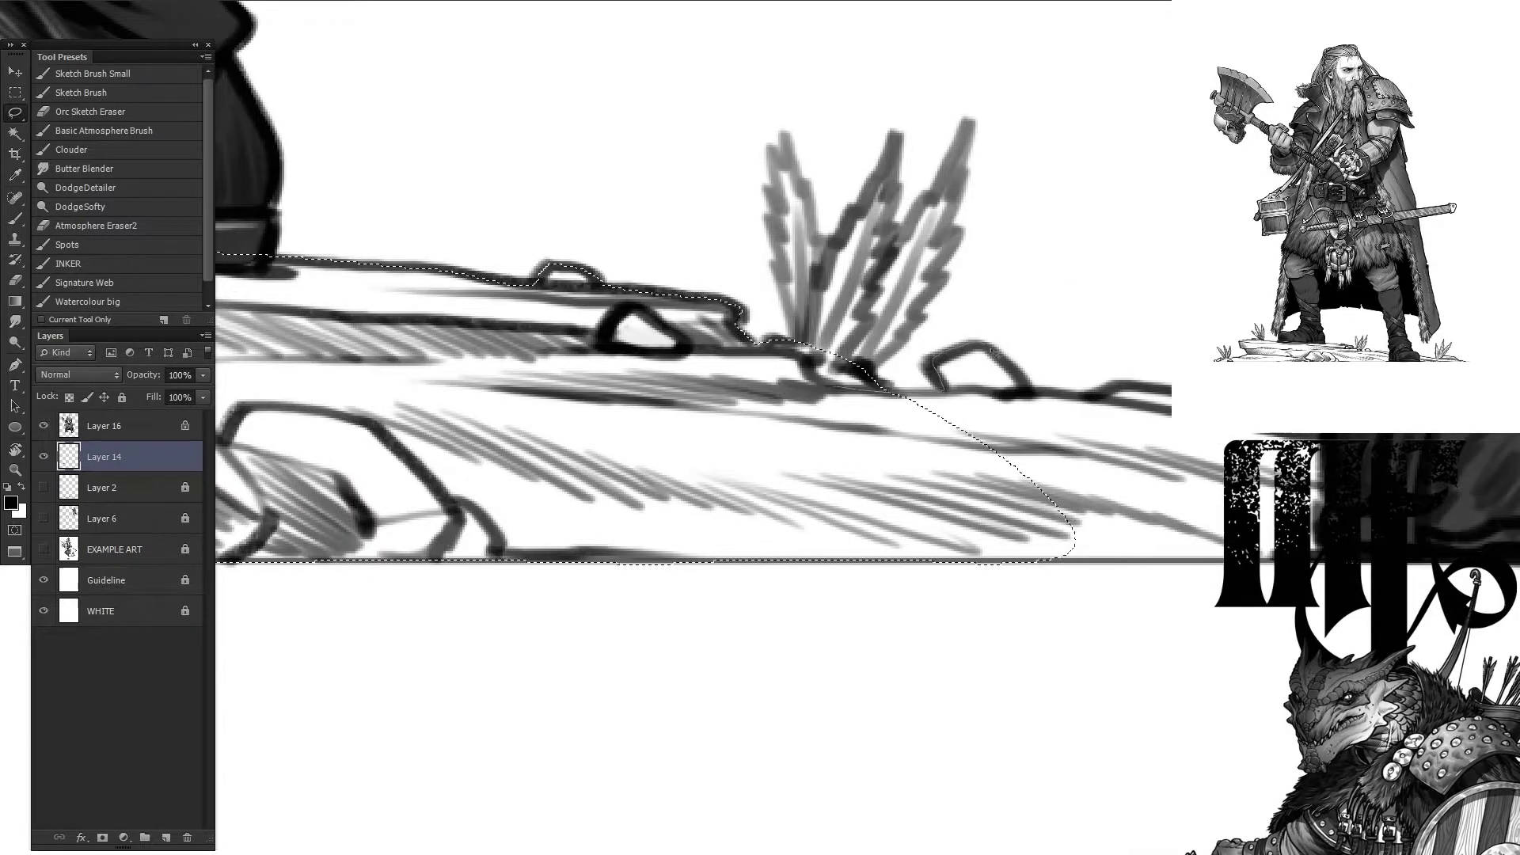
# Step: Add the small stones and the remaining grass tufts on both sides of the front boot to the ground selection
pyautogui.scroll(3, 875, 447)
pyautogui.hscroll(-2, 874, 448)
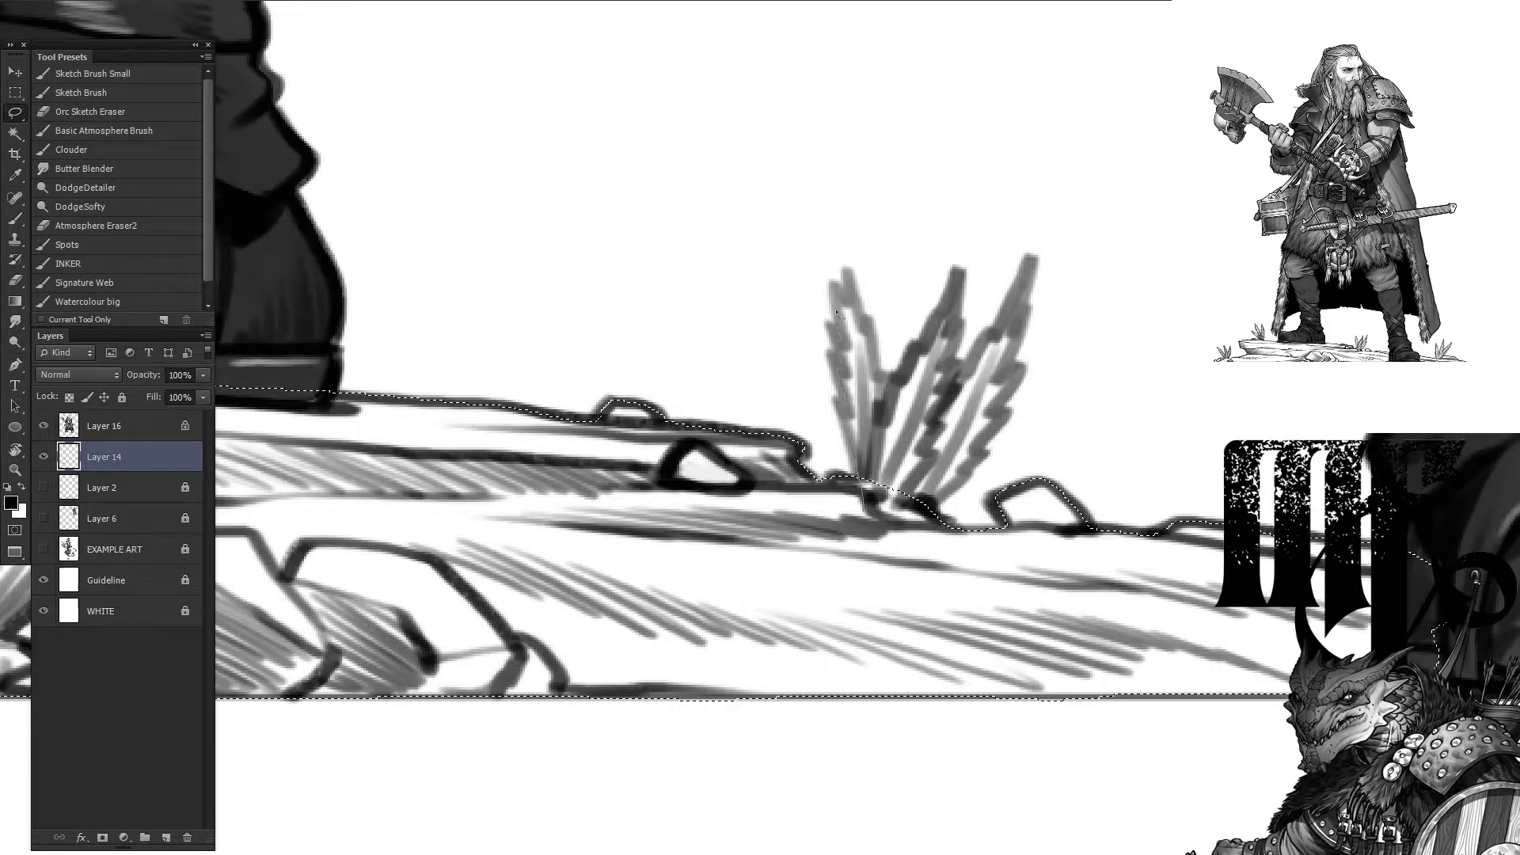
pyautogui.moveTo(874, 447); pyautogui.dragTo(1027, 325)
pyautogui.scroll(2, 1033, 492)
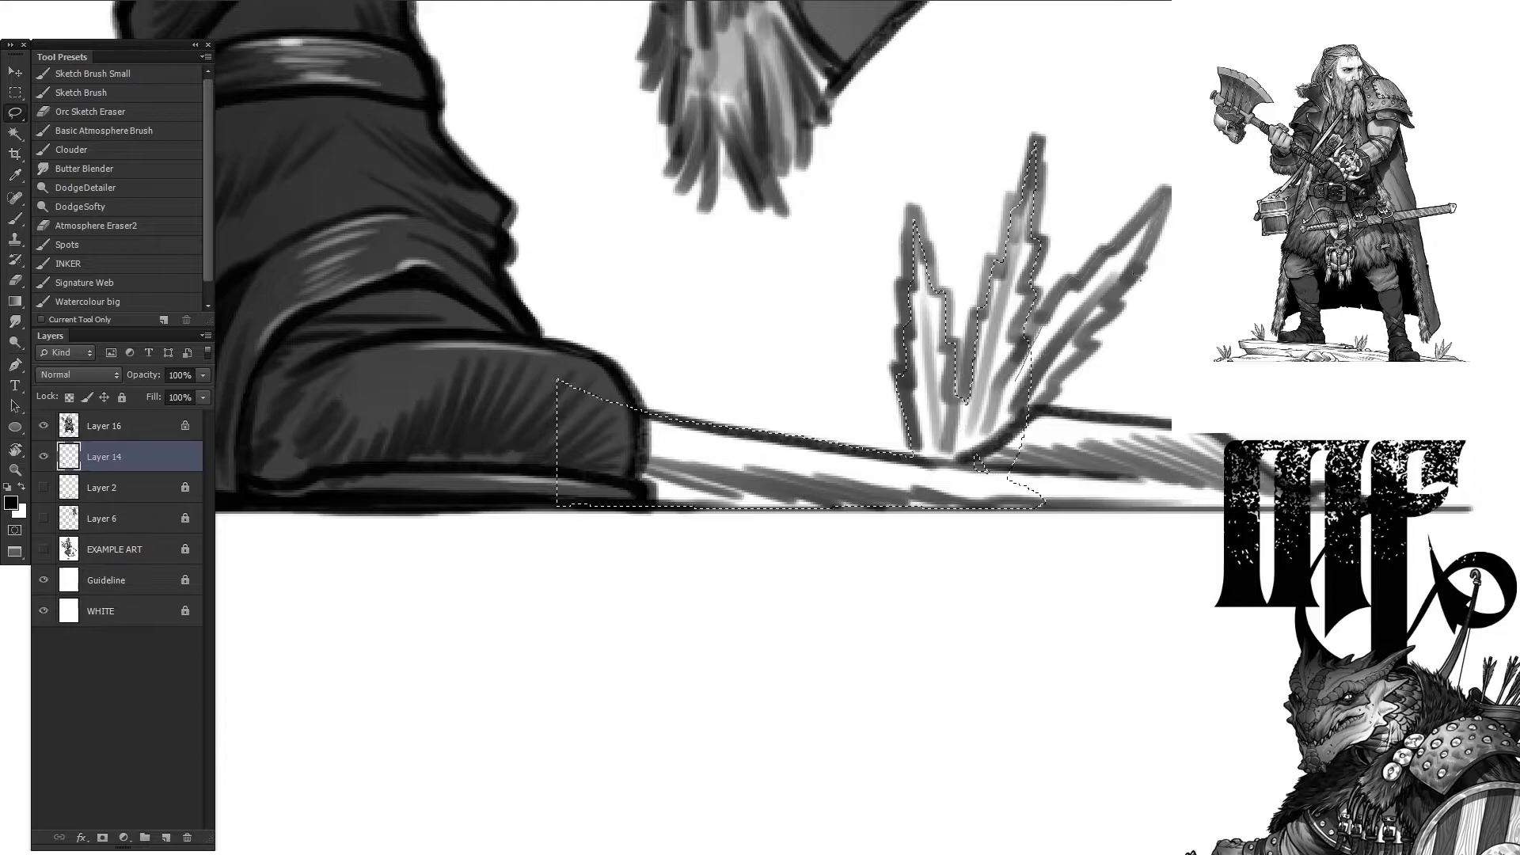
pyautogui.hscroll(5, 1029, 317)
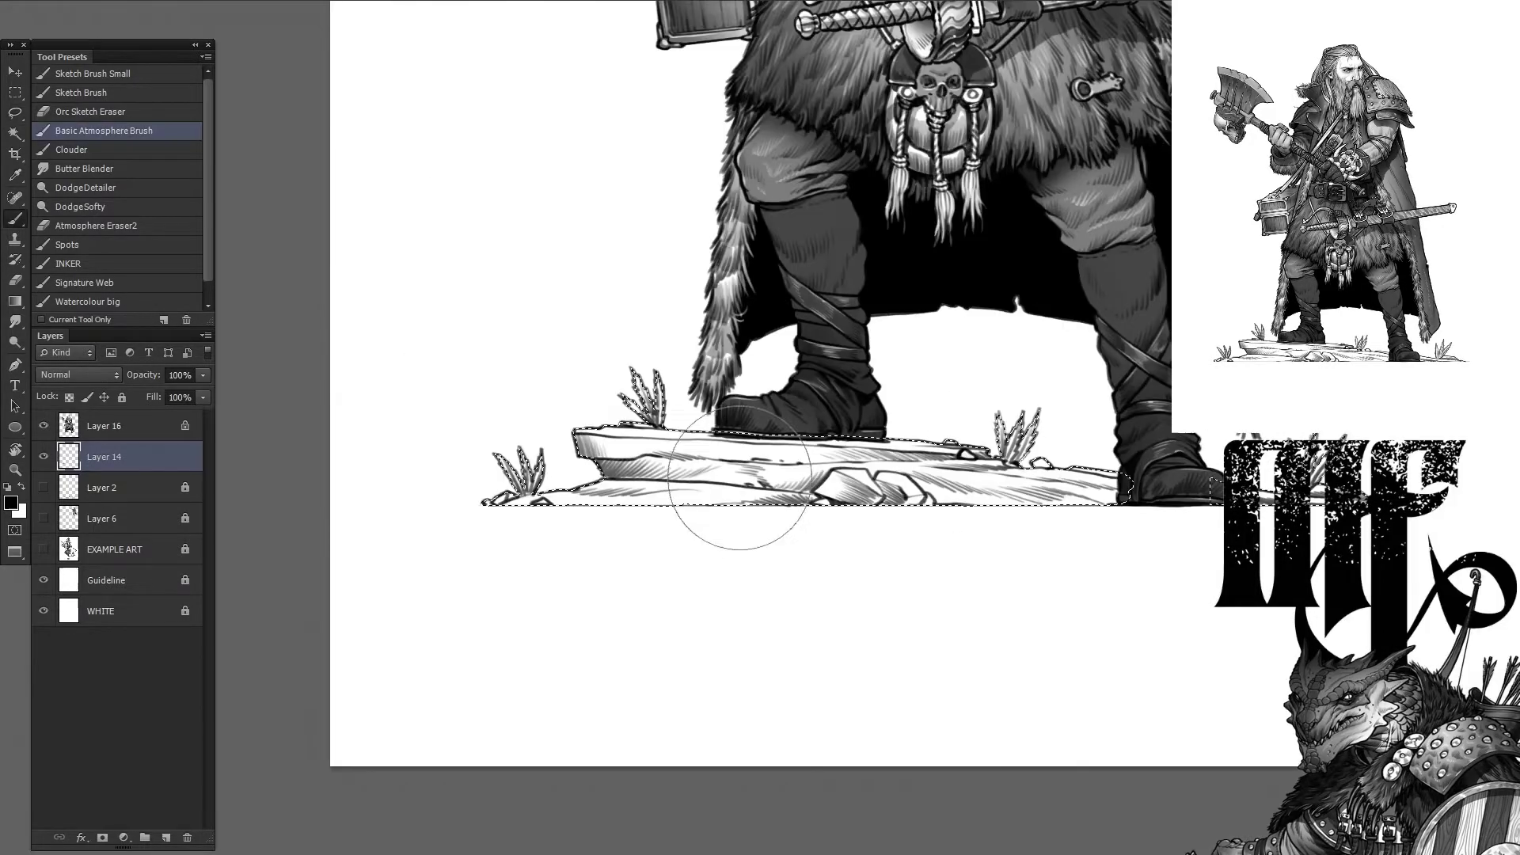
# Step: Shade the selected rocks and grass in grey tones with the Basic Atmosphere Brush, and clear the selection
pyautogui.hotkey('ctrl', '+')
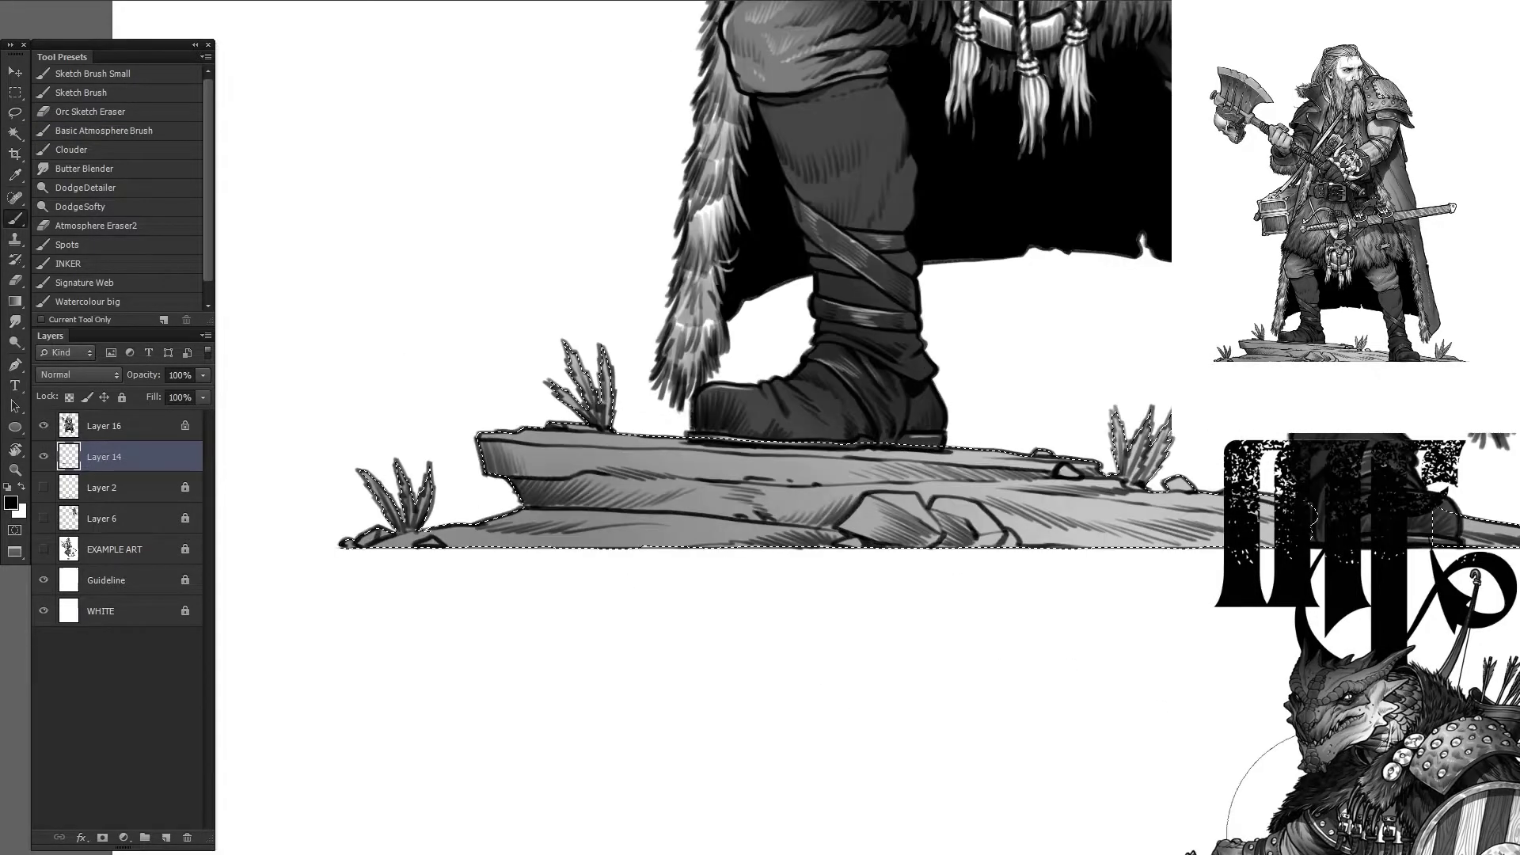
pyautogui.moveTo(768, 615); pyautogui.dragTo(679, 601)
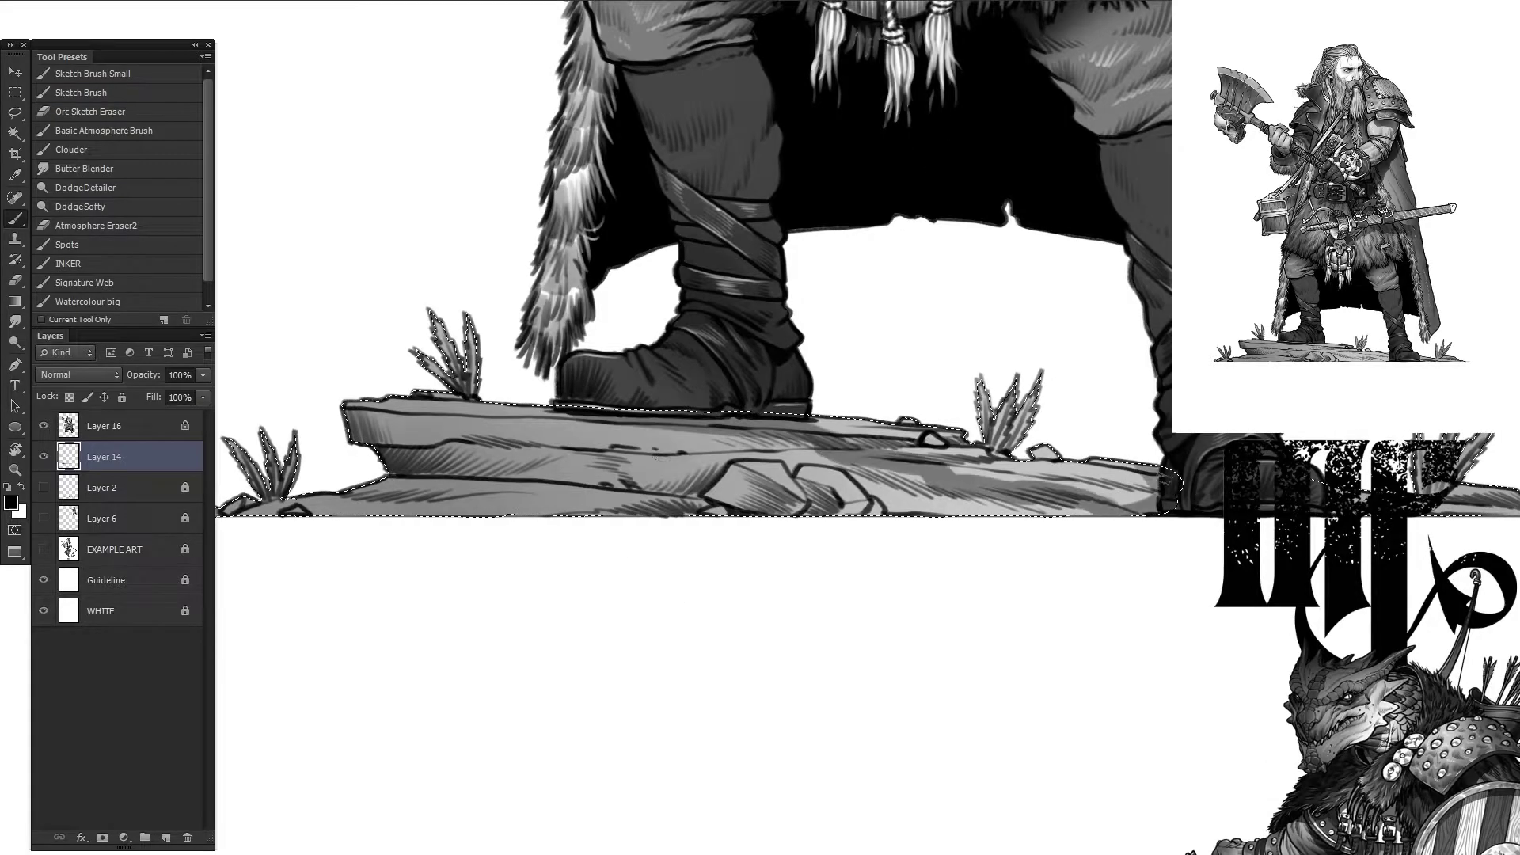
pyautogui.moveTo(1140, 475); pyautogui.dragTo(839, 451)
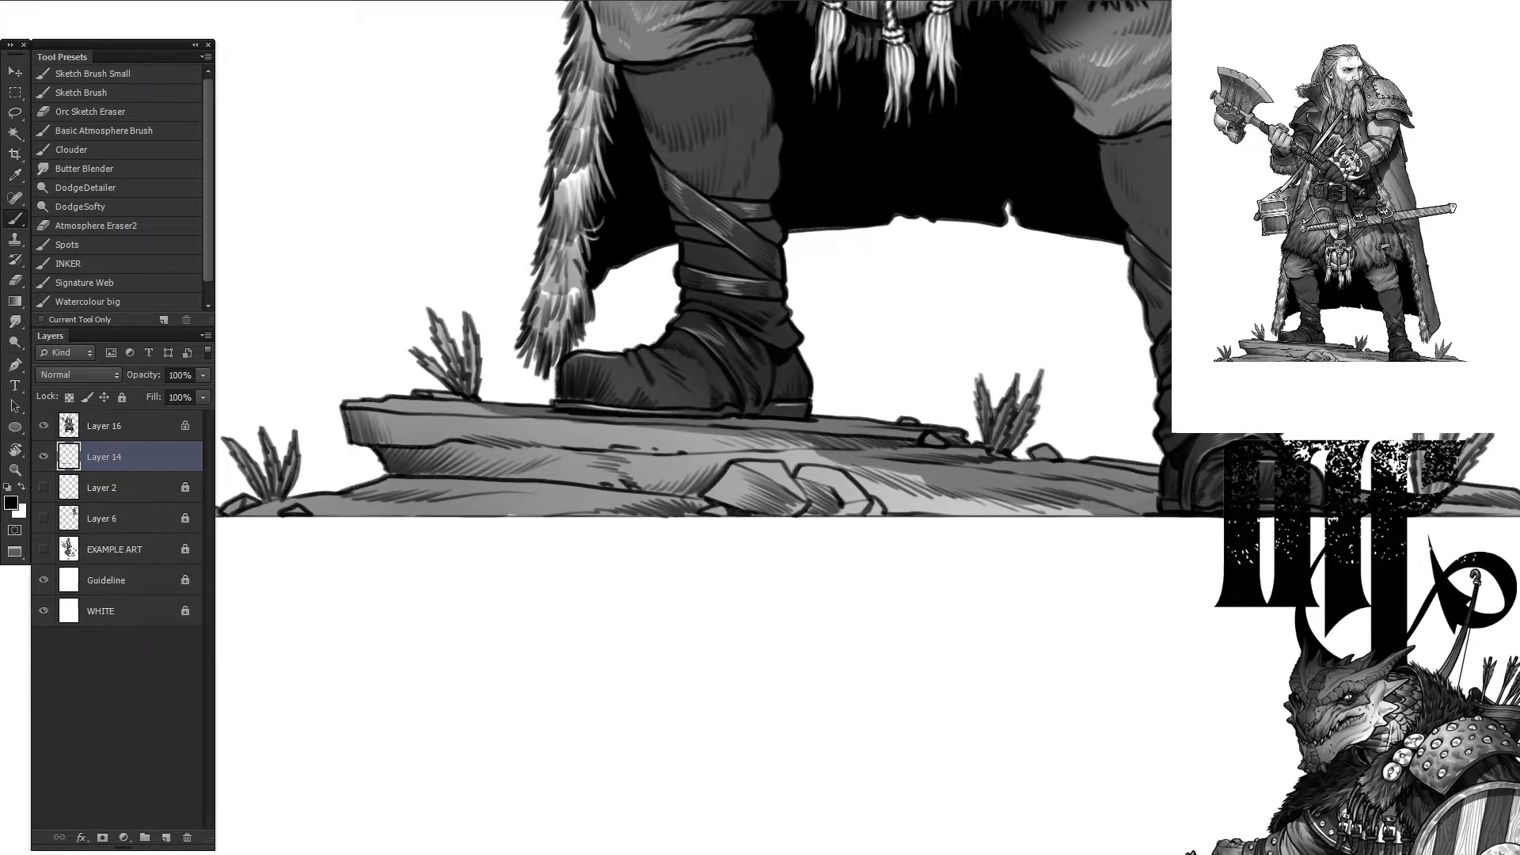
# Step: Ink a heavier black ground line along the lower edge of the rocks and beyond the front boot
pyautogui.hotkey('ctrl', '+')
pyautogui.moveTo(1029, 346); pyautogui.dragTo(368, 348)
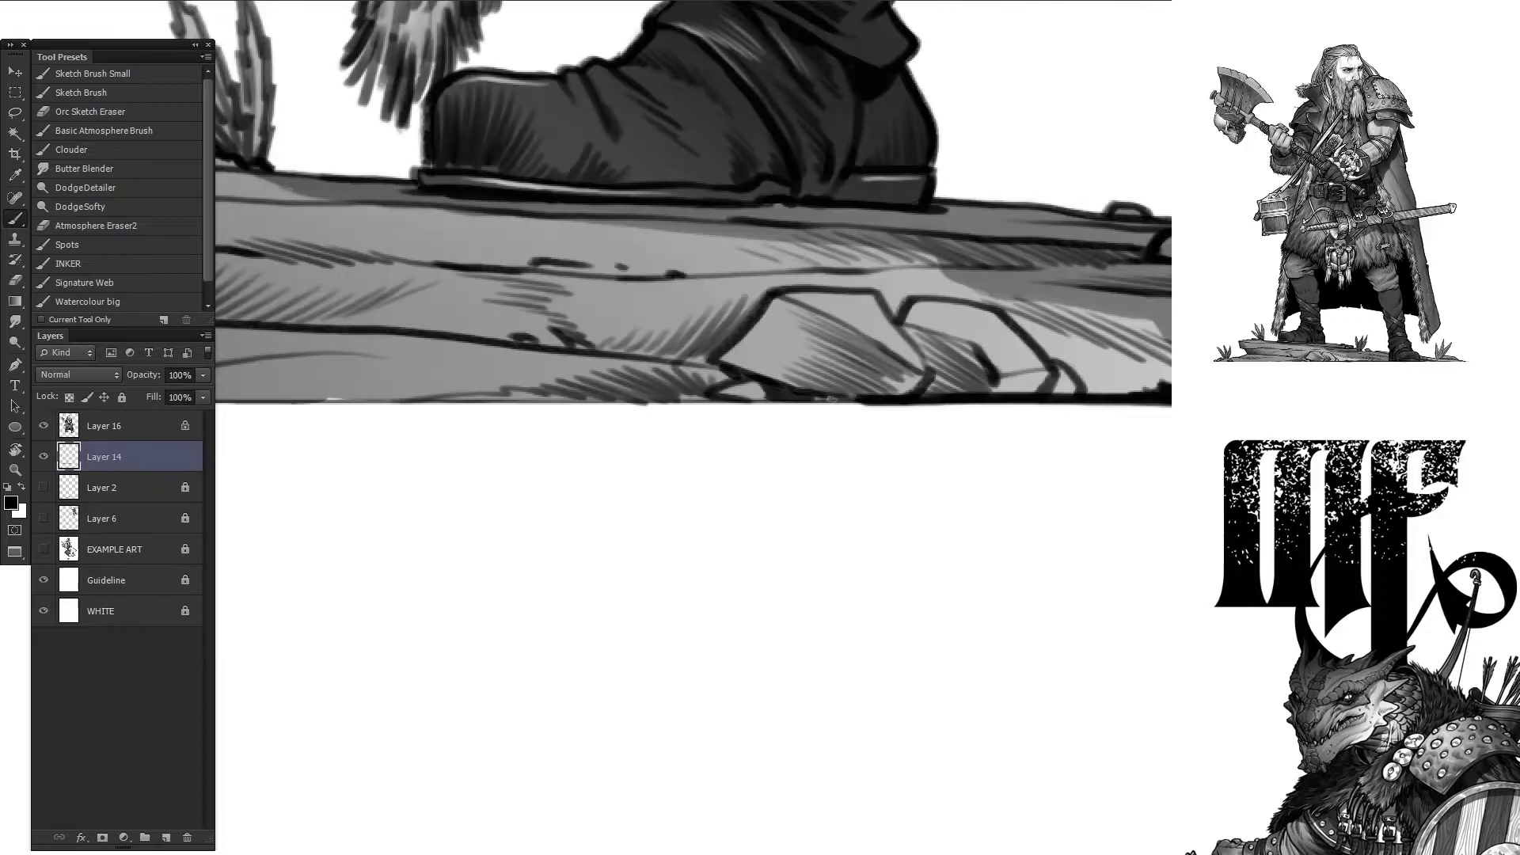
pyautogui.hotkey('ctrl', '-')
pyautogui.moveTo(353, 438)
pyautogui.mouseDown()
pyautogui.moveTo(729, 433)
pyautogui.moveTo(849, 448)
pyautogui.moveTo(509, 532)
pyautogui.mouseUp()
pyautogui.press('x')
pyautogui.moveTo(444, 416); pyautogui.dragTo(1086, 407)
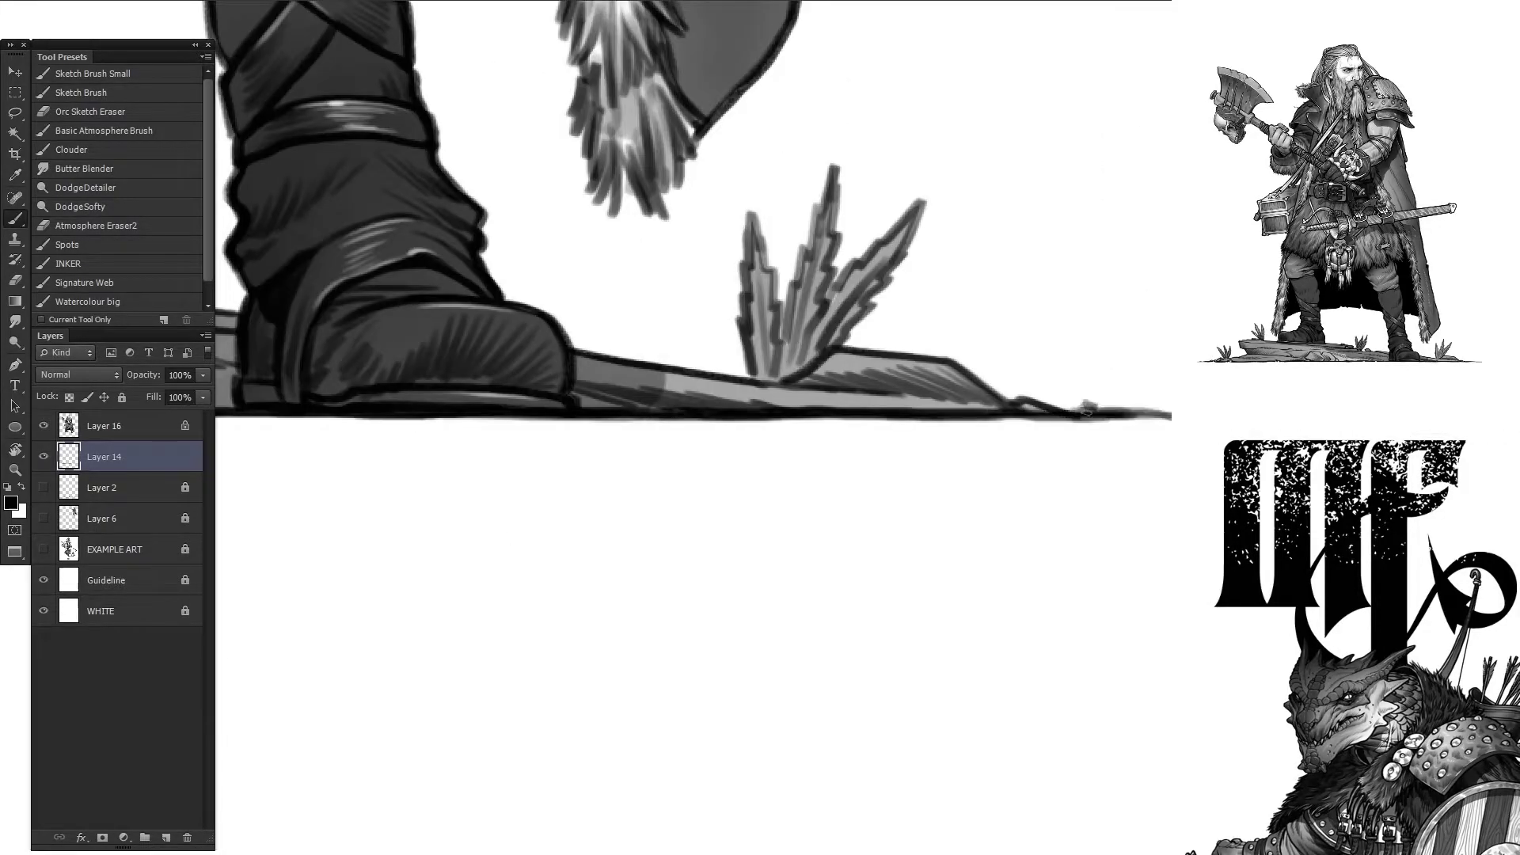
# Step: Extend the inked ground line on both sides and brush a soft grey shadow beneath it
pyautogui.hotkey('ctrl', '-')
pyautogui.moveTo(937, 499); pyautogui.dragTo(971, 584)
pyautogui.moveTo(808, 432); pyautogui.dragTo(254, 428)
pyautogui.hotkey('ctrl', '+')
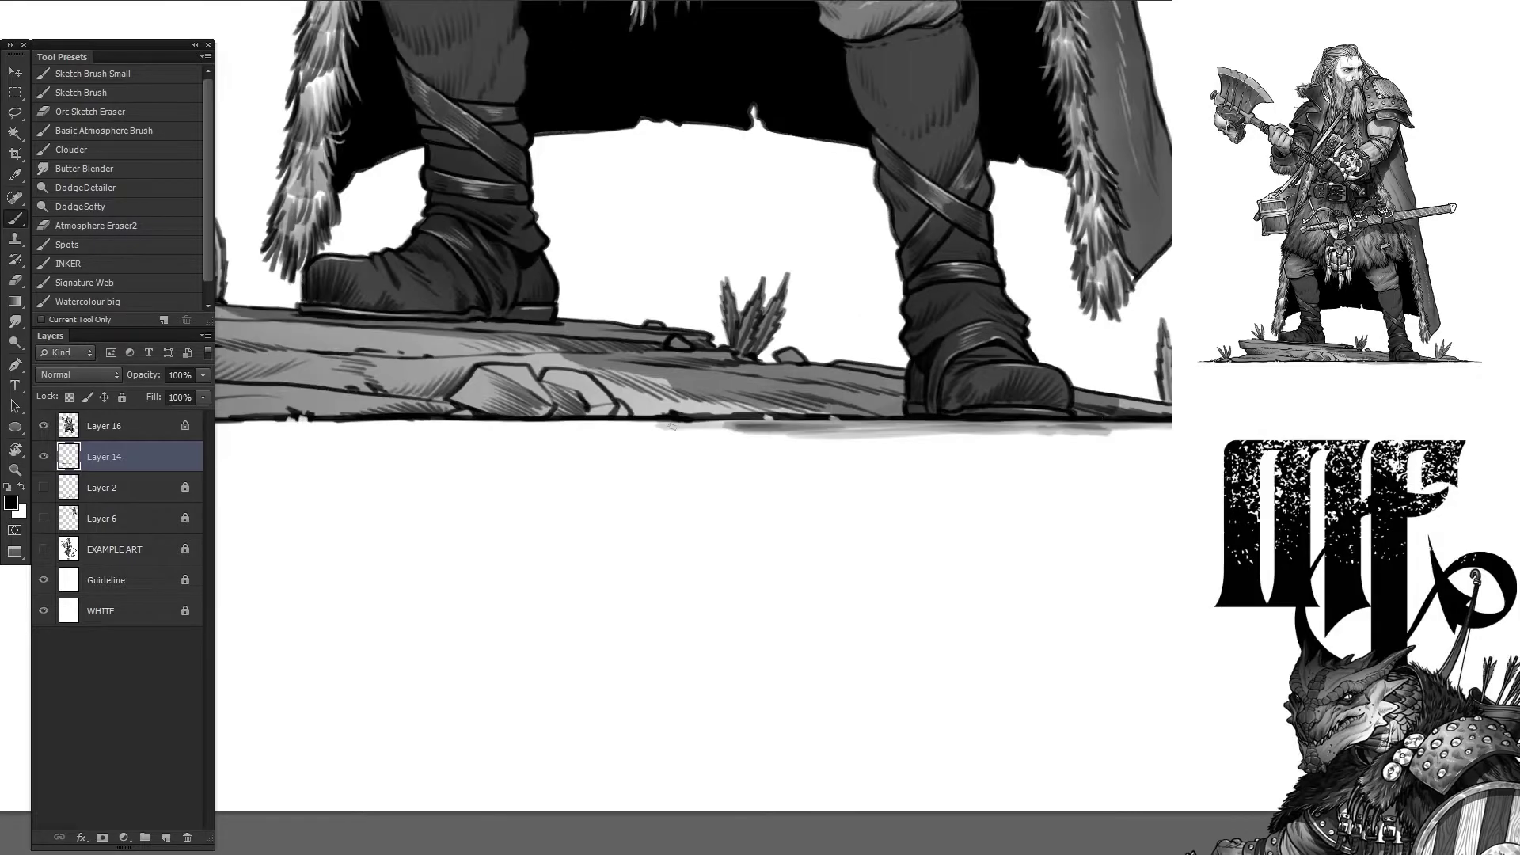
pyautogui.moveTo(671, 425); pyautogui.dragTo(302, 402)
# Step: Paint white highlights on the edges of the stones and rock slab, and show the title on Layer 2
pyautogui.press('x')
pyautogui.hotkey('ctrl', '+')
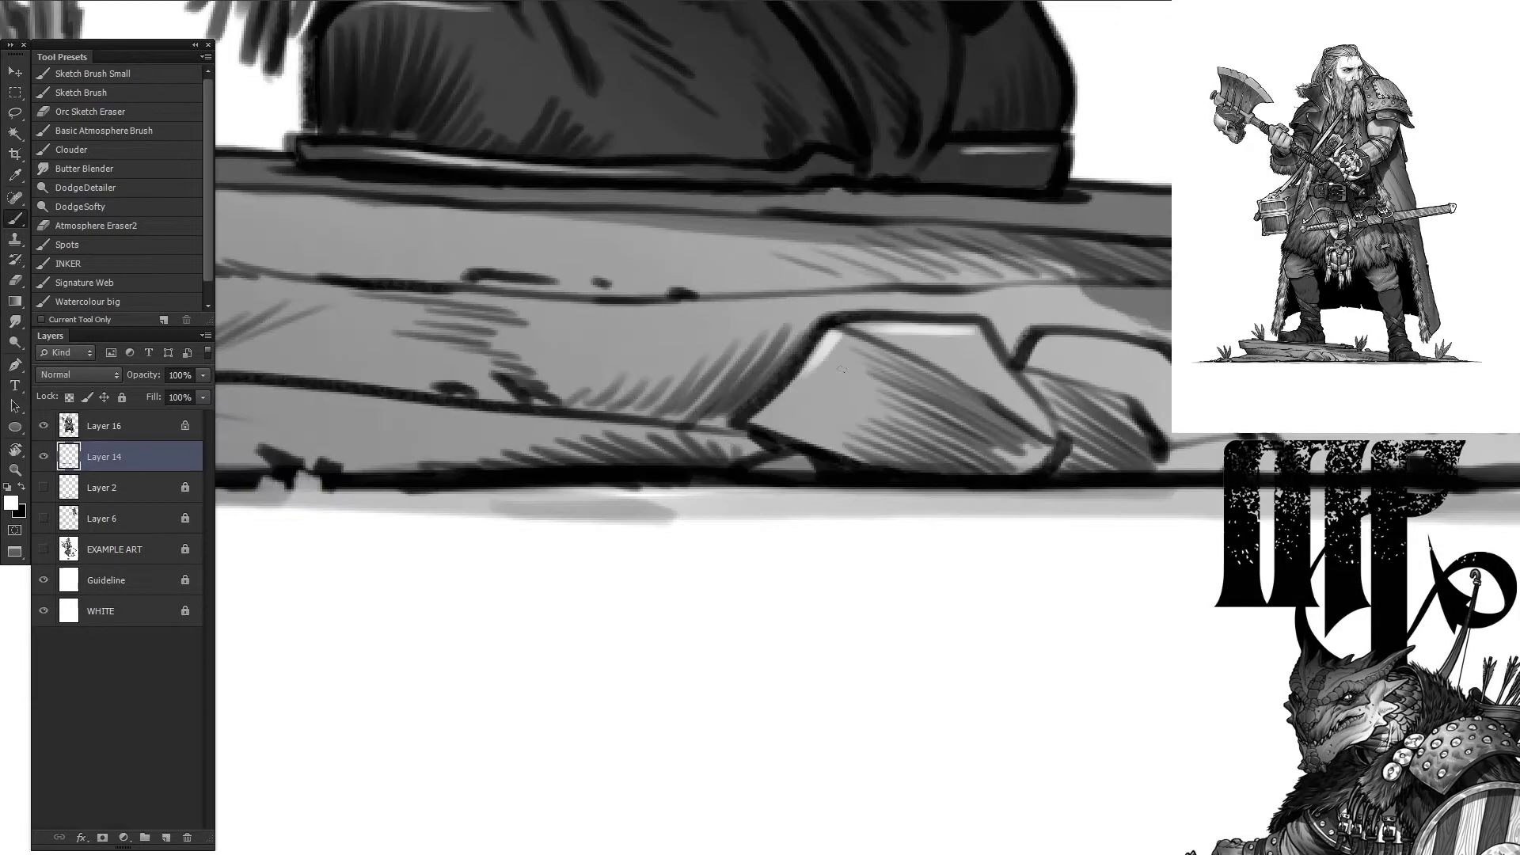
pyautogui.moveTo(491, 396); pyautogui.dragTo(538, 443)
pyautogui.moveTo(325, 257); pyautogui.dragTo(700, 287)
pyautogui.hotkey('ctrl', '-')
pyautogui.hotkey('ctrl', '+')
pyautogui.moveTo(558, 342); pyautogui.dragTo(859, 321)
pyautogui.moveTo(681, 574)
pyautogui.mouseDown()
pyautogui.moveTo(946, 571)
pyautogui.moveTo(771, 568)
pyautogui.mouseUp()
pyautogui.moveTo(447, 617); pyautogui.dragTo(613, 640)
pyautogui.moveTo(780, 657); pyautogui.dragTo(301, 499)
pyautogui.hotkey('ctrl', '0')
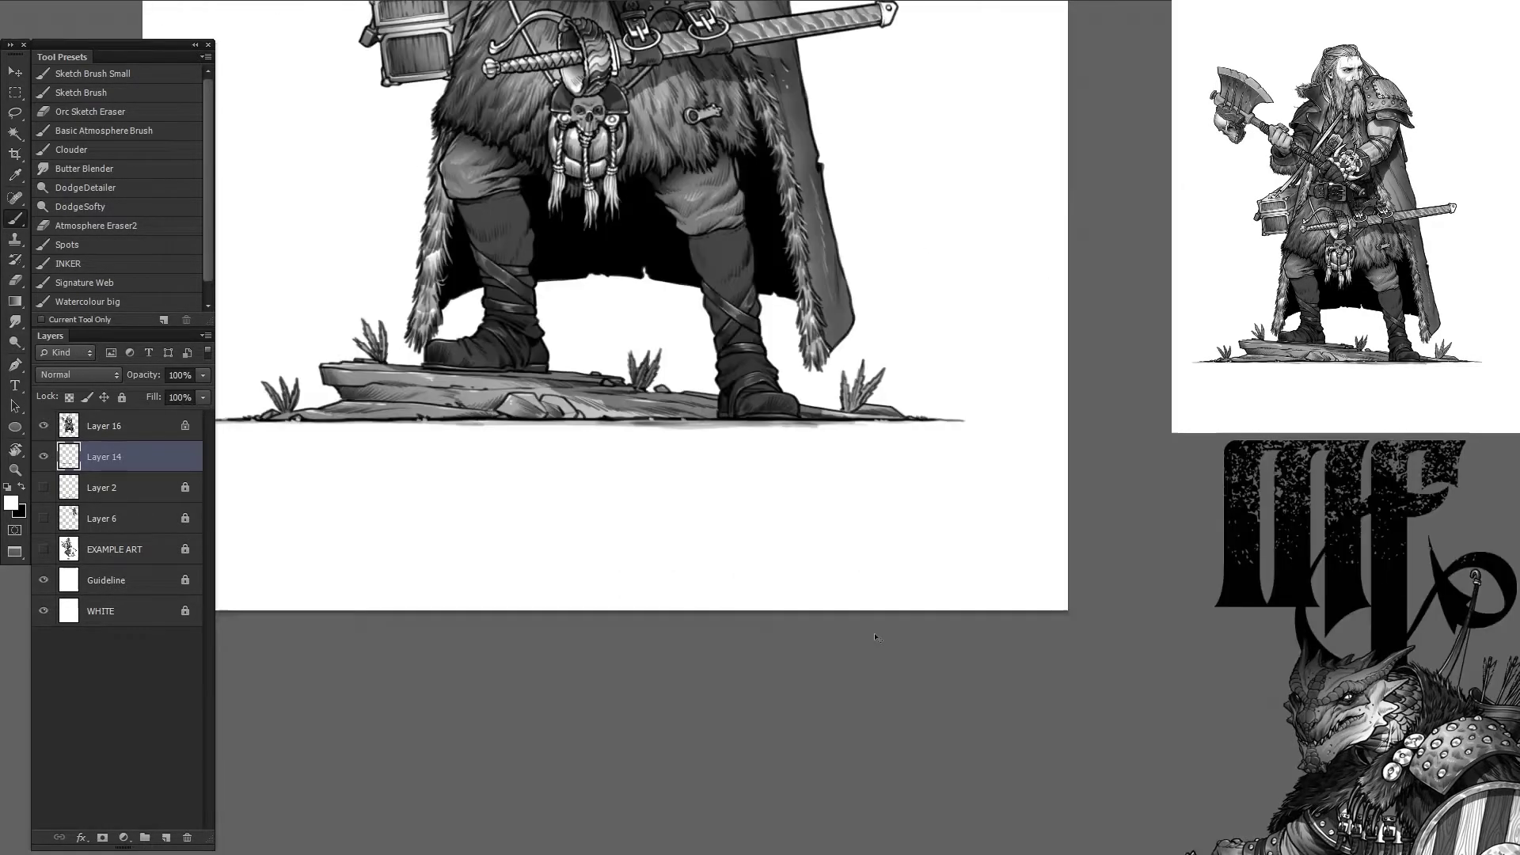
pyautogui.click(42, 477)
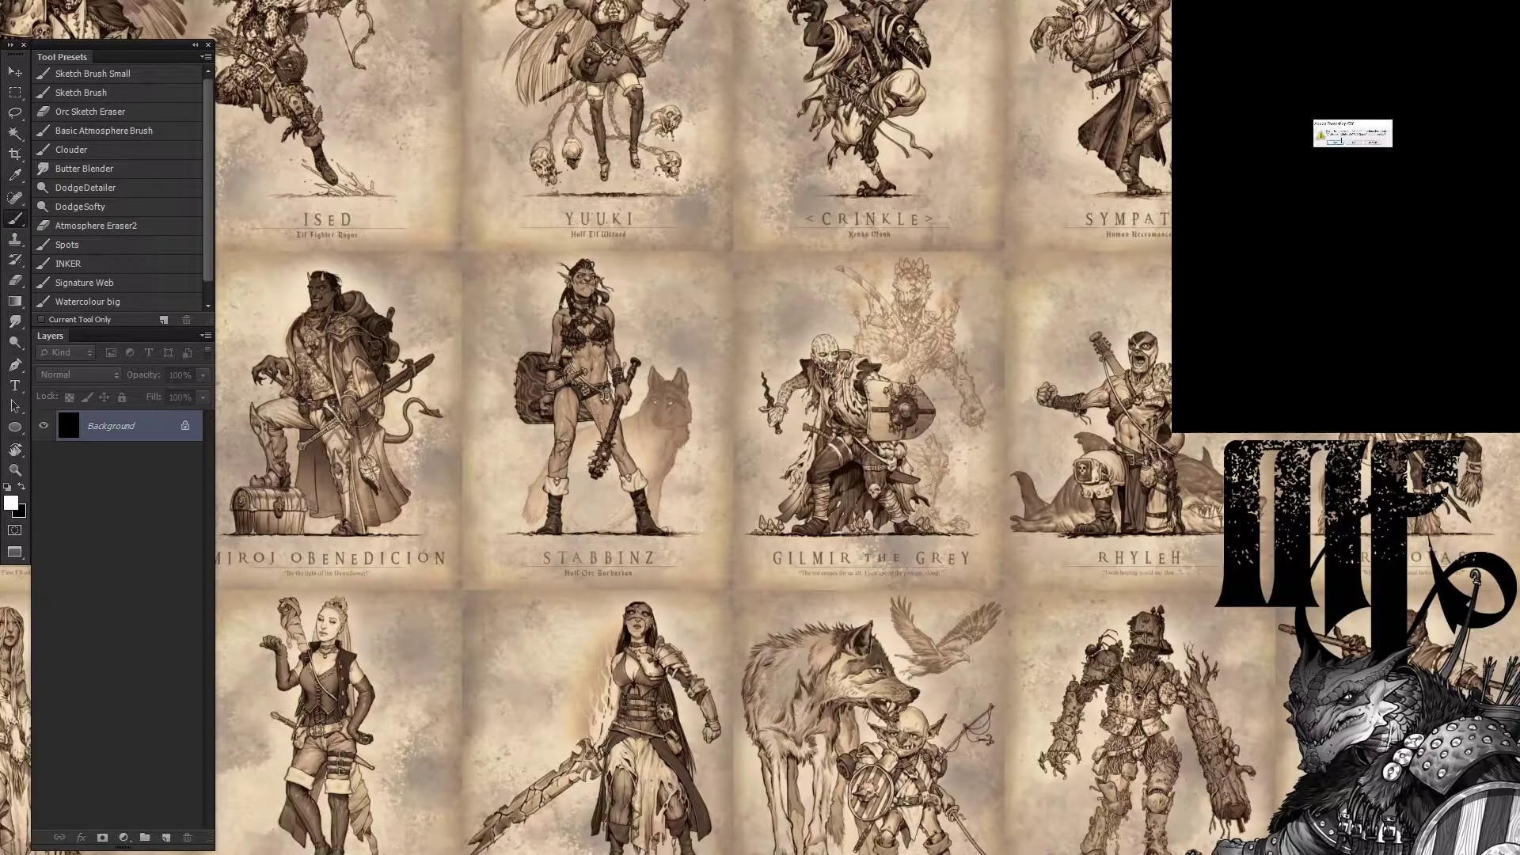
# Step: Set the art layer to Multiply over the parchment, hide the WATERMARK layer and touch up the SPOT LIGHTEN layer
pyautogui.click(1331, 144)
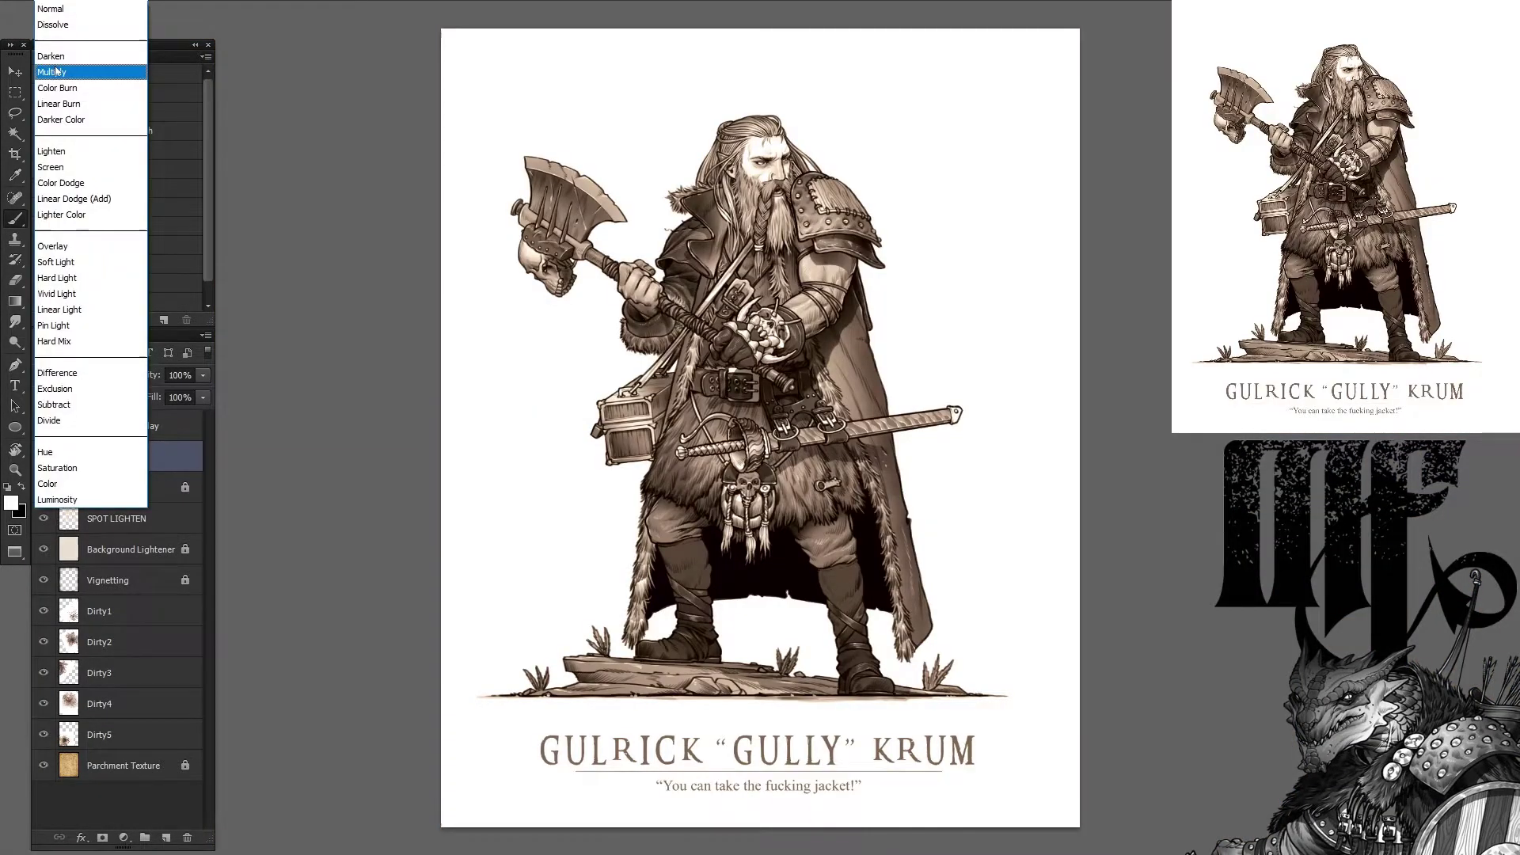
pyautogui.click(40, 68)
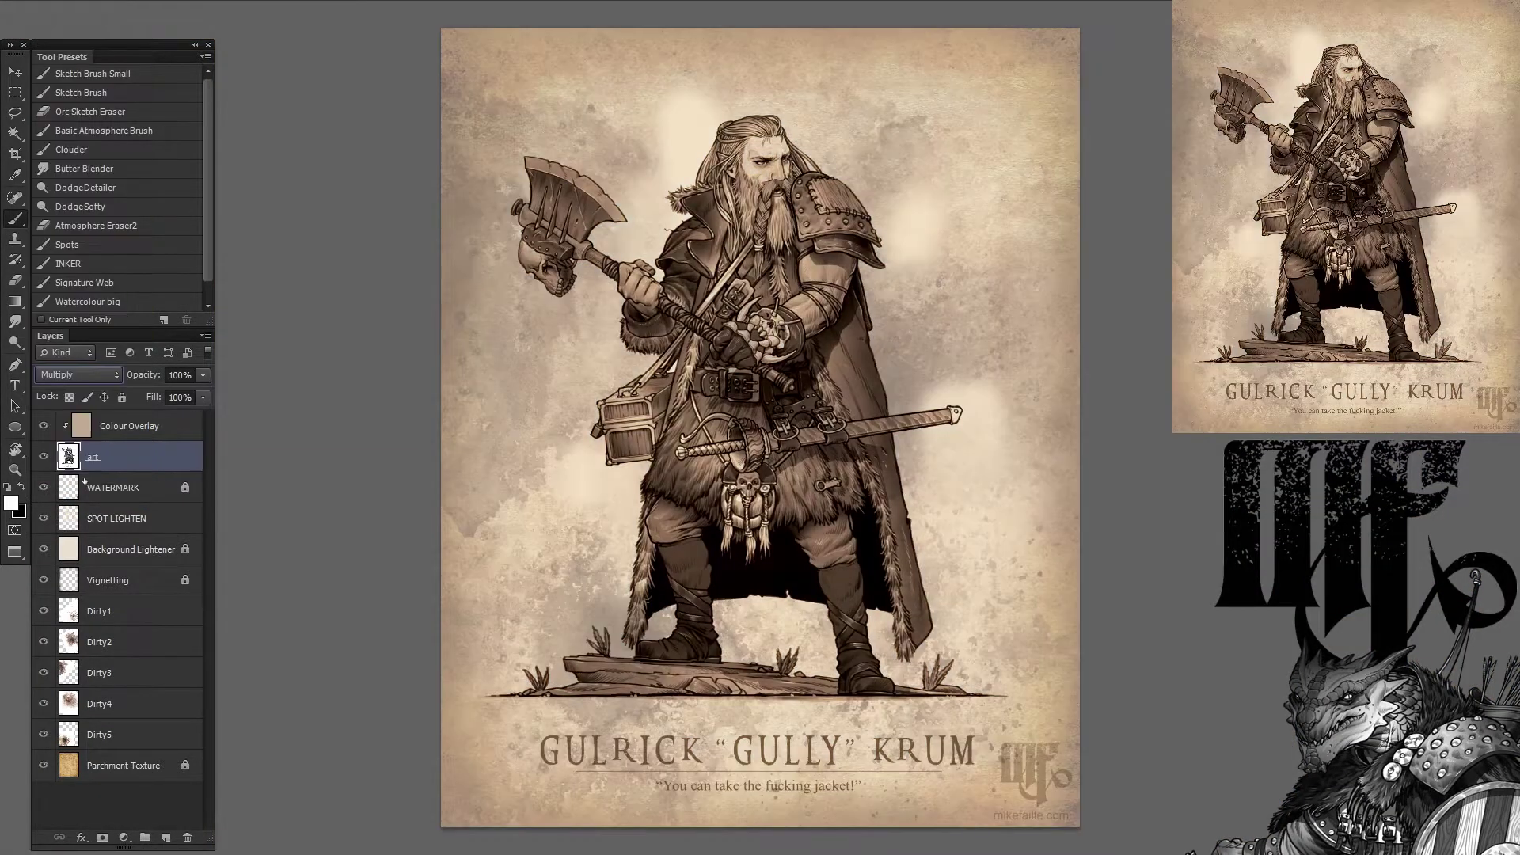
pyautogui.moveTo(44, 426); pyautogui.dragTo(43, 486)
pyautogui.click(117, 518)
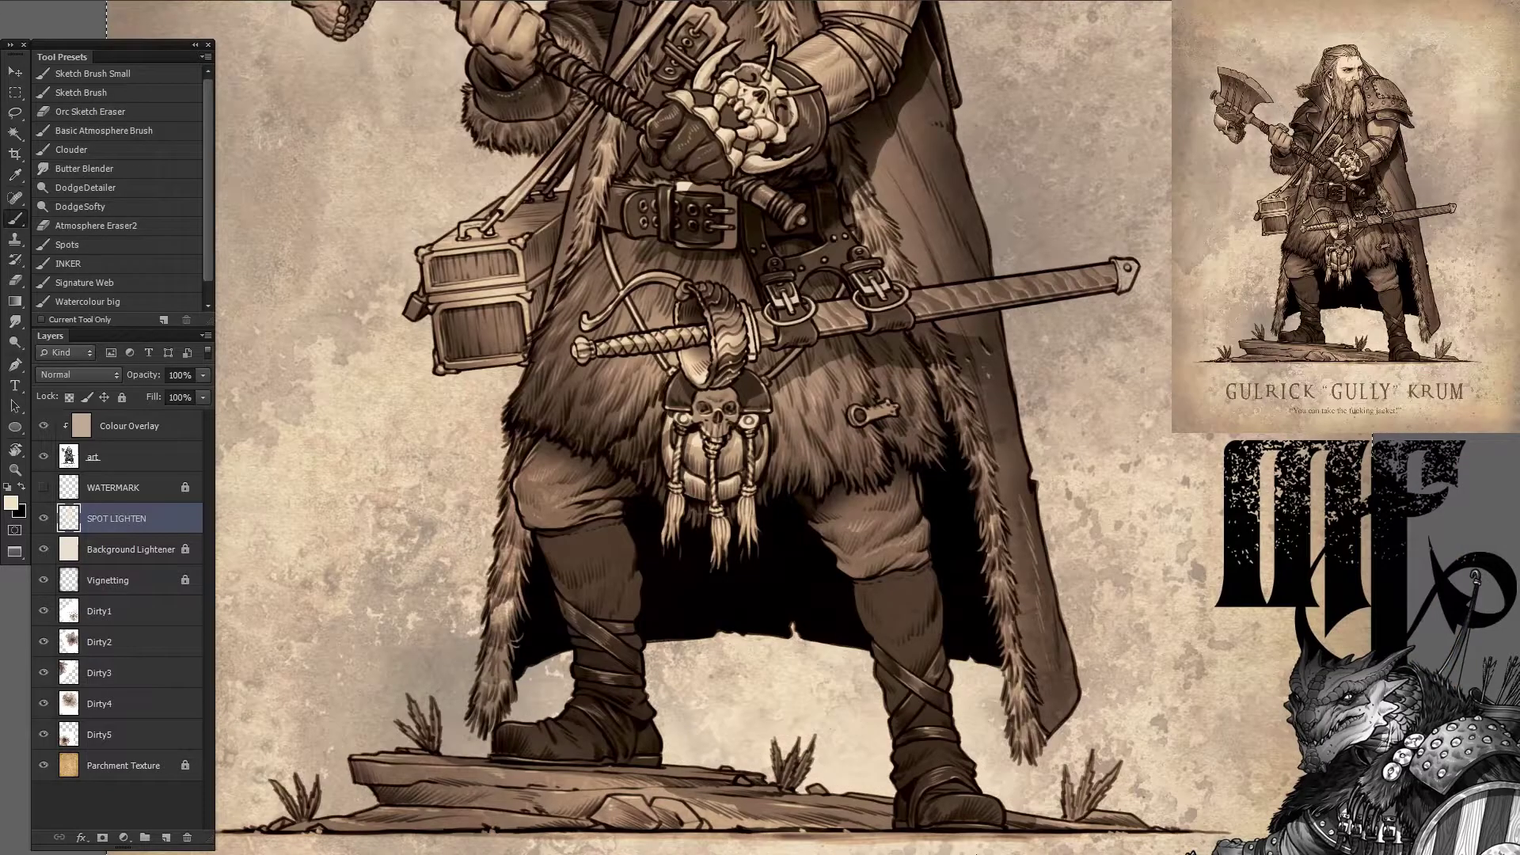
pyautogui.hotkey('ctrl', '0')
# Step: Transform the Dirty5 and Dirty4 stain layers to vary the parchment, rotating Dirty4 by about 118°
pyautogui.click(127, 733)
pyautogui.hotkey('ctrl', 't')
pyautogui.hotkey('ctrl', '-')
pyautogui.click(139, 703)
pyautogui.moveTo(797, 638); pyautogui.dragTo(422, 591)
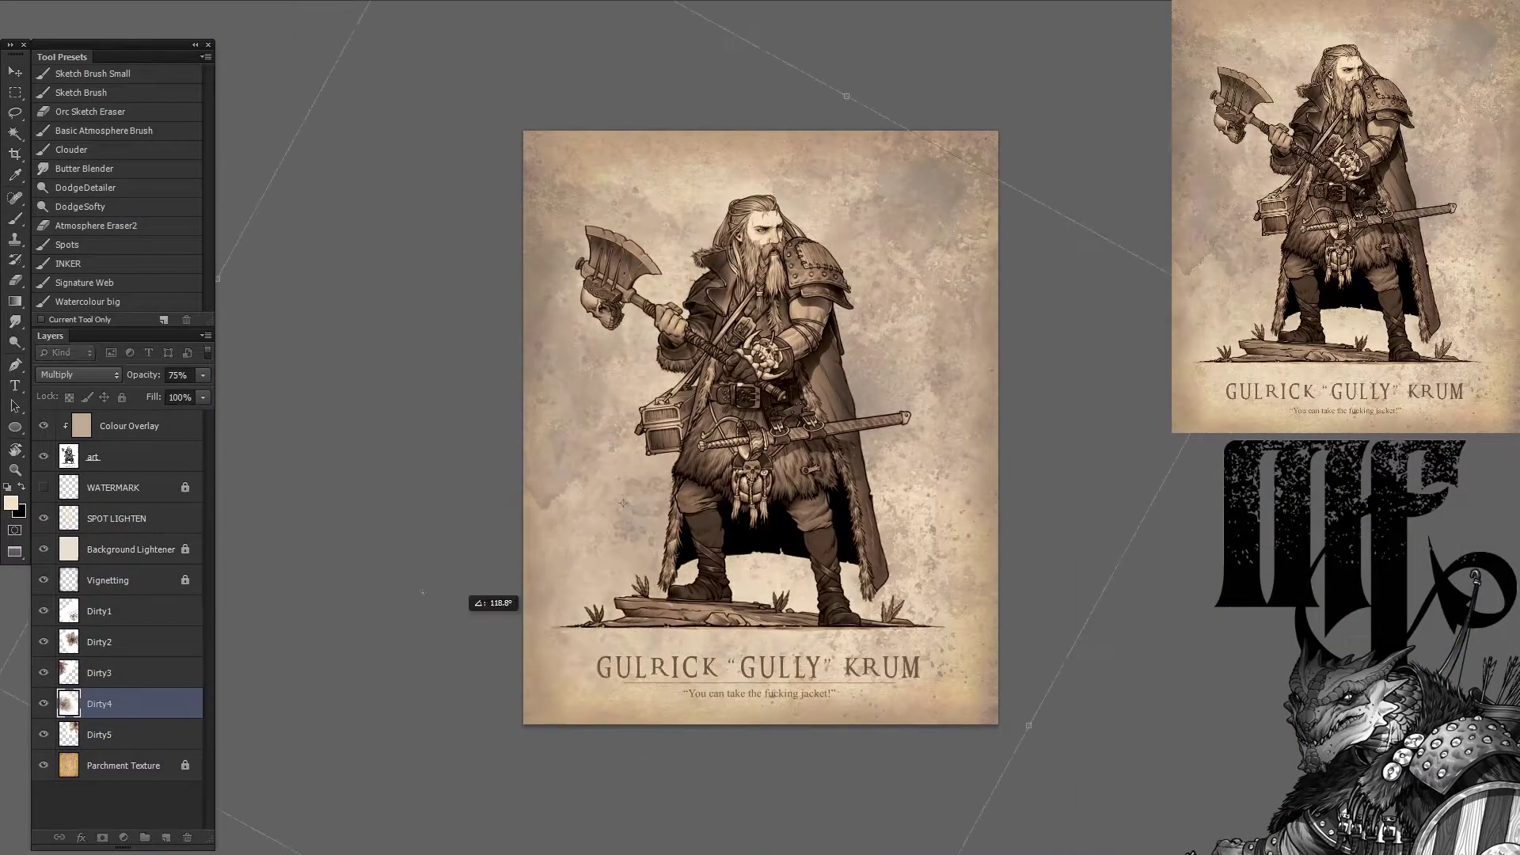
pyautogui.press('Escape')
# Step: Move the Dirty3 stain layer about 6.7 in to the right and 4.8 in down
pyautogui.click(127, 672)
pyautogui.hotkey('ctrl', 't')
pyautogui.moveTo(729, 610); pyautogui.dragTo(903, 737)
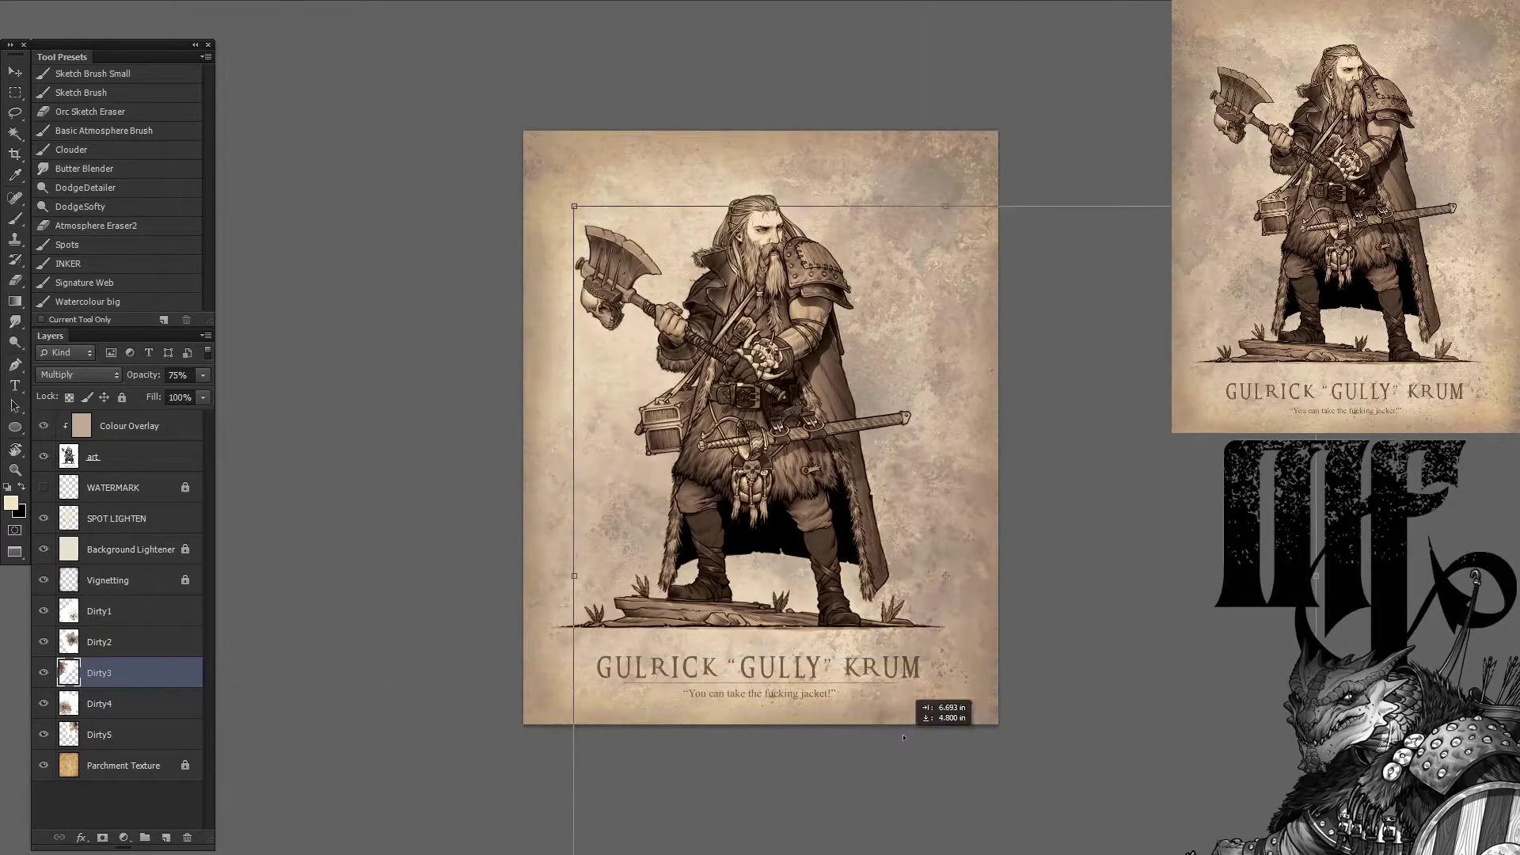
pyautogui.press('Return')
# Step: Reposition the Dirty2 and Dirty1 stain layers with Free Transform to vary the parchment further
pyautogui.hotkey('alt', ']')
pyautogui.hotkey('ctrl', 't')
pyautogui.moveTo(713, 475); pyautogui.dragTo(538, 336)
pyautogui.press('Return')
pyautogui.hotkey('alt', ']')
pyautogui.hotkey('ctrl', 't')
pyautogui.moveTo(697, 333)
pyautogui.mouseDown()
pyautogui.moveTo(790, 393)
pyautogui.moveTo(649, 226)
pyautogui.mouseUp()
pyautogui.press('Return')
pyautogui.press('b')
# Step: Save the finished parchment character card as a new file, and close it along with the source illustration
pyautogui.hotkey('ctrl', 'shift', 's')
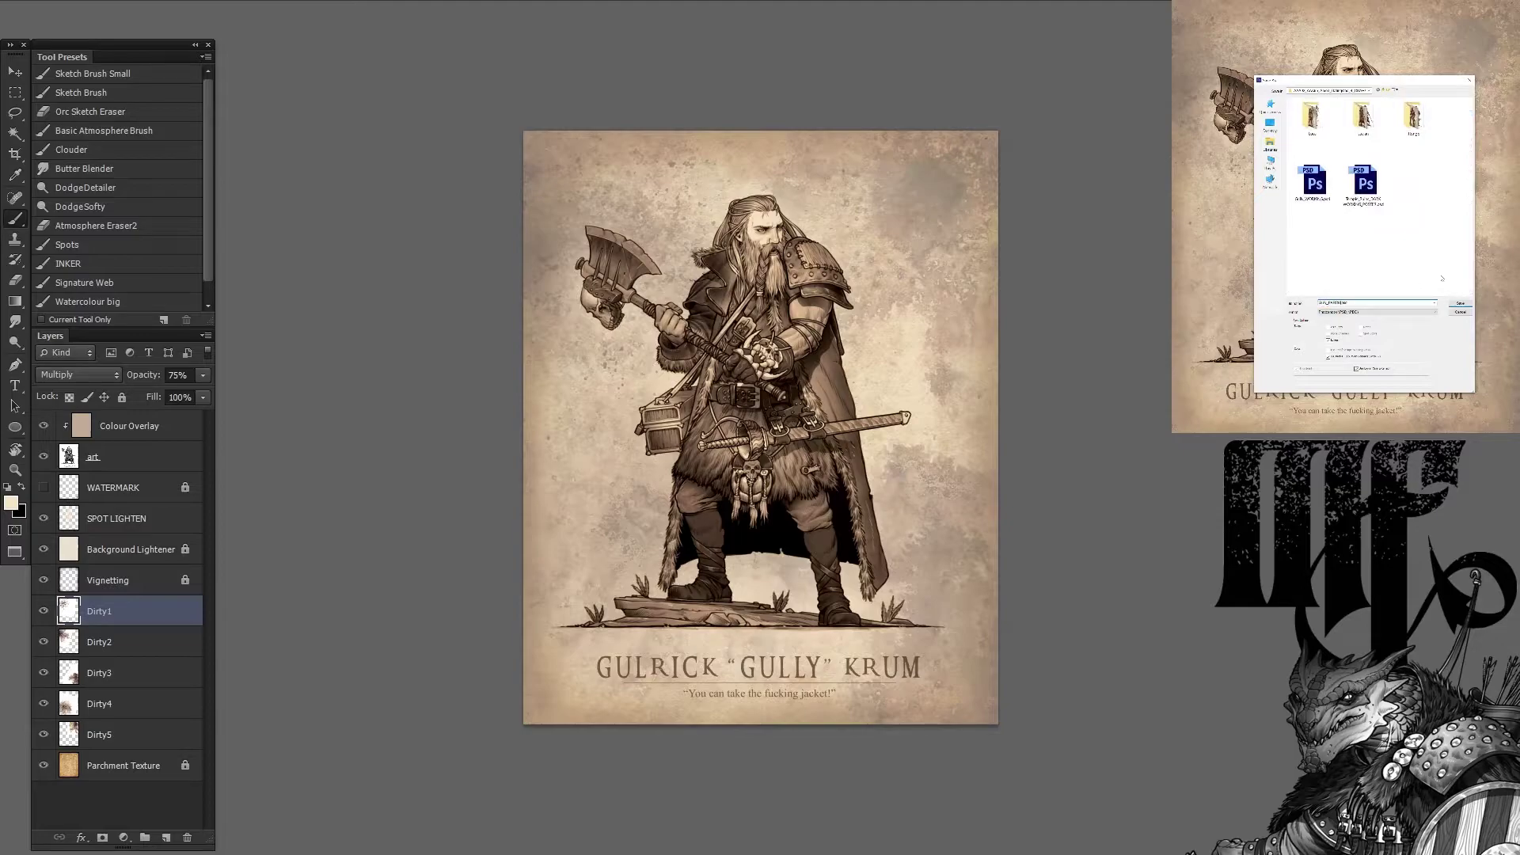
pyautogui.press('Return')
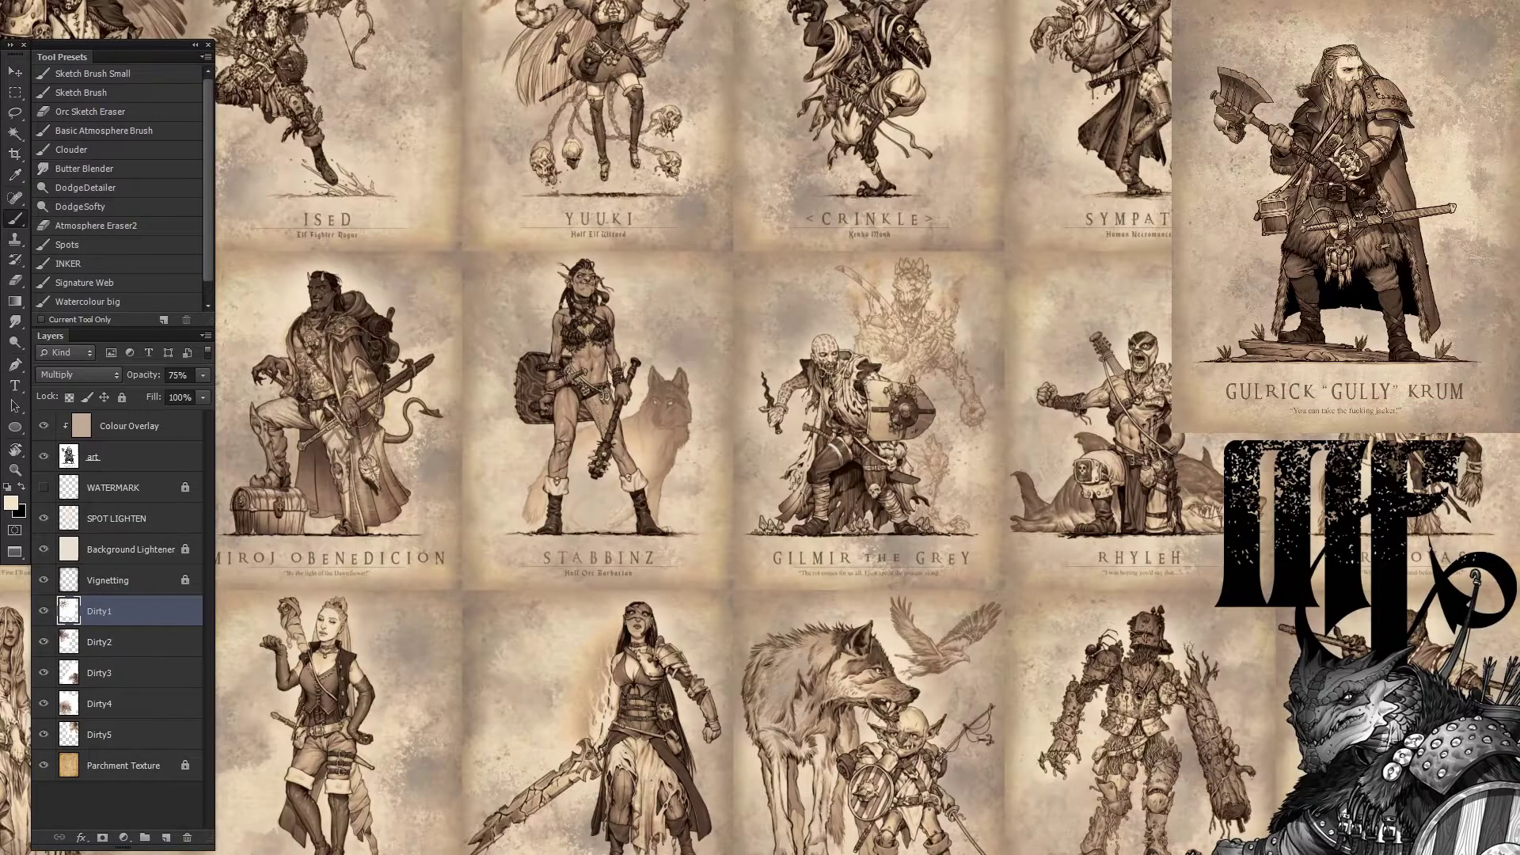
pyautogui.hotkey('ctrl', 'w')
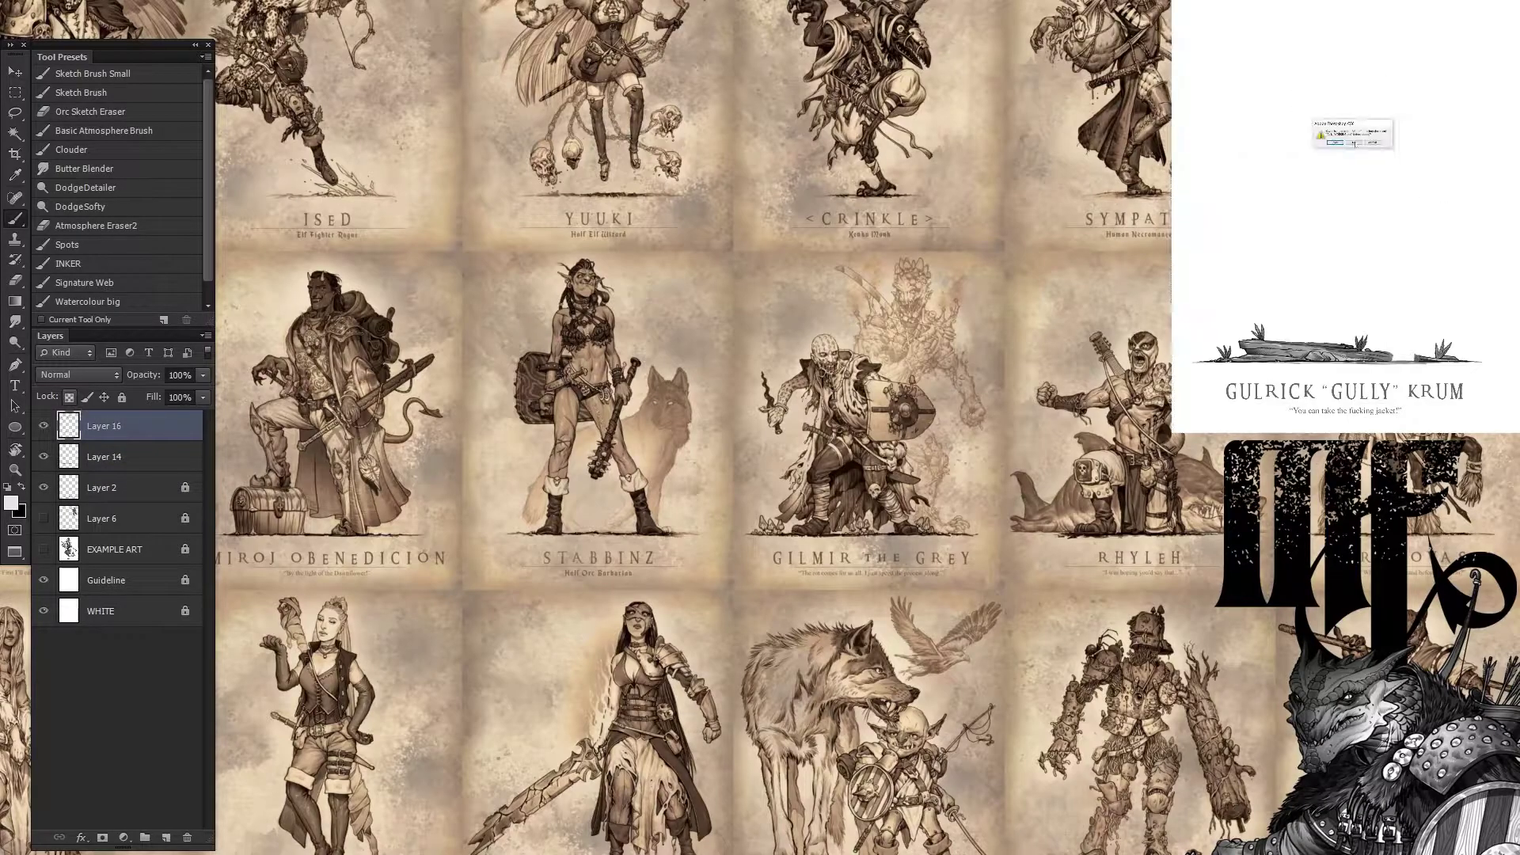
pyautogui.hotkey('ctrl', 'w')
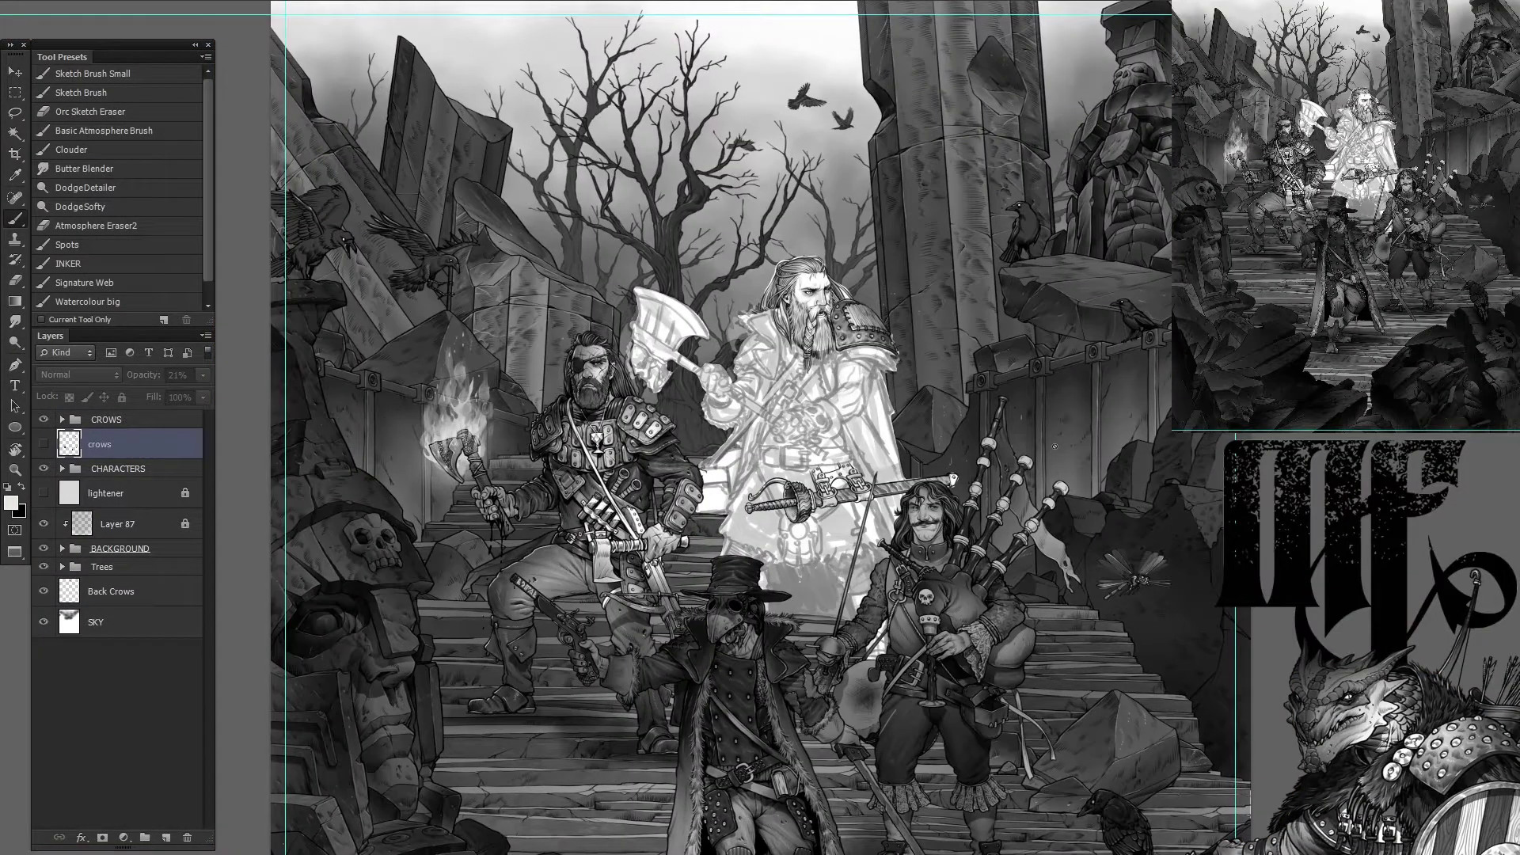
# Step: Place the finished warrior as a layer above Gully in the CHARACTERS group and fit it over the white sketch
pyautogui.click(54, 471)
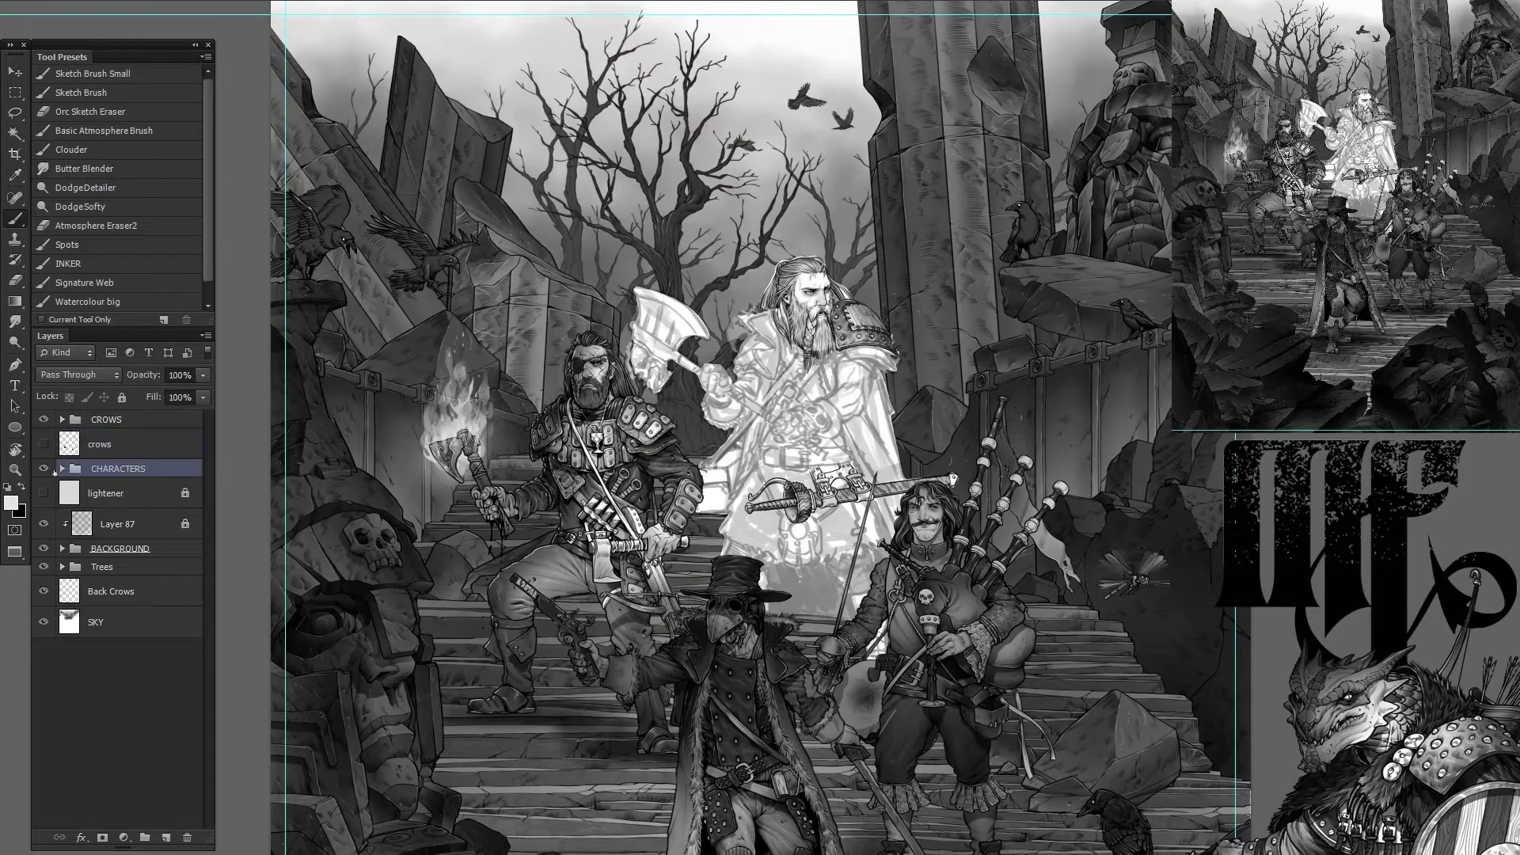
pyautogui.click(62, 468)
pyautogui.click(118, 634)
pyautogui.scroll(5, 792, 427)
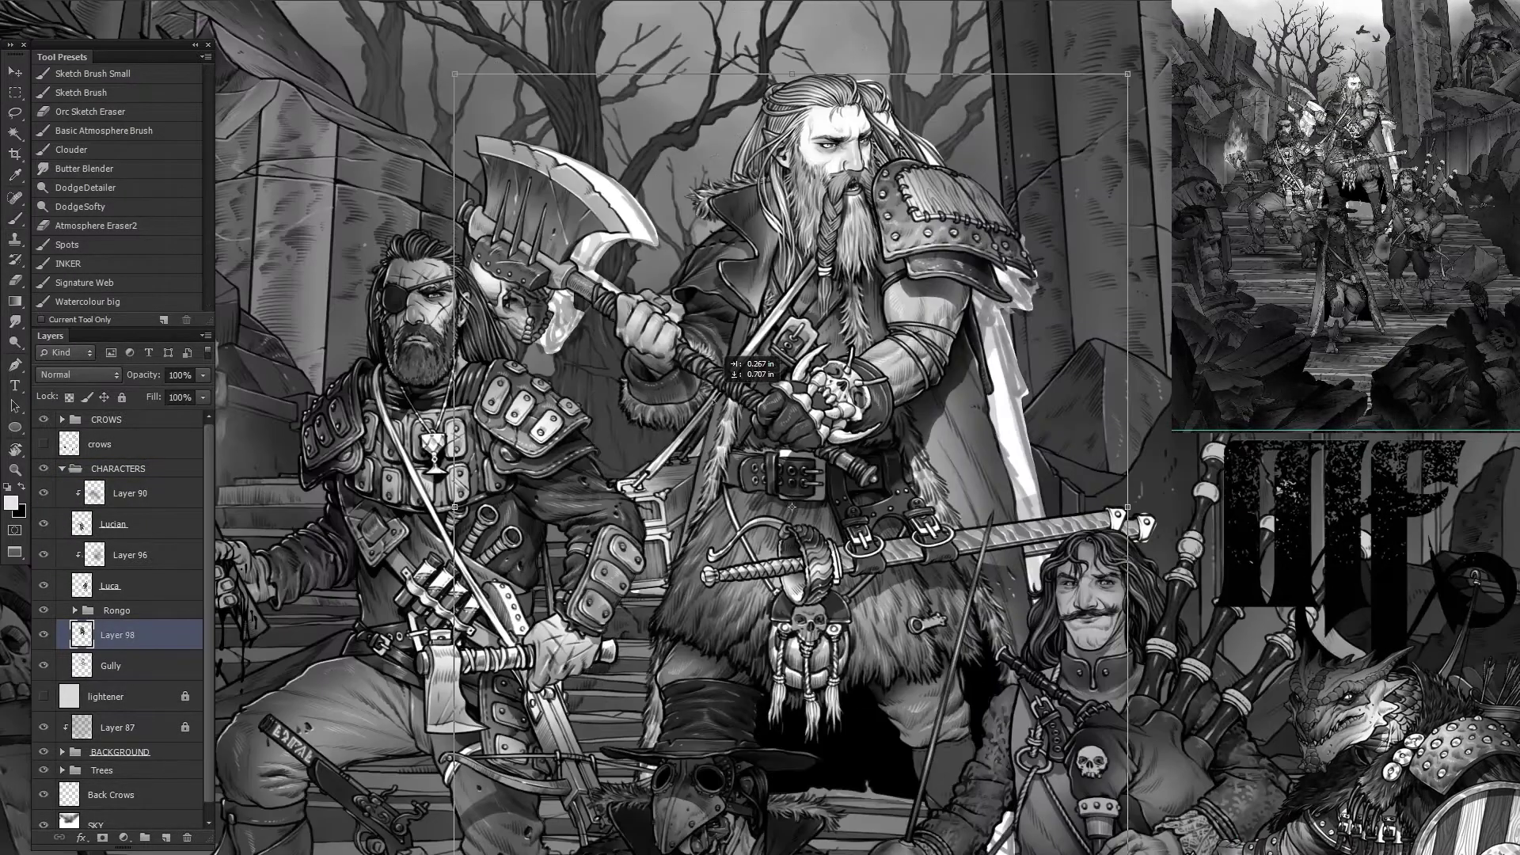
# Step: Delete the old Gully sketch layer and rename the placed warrior layer Gully
pyautogui.scroll(-5, 792, 428)
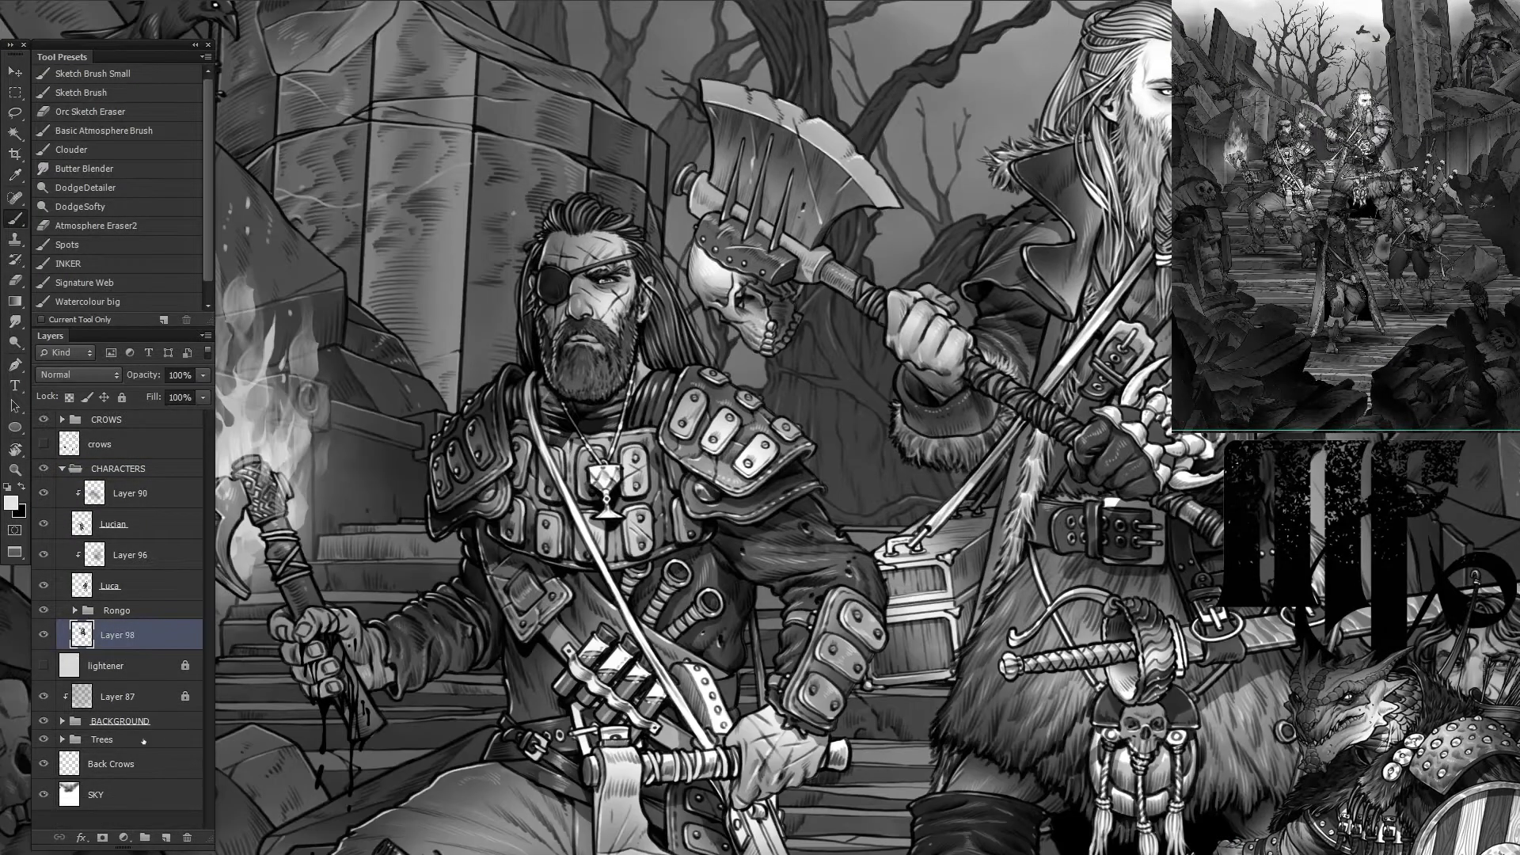
pyautogui.hotkey('ctrl', '-')
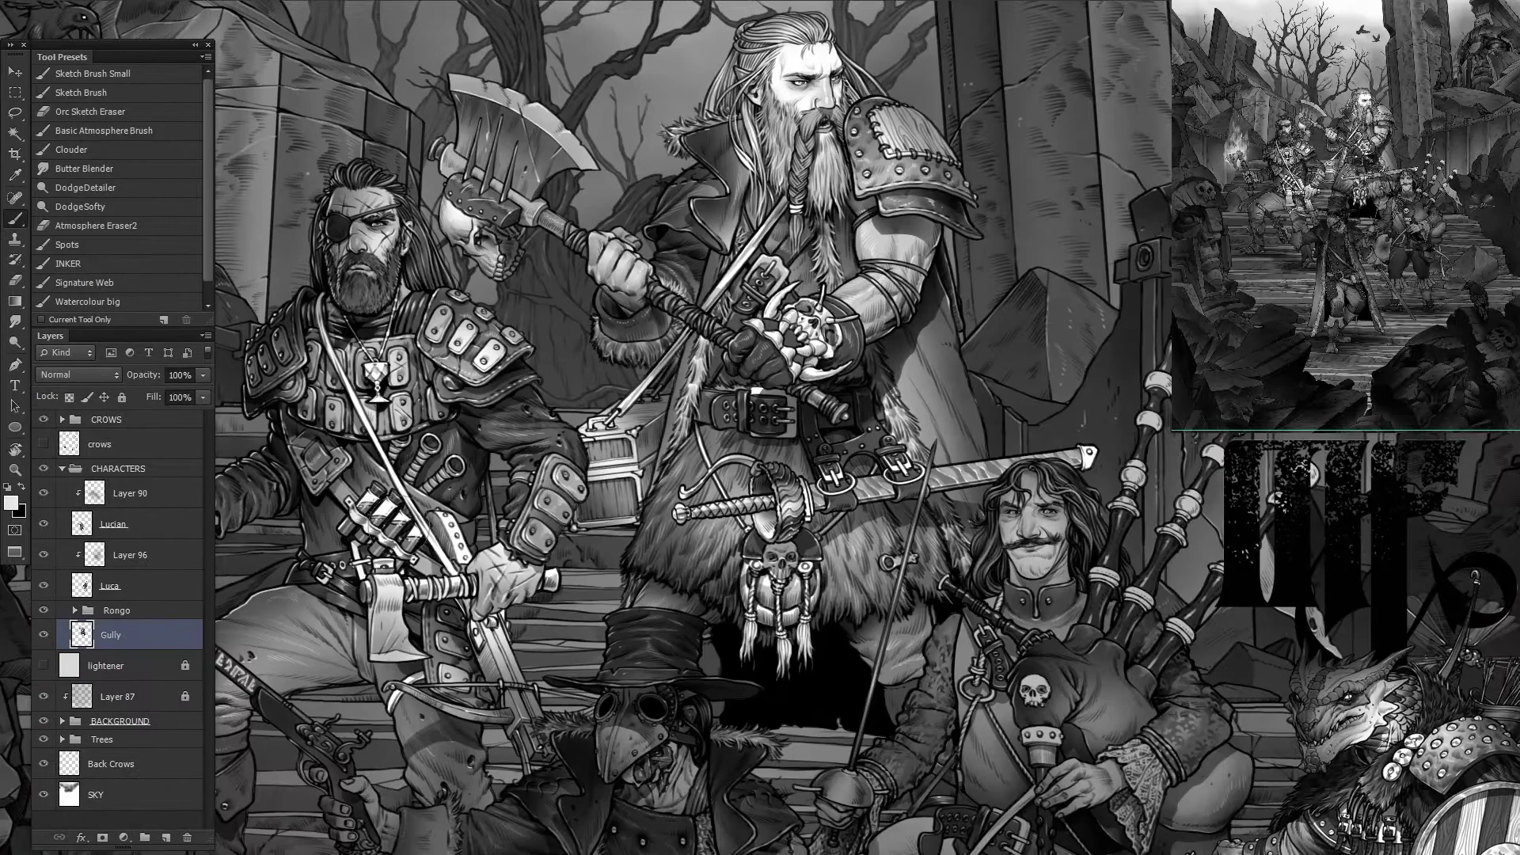
pyautogui.hotkey('ctrl', '-')
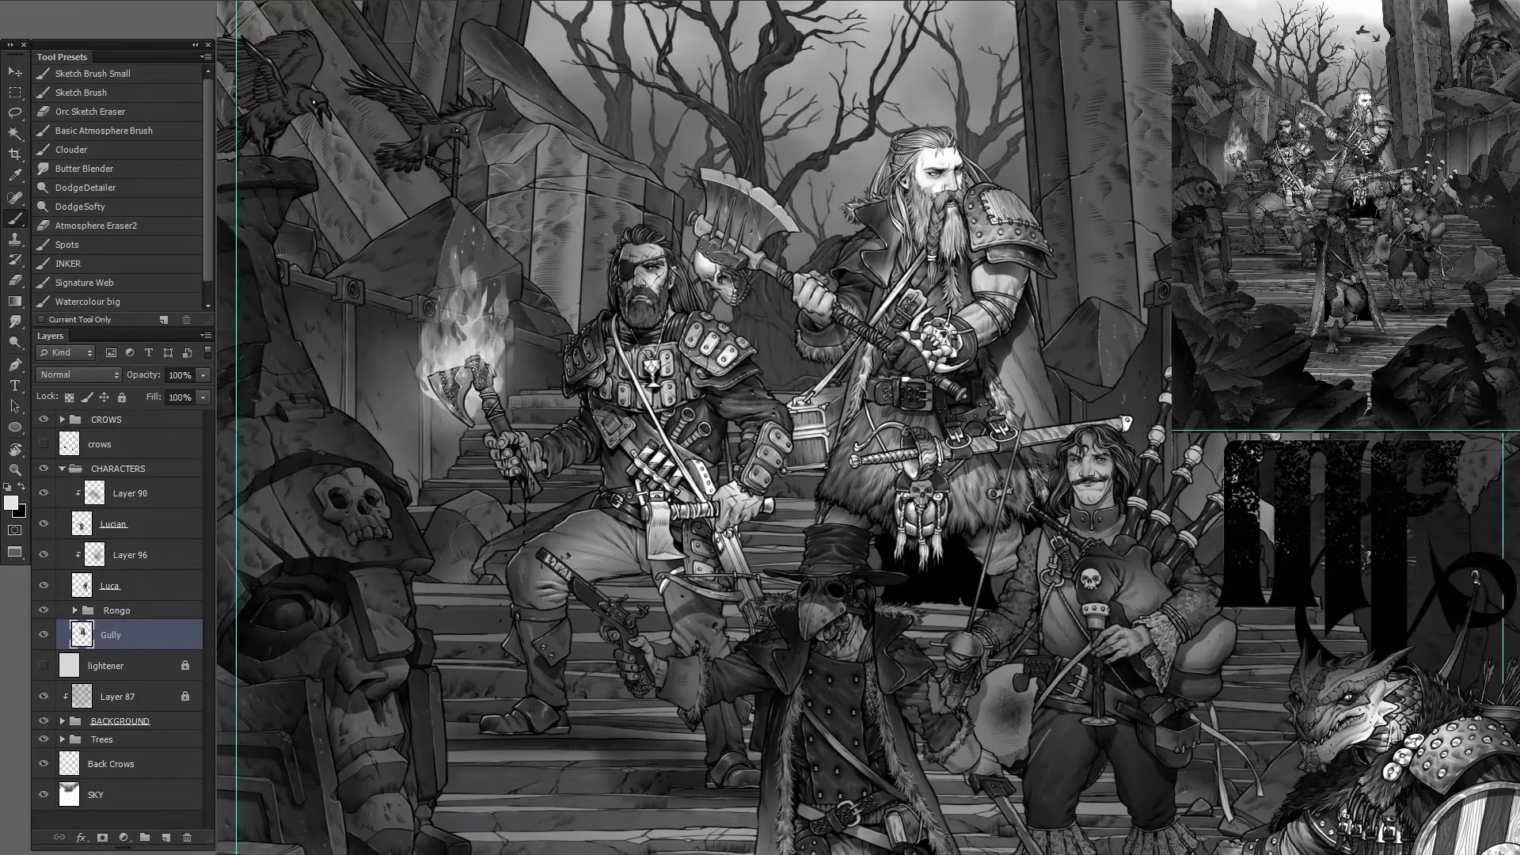
# Step: Add a layer named shader clipped to Gully and darken the warrior's axe, crate, sword and lower body in black
pyautogui.hotkey('ctrl', '+')
pyautogui.hotkey('ctrl', '+')
pyautogui.press('x')
pyautogui.hotkey('ctrl', 'shift', 'alt', 'n')
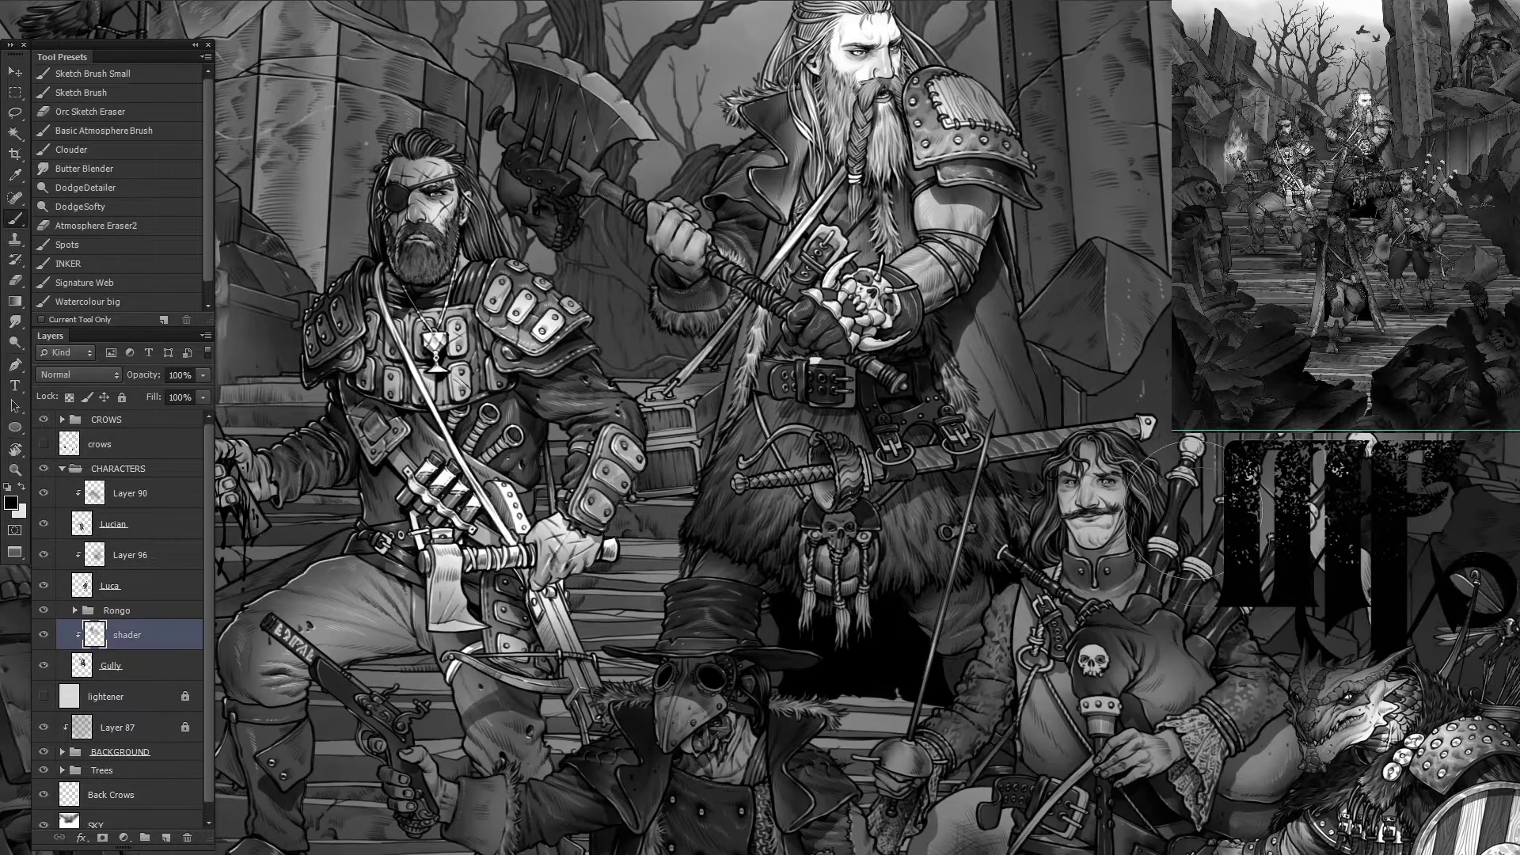
pyautogui.moveTo(1049, 620); pyautogui.dragTo(1021, 634)
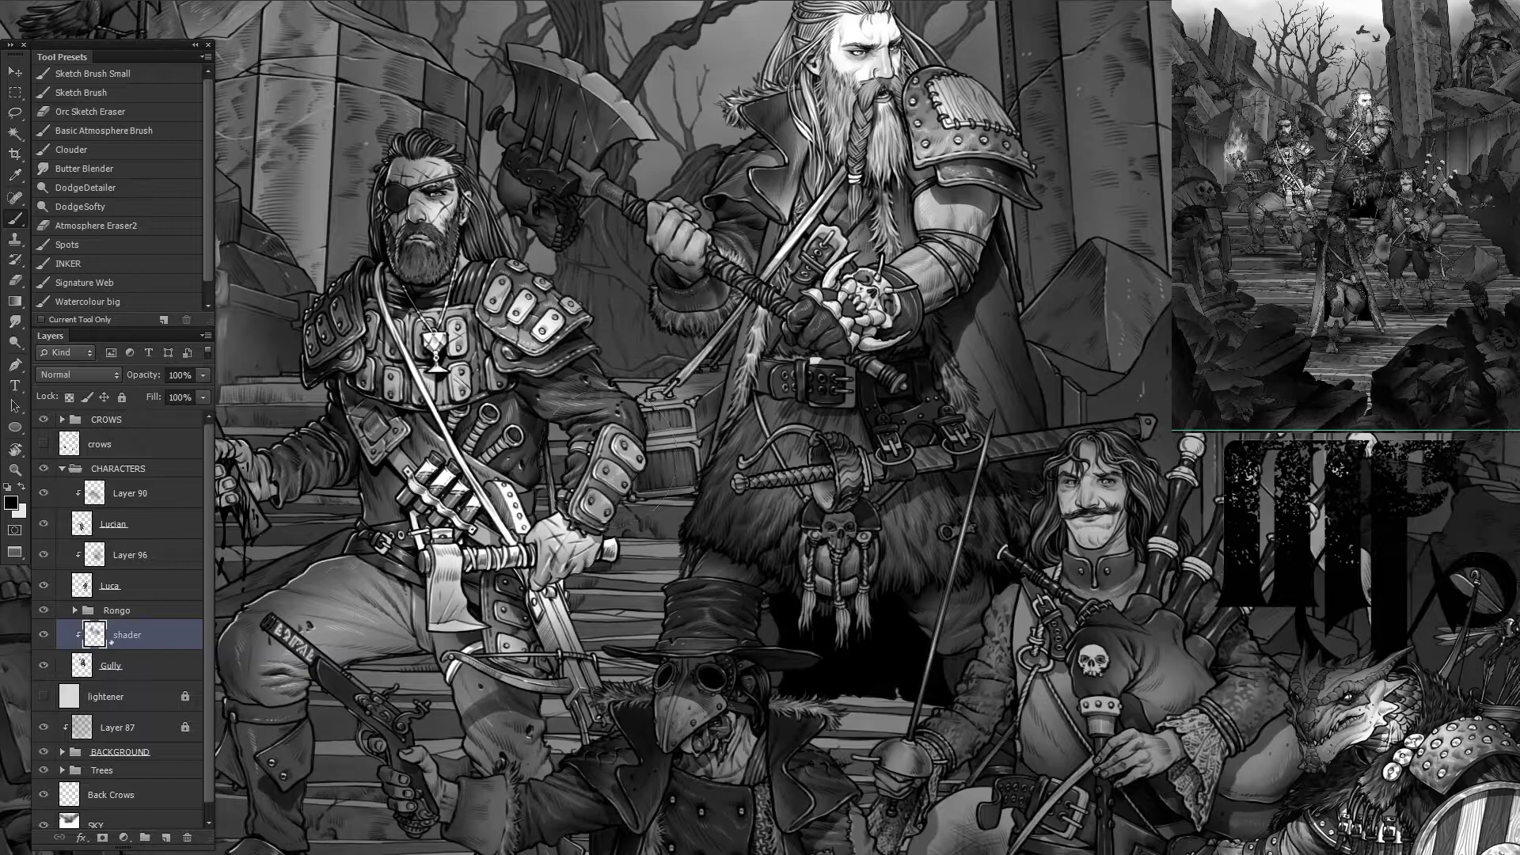
# Step: Select the shader and Gully layers together and move the warrior slightly down and to the right
pyautogui.keyDown('shift'); pyautogui.click(111, 665); pyautogui.keyUp('shift')
pyautogui.press('v')
pyautogui.moveTo(725, 545); pyautogui.dragTo(685, 539)
pyautogui.hotkey('ctrl', 'z')
pyautogui.press('b')
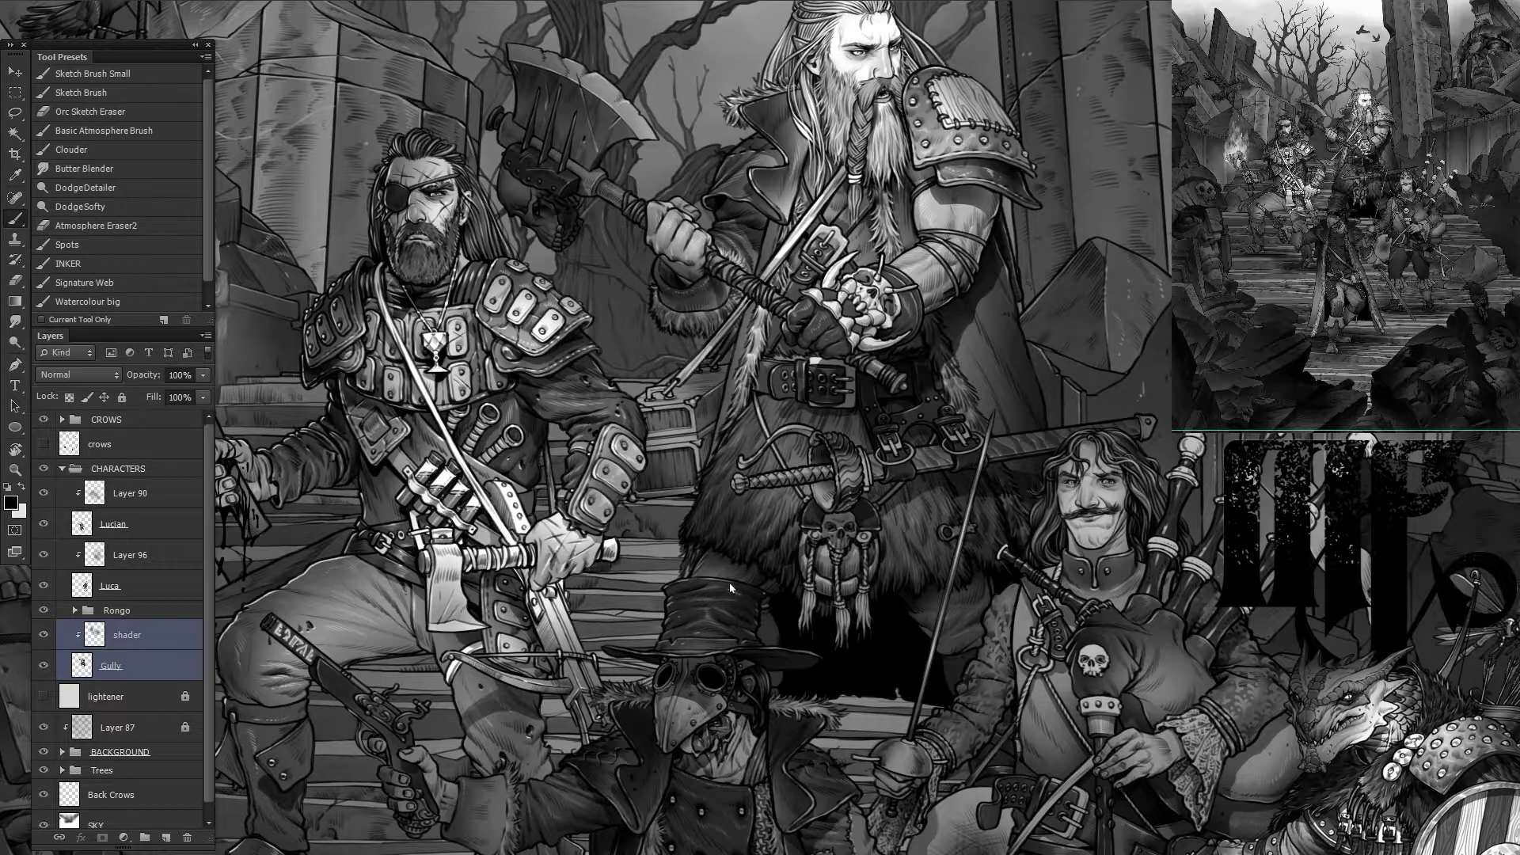
pyautogui.click(689, 586)
pyautogui.press('Return')
pyautogui.press('v')
pyautogui.moveTo(772, 461); pyautogui.dragTo(1028, 580)
# Step: Refine the shadows on Gully's shader layer around the axe skull, crate, sword and fur
pyautogui.click(132, 645)
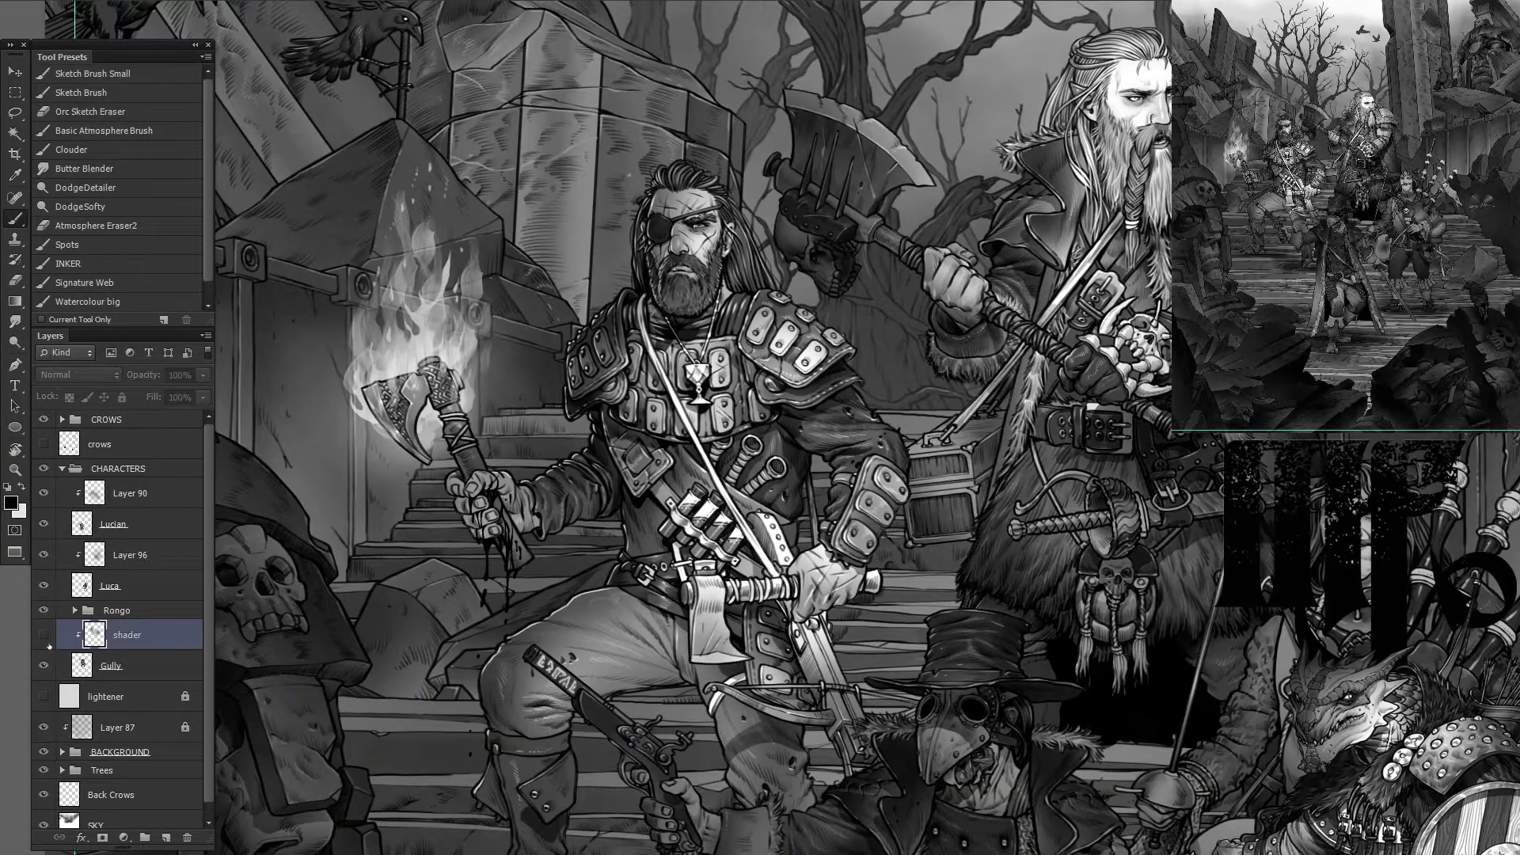
pyautogui.moveTo(867, 531); pyautogui.dragTo(676, 602)
pyautogui.moveTo(633, 238); pyautogui.dragTo(705, 317)
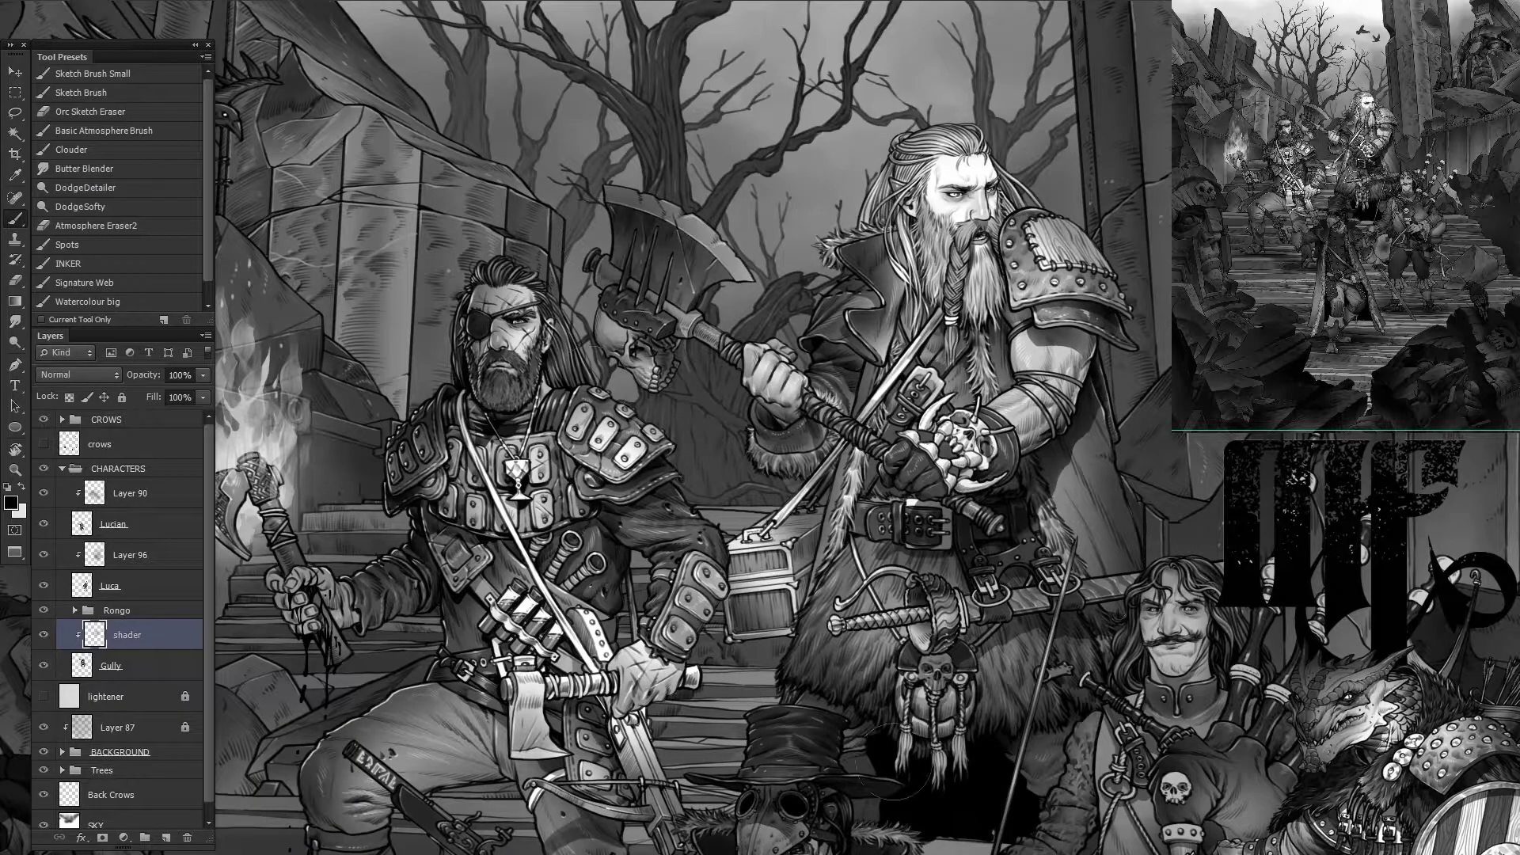
pyautogui.moveTo(1093, 475); pyautogui.dragTo(792, 578)
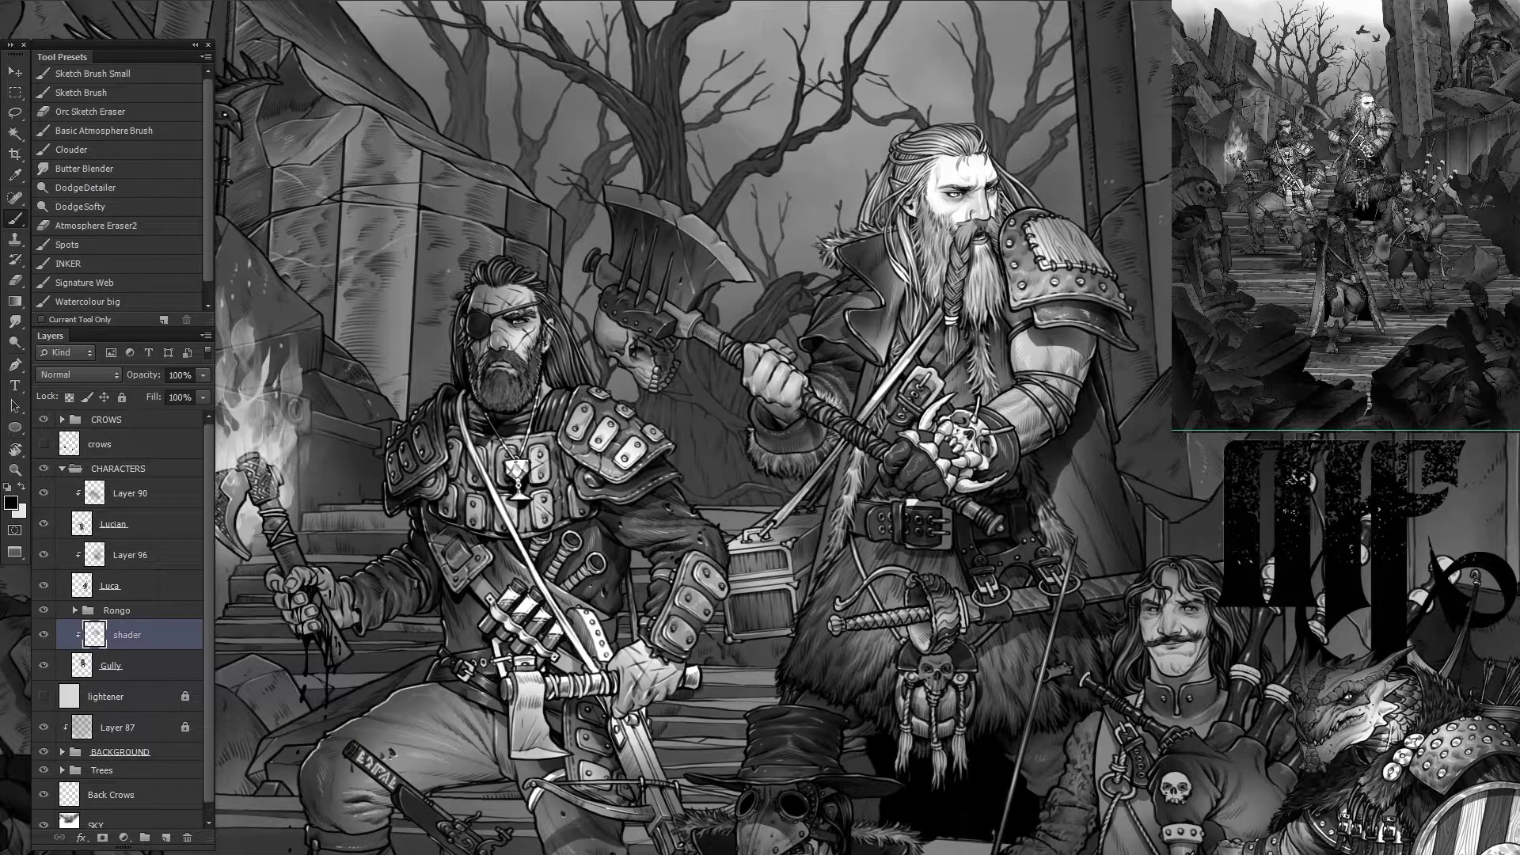
# Step: Darken the steps around the warrior's legs on the Shadow layer of the STAIRS group, and collapse the group
pyautogui.moveTo(507, 317); pyautogui.dragTo(728, 309)
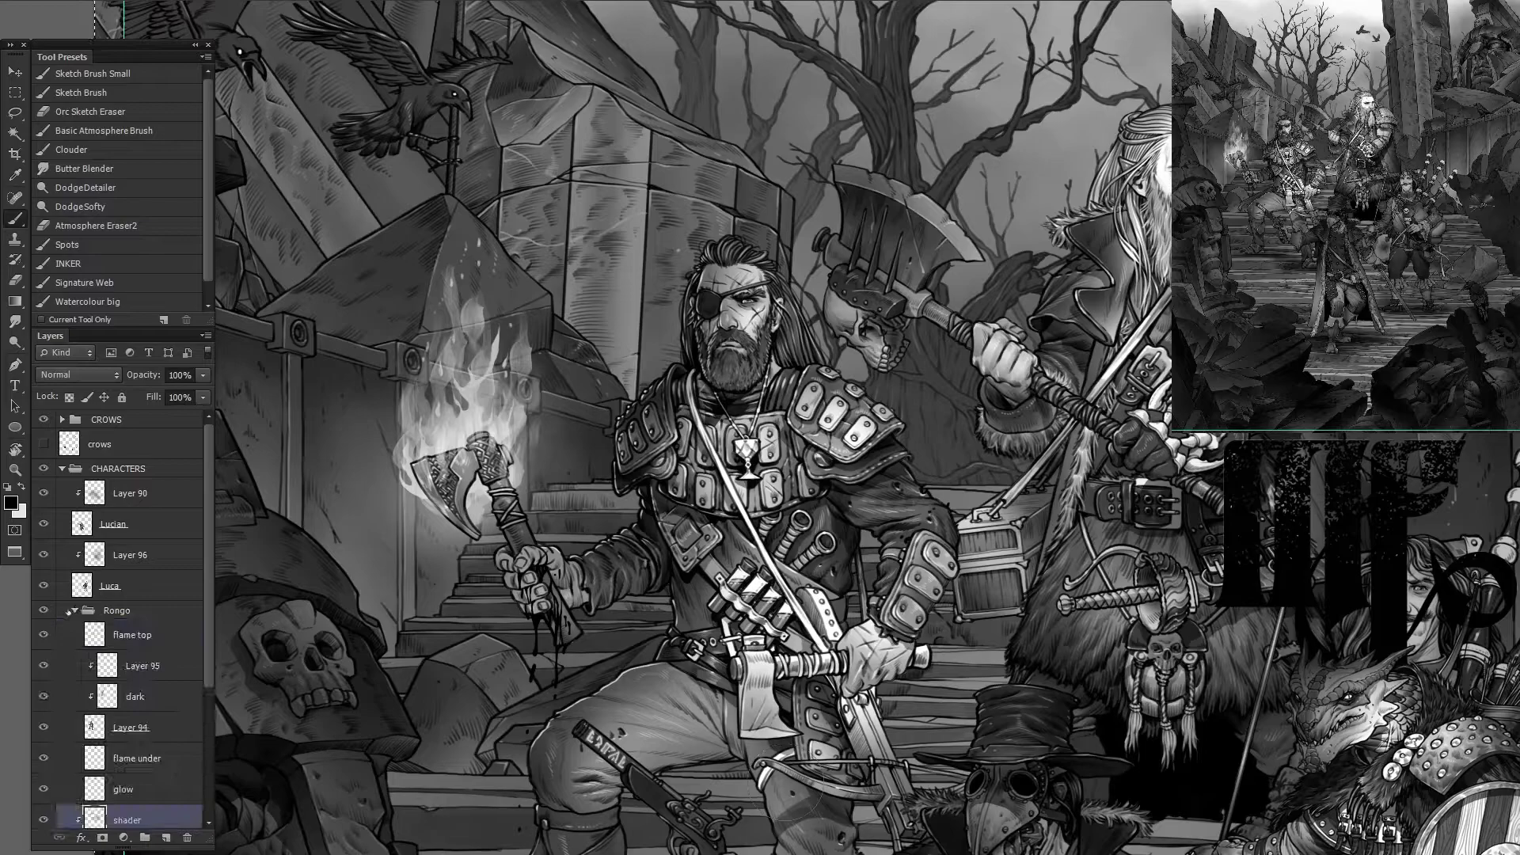
pyautogui.keyDown('ctrl'); pyautogui.click(423, 712); pyautogui.keyUp('ctrl')
pyautogui.moveTo(423, 712); pyautogui.dragTo(218, 380)
pyautogui.moveTo(1029, 514)
pyautogui.mouseDown()
pyautogui.moveTo(911, 594)
pyautogui.moveTo(911, 559)
pyautogui.moveTo(938, 558)
pyautogui.mouseUp()
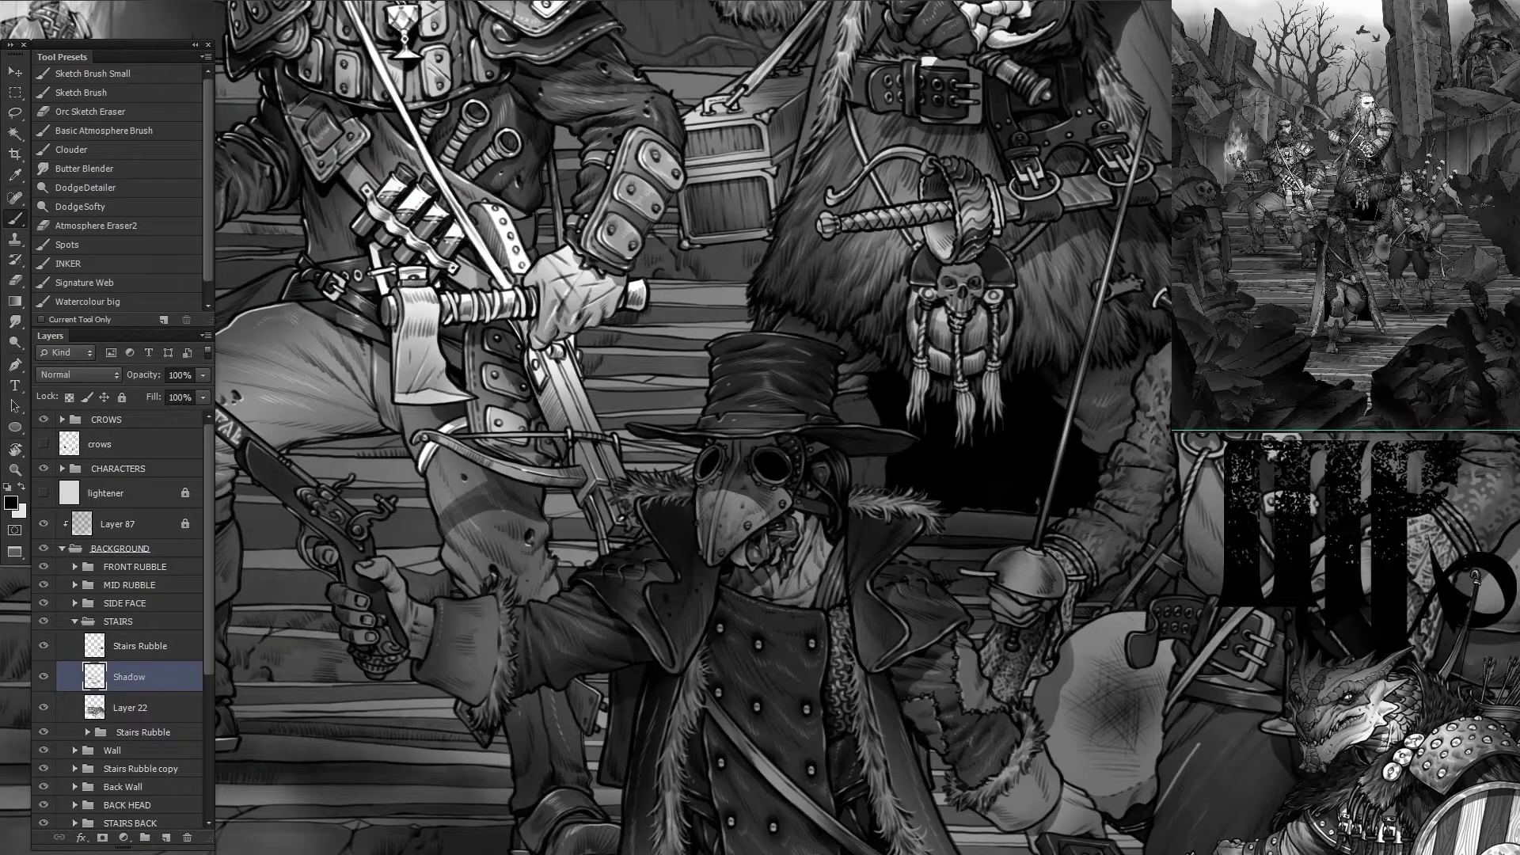
pyautogui.moveTo(1030, 518)
pyautogui.mouseDown()
pyautogui.moveTo(950, 602)
pyautogui.moveTo(862, 546)
pyautogui.mouseUp()
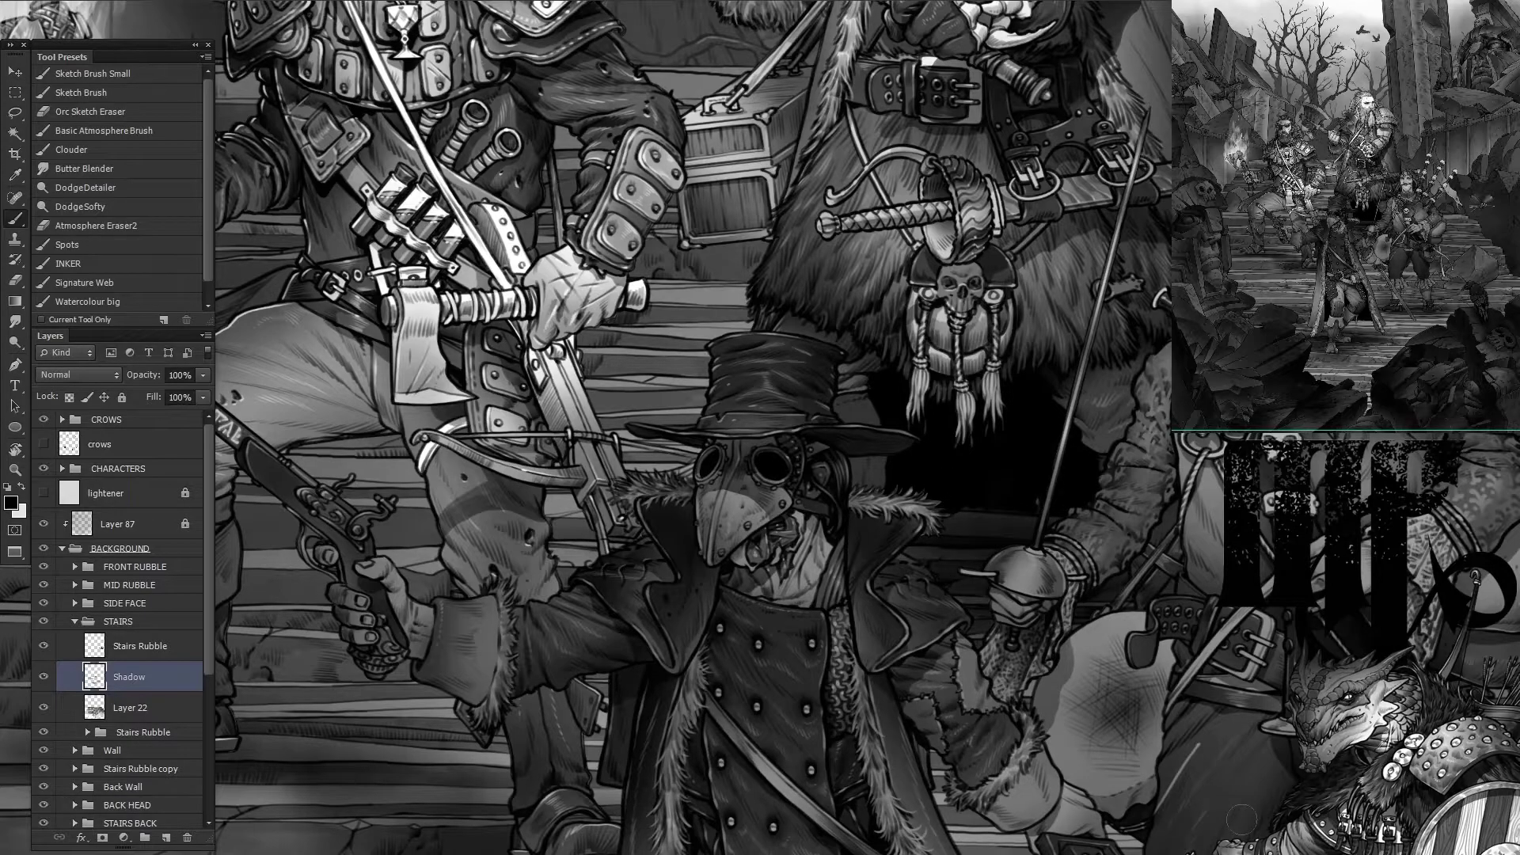
pyautogui.click(75, 622)
# Step: Create a new layer in the BACKGROUND group and move it out, directly above Layer 87
pyautogui.click(158, 549)
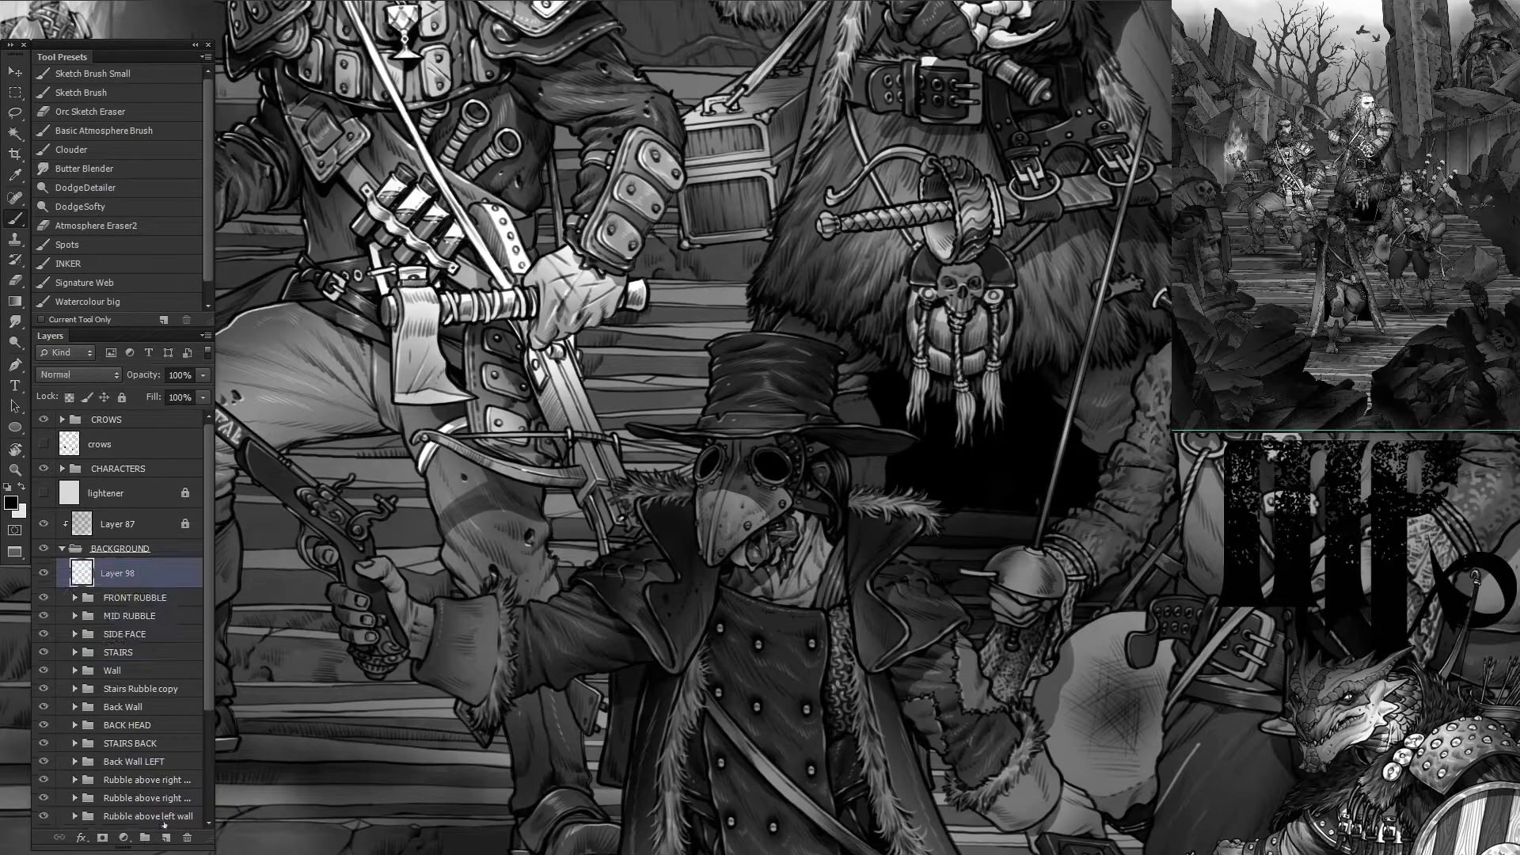
pyautogui.hotkey('ctrl', 'shift', 'alt', 'n')
pyautogui.scroll(-2, 805, 450)
pyautogui.moveTo(117, 814); pyautogui.dragTo(108, 433)
# Step: Brush light mist over the stairs behind the characters on the new layer and rename it Fog
pyautogui.press('x')
pyautogui.moveTo(666, 530); pyautogui.dragTo(784, 467)
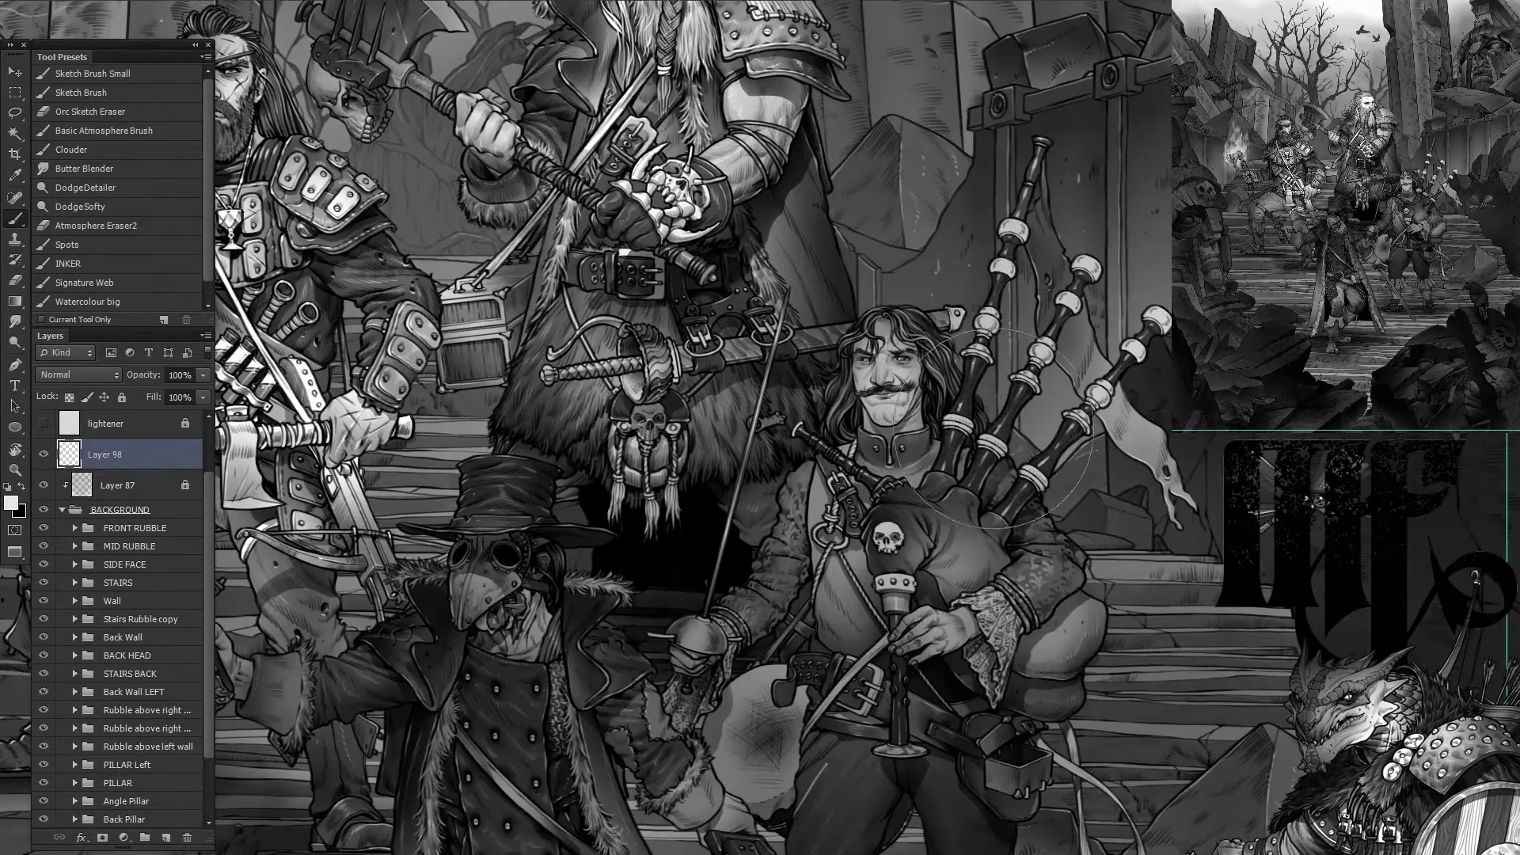
pyautogui.moveTo(637, 690); pyautogui.dragTo(1104, 709)
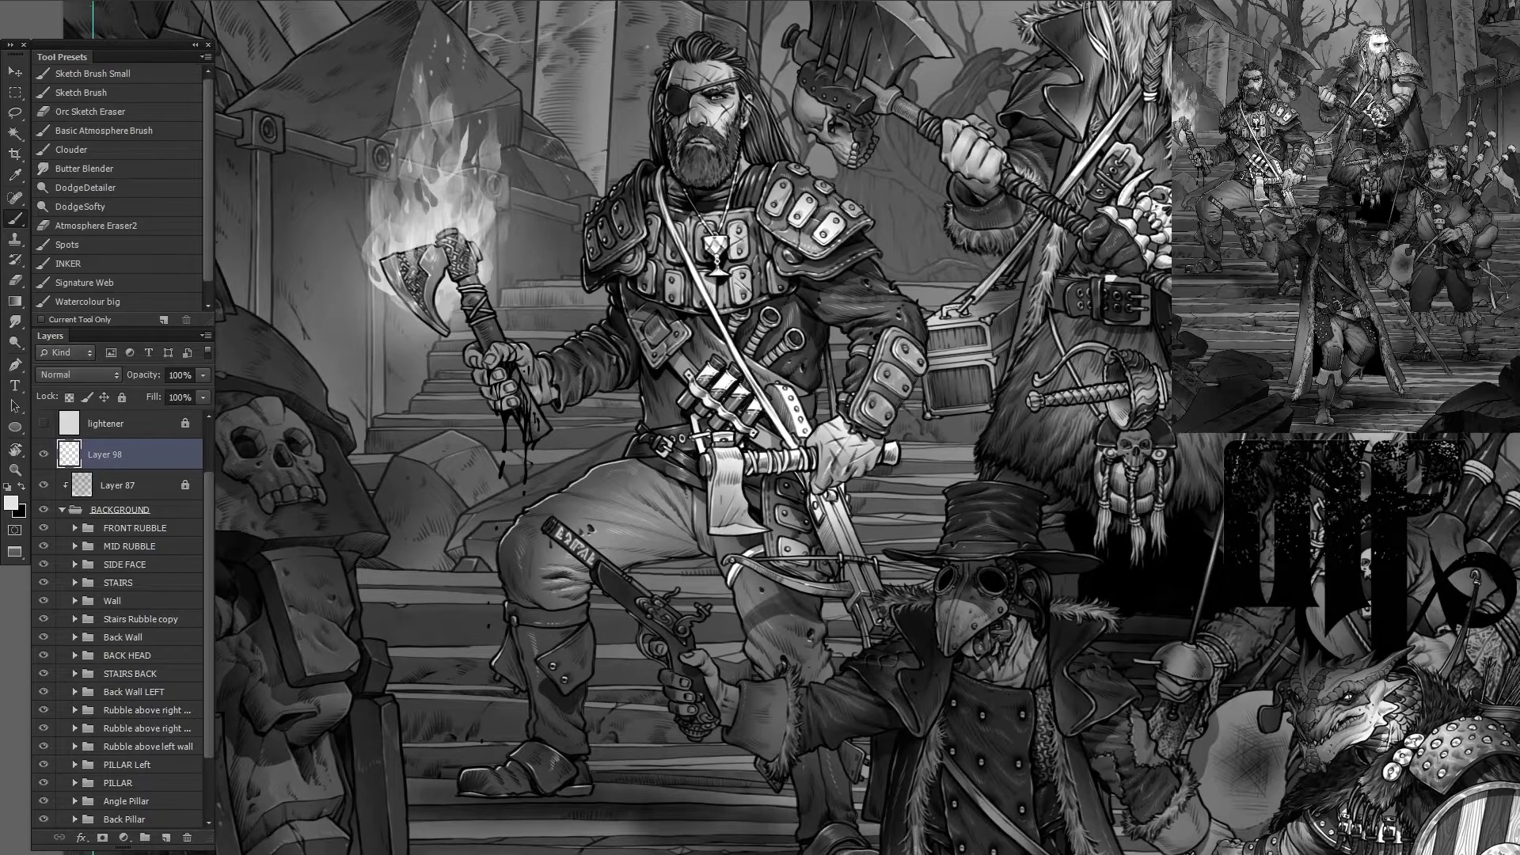
pyautogui.doubleClick(105, 454)
pyautogui.write('Fo')
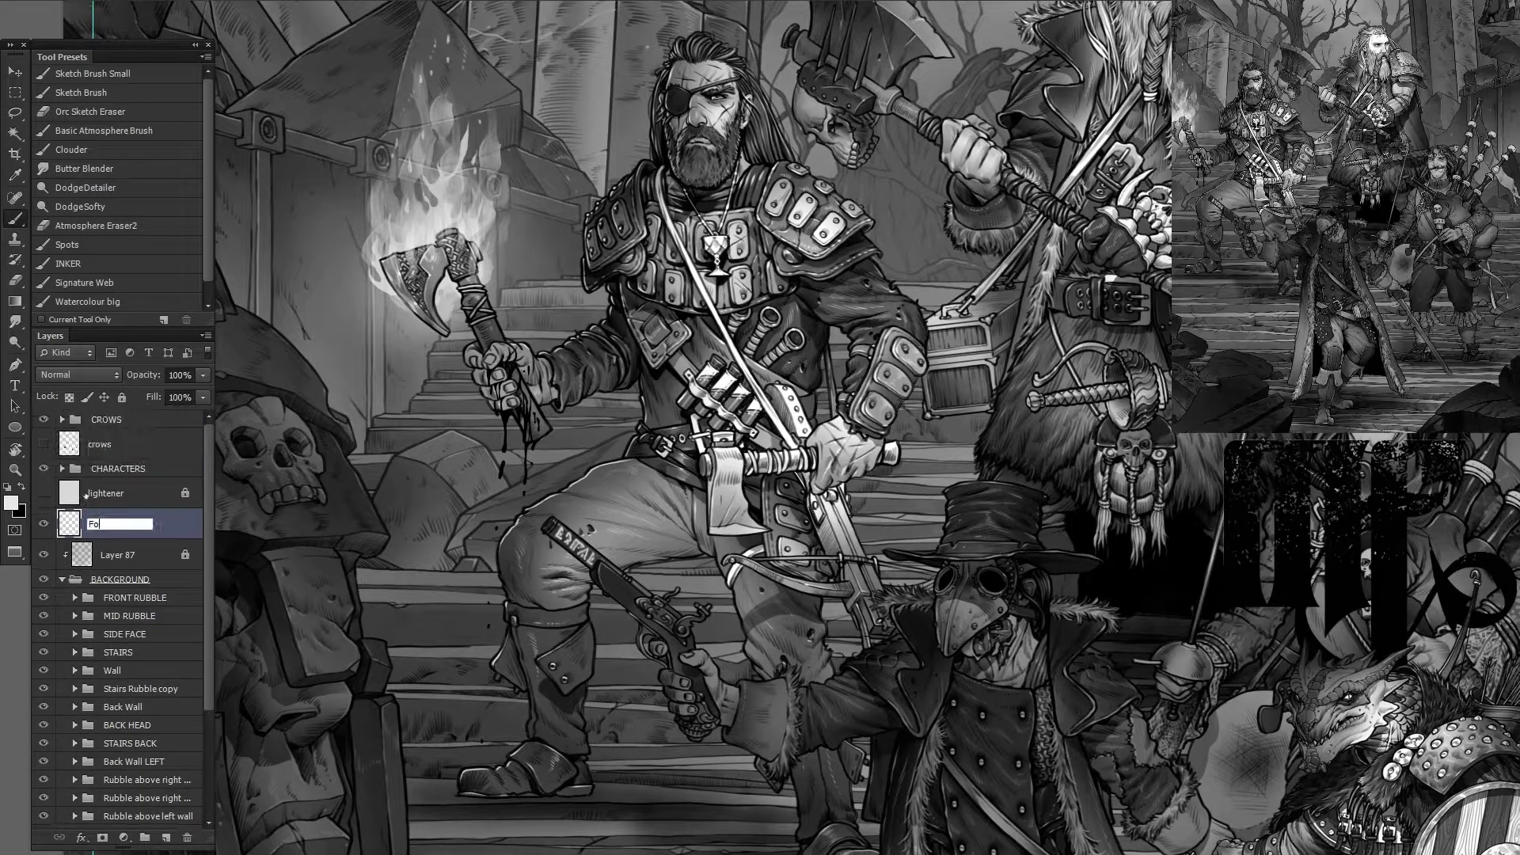
# Step: Set Luca's clipped Layer 96 in the CHARACTERS group to Multiply and brush shading onto the figure with a smaller brush
pyautogui.click(62, 468)
pyautogui.scroll(-1, 119, 554)
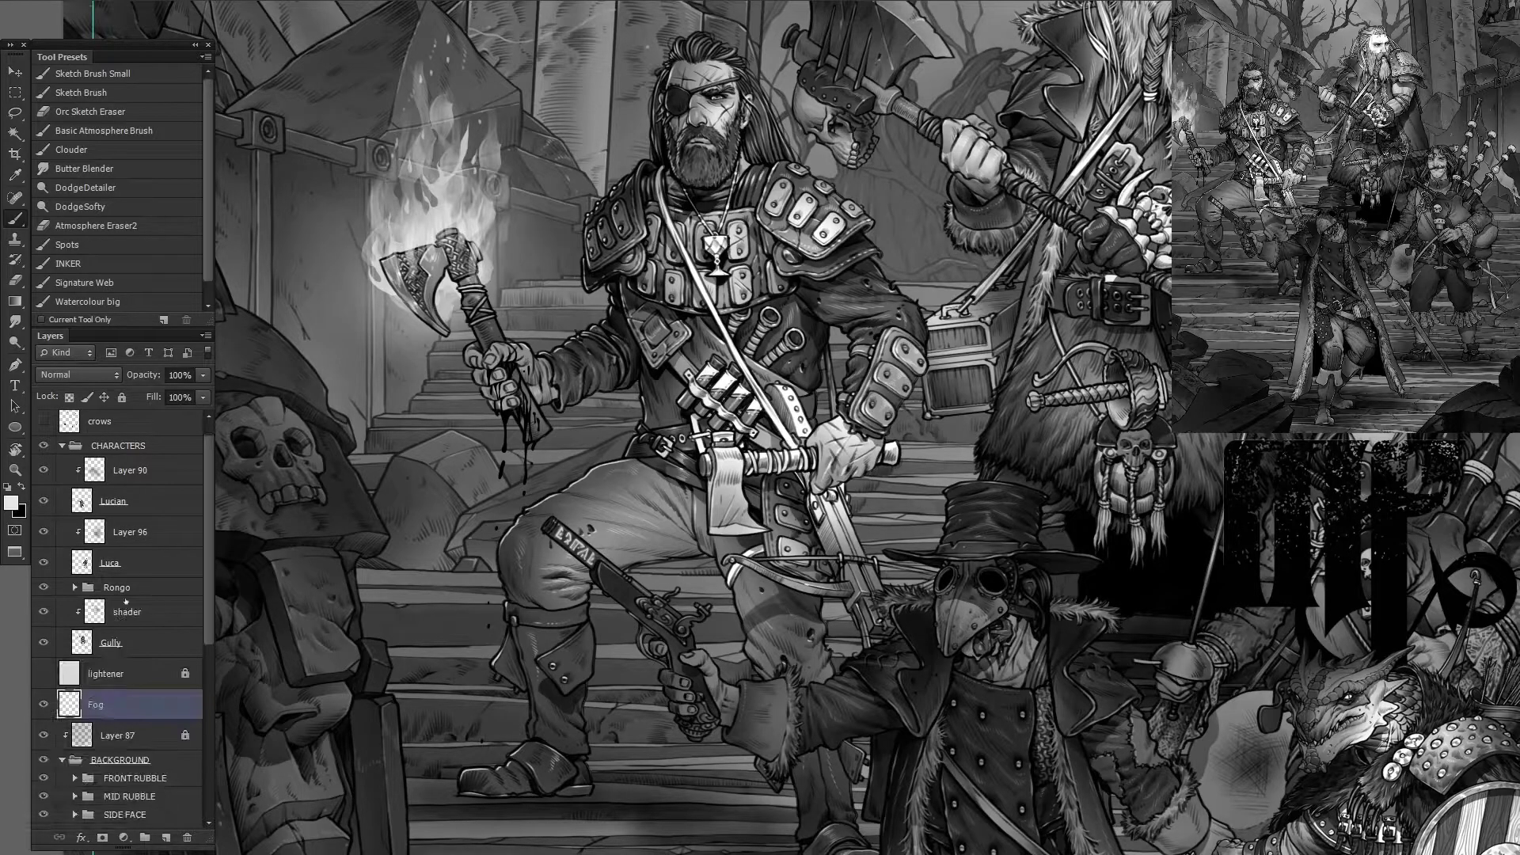
pyautogui.click(119, 532)
pyautogui.moveTo(1183, 693); pyautogui.dragTo(903, 542)
pyautogui.hotkey('shift', 'alt', 'm')
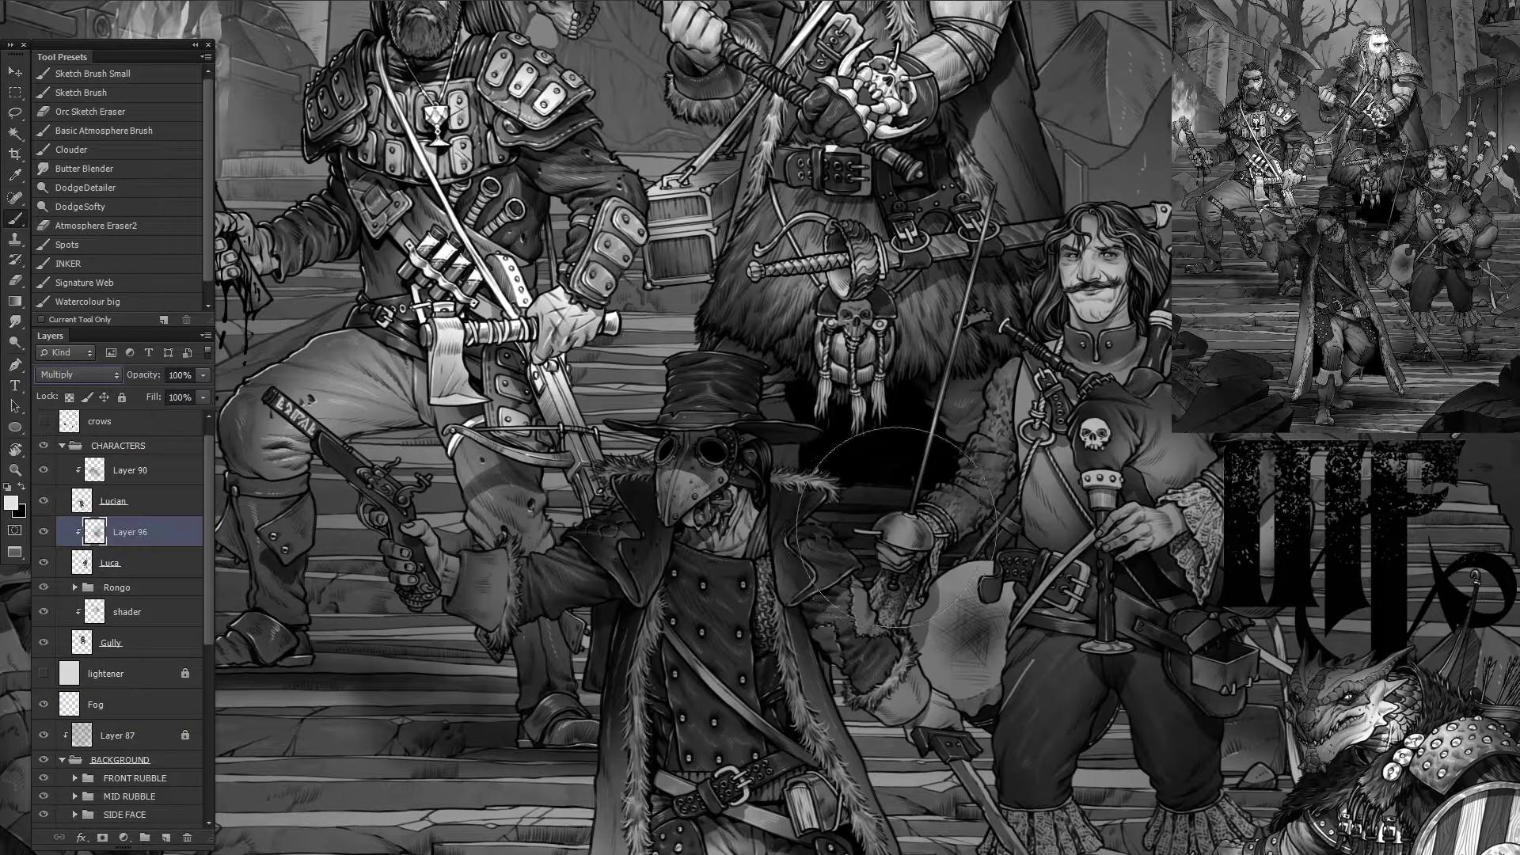
pyautogui.press('[')
pyautogui.press('[')
pyautogui.press('[')
pyautogui.press('[')
pyautogui.press('[')
pyautogui.press('[')
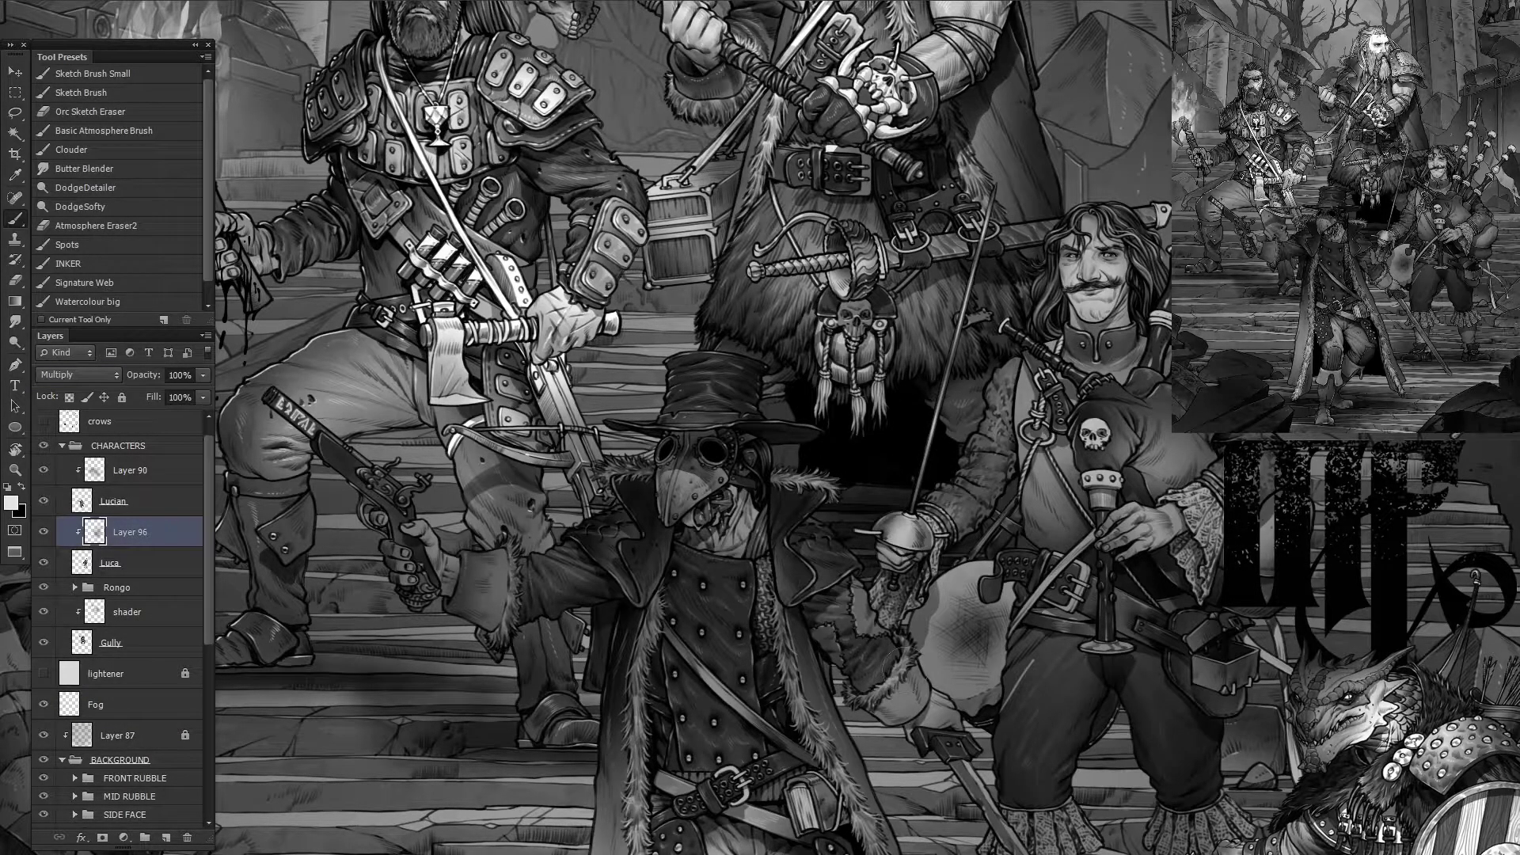
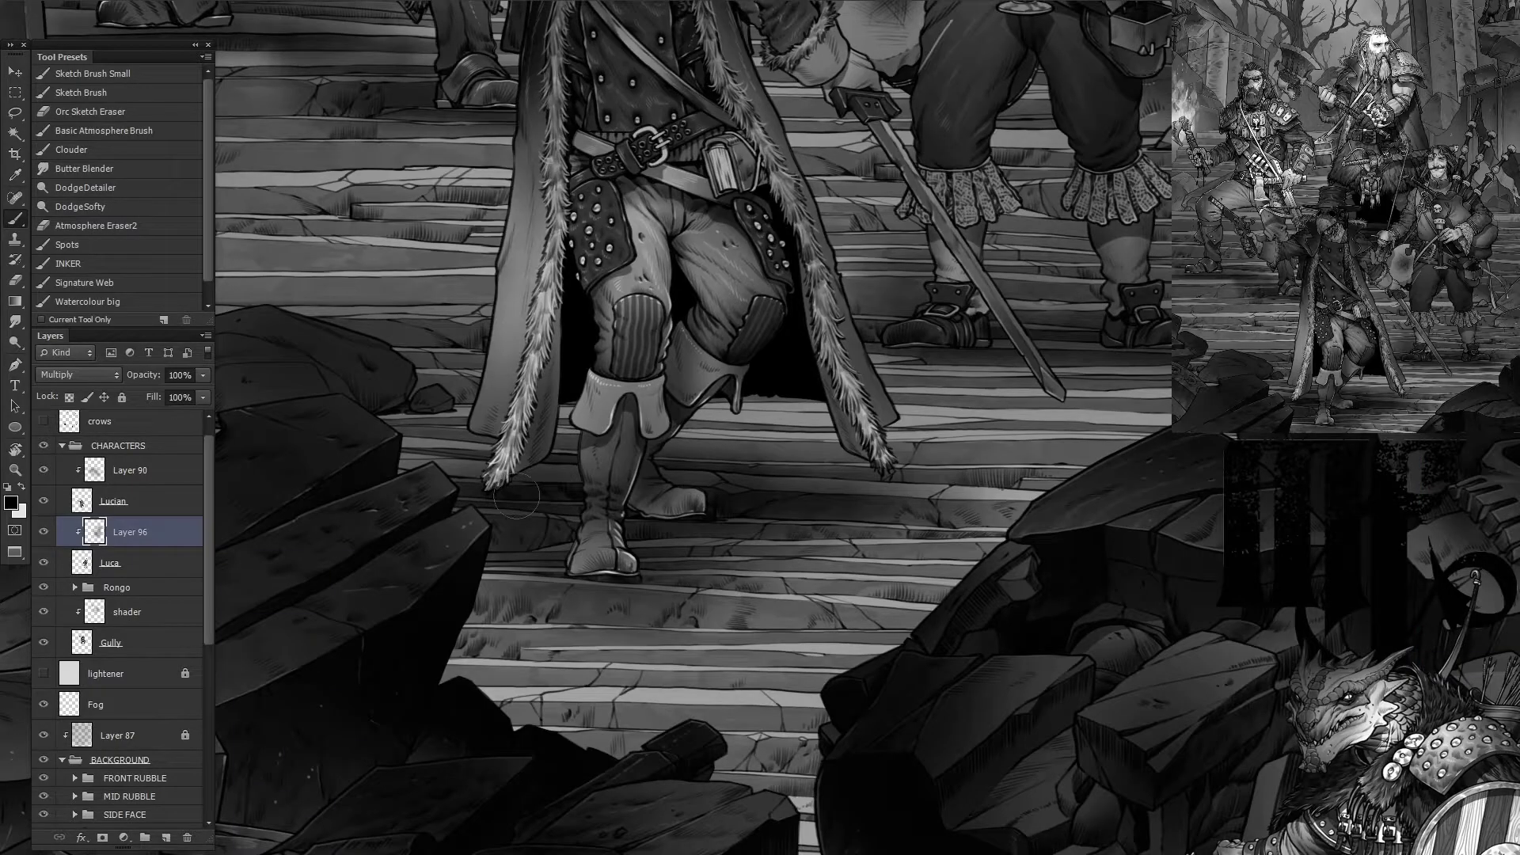
# Step: Duplicate the Stairs Rubble copy layer in the STAIRS group and move the duplicate above the CHARACTERS group
pyautogui.scroll(-4, 66, 626)
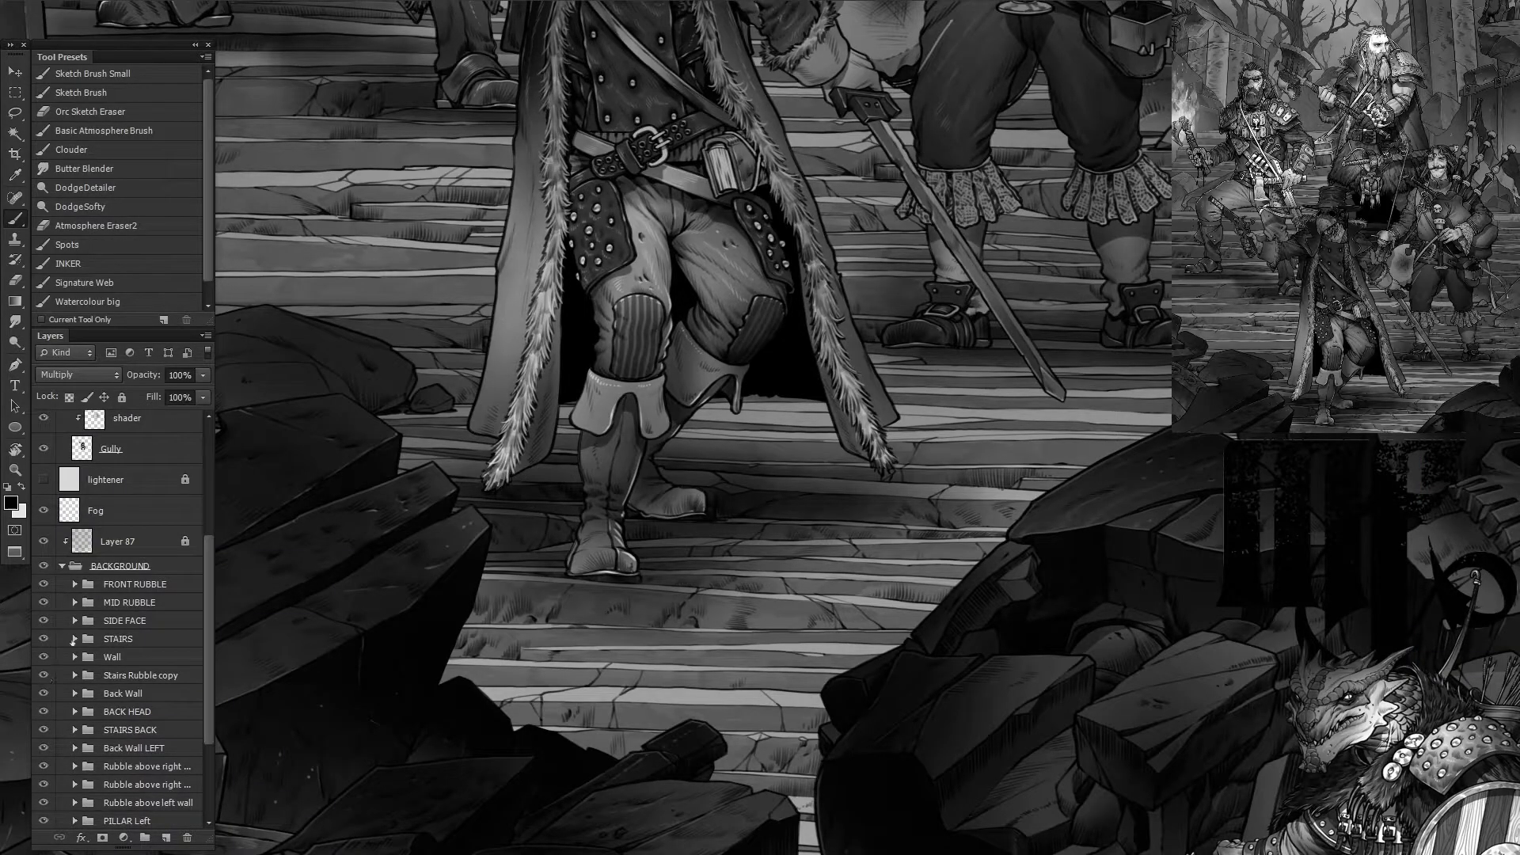
pyautogui.click(73, 639)
pyautogui.rightClick(134, 664)
pyautogui.click(255, 302)
pyautogui.press('Return')
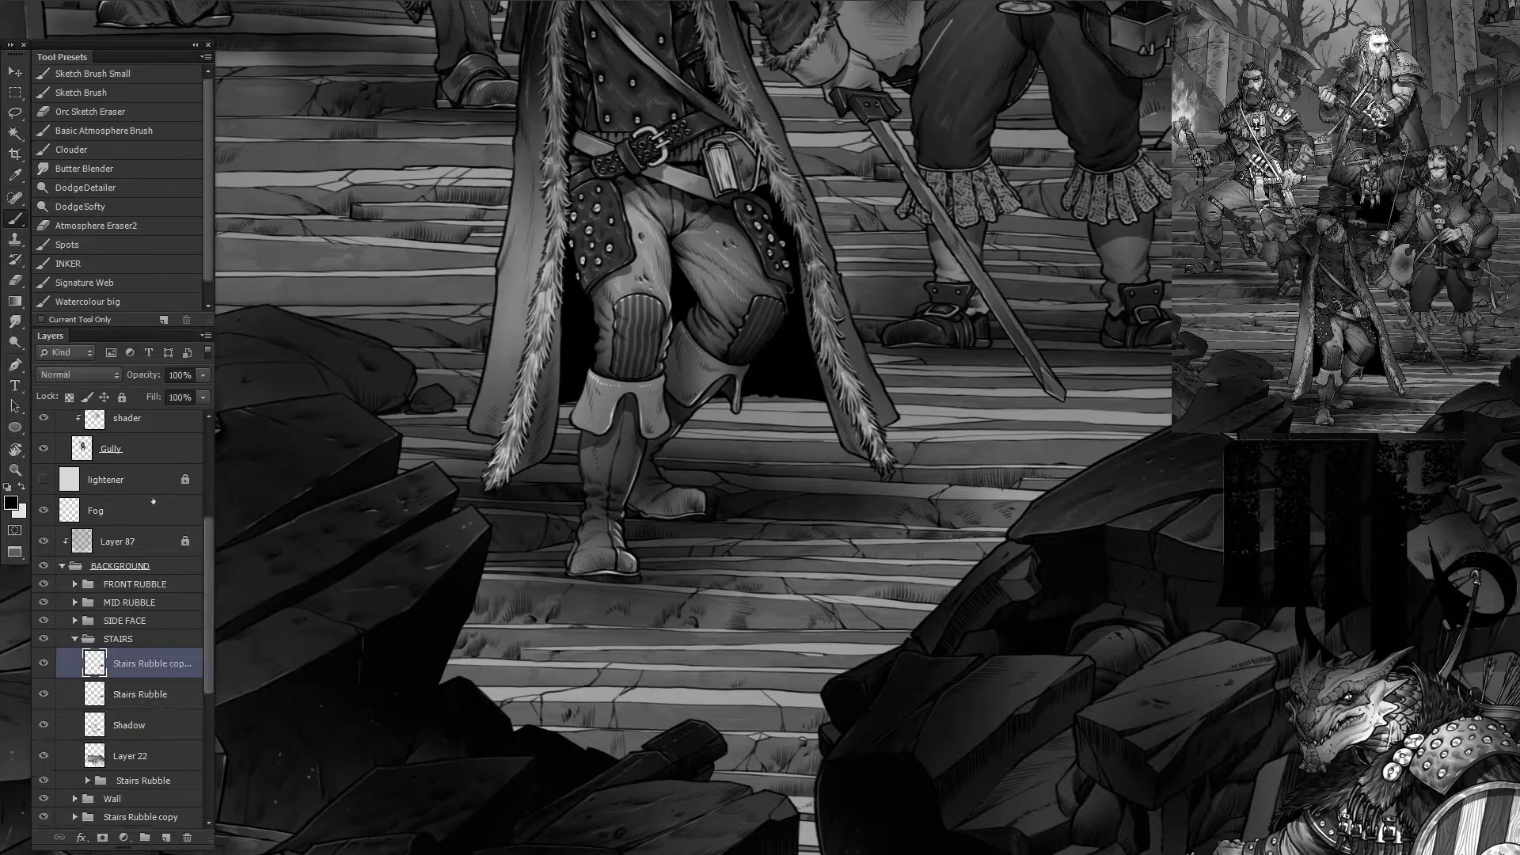
pyautogui.moveTo(139, 663); pyautogui.dragTo(143, 473)
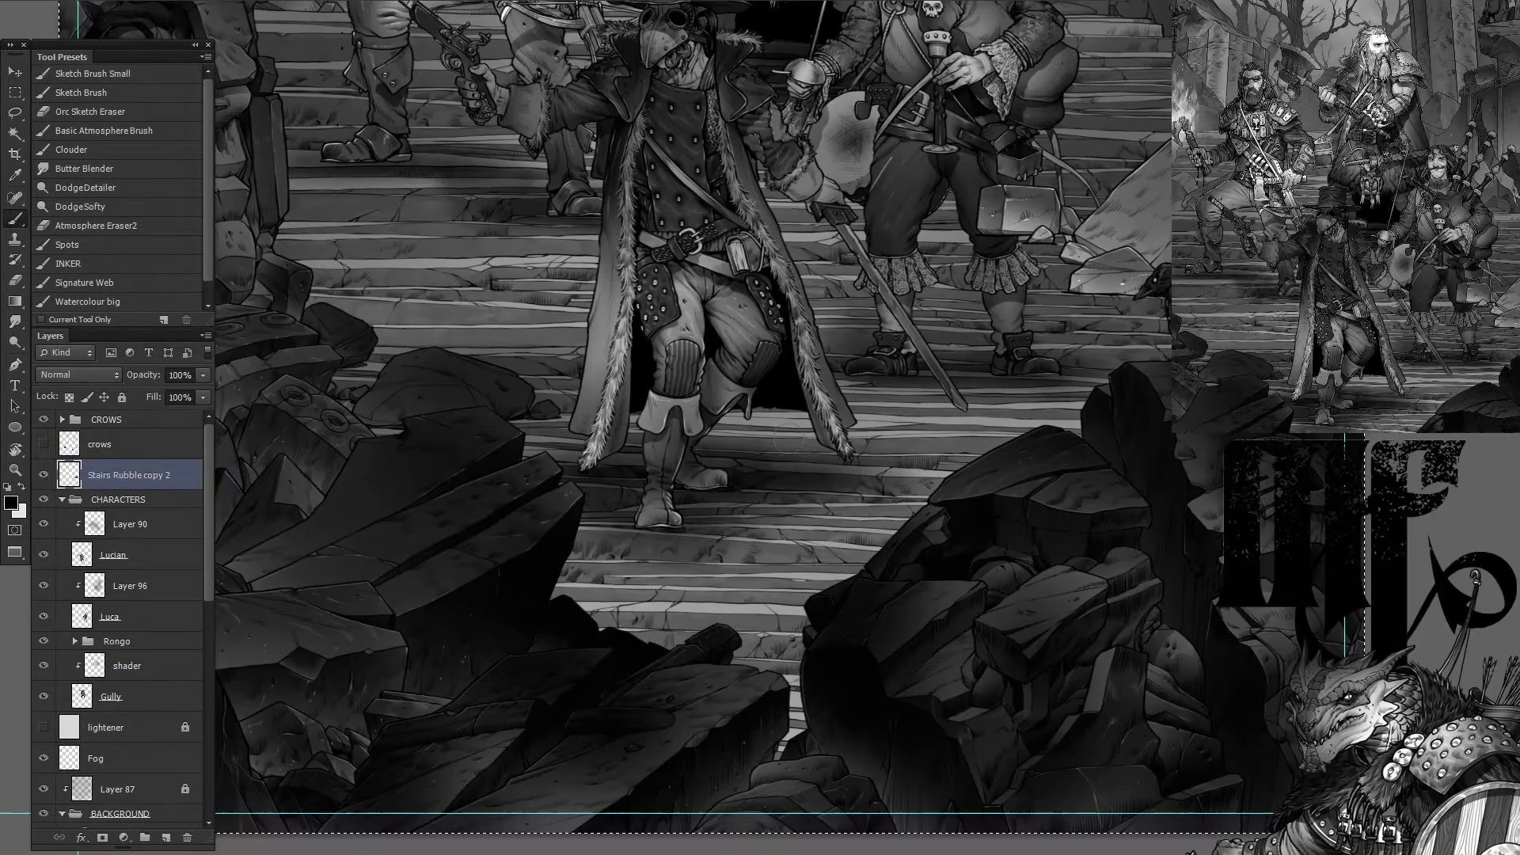
# Step: Try placing the duplicated stair rubble in front of the characters, and delete that layer
pyautogui.moveTo(1029, 222); pyautogui.dragTo(825, 519)
pyautogui.hotkey('ctrl', '-')
pyautogui.hotkey('ctrl', '-')
pyautogui.press('Return')
pyautogui.scroll(5, 807, 507)
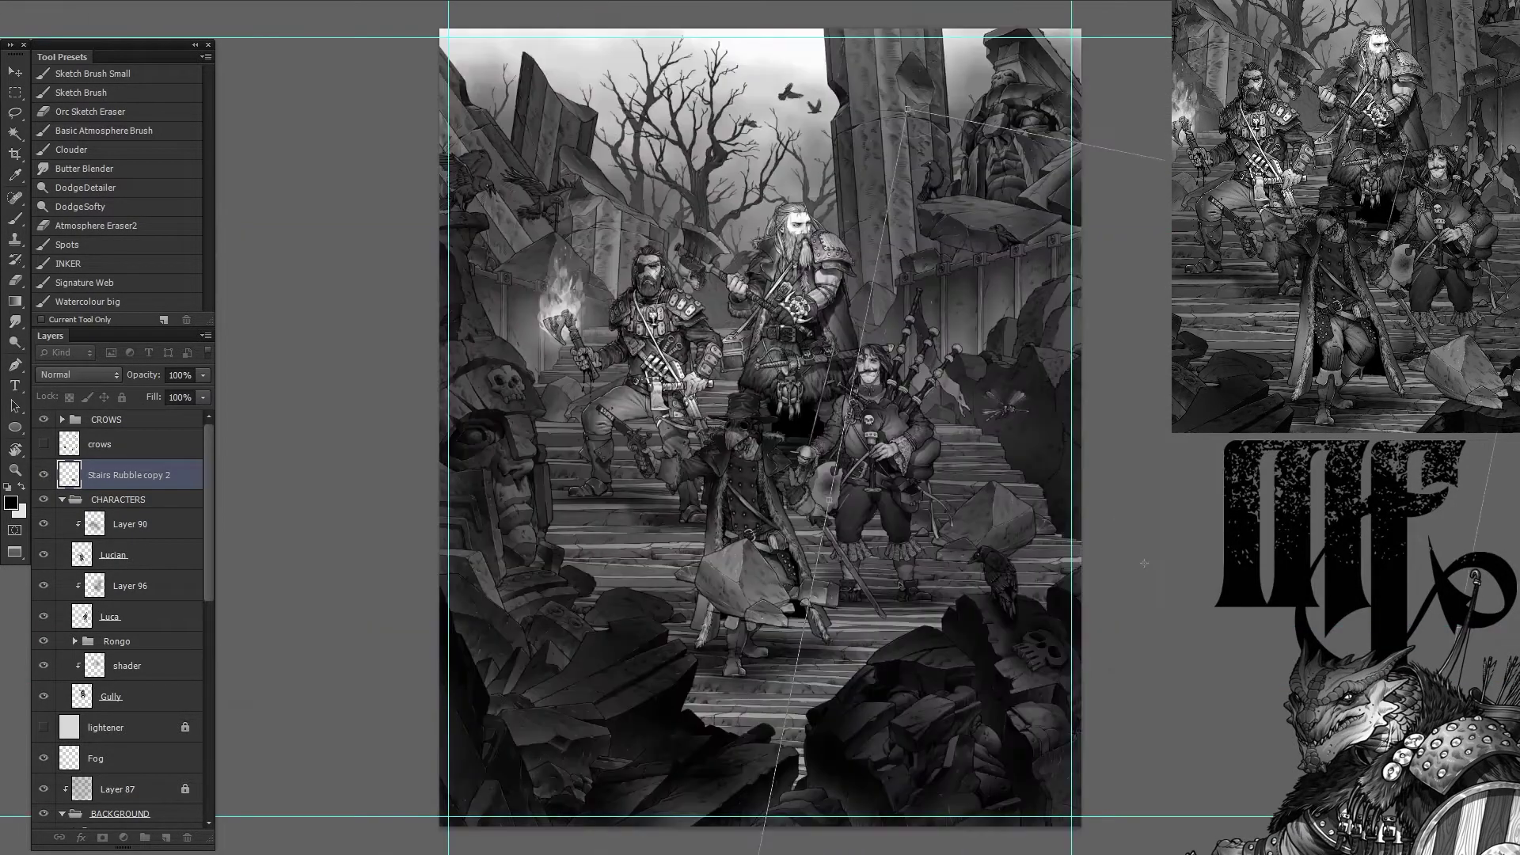
pyautogui.press('Delete')
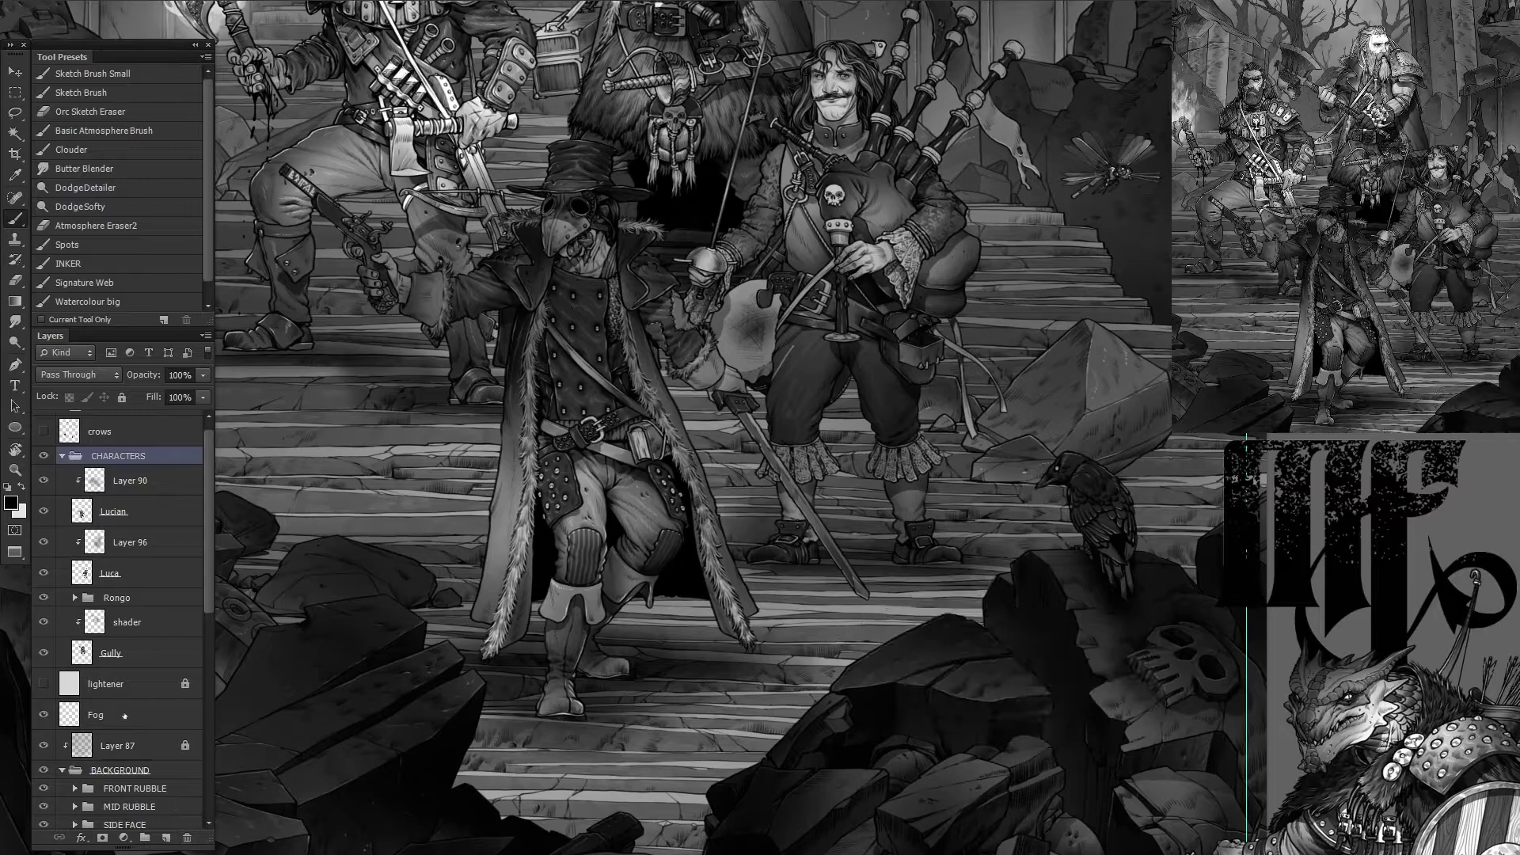
# Step: Select the Luca layer together with Layer 96 and adjust the figure's position on the stairs
pyautogui.click(109, 573)
pyautogui.keyDown('shift'); pyautogui.click(130, 542); pyautogui.keyUp('shift')
pyautogui.scroll(2, 813, 416)
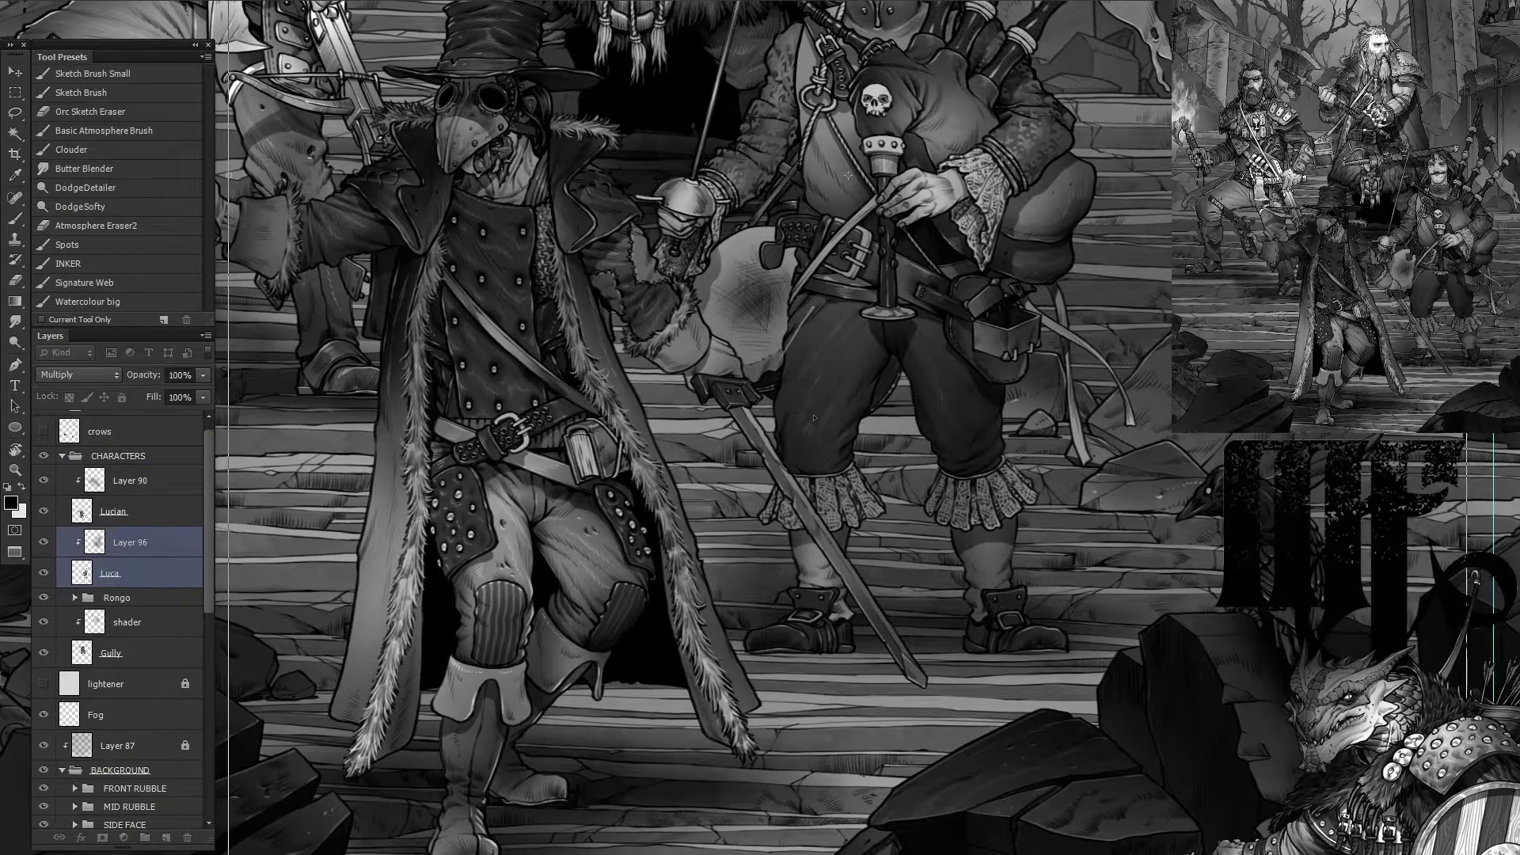
pyautogui.scroll(1, 813, 417)
pyautogui.moveTo(724, 682); pyautogui.dragTo(795, 762)
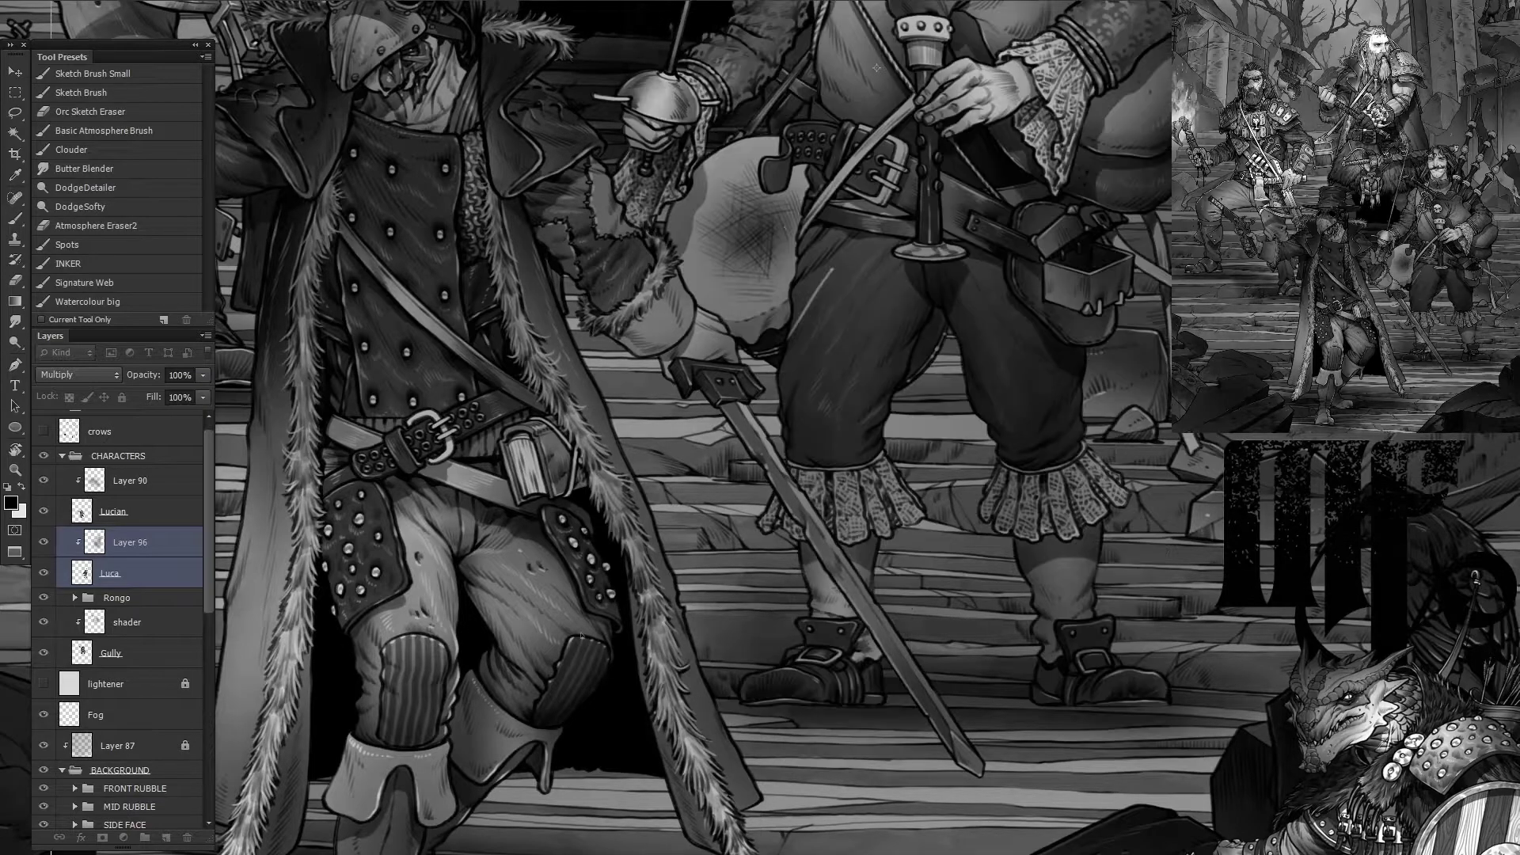
# Step: On the Luca layer, lasso the lower leg behind the sword and warp its shoe to sit on the step
pyautogui.press('b')
pyautogui.hotkey('alt', '[')
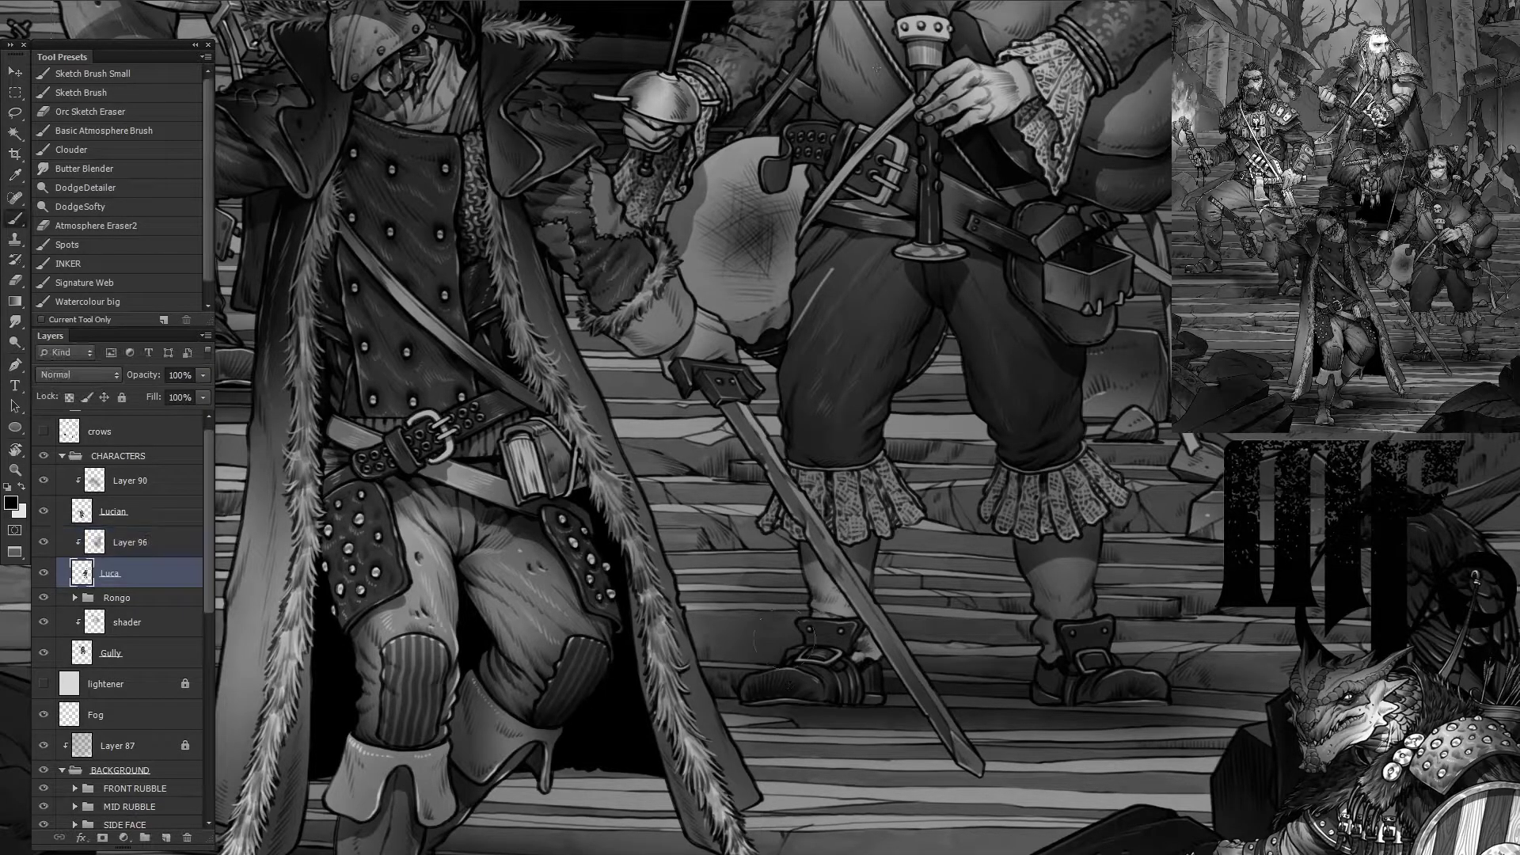
pyautogui.moveTo(768, 638); pyautogui.dragTo(603, 558)
pyautogui.moveTo(814, 393); pyautogui.dragTo(768, 601)
pyautogui.hotkey('ctrl', '+')
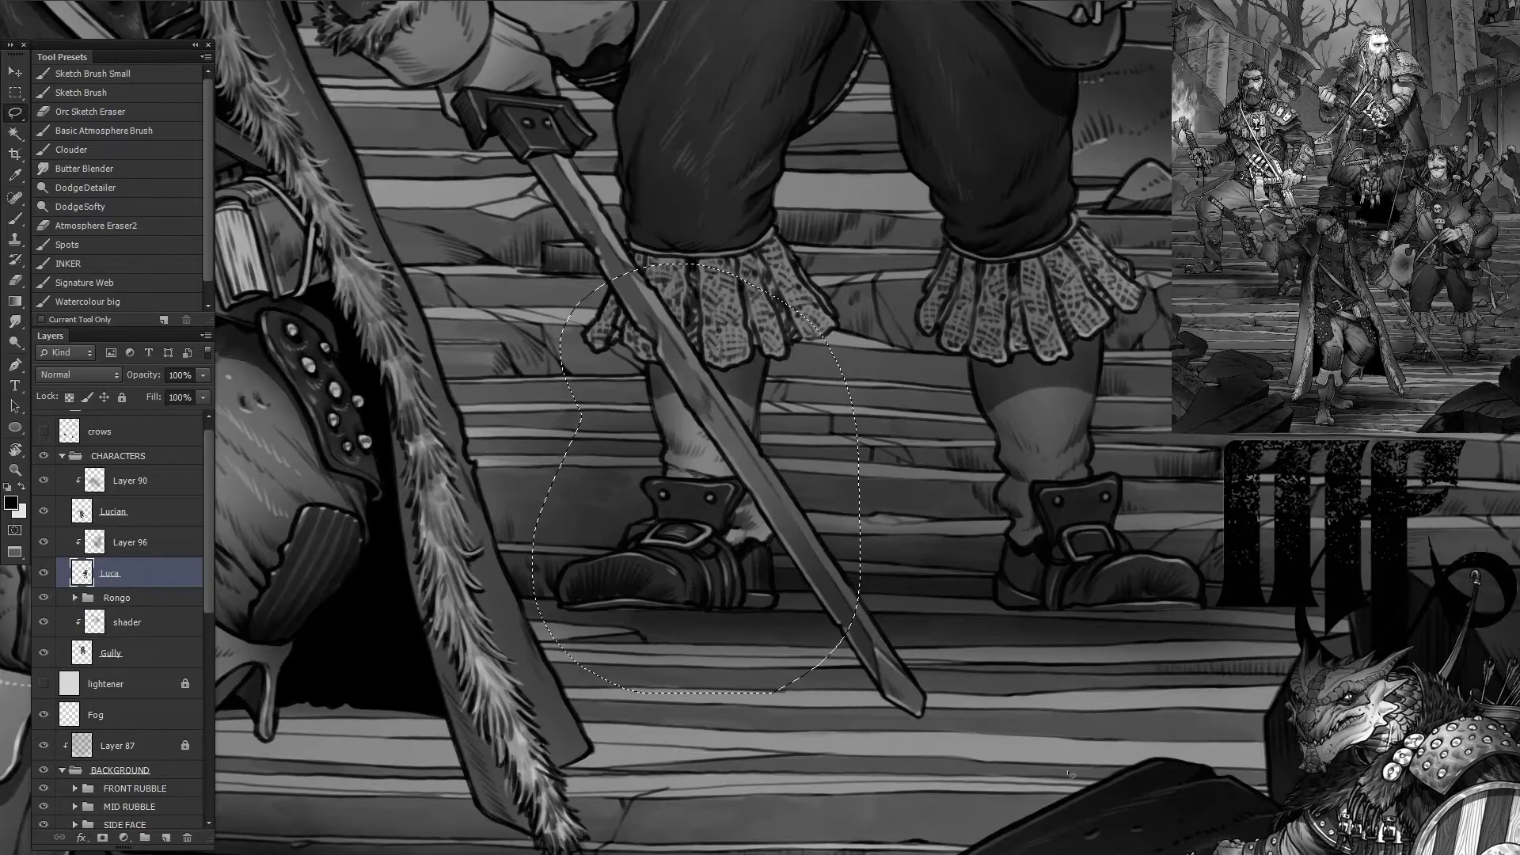
pyautogui.rightClick(695, 570)
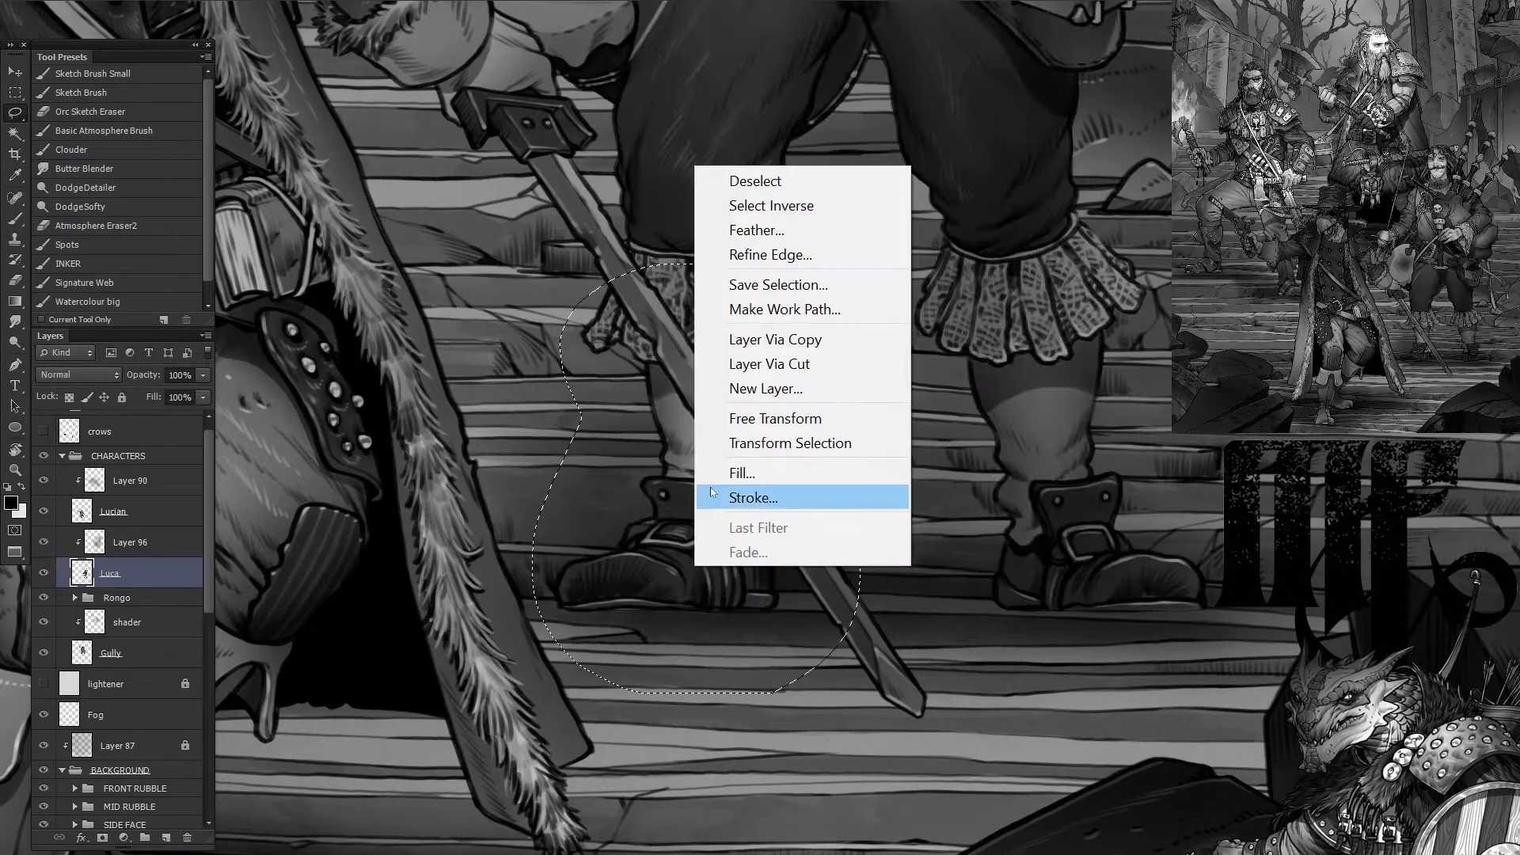
pyautogui.click(775, 418)
pyautogui.rightClick(595, 579)
pyautogui.click(679, 740)
pyautogui.moveTo(649, 588); pyautogui.dragTo(652, 616)
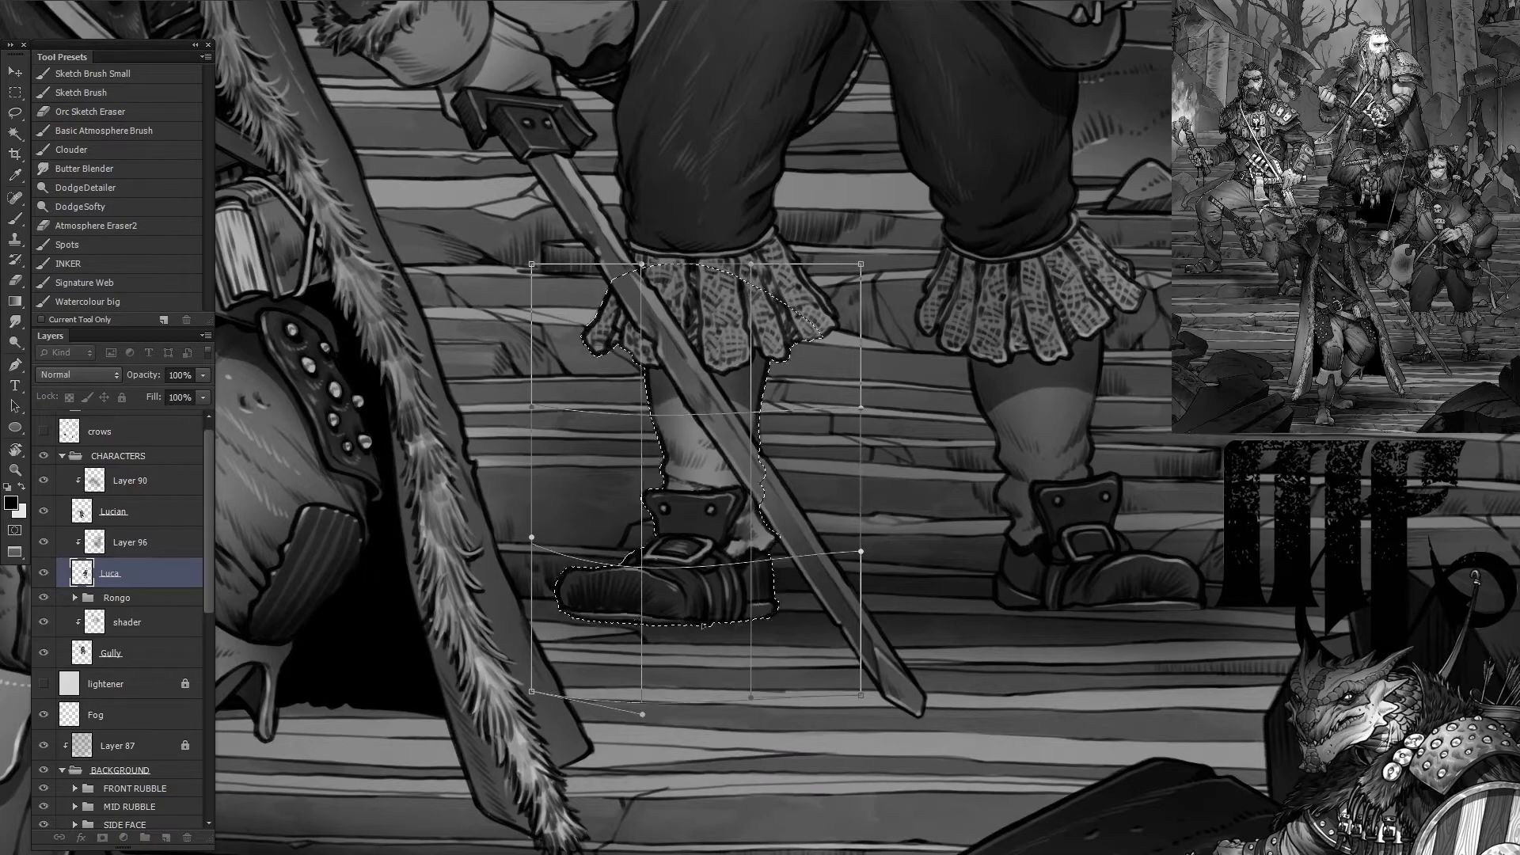
pyautogui.press('Return')
pyautogui.hotkey('ctrl', 'd')
# Step: Lasso Luca's other lower leg and warp its shoe slightly downward to match the step
pyautogui.moveTo(1034, 675); pyautogui.dragTo(1029, 678)
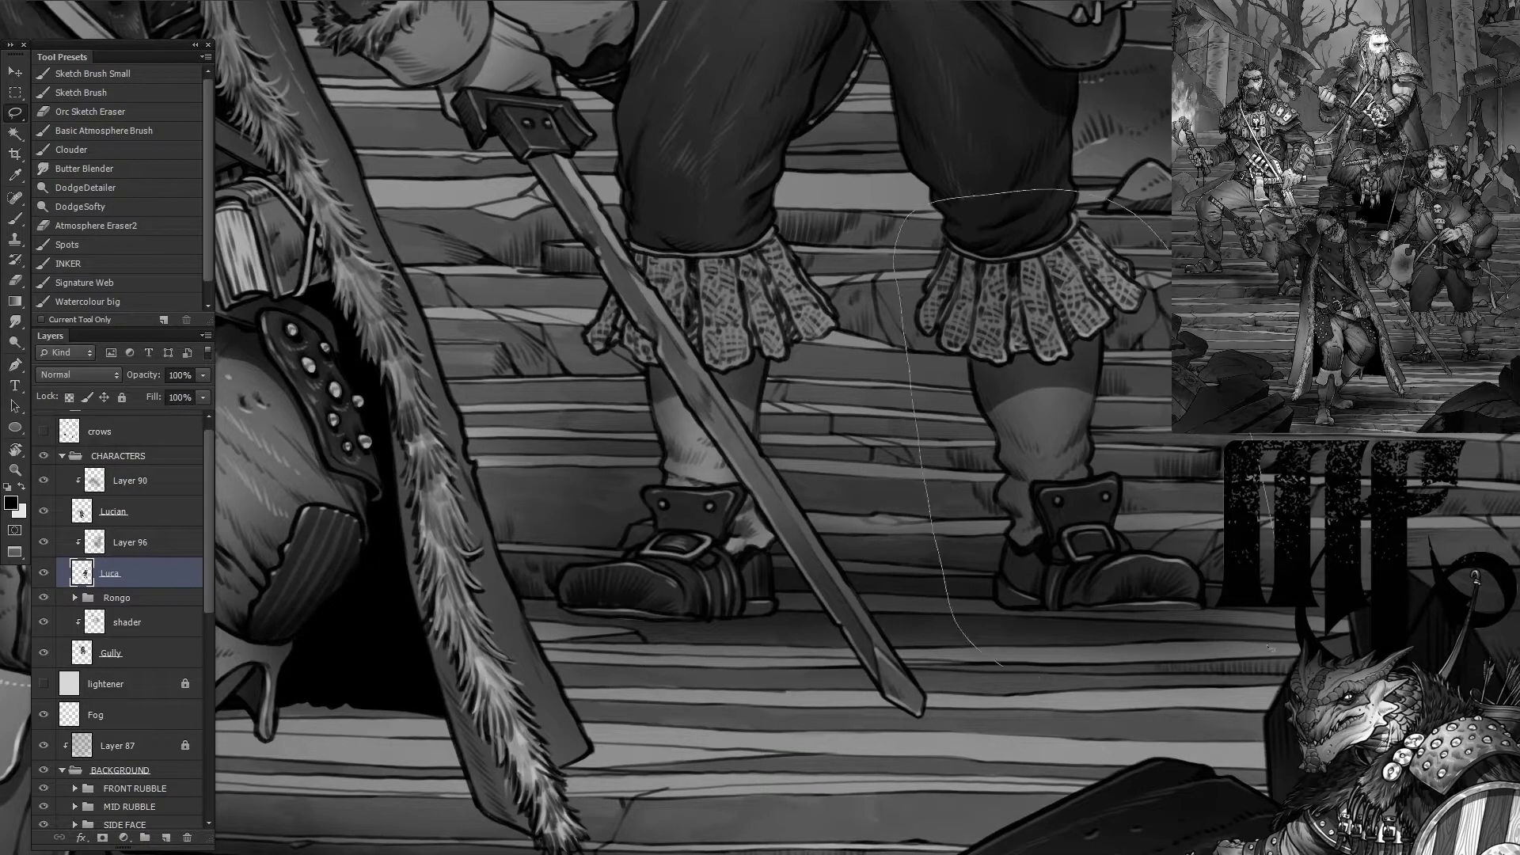
pyautogui.hotkey('ctrl', 't')
pyautogui.rightClick(1057, 184)
pyautogui.click(1085, 341)
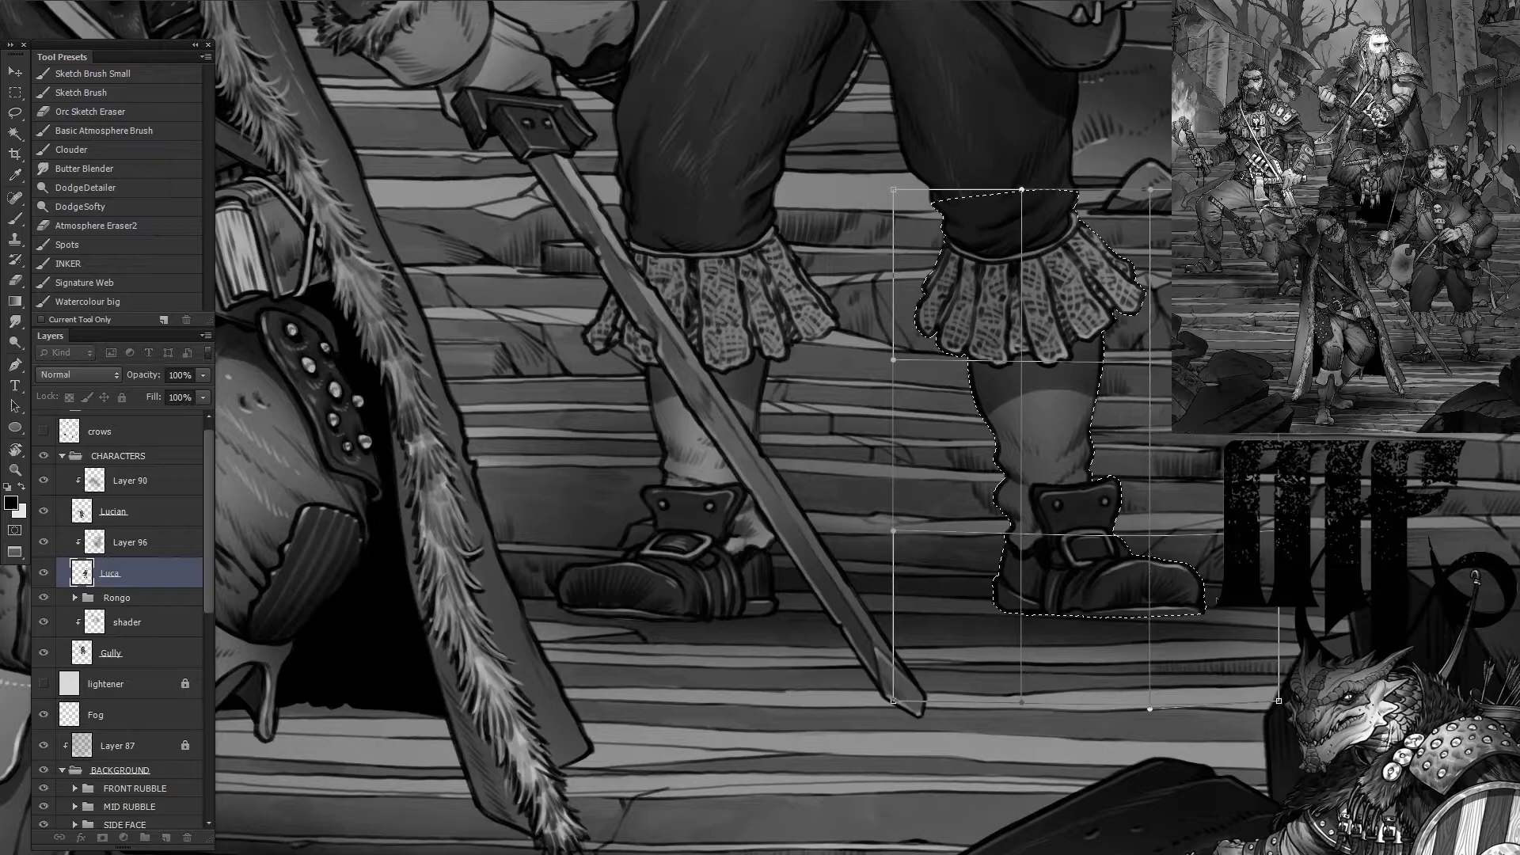
pyautogui.moveTo(1149, 700); pyautogui.dragTo(1145, 726)
pyautogui.press('Return')
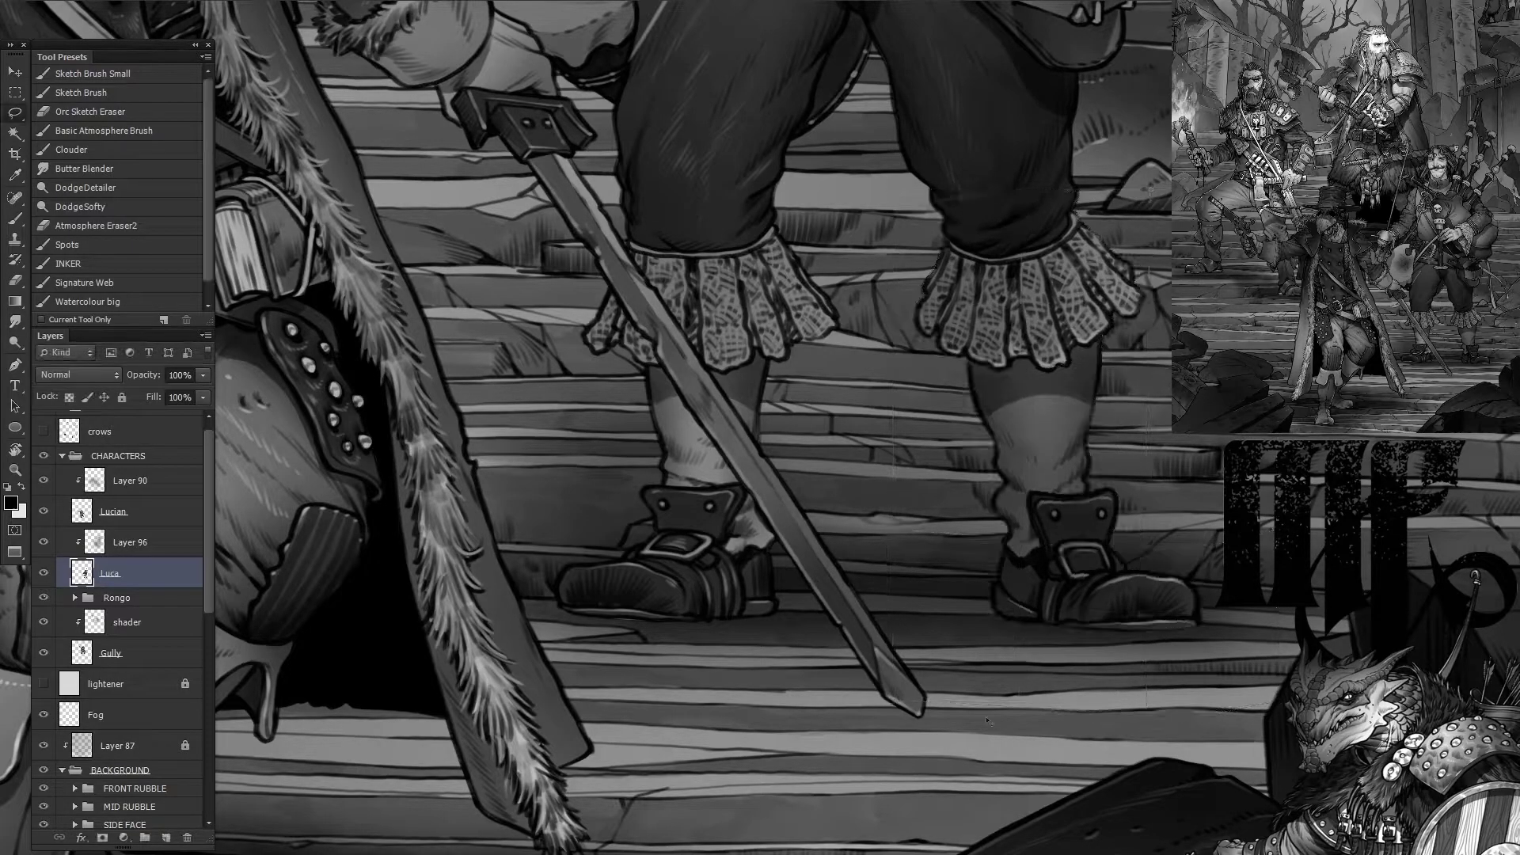
# Step: Select Luca's lower leg behind the sword again and refine the warp of its shoe and sole
pyautogui.scroll(5, 838, 478)
pyautogui.scroll(-4, 794, 685)
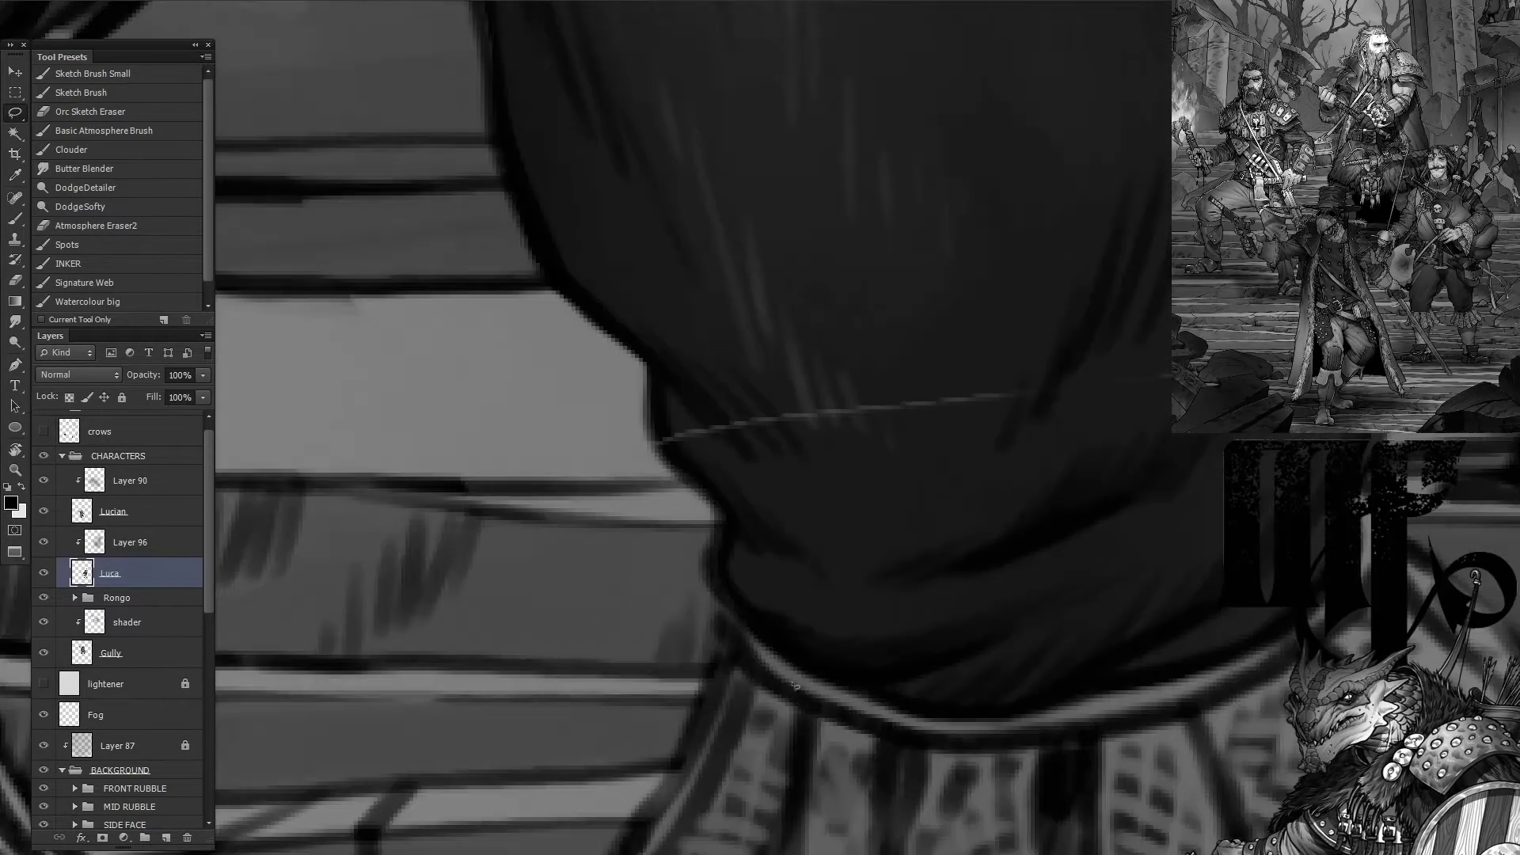
pyautogui.scroll(4, 795, 578)
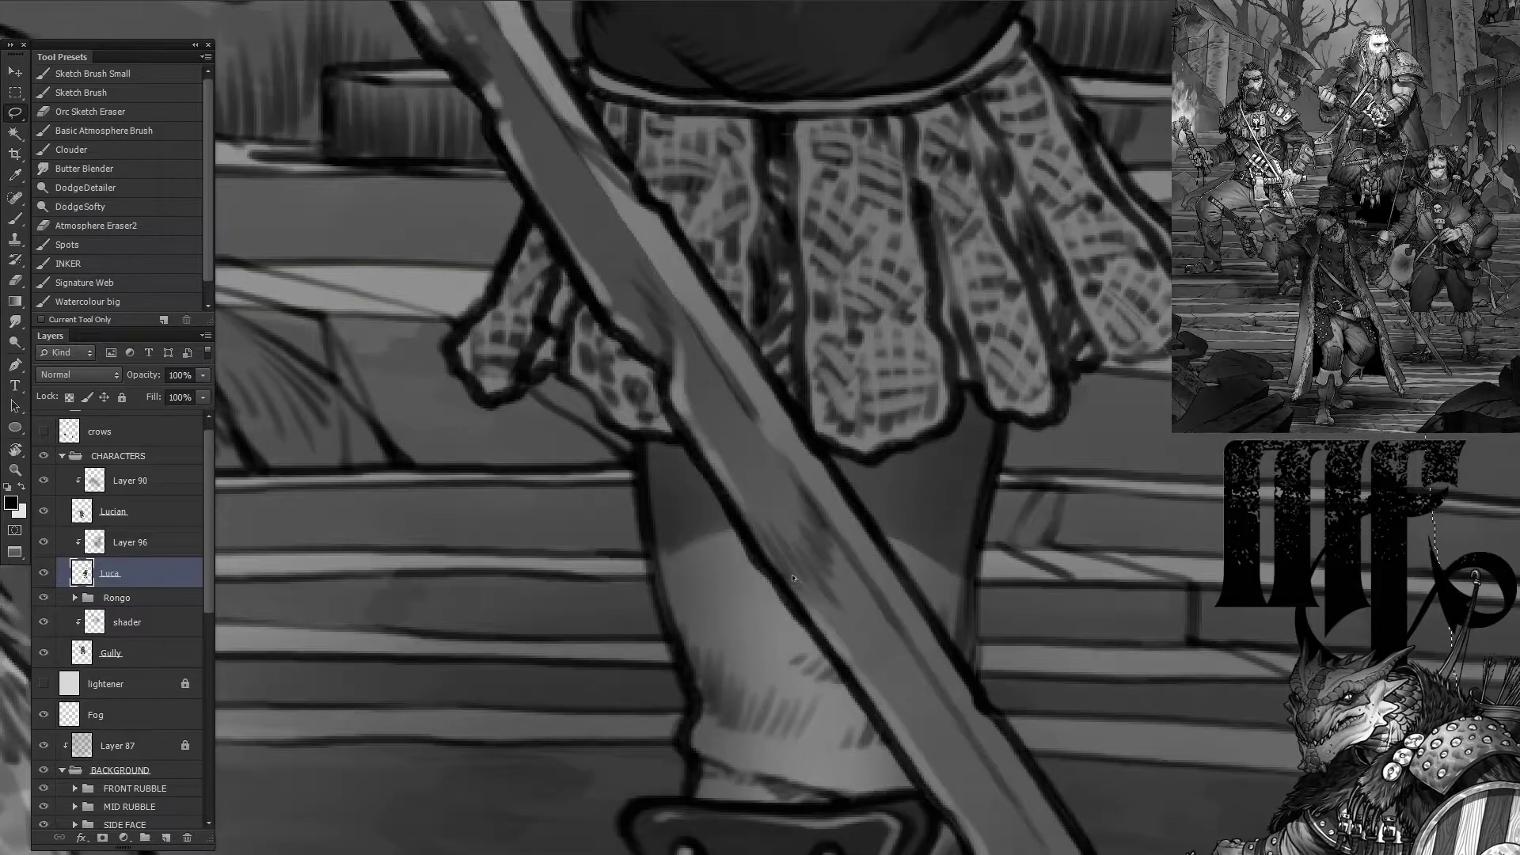
pyautogui.scroll(3, 459, 411)
pyautogui.scroll(-3, 891, 321)
pyautogui.moveTo(890, 321)
pyautogui.mouseDown()
pyautogui.moveTo(1053, 237)
pyautogui.moveTo(1109, 729)
pyautogui.moveTo(531, 253)
pyautogui.mouseUp()
pyautogui.hotkey('ctrl', 't')
pyautogui.moveTo(823, 639); pyautogui.dragTo(875, 473)
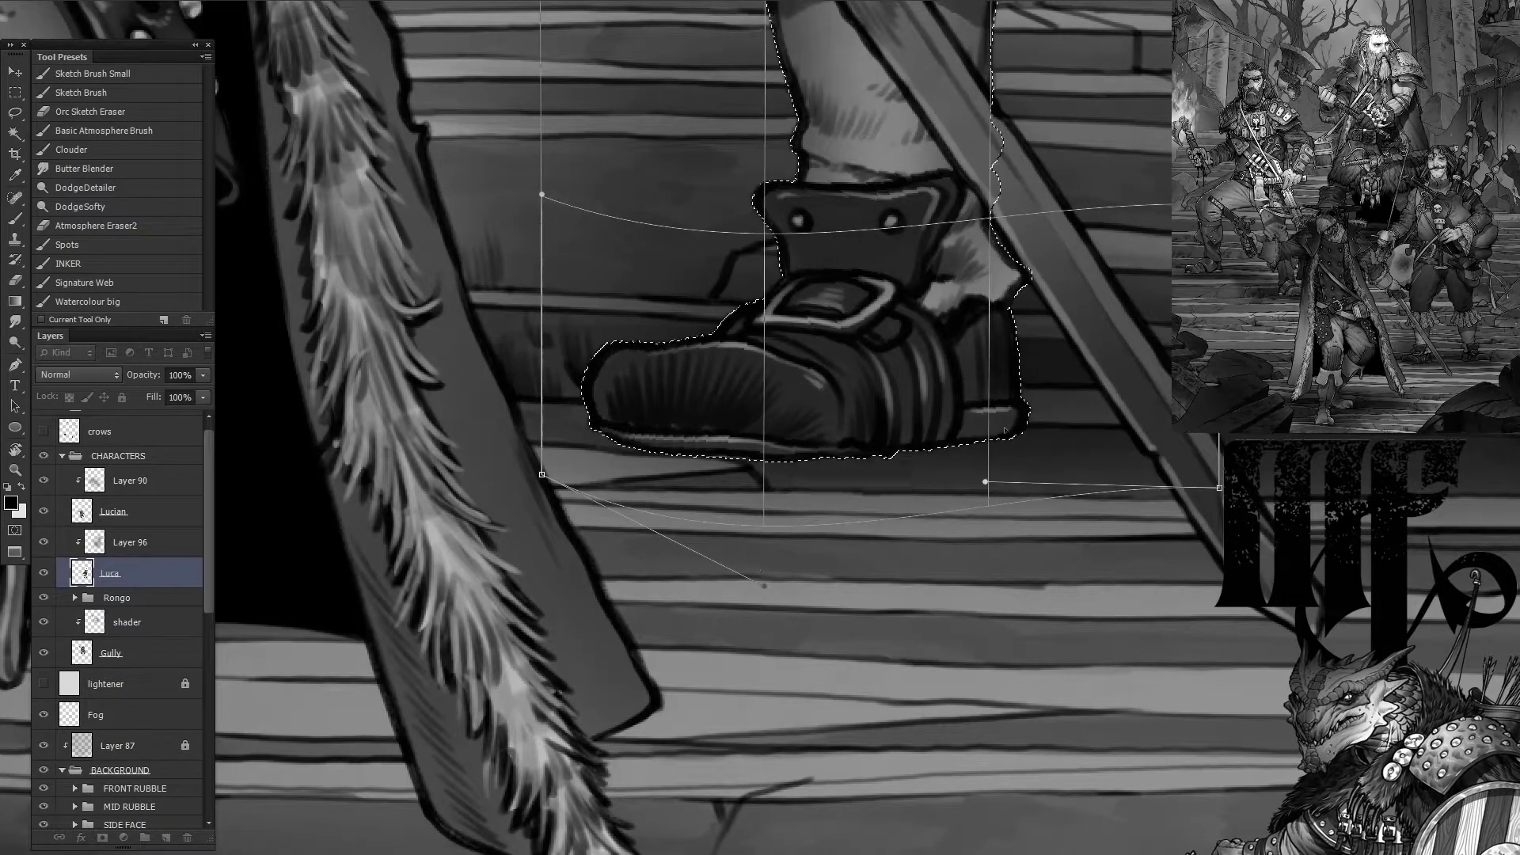
pyautogui.press('Return')
# Step: Lasso Luca's lower leg away from the sword again and warp the shoe's sole to follow the step
pyautogui.press('b')
pyautogui.scroll(5, 760, 317)
pyautogui.scroll(3, 760, 317)
pyautogui.moveTo(491, 170)
pyautogui.mouseDown()
pyautogui.moveTo(696, 208)
pyautogui.moveTo(946, 198)
pyautogui.mouseUp()
pyautogui.moveTo(554, 396)
pyautogui.mouseDown()
pyautogui.moveTo(1029, 412)
pyautogui.moveTo(554, 649)
pyautogui.mouseUp()
pyautogui.press('l')
pyautogui.moveTo(1036, 269)
pyautogui.mouseDown()
pyautogui.moveTo(507, 400)
pyautogui.moveTo(1069, 159)
pyautogui.mouseUp()
pyautogui.hotkey('ctrl', 't')
pyautogui.rightClick(940, 522)
pyautogui.click(990, 324)
pyautogui.moveTo(830, 714); pyautogui.dragTo(832, 691)
pyautogui.moveTo(1050, 714); pyautogui.dragTo(1041, 816)
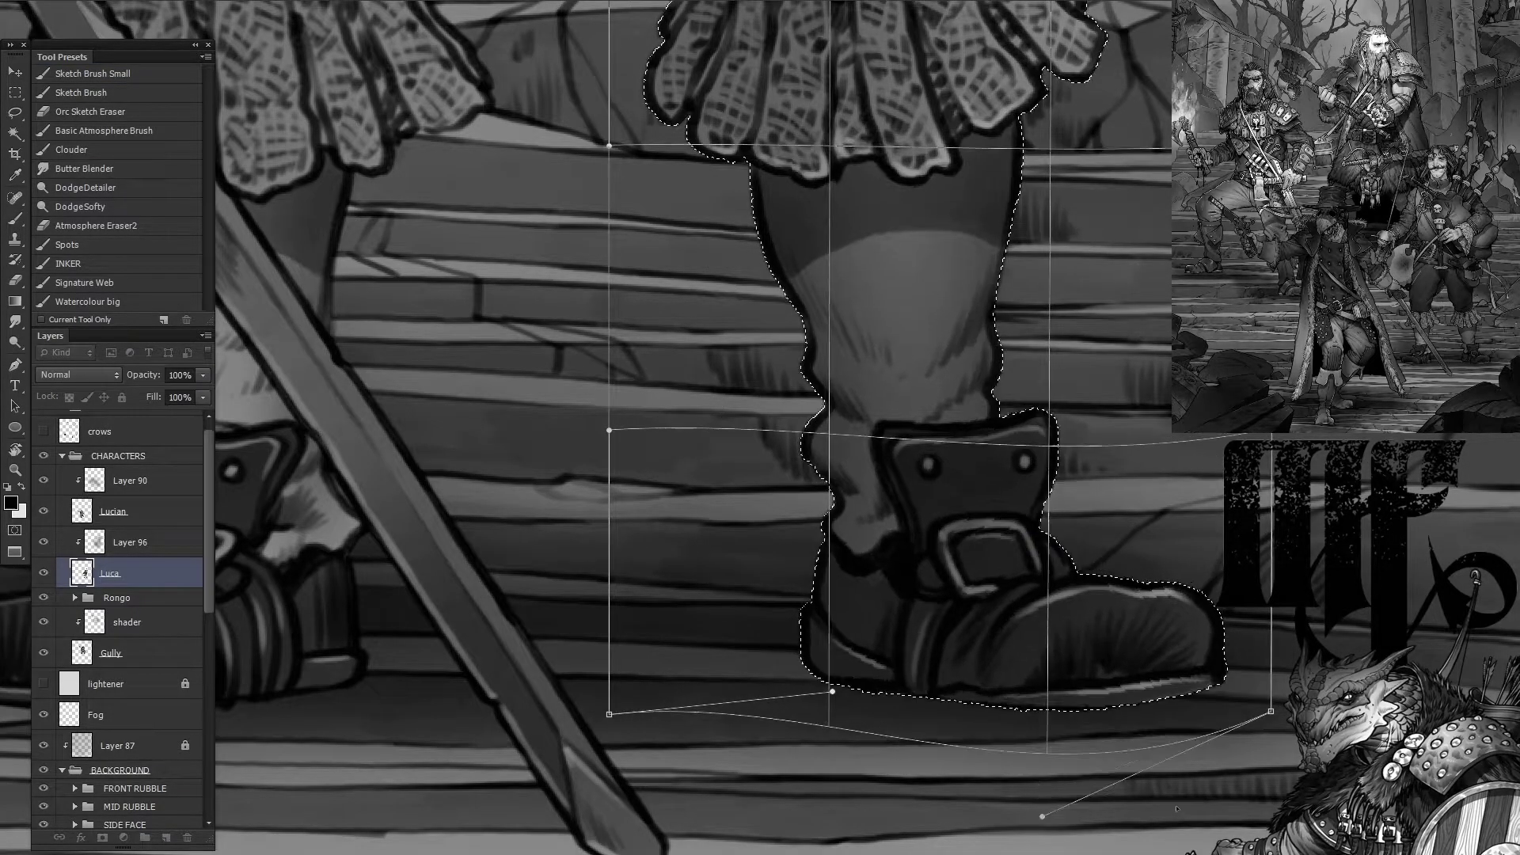
pyautogui.press('Return')
# Step: Select the Luca layer together with Layer 96 and shift the figure slightly down the stairs
pyautogui.scroll(10, 689, 651)
pyautogui.press('b')
pyautogui.scroll(-5, 689, 650)
pyautogui.scroll(3, 536, 437)
pyautogui.hotkey('alt', 'shift', ']')
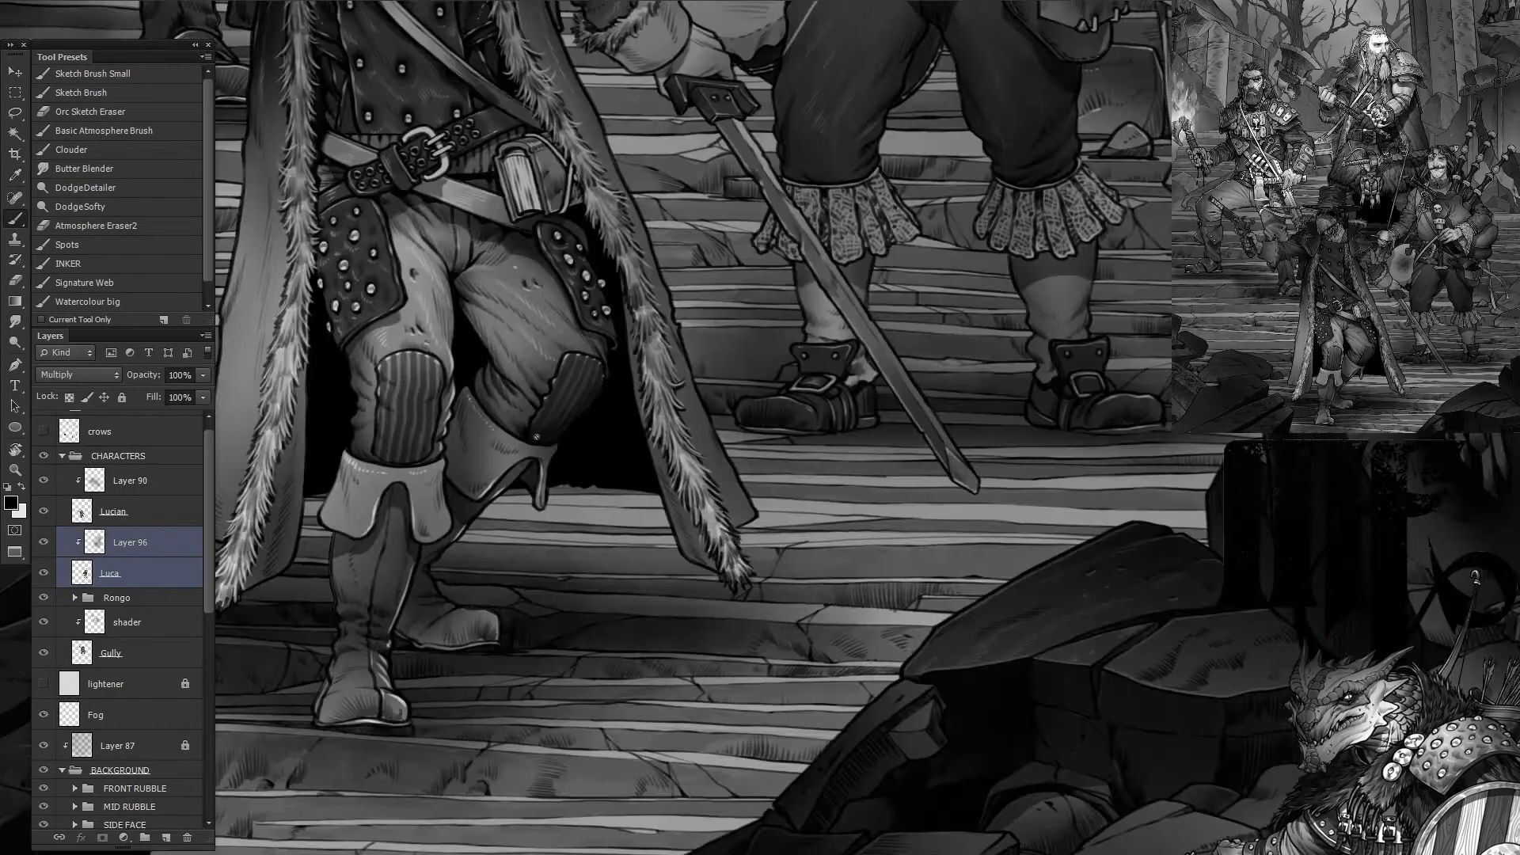
pyautogui.scroll(5, 710, 616)
pyautogui.scroll(-3, 709, 616)
pyautogui.scroll(6, 804, 409)
# Step: Clean up the soles and ink dark contact shadows under both of Luca's shoes on the Luca layer
pyautogui.press('e')
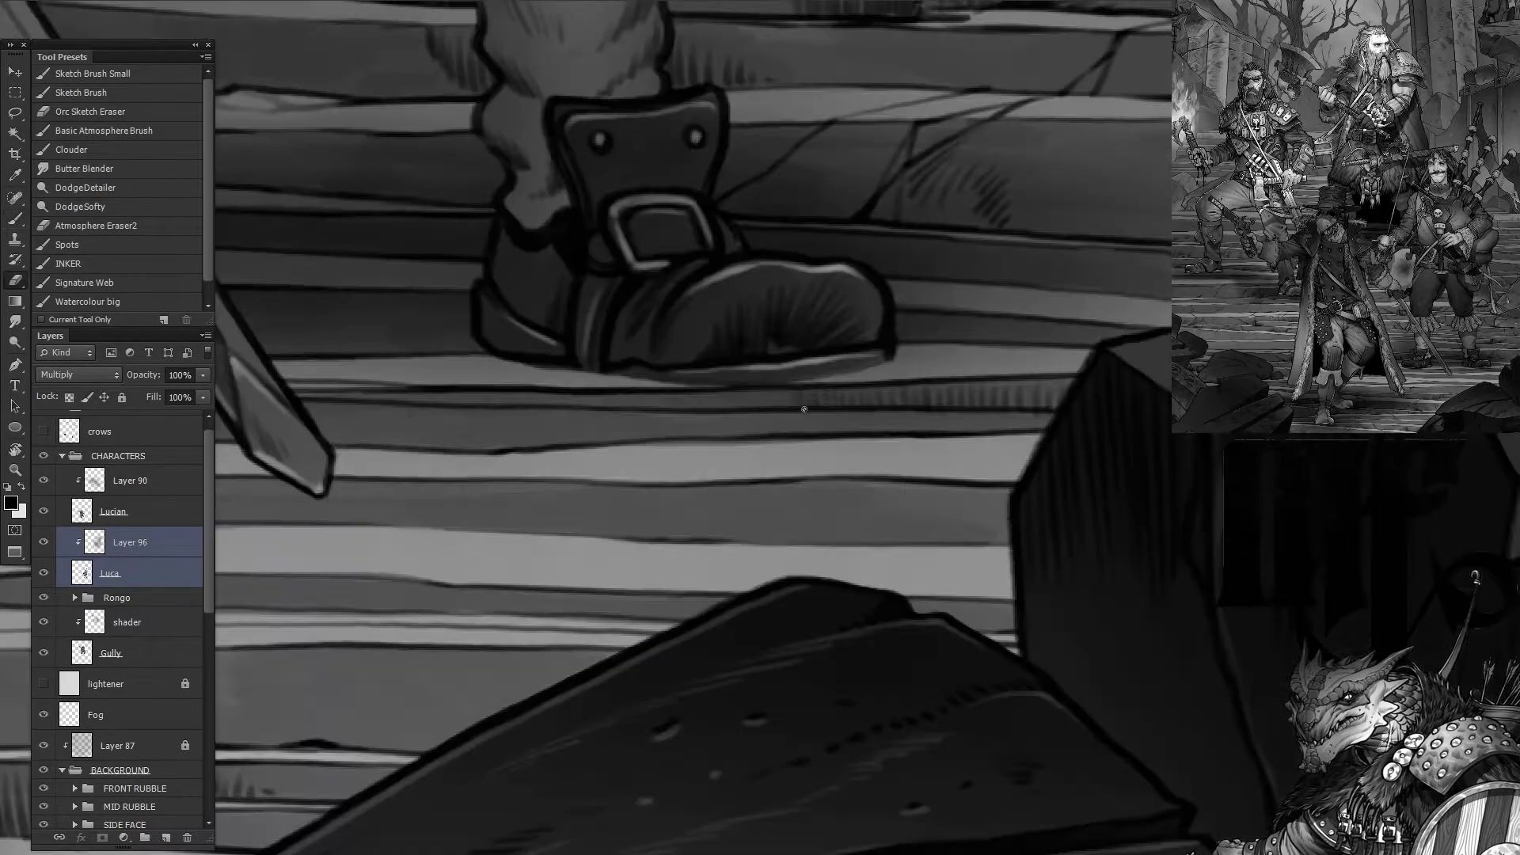
pyautogui.hotkey('alt', '[')
pyautogui.moveTo(816, 379); pyautogui.dragTo(641, 366)
pyautogui.press('b')
pyautogui.moveTo(827, 364)
pyautogui.mouseDown()
pyautogui.moveTo(895, 367)
pyautogui.moveTo(486, 357)
pyautogui.moveTo(689, 396)
pyautogui.mouseUp()
pyautogui.press('h')
pyautogui.moveTo(380, 373)
pyautogui.mouseDown()
pyautogui.moveTo(705, 396)
pyautogui.moveTo(559, 385)
pyautogui.mouseUp()
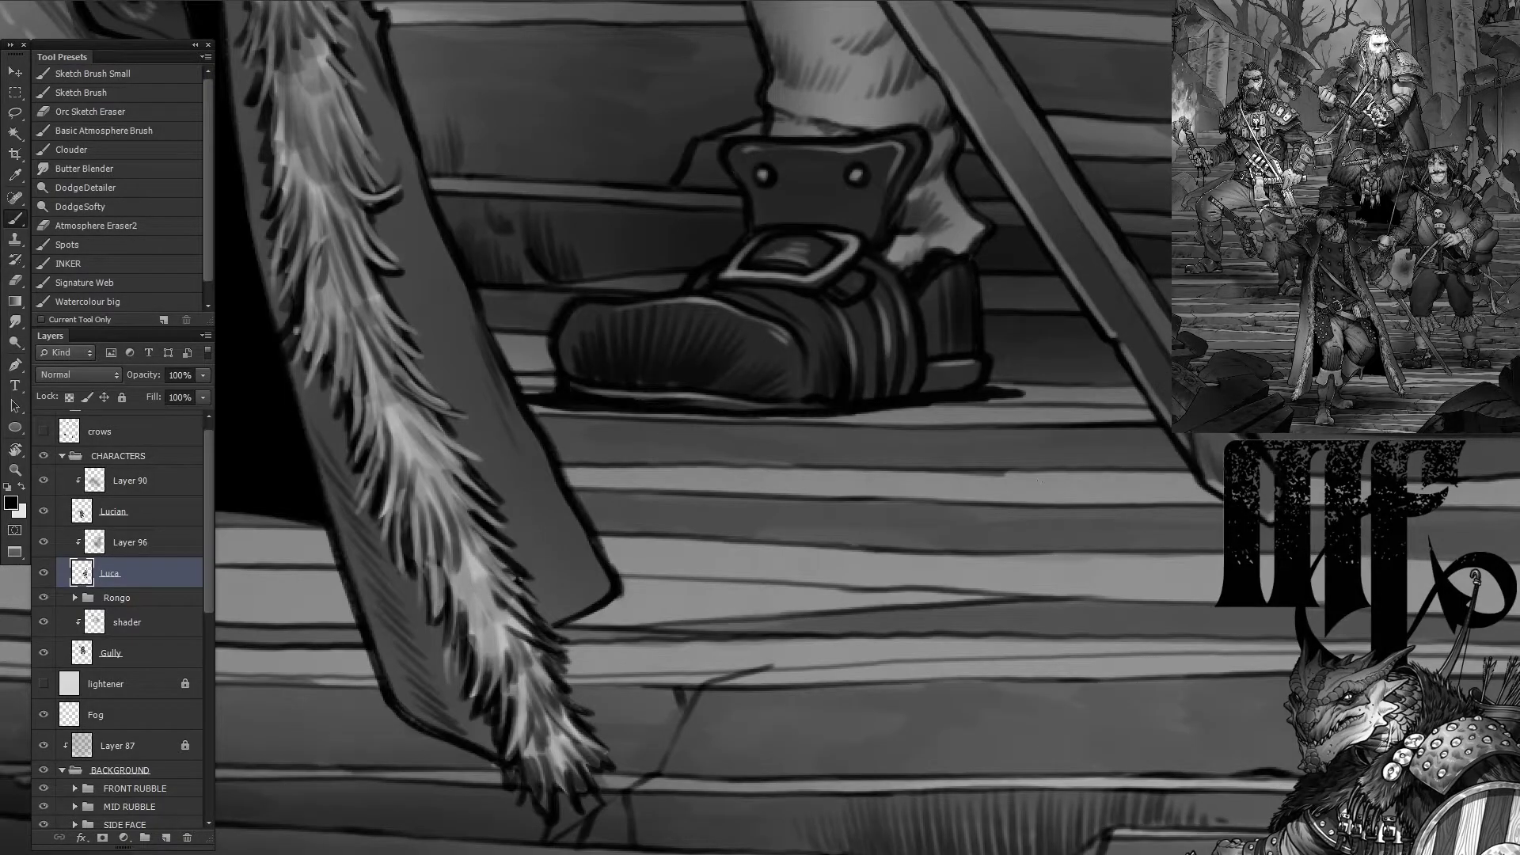
# Step: Darken the steps around Luca's feet on the Shadow layer of the STAIRS group
pyautogui.click(61, 456)
pyautogui.click(129, 694)
pyautogui.hotkey('ctrl', '-')
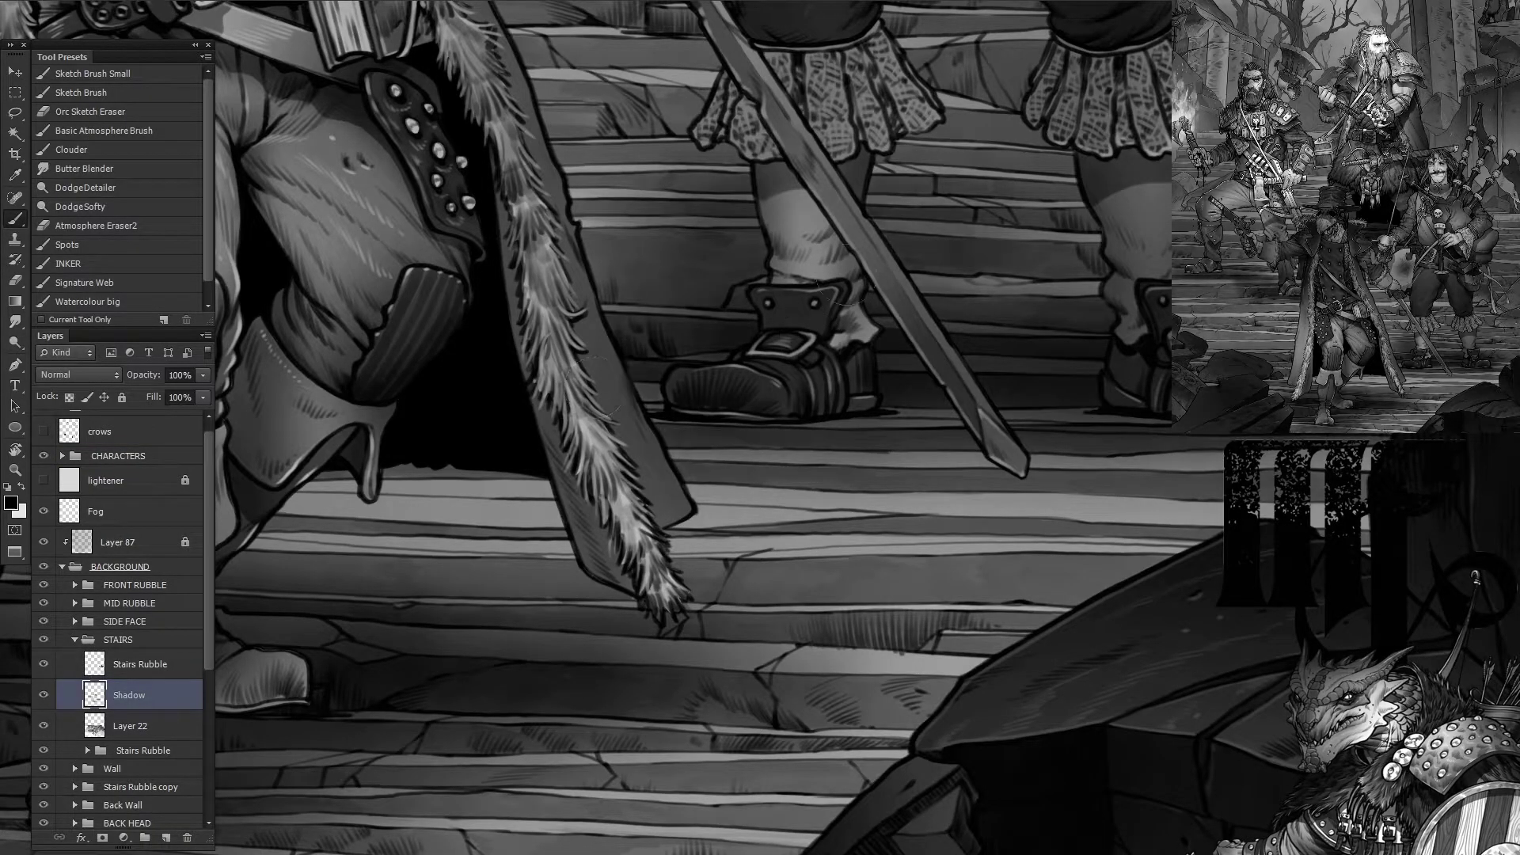
pyautogui.moveTo(606, 619); pyautogui.dragTo(237, 697)
# Step: Move the Rongo group slightly down so the front boot rests on the stair tread
pyautogui.click(62, 456)
pyautogui.click(144, 600)
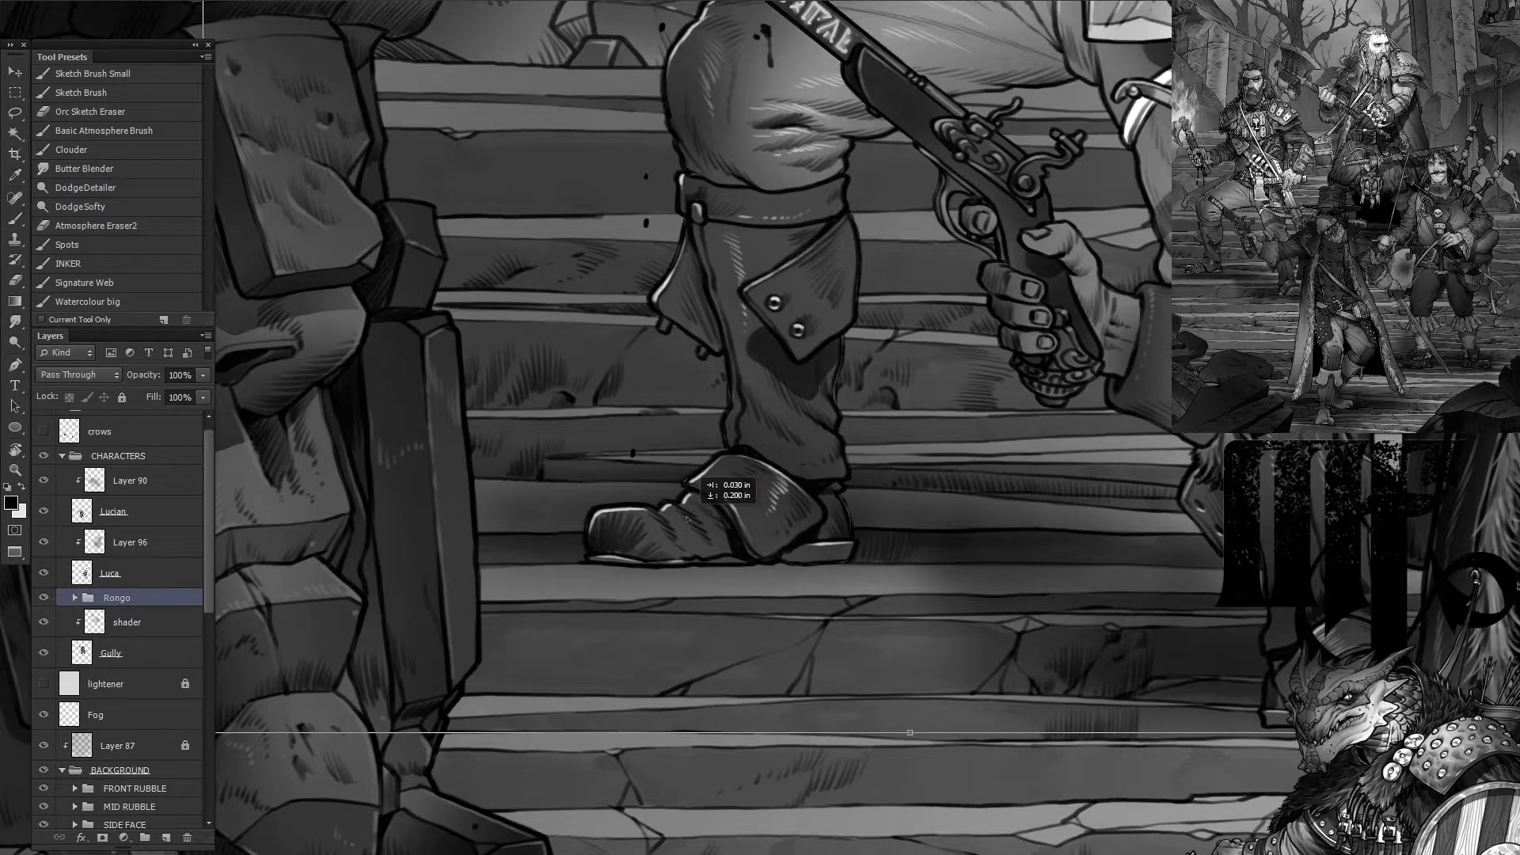
pyautogui.moveTo(712, 119); pyautogui.dragTo(635, 716)
pyautogui.scroll(-10, 704, 428)
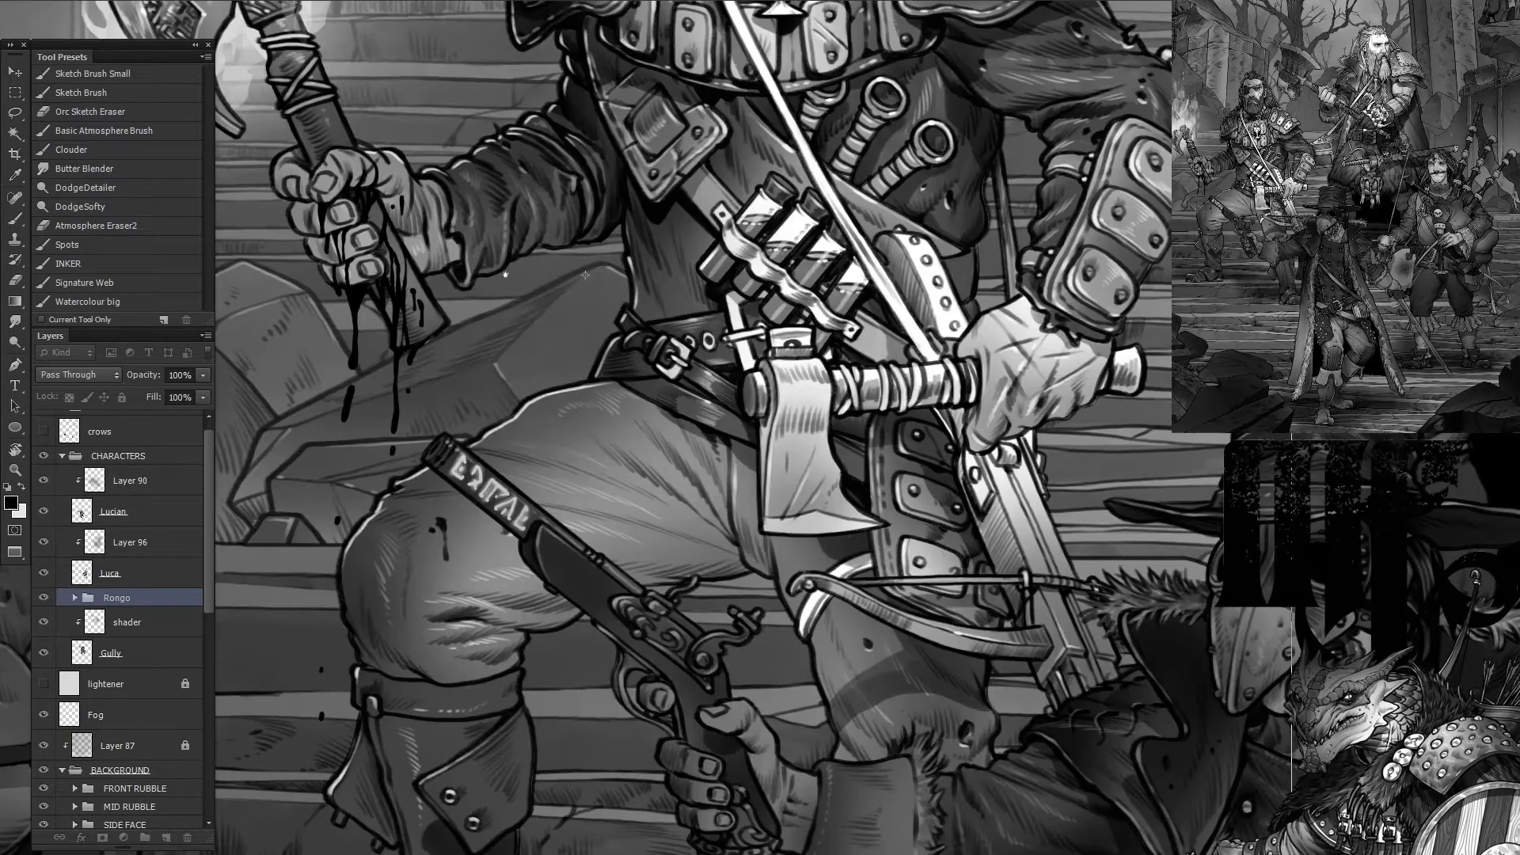
# Step: Brush shadows onto the steps around Rongo's front boot on the Shadow layer of the STAIRS group
pyautogui.scroll(-5, 119, 618)
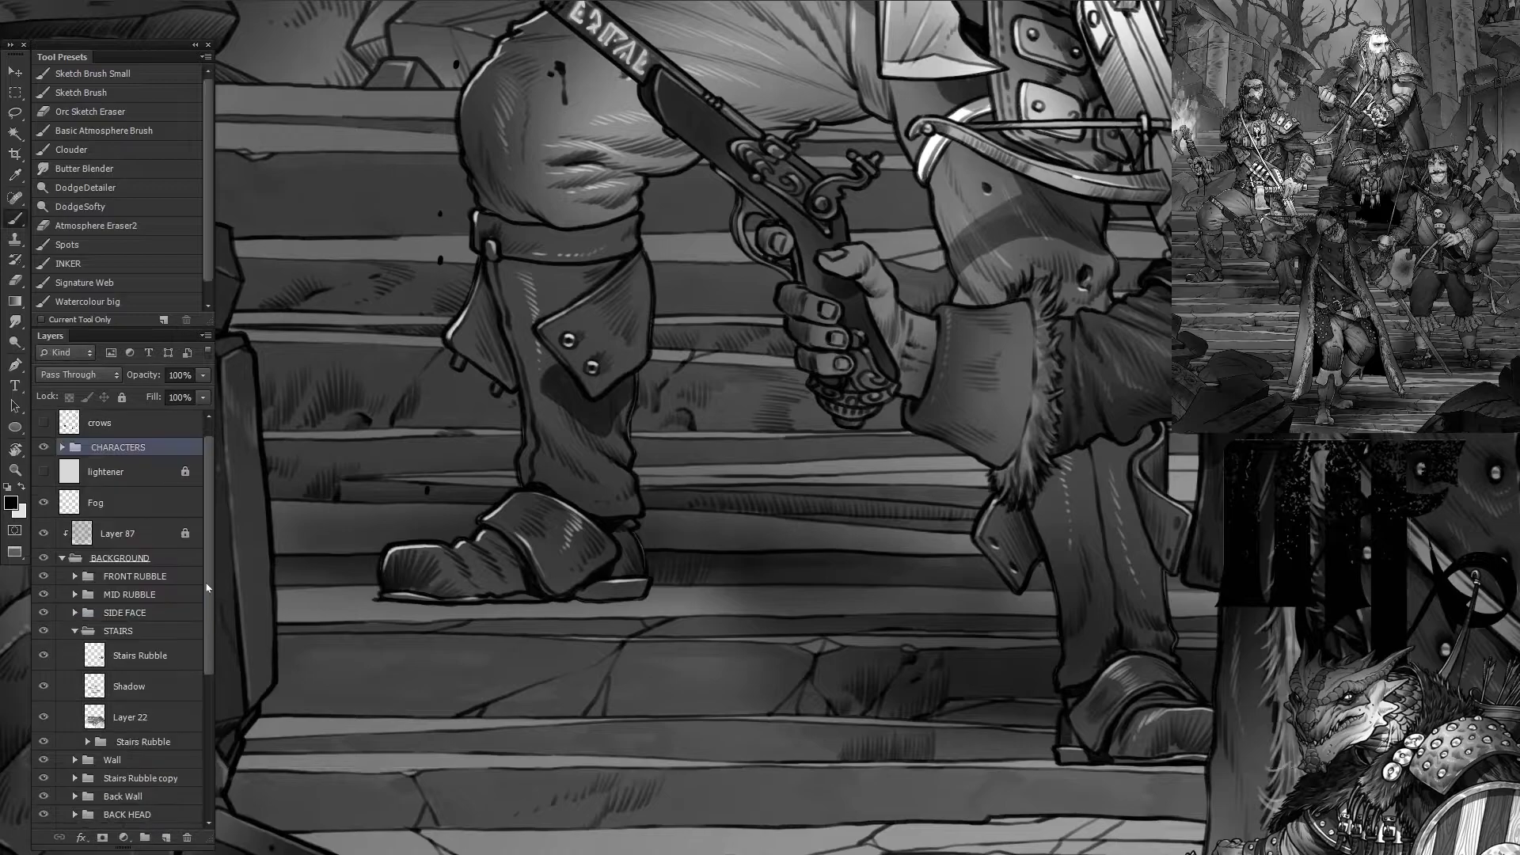
pyautogui.click(129, 530)
pyautogui.scroll(-5, 1144, 655)
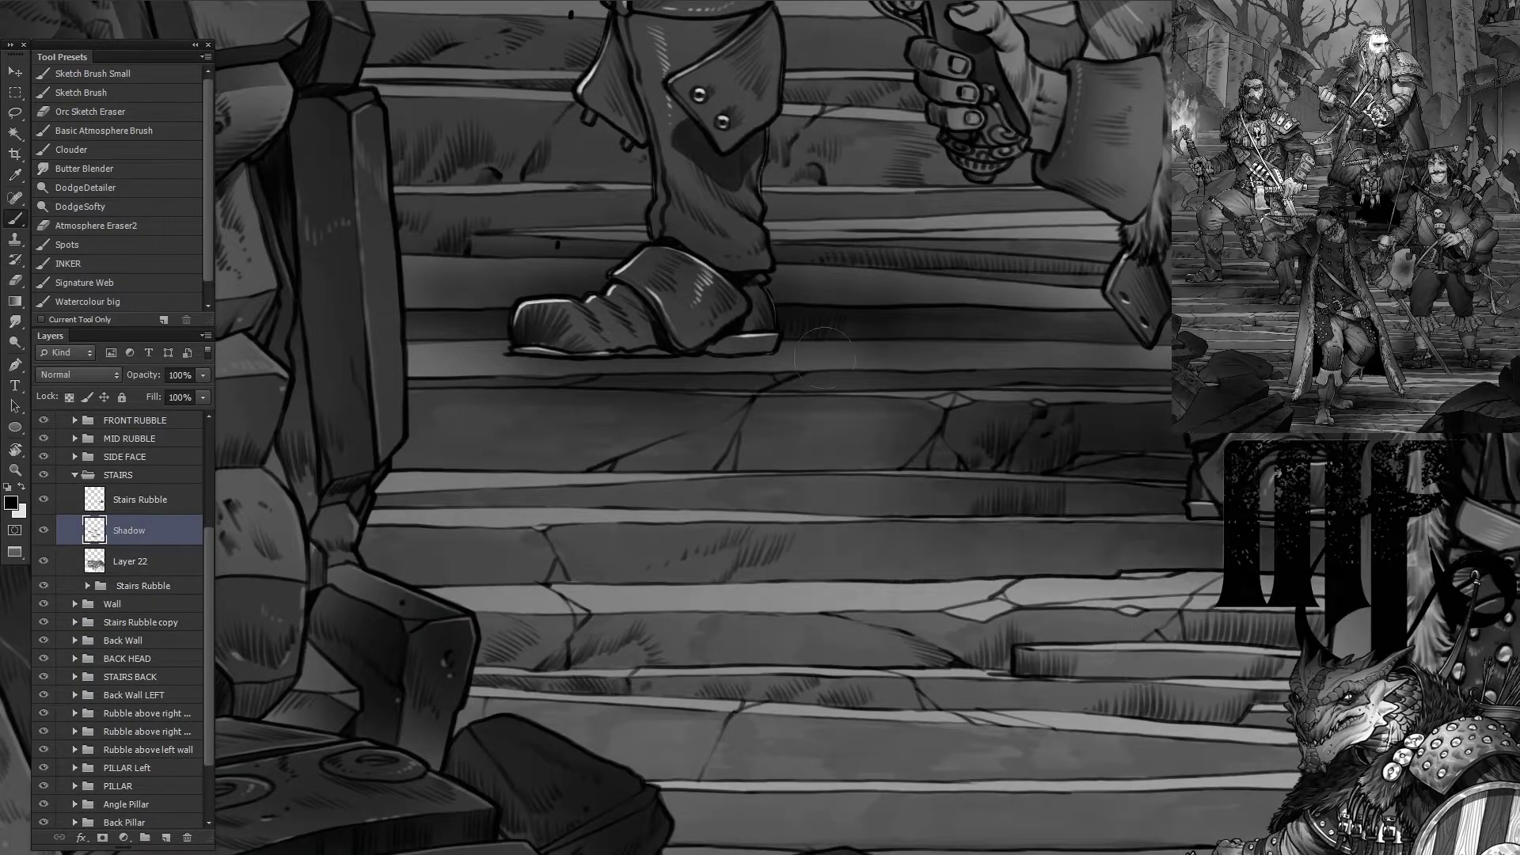
# Step: Ink a dark contact shadow under the sole of Rongo's front boot on Layer 94
pyautogui.hotkey('ctrl', '+')
pyautogui.scroll(3, 68, 458)
pyautogui.click(62, 451)
pyautogui.scroll(-4, 47, 491)
pyautogui.click(119, 505)
pyautogui.moveTo(855, 278); pyautogui.dragTo(582, 293)
pyautogui.moveTo(943, 289); pyautogui.dragTo(448, 293)
pyautogui.moveTo(428, 459); pyautogui.dragTo(871, 585)
pyautogui.moveTo(829, 413); pyautogui.dragTo(614, 411)
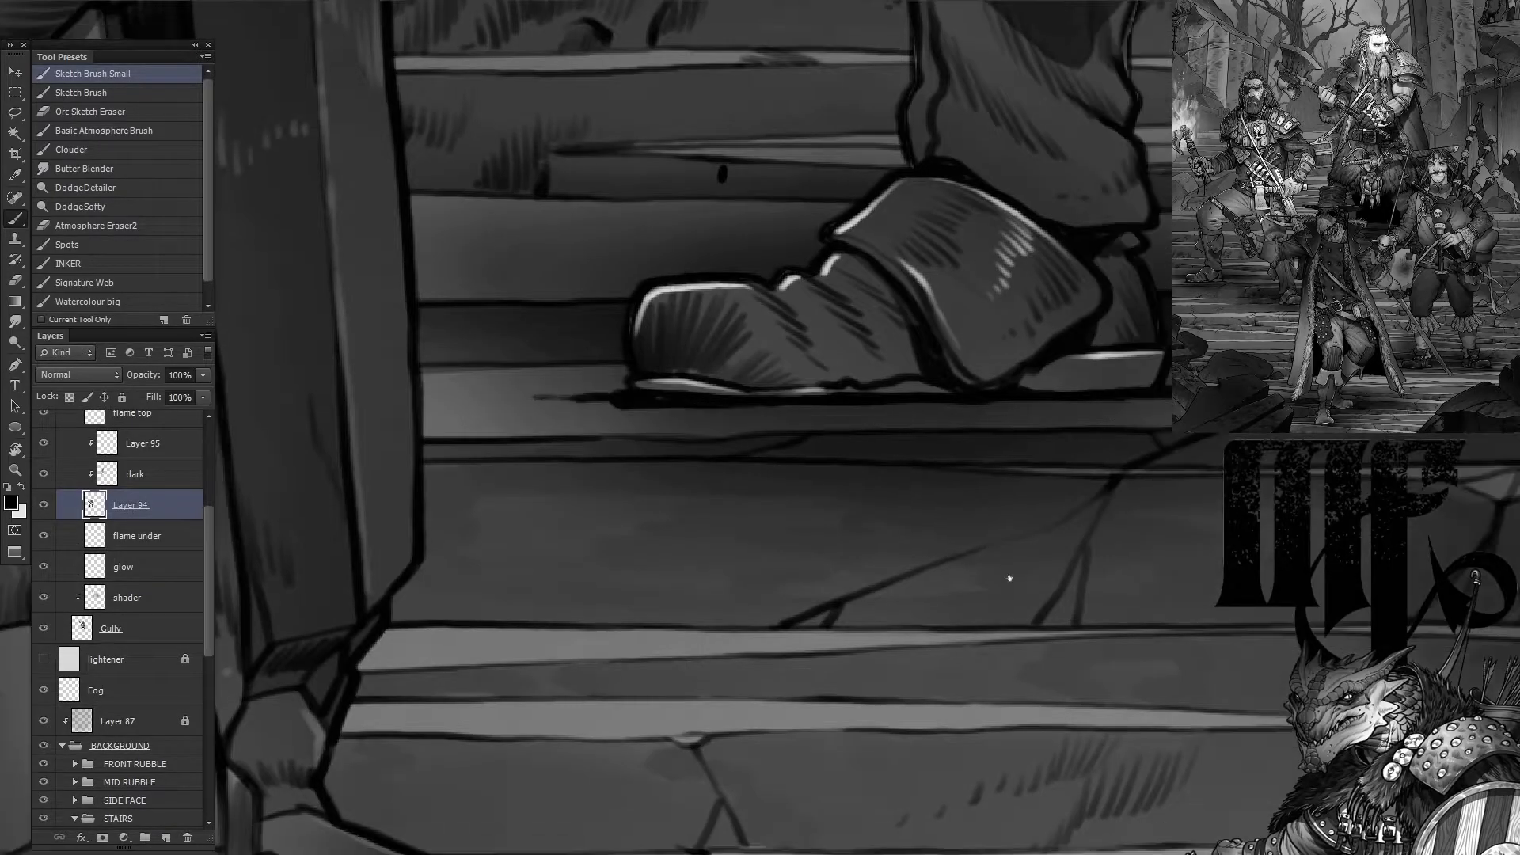
pyautogui.moveTo(1008, 577); pyautogui.dragTo(654, 486)
pyautogui.moveTo(654, 485); pyautogui.dragTo(779, 484)
pyautogui.scroll(-6, 705, 671)
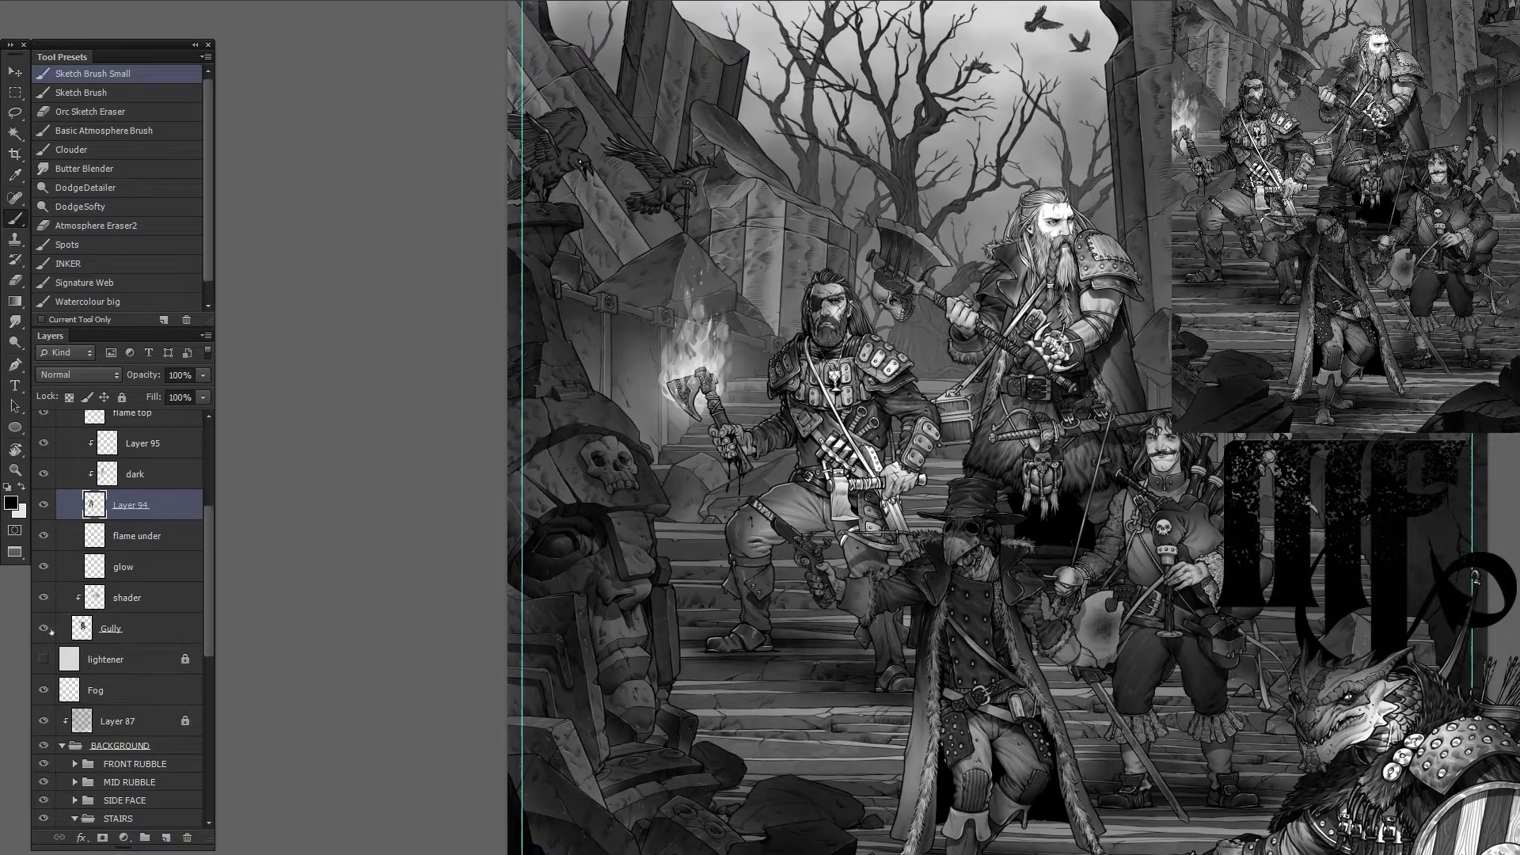
# Step: Copy the Fog layer to directly above Gully's shader layer and clip it to the figure
pyautogui.moveTo(95, 690); pyautogui.dragTo(119, 590)
pyautogui.hotkey('ctrl', 'alt', 'g')
pyautogui.scroll(3, 167, 544)
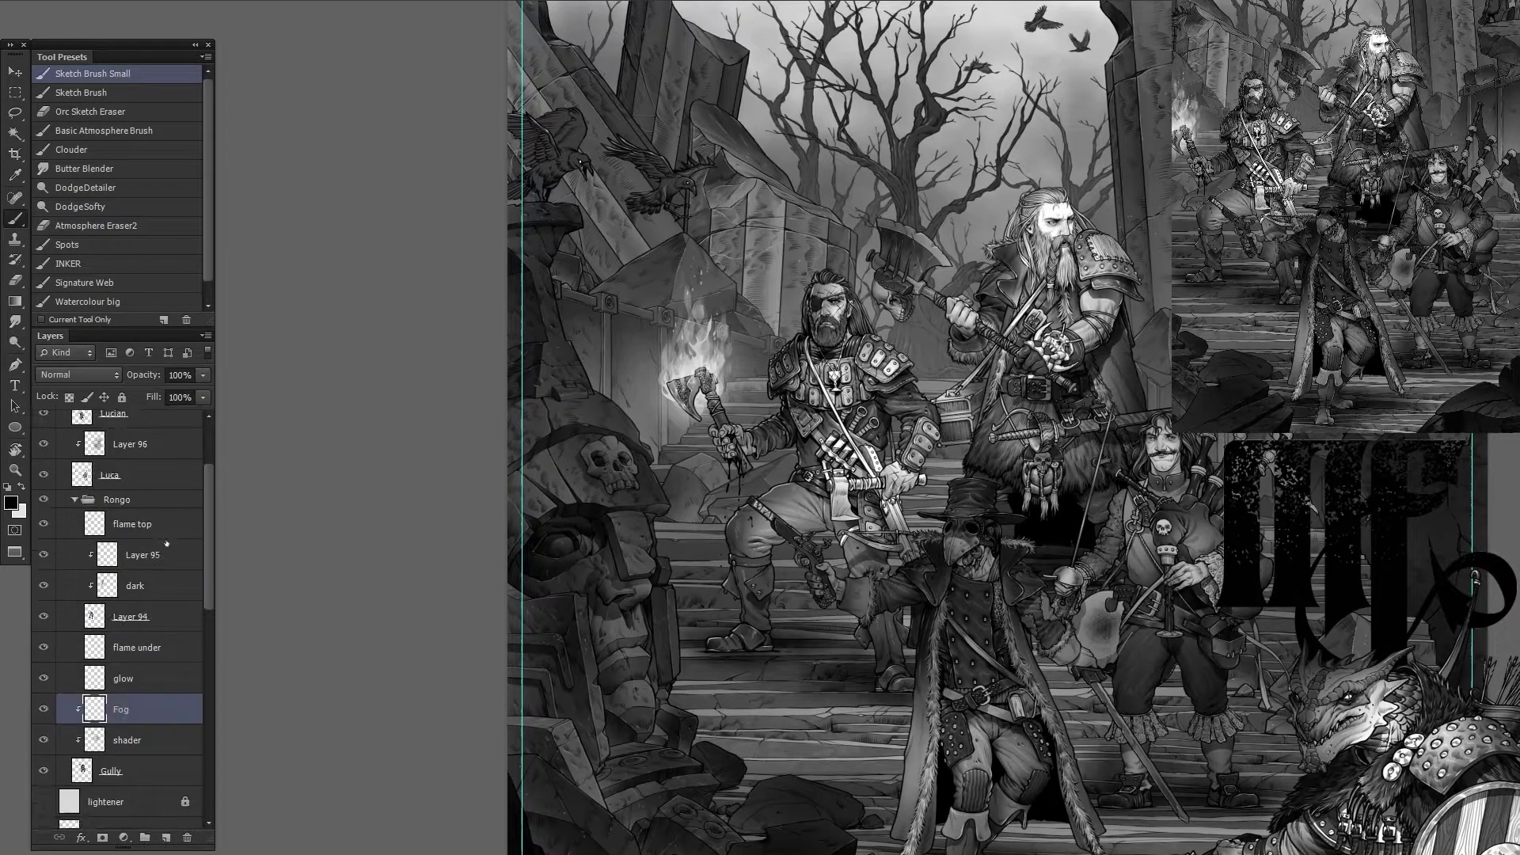
# Step: Group the clipped Fog, shader and Gully layers into a new group named Gully
pyautogui.keyDown('shift'); pyautogui.click(111, 770); pyautogui.keyUp('shift')
pyautogui.click(204, 335)
pyautogui.click(306, 400)
pyautogui.write('Gully')
pyautogui.press('Return')
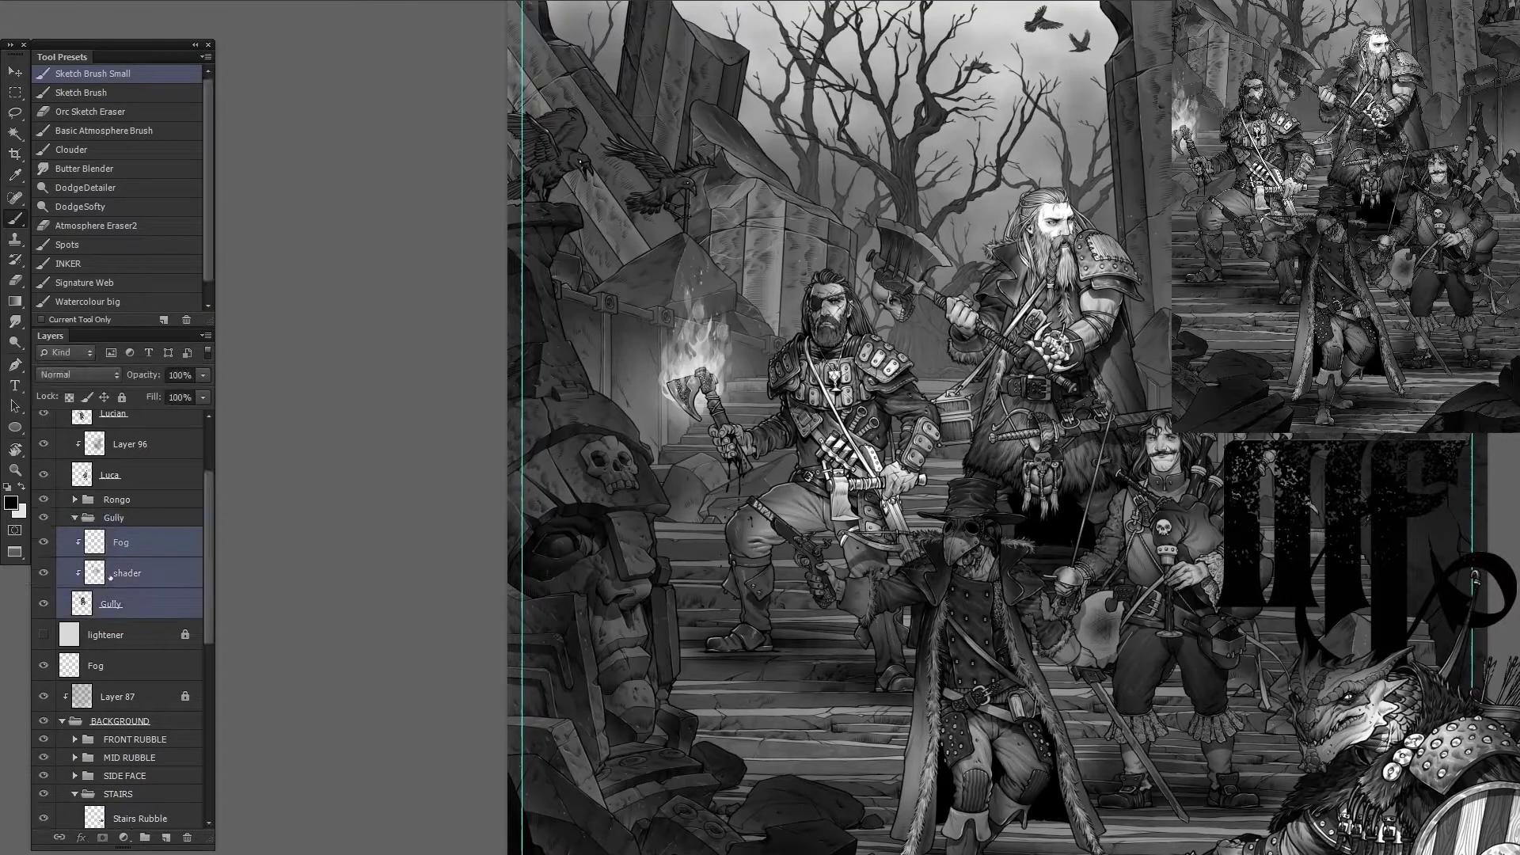
# Step: Release the Fog layer in the Gully group from its clipping and set its opacity to 70%
pyautogui.click(119, 542)
pyautogui.press('x')
pyautogui.scroll(5, 1392, 772)
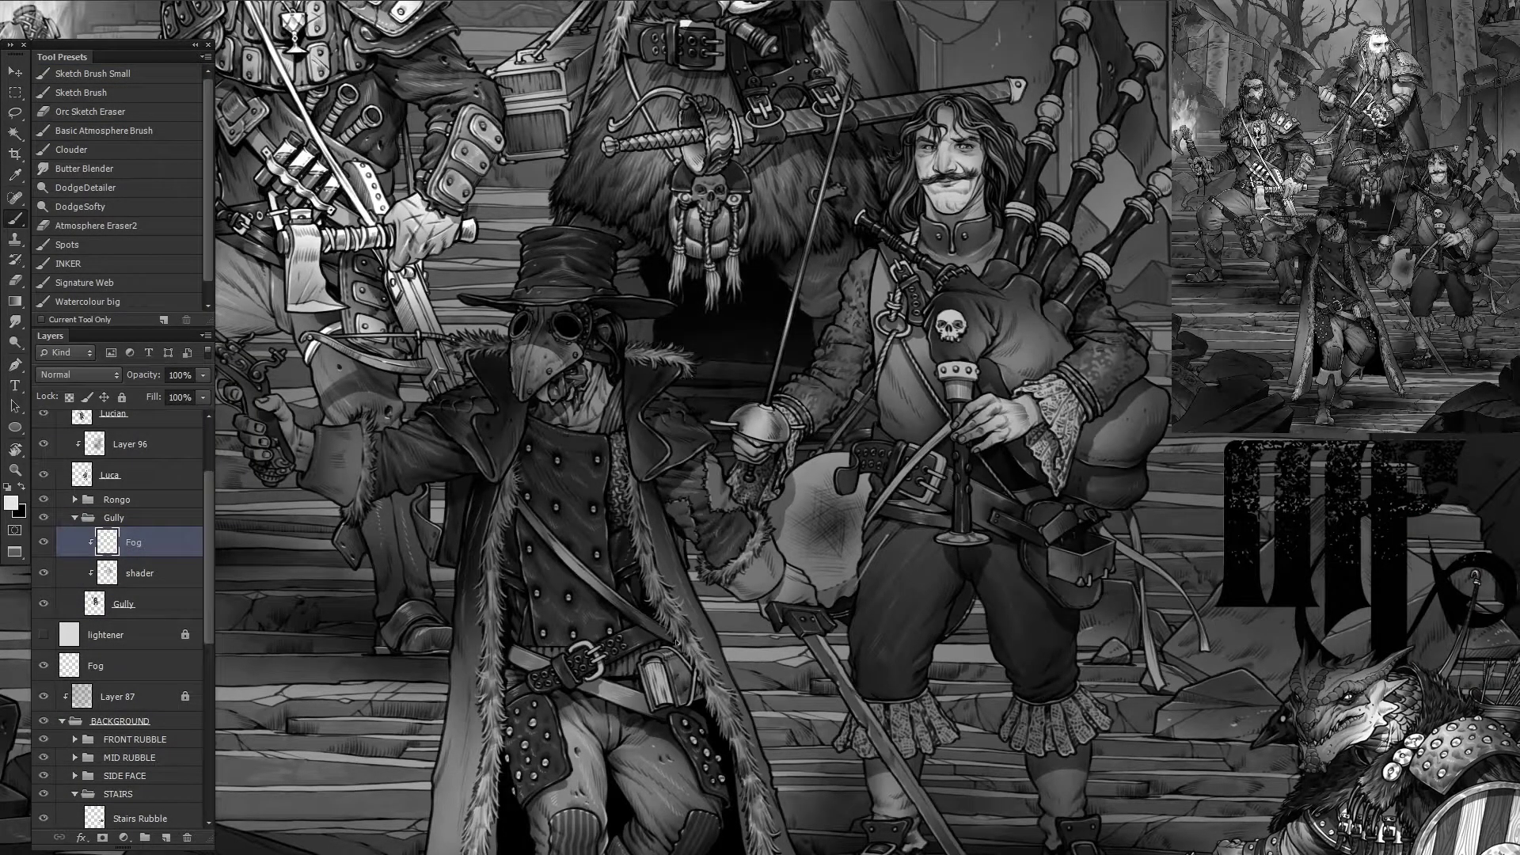
pyautogui.keyDown('shift'); pyautogui.click(159, 603); pyautogui.keyUp('shift')
pyautogui.click(158, 554)
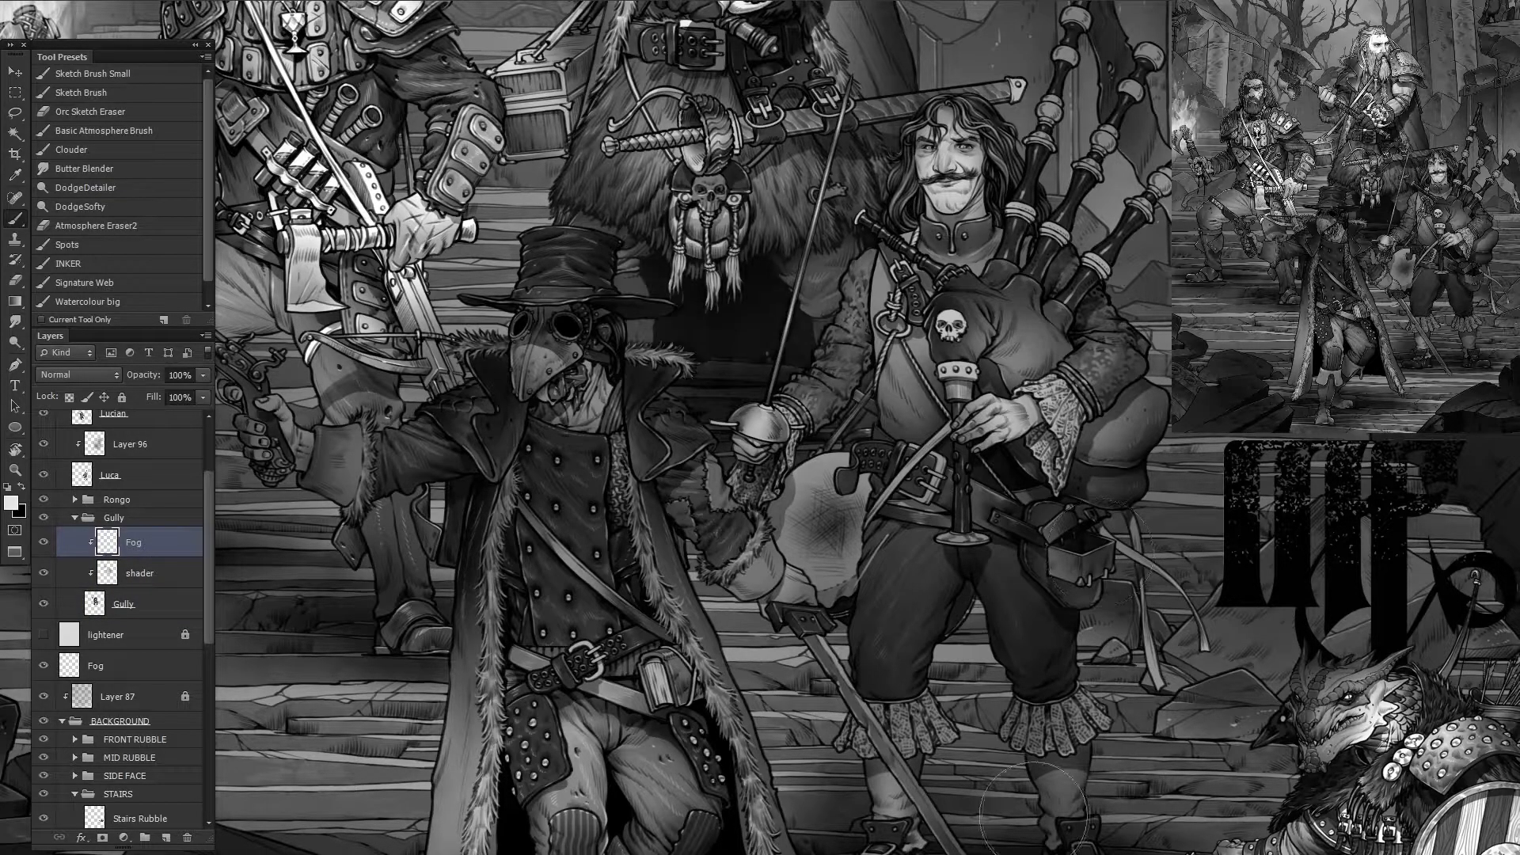
pyautogui.hotkey('ctrl', 'alt', 'g')
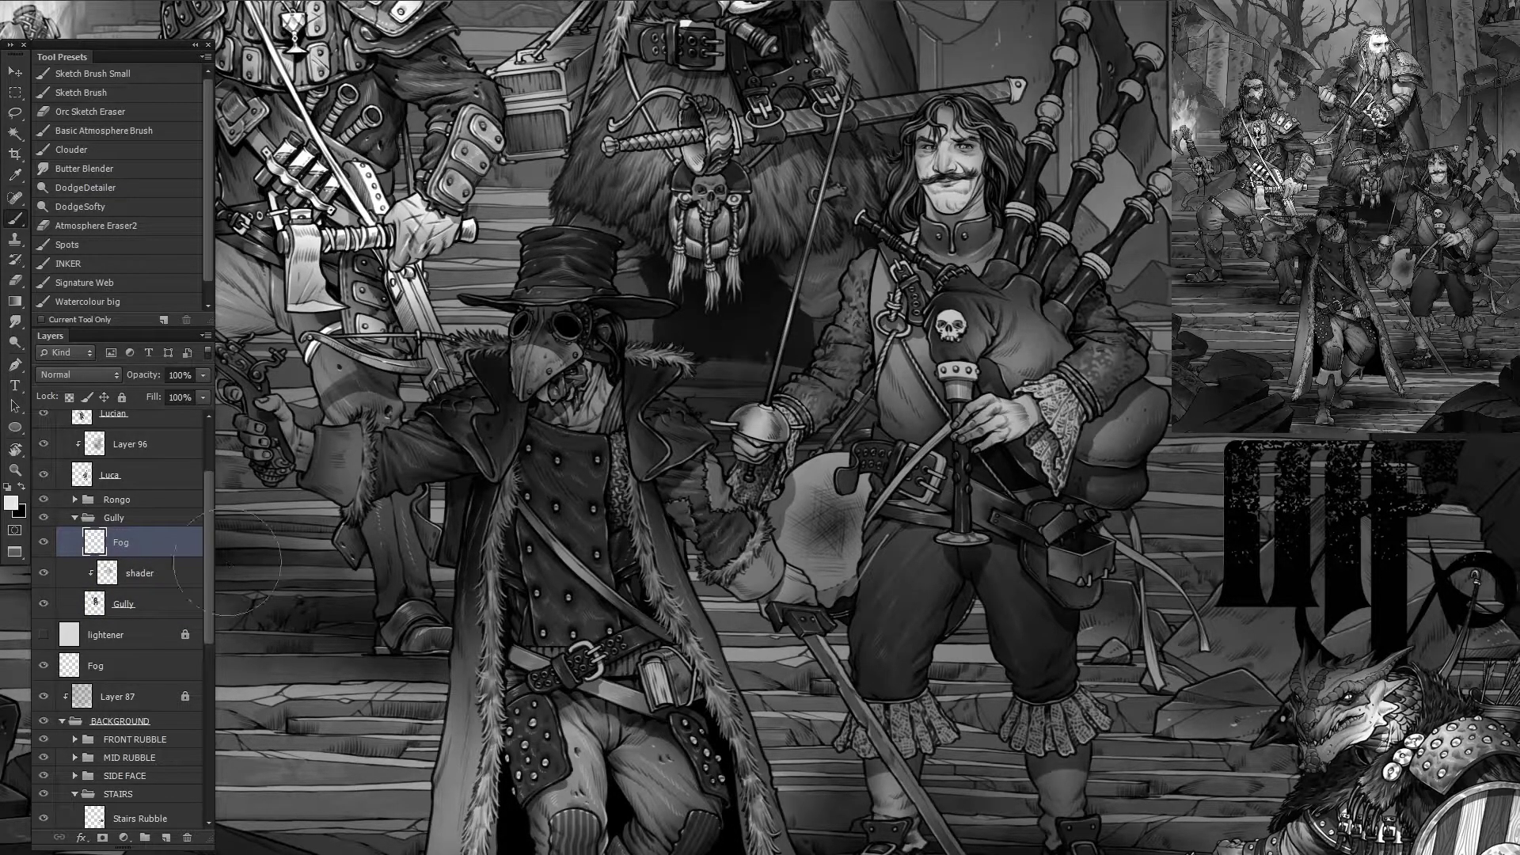
pyautogui.click(181, 374)
pyautogui.write('370')
pyautogui.press('Return')
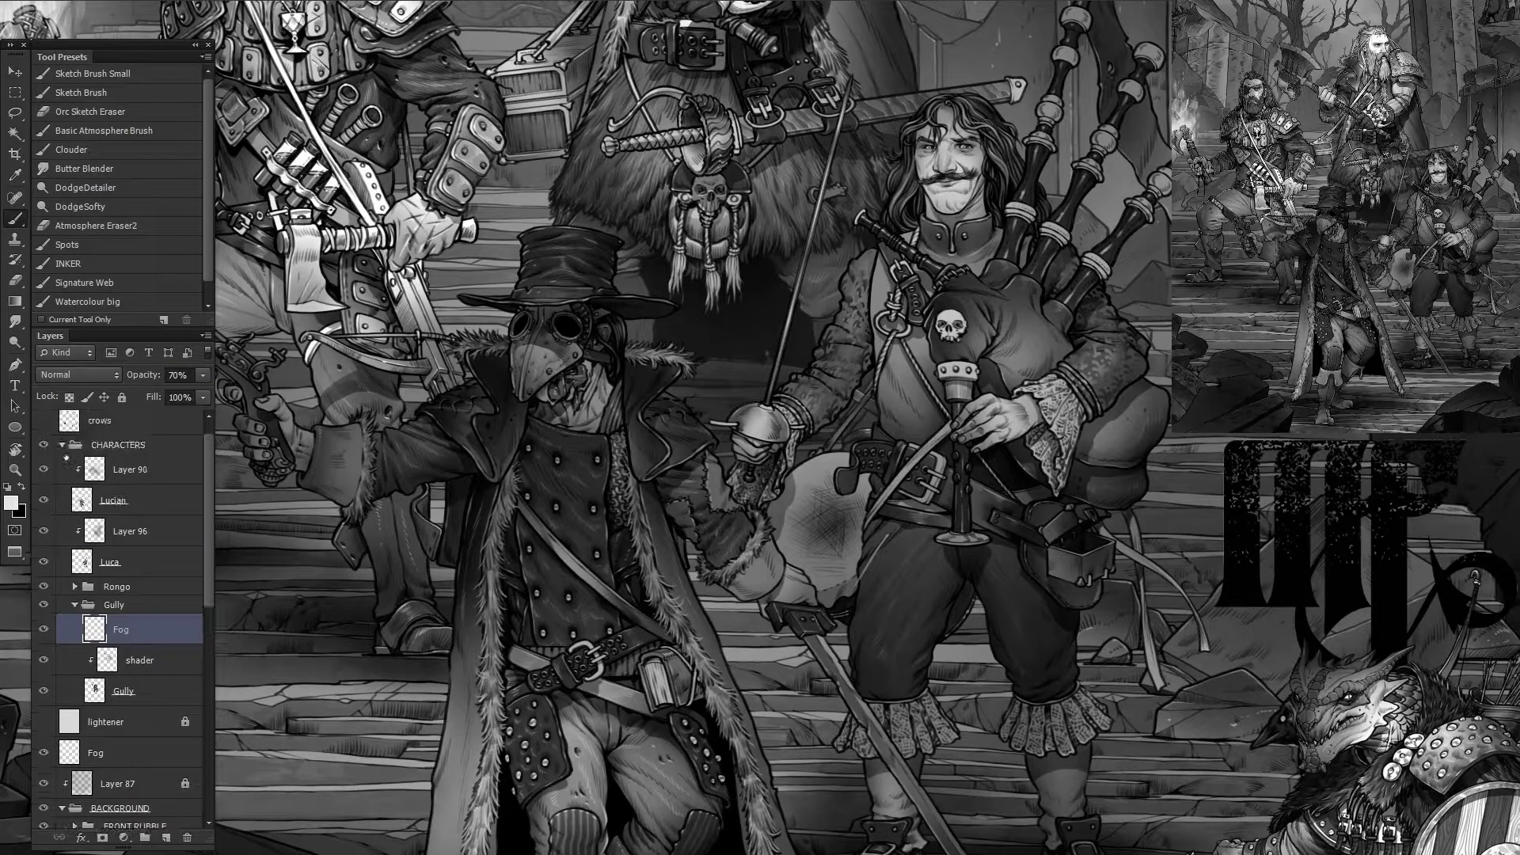
pyautogui.click(129, 683)
pyautogui.moveTo(487, 302)
pyautogui.mouseDown()
pyautogui.moveTo(665, 492)
pyautogui.moveTo(633, 475)
pyautogui.moveTo(642, 491)
pyautogui.mouseUp()
pyautogui.press('x')
pyautogui.keyDown('ctrl'); pyautogui.click(664, 492); pyautogui.keyUp('ctrl')
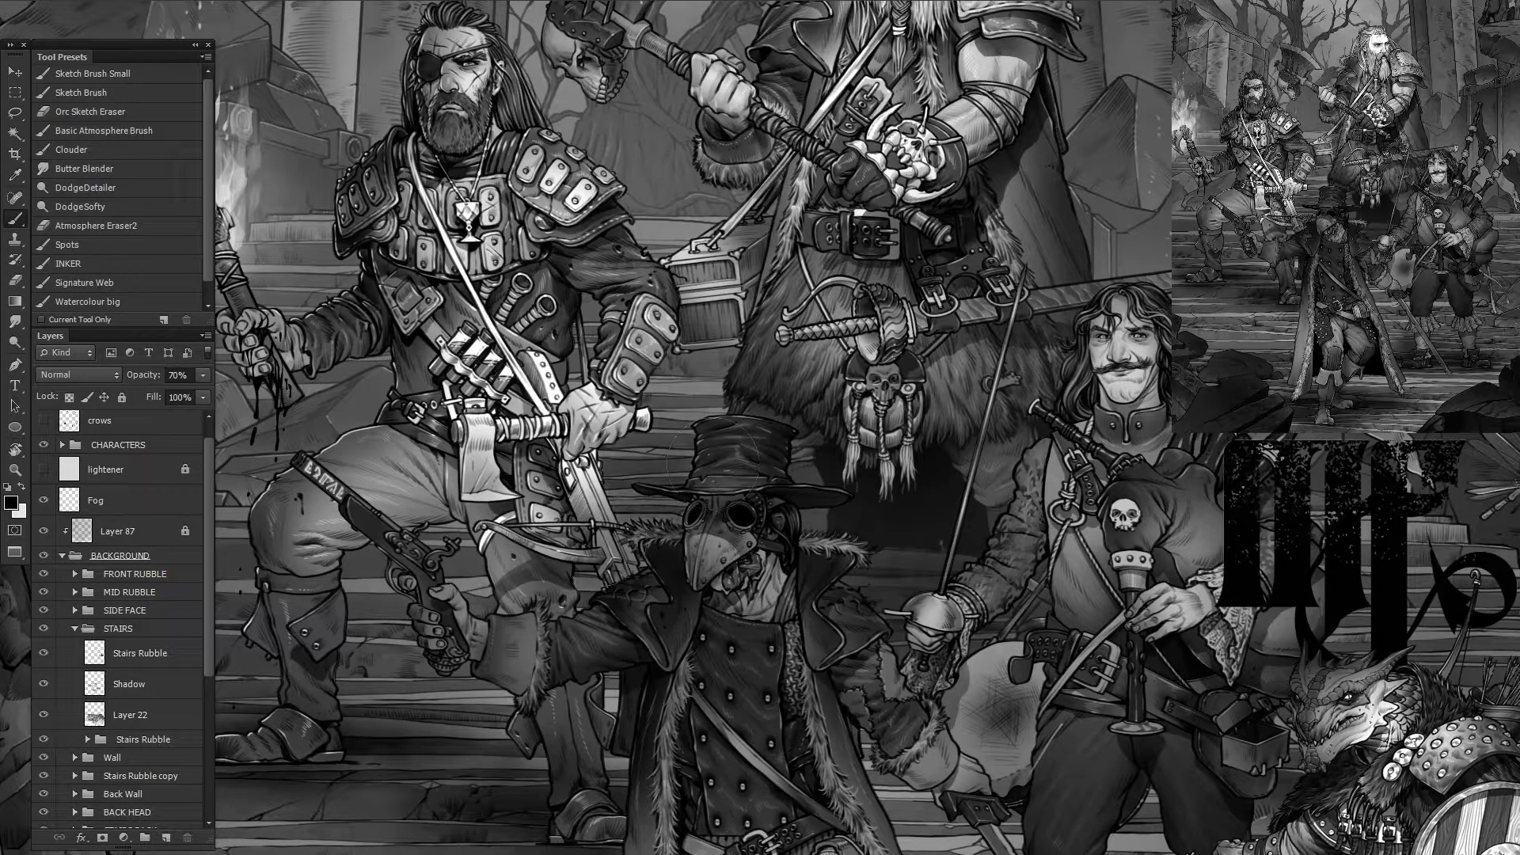
pyautogui.moveTo(581, 675); pyautogui.dragTo(693, 470)
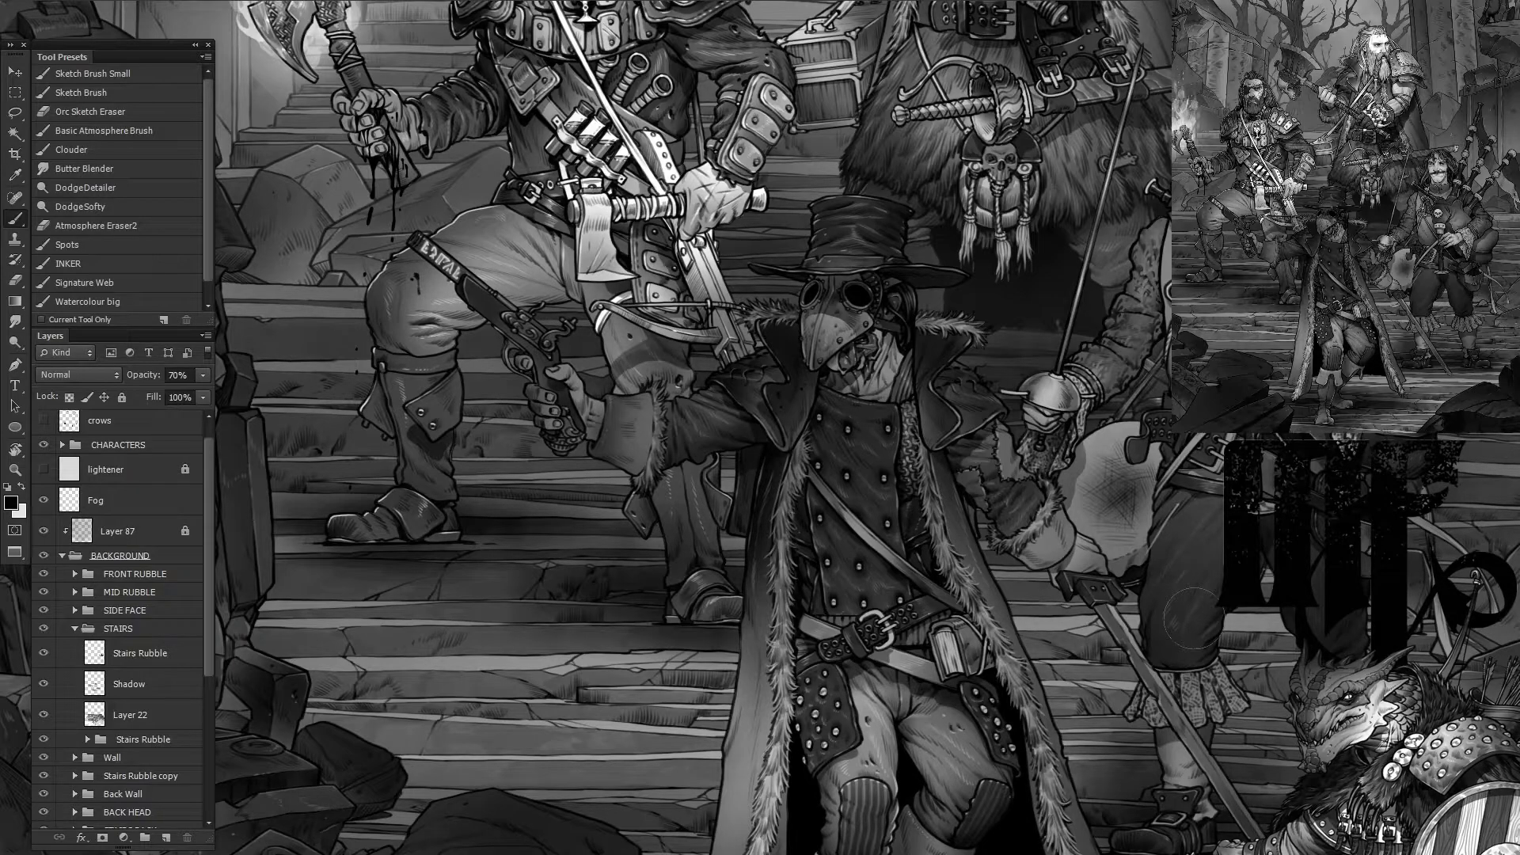
pyautogui.moveTo(713, 237); pyautogui.dragTo(570, 689)
# Step: Expand the CHARACTERS group and brush over Luca's pale bag on the clipped Layer 96, redoing the first stroke
pyautogui.click(119, 445)
pyautogui.click(61, 445)
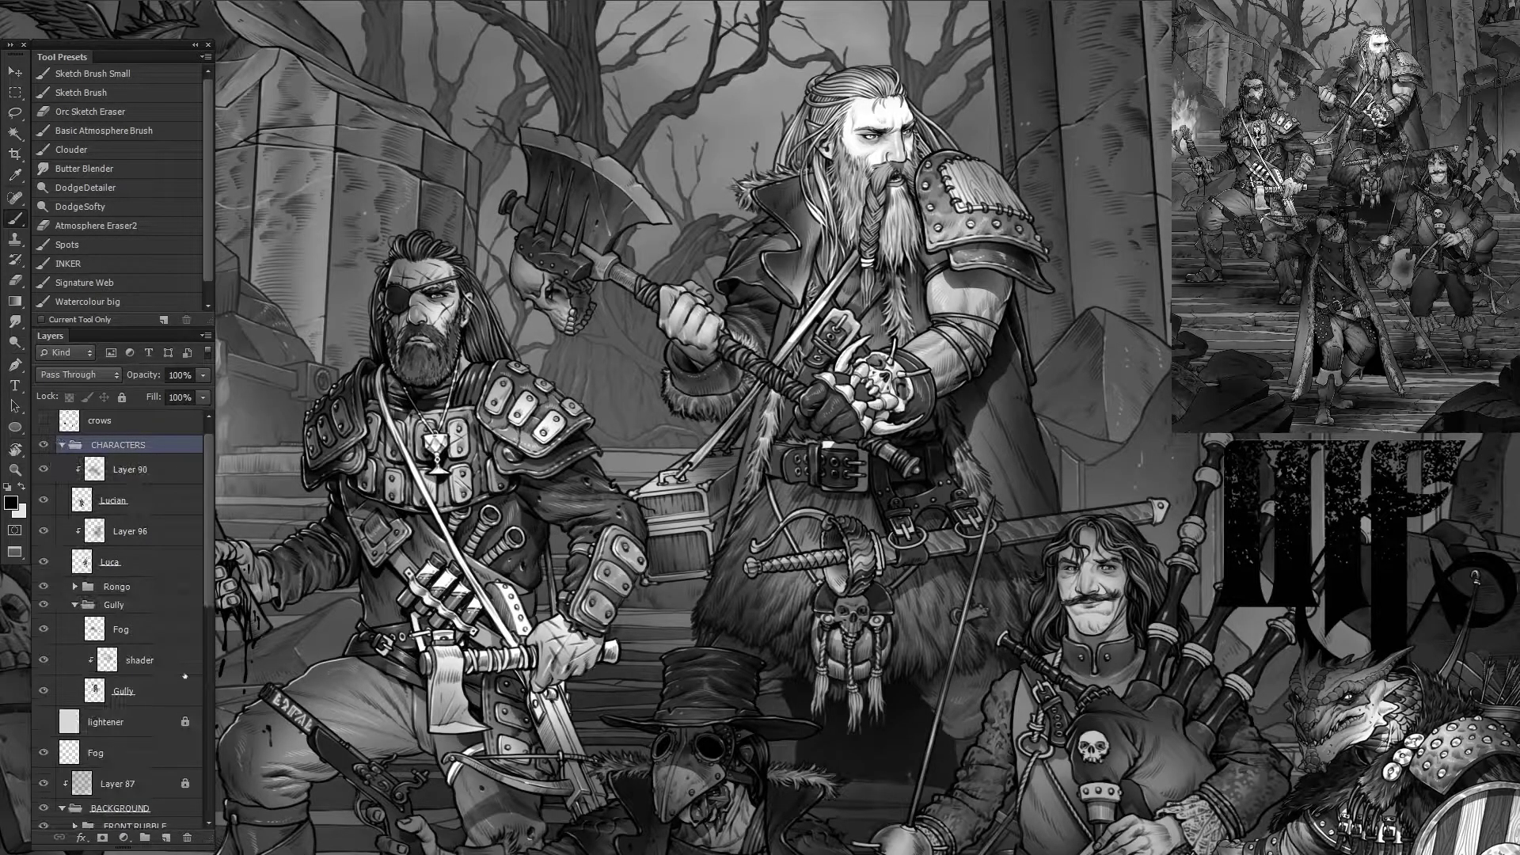
pyautogui.click(140, 660)
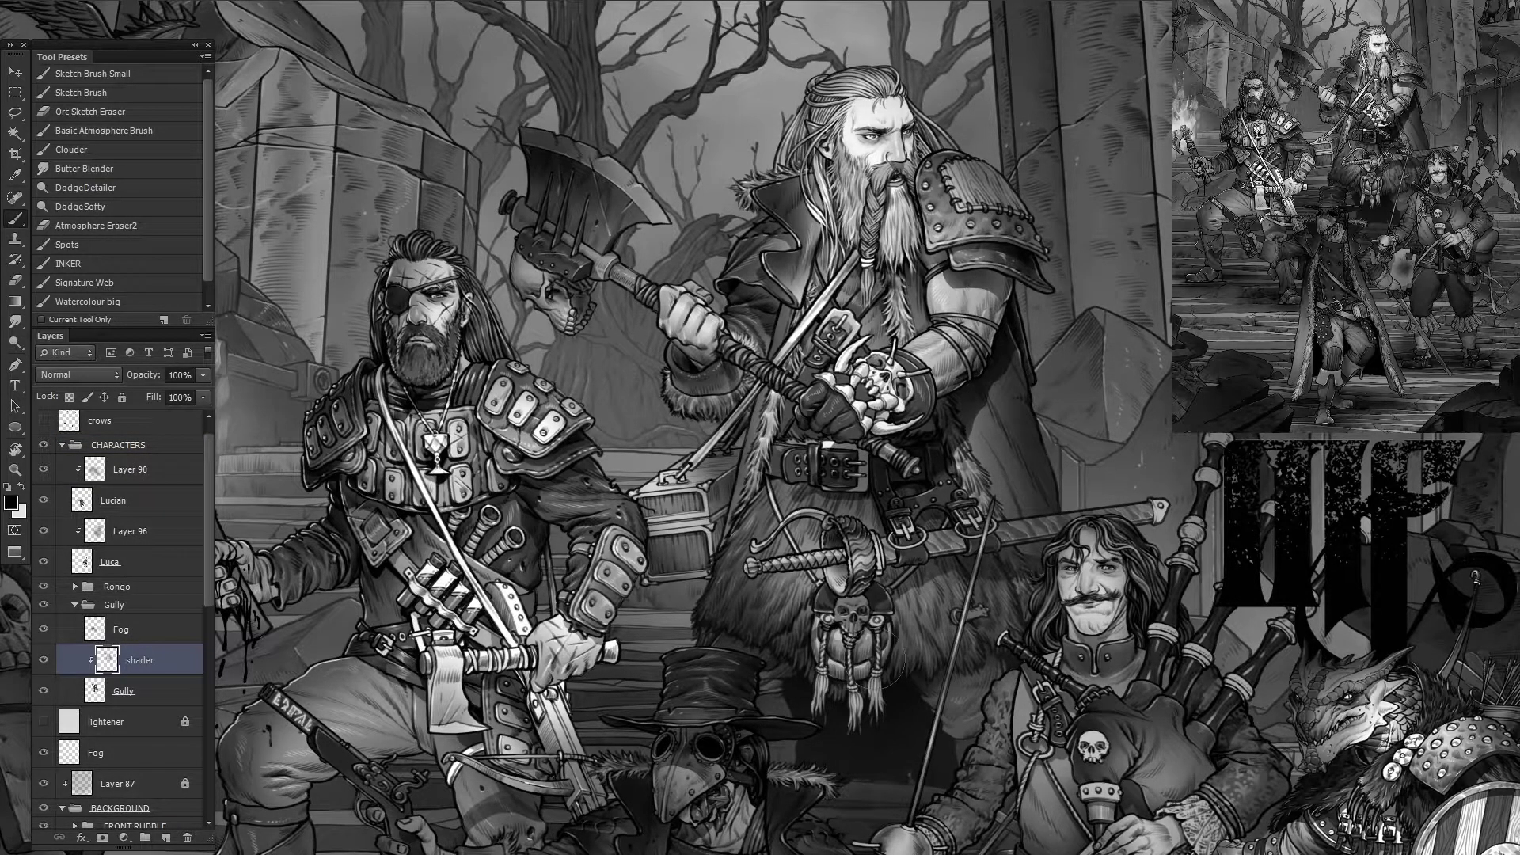
pyautogui.click(130, 532)
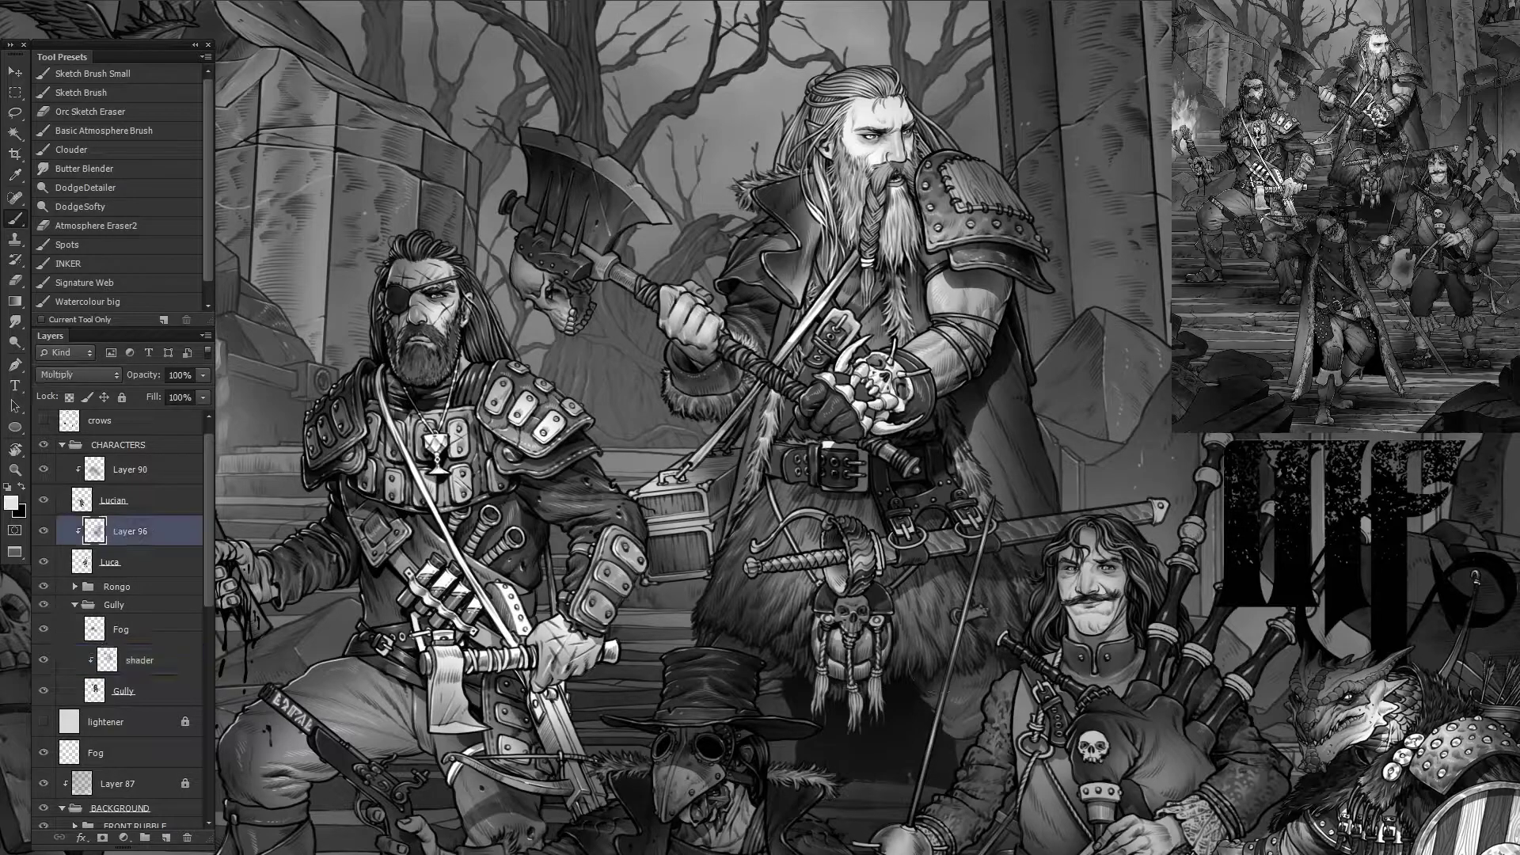
pyautogui.scroll(-5, 760, 427)
pyautogui.press('x')
pyautogui.moveTo(982, 554); pyautogui.dragTo(903, 665)
pyautogui.hotkey('ctrl', 'z')
pyautogui.moveTo(981, 546); pyautogui.dragTo(895, 665)
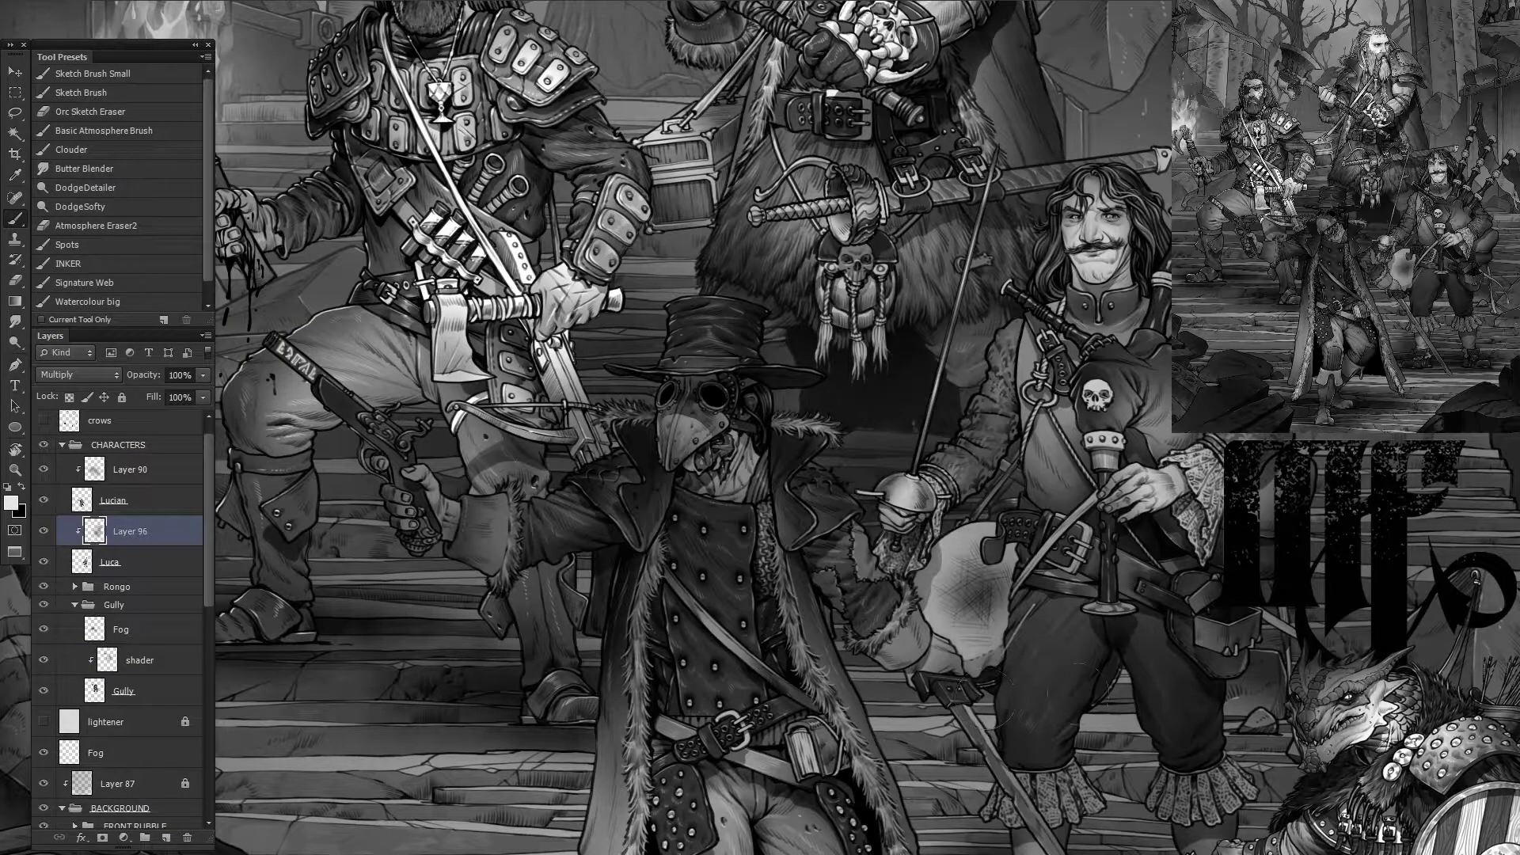
pyautogui.moveTo(982, 546); pyautogui.dragTo(879, 669)
# Step: Set Layer 90 above Lucian to Multiply and brush across the figure's outstretched sleeve and gun hand
pyautogui.click(126, 470)
pyautogui.click(79, 375)
pyautogui.click(75, 299)
pyautogui.moveTo(753, 570); pyautogui.dragTo(919, 201)
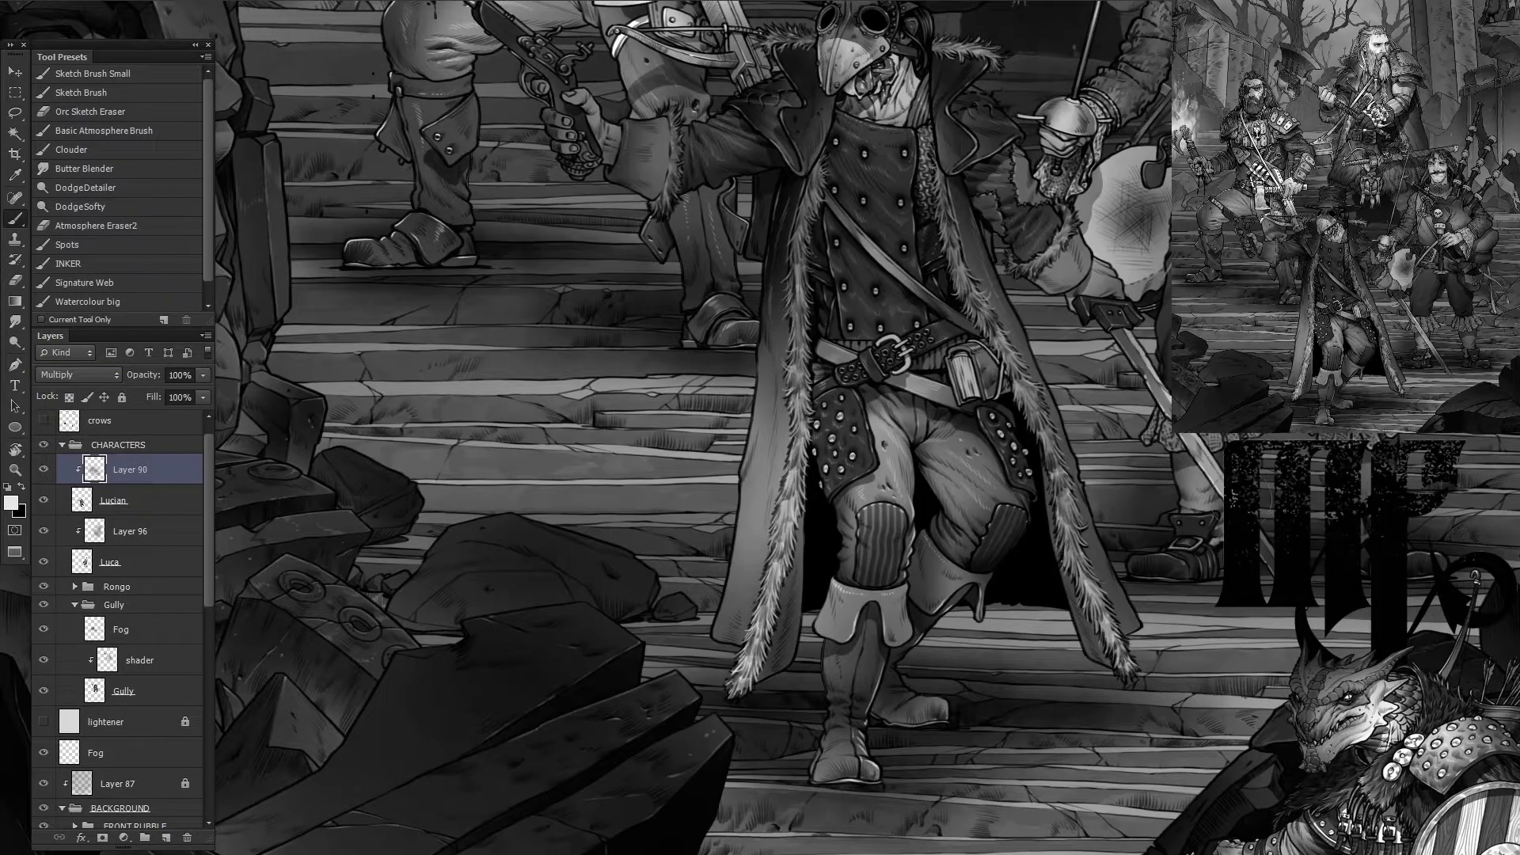
pyautogui.moveTo(697, 162); pyautogui.dragTo(537, 125)
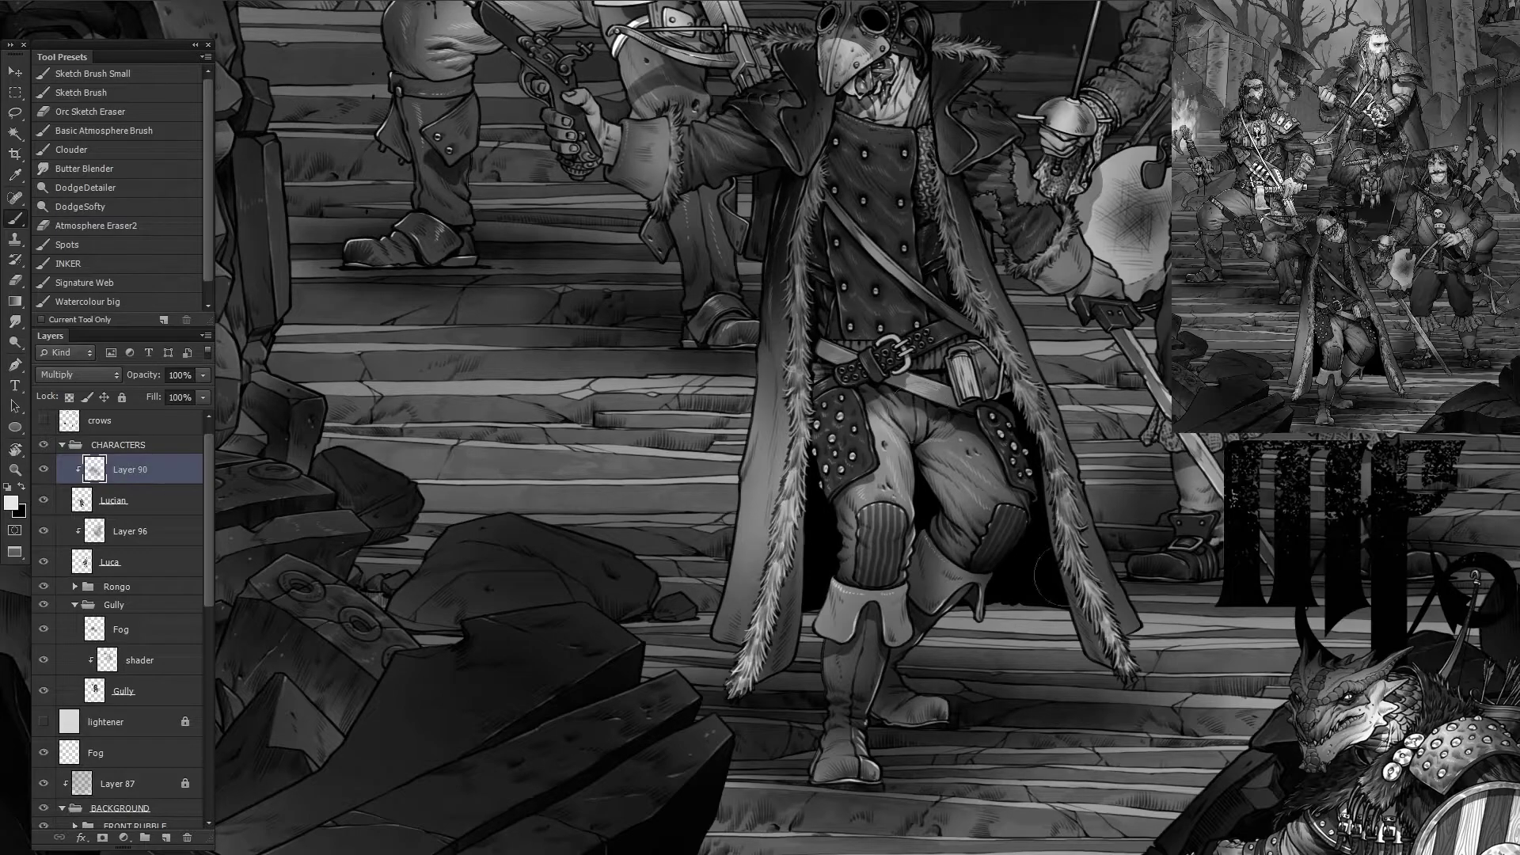
# Step: Select Luca's figure layer and examine the raised sword blade in close-up against the bearded warrior's fur
pyautogui.scroll(10, 1053, 578)
pyautogui.hotkey('alt', '[')
pyautogui.hotkey('alt', '[')
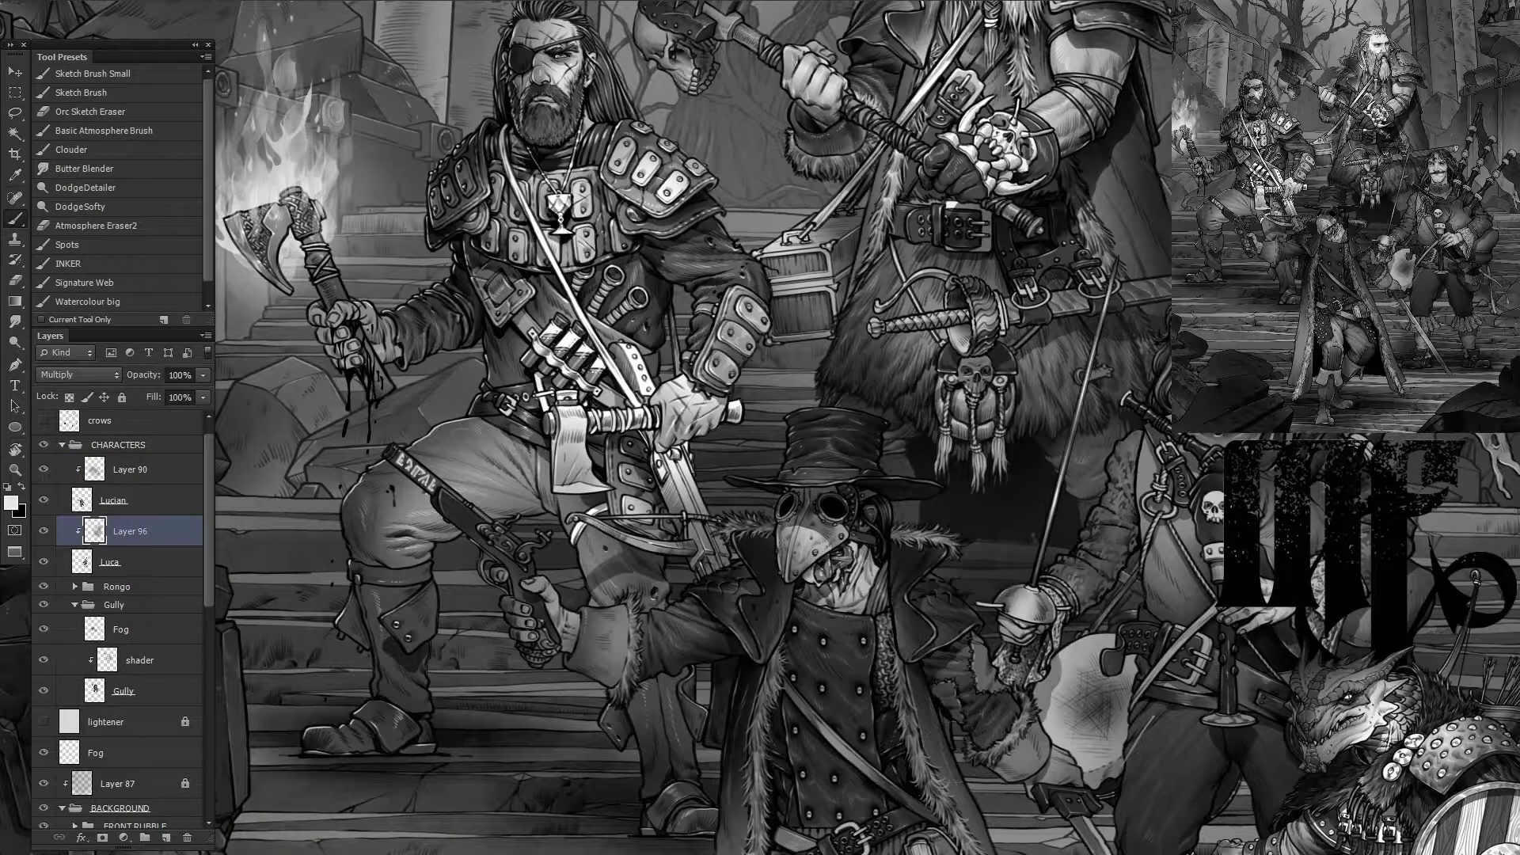
pyautogui.hotkey('alt', '[')
pyautogui.scroll(6, 833, 196)
pyautogui.press('x')
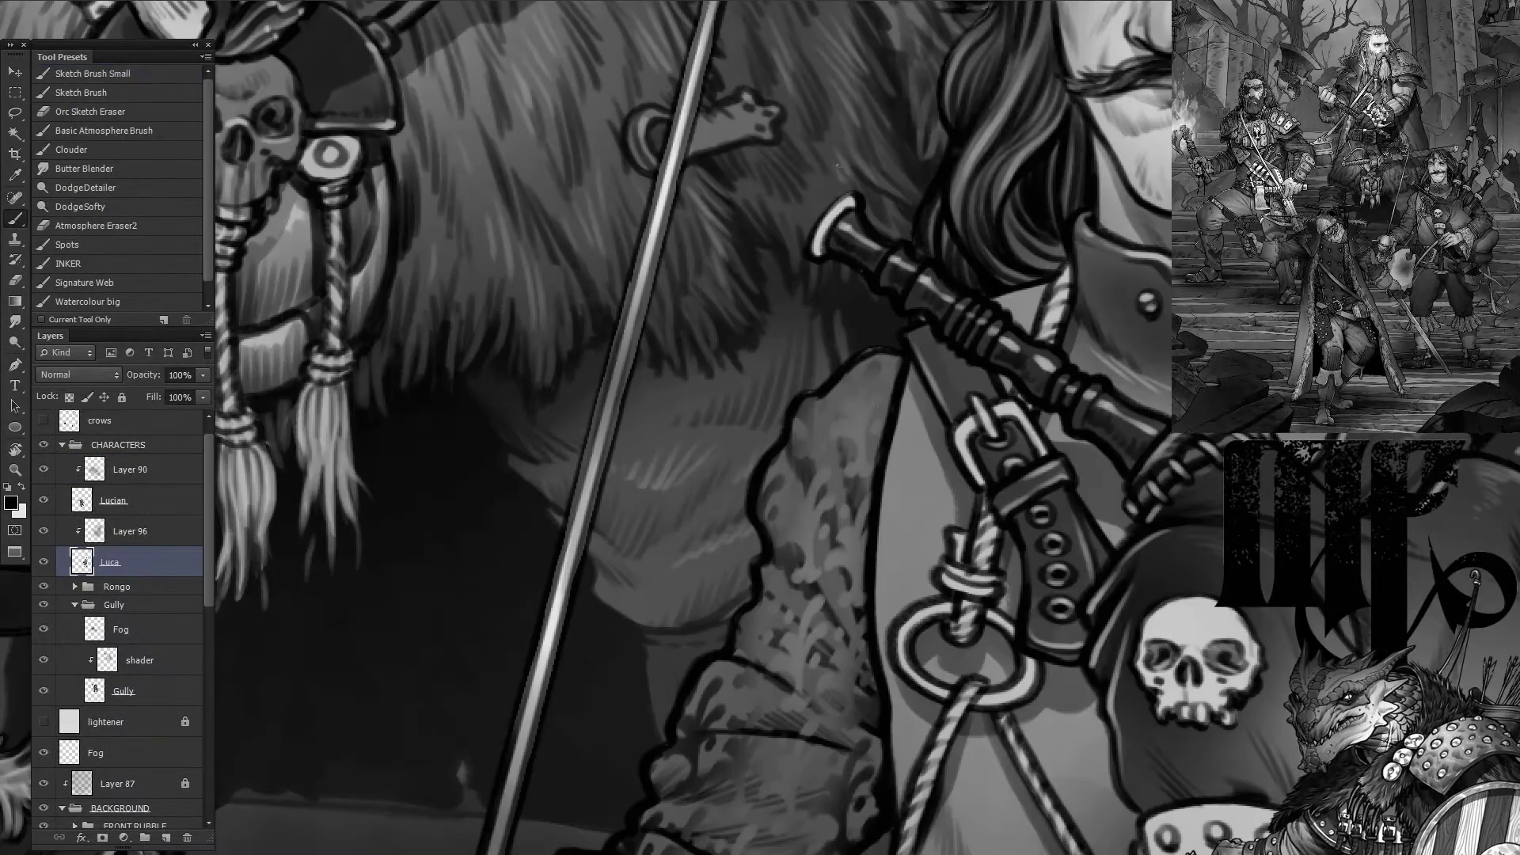
pyautogui.scroll(-5, 824, 214)
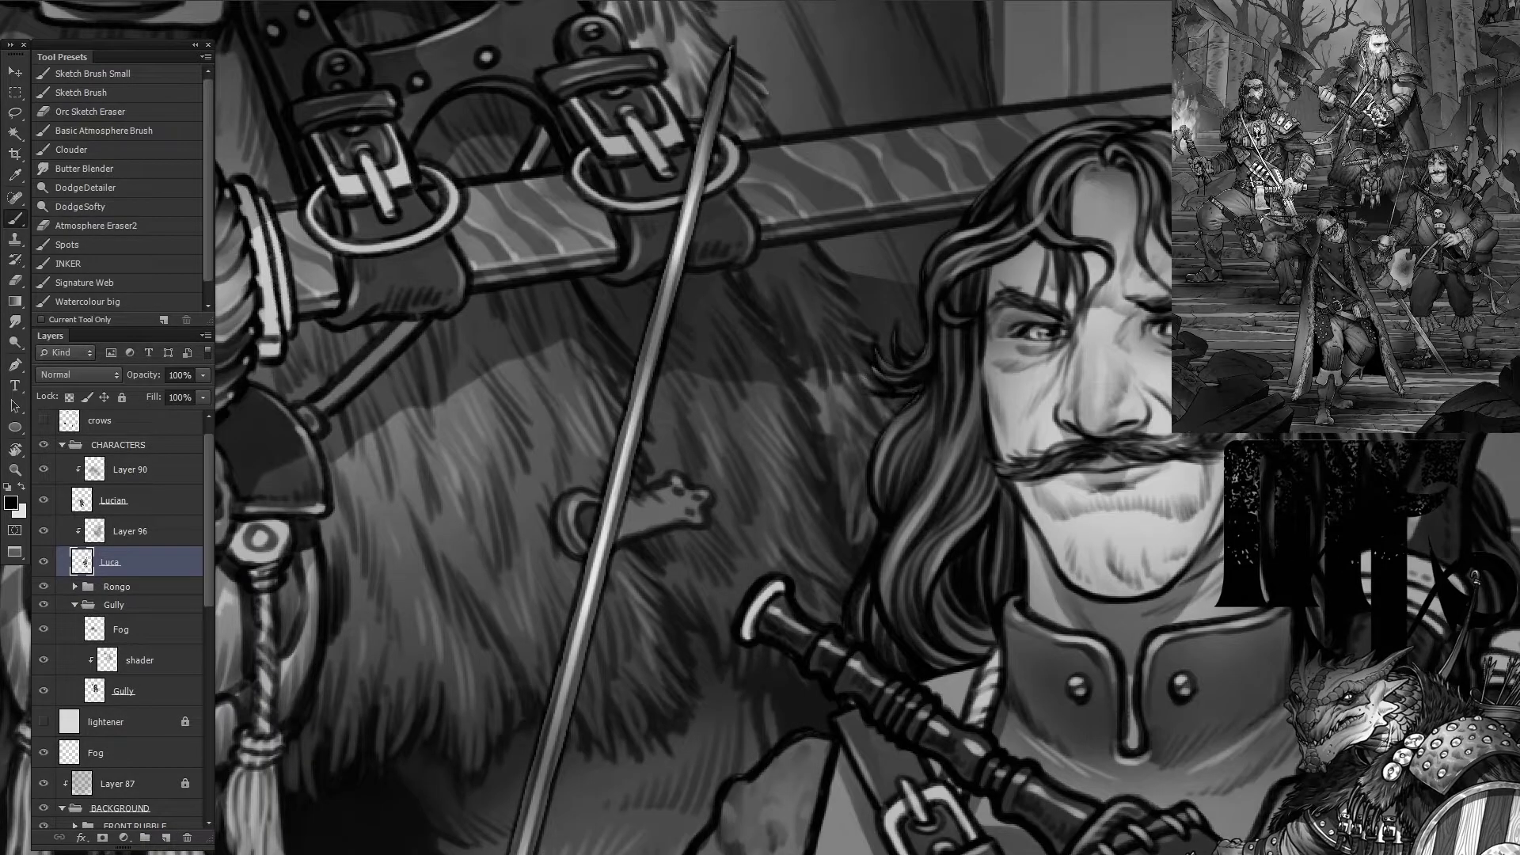
pyautogui.scroll(5, 903, 403)
pyautogui.scroll(3, 806, 475)
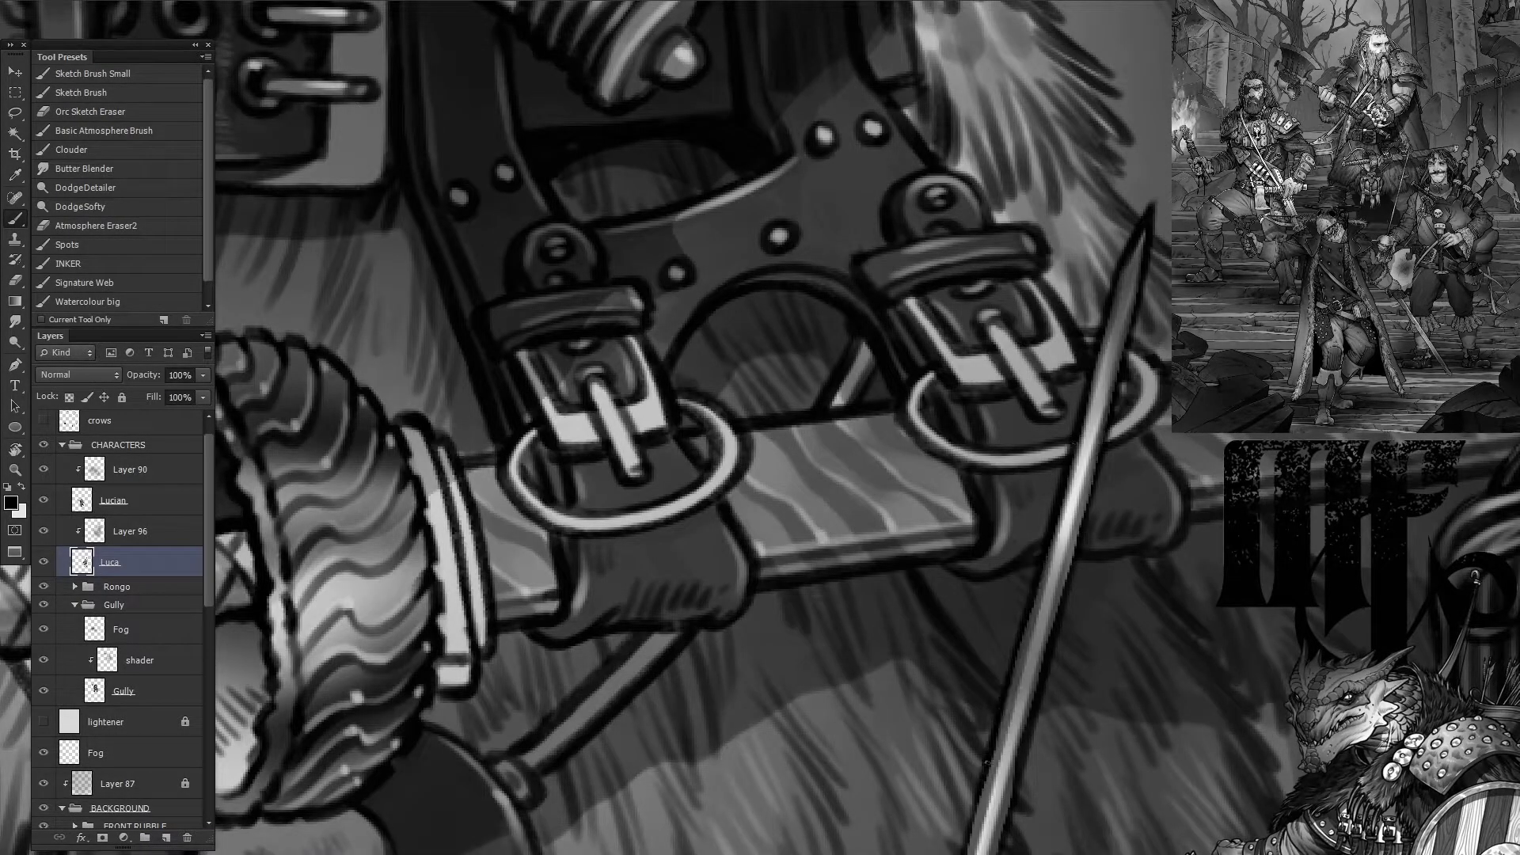
pyautogui.scroll(-4, 946, 606)
pyautogui.scroll(-3, 713, 702)
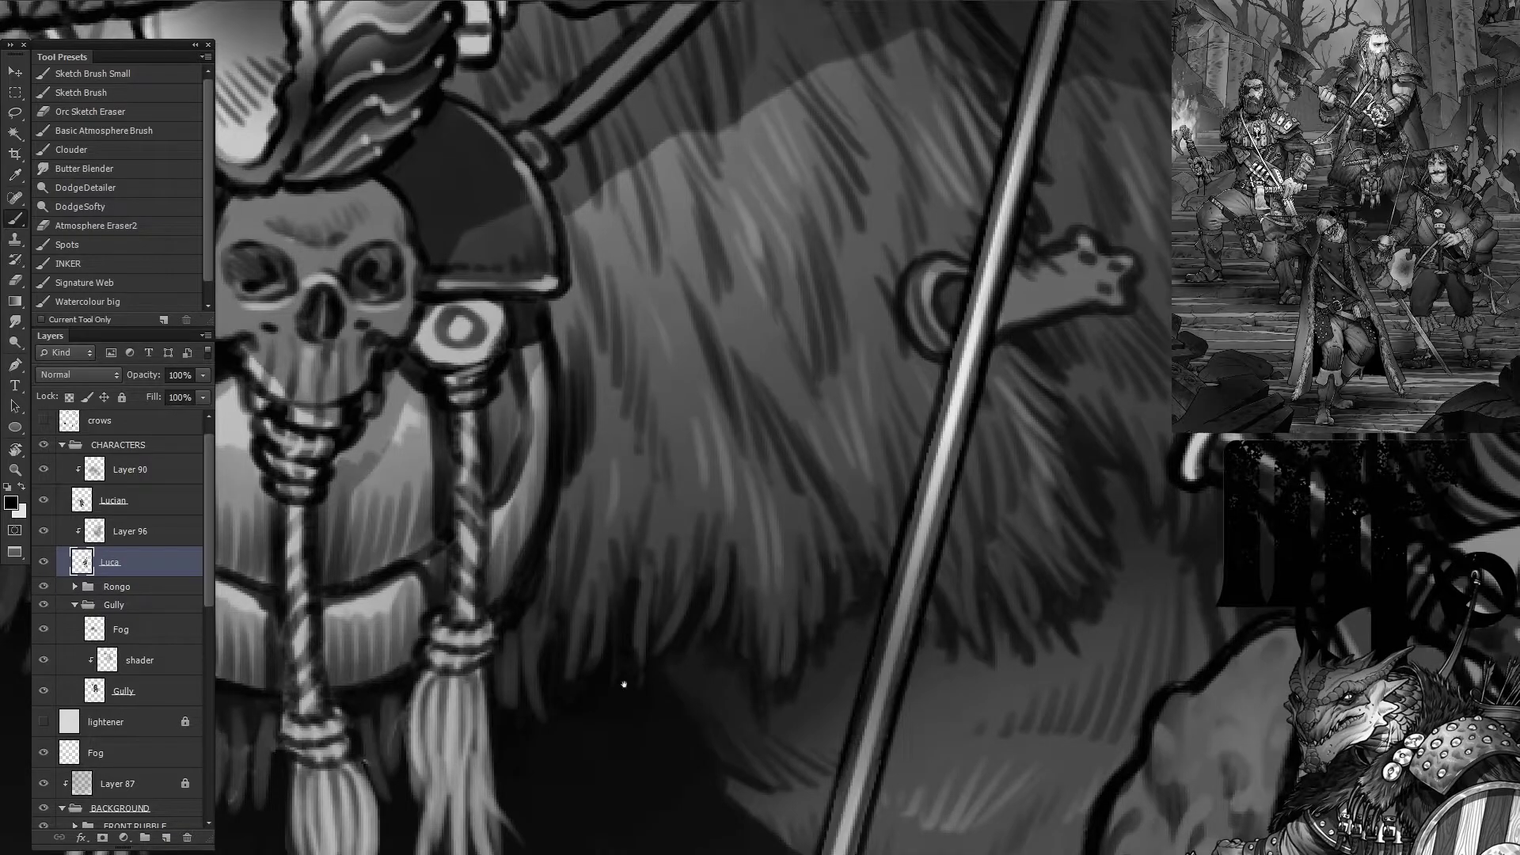
pyautogui.scroll(3, 881, 520)
pyautogui.scroll(-8, 882, 520)
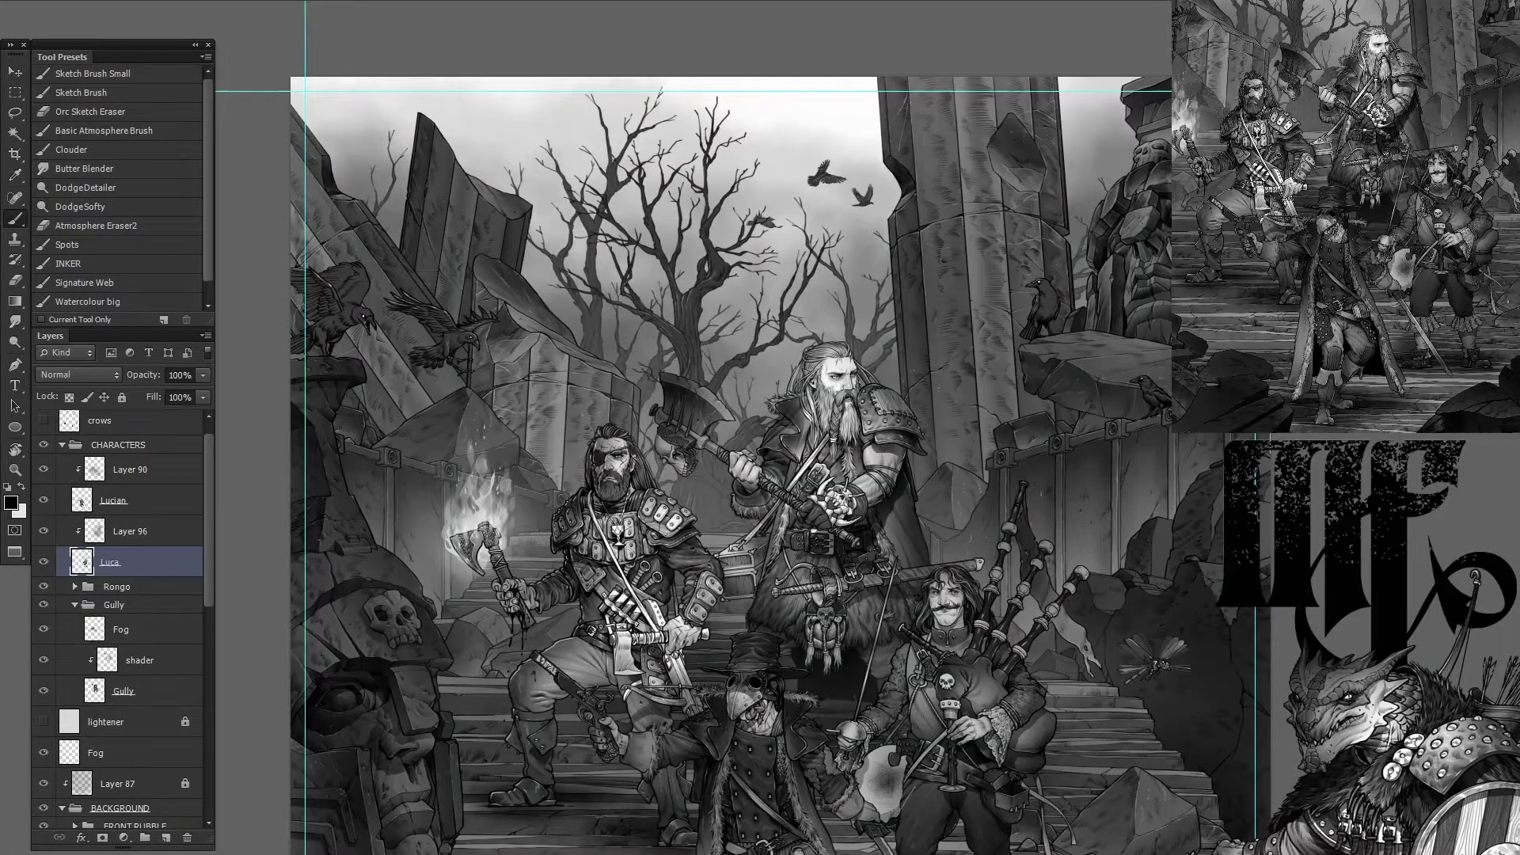
pyautogui.scroll(-5, 570, 599)
pyautogui.scroll(3, 589, 609)
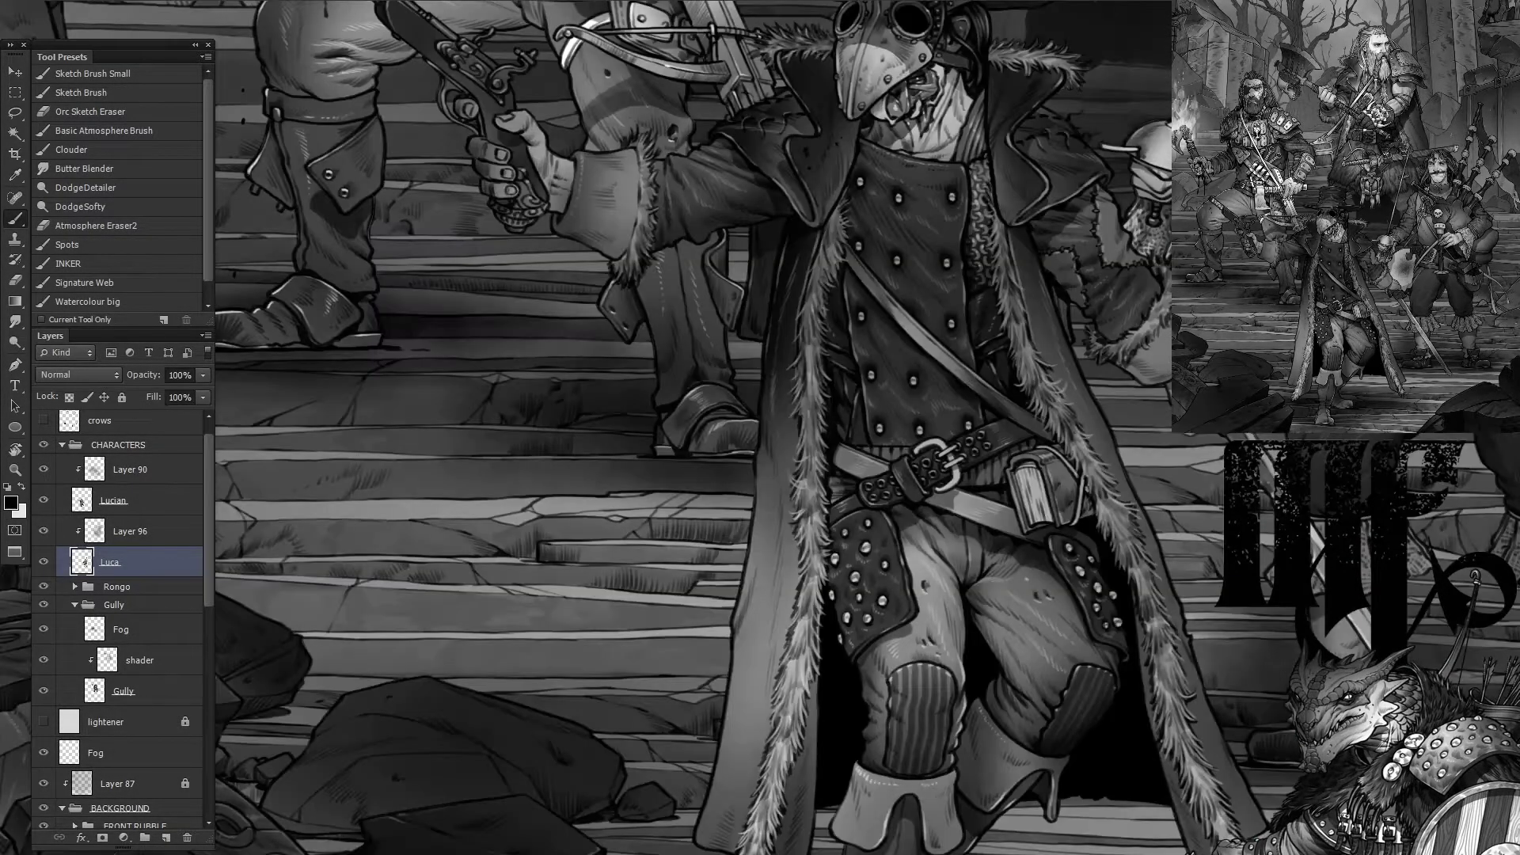
# Step: Prepare the Shadow layer of the STAIRS group for brushing in Multiply mode with the Sketch Brush Small preset
pyautogui.keyDown('ctrl'); pyautogui.click(589, 609); pyautogui.keyUp('ctrl')
pyautogui.click(79, 375)
pyautogui.click(51, 73)
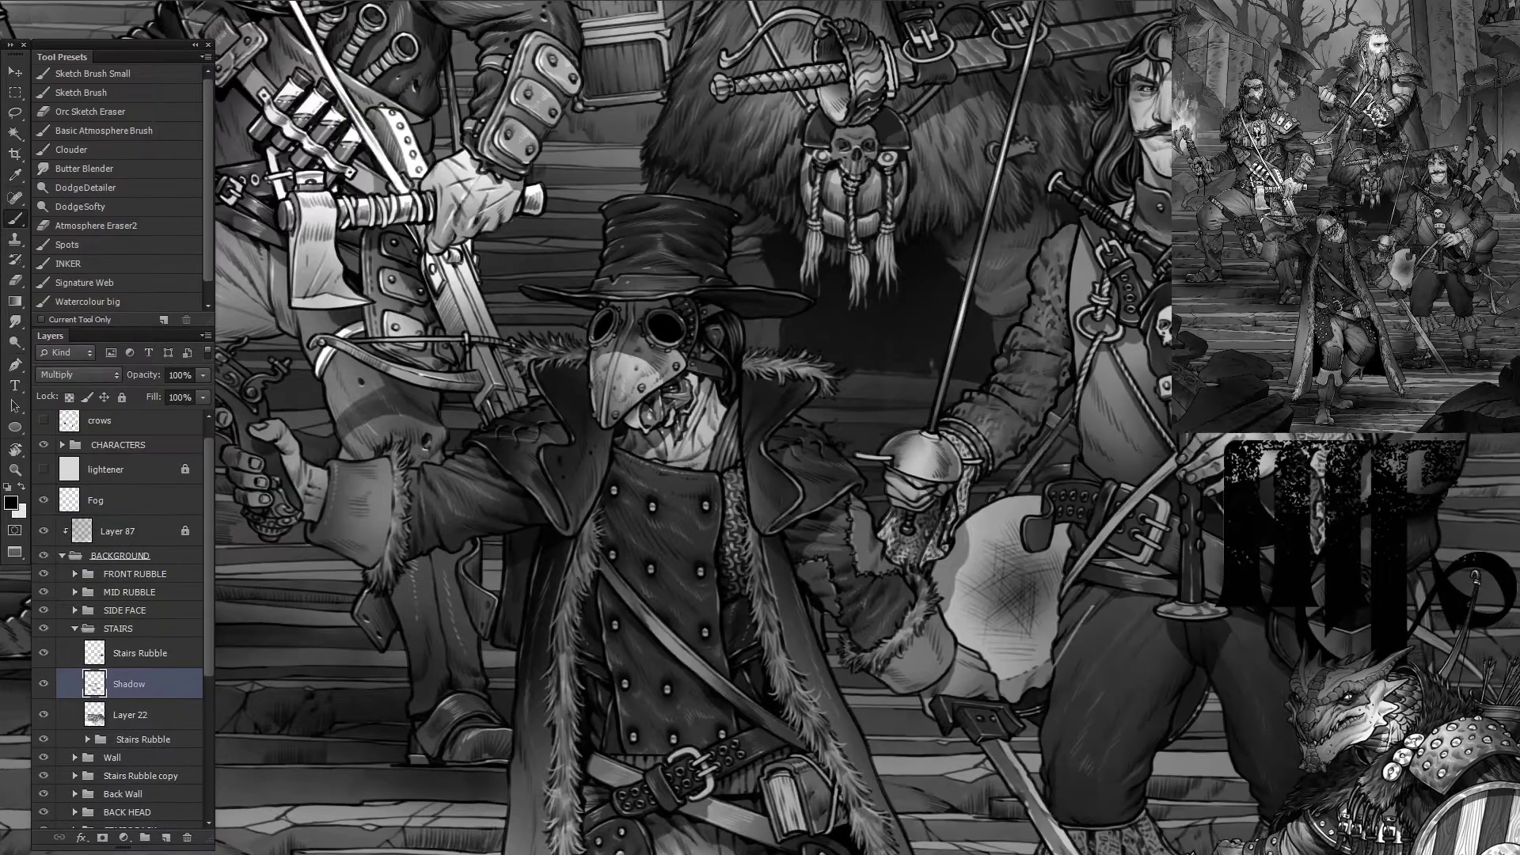
pyautogui.press('x')
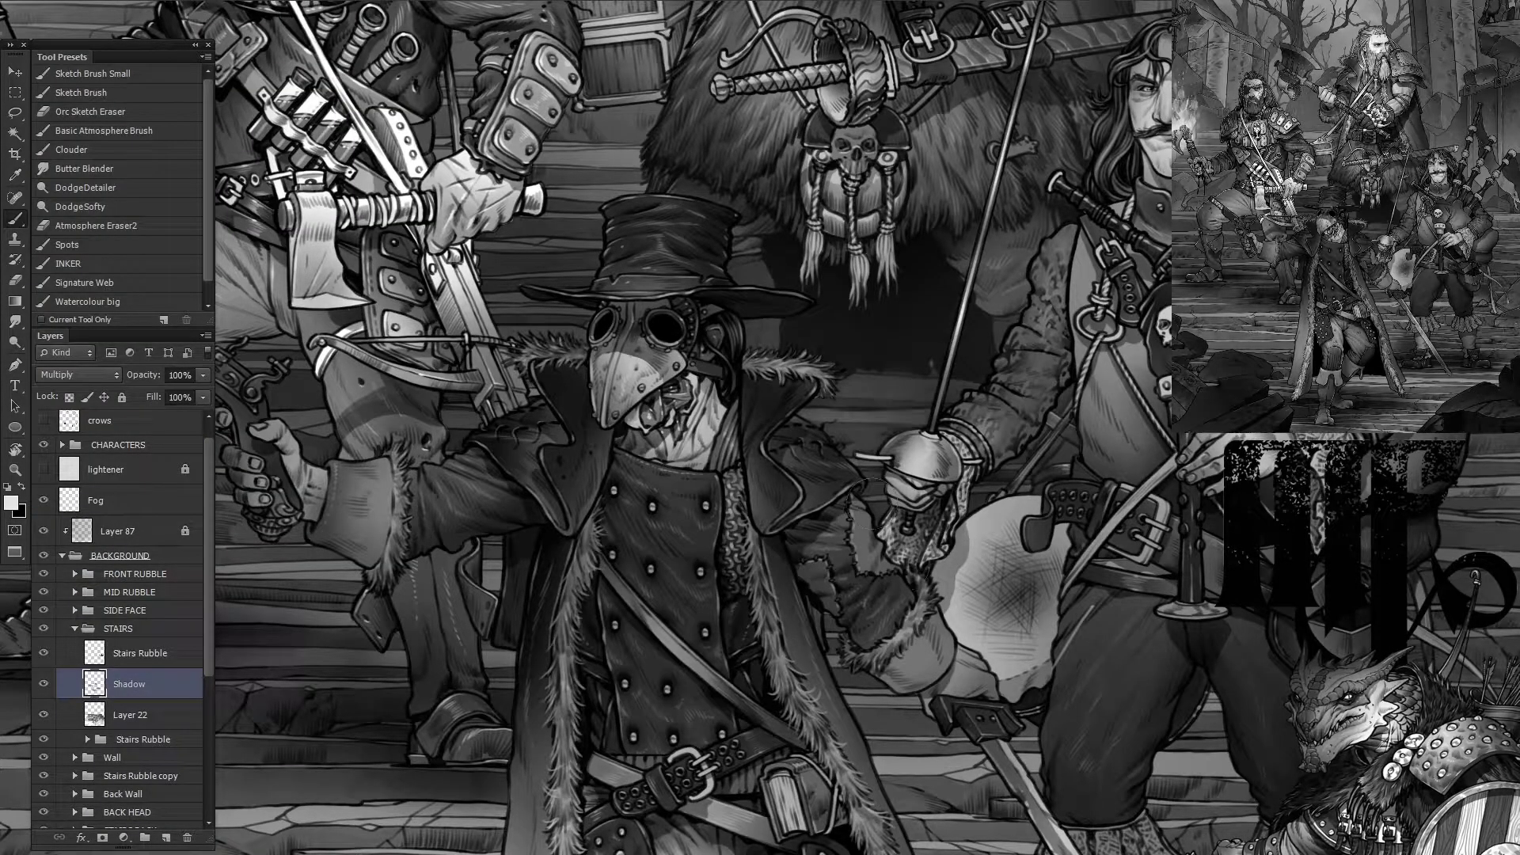
pyautogui.scroll(-4, 893, 582)
# Step: Add a layer named fog above Layer 96 and brush light haze over the eyepatched warrior's rear leg
pyautogui.keyDown('ctrl'); pyautogui.click(893, 582); pyautogui.keyUp('ctrl')
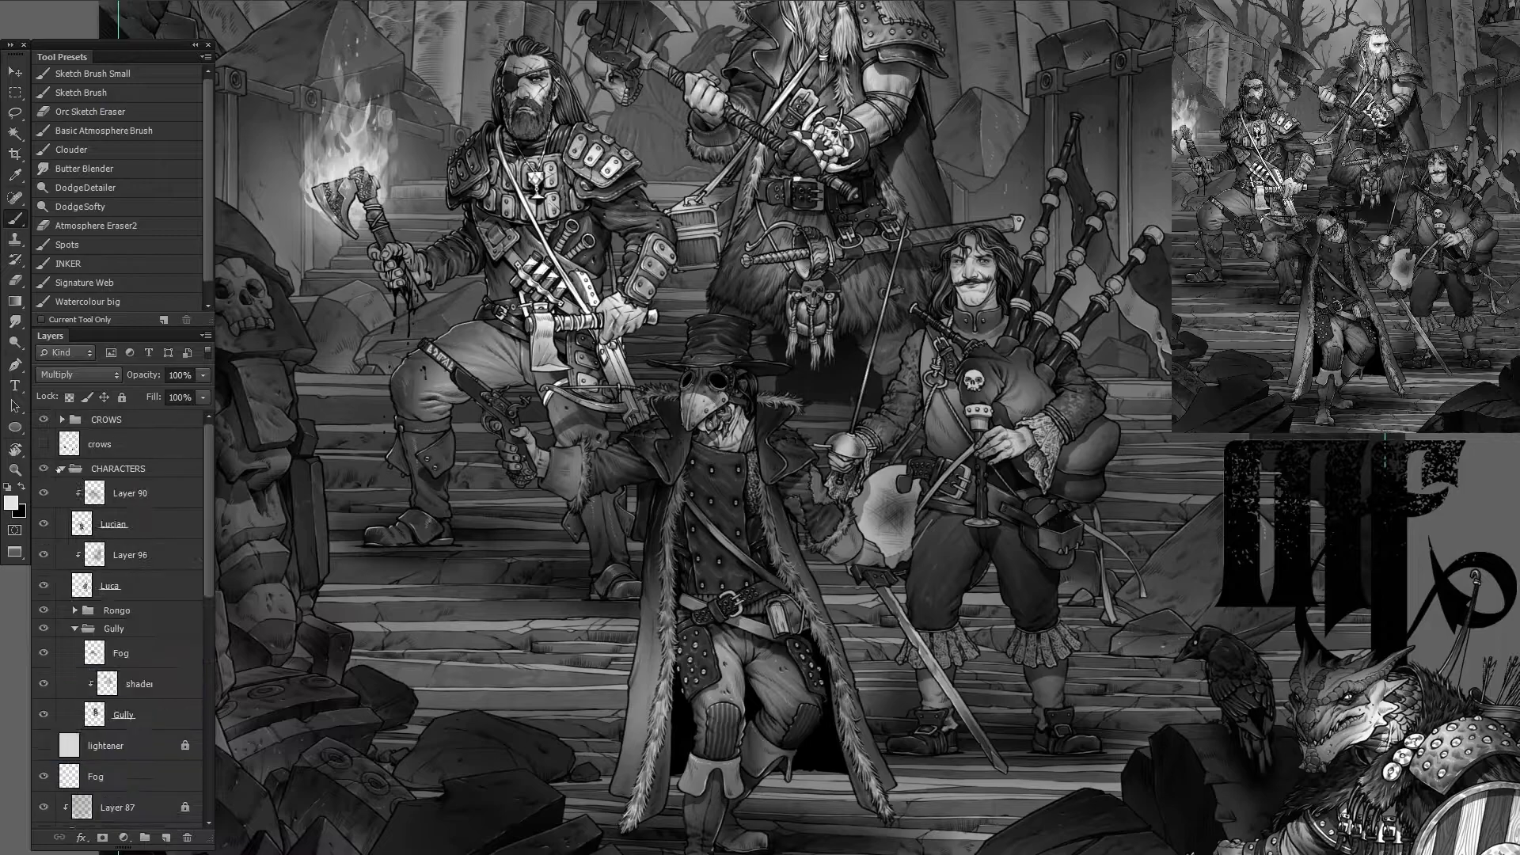
pyautogui.hotkey('ctrl', 'shift', 'alt', 'n')
pyautogui.doubleClick(126, 555)
pyautogui.write('fog')
pyautogui.press('Return')
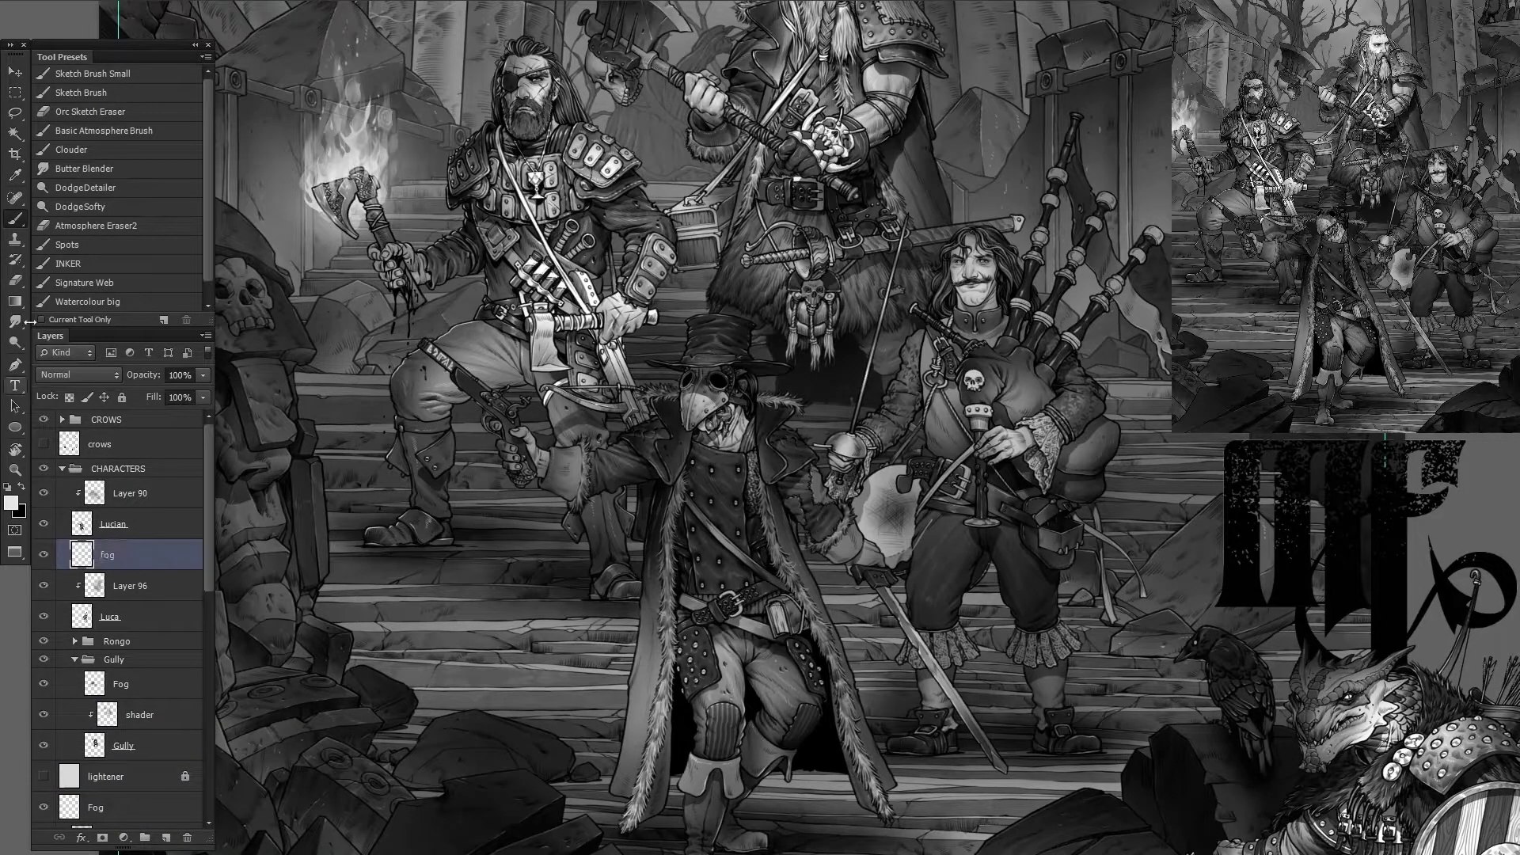
pyautogui.moveTo(554, 523)
pyautogui.mouseDown()
pyautogui.moveTo(610, 578)
pyautogui.moveTo(625, 625)
pyautogui.mouseUp()
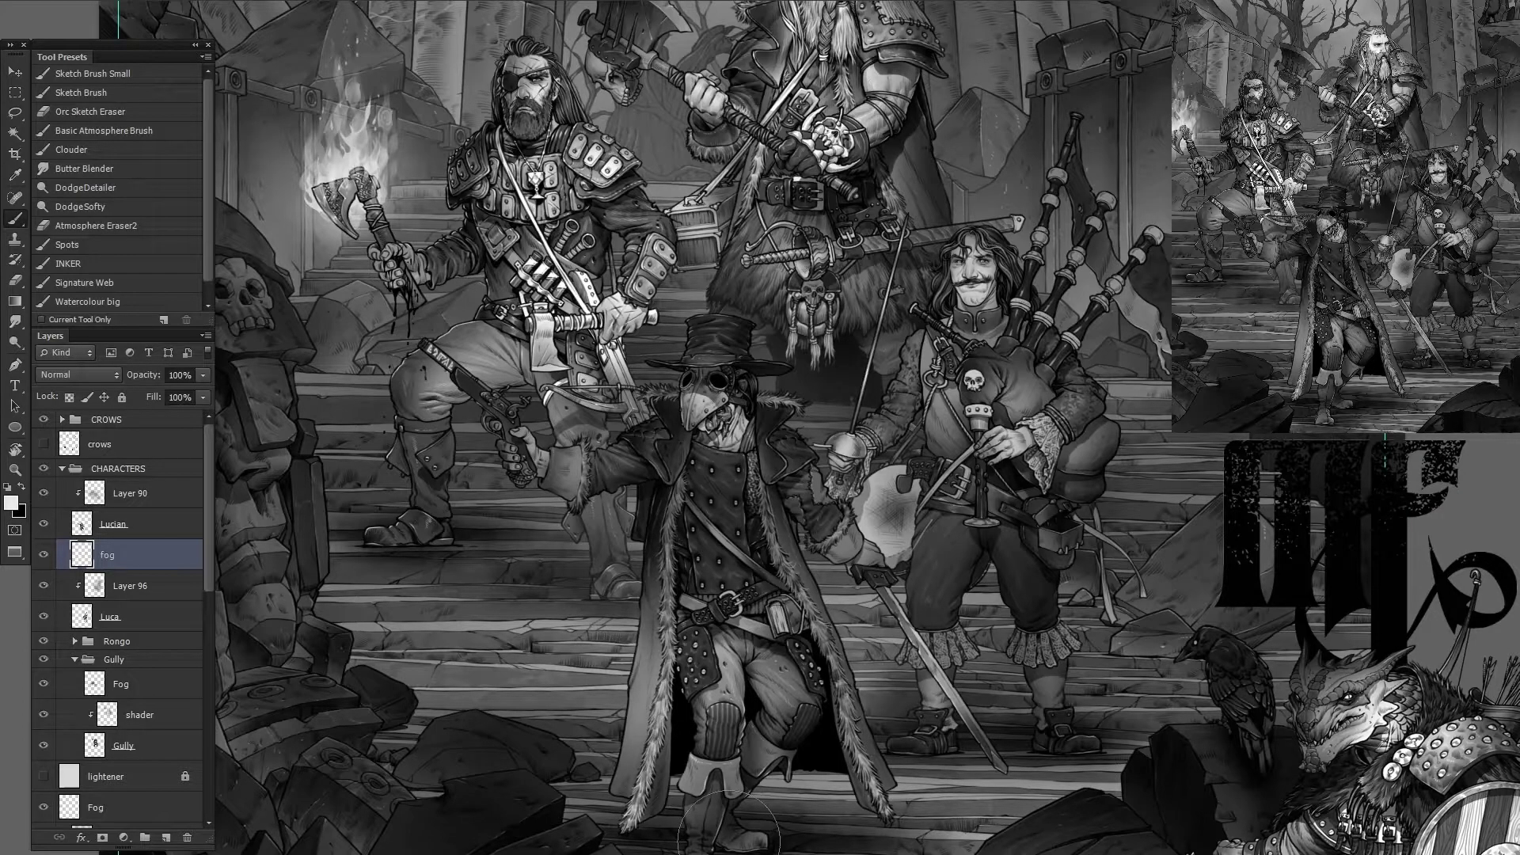
pyautogui.scroll(-4, 728, 831)
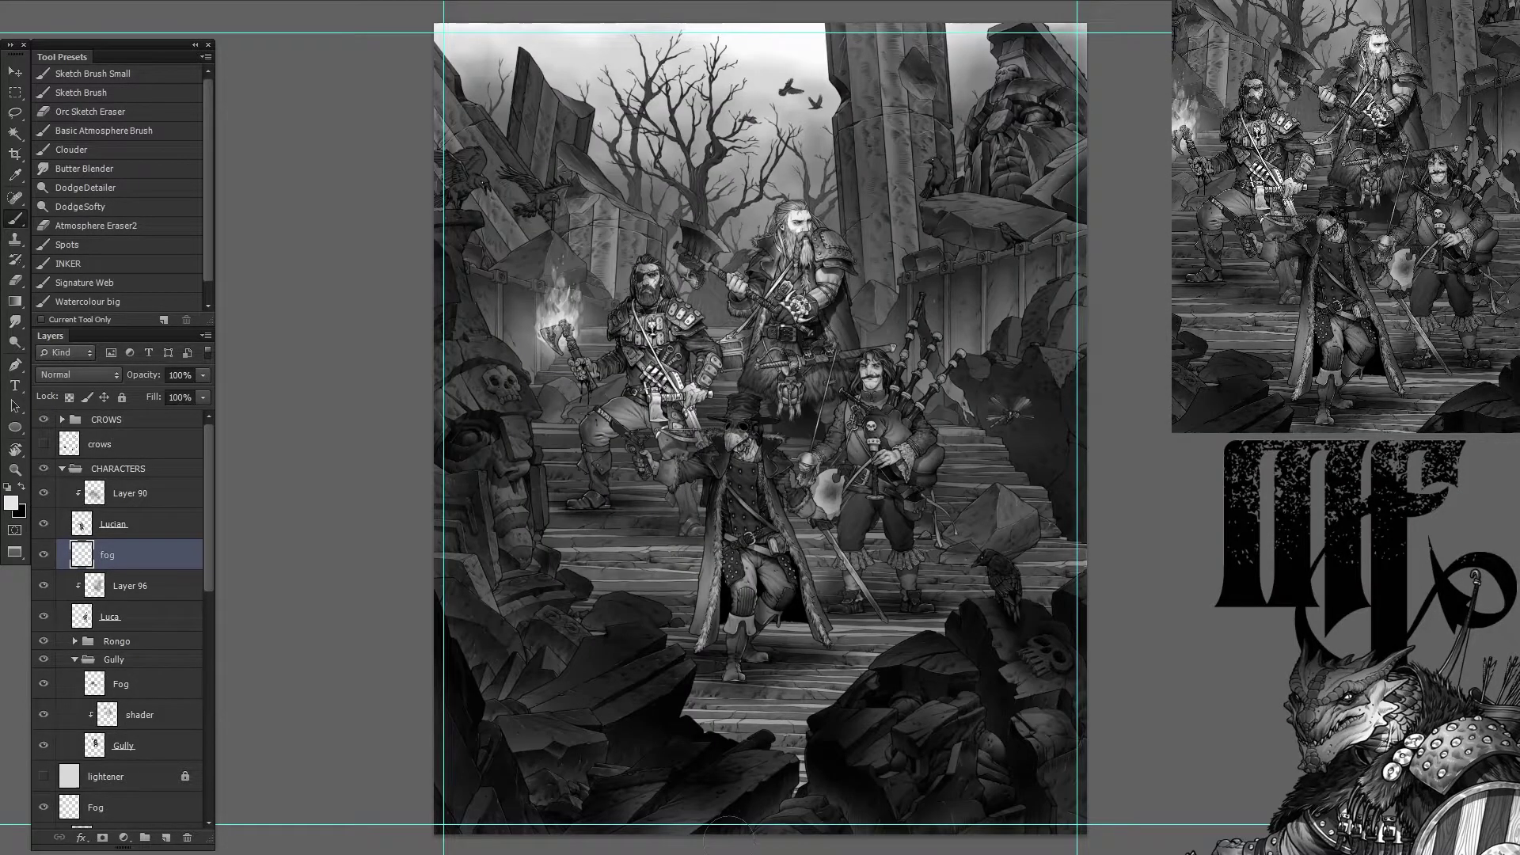
# Step: Add a new layer directly above the shader layer in the Gully group and choose the Sketch Brush Small preset
pyautogui.scroll(4, 728, 831)
pyautogui.scroll(8, 784, 648)
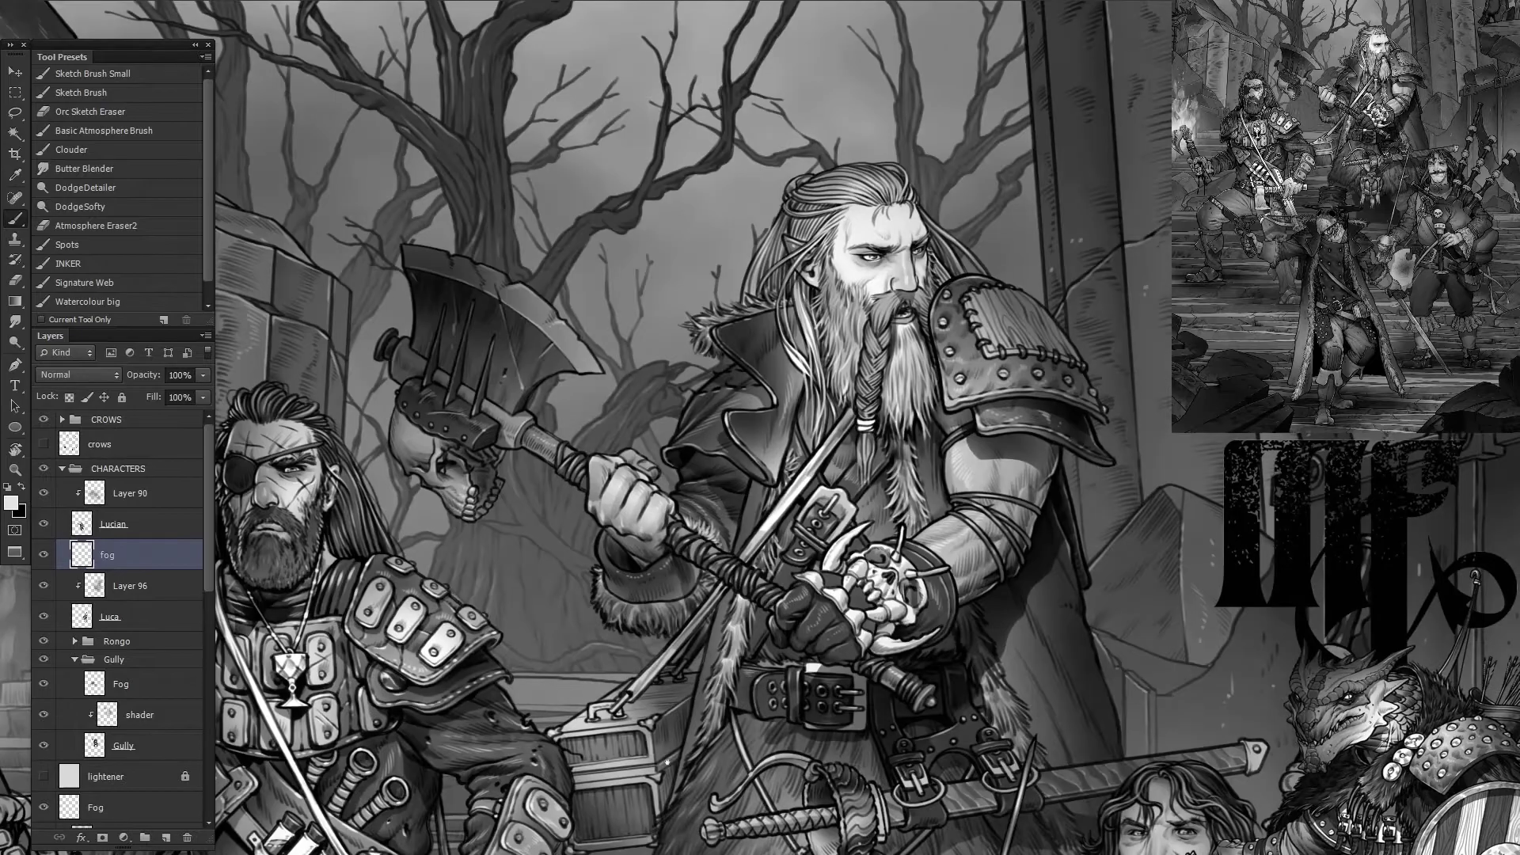
pyautogui.hscroll(3, 784, 647)
pyautogui.scroll(-5, 673, 646)
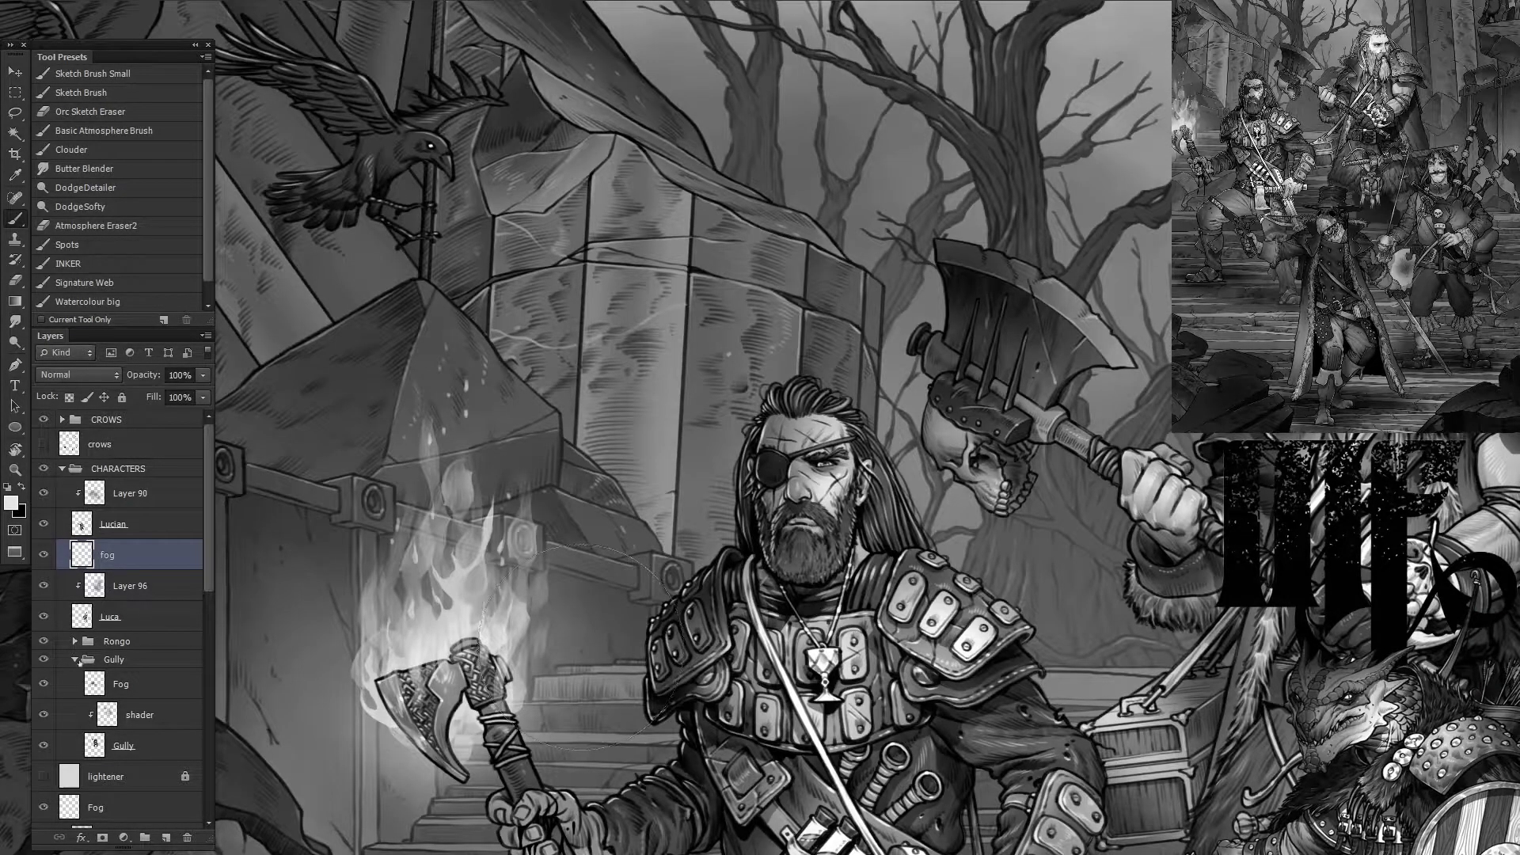
pyautogui.click(119, 683)
pyautogui.click(139, 714)
pyautogui.click(165, 837)
pyautogui.click(92, 73)
pyautogui.scroll(4, 1108, 277)
# Step: Dab small light specks around the stone columns and the bagpiper on the new layer in the Gully group
pyautogui.click(726, 117)
pyautogui.click(740, 172)
pyautogui.click(854, 136)
pyautogui.moveTo(857, 208); pyautogui.dragTo(874, 205)
pyautogui.moveTo(851, 297); pyautogui.dragTo(846, 324)
pyautogui.click(937, 283)
pyautogui.click(996, 398)
pyautogui.click(792, 518)
pyautogui.click(772, 443)
pyautogui.click(847, 494)
pyautogui.click(921, 542)
pyautogui.moveTo(985, 582); pyautogui.dragTo(1020, 603)
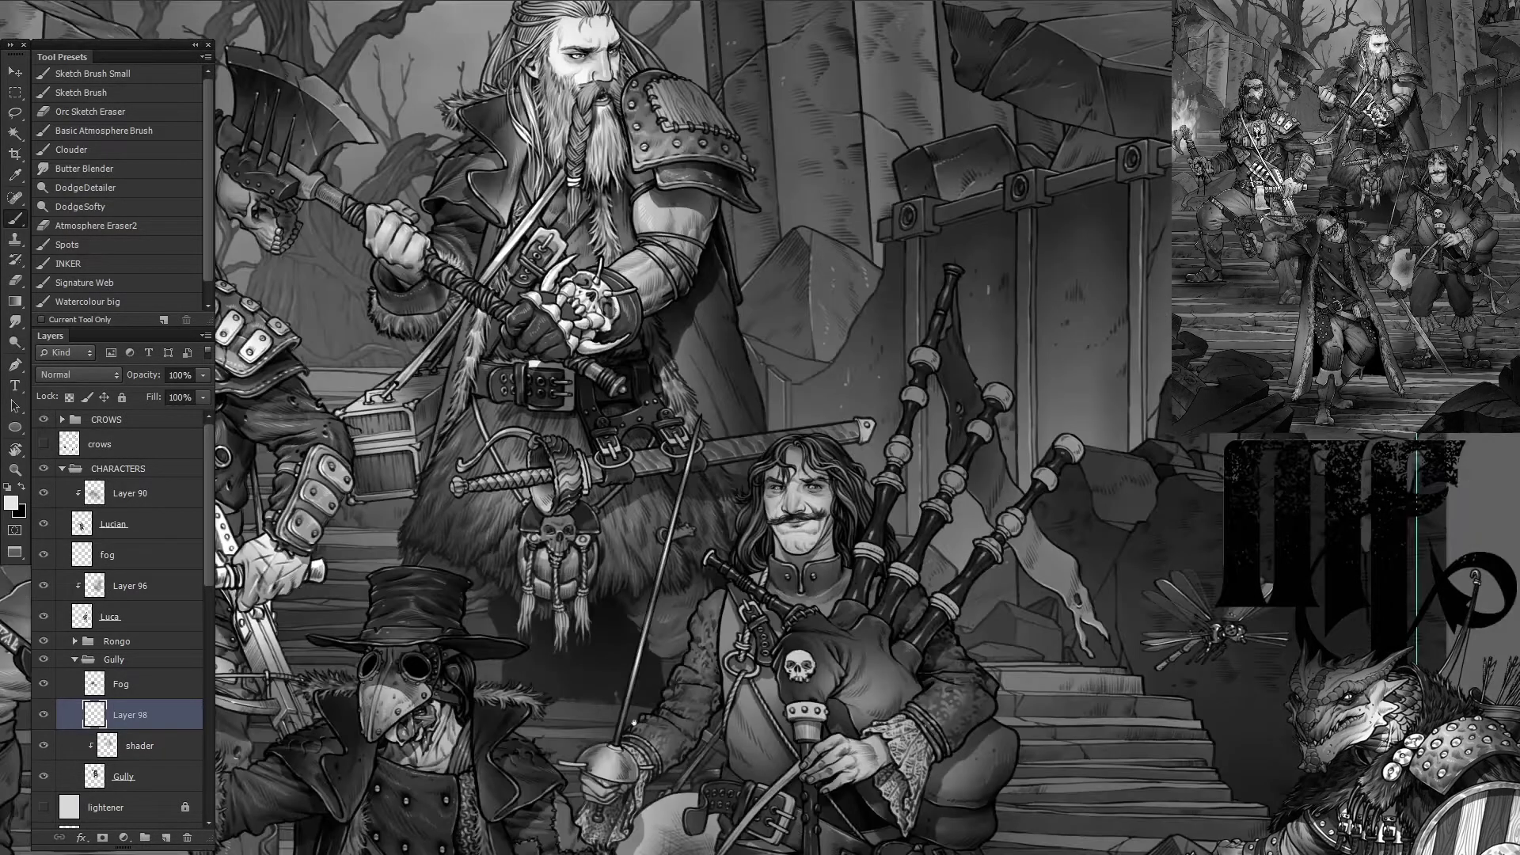
# Step: Check the whole composition and merge all layers into a single Background layer
pyautogui.hotkey('ctrl', '0')
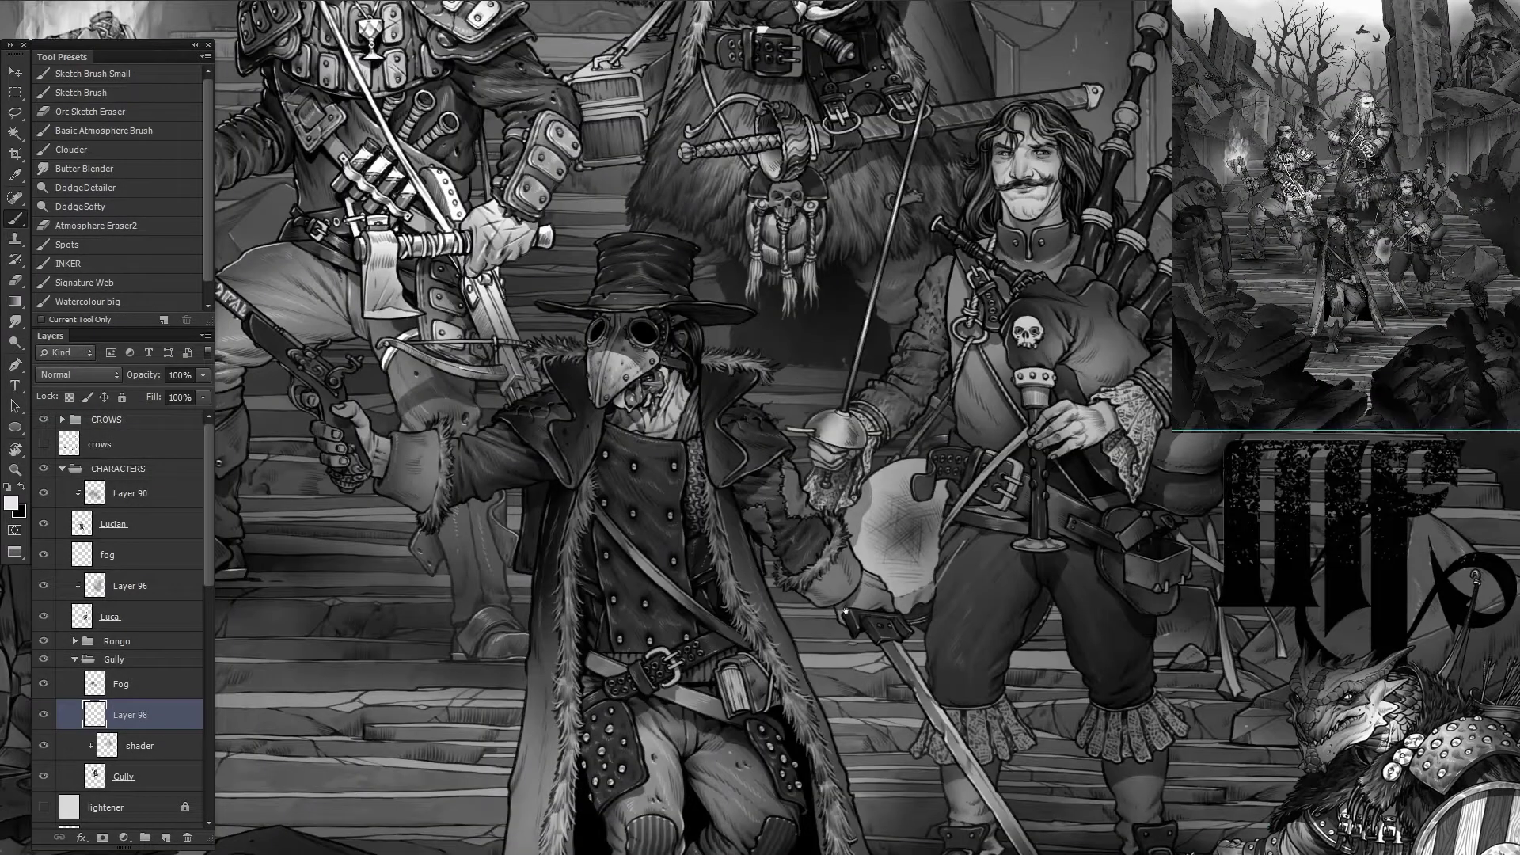
pyautogui.hotkey('ctrl', '+')
pyautogui.moveTo(625, 636); pyautogui.dragTo(627, 720)
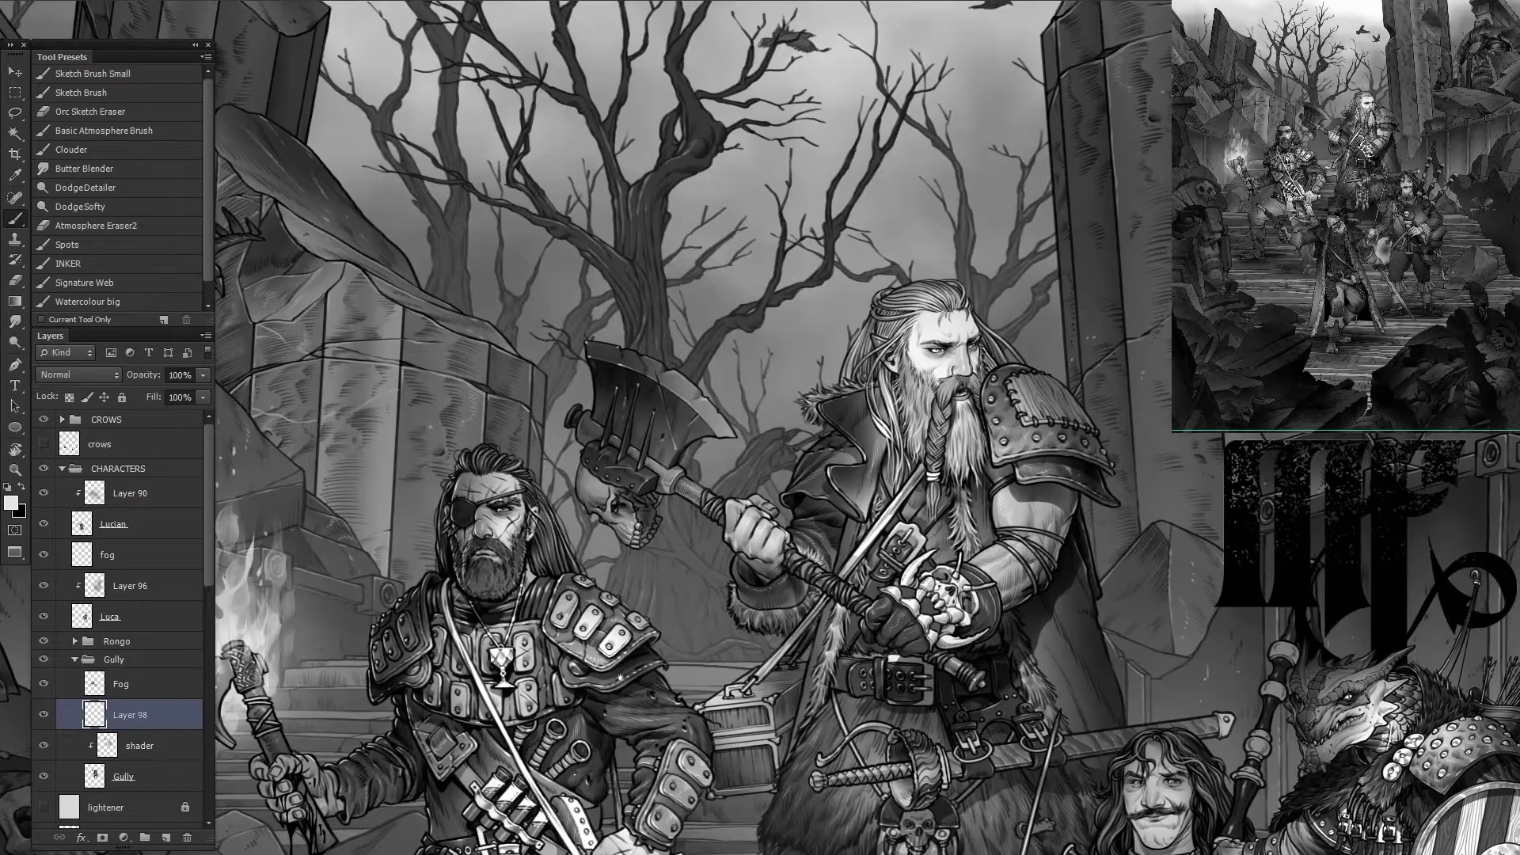
pyautogui.hotkey('ctrl', '0')
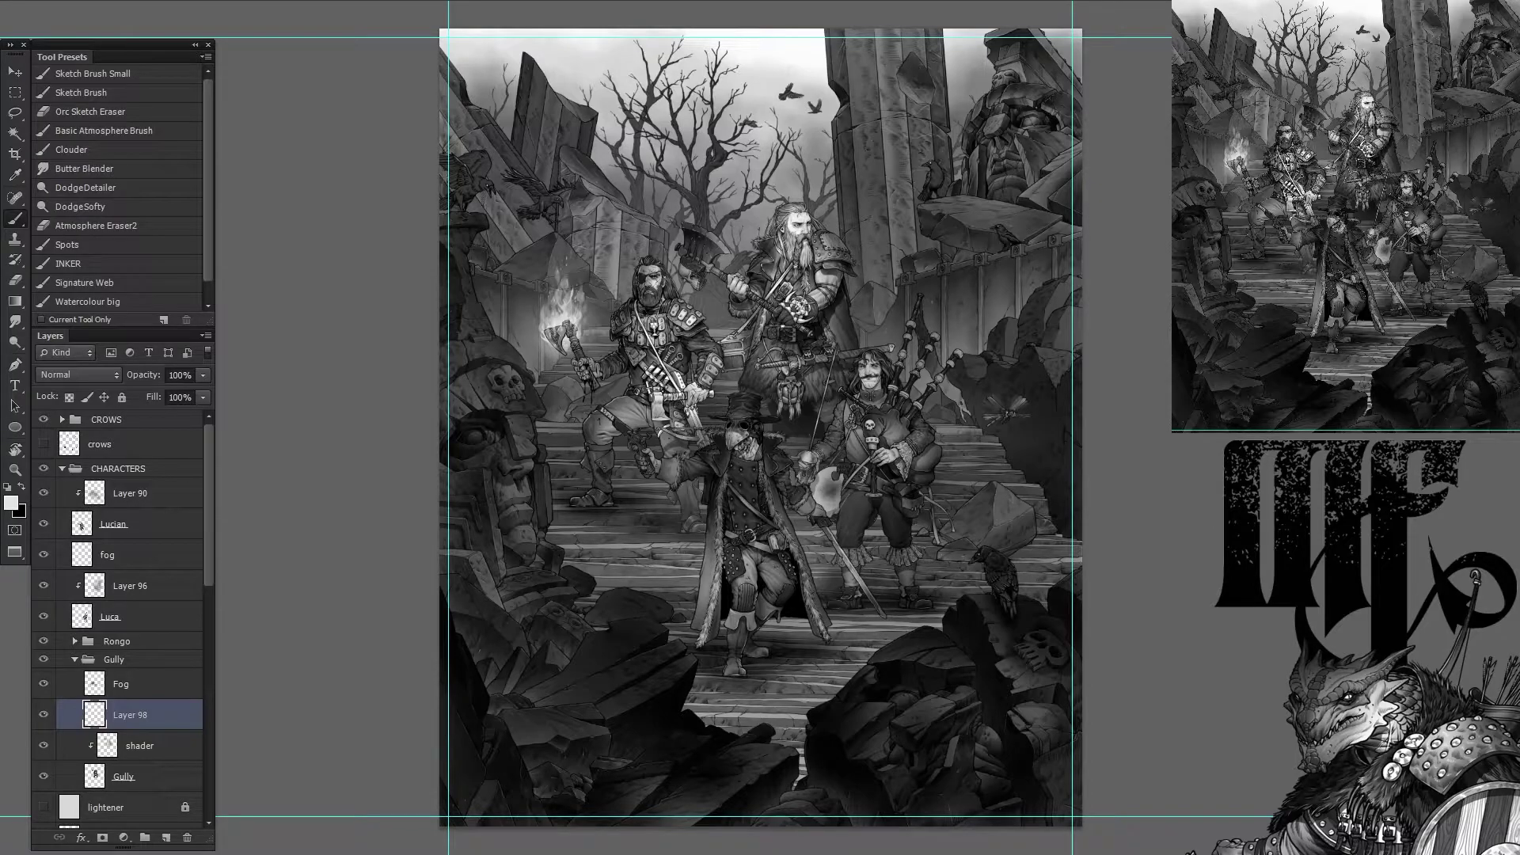
pyautogui.hotkey('ctrl', 'shift', 'e')
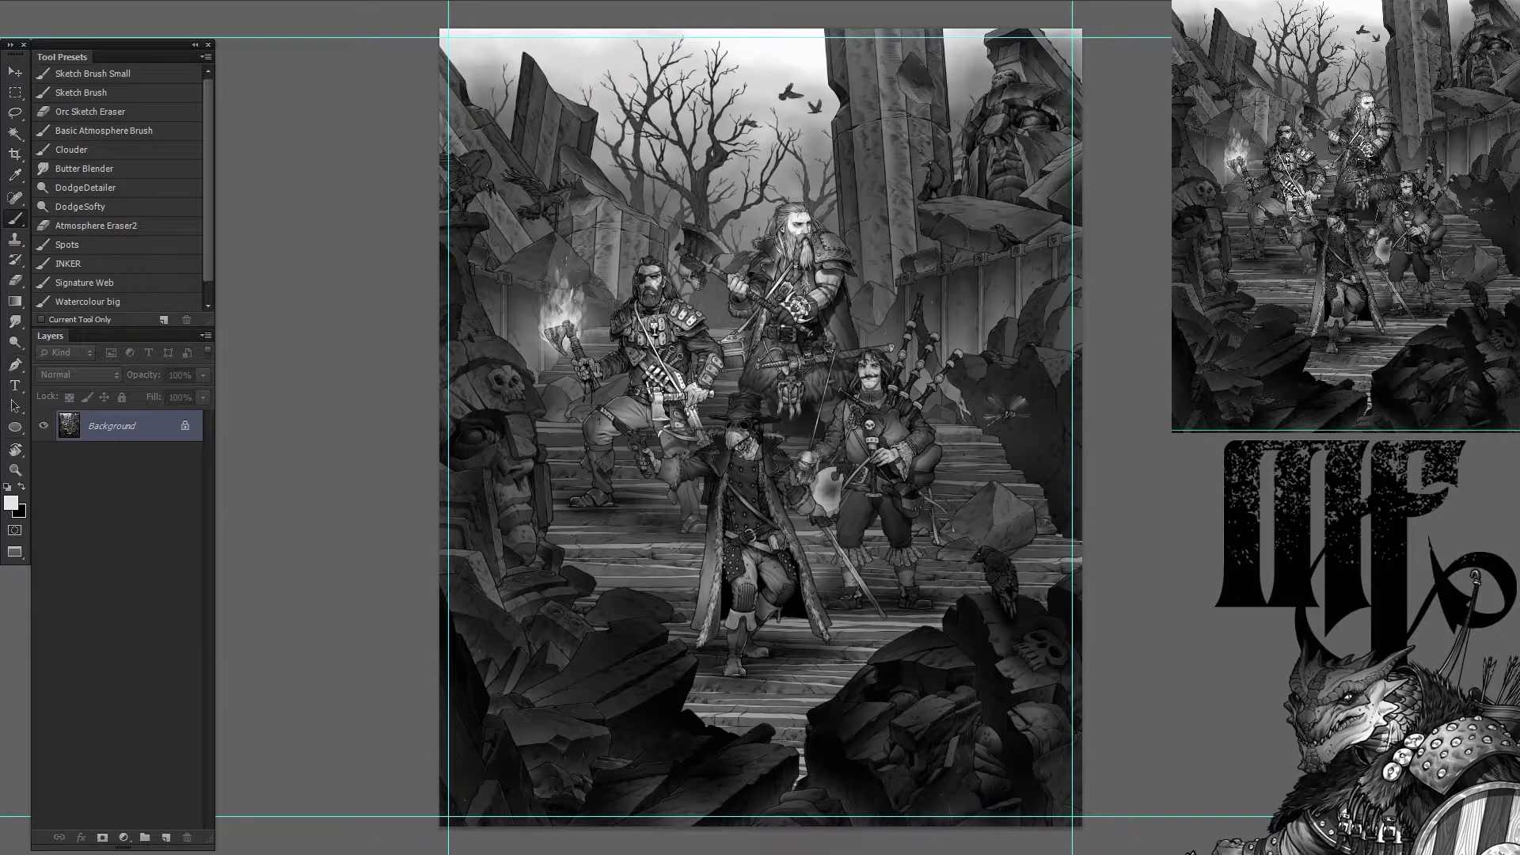
pyautogui.hotkey('ctrl', 'BackSpace')
# Step: Leave the artwork document and open Parchment_POSTER.psd
pyautogui.click(1355, 143)
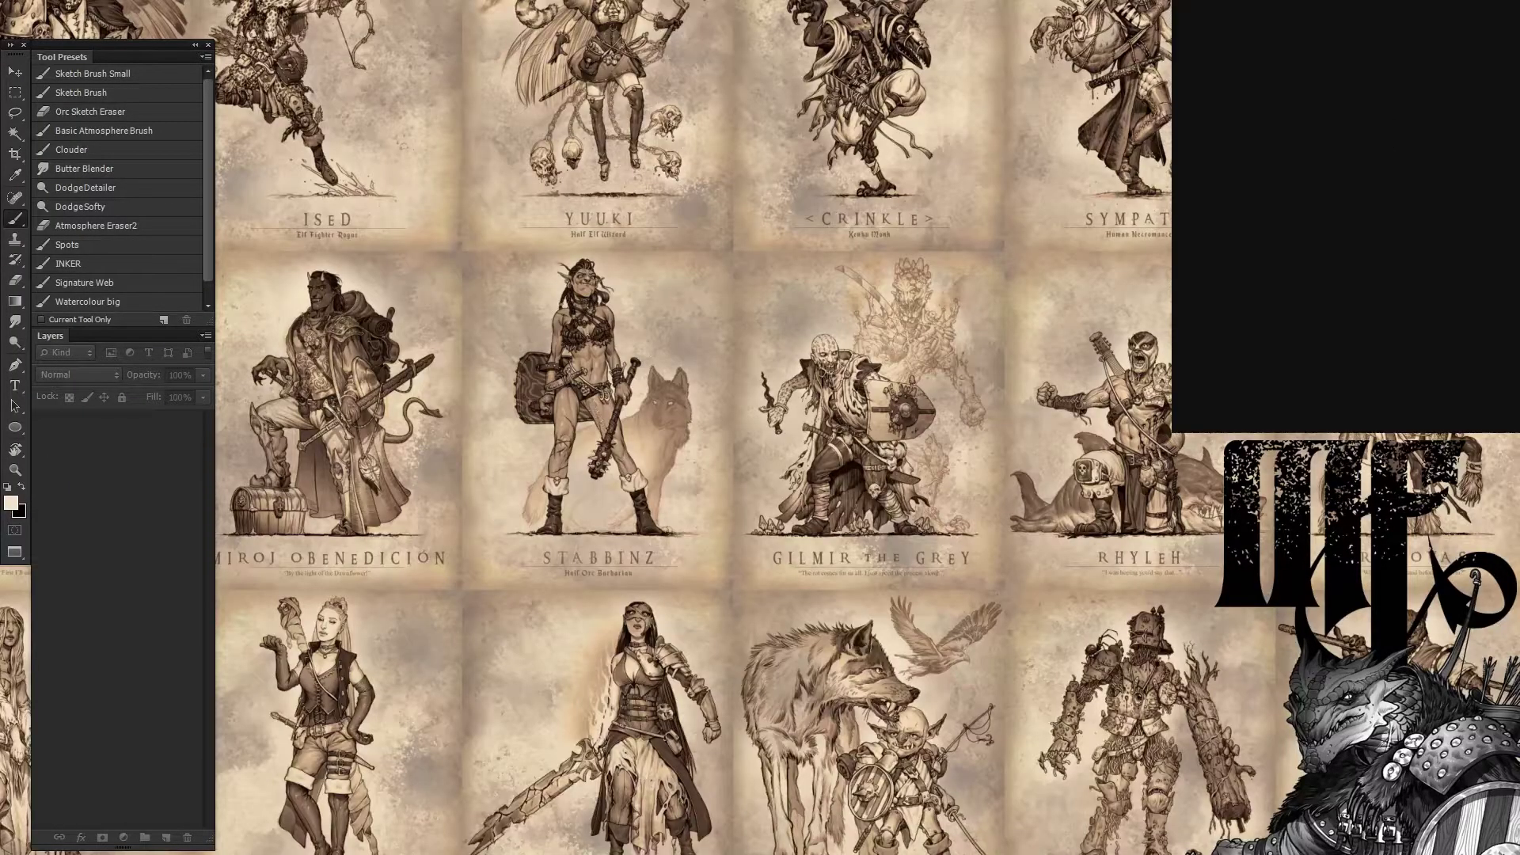
pyautogui.hotkey('ctrl', 'o')
pyautogui.press('Return')
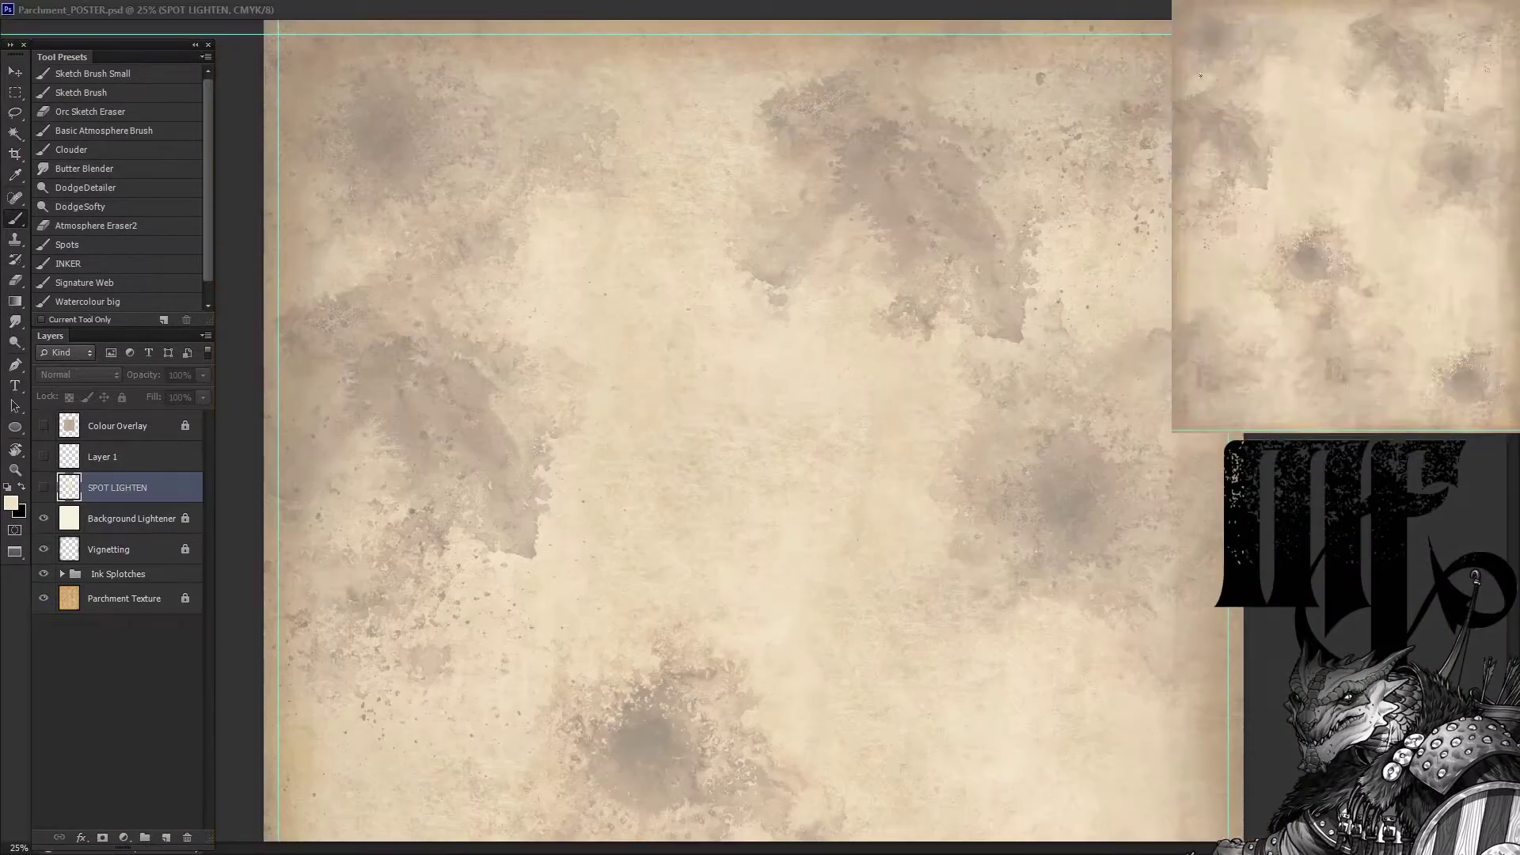
# Step: Paste the merged artwork into Layer 1 of the parchment file and select the Colour Overlay layer
pyautogui.click(96, 465)
pyautogui.hotkey('ctrl', 'v')
pyautogui.click(119, 426)
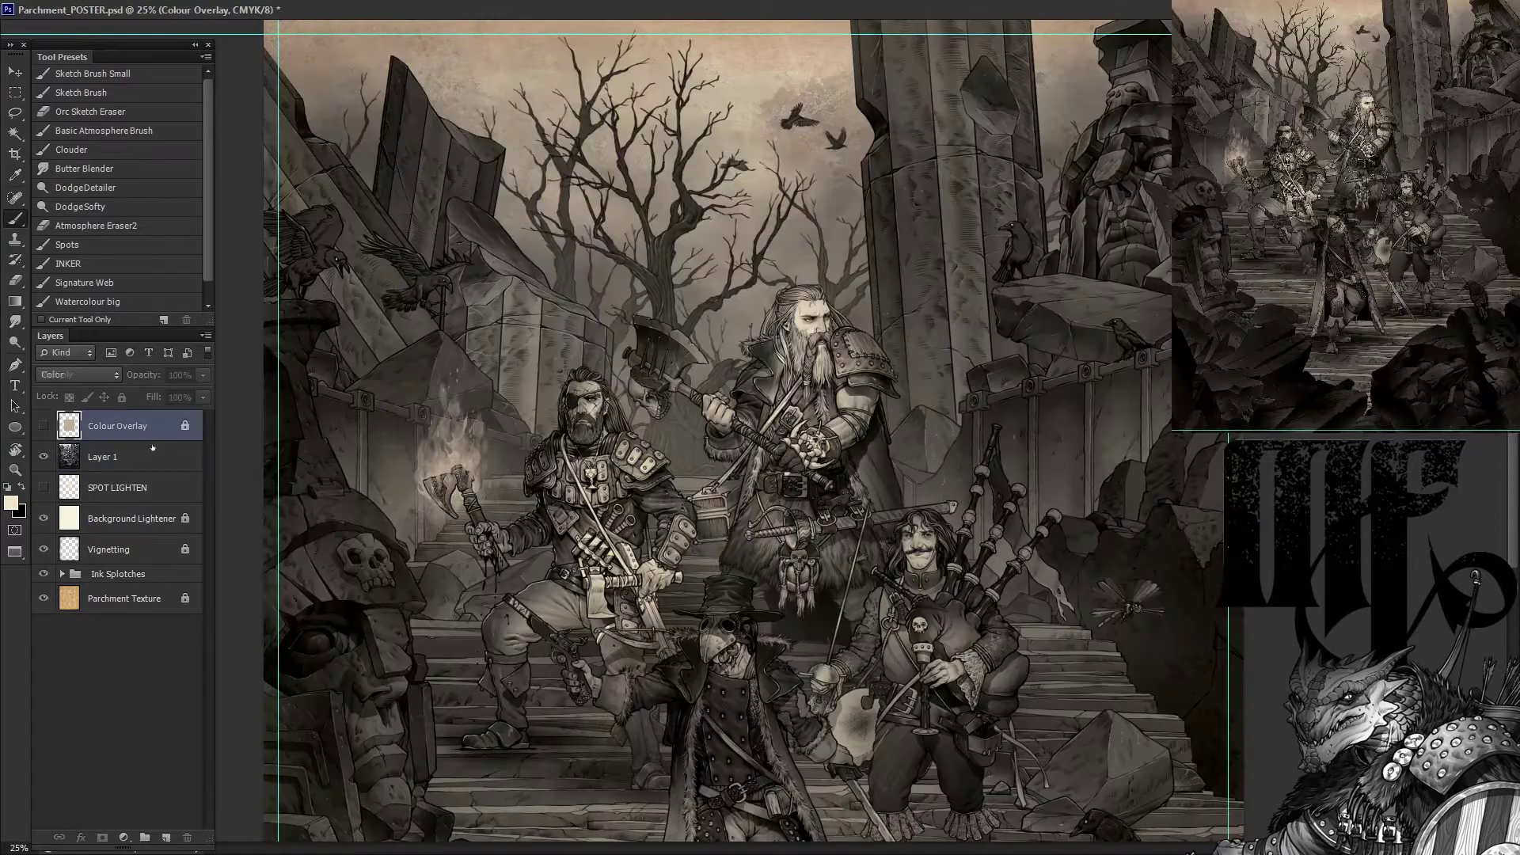
# Step: Clip the Colour Overlay layer to Layer 1, make it visible and extend its tint over the whole artwork
pyautogui.hotkey('ctrl', 'alt', 'g')
pyautogui.click(44, 426)
pyautogui.hotkey('ctrl', '-')
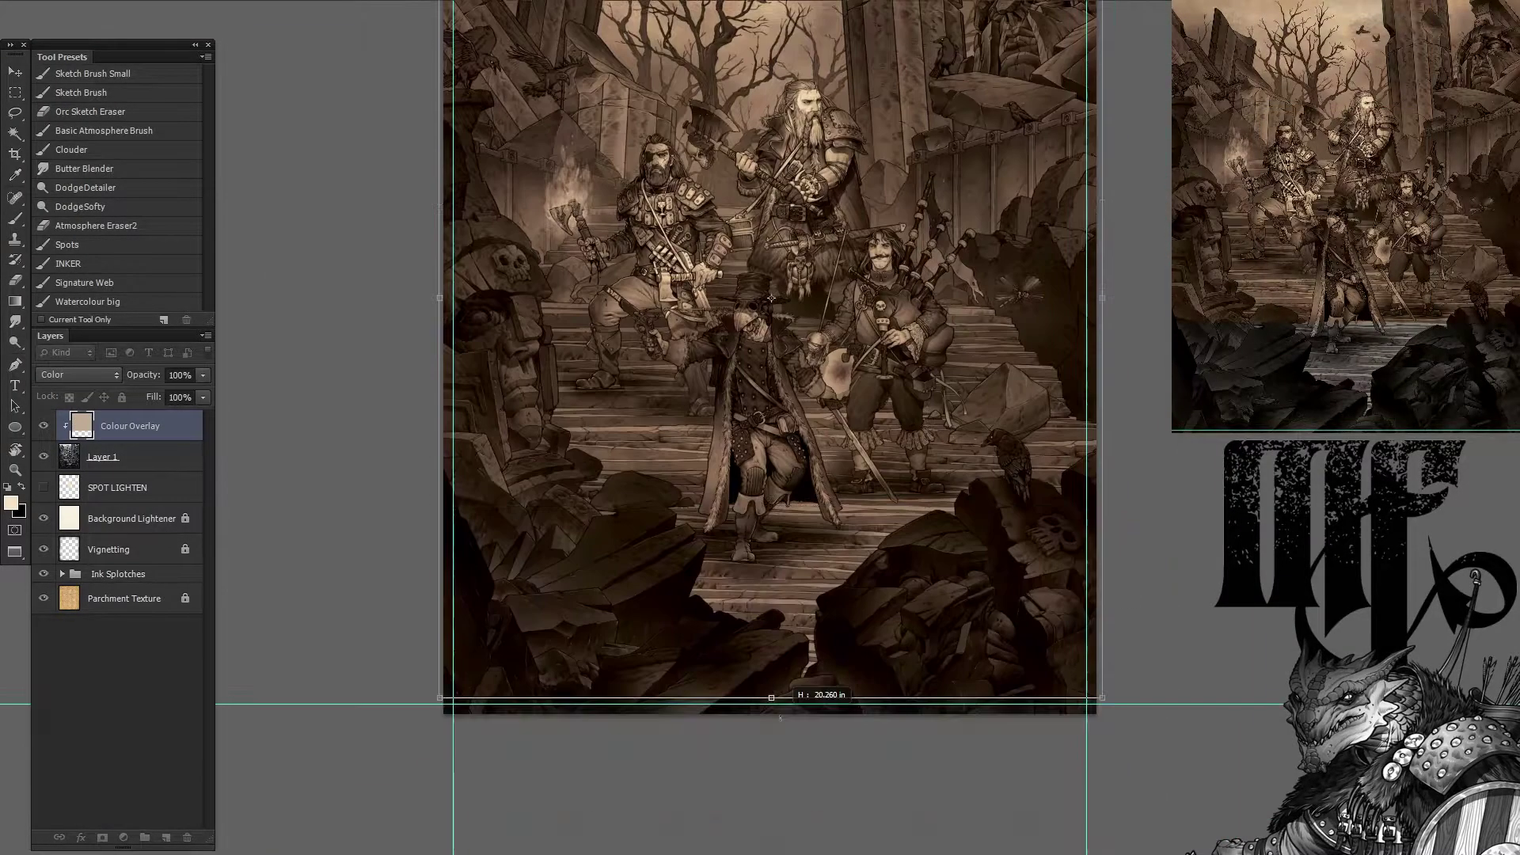
pyautogui.hotkey('alt', 'BackSpace')
pyautogui.scroll(3, 496, 607)
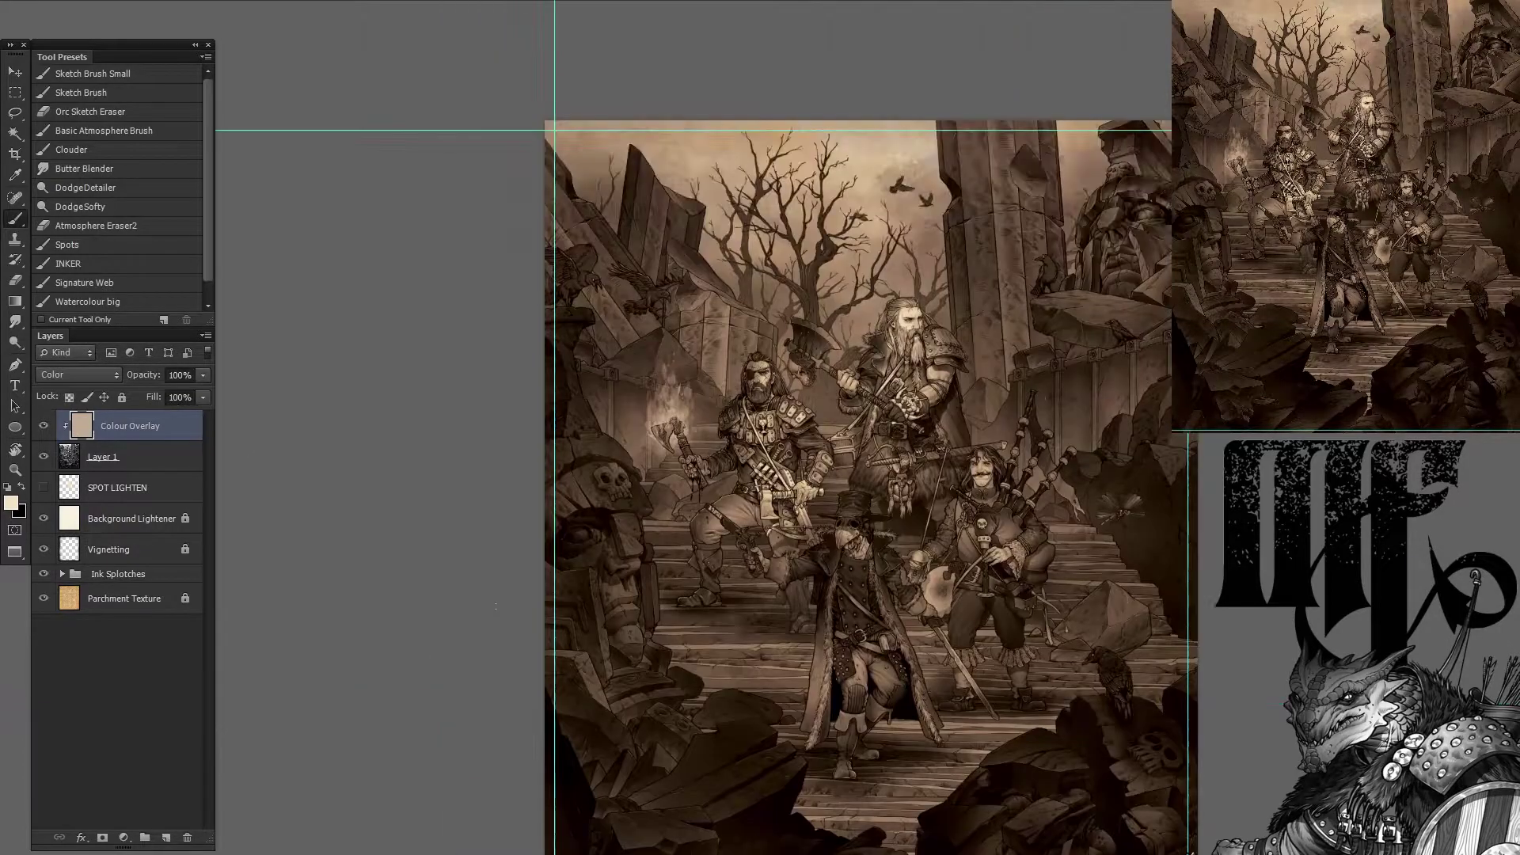
# Step: Show the SPOT LIGHTEN layer and lighten the torch flame and the figures on it with the Basic Atmosphere Brush
pyautogui.click(44, 487)
pyautogui.moveTo(43, 457); pyautogui.dragTo(43, 426)
pyautogui.click(117, 487)
pyautogui.press('i')
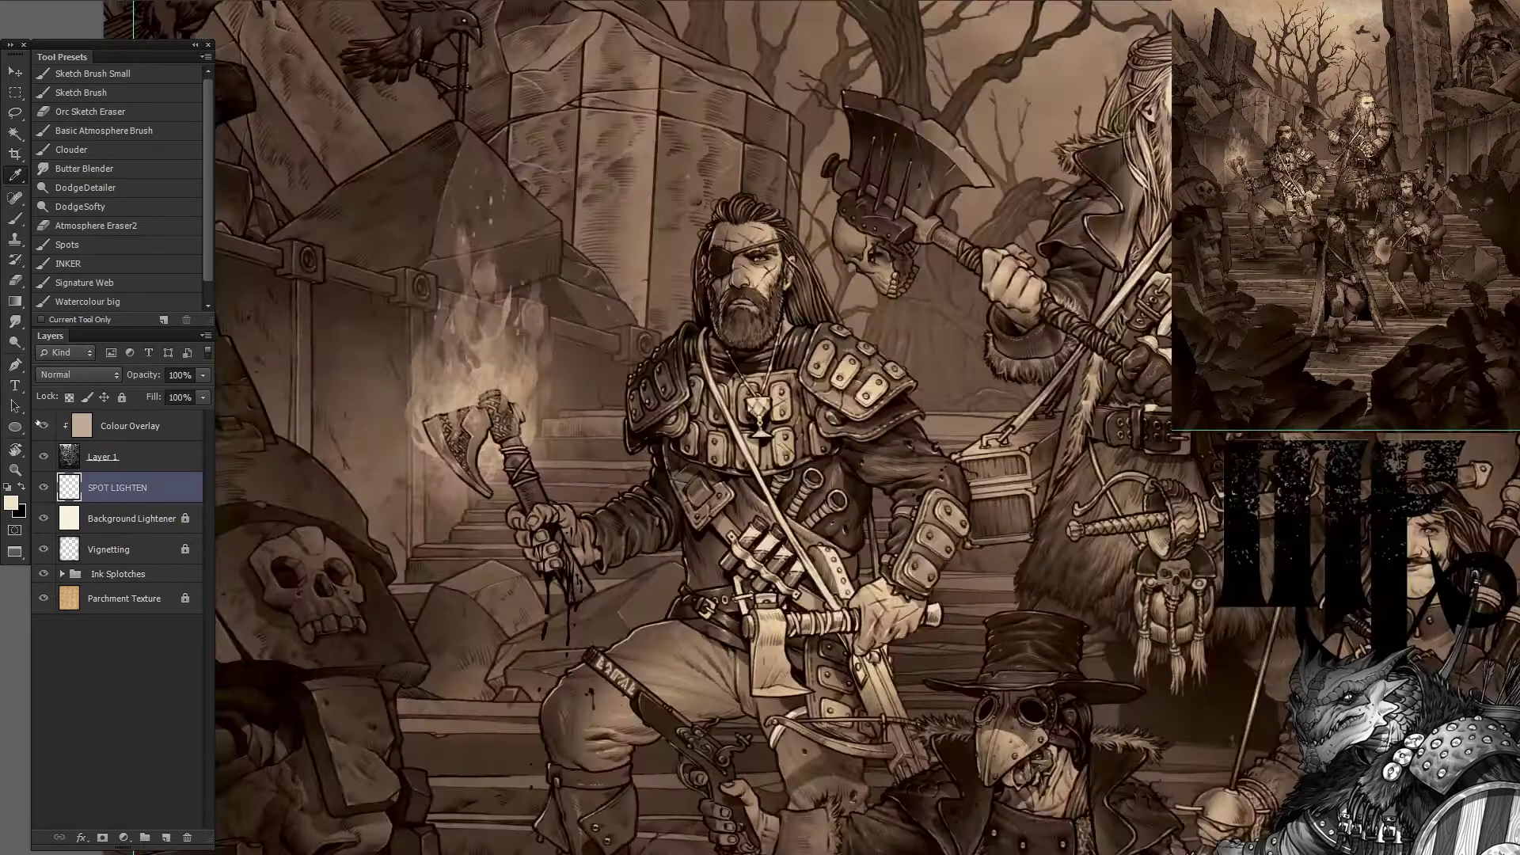
pyautogui.click(119, 130)
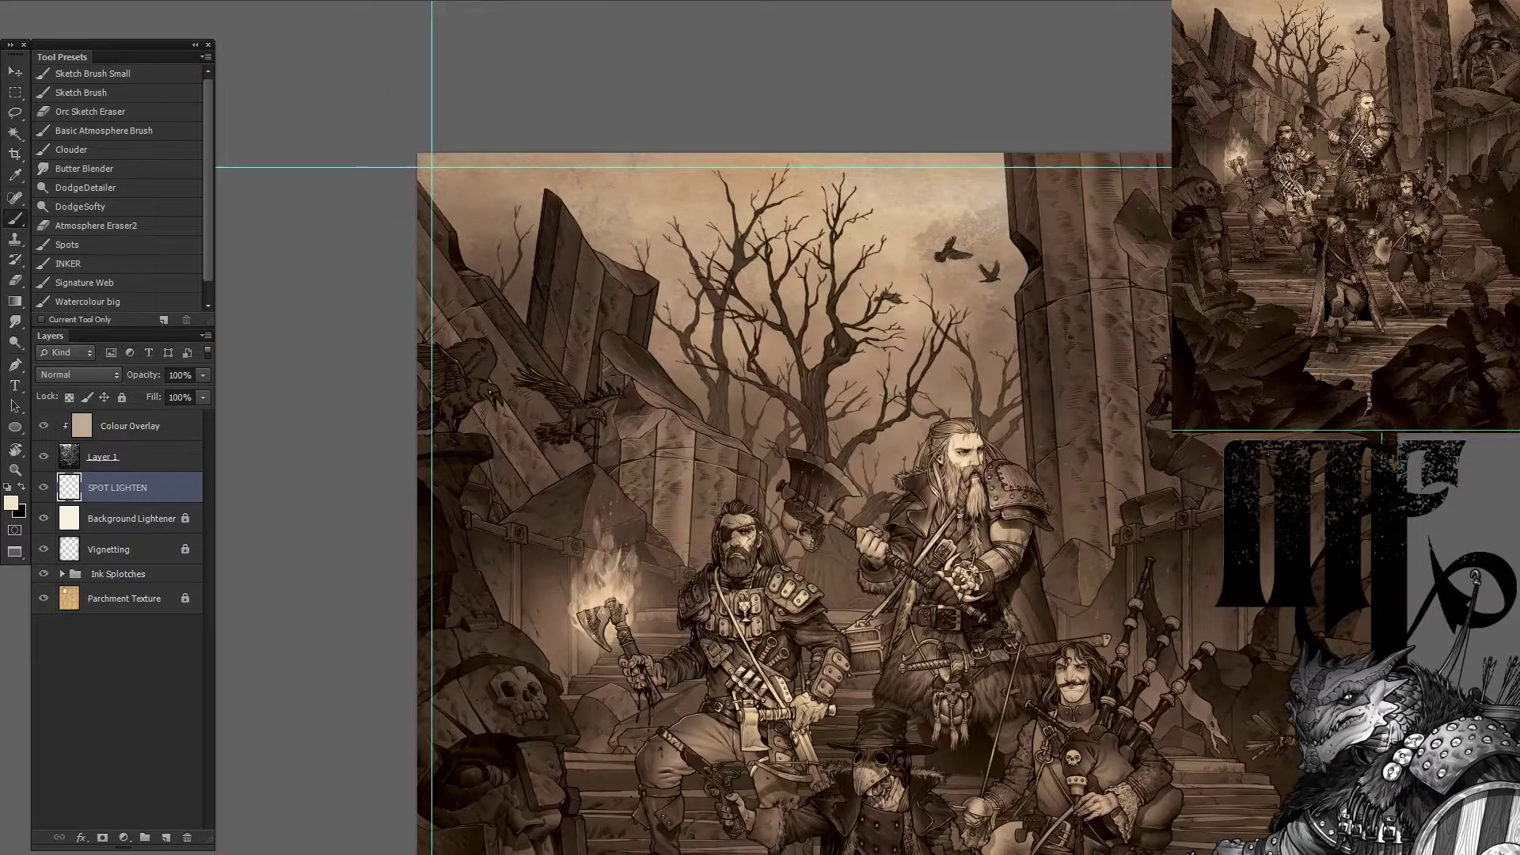
# Step: Reposition the Dirty2 copy and Dirty3 copy splotches in the Ink Splotches group
pyautogui.click(112, 781)
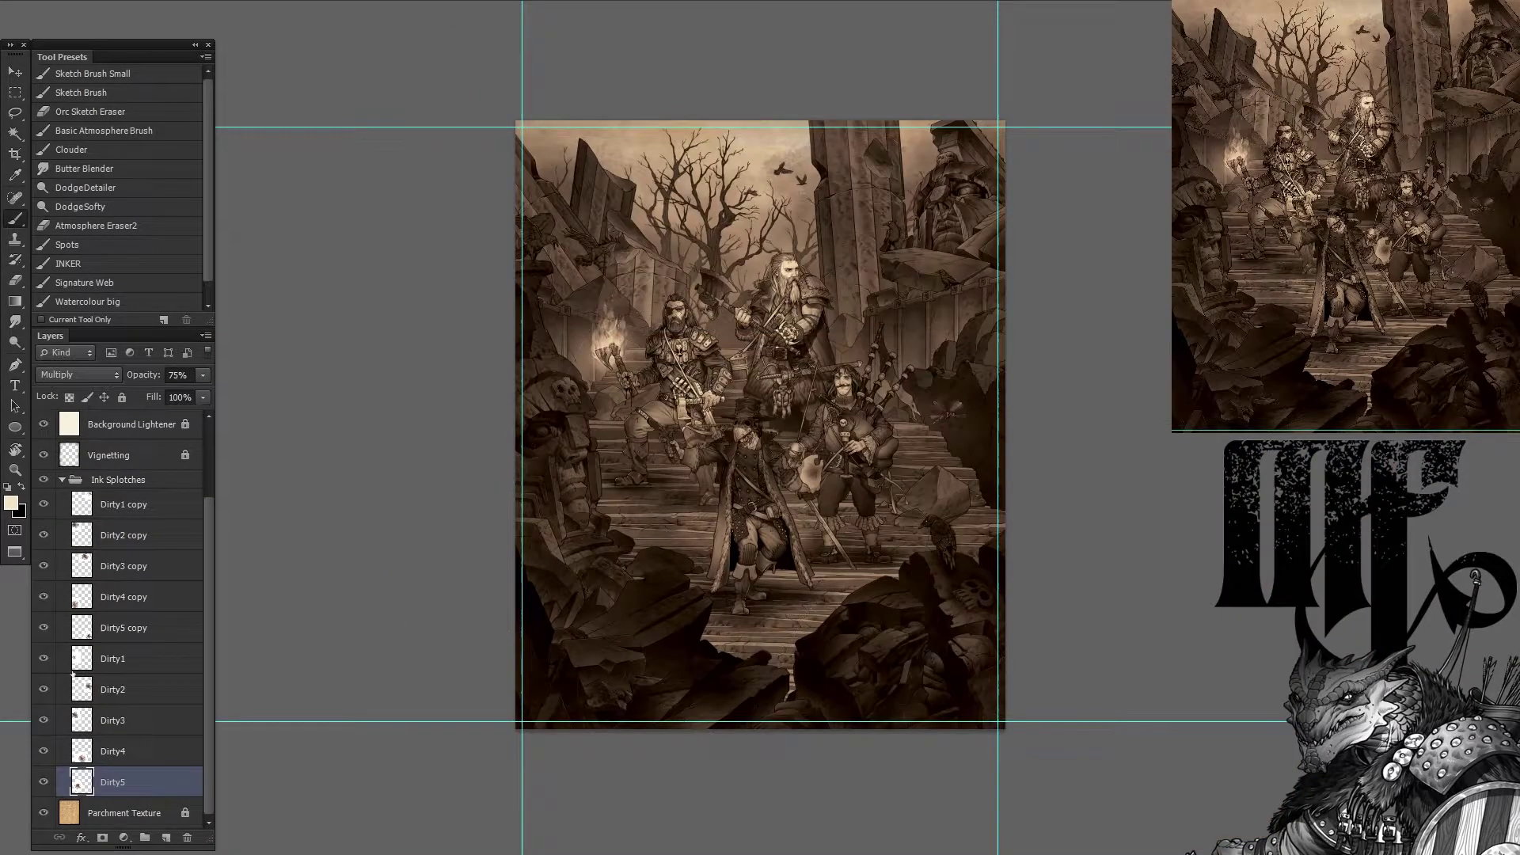
pyautogui.click(123, 535)
pyautogui.moveTo(480, 396); pyautogui.dragTo(475, 427)
pyautogui.click(123, 566)
pyautogui.moveTo(1136, 416); pyautogui.dragTo(1150, 491)
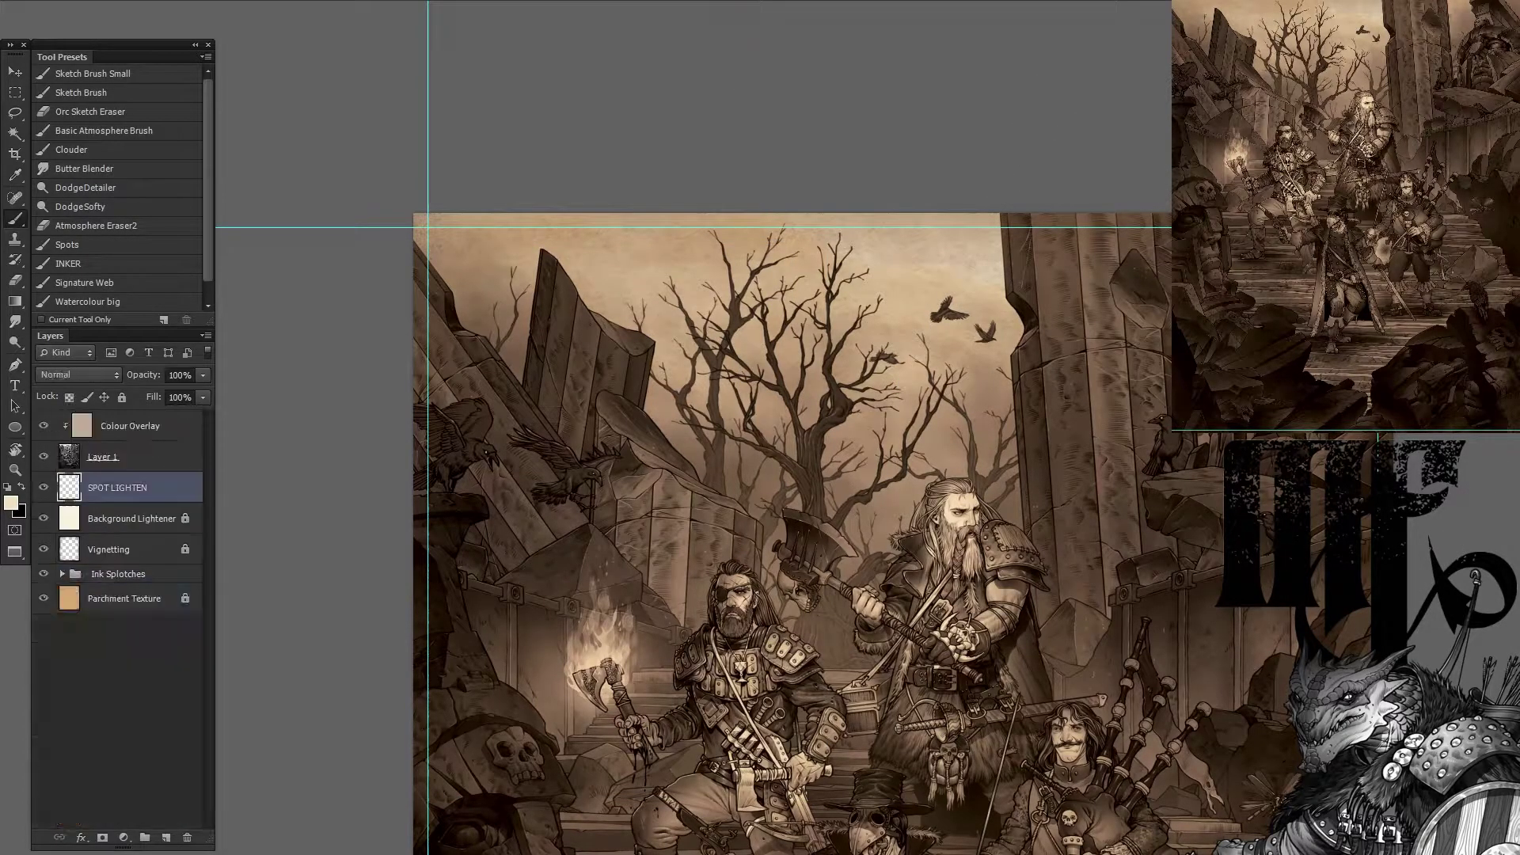
# Step: Brush soft light across the sky around the birds and treetops on SPOT LIGHTEN, and soften it with Atmosphere Eraser2
pyautogui.scroll(2, 767, 438)
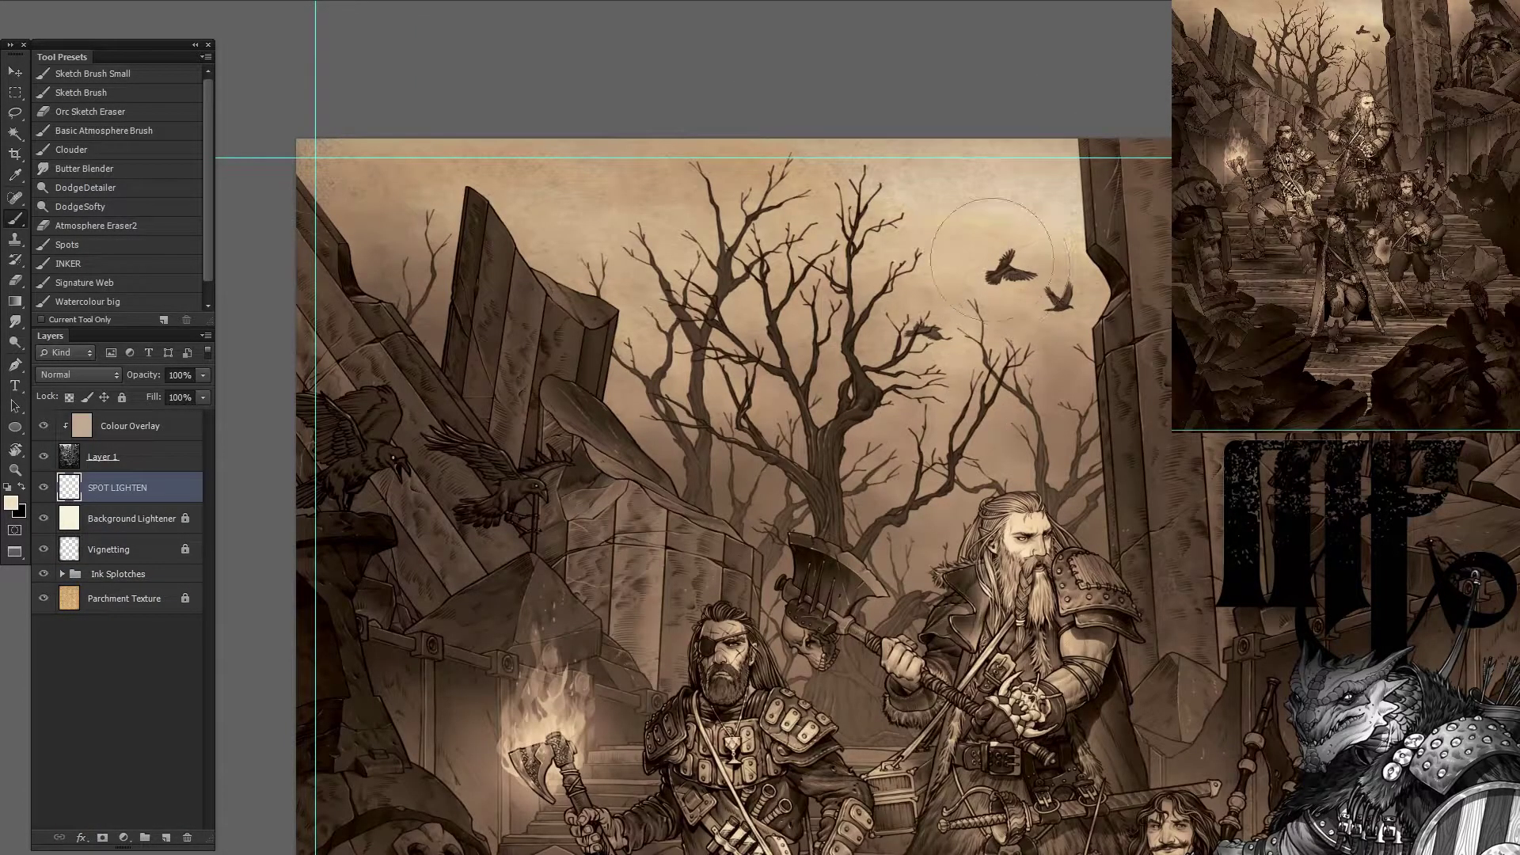
pyautogui.moveTo(1006, 269); pyautogui.dragTo(910, 237)
pyautogui.moveTo(792, 221); pyautogui.dragTo(855, 323)
pyautogui.moveTo(665, 182)
pyautogui.mouseDown()
pyautogui.moveTo(443, 190)
pyautogui.moveTo(506, 190)
pyautogui.mouseUp()
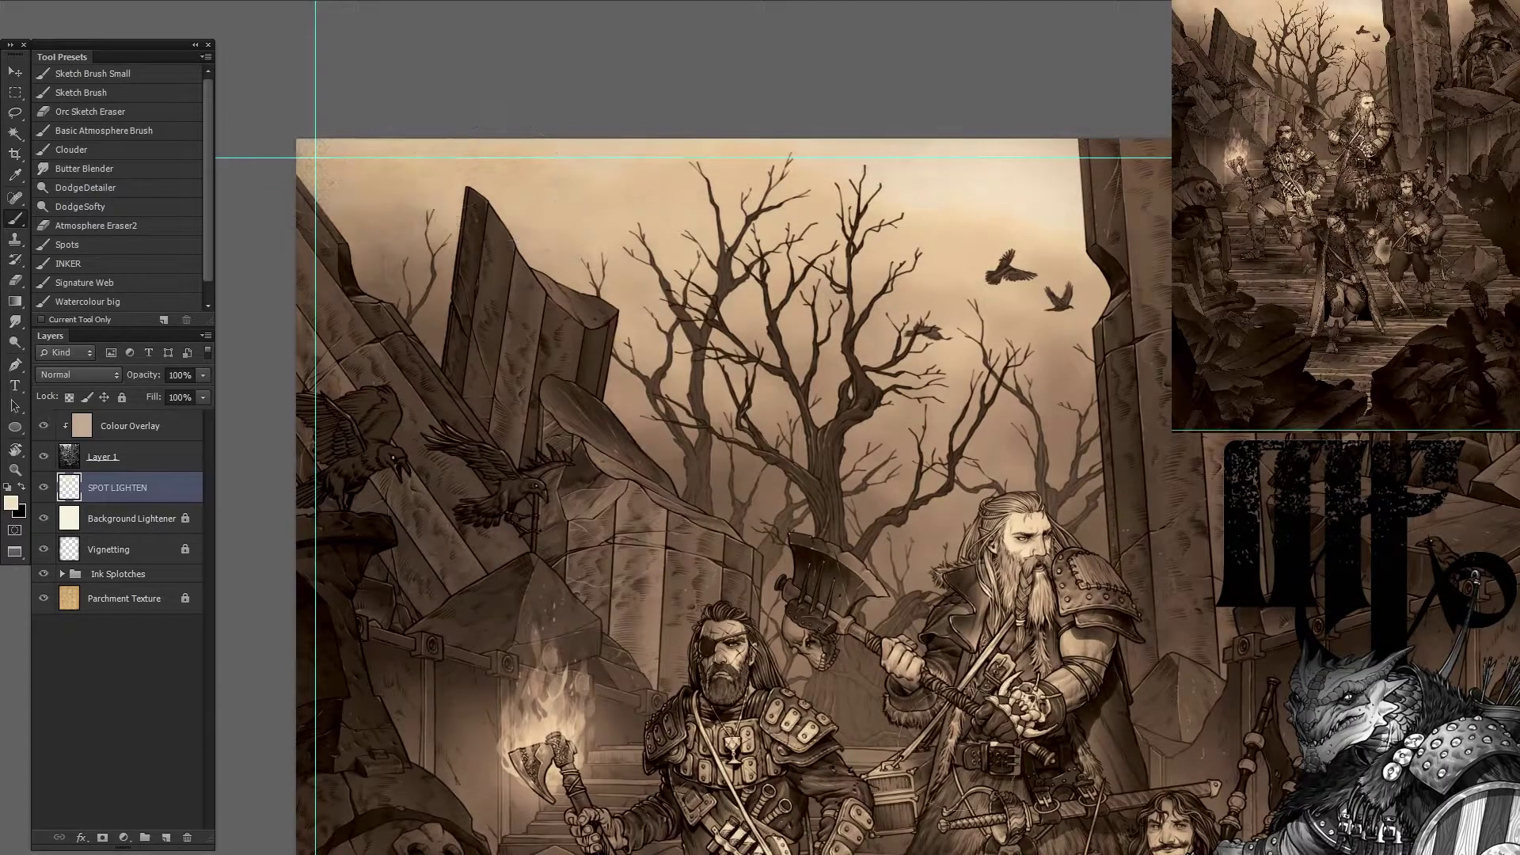
pyautogui.click(96, 226)
pyautogui.moveTo(1029, 214); pyautogui.dragTo(792, 182)
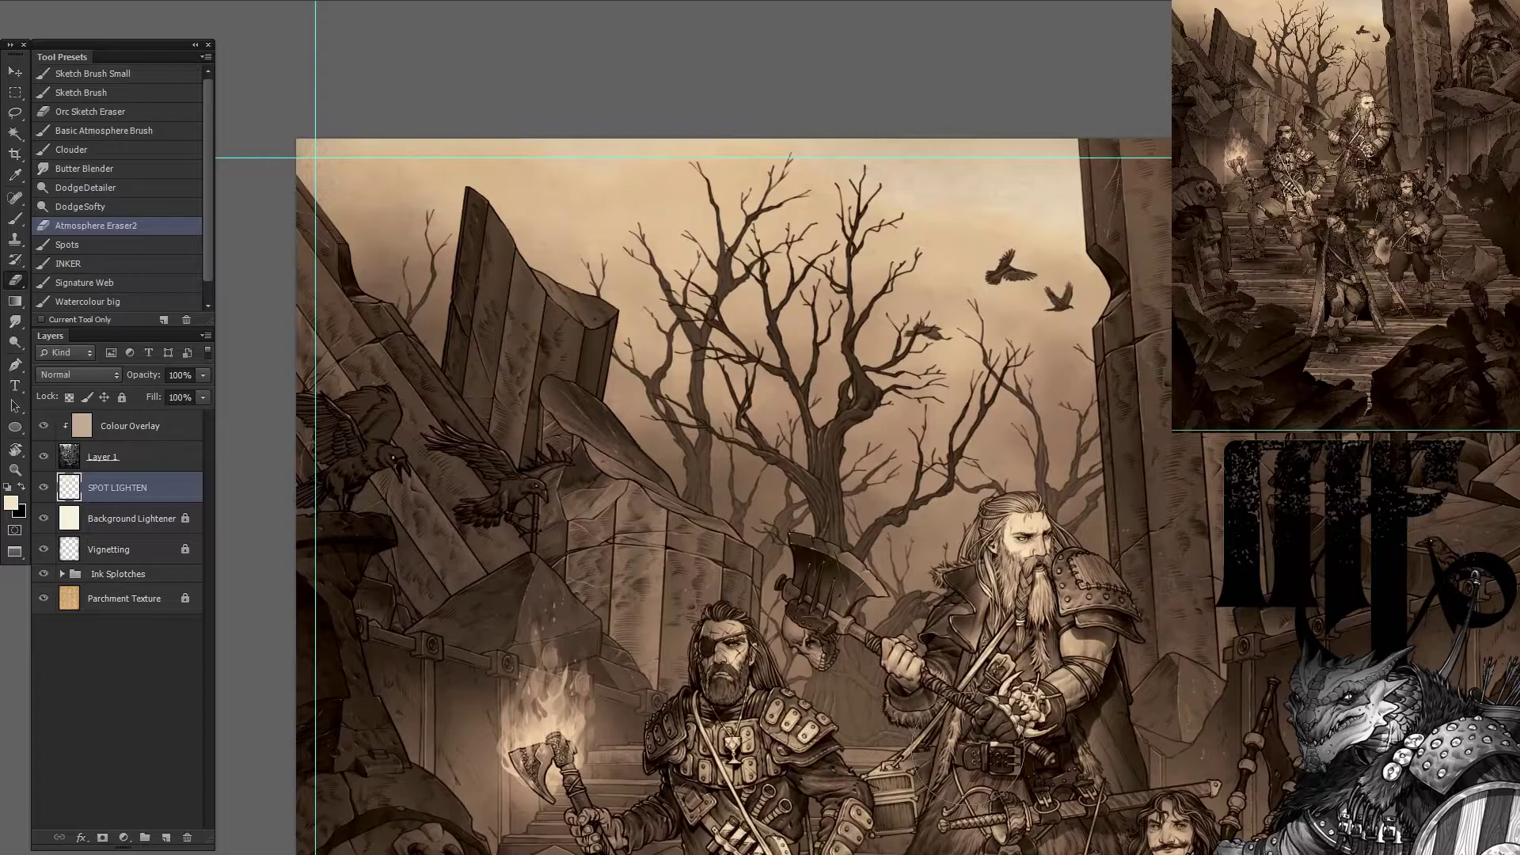
# Step: Paint small light accents around the central warrior's axe and fist on the SPOT LIGHTEN layer
pyautogui.hotkey('ctrl', '0')
pyautogui.scroll(5, 975, 416)
pyautogui.scroll(-3, 974, 416)
pyautogui.press('b')
pyautogui.click(974, 416)
pyautogui.moveTo(702, 601); pyautogui.dragTo(1488, 840)
pyautogui.moveTo(475, 237); pyautogui.dragTo(871, 554)
pyautogui.moveTo(897, 610); pyautogui.dragTo(918, 648)
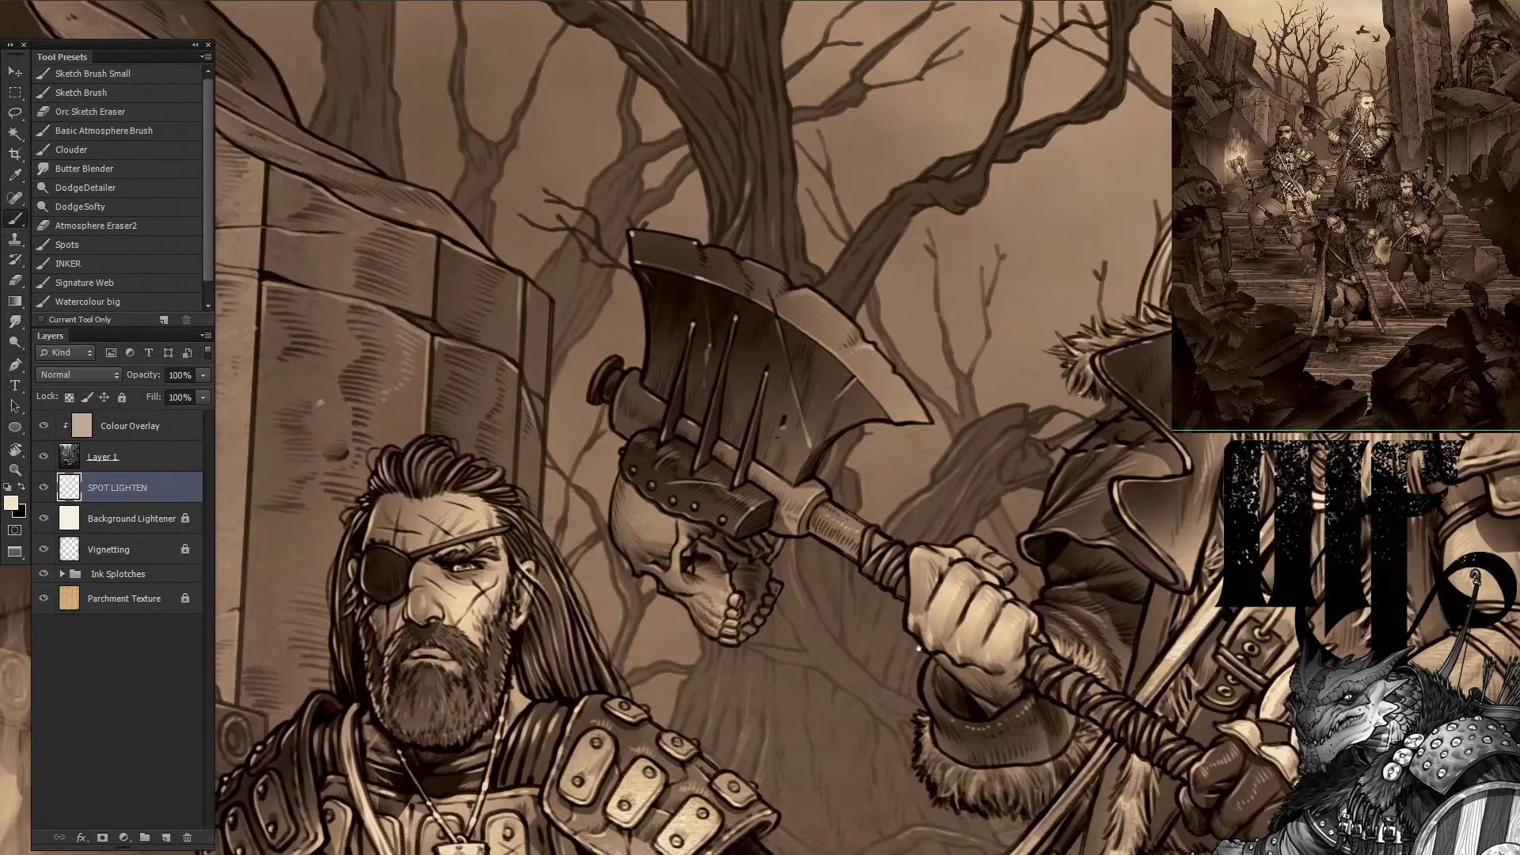
# Step: View the whole poster and save it as a separate Photoshop file
pyautogui.hotkey('ctrl', '0')
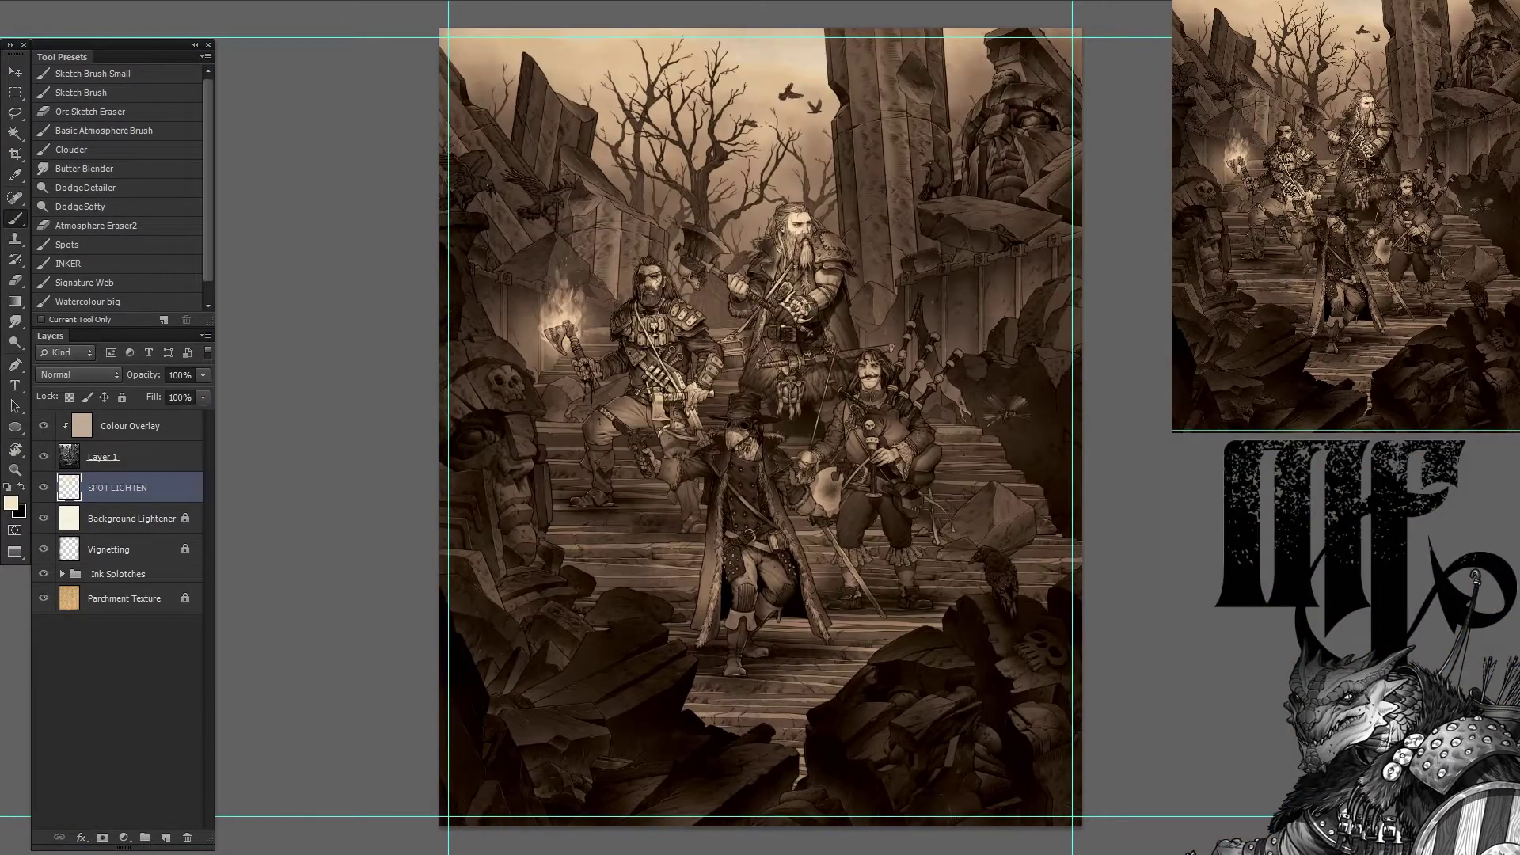
pyautogui.hotkey('ctrl', 'shift', 's')
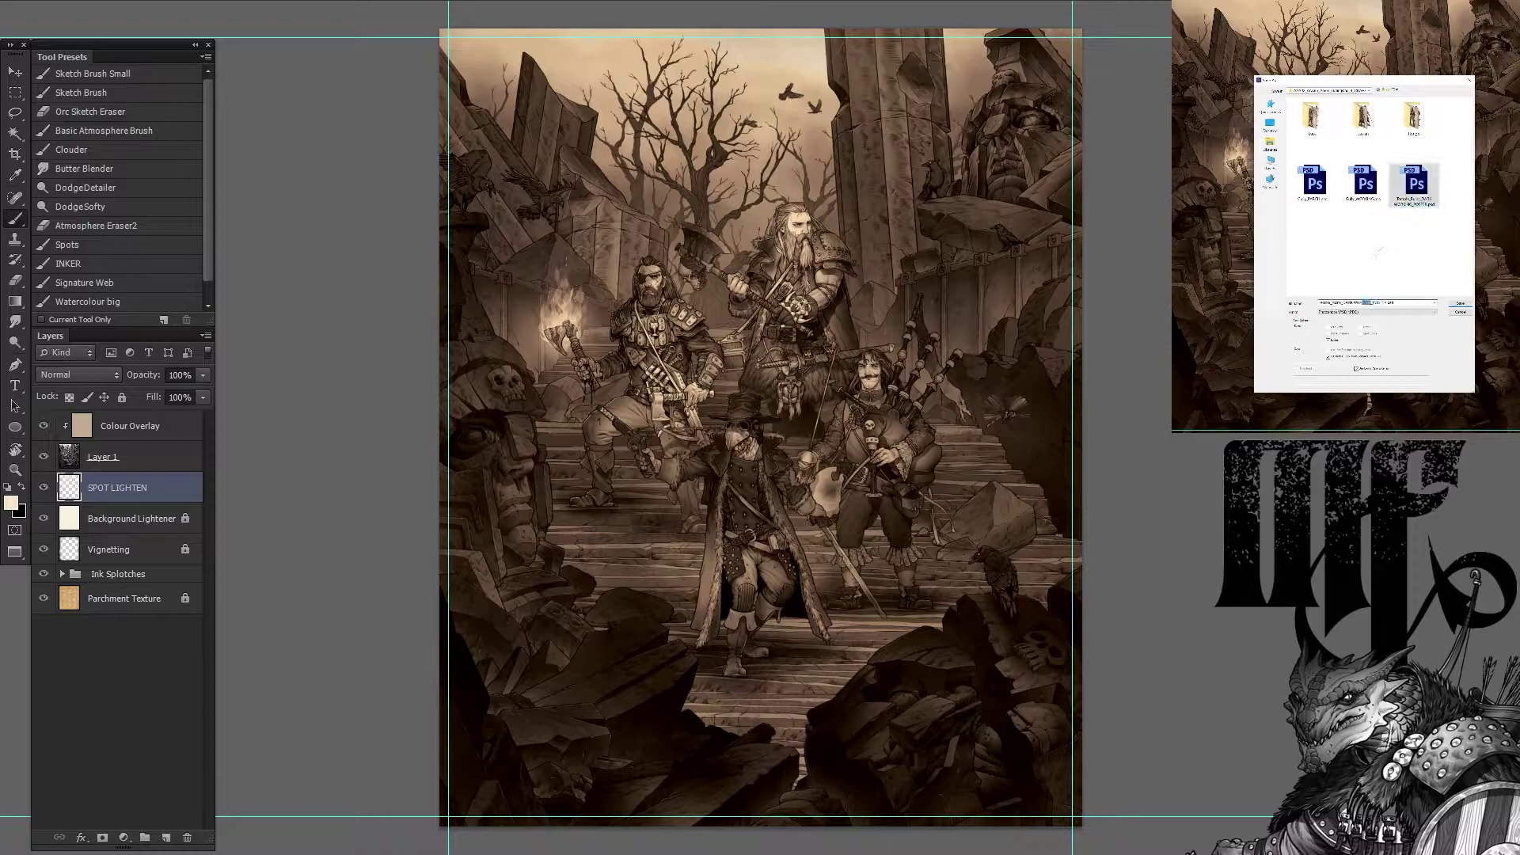
pyautogui.press('Return')
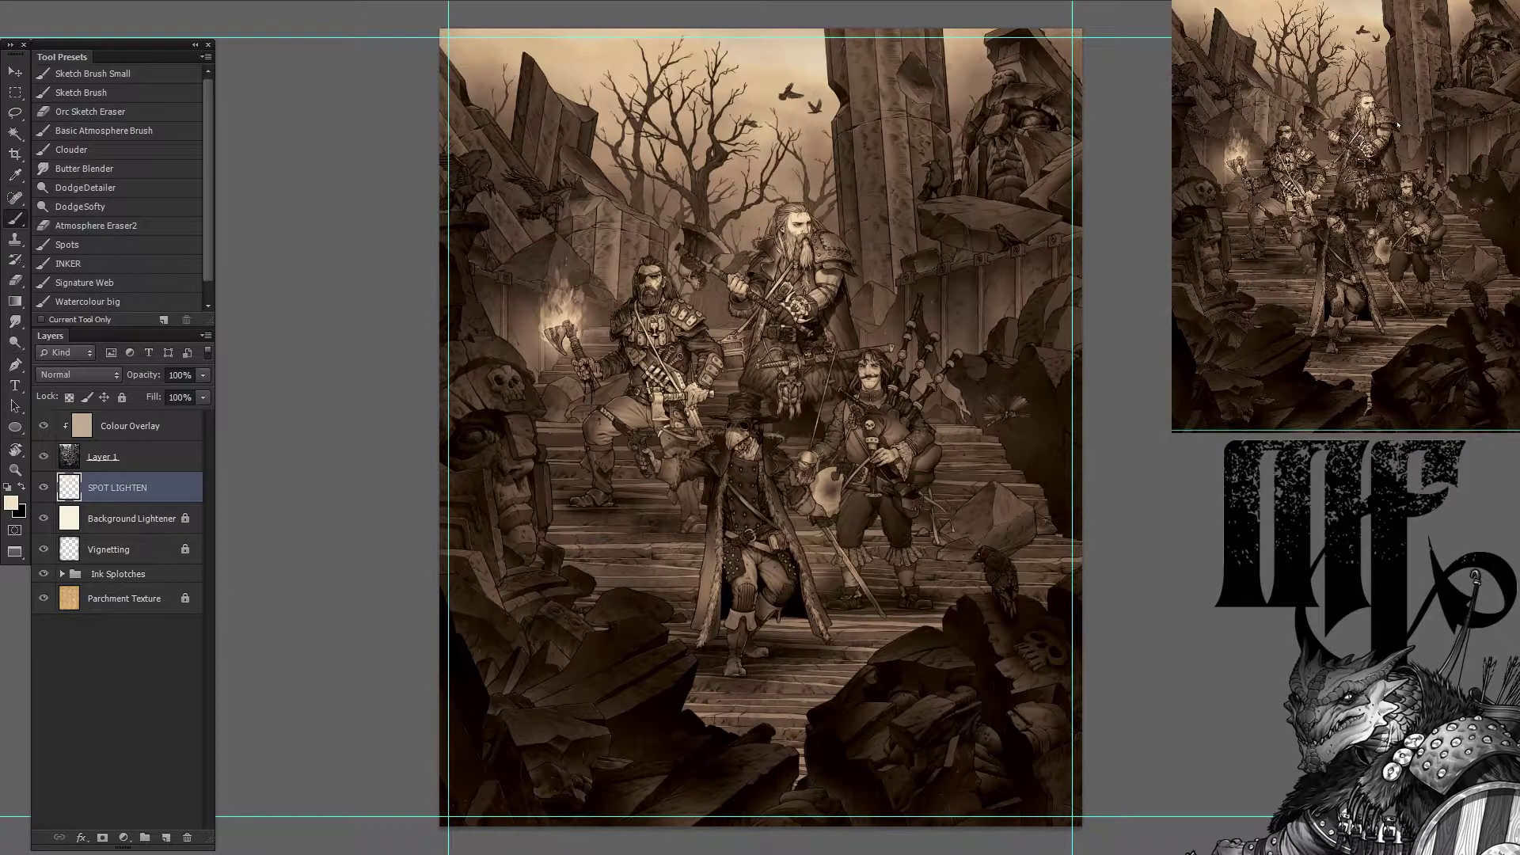